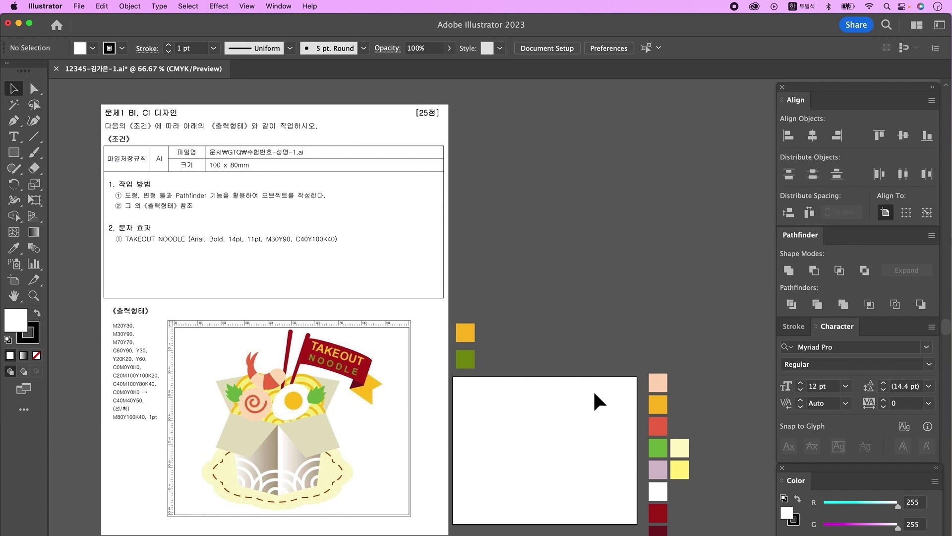
Step: Show the video rulers around the artboard
click(247, 6)
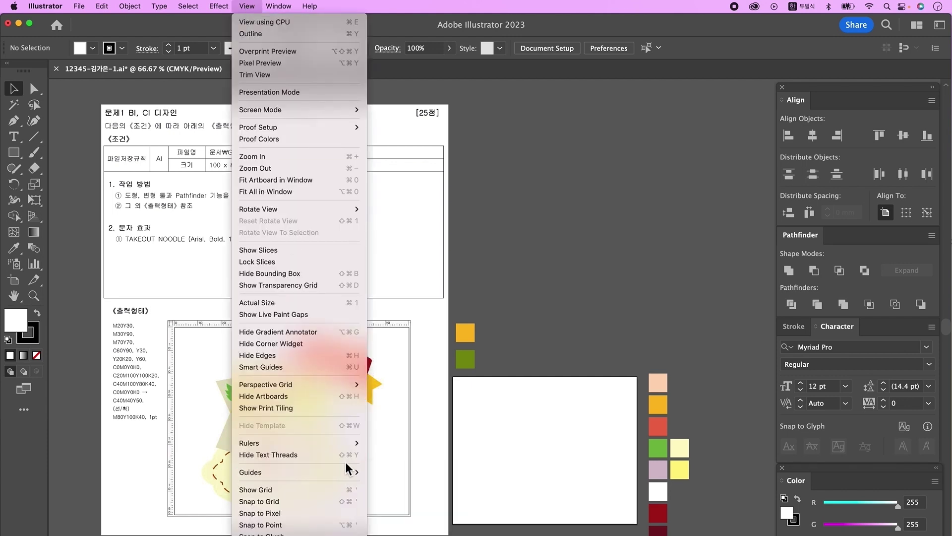
mouse_move(347, 443)
click(434, 474)
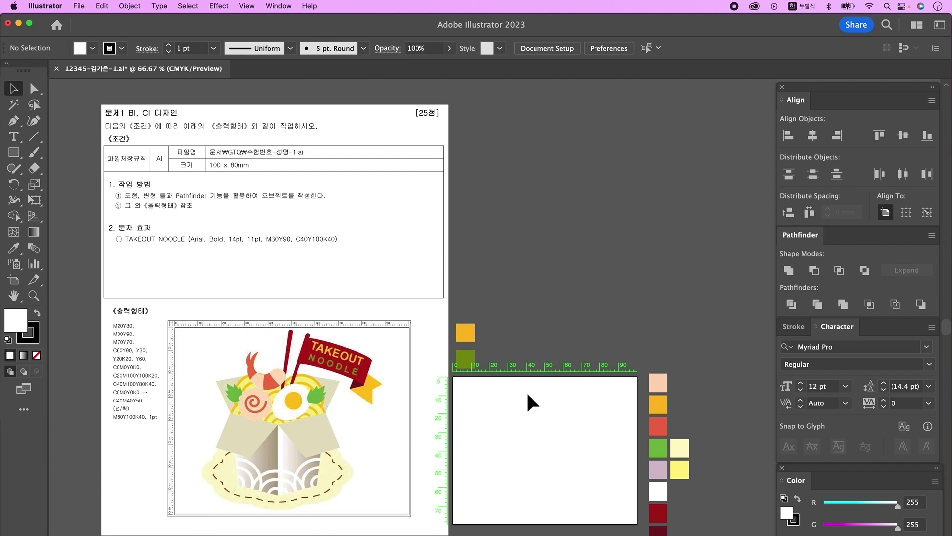
Step: Add the text "TAKEOUT NOODLE" on two lines in the empty area above the colour swatches
key(super+1)
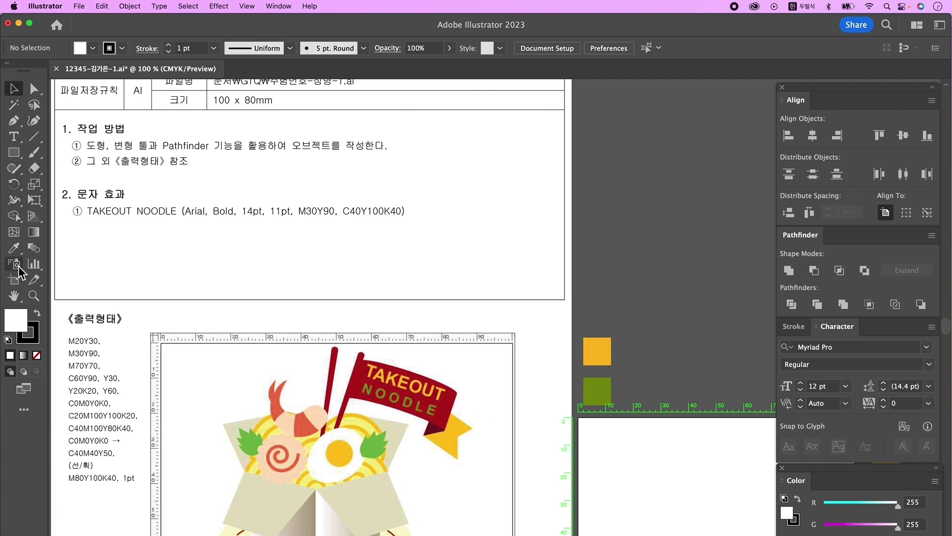
click(13, 136)
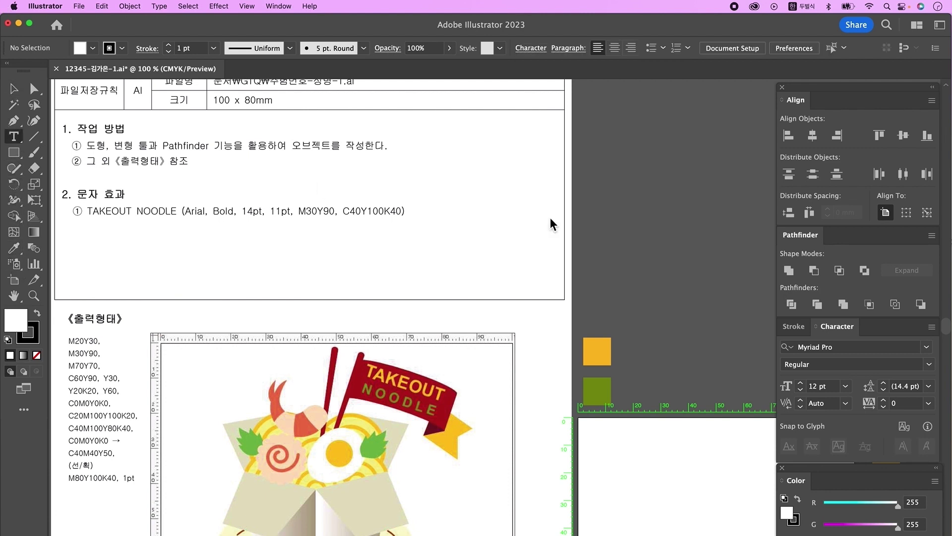
click(598, 208)
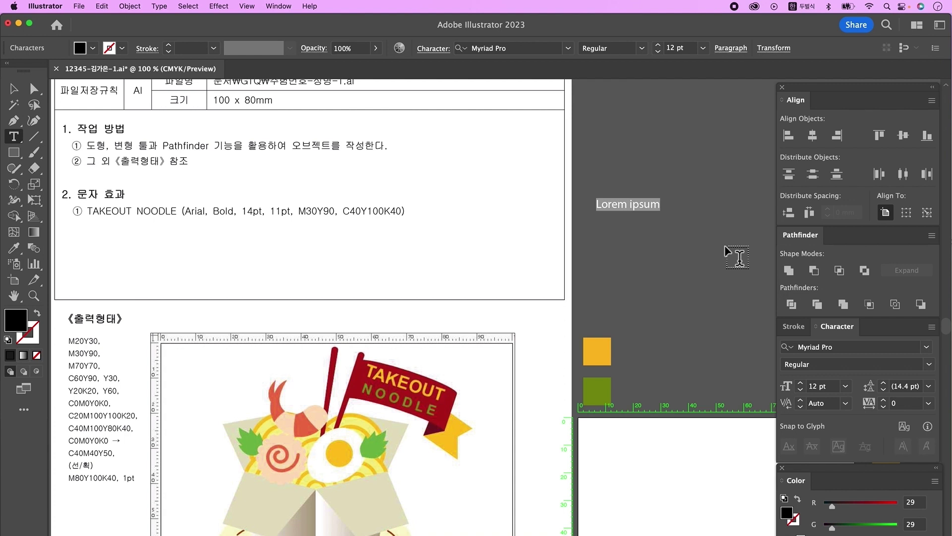
text(TAKEOUT NOODLE)
key(Escape)
double_click(664, 203)
key(Return)
key(Escape)
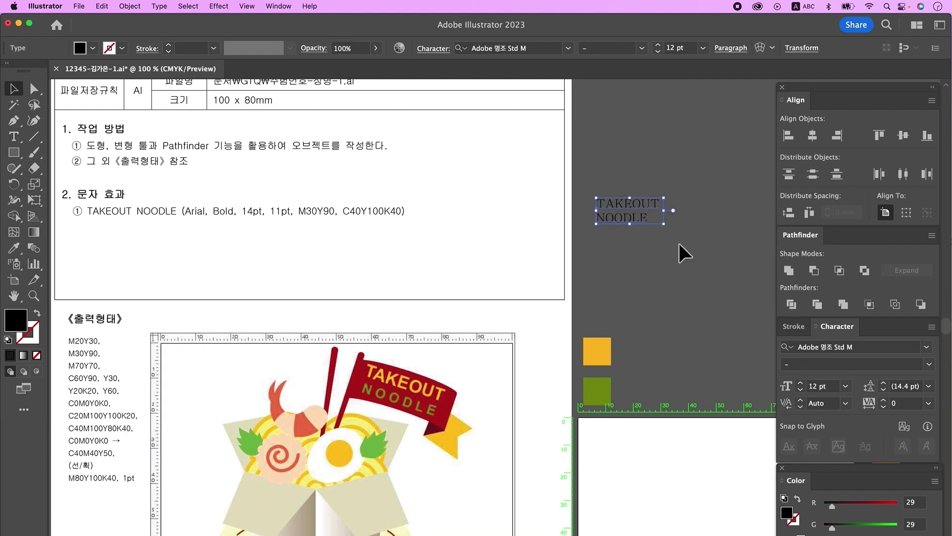
Step: Format the two-line text as centred Arial Bold, 14 pt, with the fill colour sampled from the orange swatch
click(732, 49)
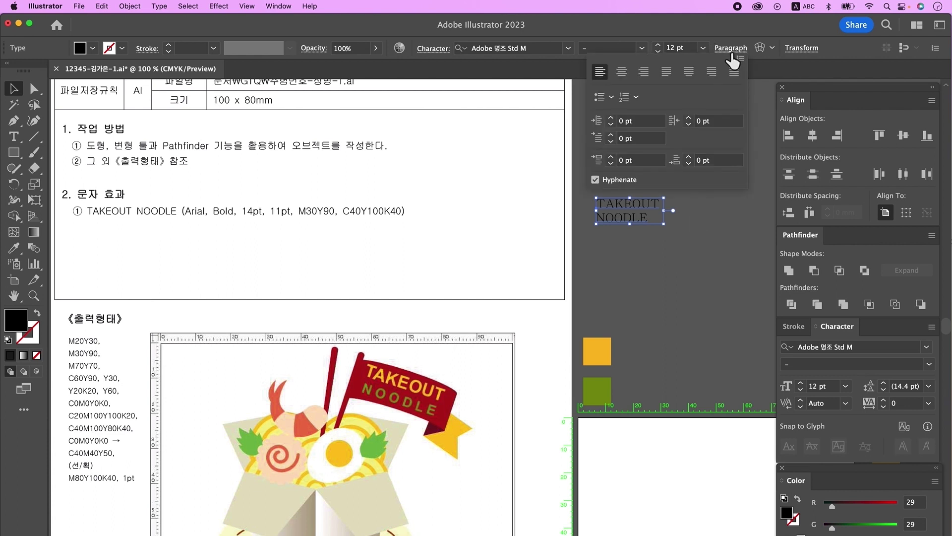
click(647, 79)
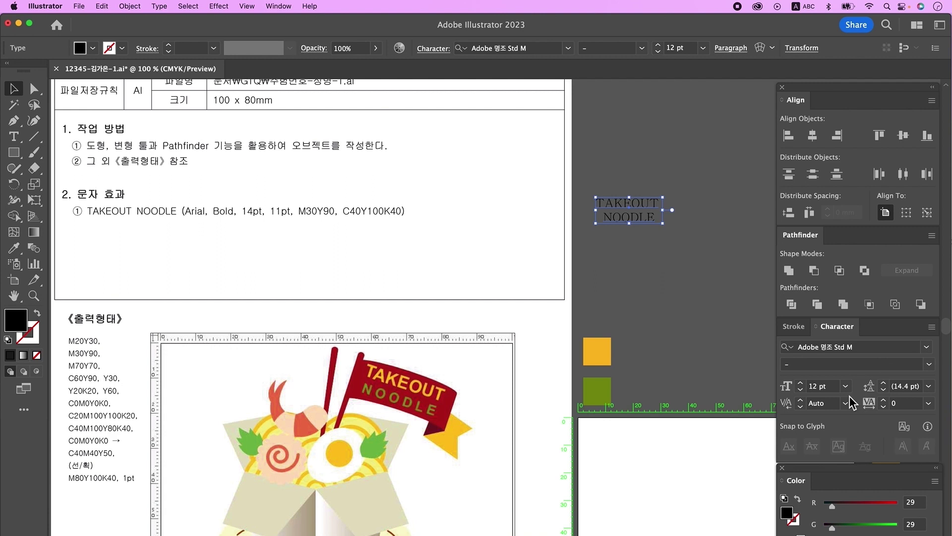
click(854, 350)
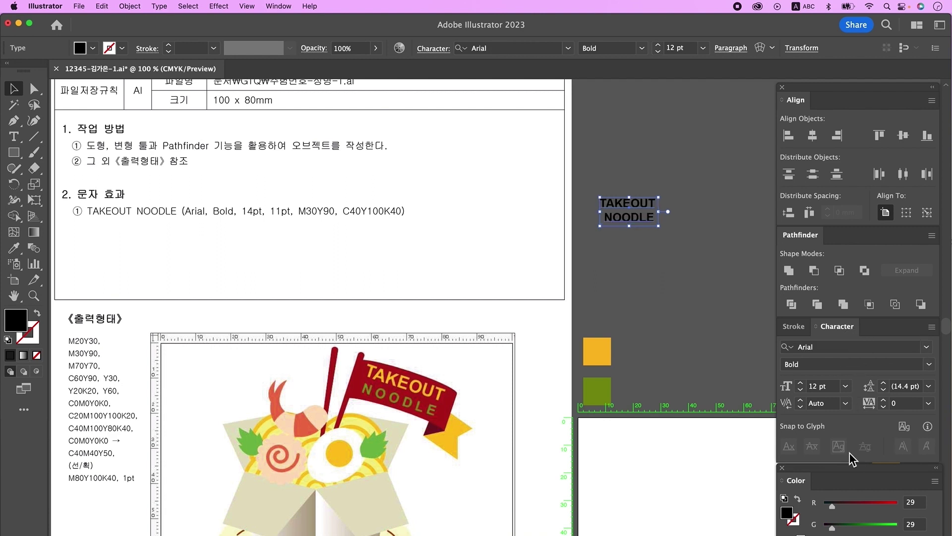
click(816, 388)
click(14, 251)
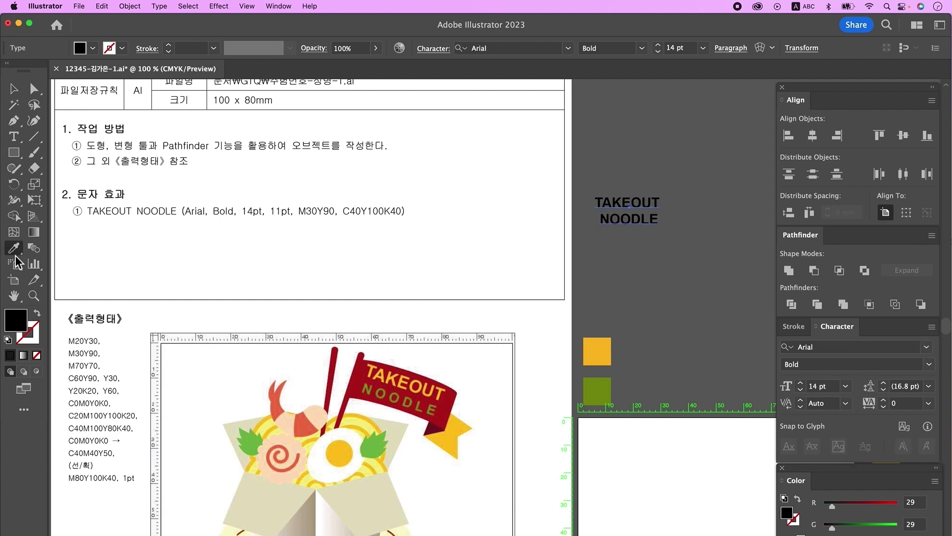
click(598, 360)
Step: Set the word NOODLE to 11 pt with 300 tracking and give it the green swatch's colour
key(t)
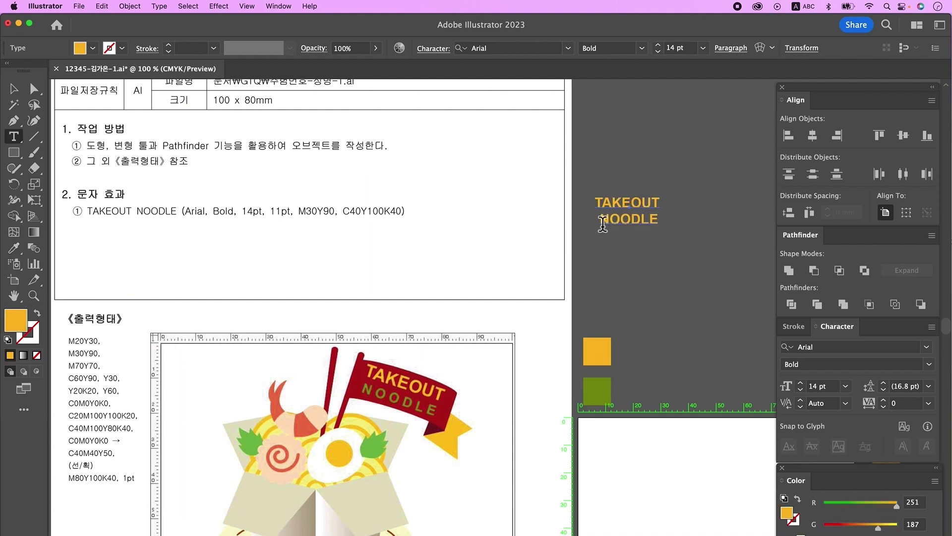
drag(604, 224, 680, 222)
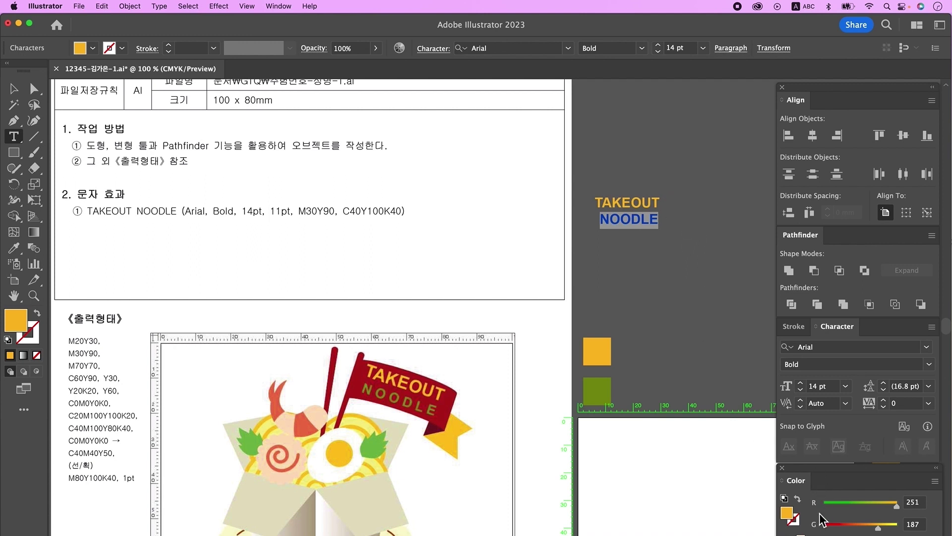
click(813, 386)
text(11)
key(Return)
key(i)
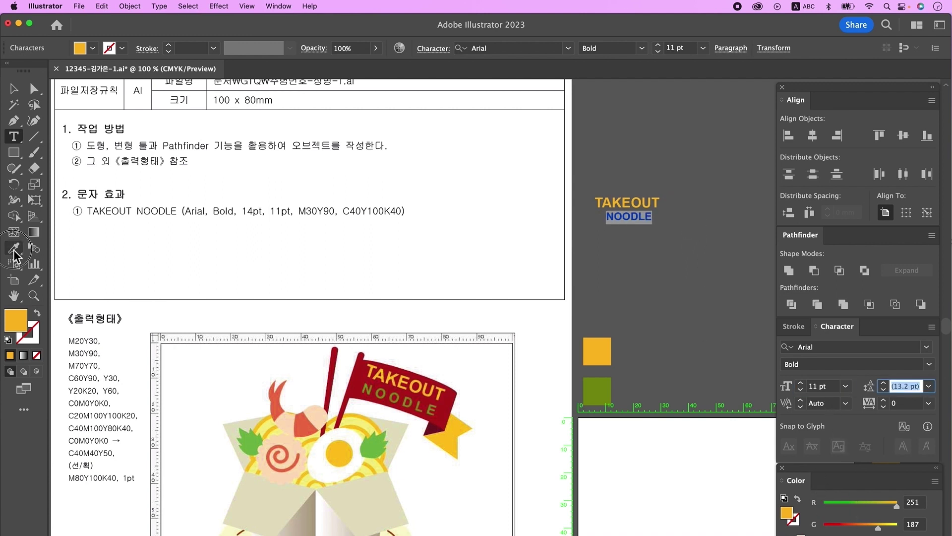
click(601, 393)
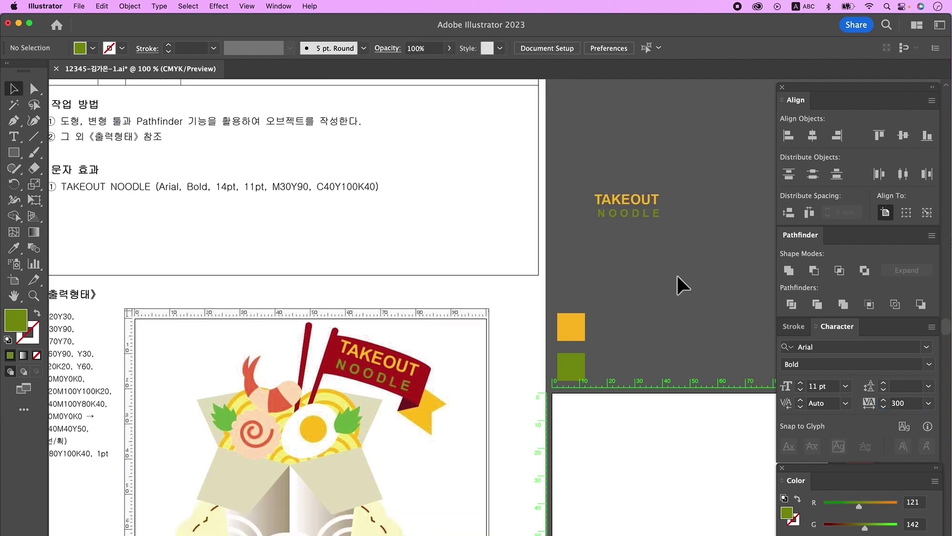
Step: Draw a white, black-outlined rectangle slightly larger than the text, and place a duplicate narrowed to about half its width below it
scroll(669, 288, down, 1)
key(d)
key(m)
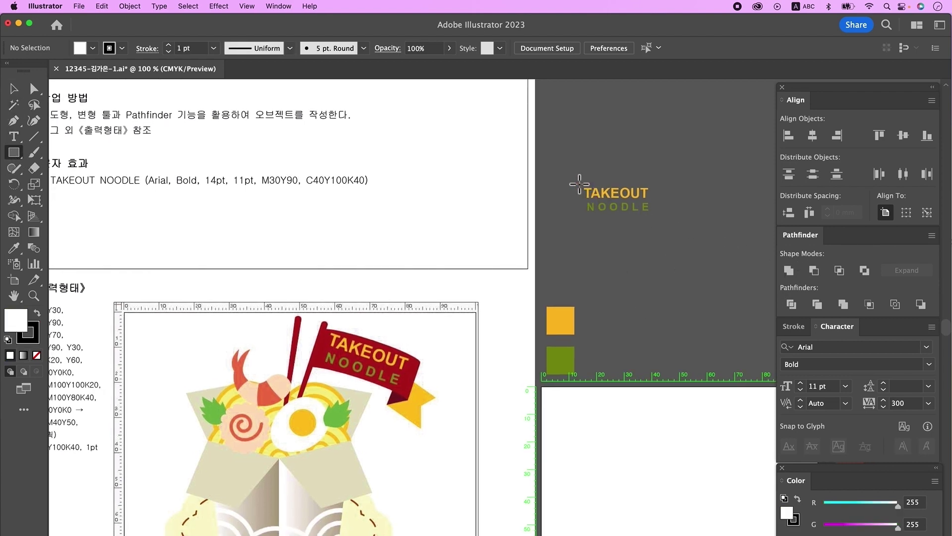
drag(575, 184, 670, 221)
key(v)
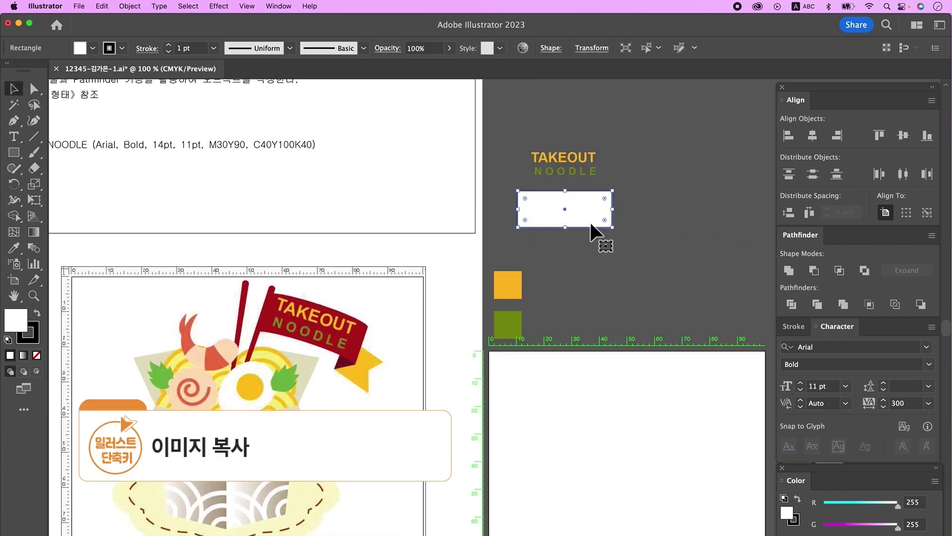
drag(592, 226, 666, 272)
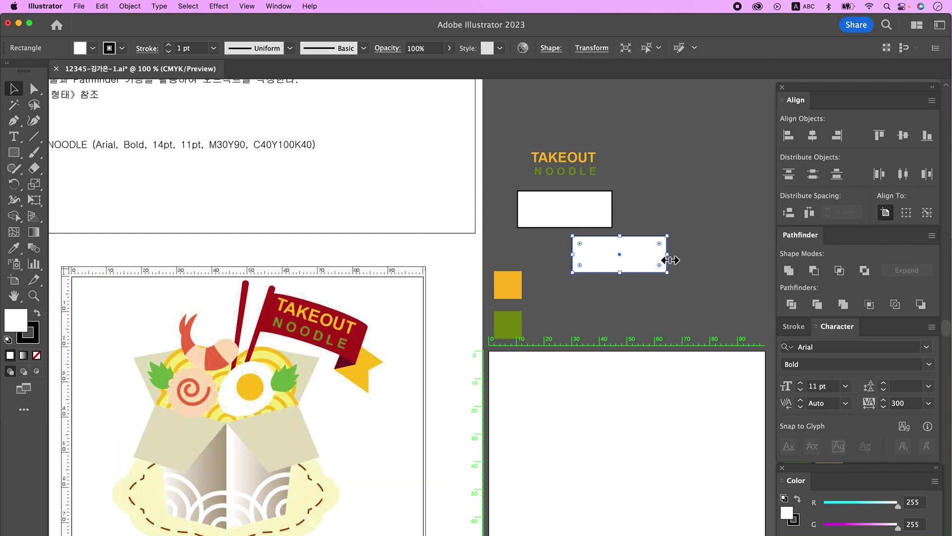
drag(667, 254, 623, 255)
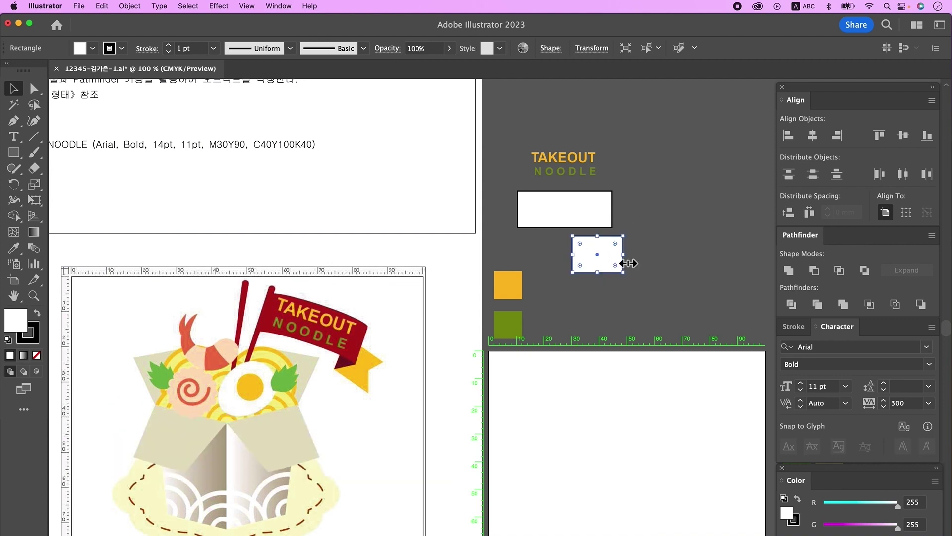
Step: Draw a white square beside the small rectangle and rotate it 45° into a diamond
key(m)
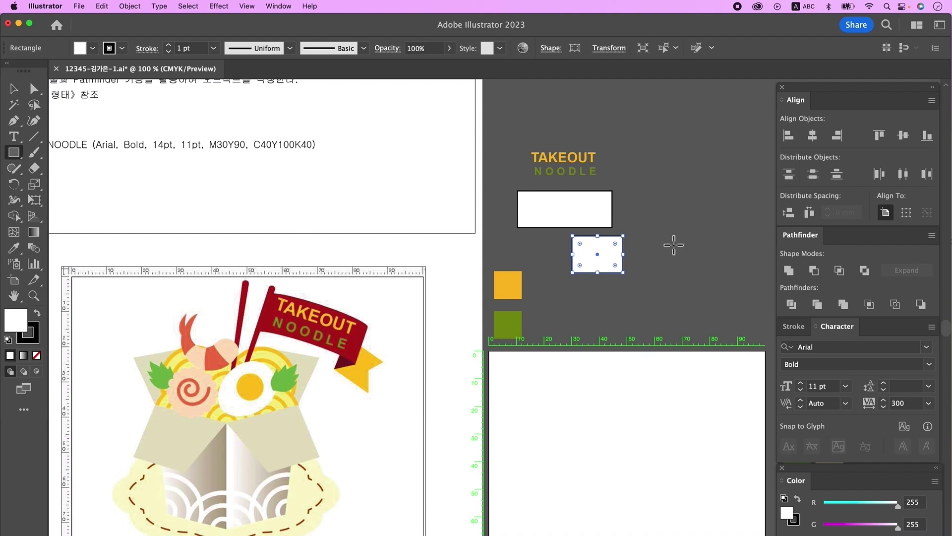
drag(651, 230, 687, 273)
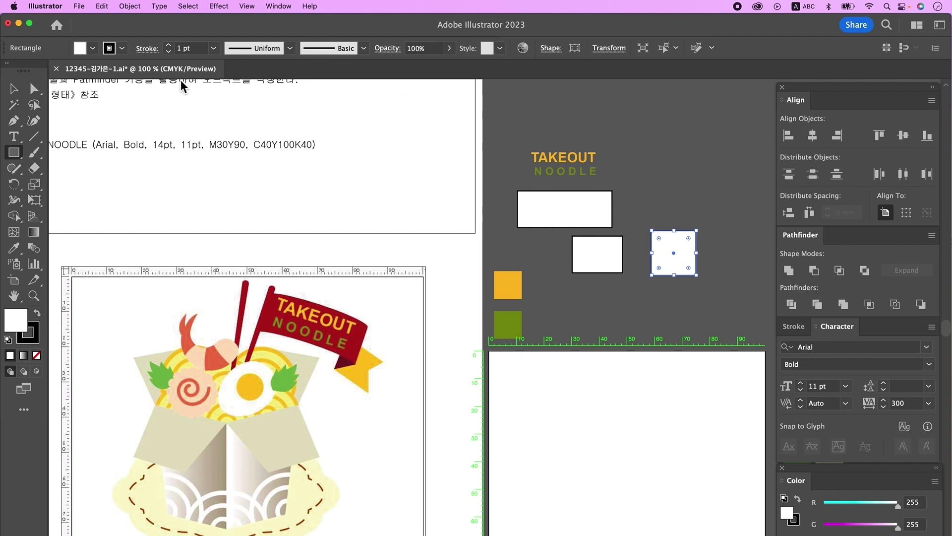
click(15, 89)
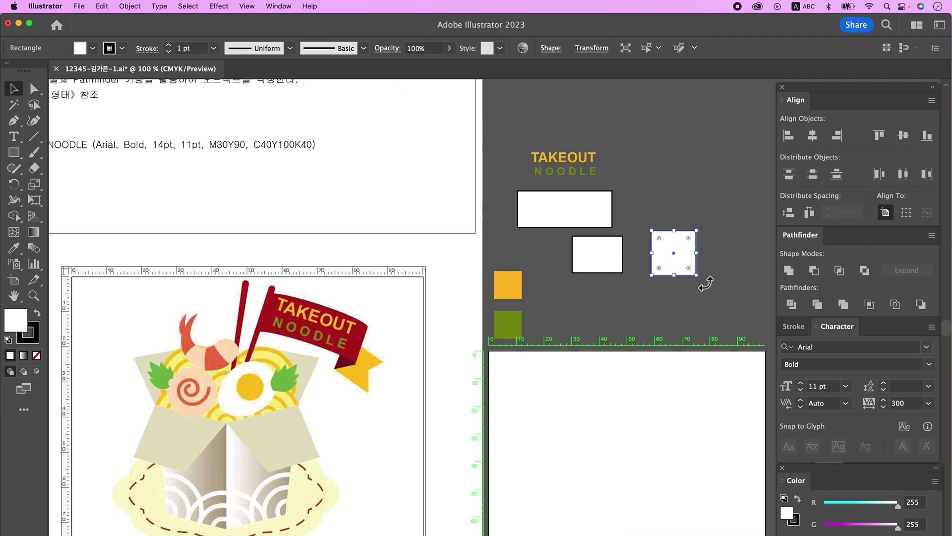
drag(705, 283, 718, 252)
Step: Overlap the small rectangle's end with the diamond and align both shapes on their vertical centres
click(610, 265)
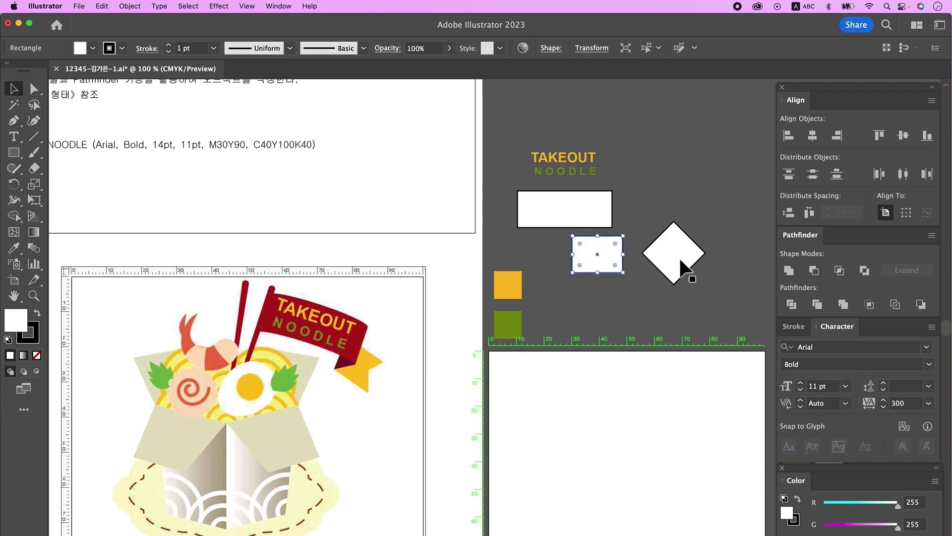
drag(602, 268, 637, 267)
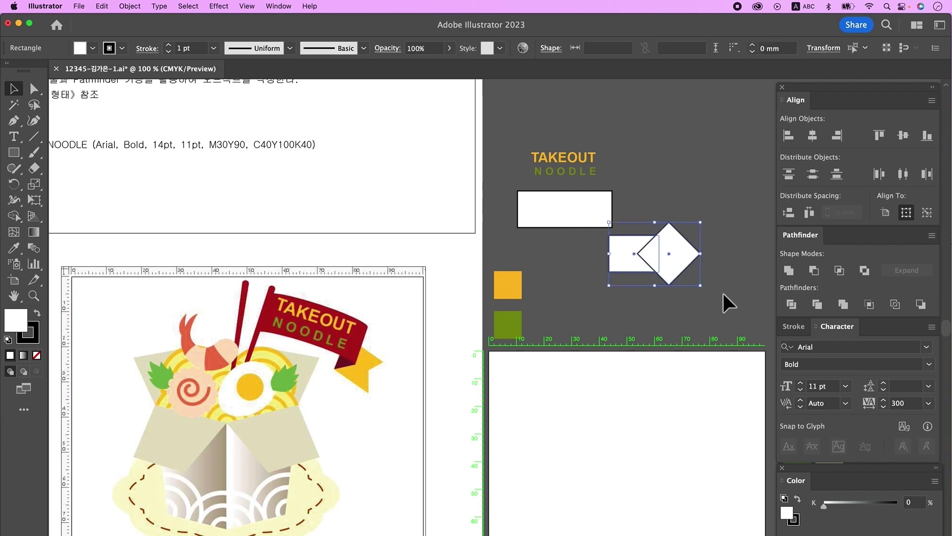
click(903, 139)
Step: Divide the overlapping shapes, ungroup the result and delete the diamond pieces to leave a notched ribbon tail
click(795, 308)
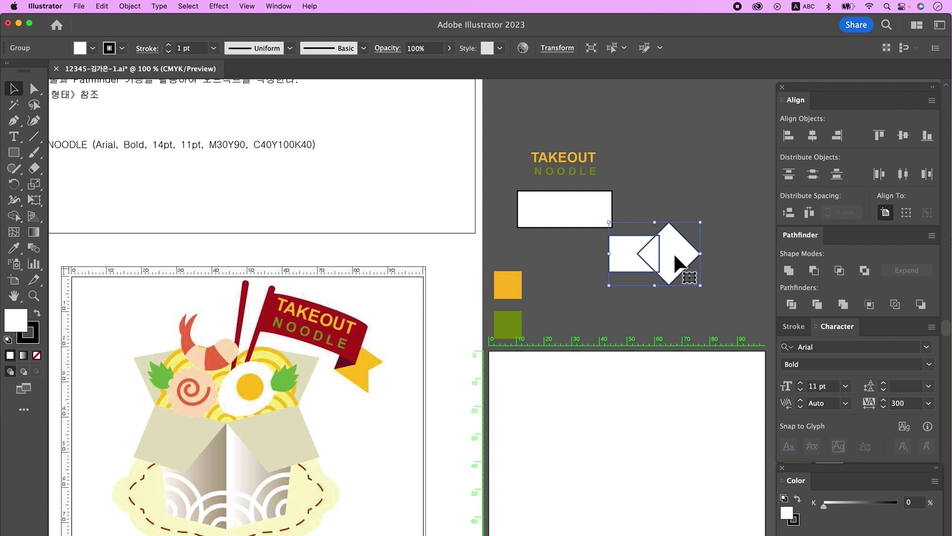
right_click(675, 258)
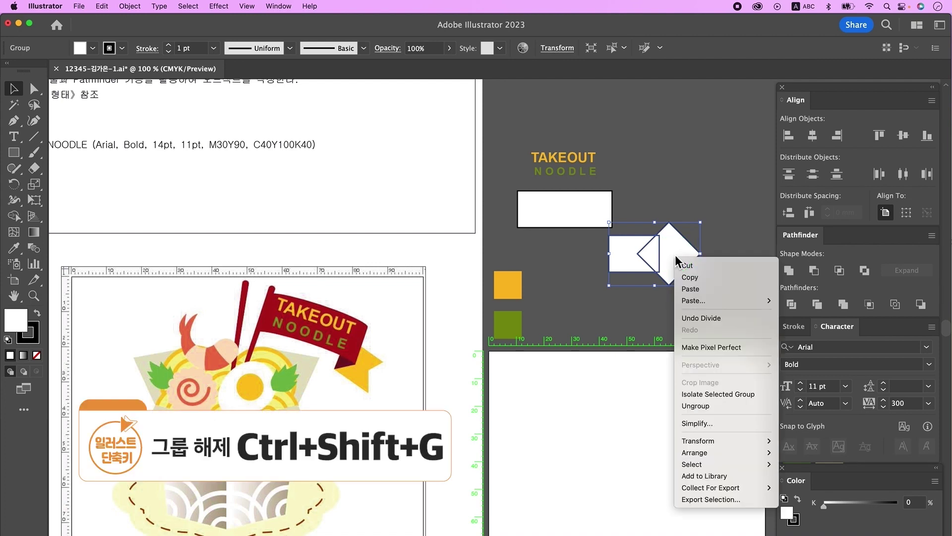
click(703, 406)
click(627, 276)
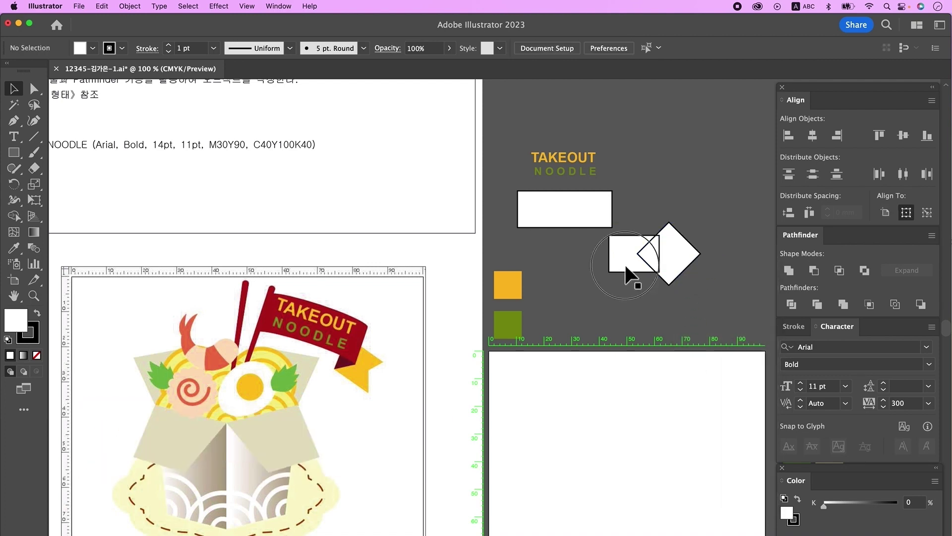
drag(626, 264, 586, 275)
drag(638, 213, 695, 284)
key(Delete)
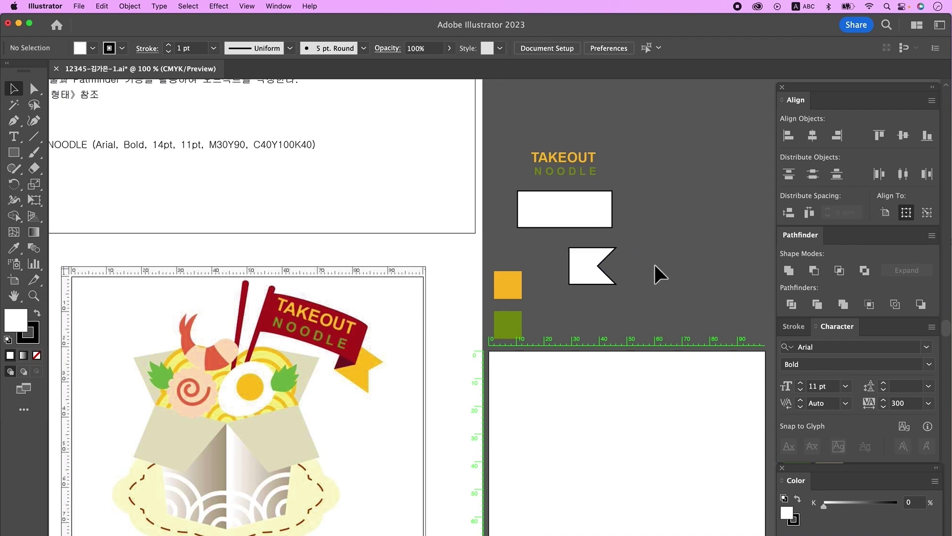
Step: Move the ribbon tail's inner notch anchor point to the right to make the notch shallower
key(a)
scroll(640, 275, up, 1)
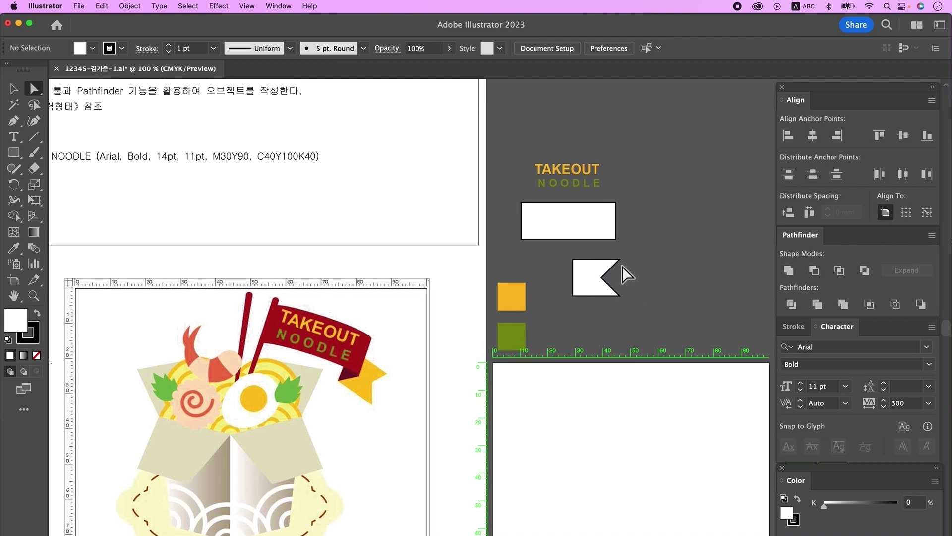
drag(618, 272, 592, 277)
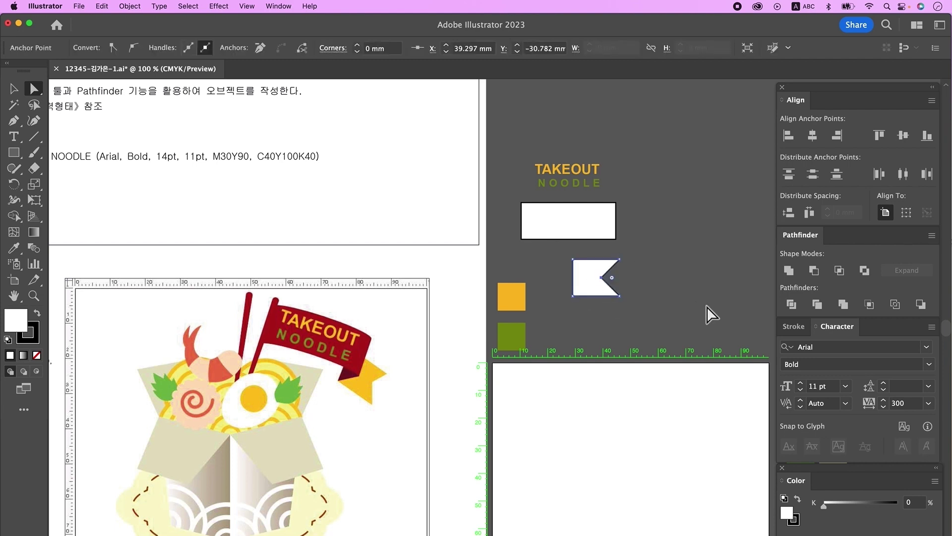
key(Right)
key(Right)
key(Right)
key(Right)
key(Right)
key(Right)
key(Right)
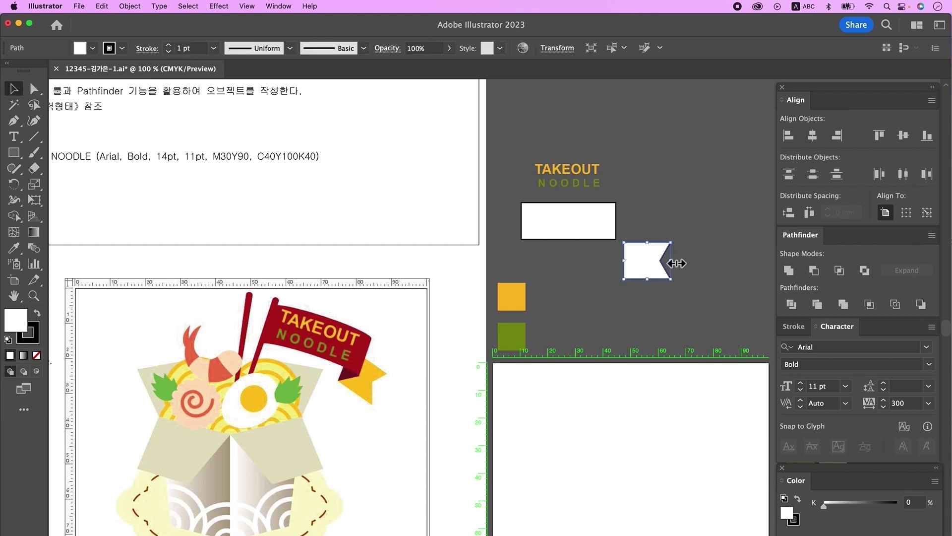
Step: Scale the ribbon tail down slightly and place it just beyond the long rectangle's lower-right corner
drag(672, 258, 664, 258)
click(692, 281)
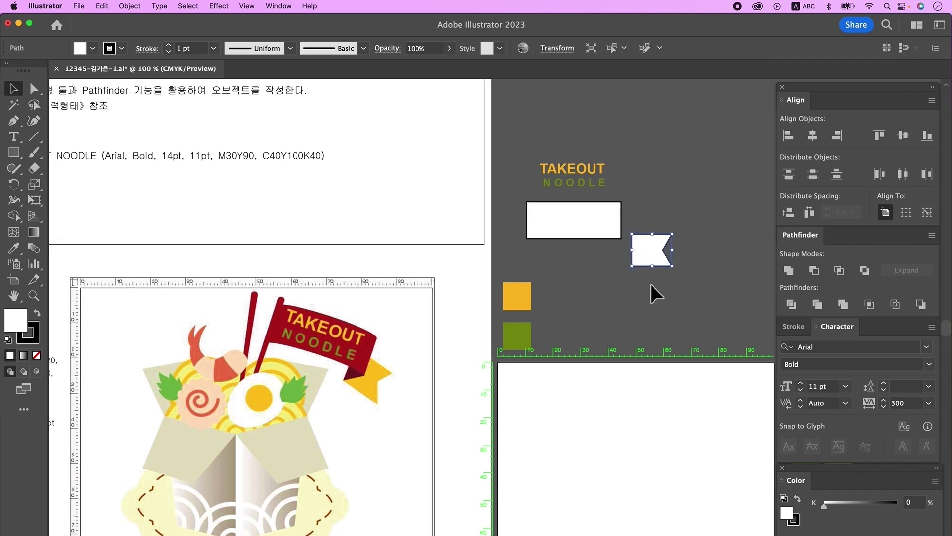
click(651, 284)
Step: Apply an envelope warp to the long rectangle with the horizontal Arch style and a 7% bend
click(608, 233)
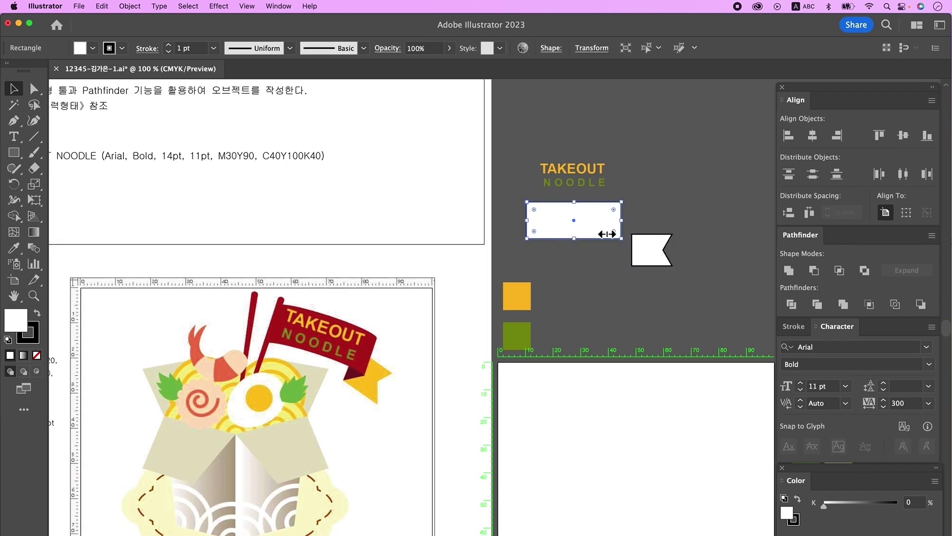
click(130, 6)
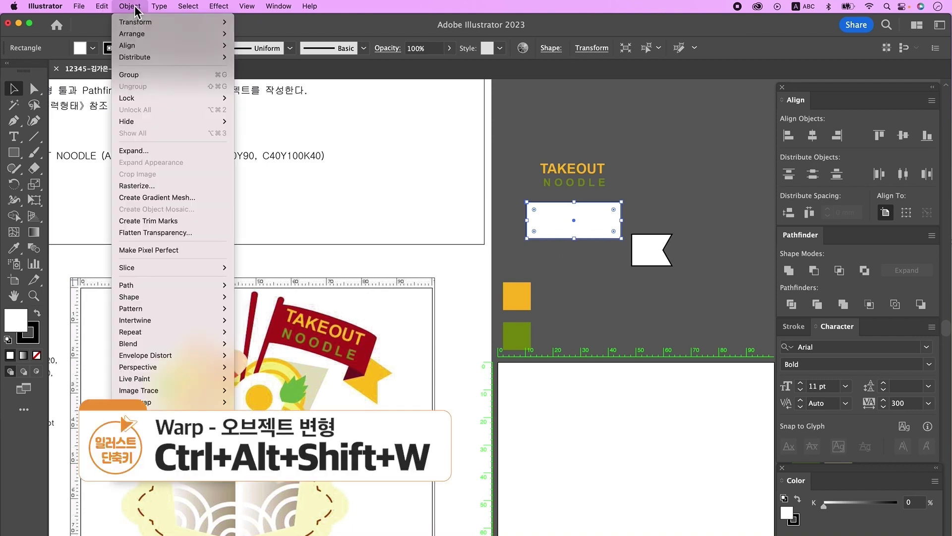
mouse_move(211, 356)
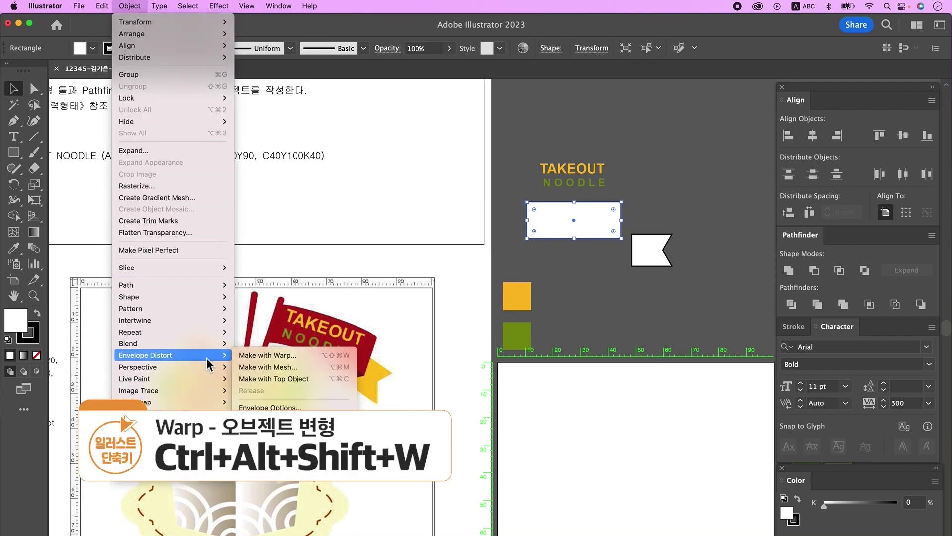
click(252, 357)
click(540, 305)
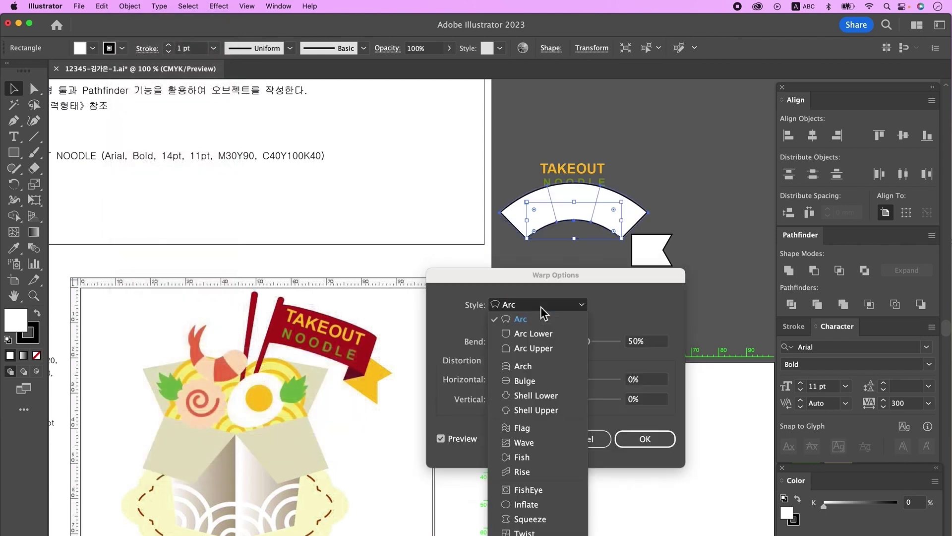
click(538, 369)
click(653, 341)
text(7)
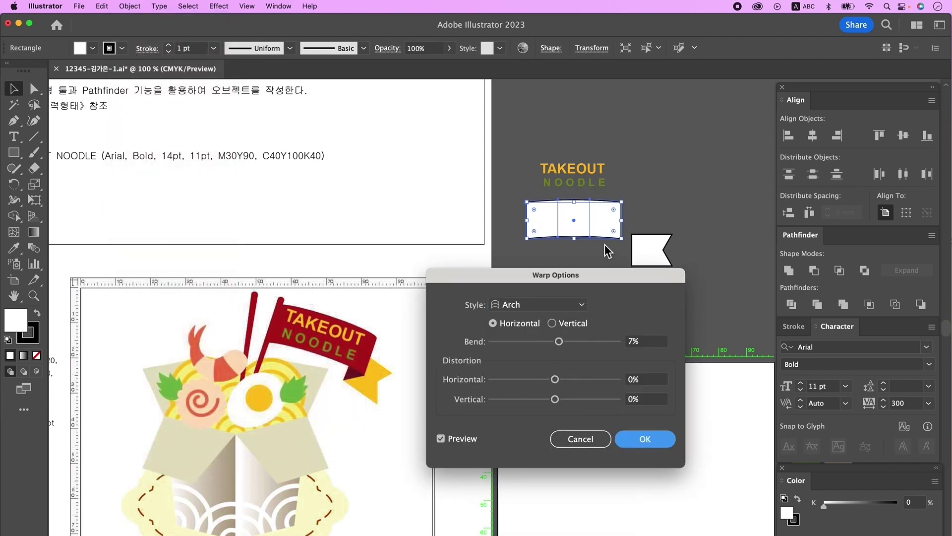
click(659, 445)
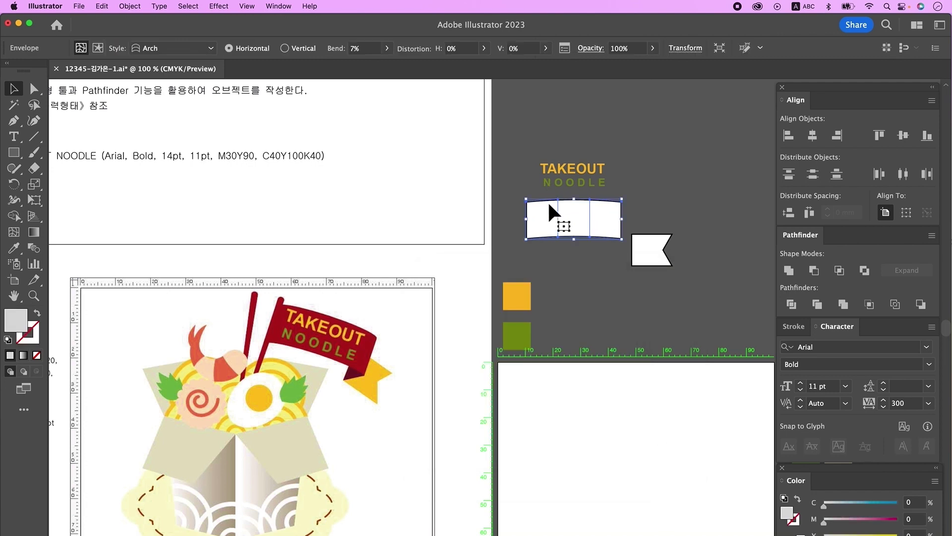
Step: Expand the warped rectangle's object and fill into editable paths
click(130, 6)
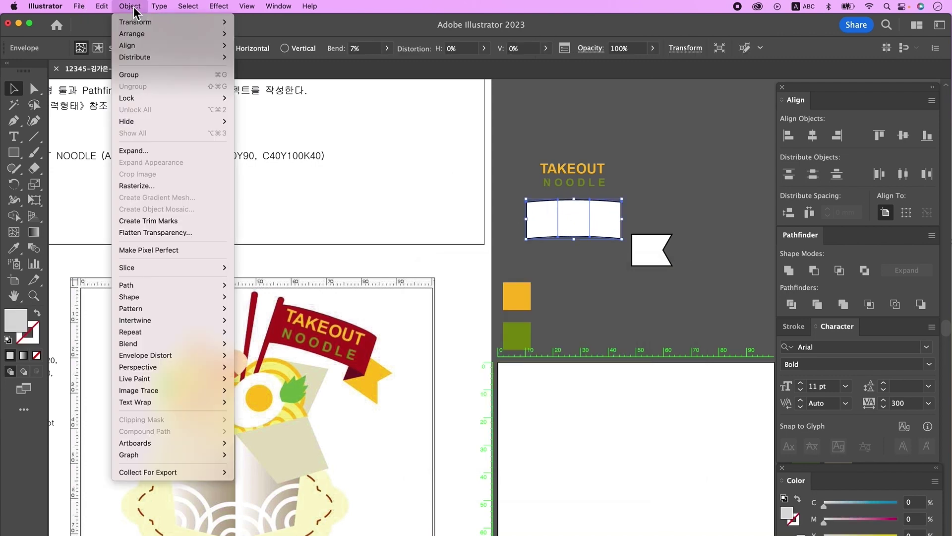
click(157, 151)
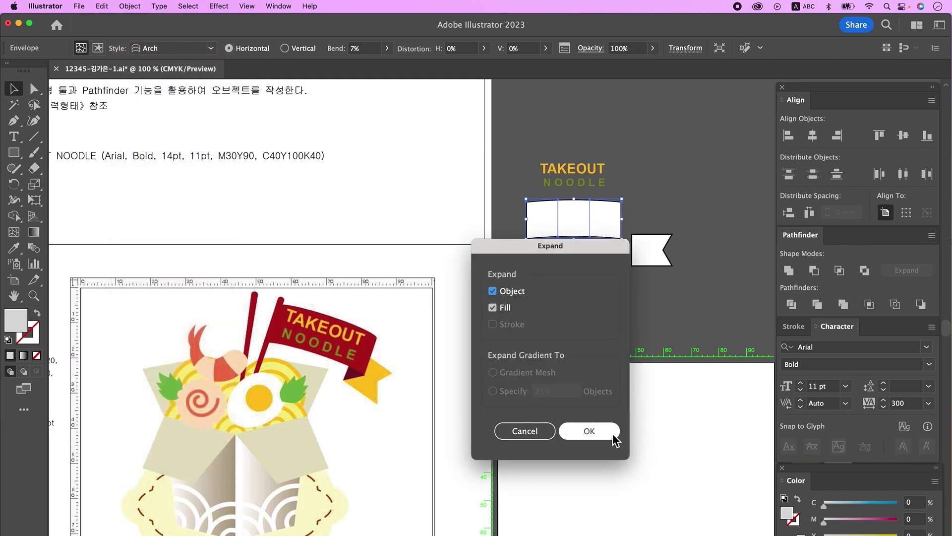
click(612, 434)
Step: Overlap the ribbon tail with the arched flag's lower-right corner and send the tail to the back
drag(656, 254, 635, 240)
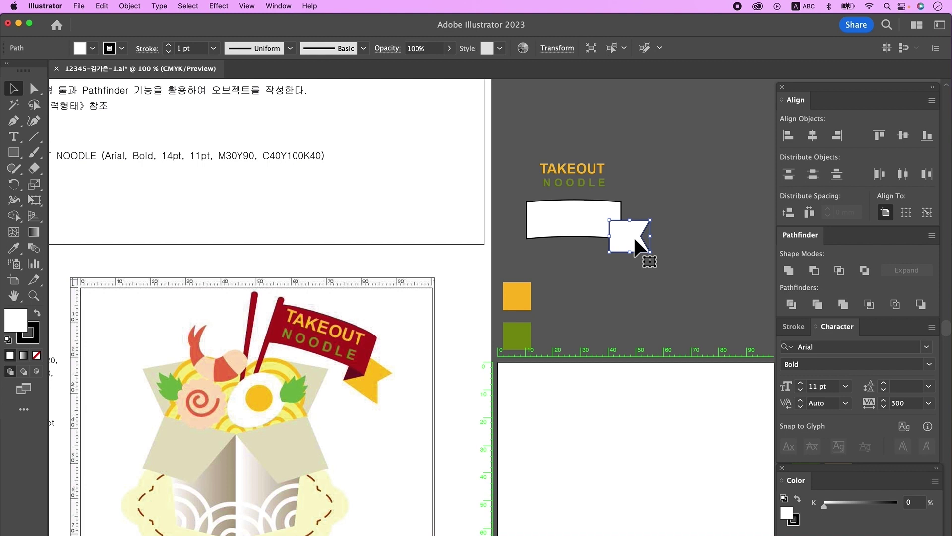
right_click(631, 236)
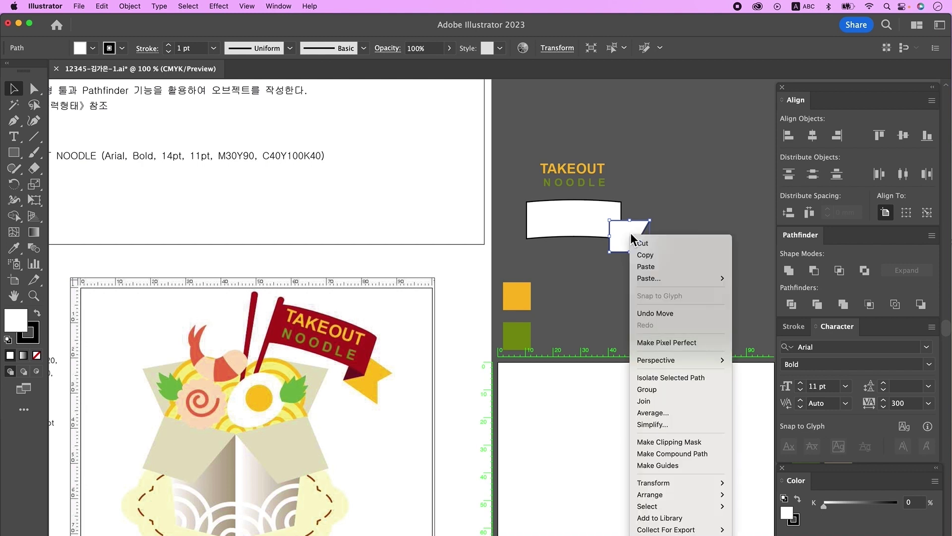
mouse_move(694, 495)
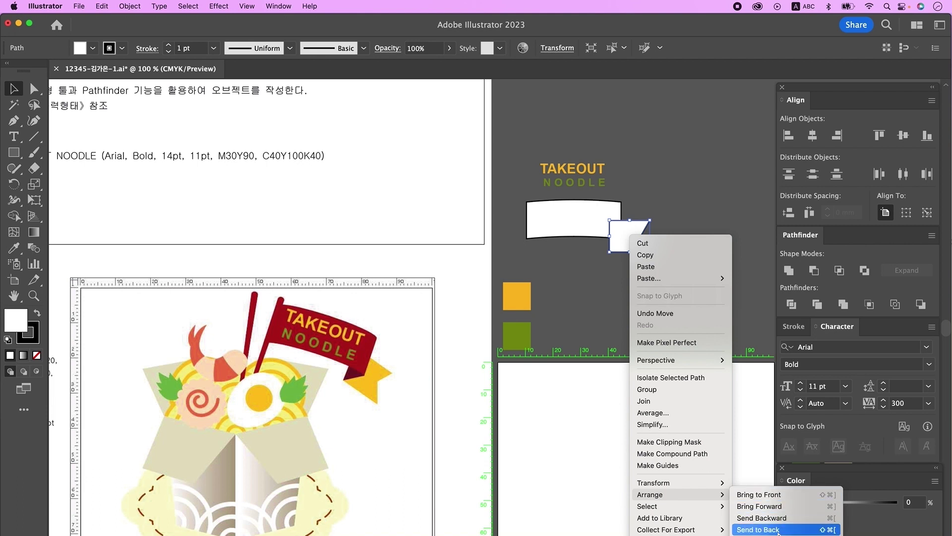
click(758, 530)
key(super+shift+a)
Step: Draw a closed fold triangle with the Pen tool between the flag's lower-right corner and the tail's two inner corners
click(14, 120)
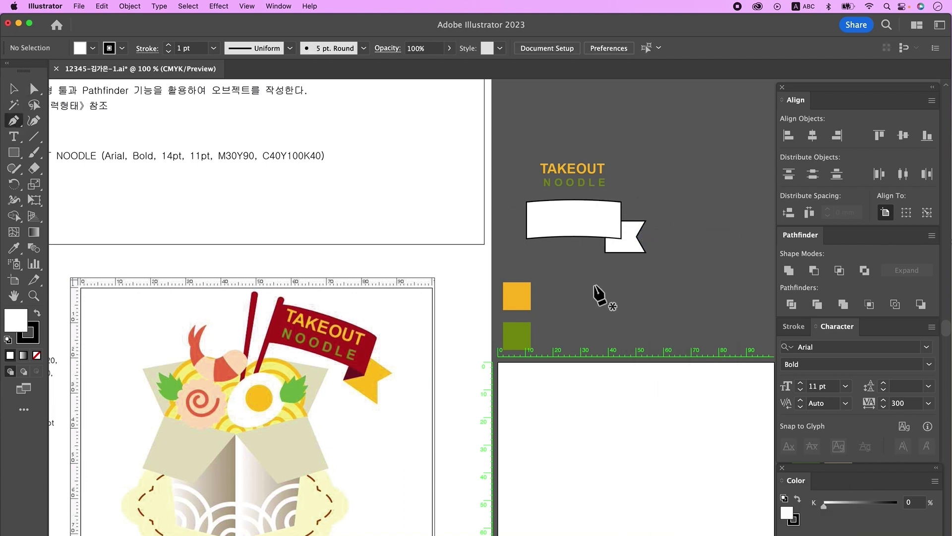
click(622, 239)
click(605, 252)
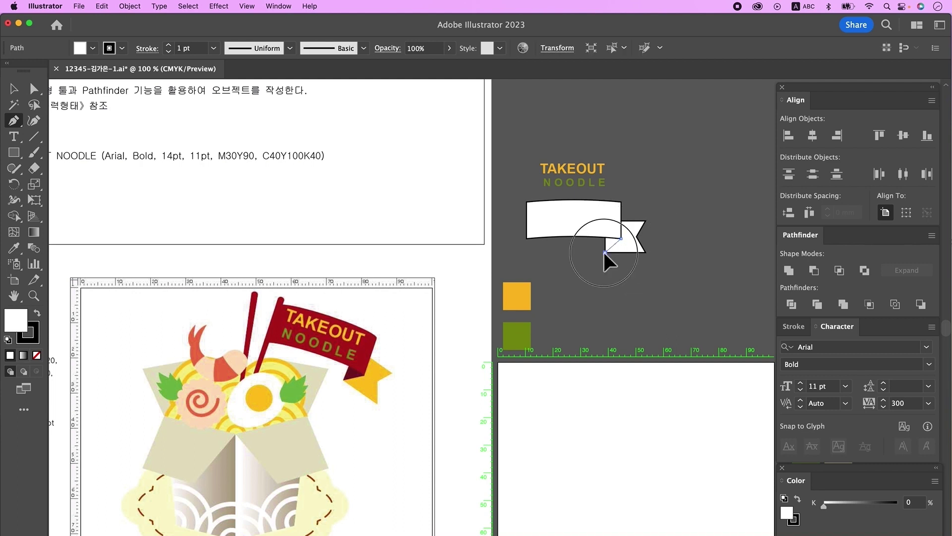
click(604, 222)
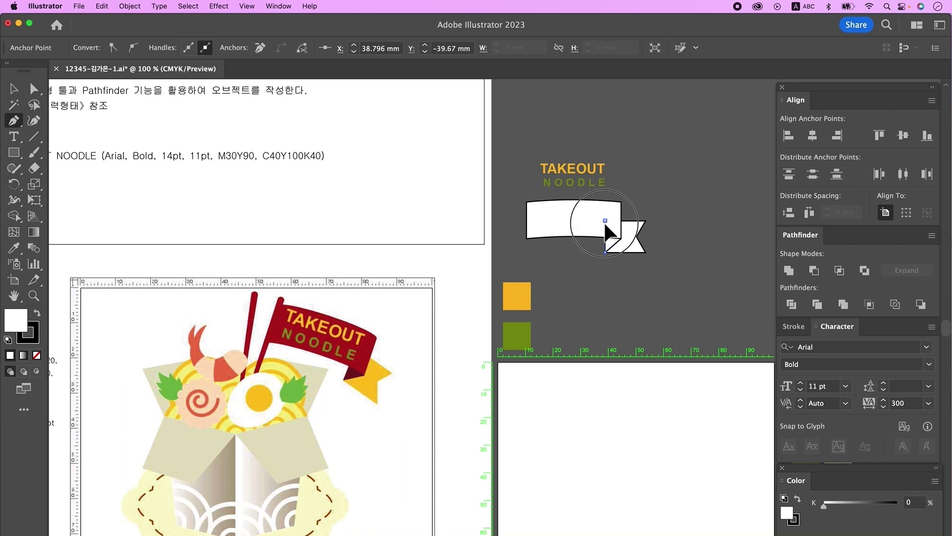
click(621, 238)
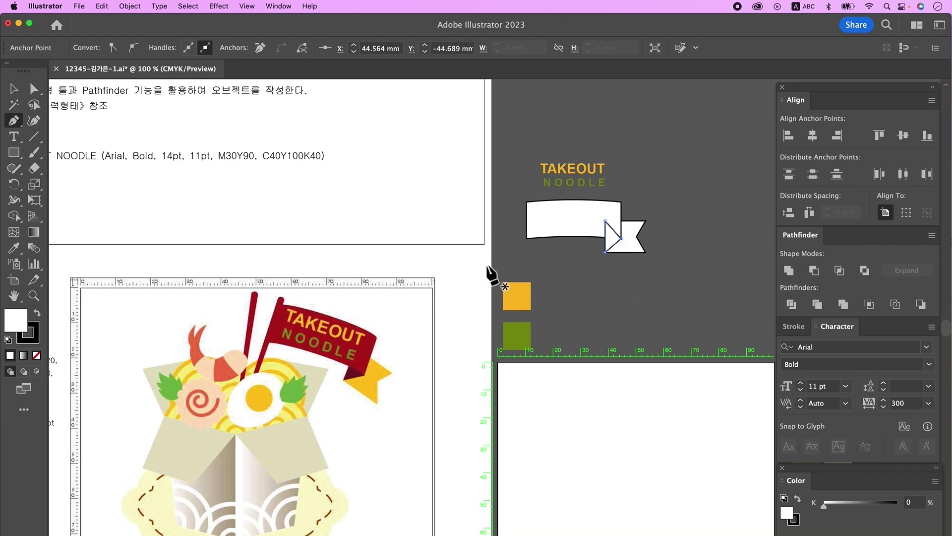
Step: Sample the reference colours to make the flag deep red, the tail orange-yellow and the fold triangle dark maroon, all without outlines
click(14, 89)
click(594, 234)
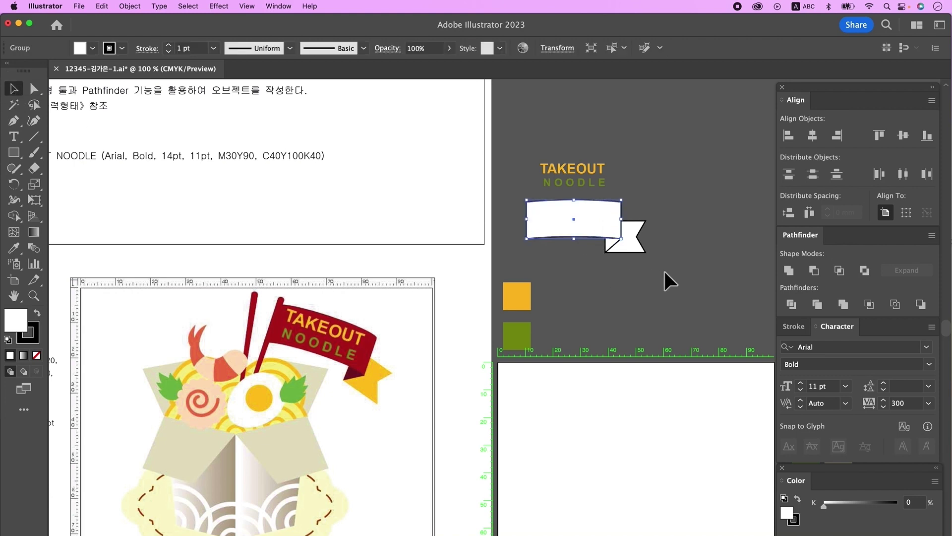
scroll(664, 273, down, 3)
scroll(665, 273, right, 5)
key(i)
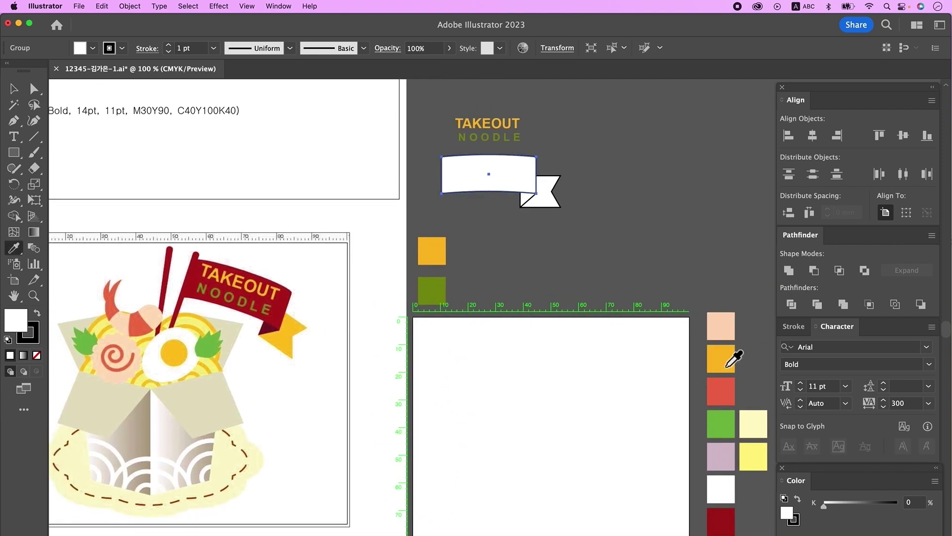
click(727, 531)
super+click(527, 201)
click(270, 328)
super+click(547, 195)
click(433, 251)
key(v)
Step: Arrange the ribbon pieces behind the TAKEOUT NOODLE lettering and move both words onto the red flag
drag(430, 152, 584, 200)
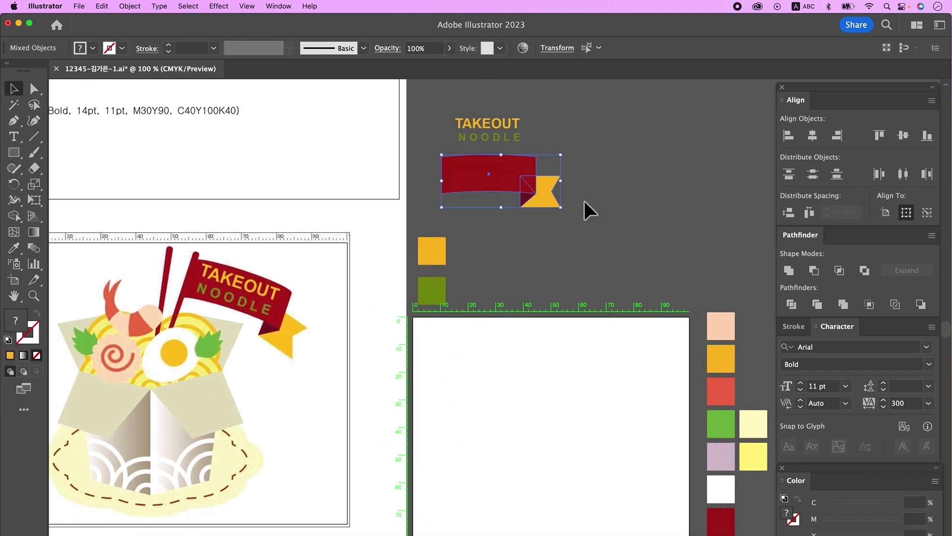
right_click(531, 183)
click(558, 325)
drag(501, 132, 501, 177)
key(super+shift+a)
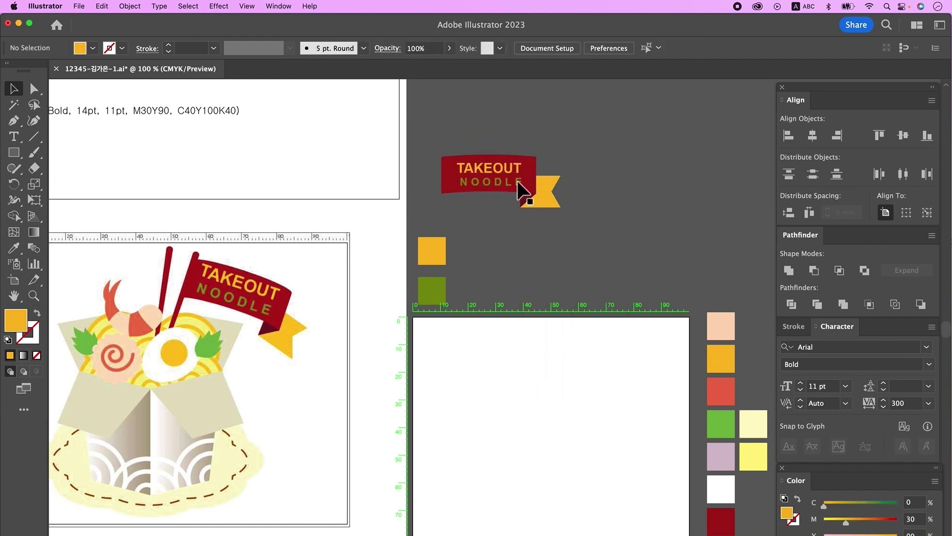
Step: Scale the ribbon down to about 39 × 17 mm around the lettering and select it together with the text
click(550, 182)
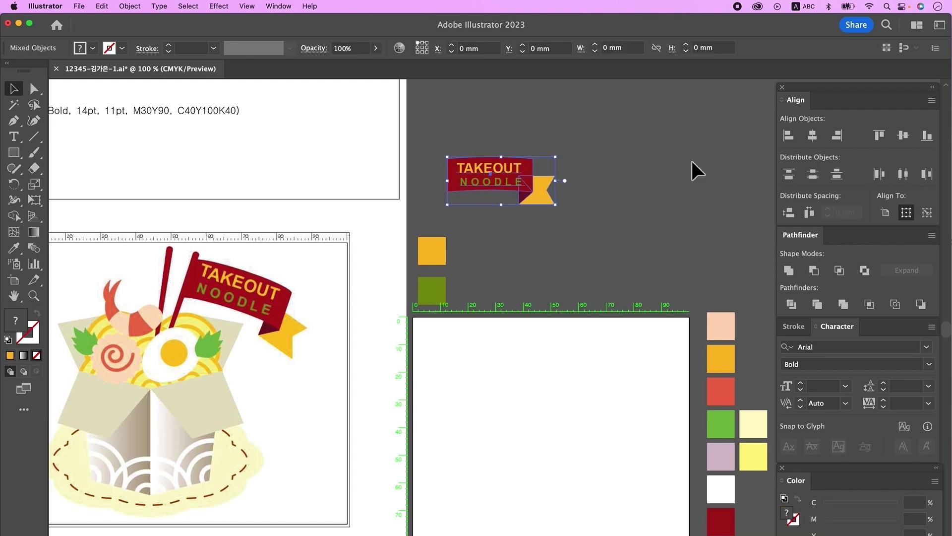
drag(692, 161, 502, 182)
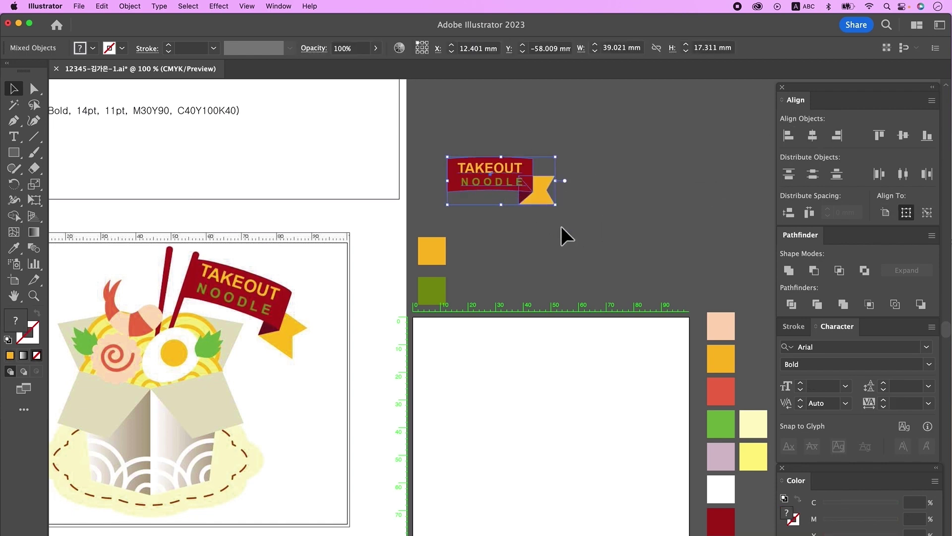
right_click(512, 180)
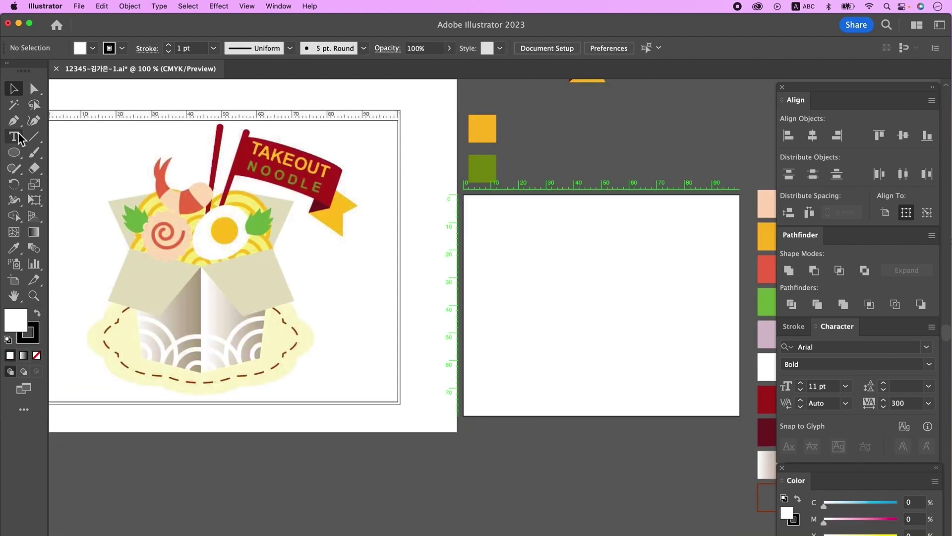
Step: Draw a flat horizontal ellipse about 32 × 12 mm in the lower-left part of the blank artboard
click(14, 153)
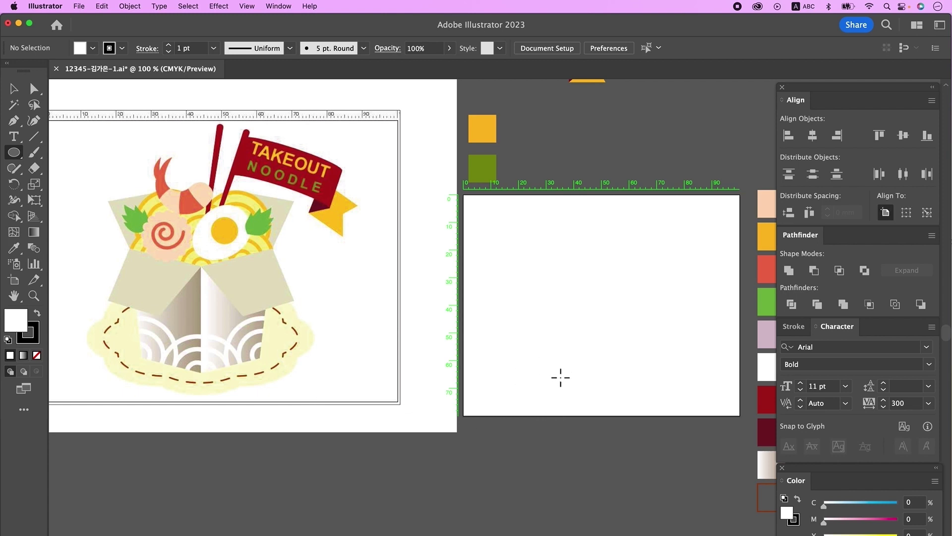
drag(506, 351, 597, 388)
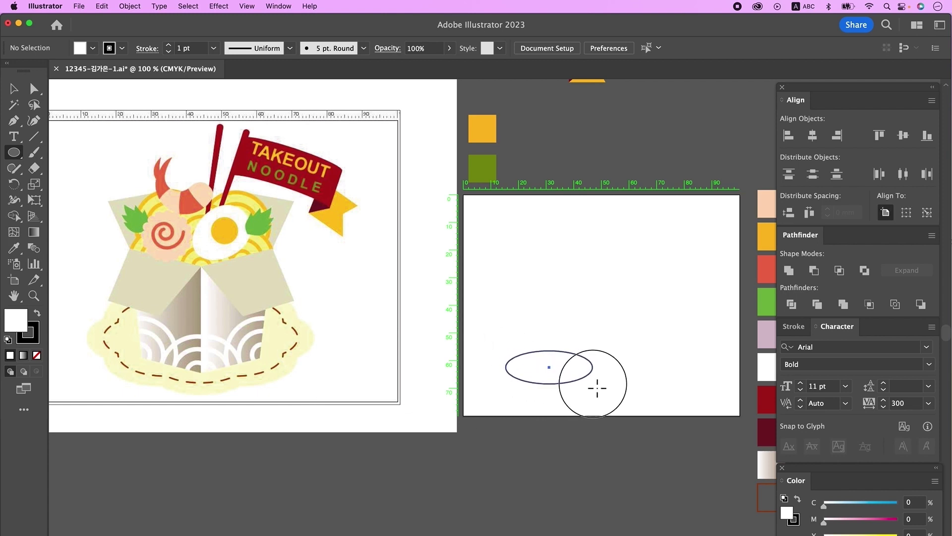
click(14, 88)
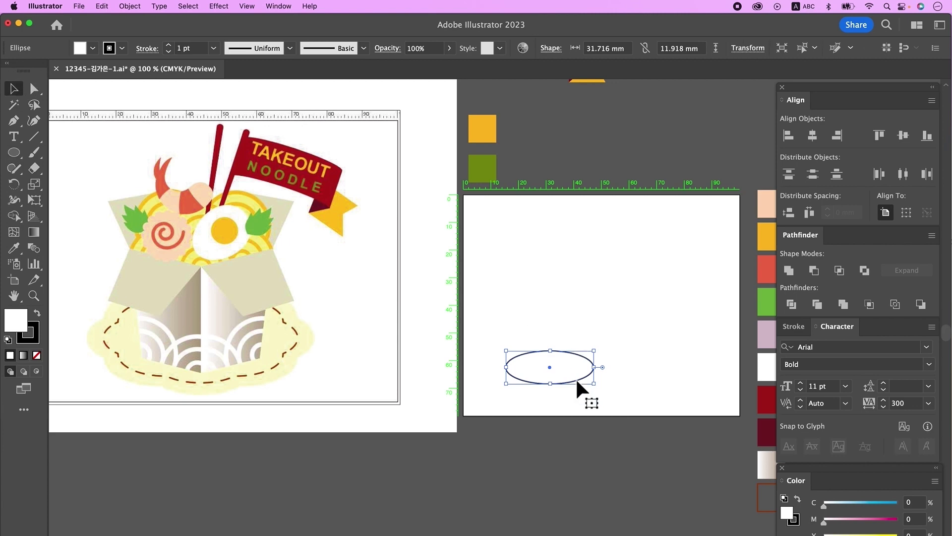
Step: Duplicate the ellipse and arrange the copies into a symmetrical ring of eight overlapping ellipses
drag(577, 383, 632, 383)
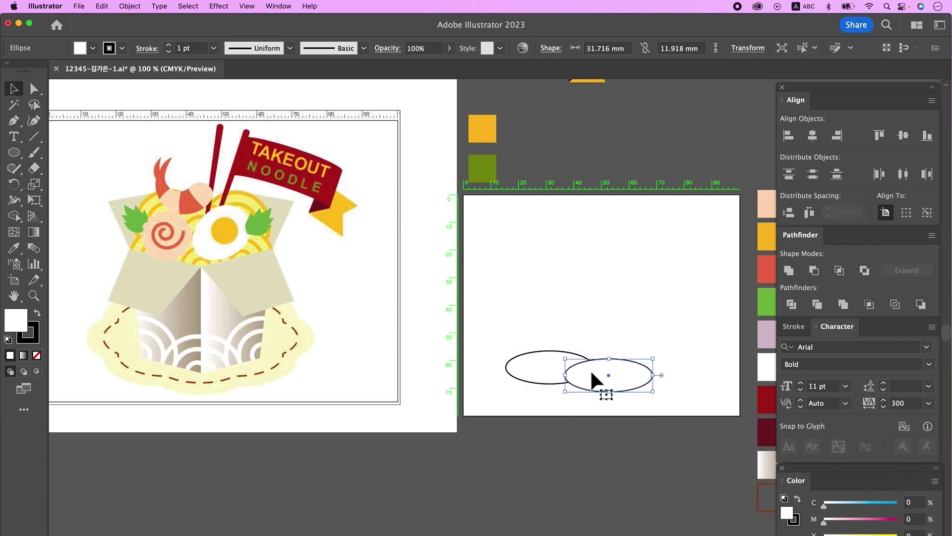
drag(550, 367, 710, 350)
click(643, 427)
drag(580, 342, 616, 351)
click(616, 357)
drag(616, 344, 616, 322)
Step: Draw a rectangle over the ellipse ring's open centre and unite all the shapes into one cloud
drag(14, 152, 65, 154)
drag(533, 330, 677, 369)
key(v)
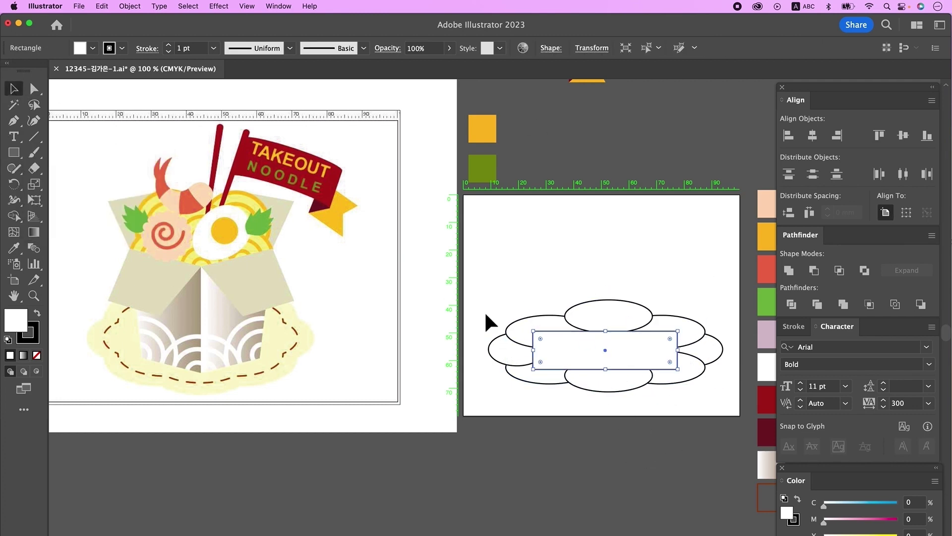
drag(510, 303, 710, 406)
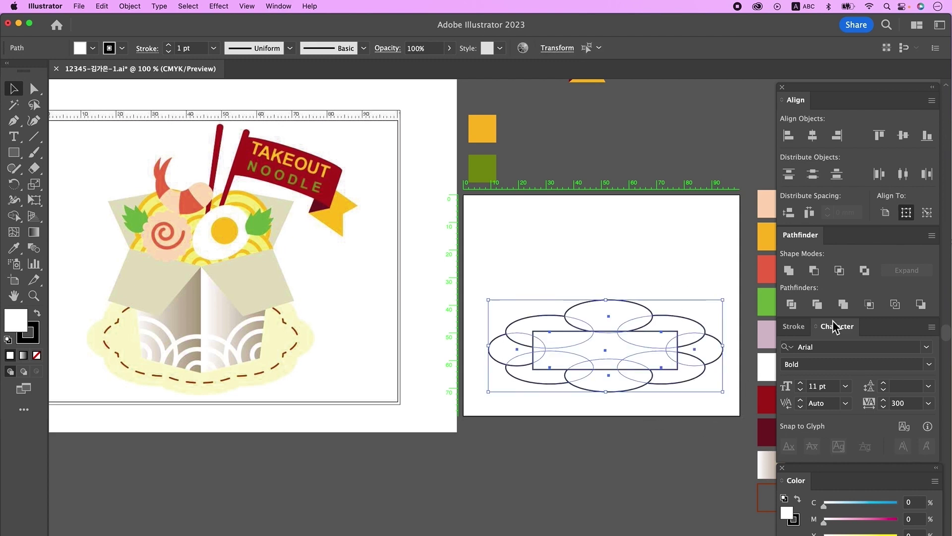
click(789, 271)
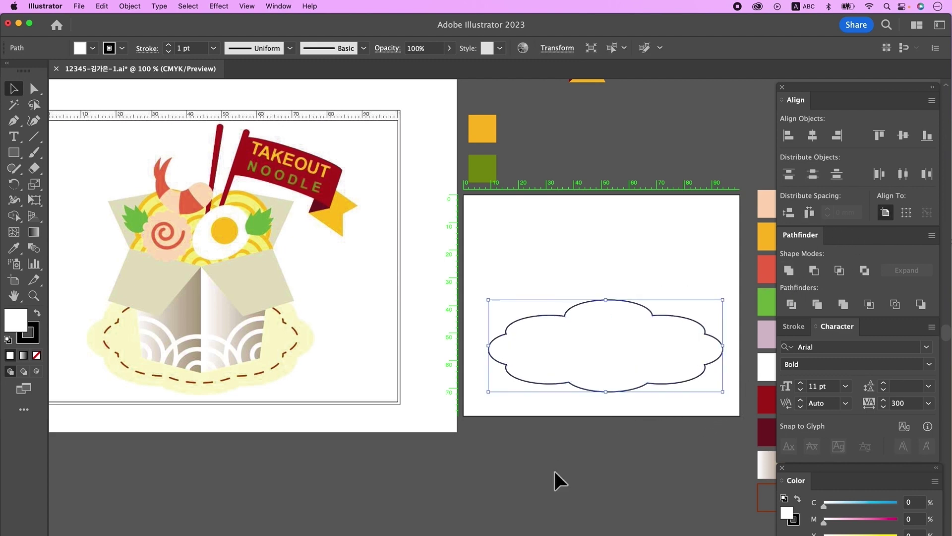
click(570, 476)
Step: Fill the cloud with the pale yellow swatch colour without an outline, then scale it down in the artboard's lower half
drag(633, 477, 588, 477)
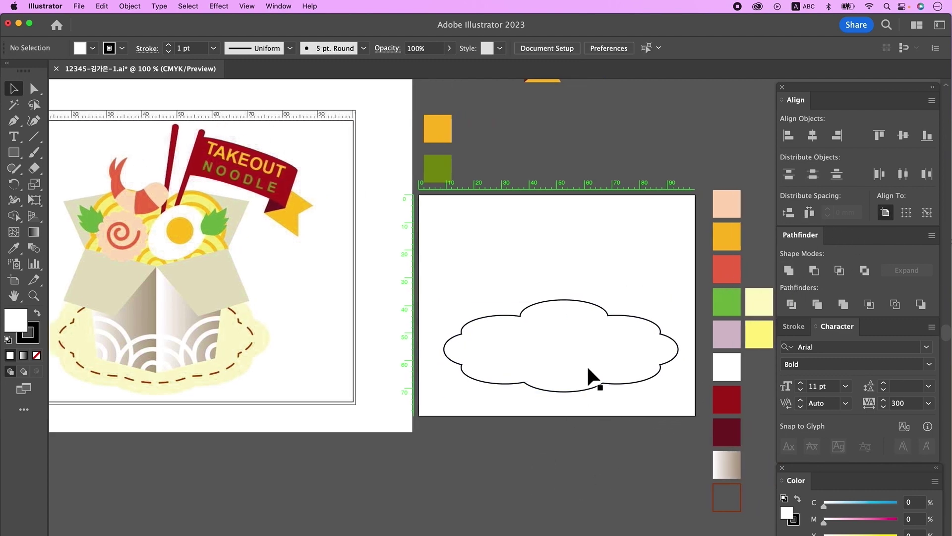
click(591, 373)
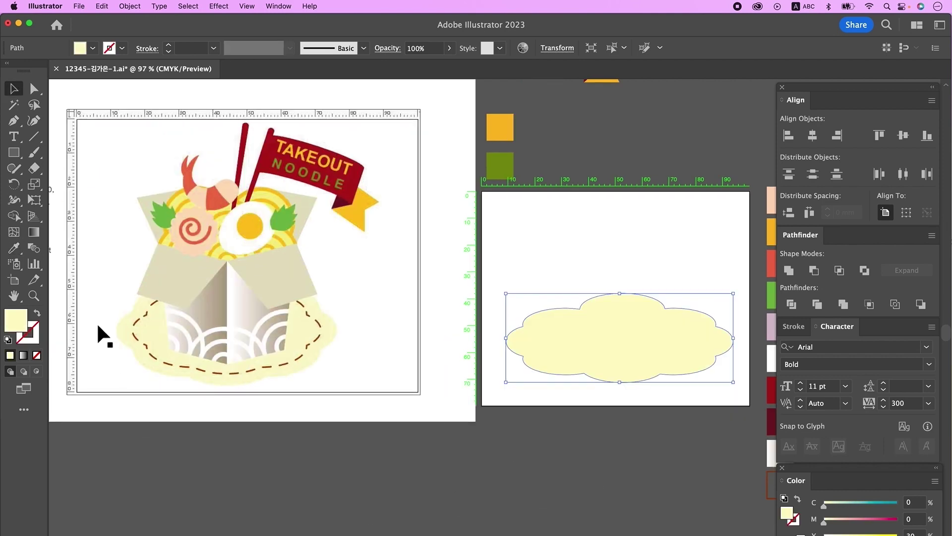
drag(733, 337, 713, 338)
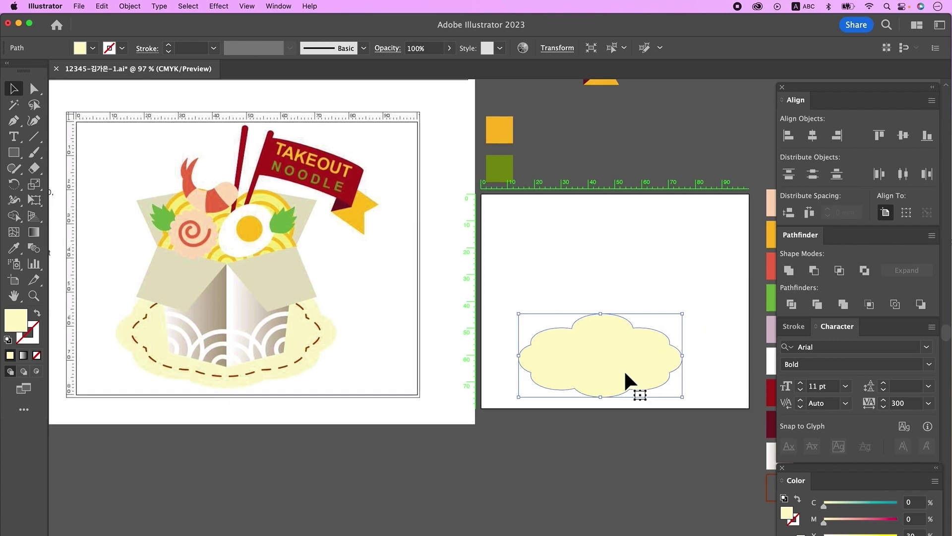
Step: Paste a copy of the cloud in front of the original and scale it down about its centre
key(super+c)
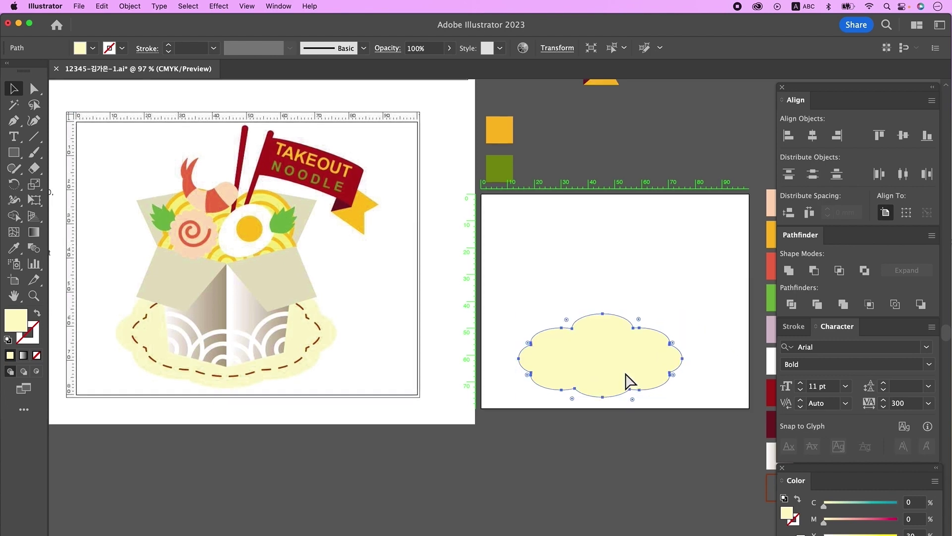
key(super+f)
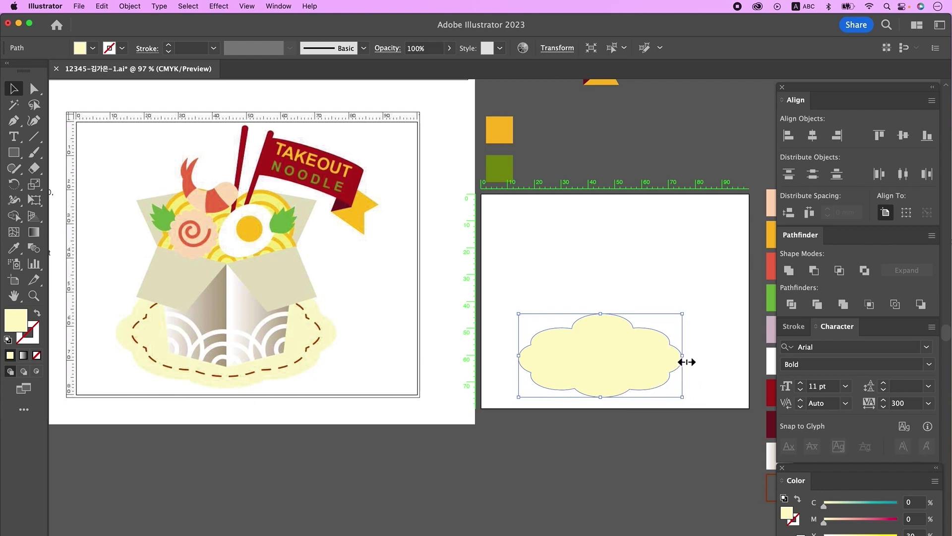
drag(687, 362, 670, 362)
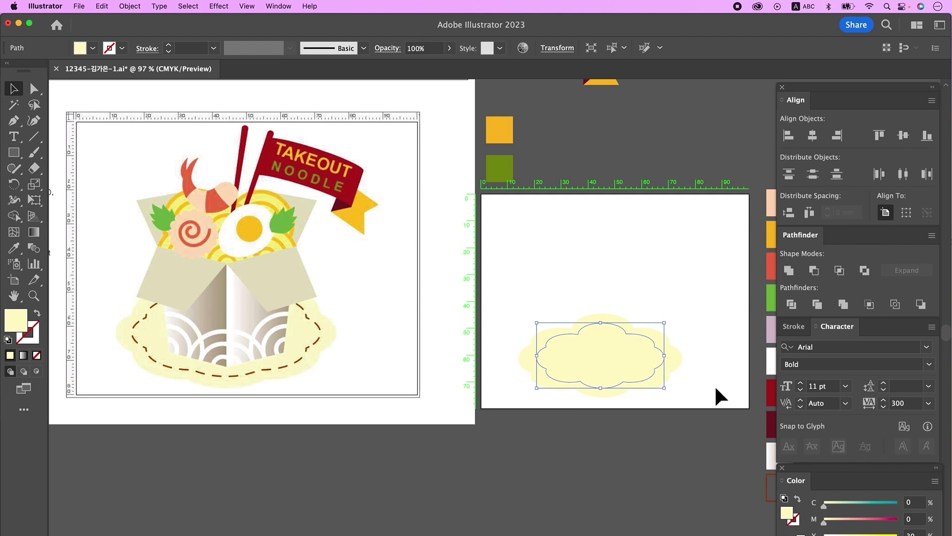
Step: Give the inner cloud the brown outline swatch's stroke without a fill, and make it a dashed line with 7 pt dashes
key(i)
scroll(714, 469, right, 4)
scroll(713, 468, down, 2)
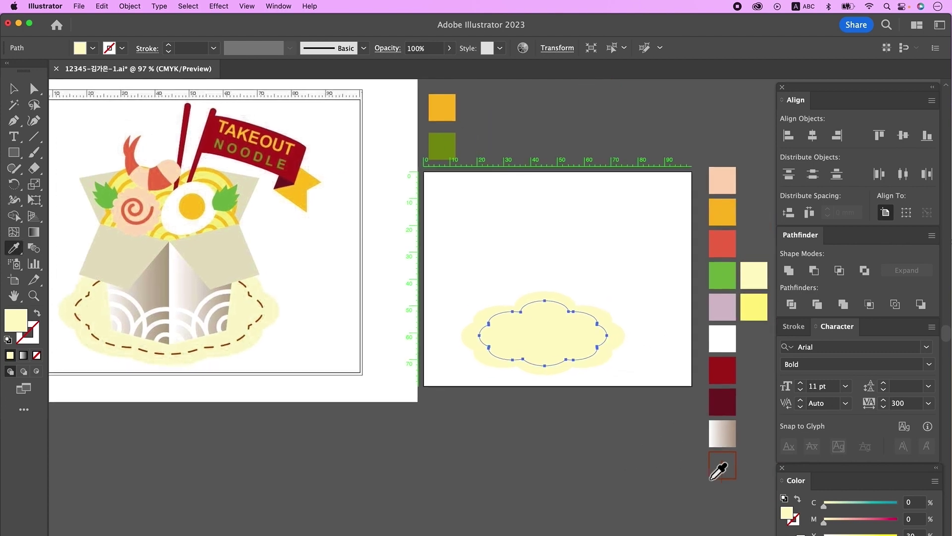
click(719, 473)
click(797, 326)
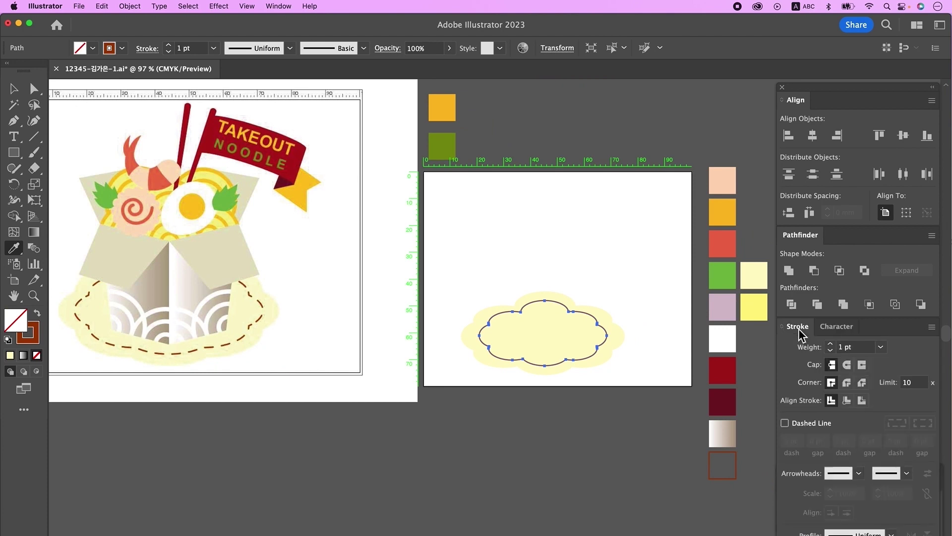
click(785, 423)
click(594, 402)
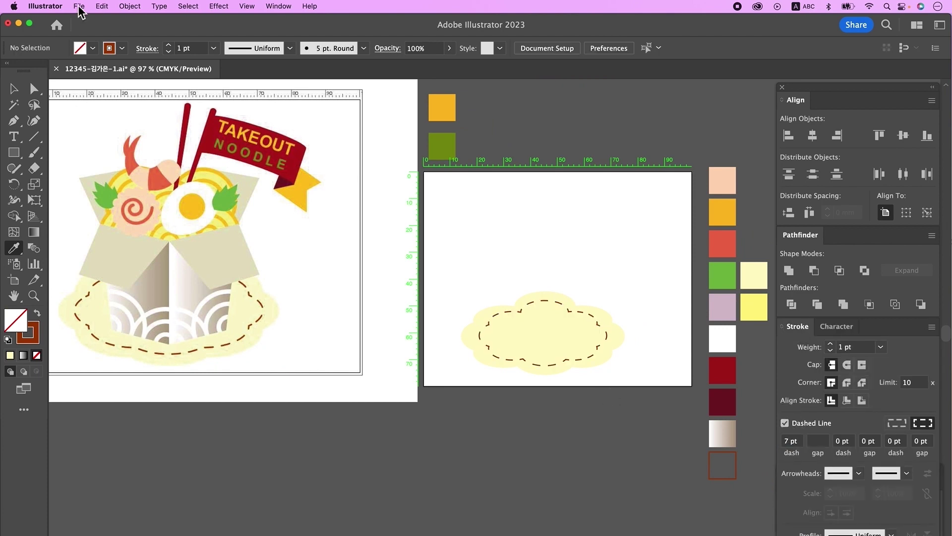
Step: Group the cloud with its dashed outline and move the group below the artboard
click(13, 90)
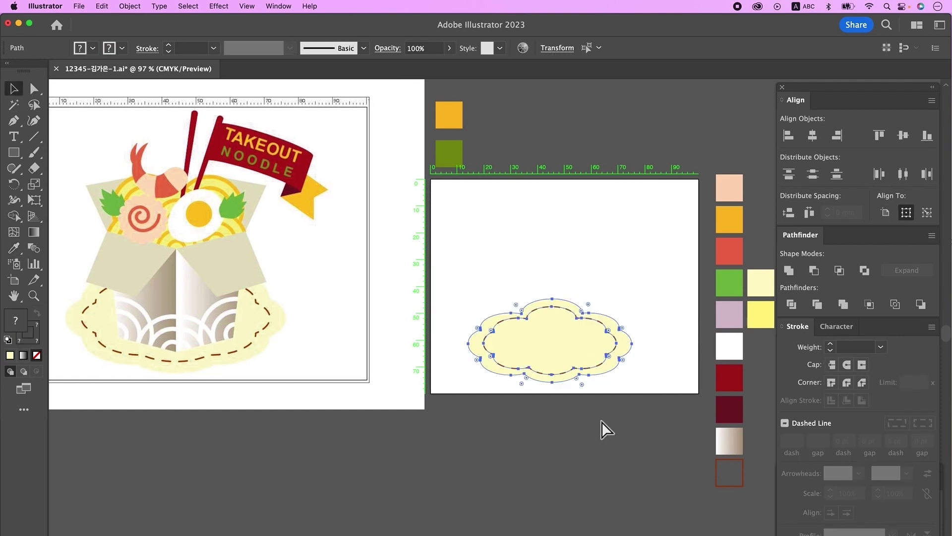
key(super+g)
click(600, 400)
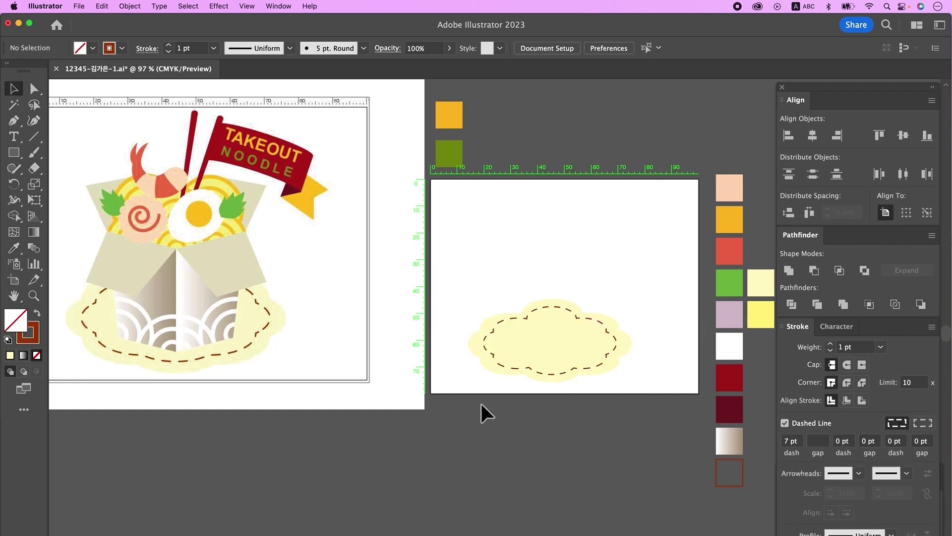
click(608, 338)
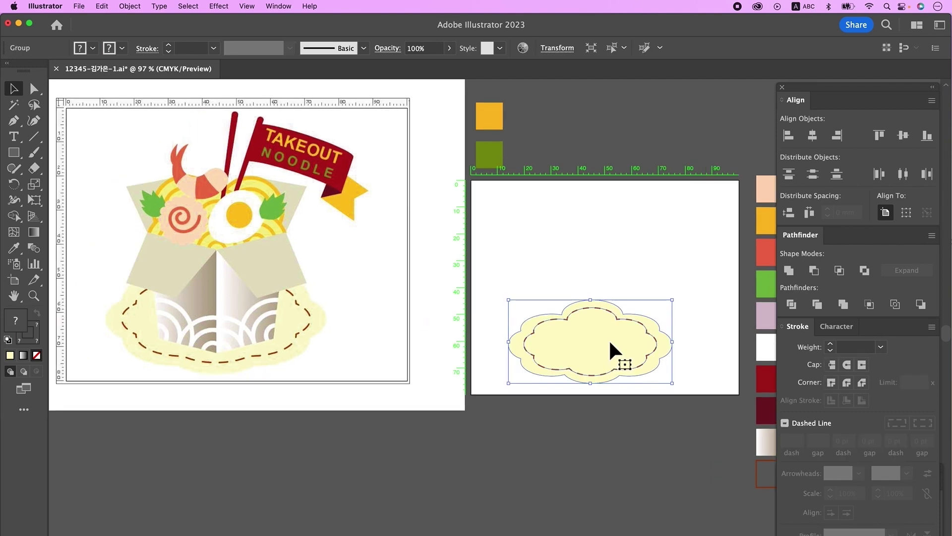
drag(599, 343, 596, 439)
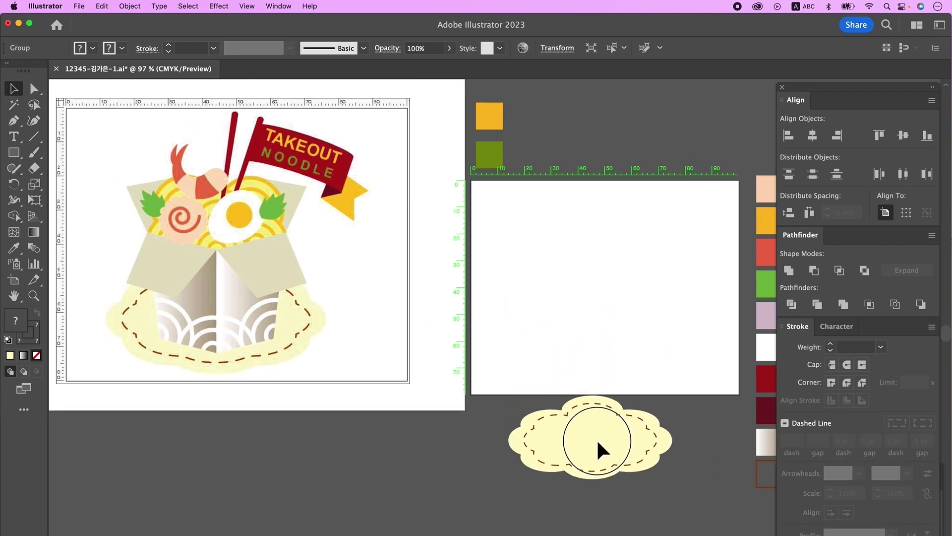
key(super+shift+a)
Step: Draw an upright rectangle with the default white fill and black stroke for the box's left side panel
click(20, 156)
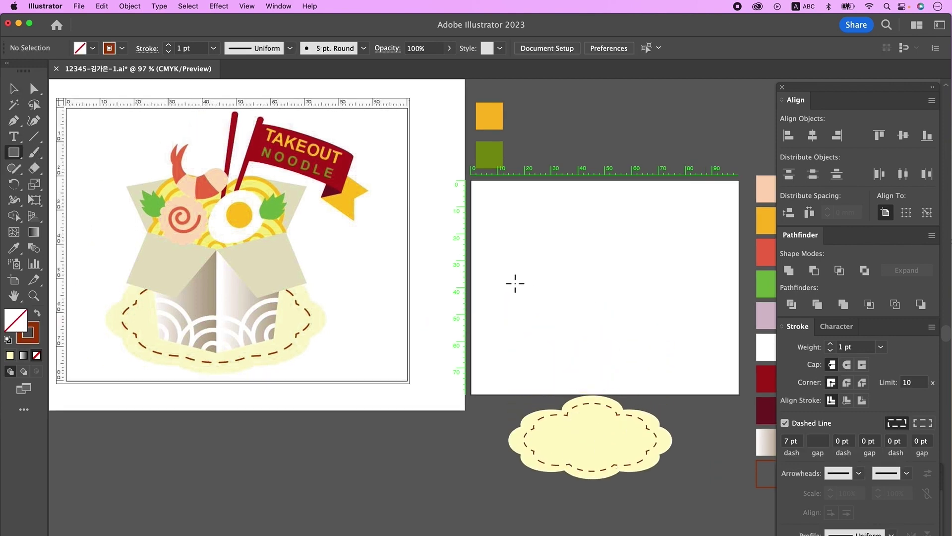
key(d)
drag(536, 263, 608, 365)
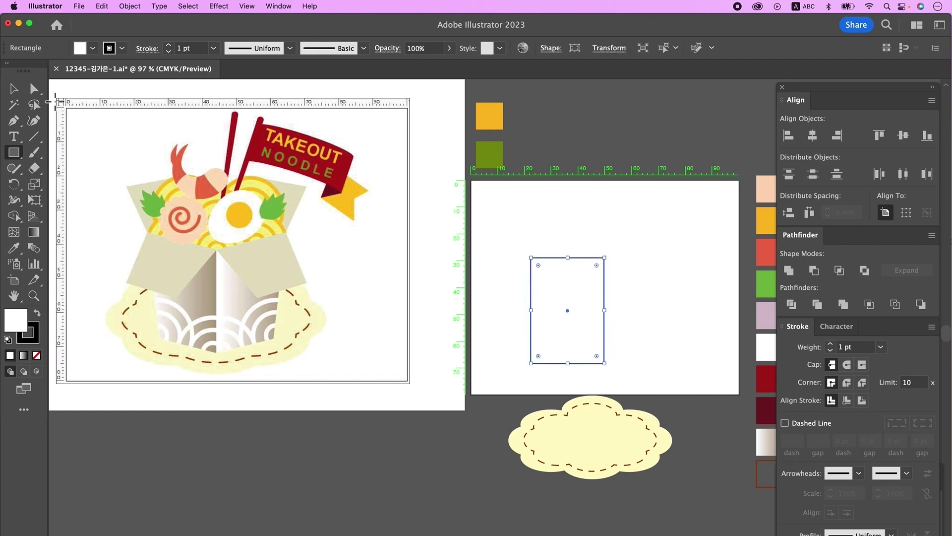
Step: Nudge the rectangle's lower-left corner up and inward to about X 24.8 mm, Y 62.7 mm to slant the panel
click(34, 88)
drag(510, 343, 543, 375)
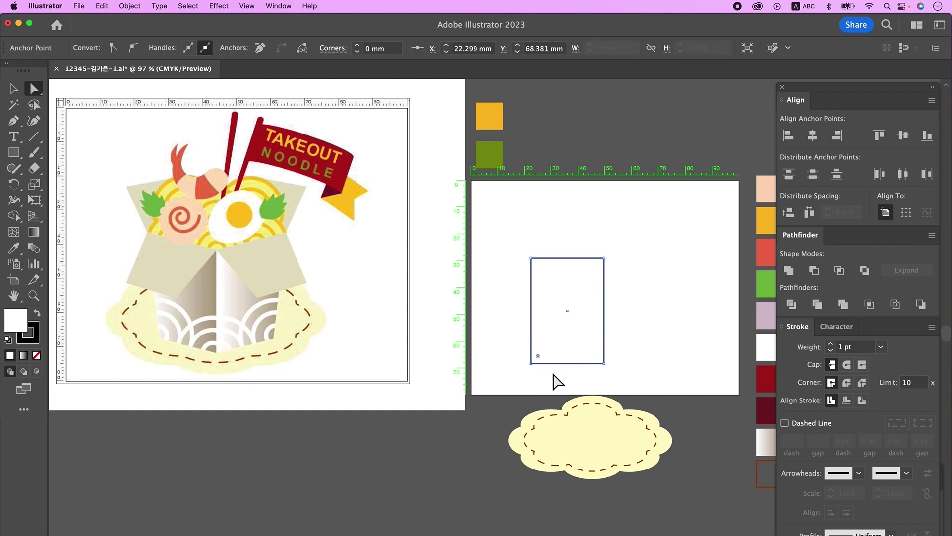
key(Up)
key(Up)
key(Up)
key(Up)
key(Up)
key(Up)
key(Up)
key(Up)
key(Up)
key(Up)
key(Up)
key(Up)
key(Up)
key(Up)
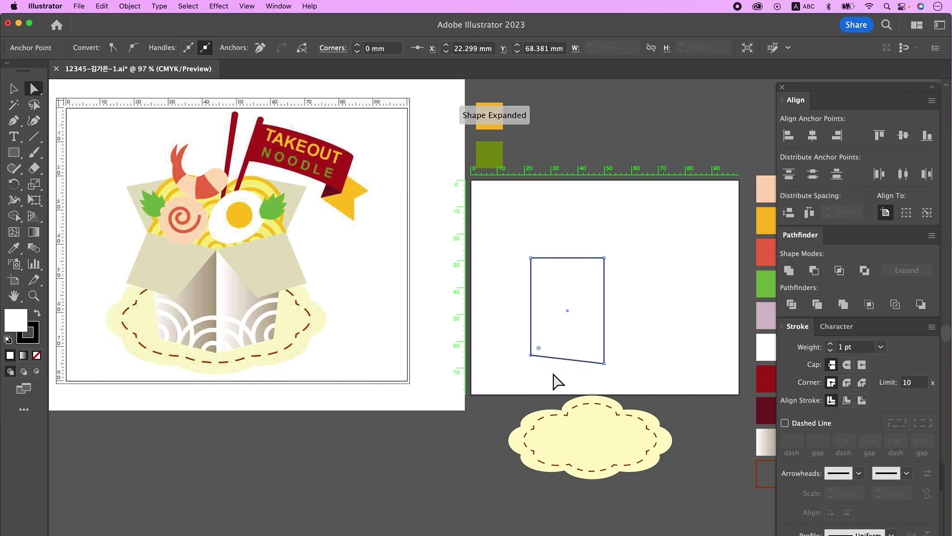
key(Up)
key(Right)
key(Right)
key(Right)
key(Right)
key(Right)
key(Right)
key(Right)
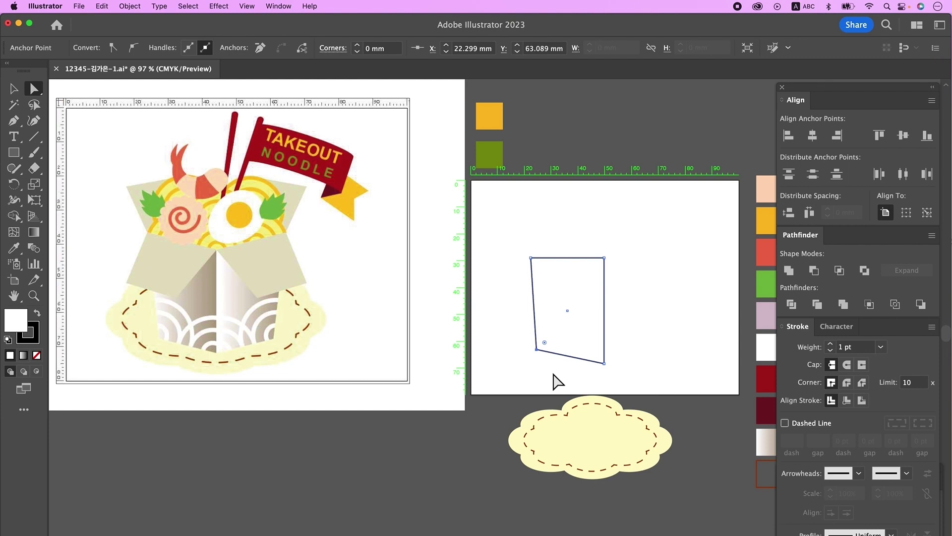
key(Up)
Step: Draw a second rectangle over the panel's upper part and reshape its corners into a folded-down flap slanting outward to the left
key(m)
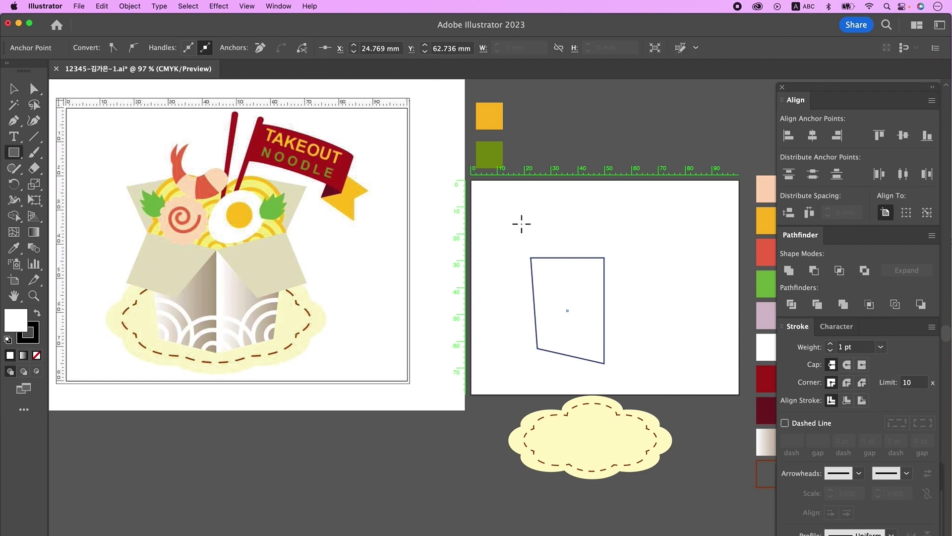
mouse_move(515, 211)
mouse_down()
mouse_move(592, 267)
mouse_move(575, 256)
mouse_move(583, 303)
mouse_move(584, 281)
mouse_up()
click(23, 91)
key(a)
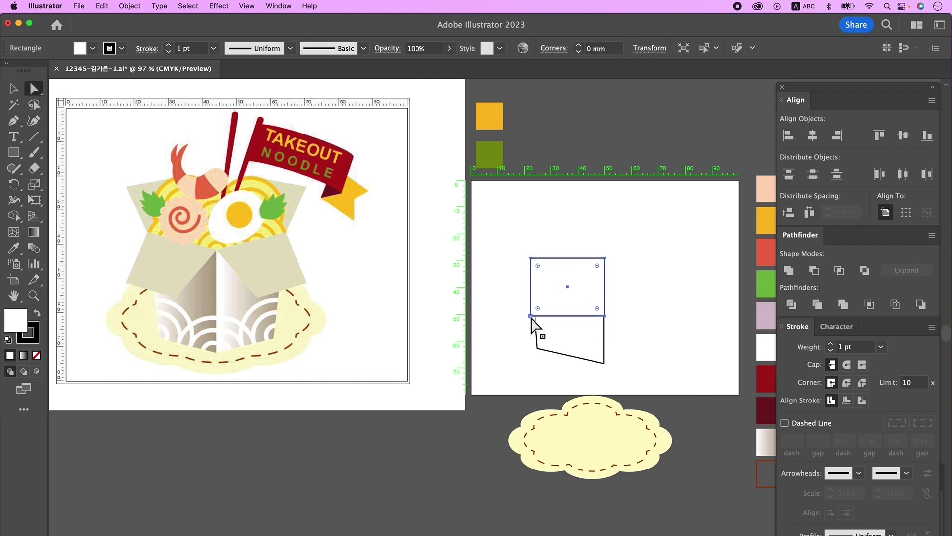
click(531, 317)
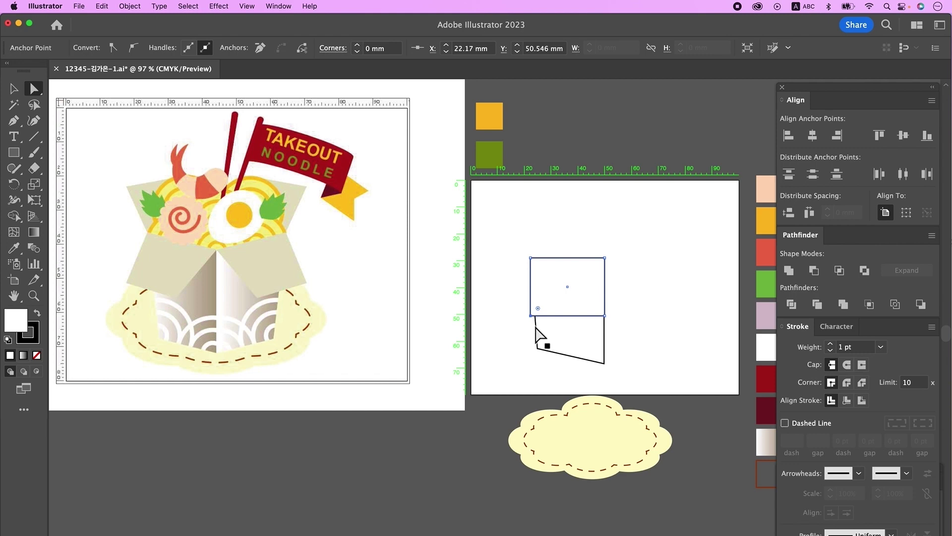
drag(532, 316, 514, 302)
drag(605, 315, 569, 307)
click(530, 258)
drag(531, 259, 529, 247)
drag(514, 303, 514, 290)
drag(569, 307, 561, 303)
drag(528, 247, 532, 249)
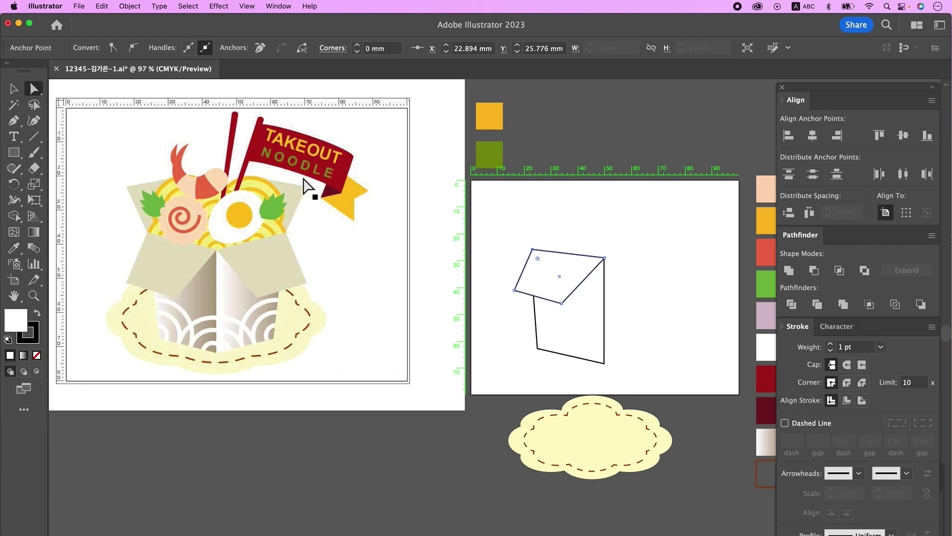
Step: Reflect a copy of the panel and flap across the vertical axis and place it against the original's right edge
click(13, 88)
drag(502, 224, 597, 362)
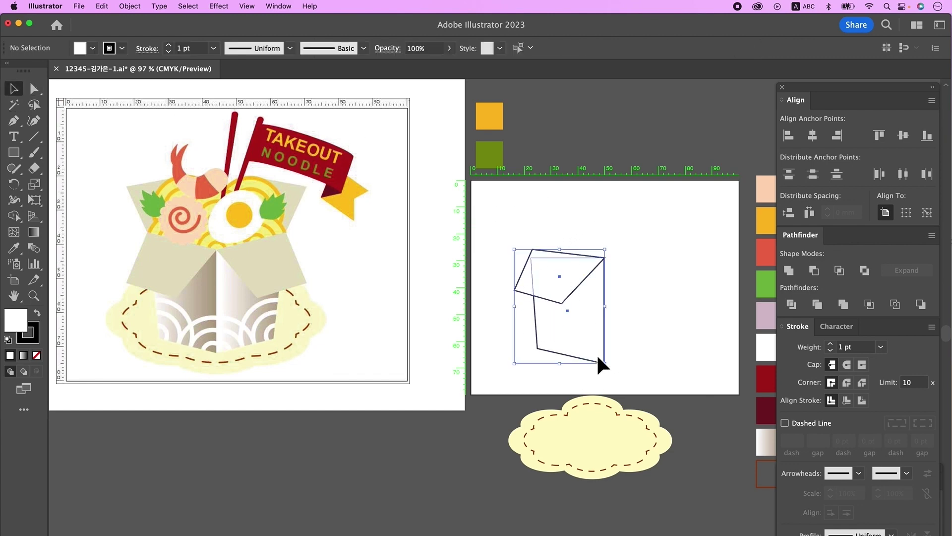
drag(14, 184, 77, 201)
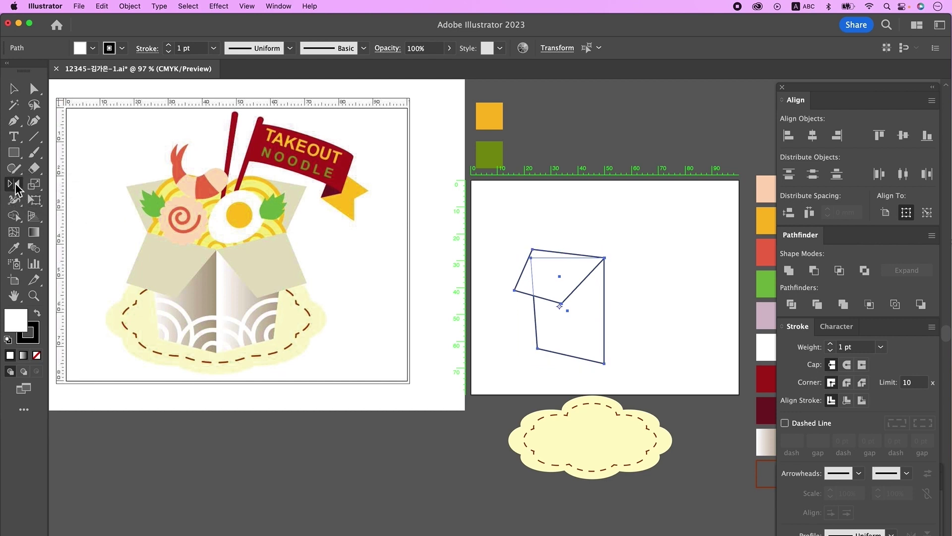
double_click(14, 184)
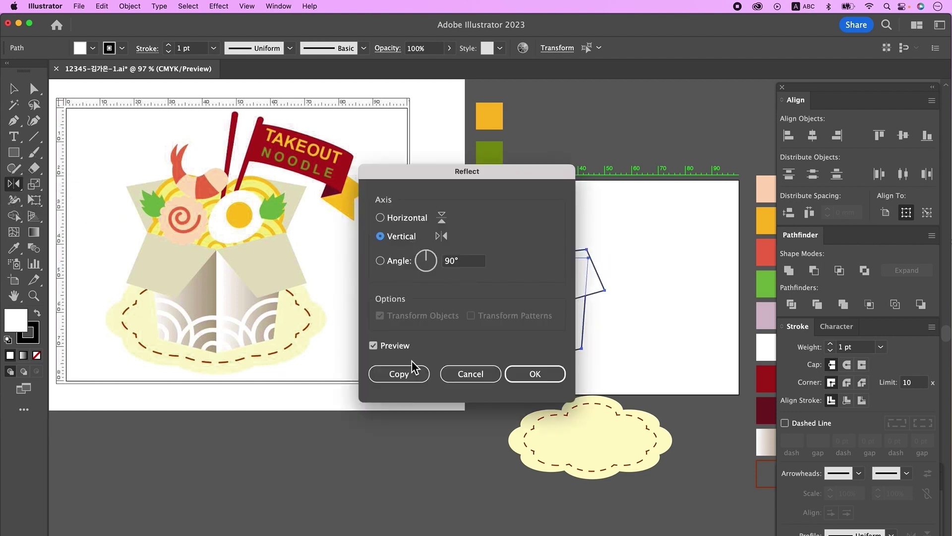
click(412, 375)
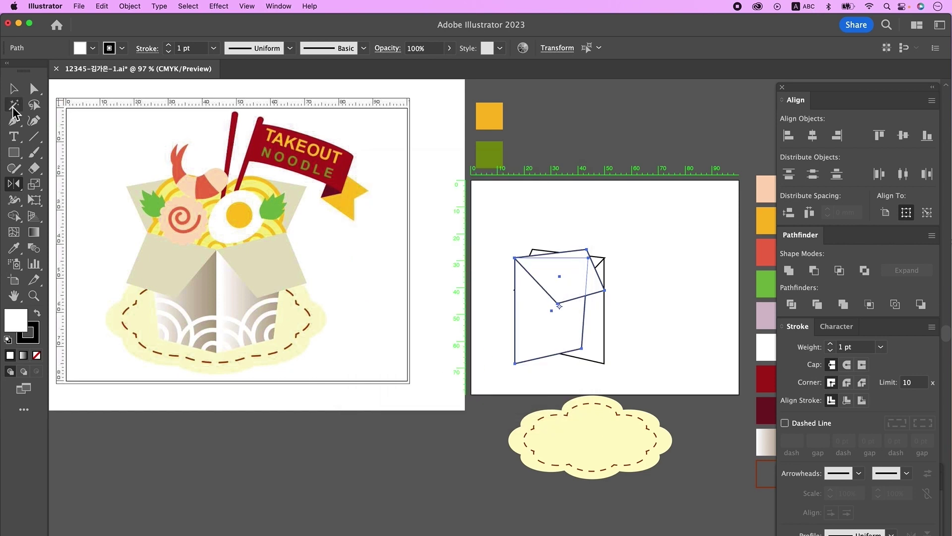
click(14, 89)
drag(526, 295, 623, 306)
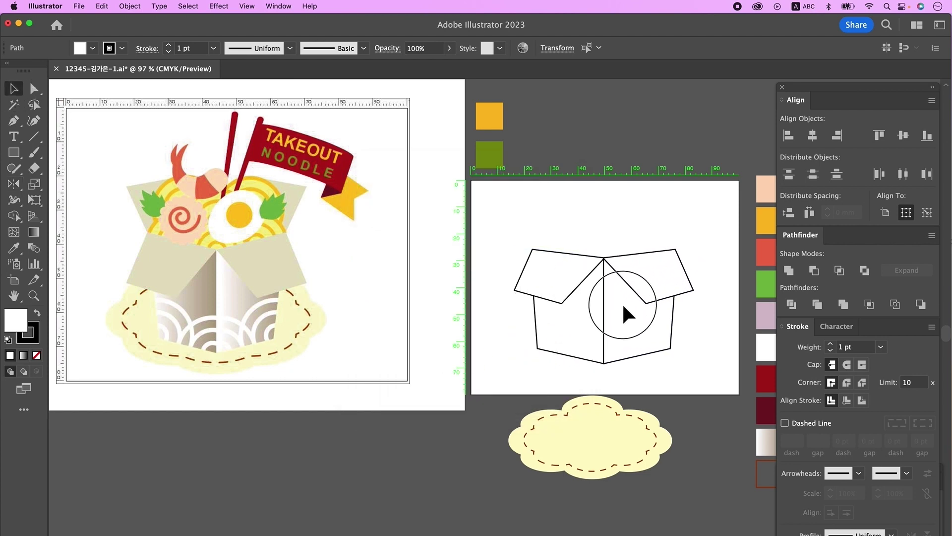
Step: Narrow the whole box outline, stretch it slightly taller, and adjust its position on the artboard
drag(512, 225, 667, 311)
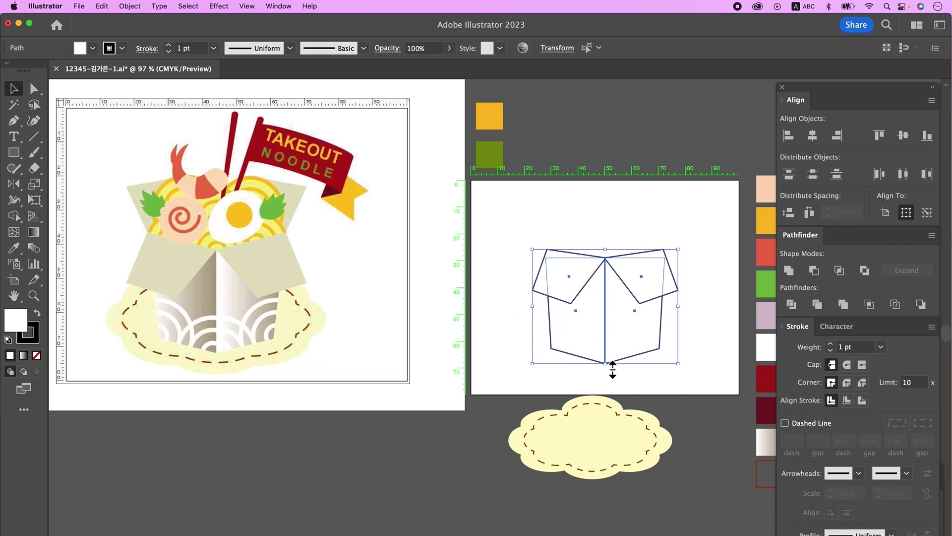
drag(612, 370, 615, 376)
drag(605, 307, 605, 312)
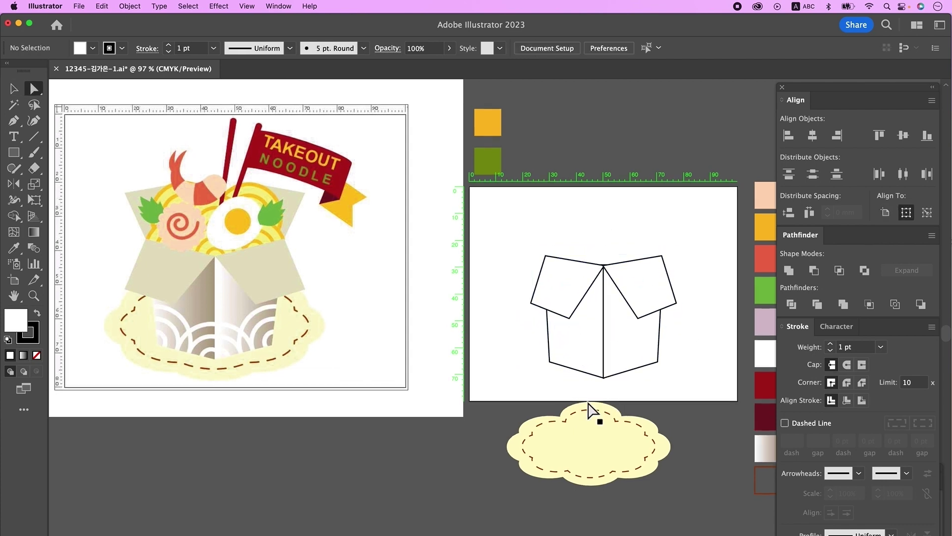
Step: Nudge the box's two outer bottom corners slightly up and inward by matching amounts
click(549, 361)
key(Up)
key(Up)
key(Up)
click(658, 361)
key(Up)
key(Up)
key(Up)
key(Left)
key(Left)
key(Left)
click(549, 359)
key(Right)
key(Right)
key(Right)
click(690, 307)
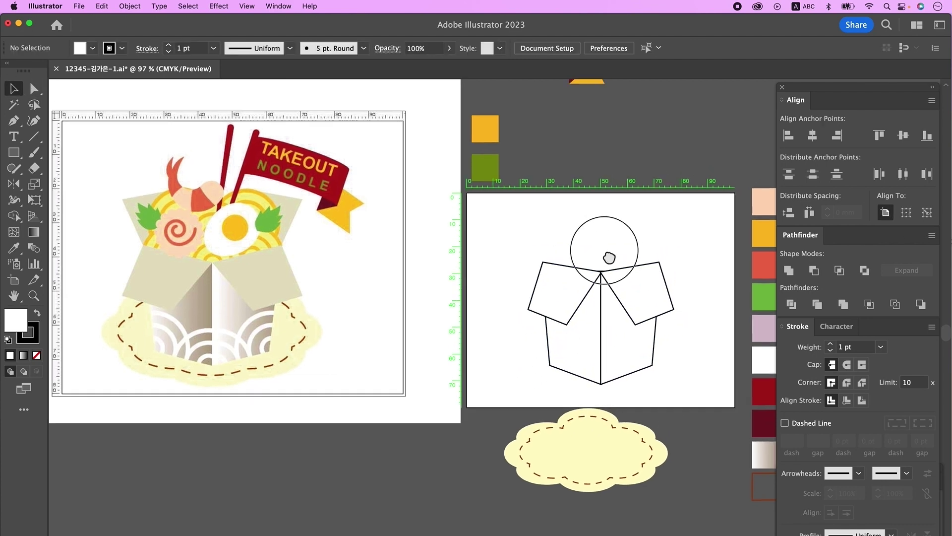
key(v)
click(564, 298)
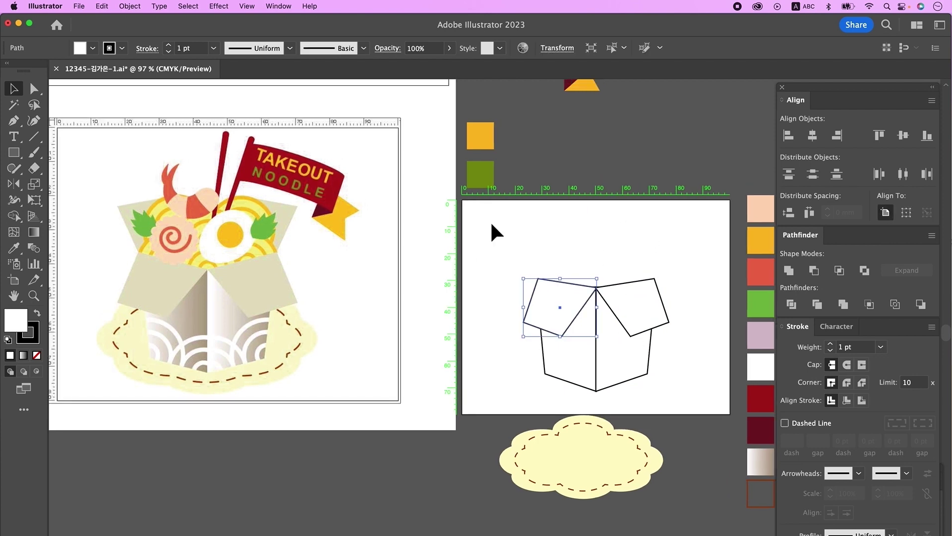
click(490, 221)
Step: Draw a rectangle above the left flap and reshape its corners into an upright back flap meeting the box's top centre
click(14, 152)
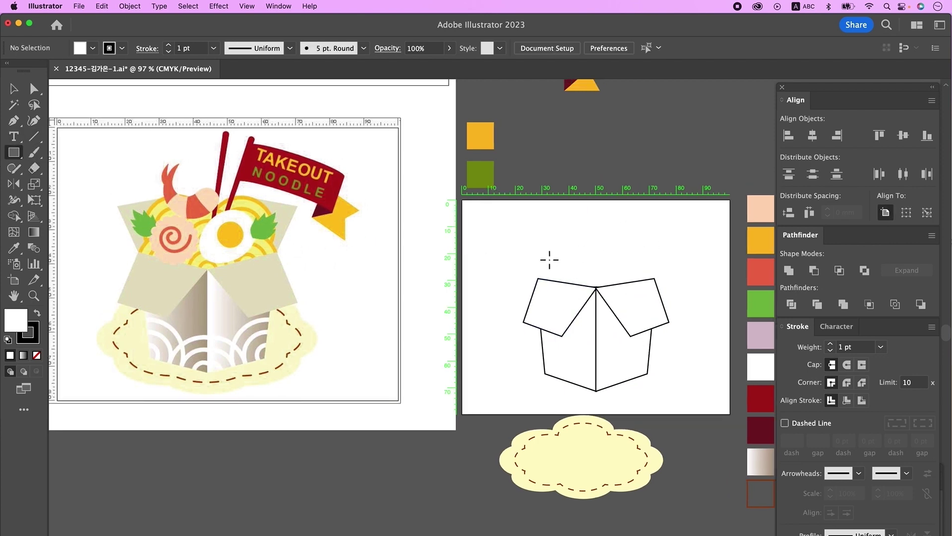
mouse_move(541, 233)
mouse_down()
mouse_move(581, 290)
mouse_move(603, 292)
mouse_up()
key(a)
click(548, 226)
drag(542, 293, 539, 278)
drag(541, 233, 523, 234)
drag(603, 233, 521, 243)
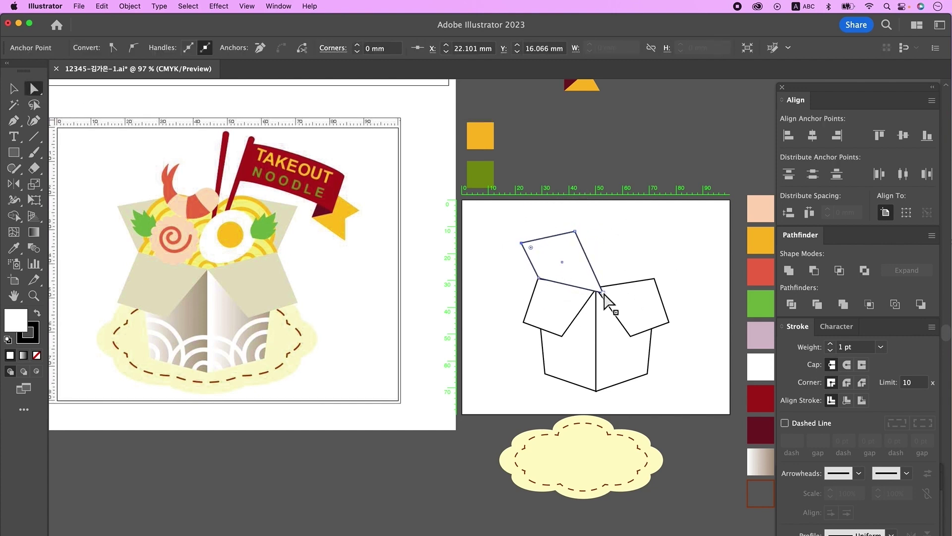
drag(603, 293, 595, 288)
Step: Reflect a copy of the back flap across the vertical axis and place it above the right front flap
key(v)
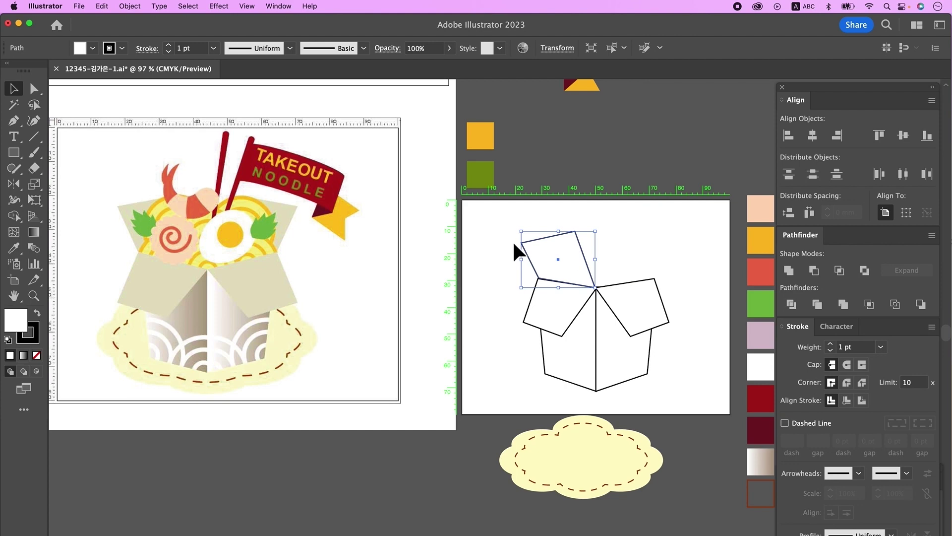
double_click(14, 184)
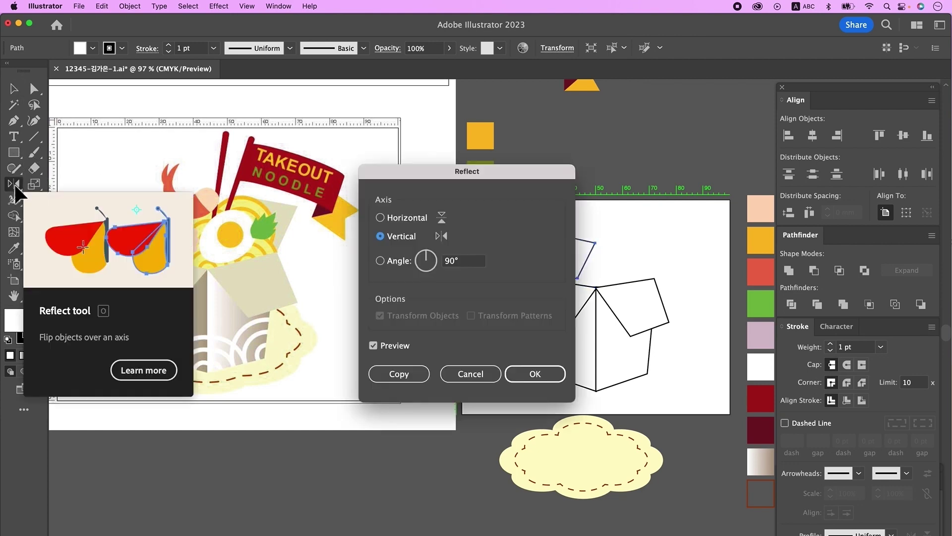
click(399, 374)
click(13, 88)
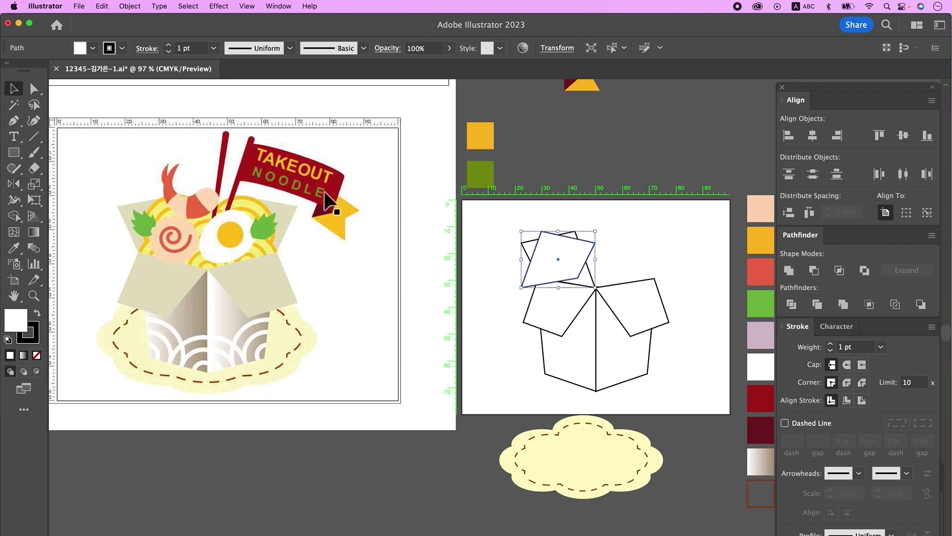
drag(571, 254, 634, 260)
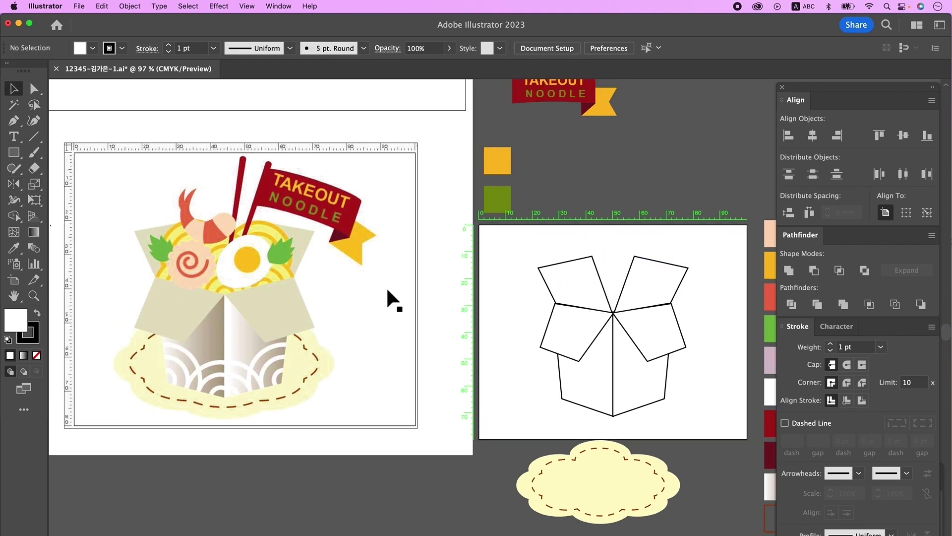
Step: Draw a circle about 19.8 mm in diameter left of the box and fill it with the orange swatch without an outline
key(space)
drag(18, 157, 58, 175)
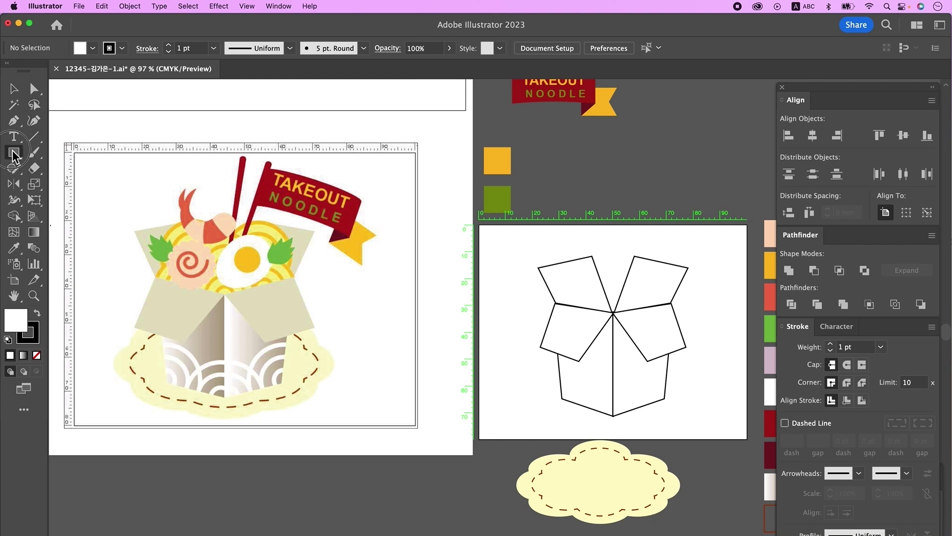
drag(488, 281, 541, 333)
key(i)
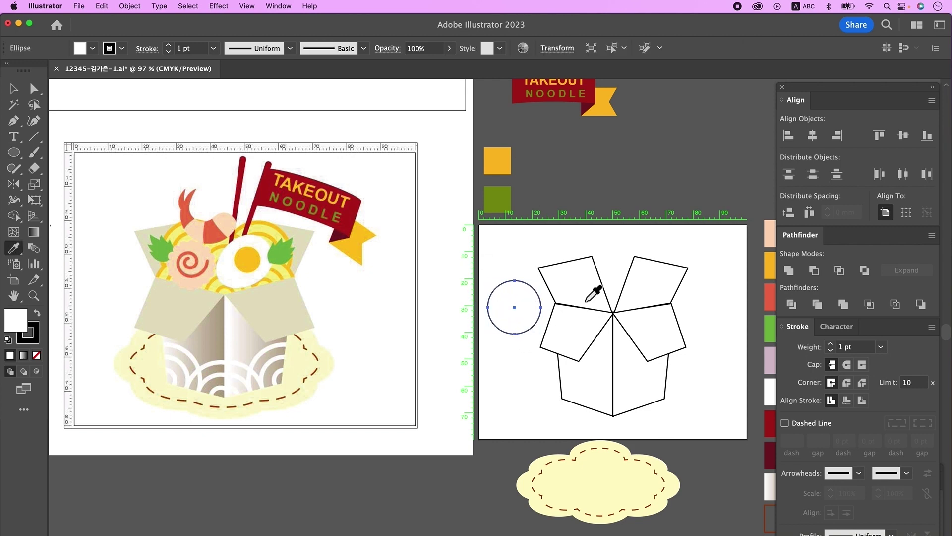
scroll(715, 323, right, 3)
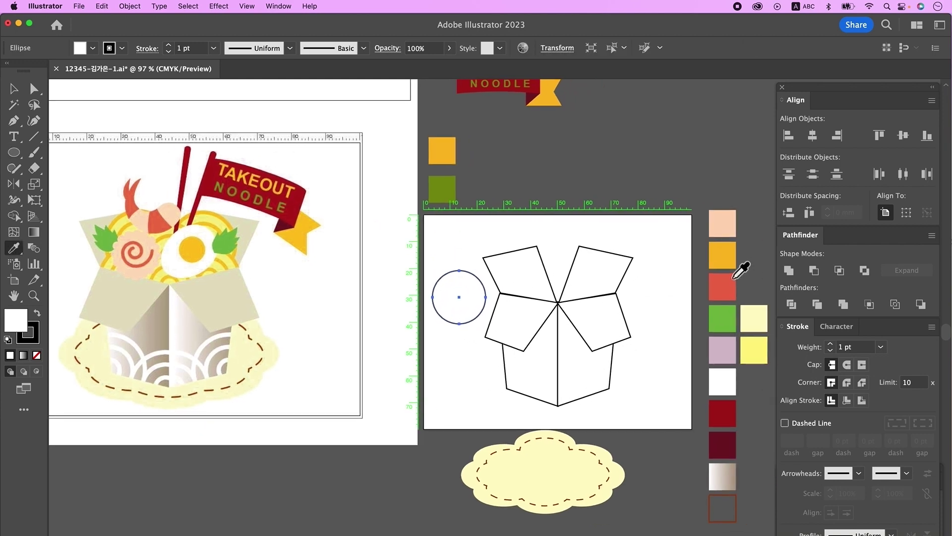
click(723, 255)
key(v)
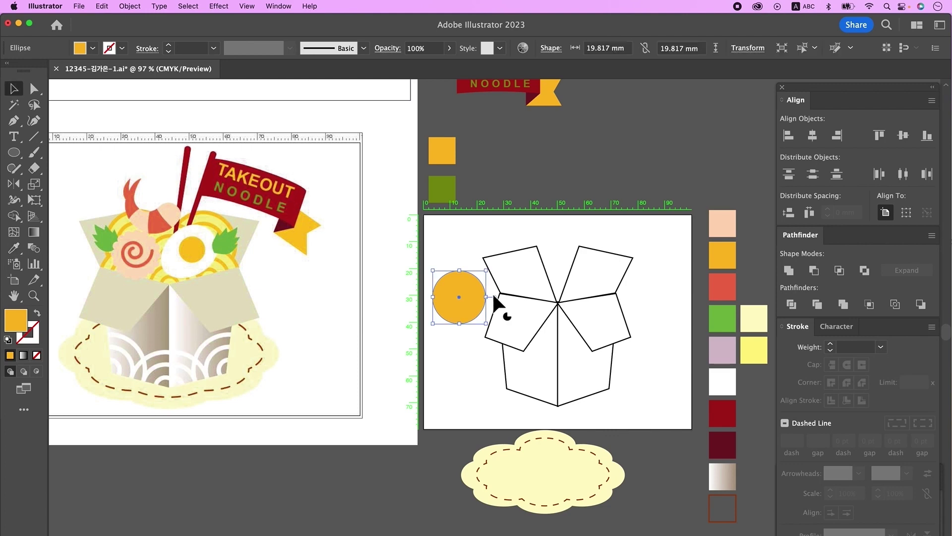
Step: Add a concentric copy about 15.8 mm in diameter inside the orange circle, fill it with the yellow swatch, and group both circles
drag(493, 303, 480, 298)
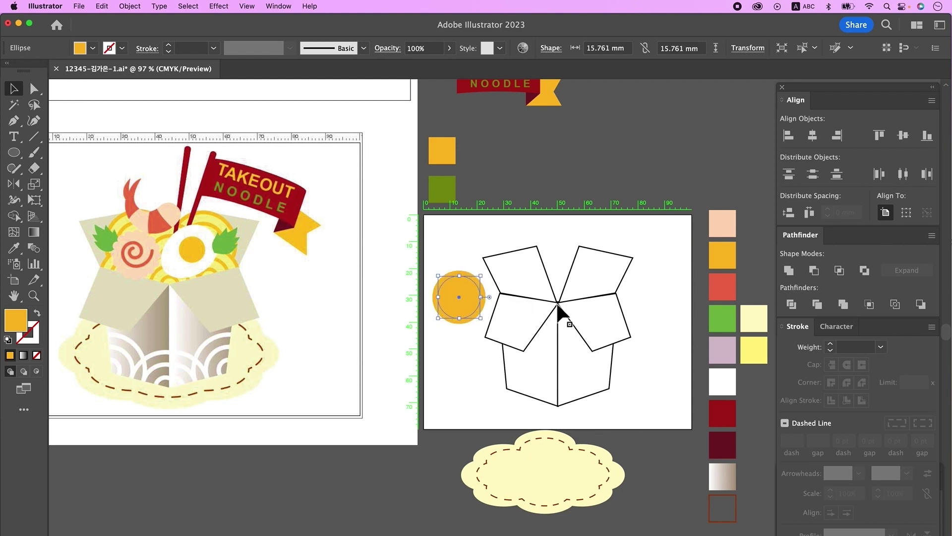
key(i)
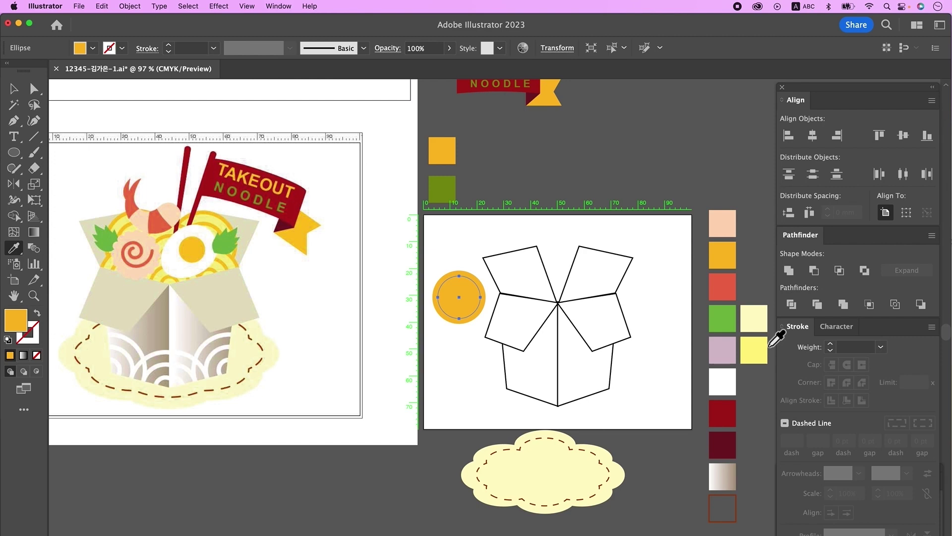
click(752, 355)
key(v)
drag(456, 243, 468, 313)
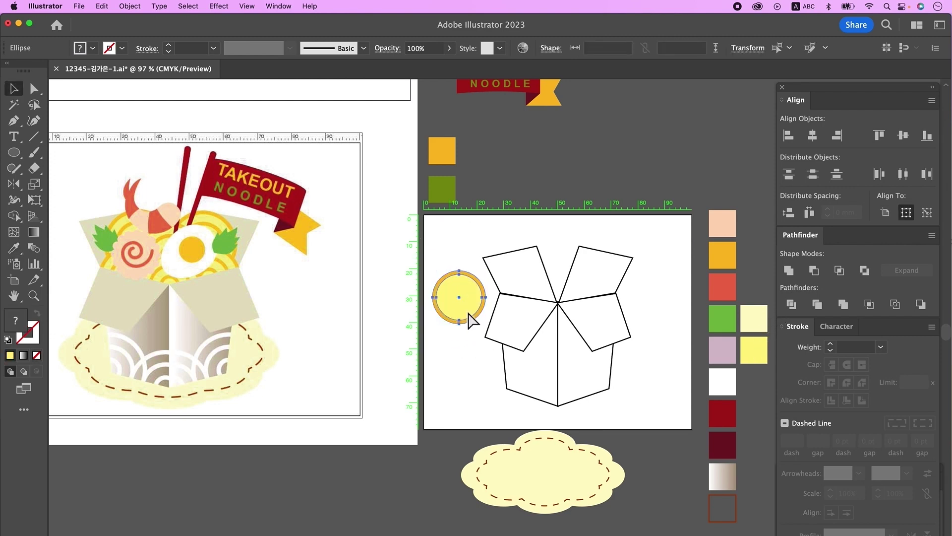
key(super+g)
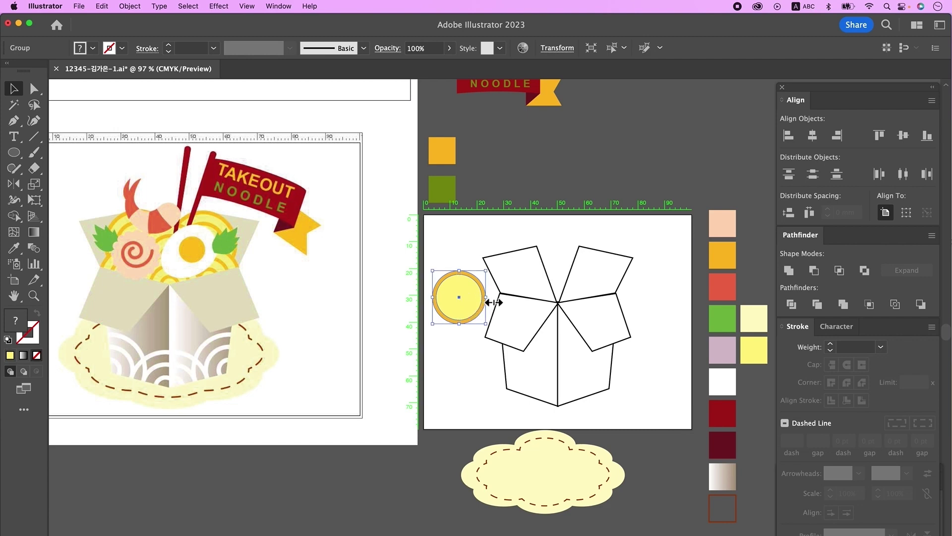
Step: Scale a smaller concentric copy of the orange and yellow pair and shrink the innermost yellow circle slightly to widen its orange ring
drag(494, 302, 482, 302)
key(super+shift+a)
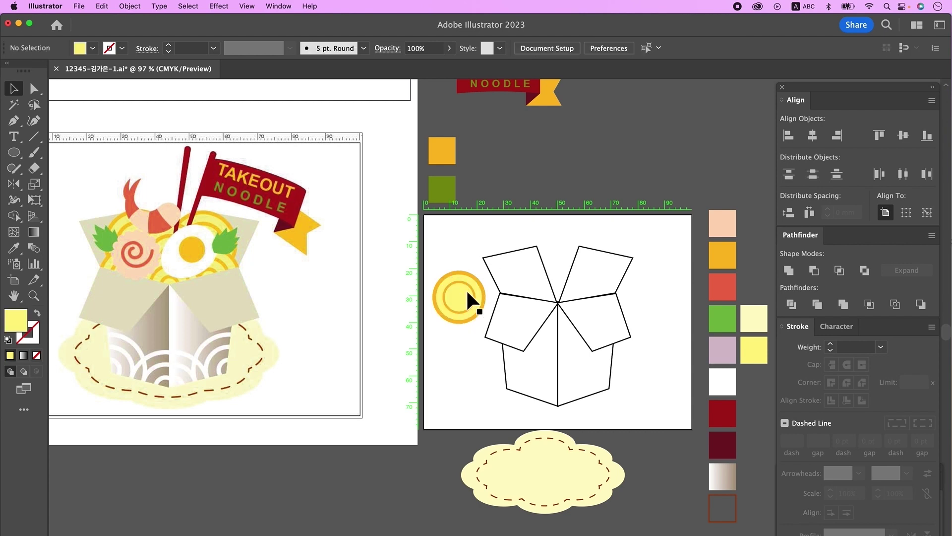
click(465, 301)
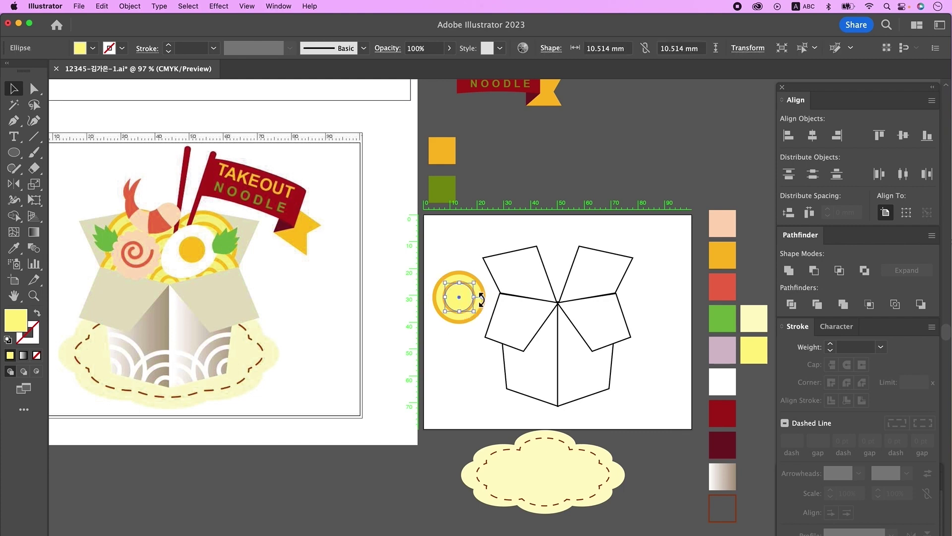
drag(475, 297, 470, 297)
Step: Select all the concentric orange and yellow noodle circles and group them
drag(440, 246, 454, 319)
key(v)
click(461, 318)
right_click(458, 293)
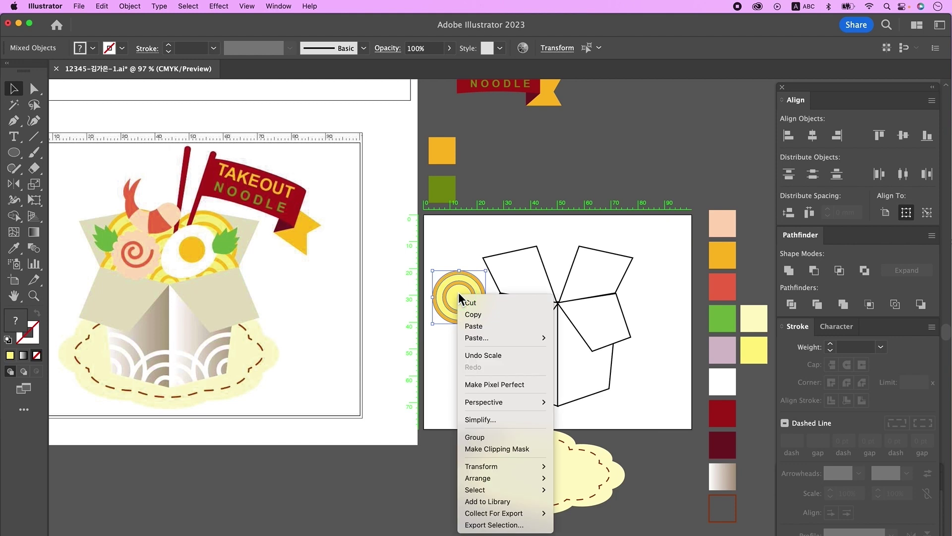
click(482, 439)
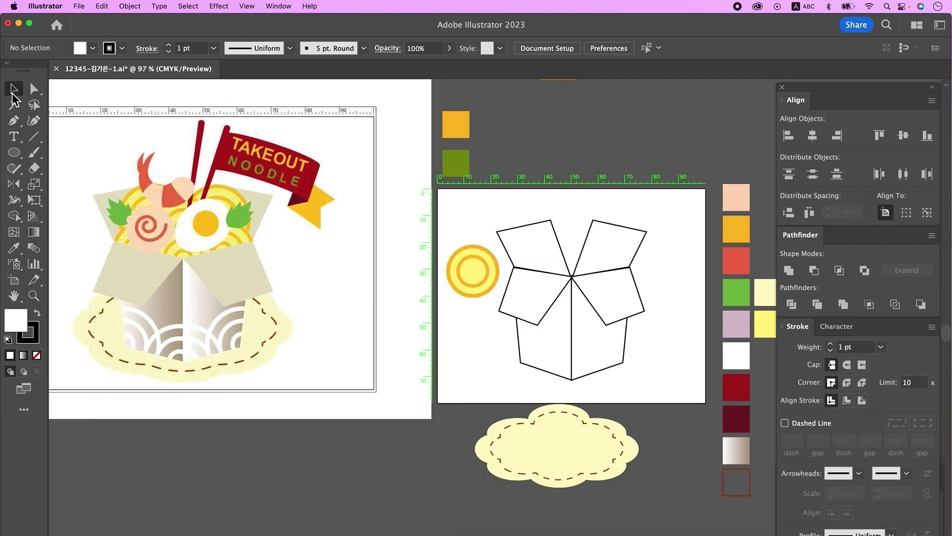
Step: Draw an ellipse about 22.4 by 18.4 mm below the noodle circles and pull its left anchor outward into an egg shape
click(14, 153)
drag(445, 334, 506, 383)
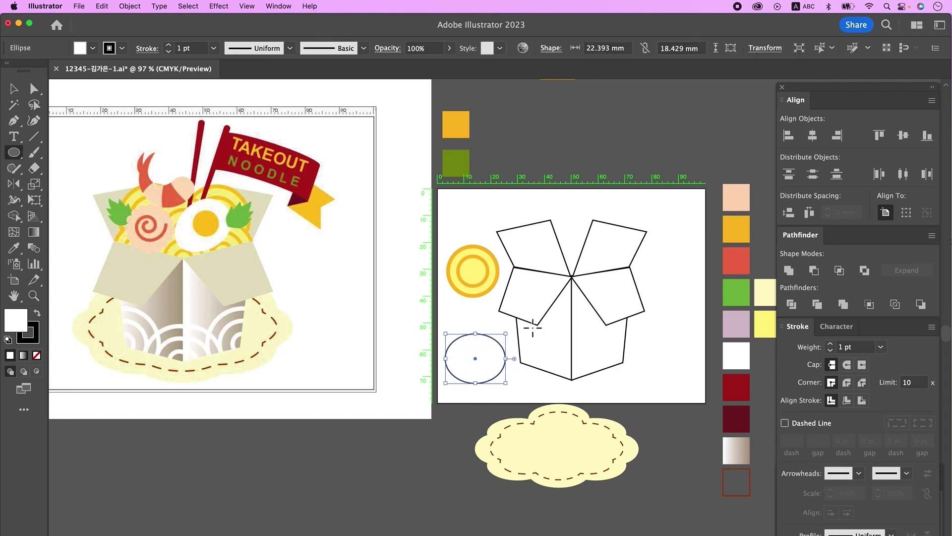
click(34, 89)
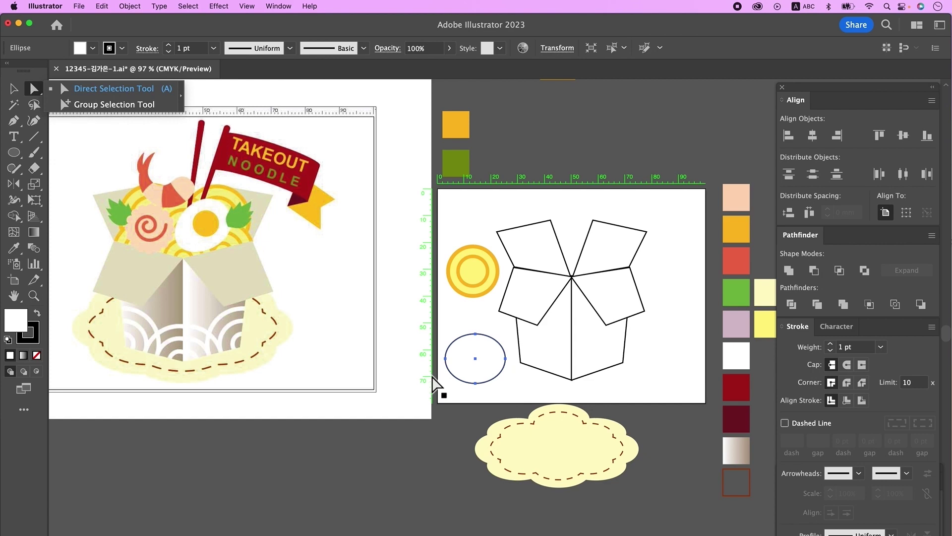
click(440, 352)
mouse_move(438, 351)
mouse_down()
mouse_move(453, 369)
mouse_move(430, 358)
mouse_up()
Step: Draw an orange yolk circle without an outline inside the white egg shape and group the two
key(l)
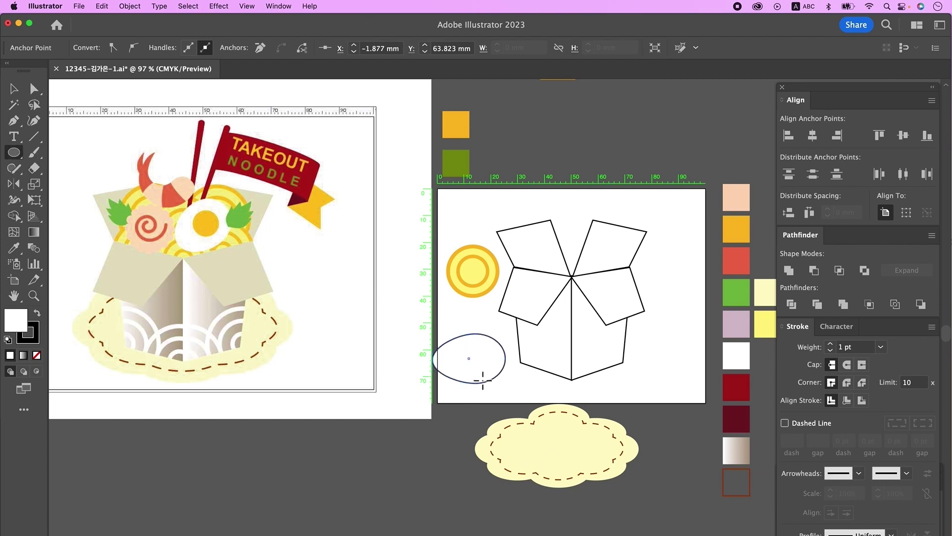
drag(479, 357, 494, 378)
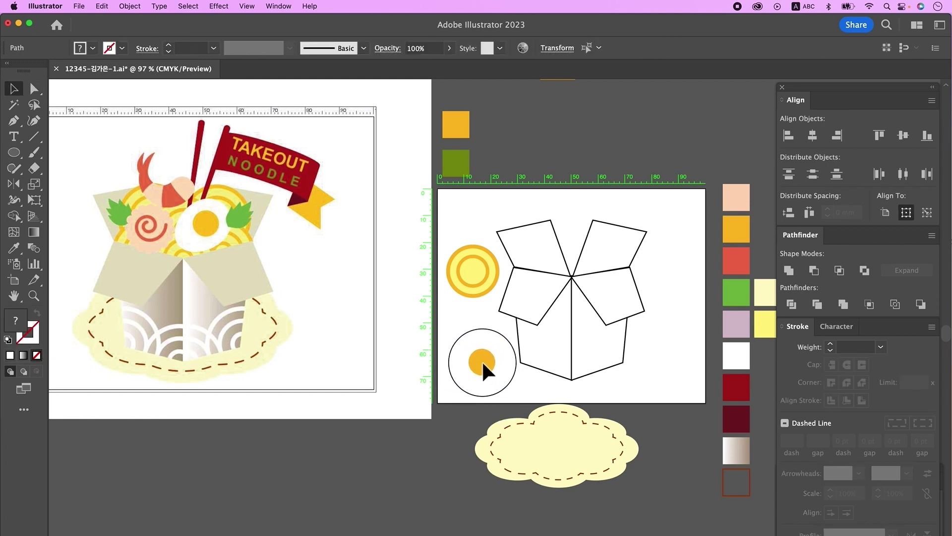
shift+click(482, 362)
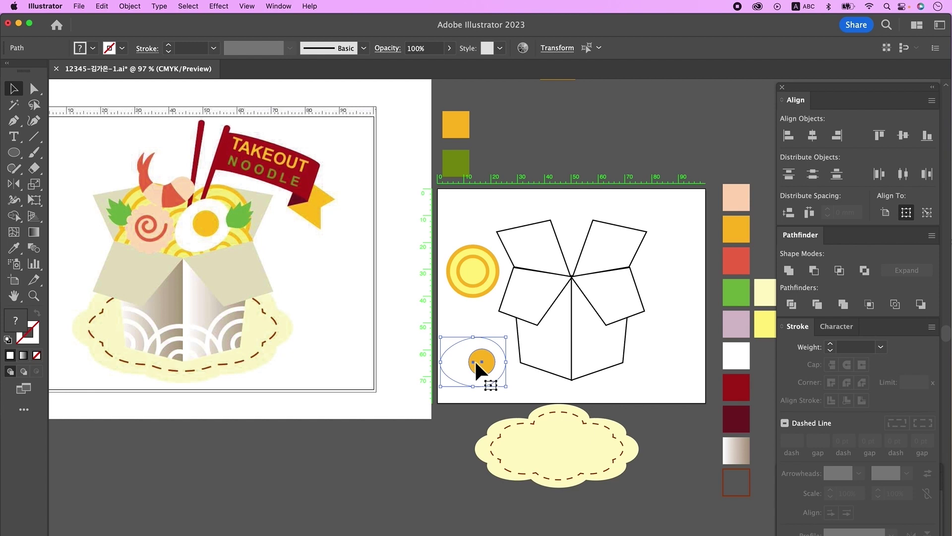
key(super+g)
Step: Move the egg and the grouped noodle circles side by side above the artboard
scroll(491, 367, up, 1)
scroll(491, 367, right, 1)
drag(465, 384, 528, 163)
scroll(466, 336, down, 1)
scroll(466, 335, left, 1)
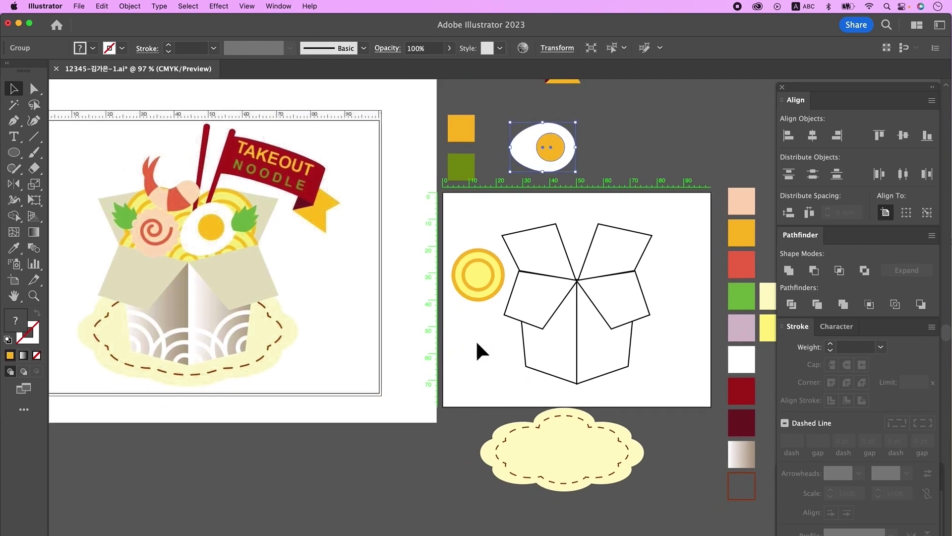
scroll(476, 347, up, 1)
scroll(476, 347, right, 1)
mouse_move(478, 298)
mouse_down()
mouse_move(604, 161)
mouse_move(609, 174)
mouse_up()
click(97, 164)
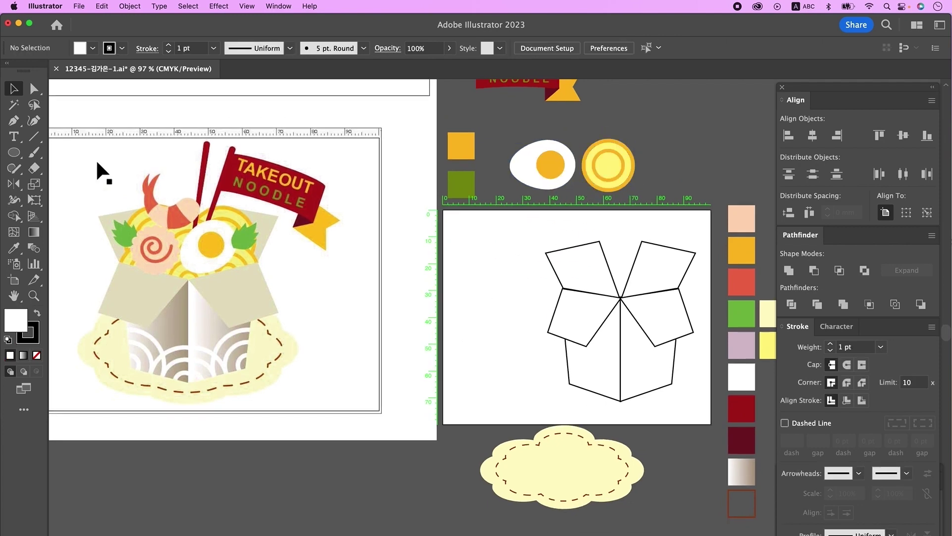
Step: Draw a circle about 19.6 mm in diameter beside the box and a small circle about 4.4 mm above it
click(15, 153)
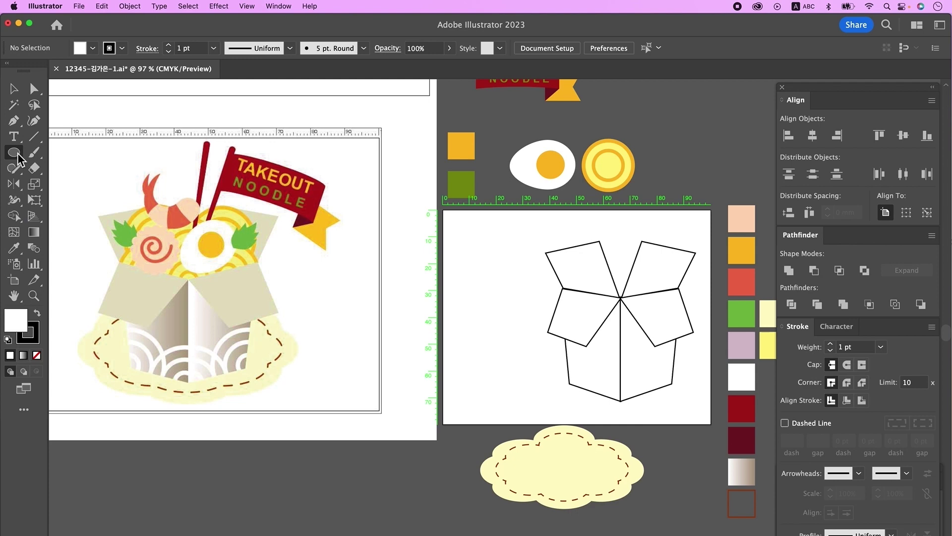
drag(479, 299, 511, 350)
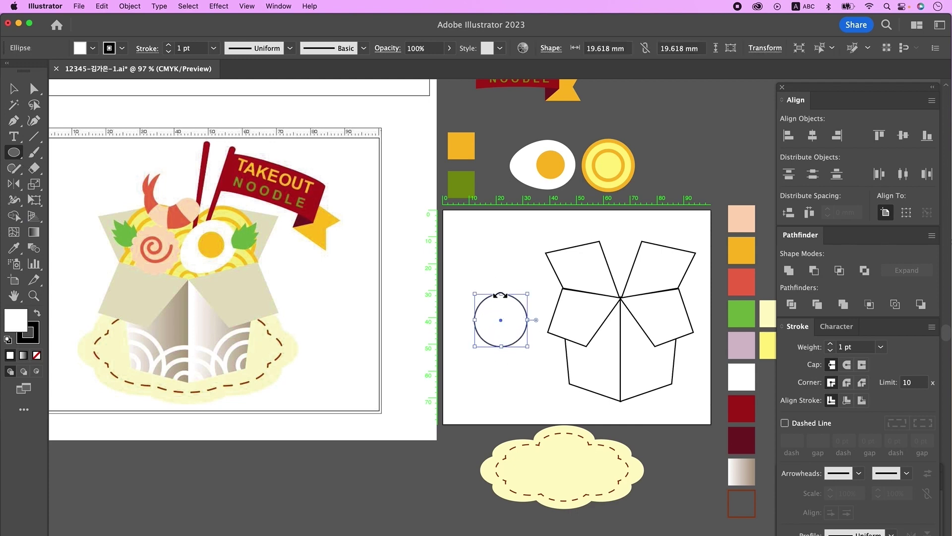
drag(497, 273, 503, 284)
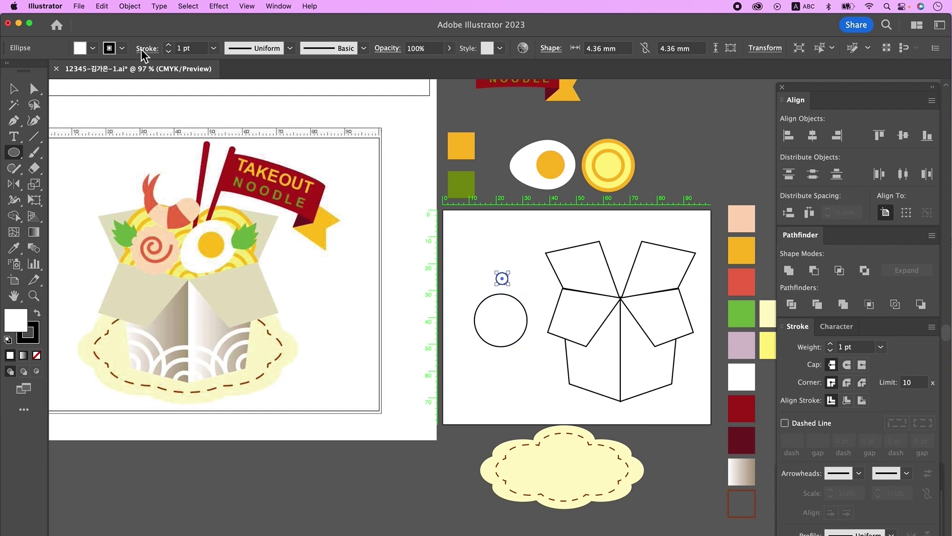
Step: Place the small circle on the large circle's top edge and align their centres horizontally
click(14, 88)
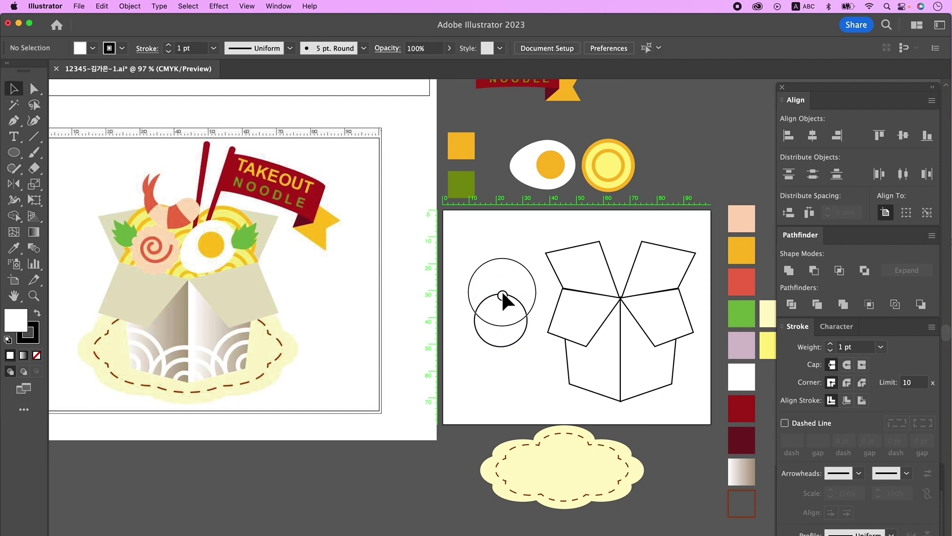
drag(502, 292, 525, 344)
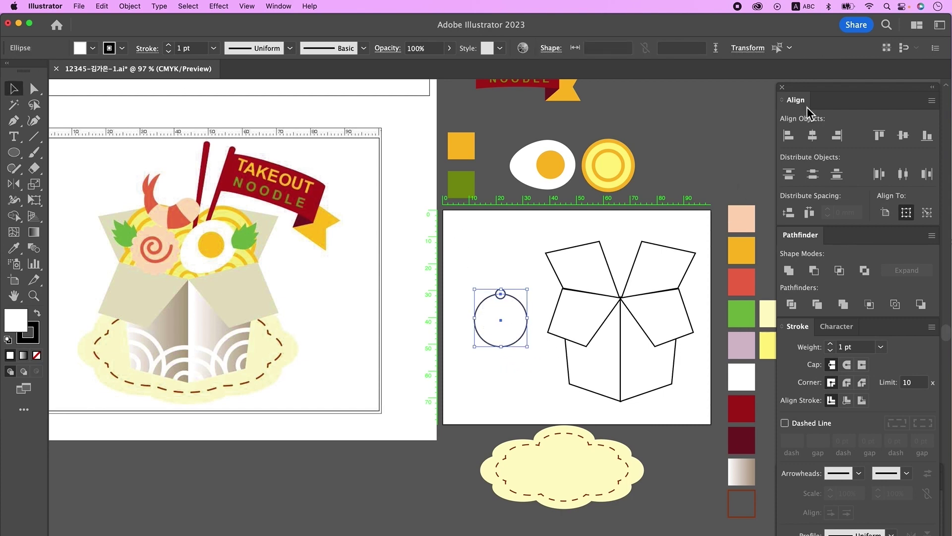
click(813, 136)
click(492, 294)
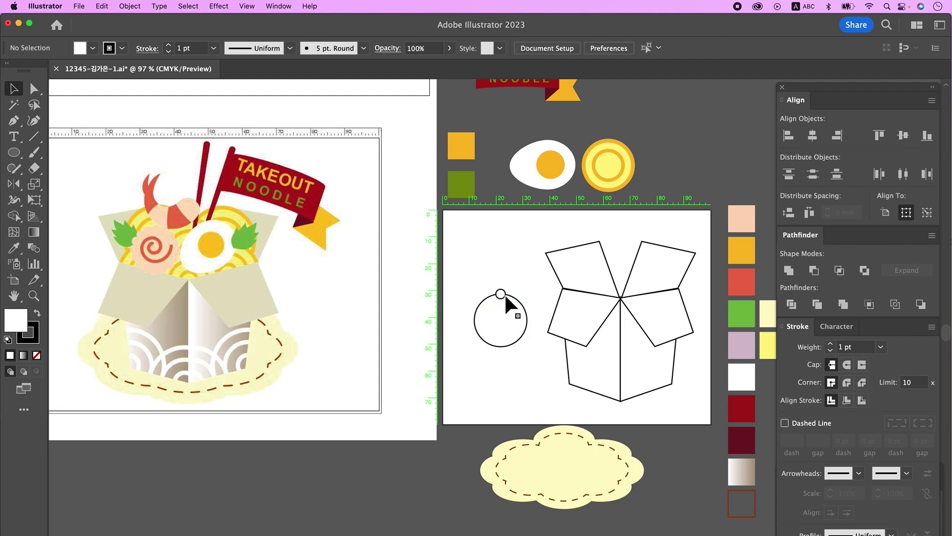
Step: In outline view, rotate copies of the small circle around the large circle's centre by 360/16 degrees to form a complete ring
click(501, 294)
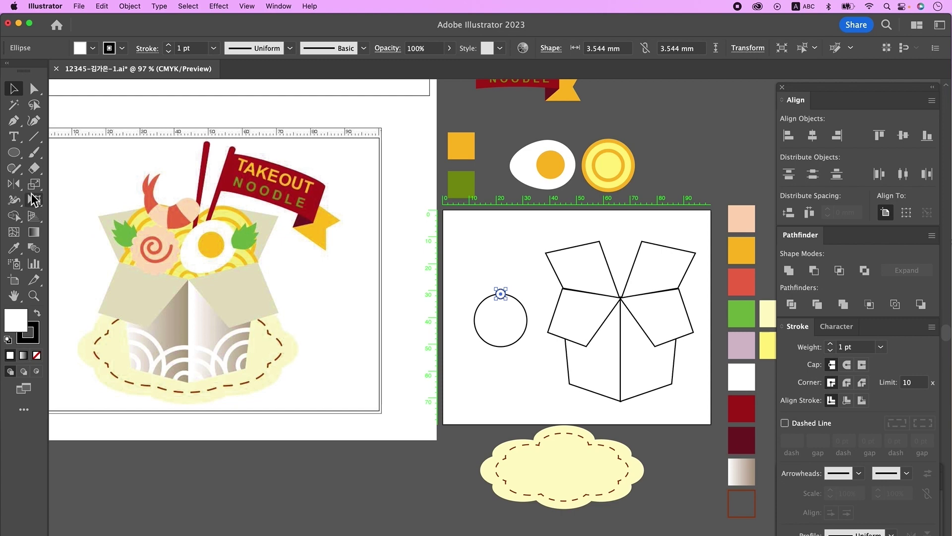
drag(14, 184, 64, 185)
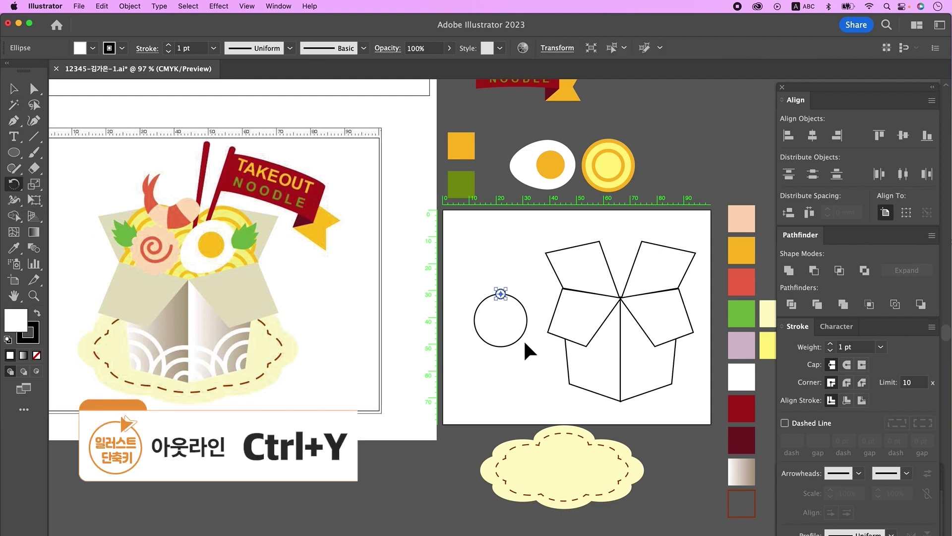
key(super+y)
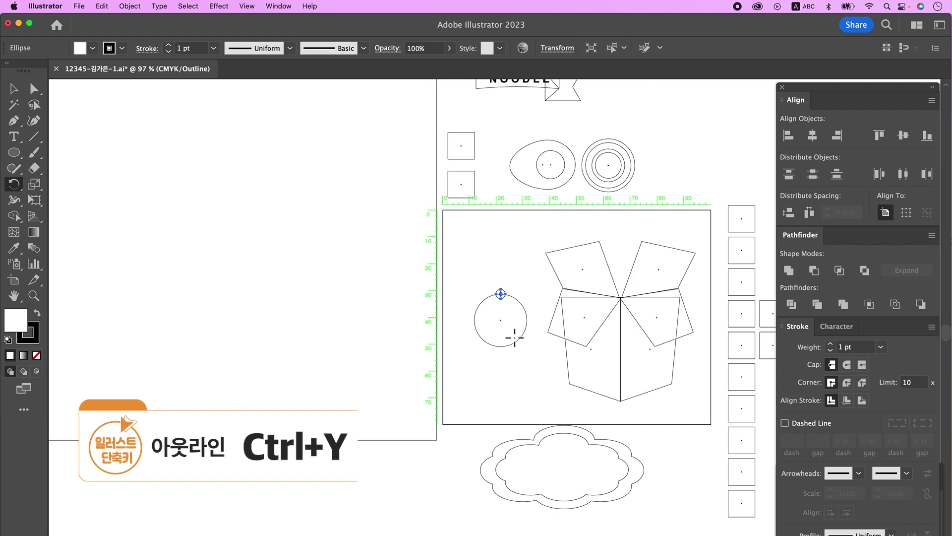
super+click(511, 337)
super+click(511, 338)
super+click(510, 337)
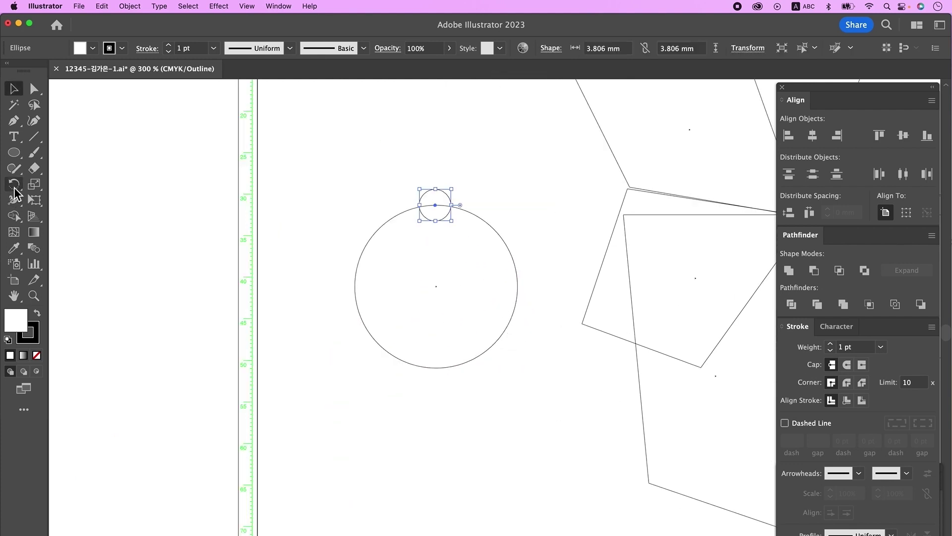
click(14, 185)
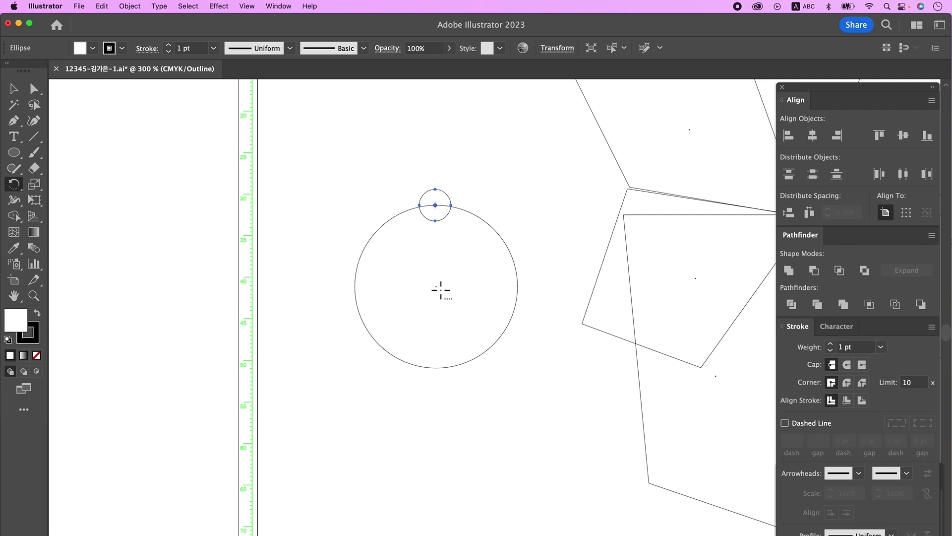
alt+click(440, 290)
text(360/16)
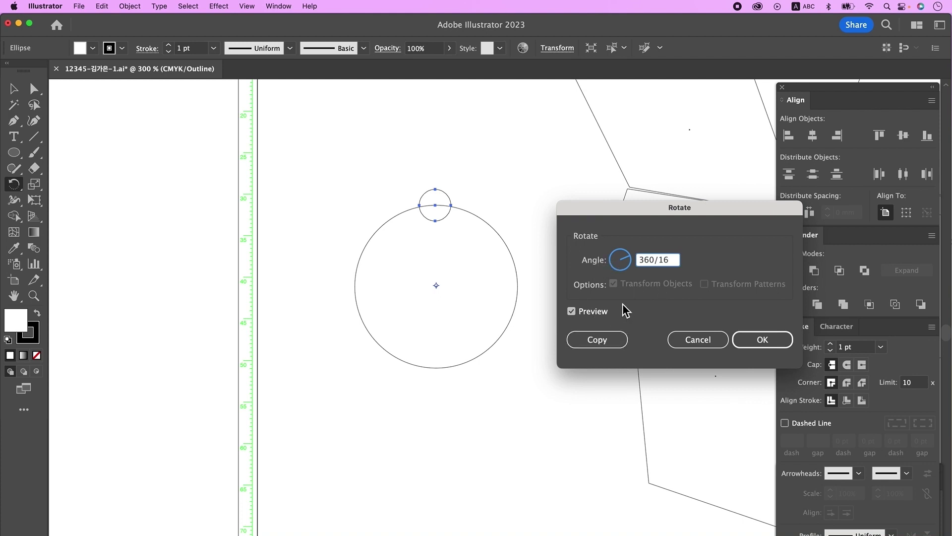
click(614, 347)
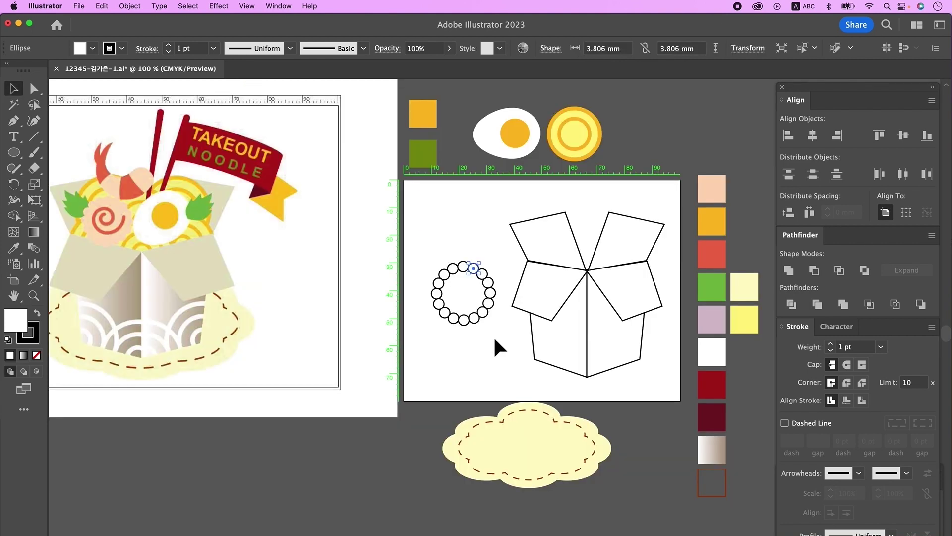
Step: Unite the large circle and its ring of small circles into one scalloped shape
click(493, 336)
drag(426, 258, 500, 345)
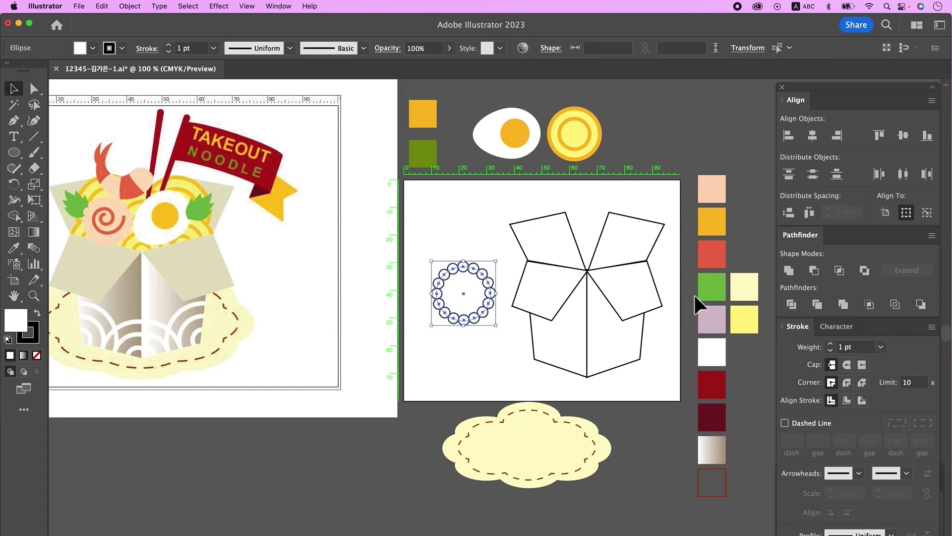
click(795, 272)
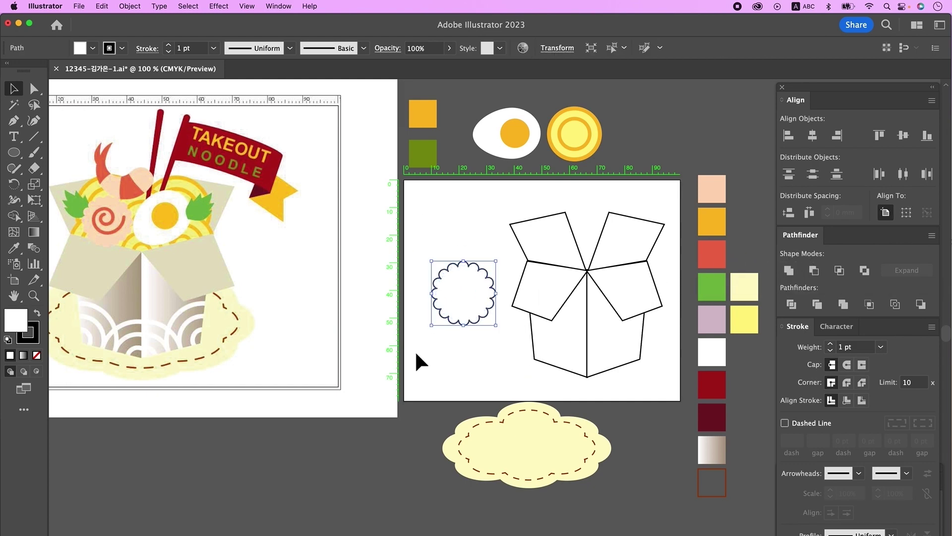
click(451, 367)
drag(453, 376, 486, 372)
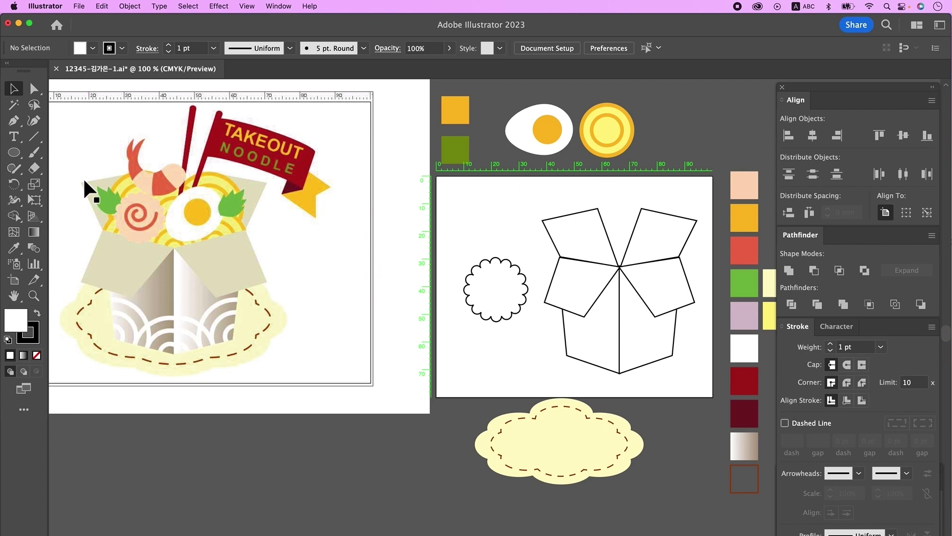
Step: Draw a spiral just above the scalloped shape, add a winding segment to it, and set its stroke weight to 5 pt
click(38, 142)
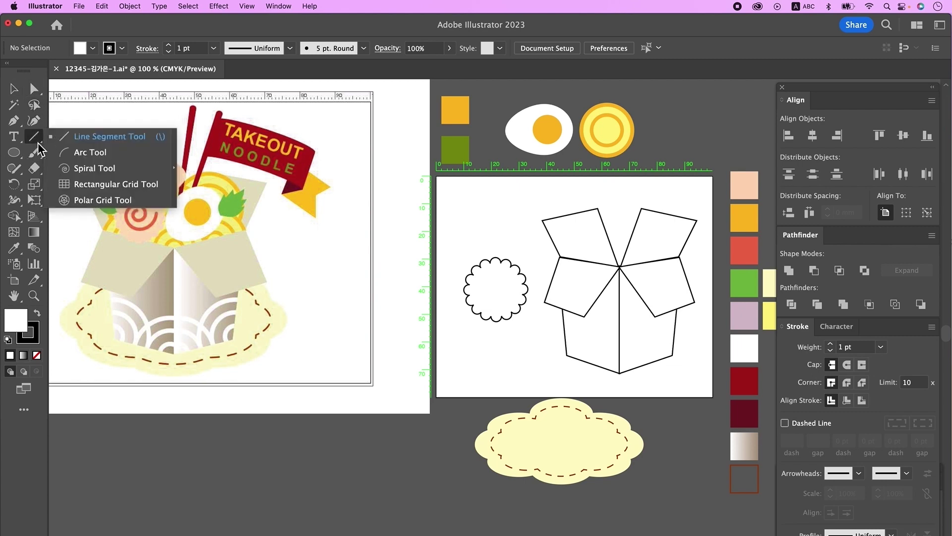
click(124, 172)
drag(489, 227, 535, 246)
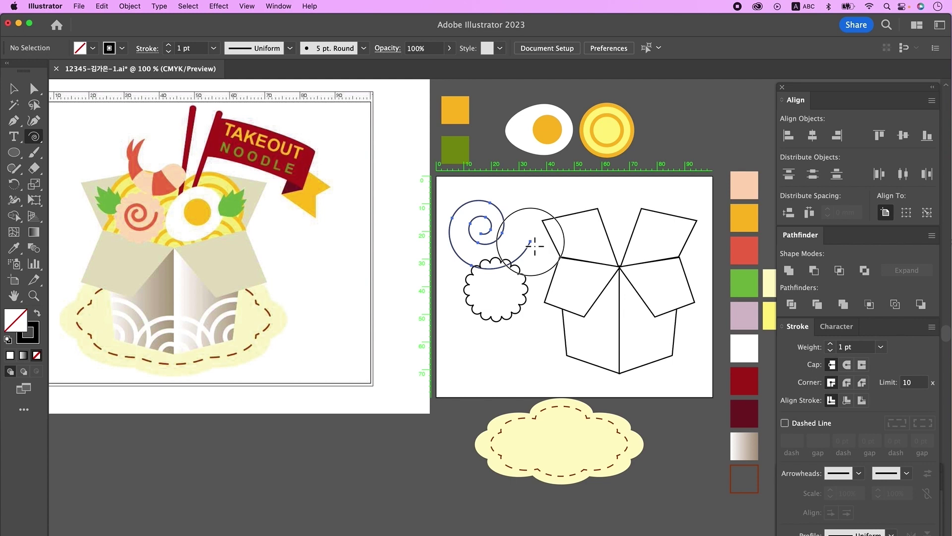
drag(535, 246, 532, 246)
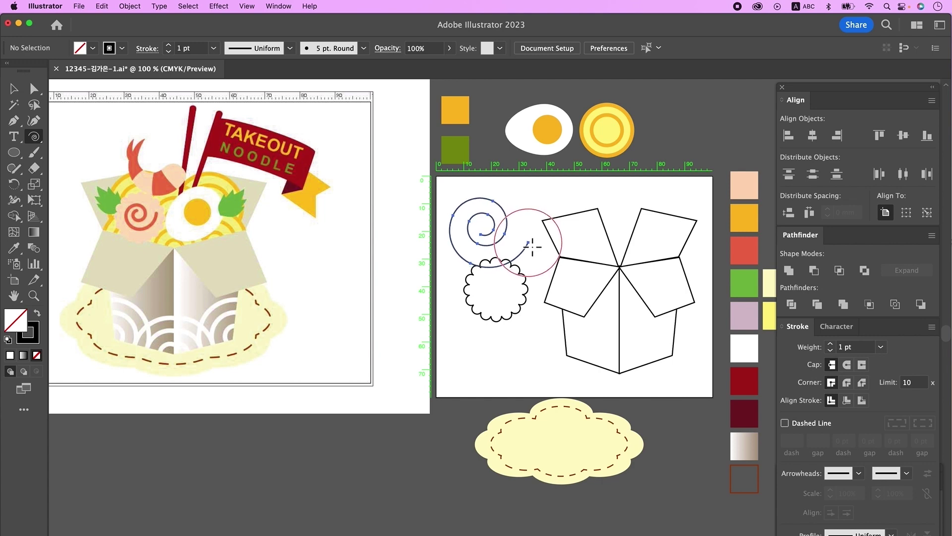
drag(532, 246, 534, 247)
key(Up)
click(830, 344)
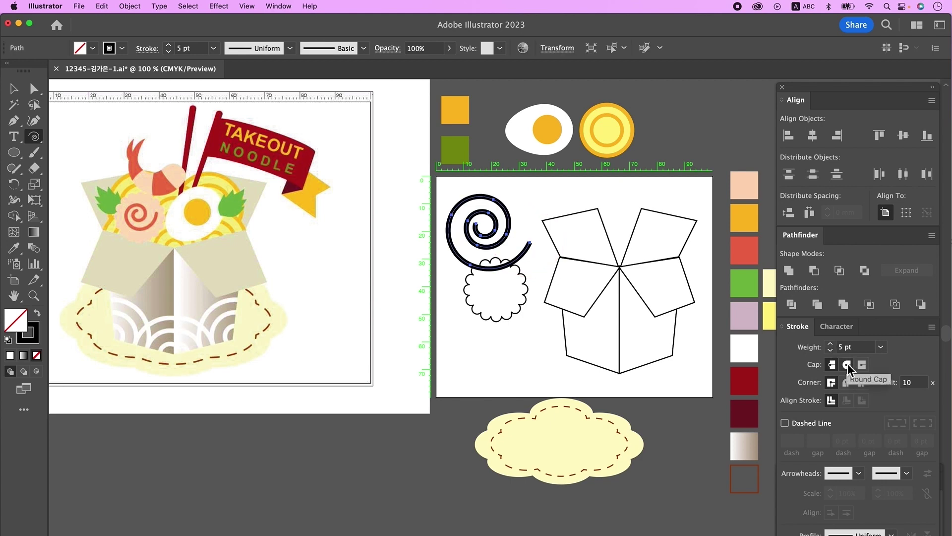
Step: Give the spiral's stroke round caps and delete its outer anchor points, keeping only the inner windings
click(847, 364)
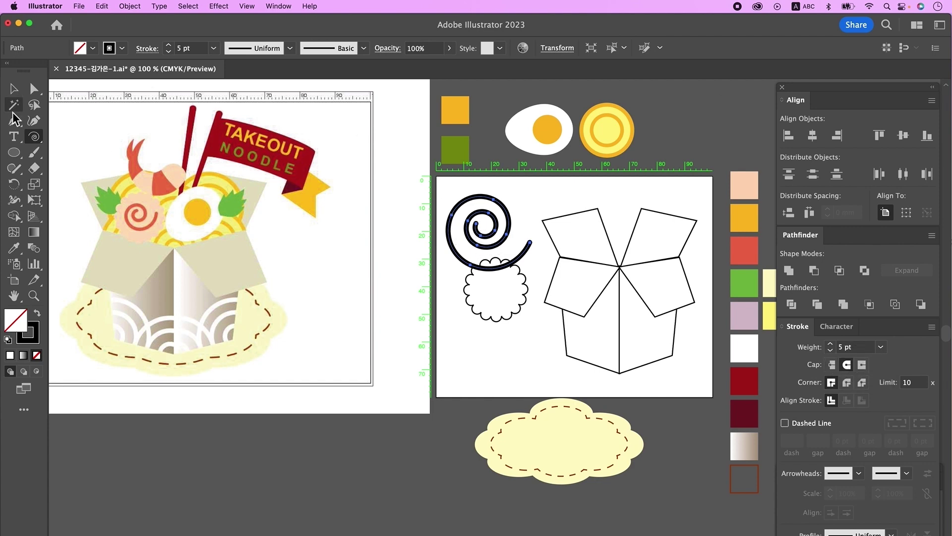
click(34, 88)
click(530, 243)
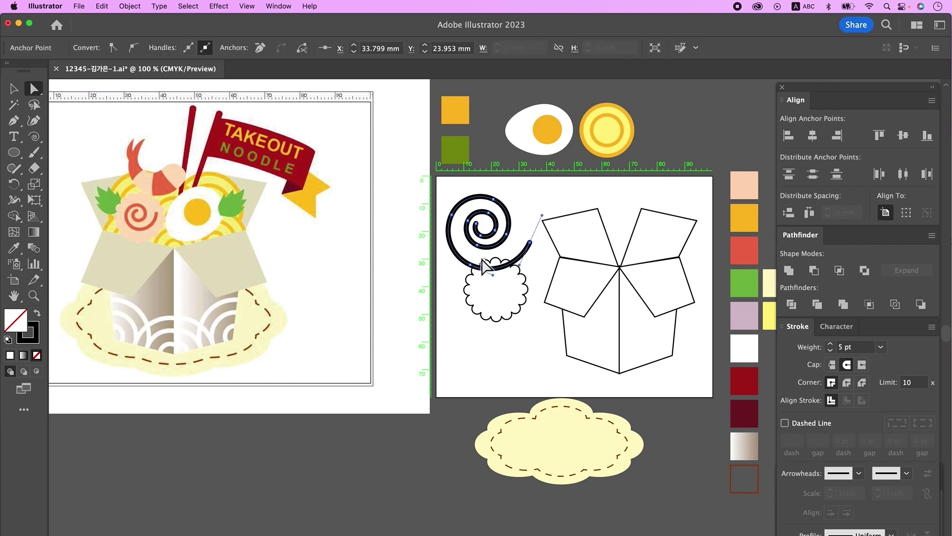
shift+click(450, 213)
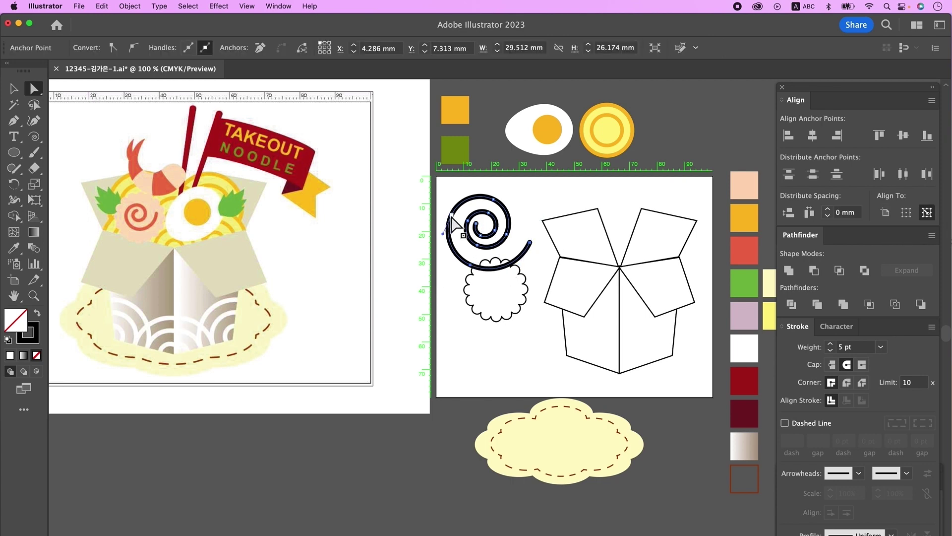
key(Delete)
click(496, 201)
key(Delete)
Step: Expand the spiral's fill and stroke into a shape and place it in the middle of the scalloped shape
click(11, 87)
click(496, 232)
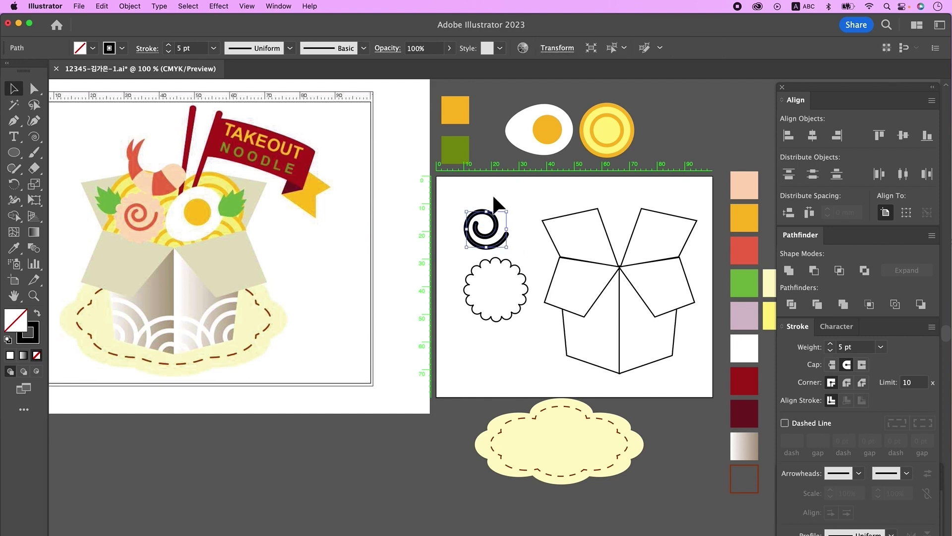
click(130, 7)
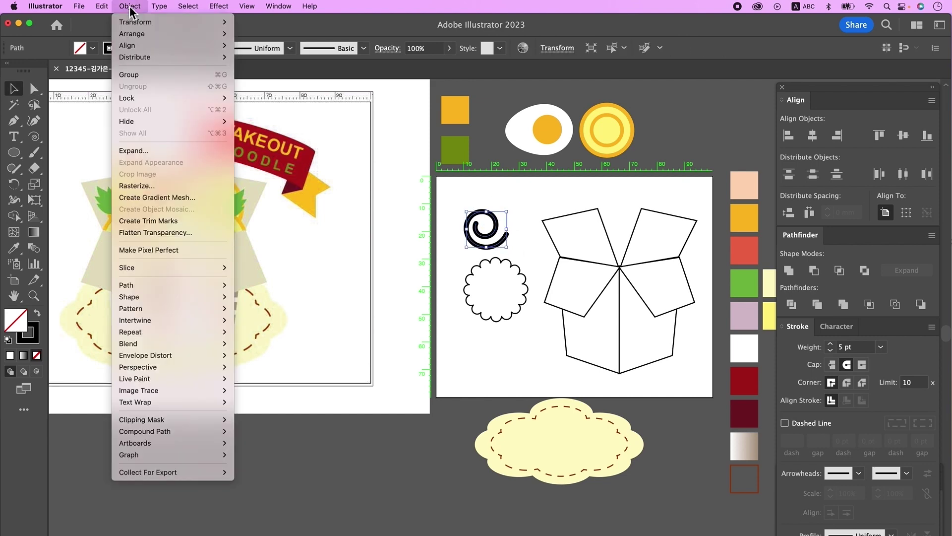
click(149, 149)
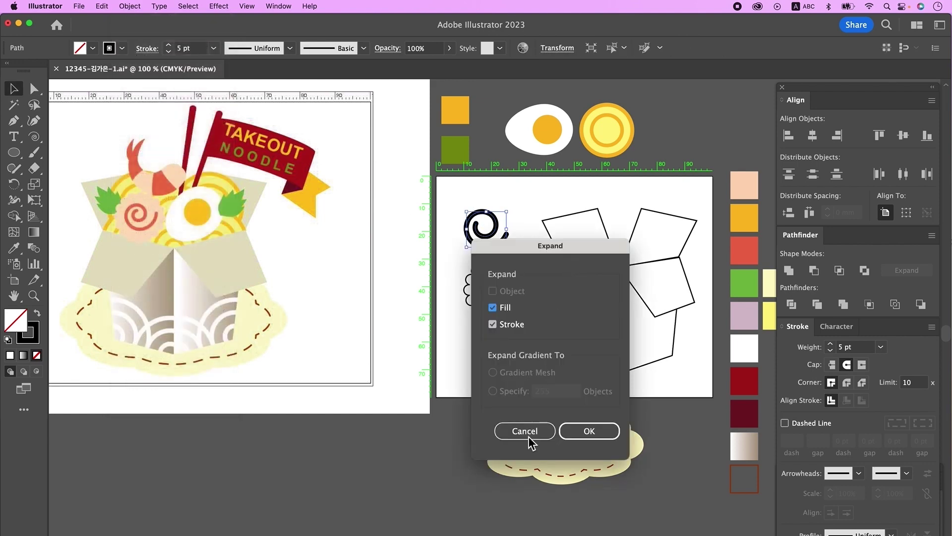
click(590, 431)
drag(488, 219, 502, 292)
Step: Colour the scalloped shape with the peach swatch and the spiral with the red swatch by sampling them
click(505, 326)
click(505, 321)
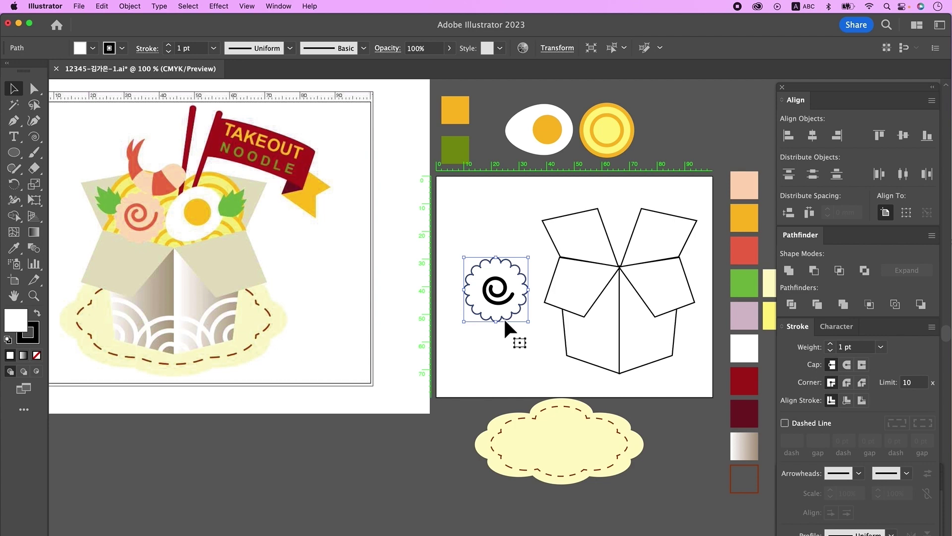
key(i)
click(746, 191)
super+click(508, 299)
click(749, 258)
key(v)
Step: Centre the spiral and scalloped shape together as a group and place the fish cake beside the noodle circles above the artboard
shift+click(503, 315)
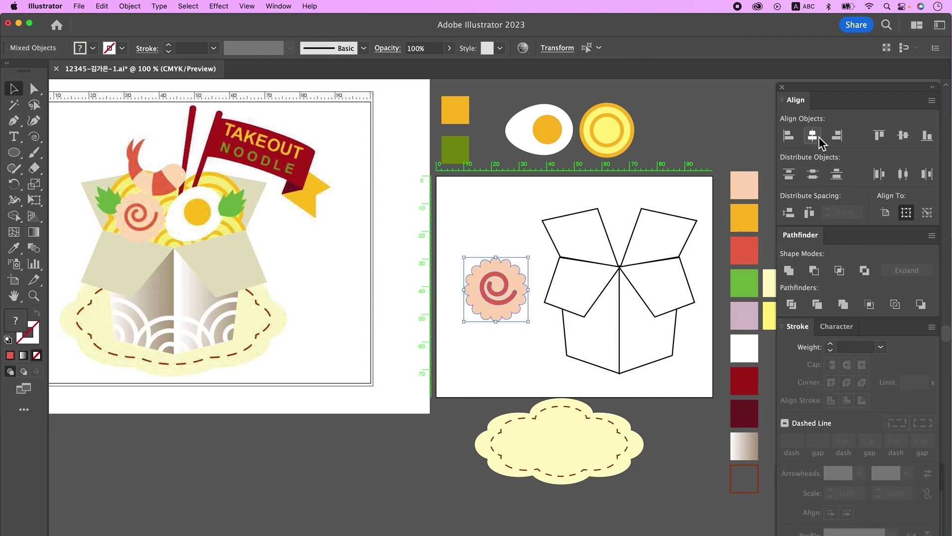
click(820, 137)
click(906, 138)
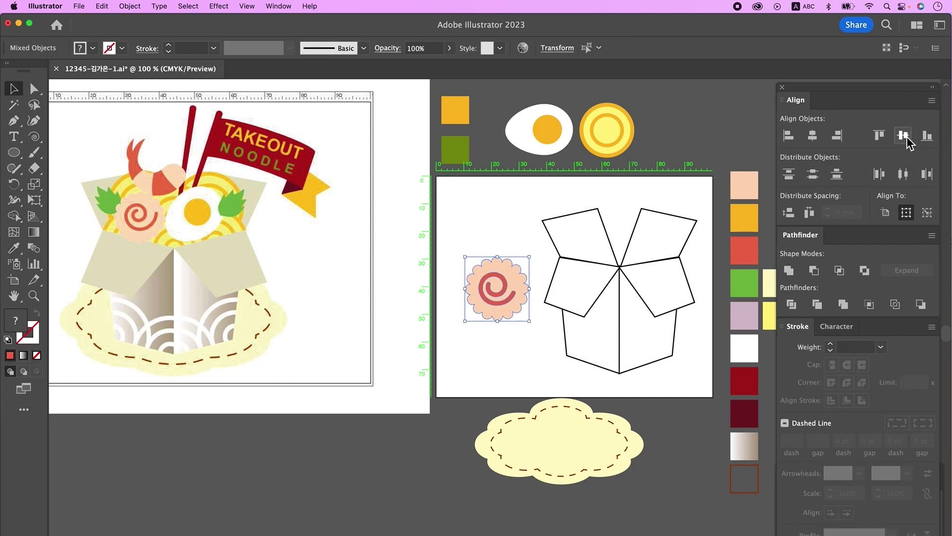
right_click(506, 282)
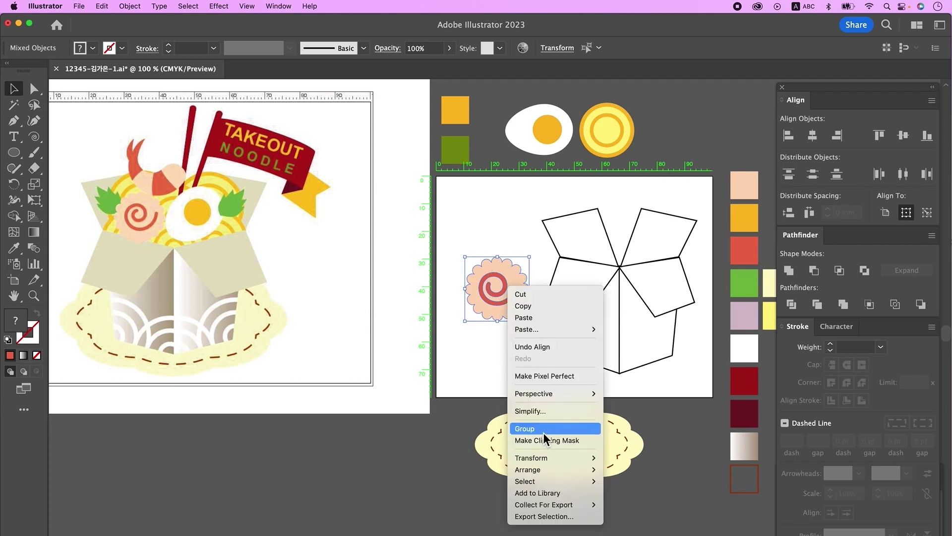
click(543, 432)
click(502, 370)
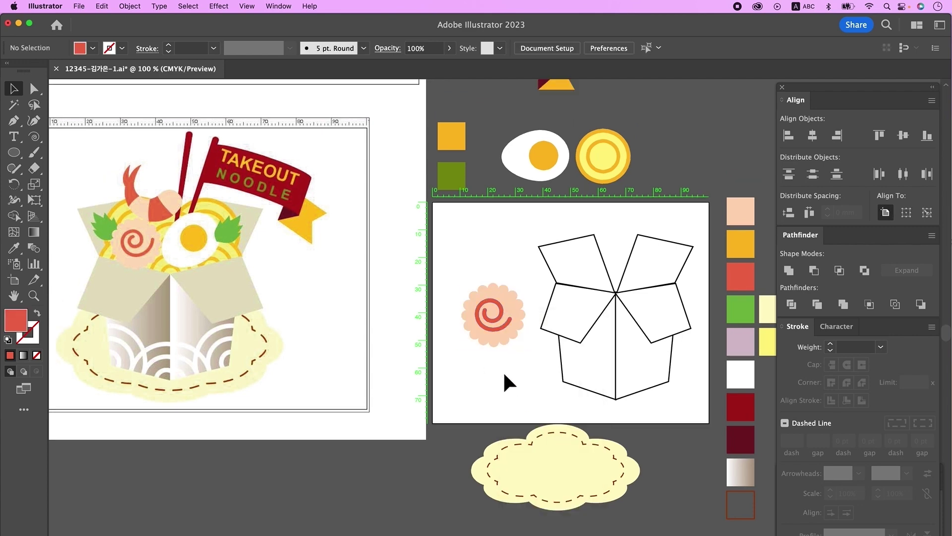
drag(496, 314, 670, 158)
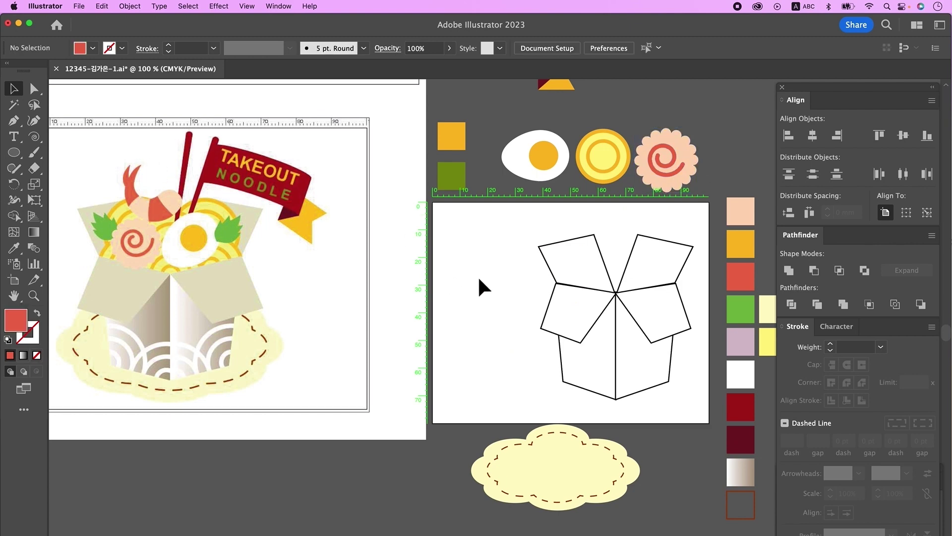
Step: With the default fill and stroke, draw a curved shrimp outline with a forked tail in the blank area beside the box using the Pen tool
click(18, 122)
key(d)
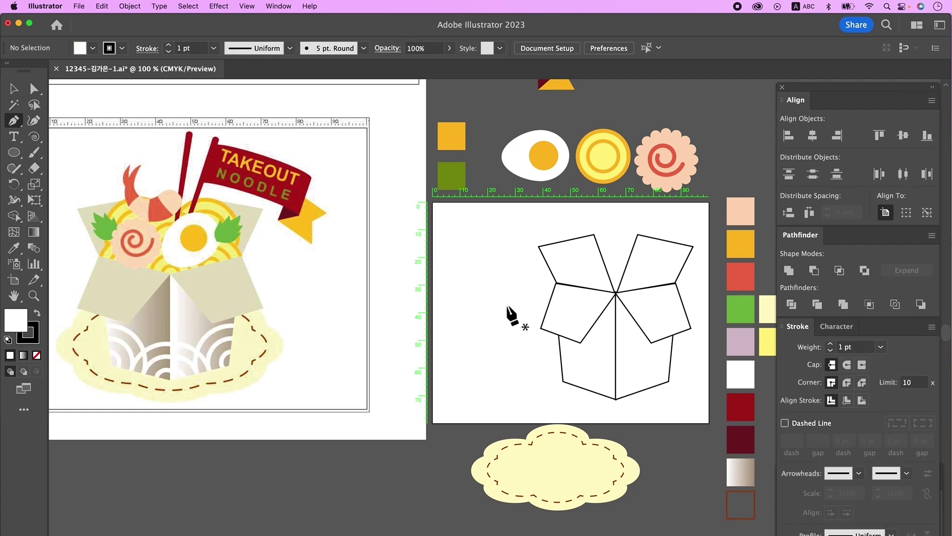
click(467, 283)
mouse_move(503, 278)
mouse_down()
mouse_move(511, 259)
mouse_move(533, 280)
mouse_move(518, 301)
mouse_move(423, 269)
mouse_move(474, 312)
mouse_move(453, 252)
mouse_move(472, 248)
mouse_up()
click(454, 257)
click(457, 272)
click(465, 254)
drag(466, 283, 478, 298)
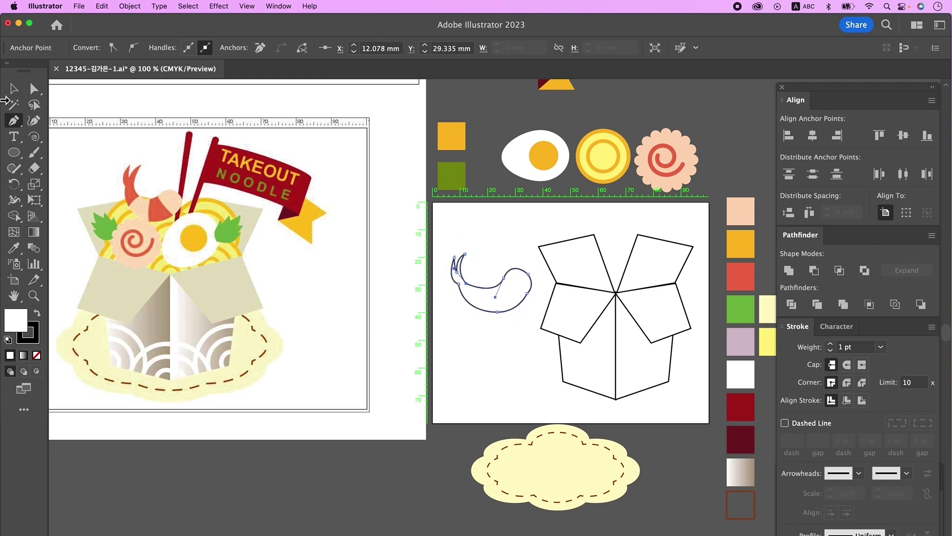
Step: Smooth the curves of the shrimp outline with the Smooth and Pencil tools
click(14, 168)
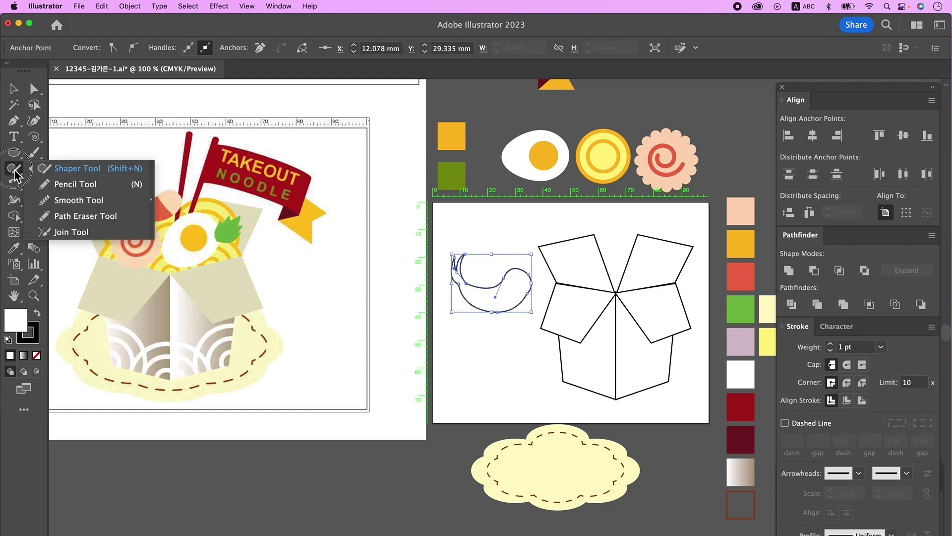
click(78, 199)
mouse_move(482, 293)
mouse_down()
mouse_move(533, 298)
mouse_move(476, 315)
mouse_move(542, 287)
mouse_up()
click(14, 168)
click(86, 188)
Step: Draw an unfilled curved line across the shrimp's body and place copies of it along the body and at the tail
click(14, 120)
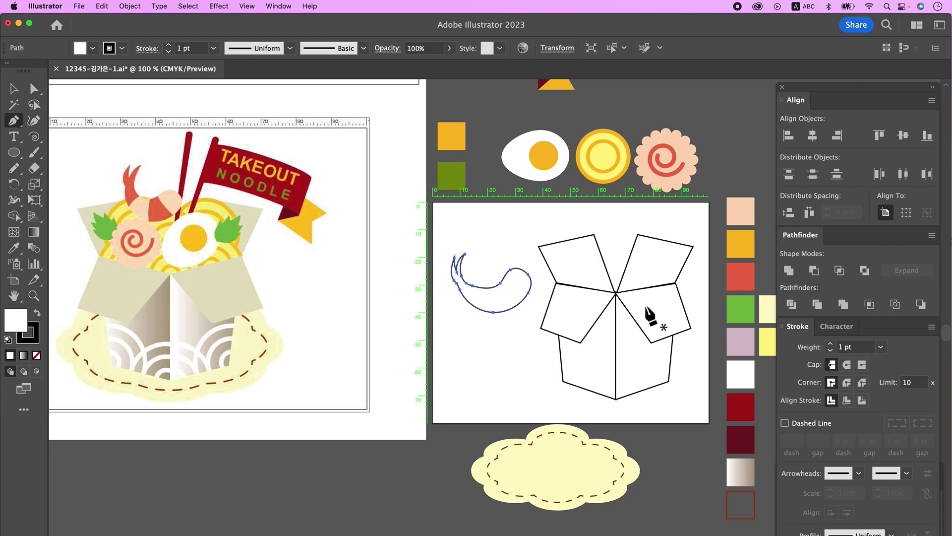
super+click(495, 344)
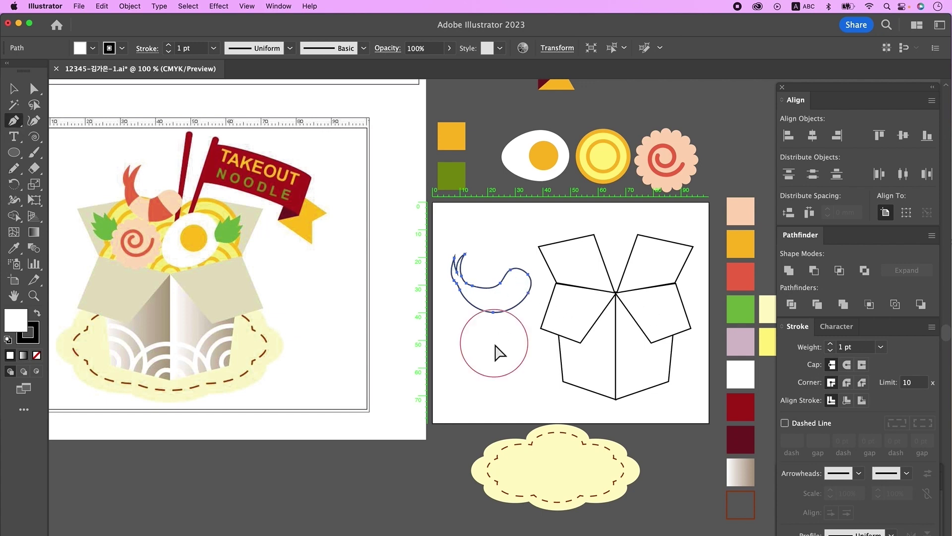
click(495, 251)
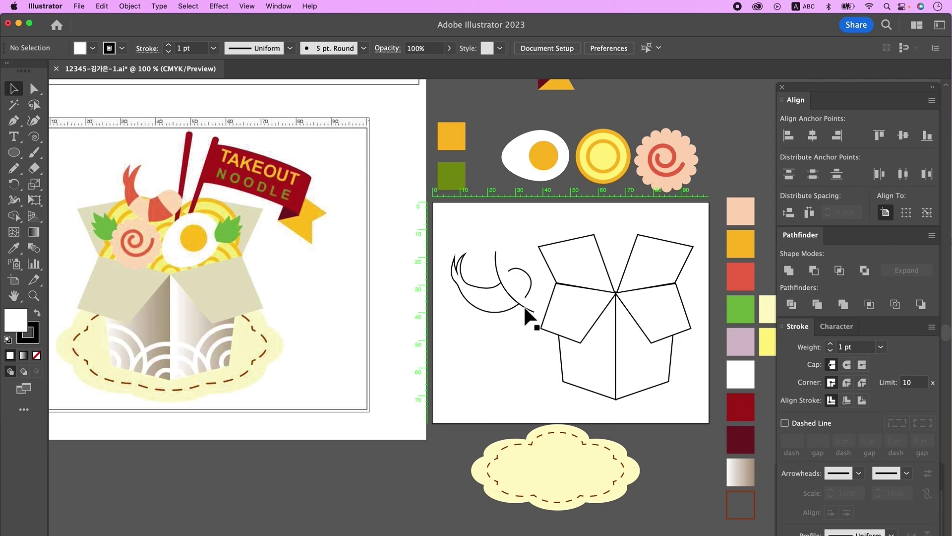
click(523, 305)
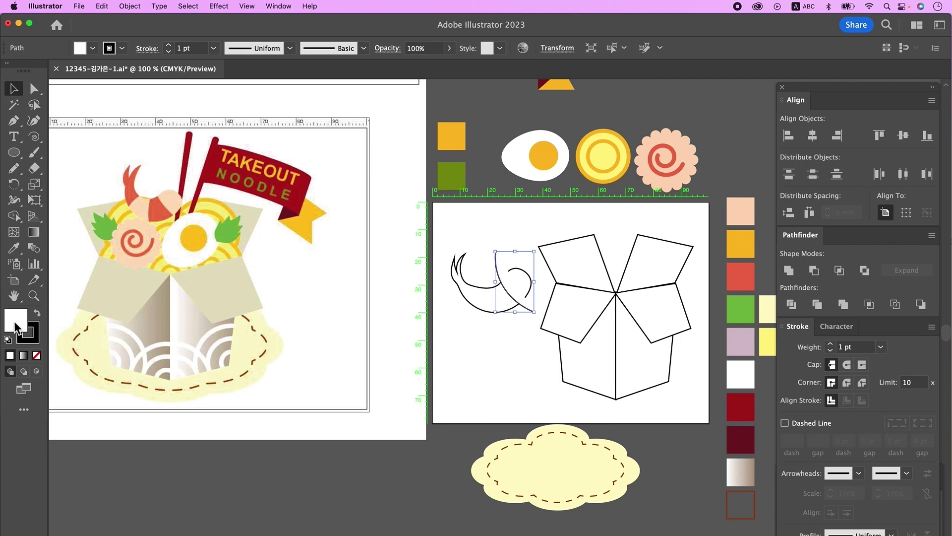
click(36, 355)
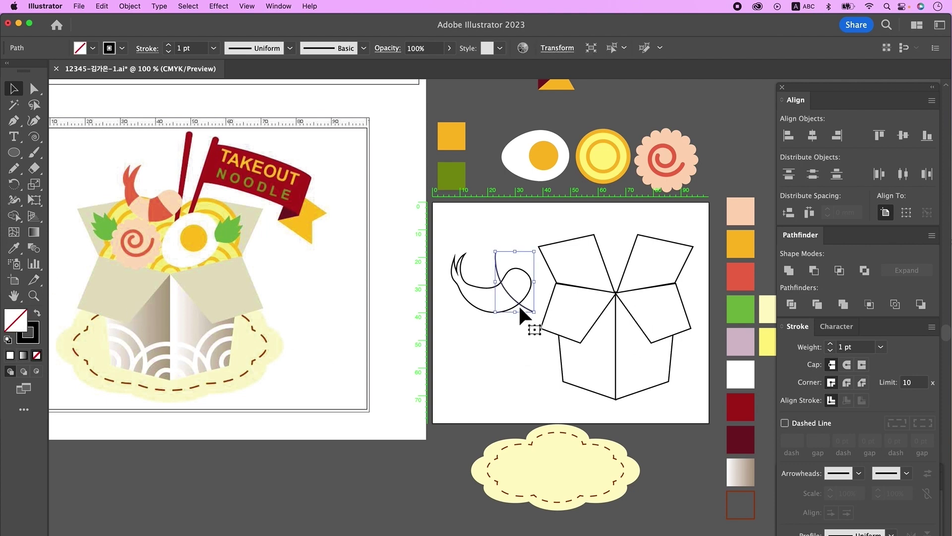
drag(517, 305, 491, 267)
click(478, 354)
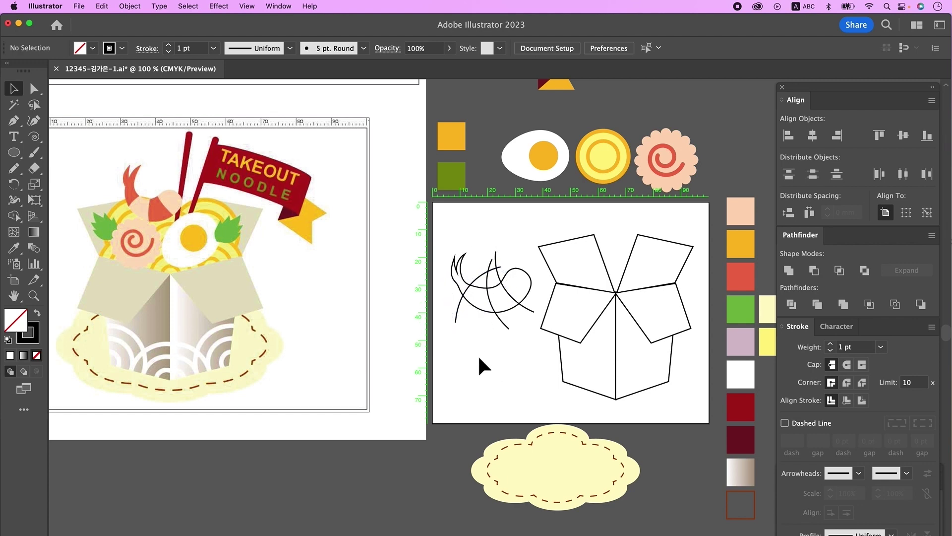
Step: Divide the shrimp outline into segments along the curved lines with the Divide pathfinder
click(470, 292)
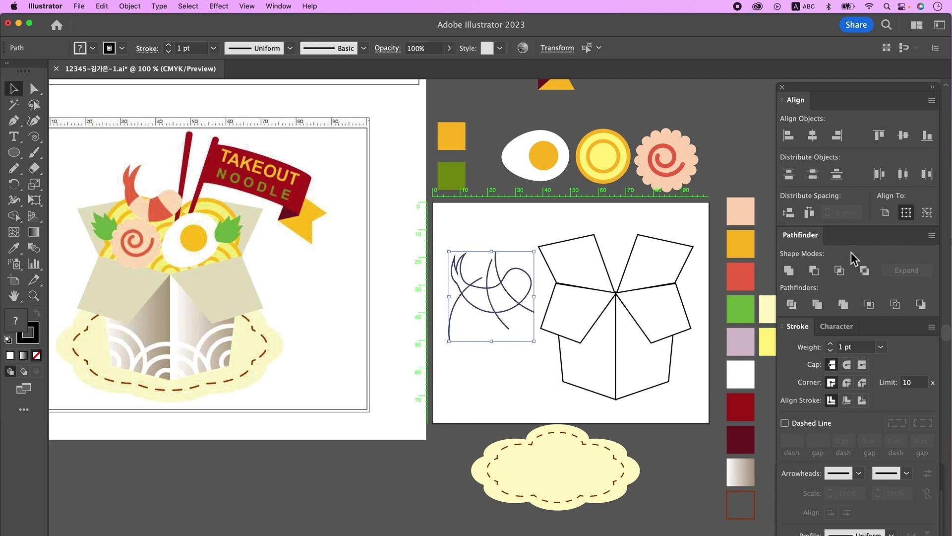
click(791, 304)
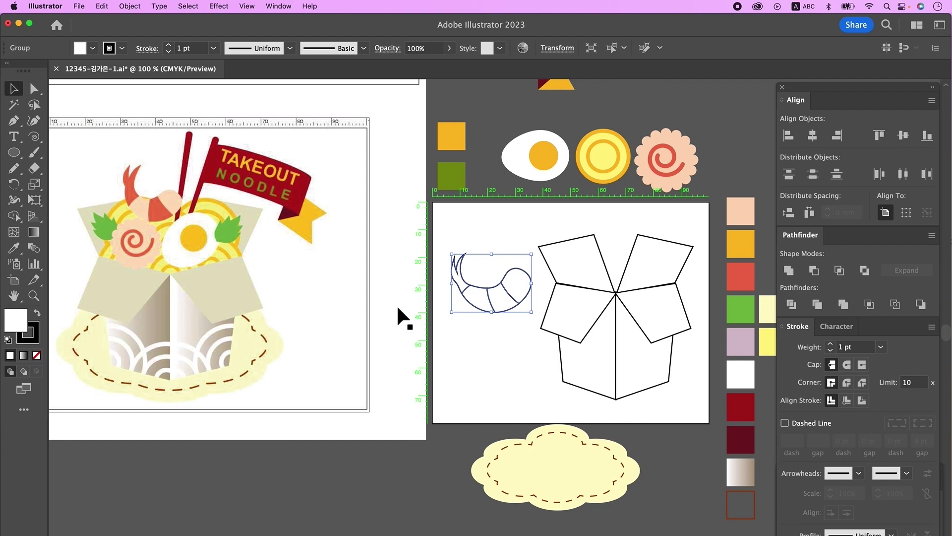
click(487, 349)
drag(496, 351, 490, 351)
Step: Colour the shrimp's tail and segments alternately red and peach, and move the shrimp to the artboard's upper-left corner
key(a)
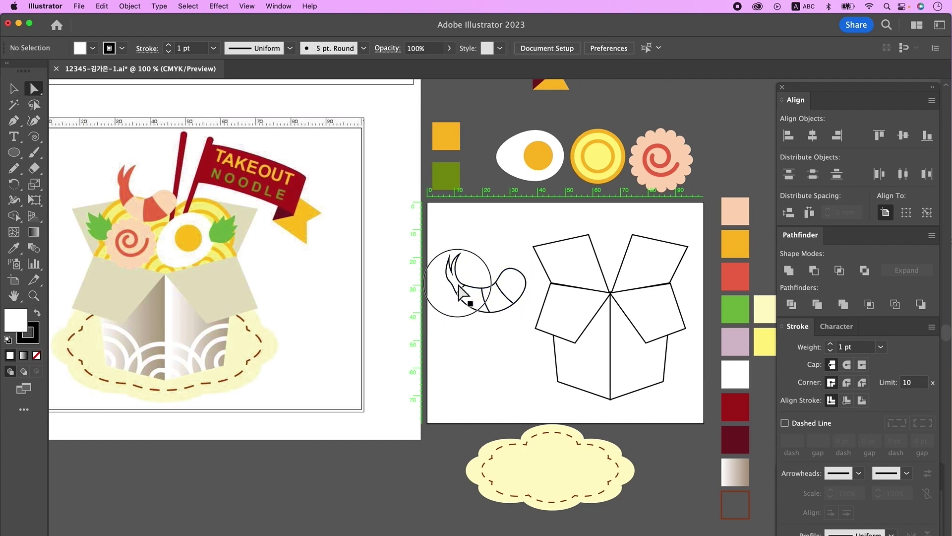
click(455, 292)
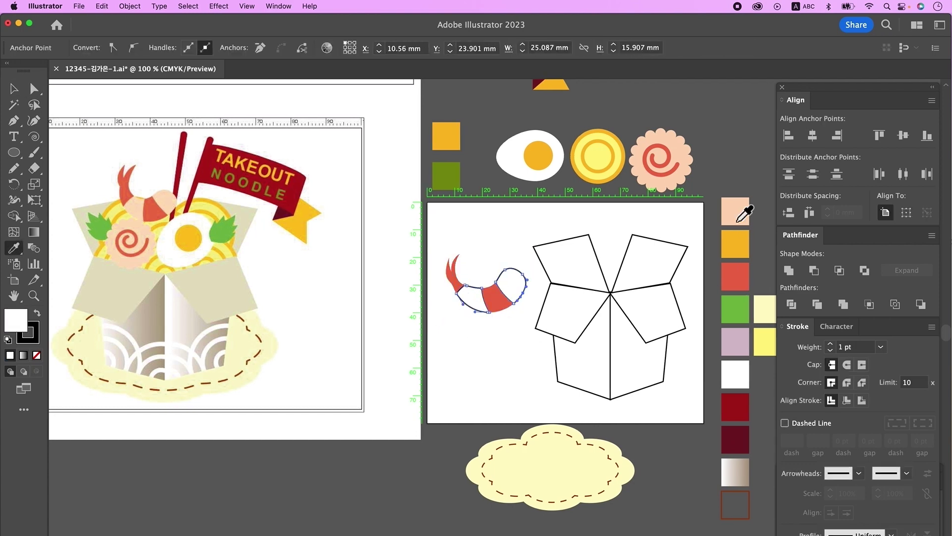
key(v)
drag(496, 311, 486, 250)
click(484, 295)
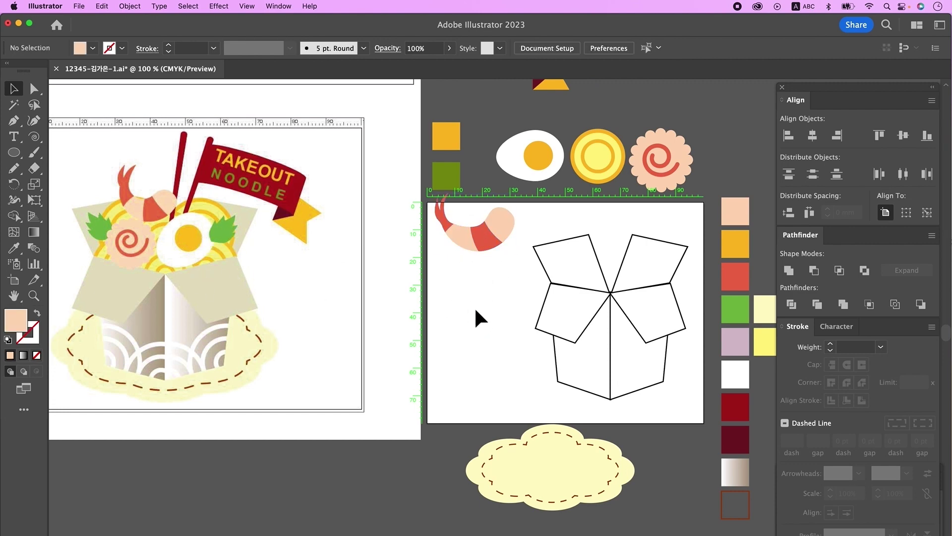
Step: With the default fill and stroke, draw the rounded base of a leaf below the shrimp using the Pen tool
click(14, 121)
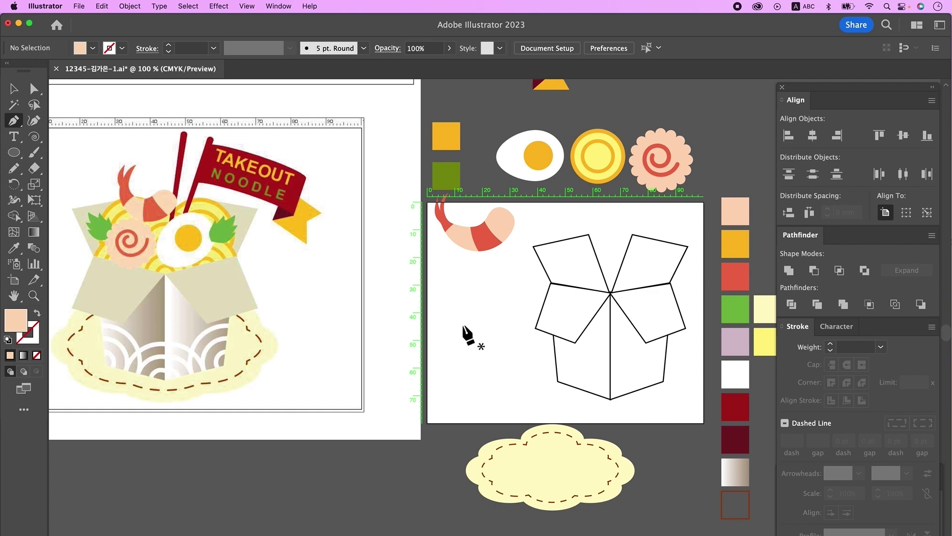
key(d)
key(super+plus)
click(494, 305)
mouse_move(496, 325)
mouse_down()
mouse_move(517, 362)
mouse_move(537, 329)
mouse_up()
click(503, 350)
mouse_move(531, 319)
mouse_down()
mouse_move(527, 306)
mouse_move(525, 328)
mouse_up()
click(531, 319)
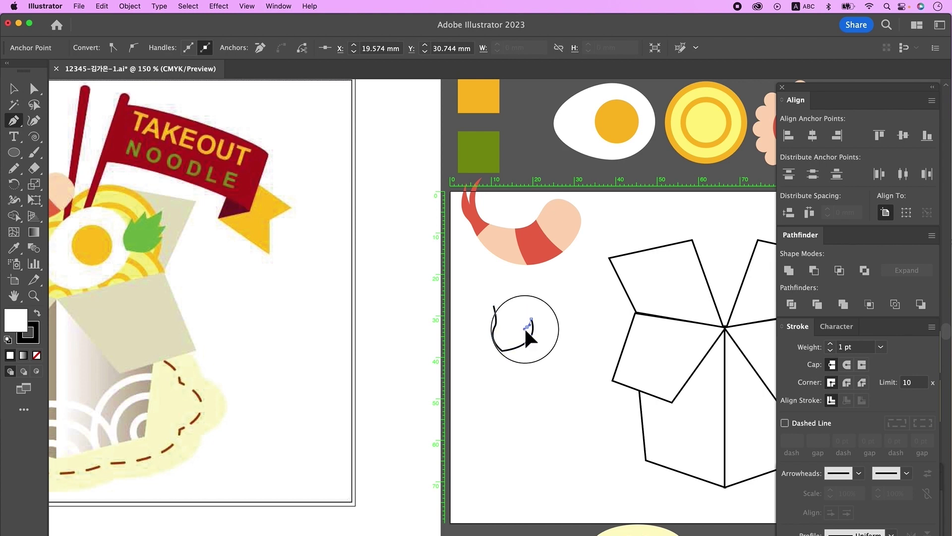
Step: Continue the leaf path with a row of jagged pointed tips and close the outline
click(531, 308)
click(524, 320)
drag(525, 293, 522, 286)
click(525, 293)
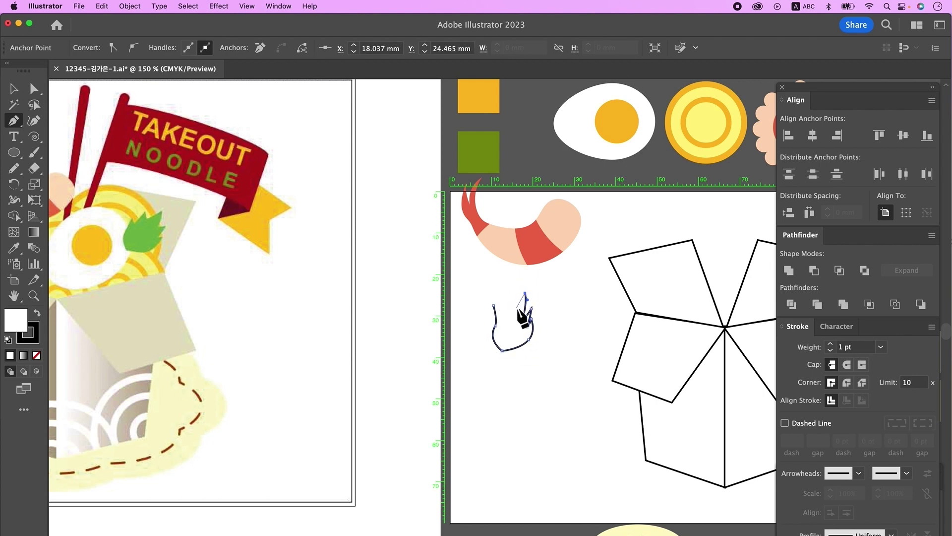
click(513, 308)
click(508, 293)
click(503, 313)
click(494, 306)
Step: Refine the leaf's shape by adjusting the anchor points and handles of its tips and side curve
key(a)
drag(529, 340, 534, 319)
click(534, 320)
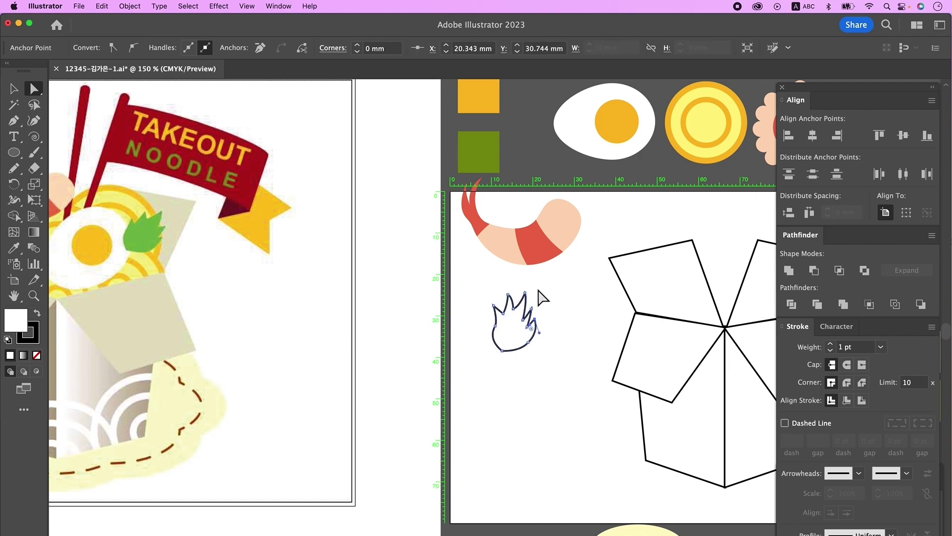
mouse_move(514, 308)
mouse_down()
mouse_move(533, 302)
mouse_move(529, 325)
mouse_move(530, 305)
mouse_move(508, 297)
mouse_move(497, 308)
mouse_move(529, 323)
mouse_move(522, 292)
mouse_up()
click(539, 328)
click(523, 313)
click(537, 332)
click(538, 331)
Step: Colour the leaf with the green swatch and move it just below the shrimp's body
key(super+minus)
drag(518, 397, 487, 333)
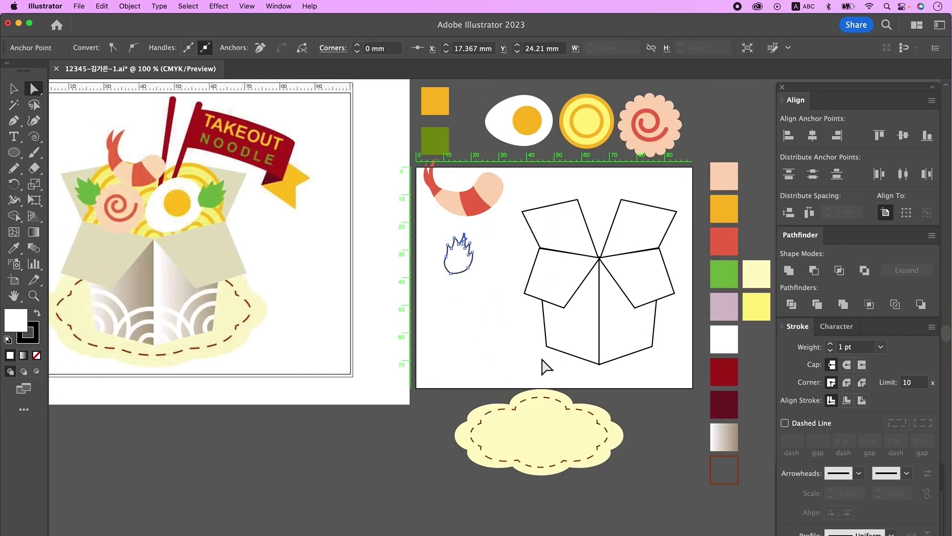
key(i)
click(722, 286)
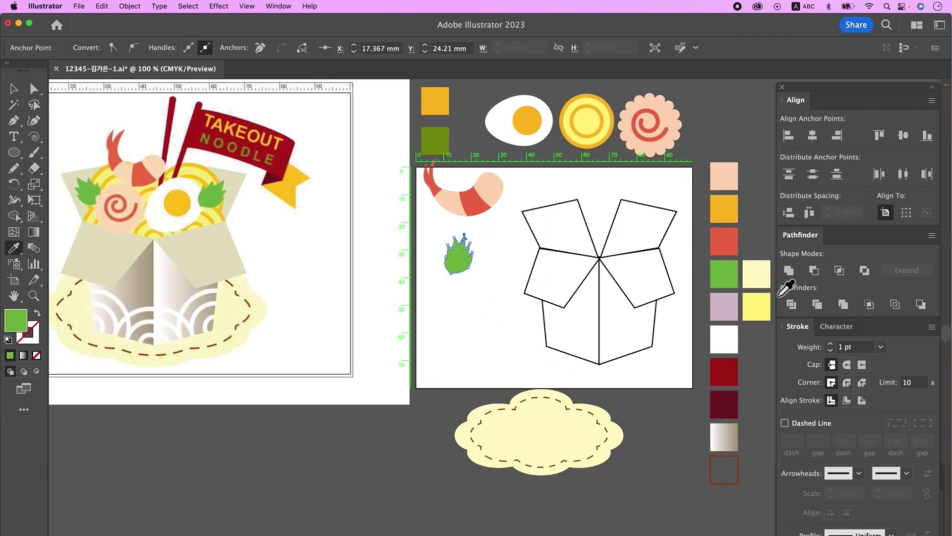
click(14, 88)
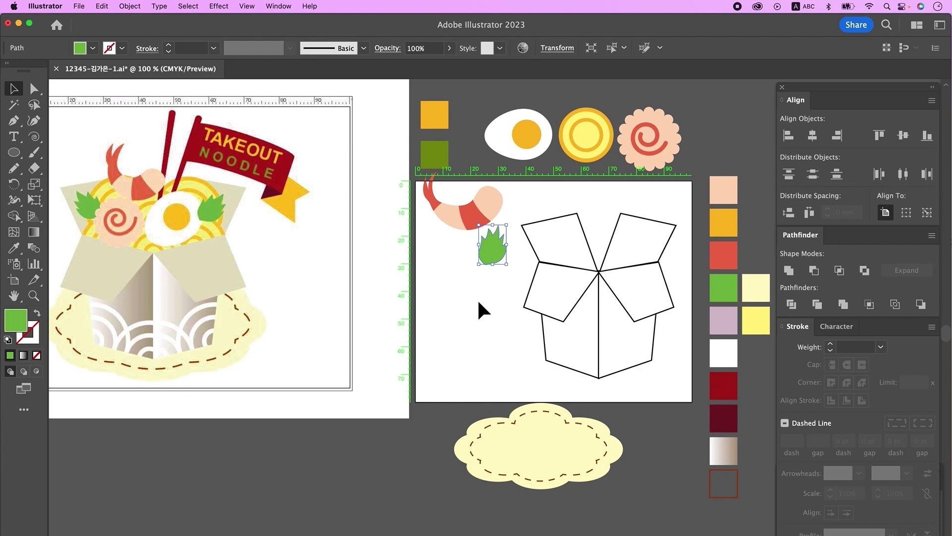
click(480, 308)
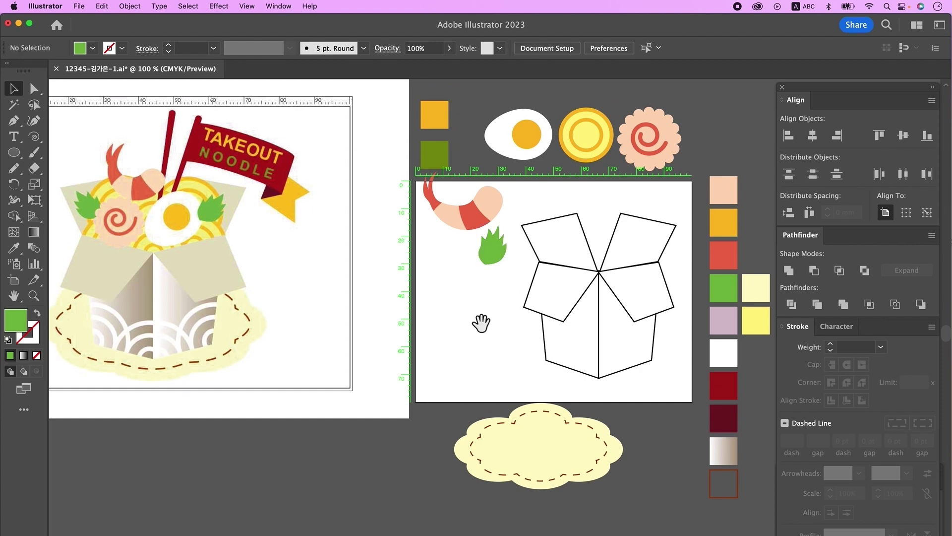
Step: With the default fill and stroke, draw a narrow vertical rounded rectangle about 3 mm wide and 48 mm tall below the shrimp
drag(481, 326, 483, 329)
click(19, 157)
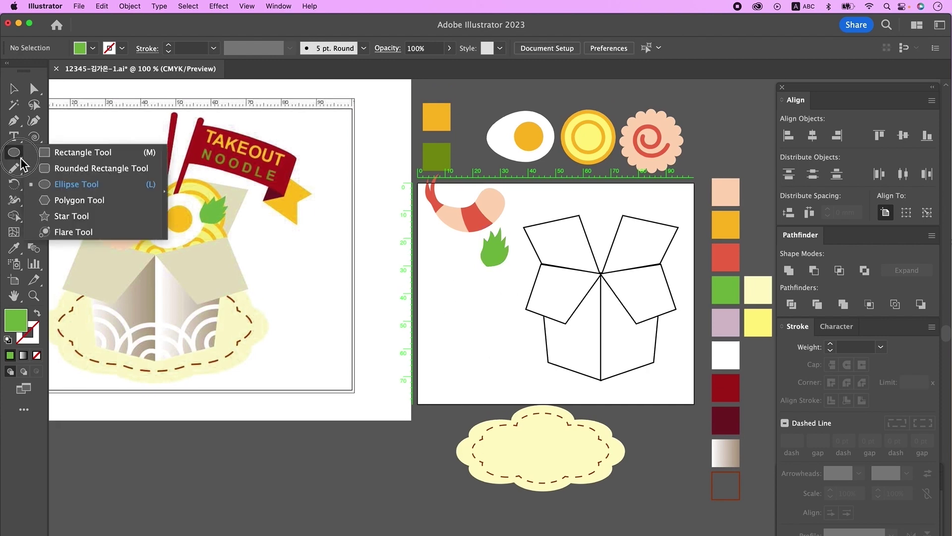
click(69, 168)
key(d)
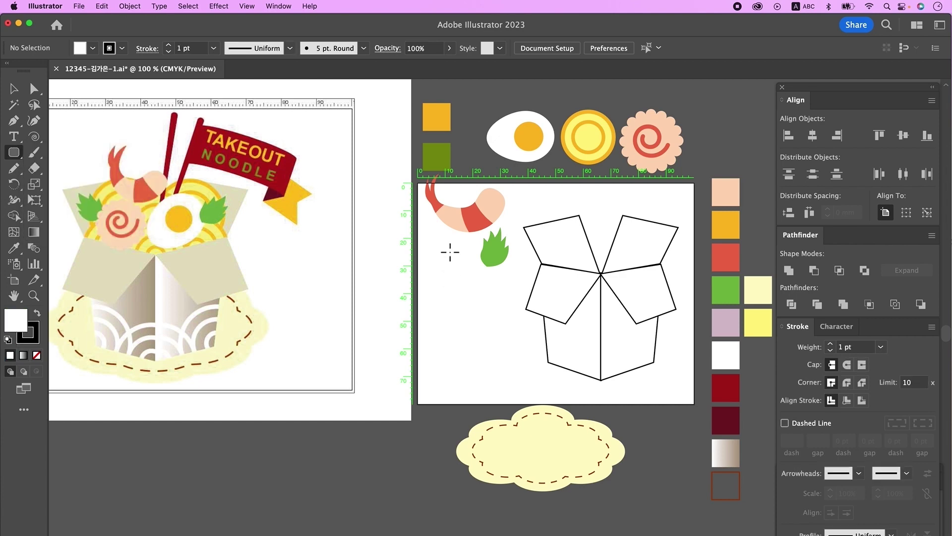
drag(446, 255, 456, 388)
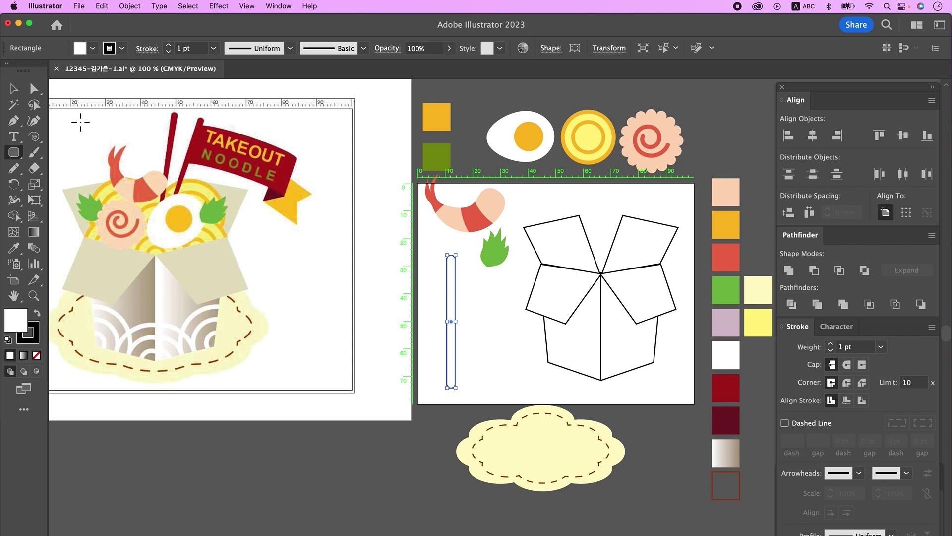
Step: Delete the anchor points forming the rounded lower end of the narrow rectangle
click(34, 88)
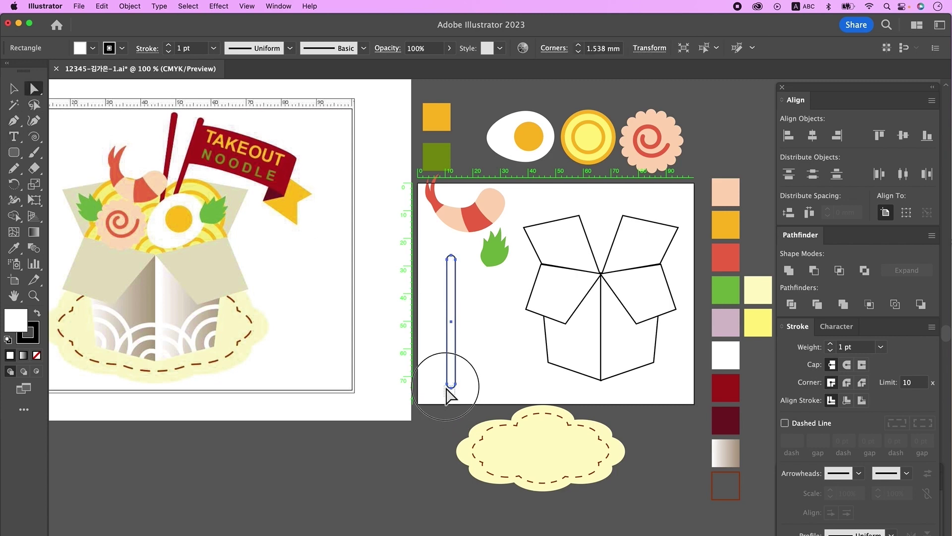
click(451, 385)
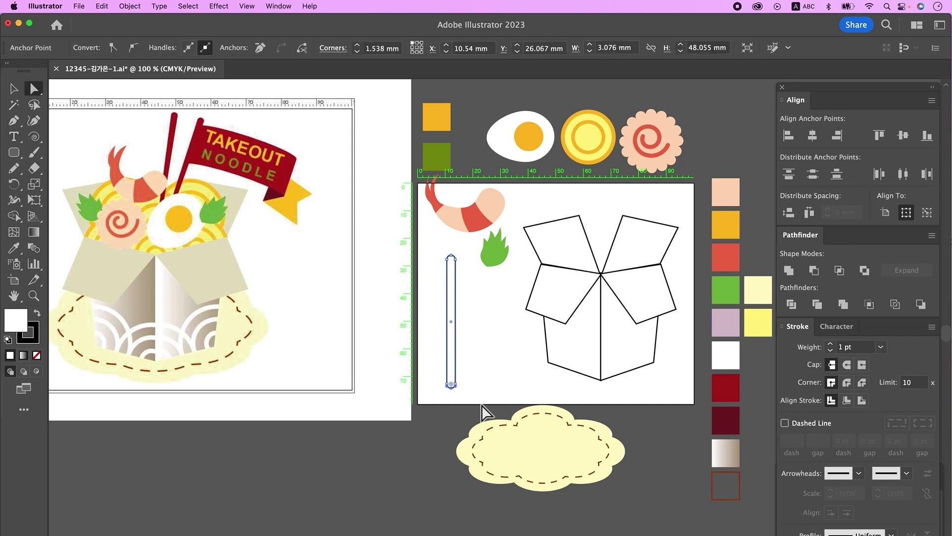
key(Delete)
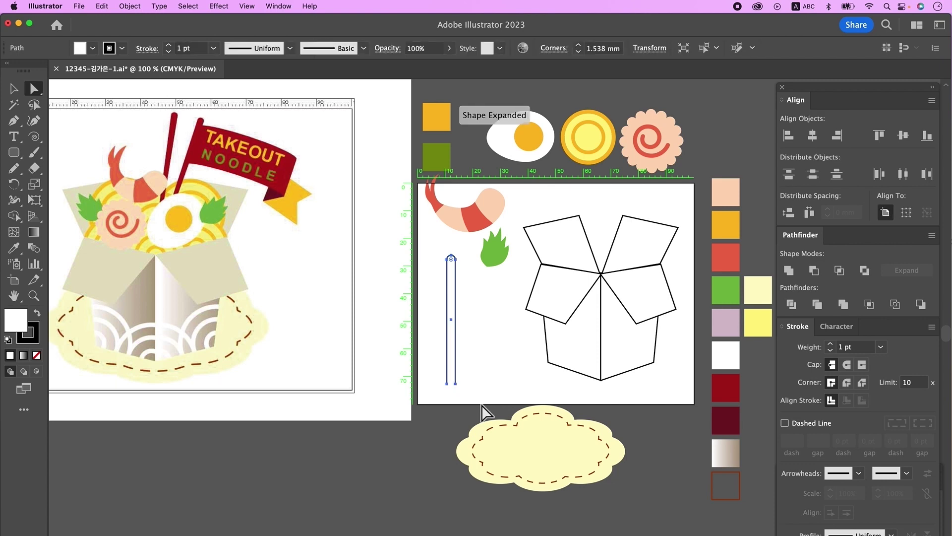
Step: Taper the chopstick by nudging its two lower end points inward, and join them to close the path
drag(437, 379, 451, 392)
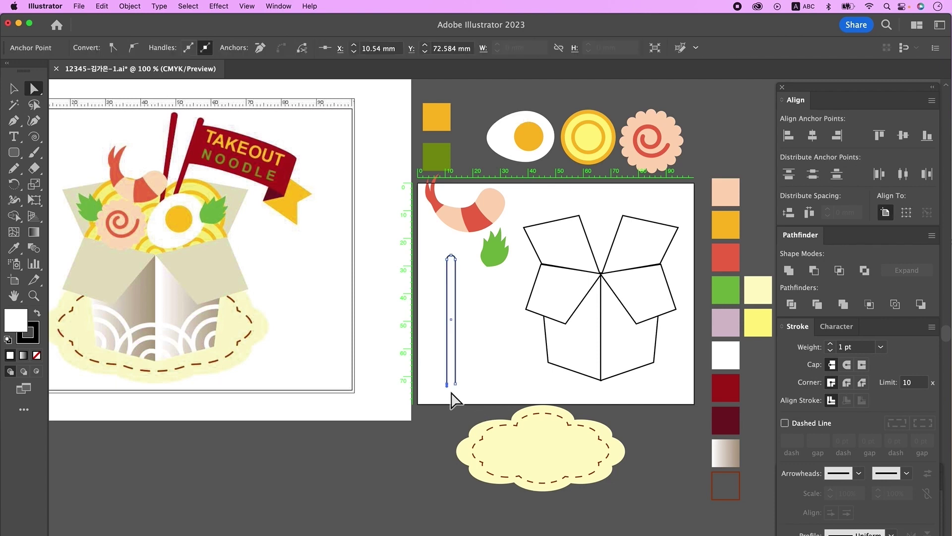
key(Right)
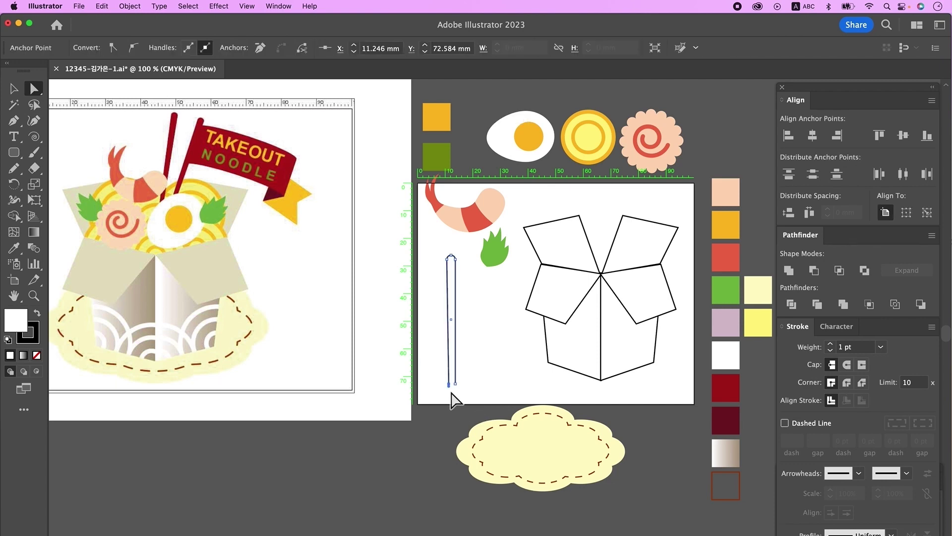
drag(457, 400, 429, 381)
key(Left)
key(Left)
scroll(517, 366, right, 1)
click(430, 383)
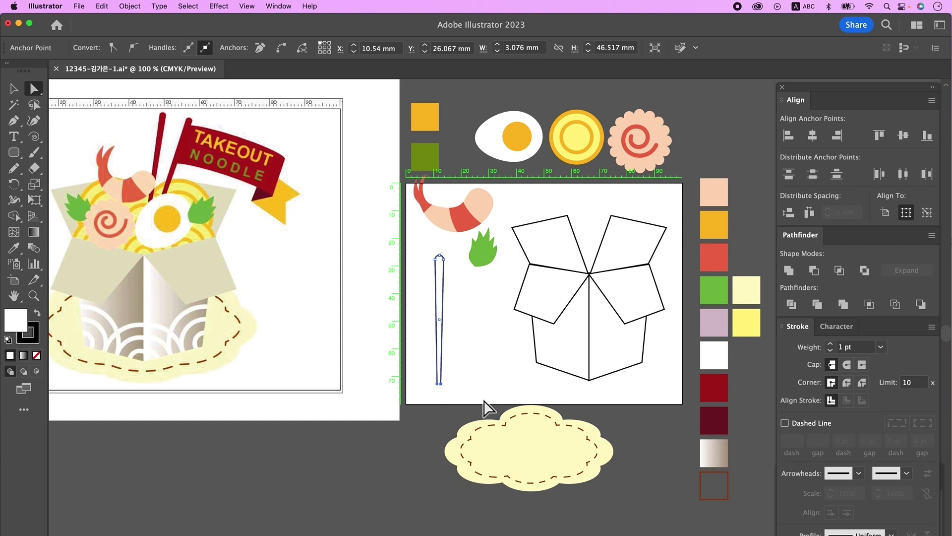
right_click(442, 379)
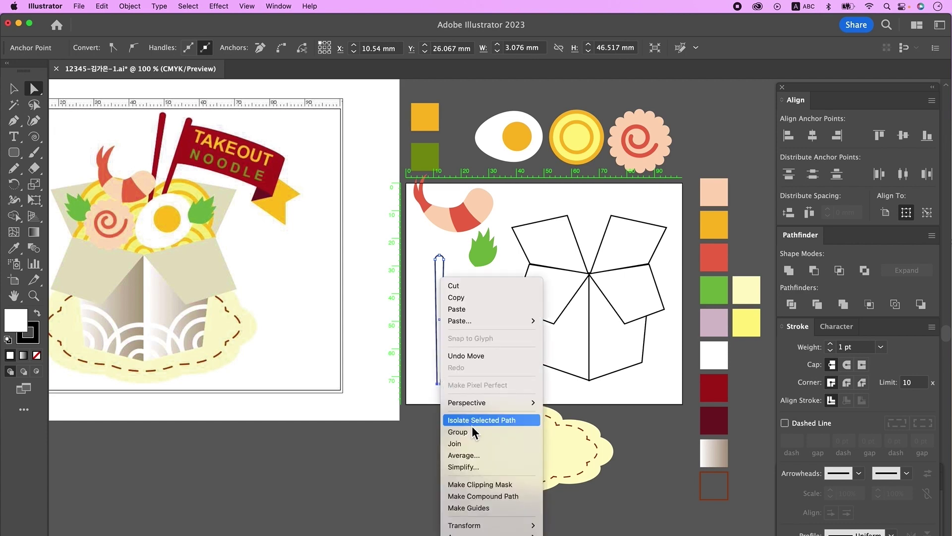
click(477, 443)
click(493, 394)
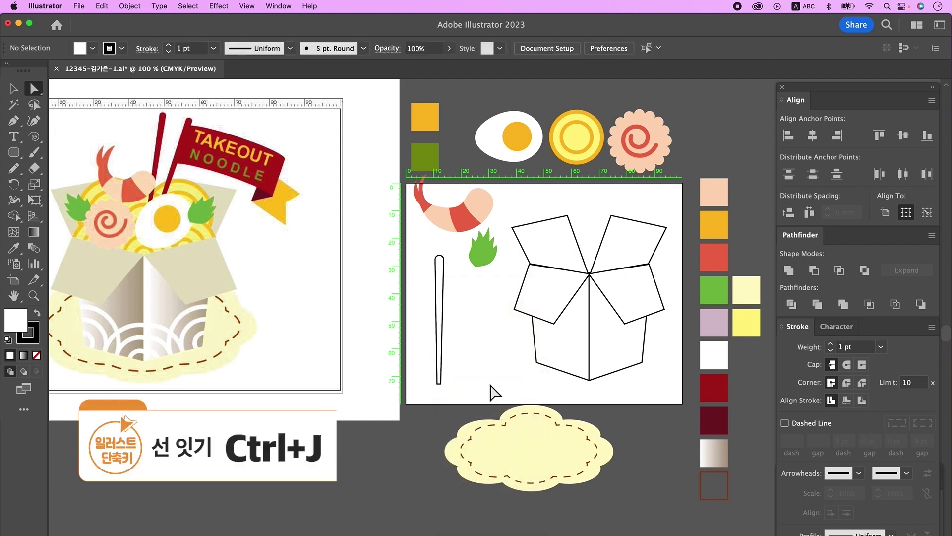
Step: Colour the chopstick dark red, and fill the box flaps beige and its front panels with the white-to-brown gradient
scroll(489, 365, up, 2)
key(v)
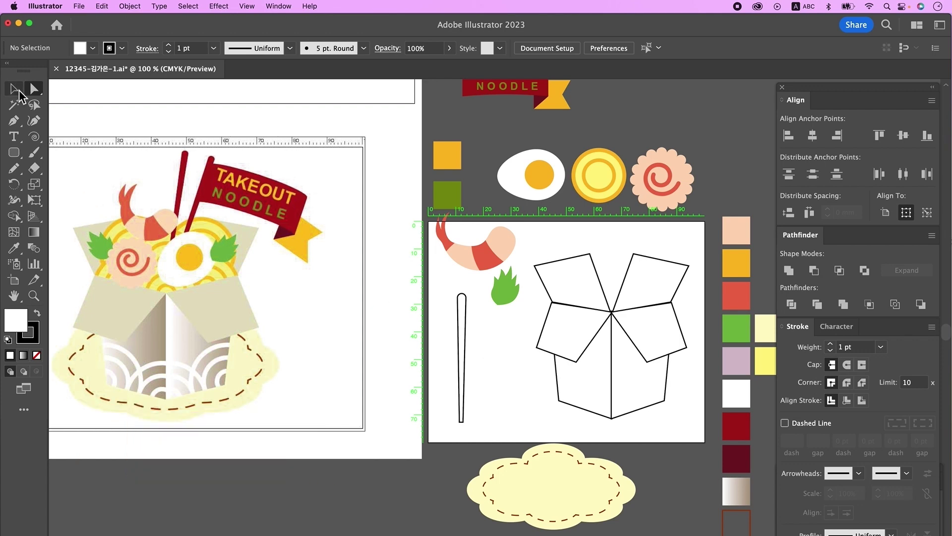
click(461, 359)
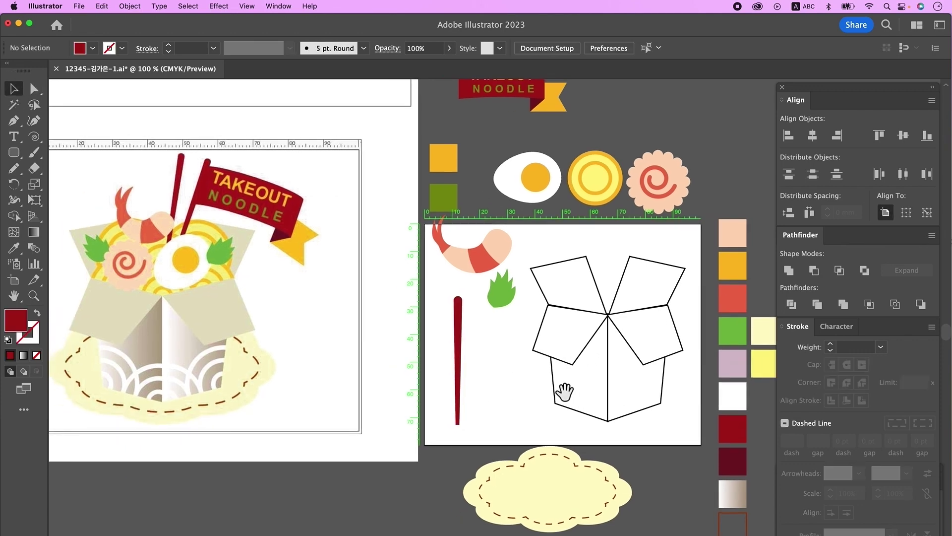
drag(518, 388, 531, 390)
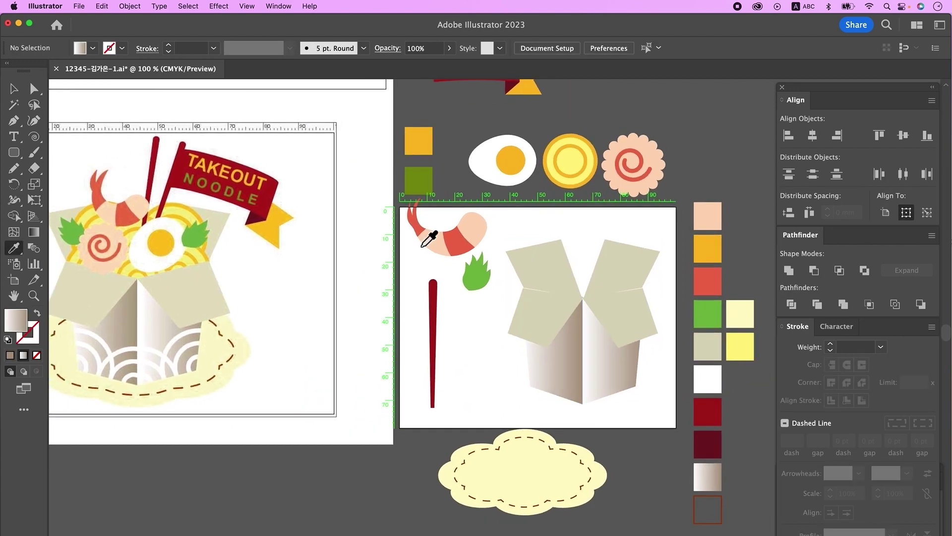
Step: Arrange copies of the noodle circle over the box opening and place the fish cake and egg on top of them
key(v)
click(563, 340)
drag(570, 161, 557, 270)
drag(645, 287, 661, 287)
drag(619, 274, 603, 284)
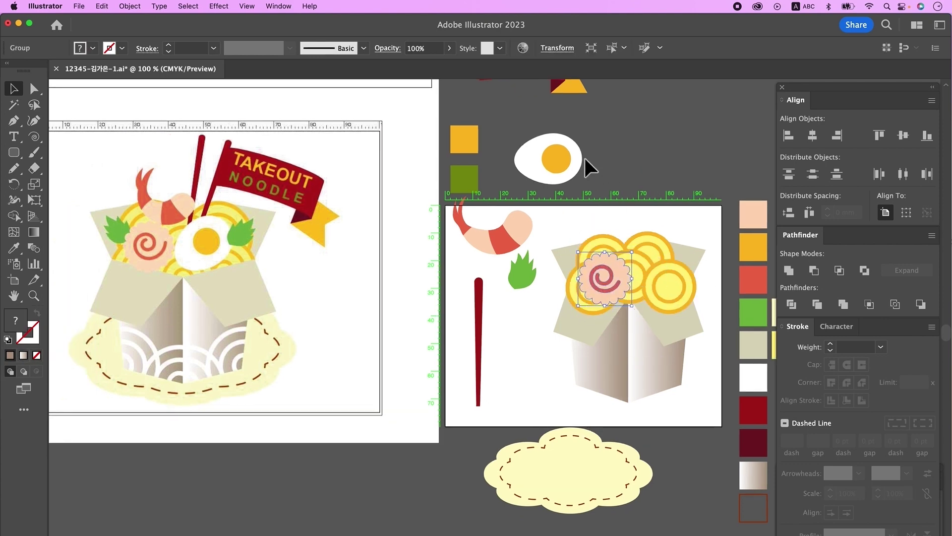
drag(581, 159, 680, 282)
drag(603, 289, 604, 299)
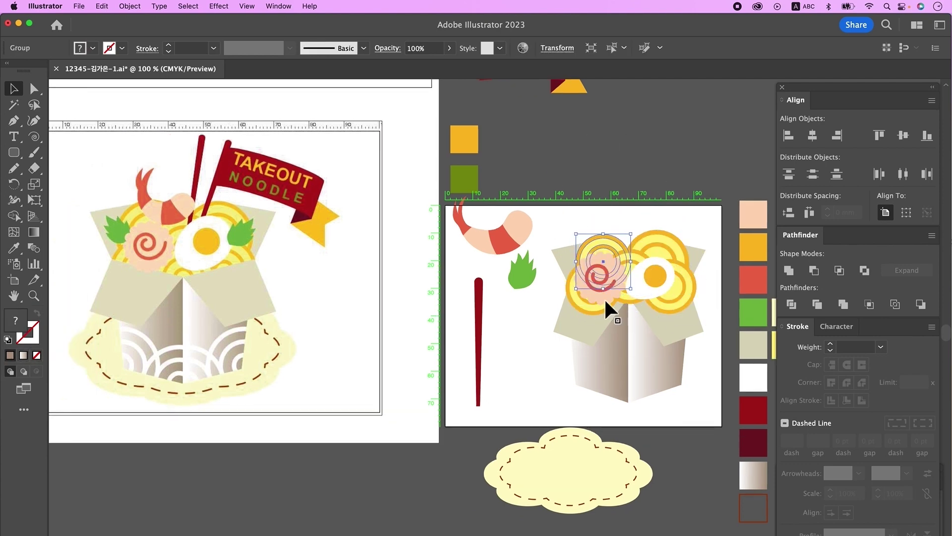
Step: Position the leaf beside the egg and put a reflected copy of it on the other side, next to the fish cake
drag(655, 283, 657, 277)
drag(519, 273, 675, 261)
drag(693, 240, 690, 250)
drag(673, 268, 678, 268)
click(526, 274)
drag(14, 184, 64, 203)
click(14, 88)
click(598, 280)
drag(523, 273, 576, 270)
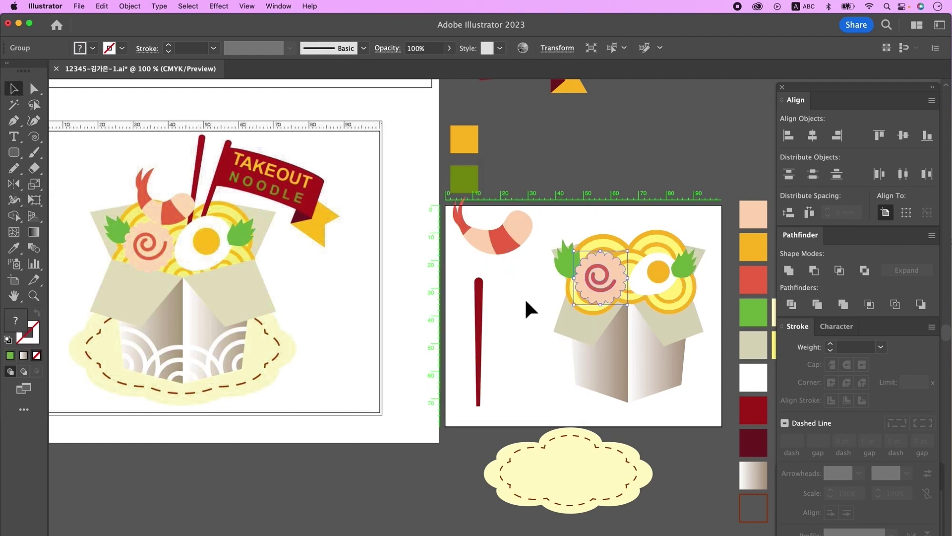
Step: Adjust the leaf by the fish cake and place the shrimp above the fish cake at the back of the box
click(576, 261)
drag(659, 278, 659, 280)
drag(616, 225, 620, 231)
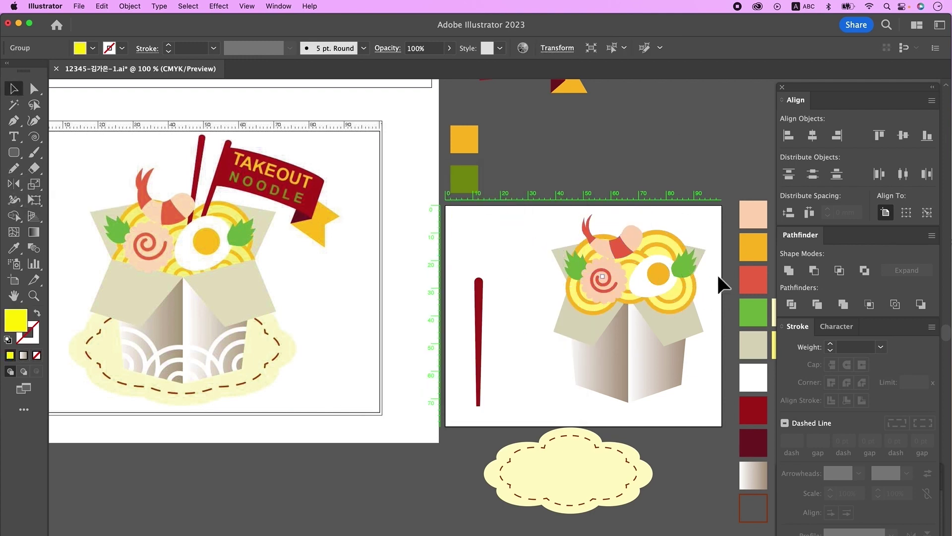
Step: Stand the chopstick upright in the middle of the box and arrange it behind the shrimp and noodles
click(670, 359)
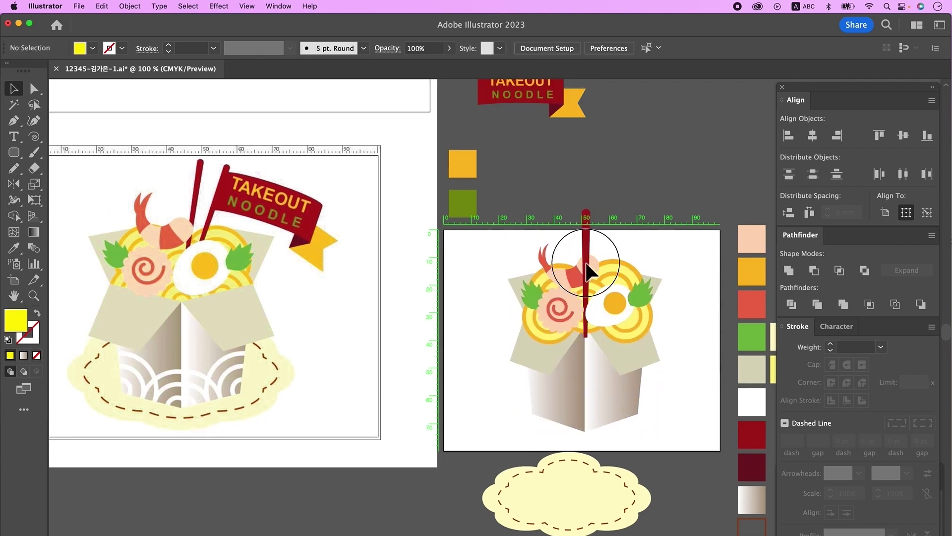
click(587, 262)
key(super+])
key(super+[)
drag(589, 215, 596, 228)
drag(597, 227, 596, 234)
Step: Shorten the box by nudging the lower anchor points of its two front panels upward
drag(506, 238, 692, 344)
key(a)
drag(516, 394, 677, 435)
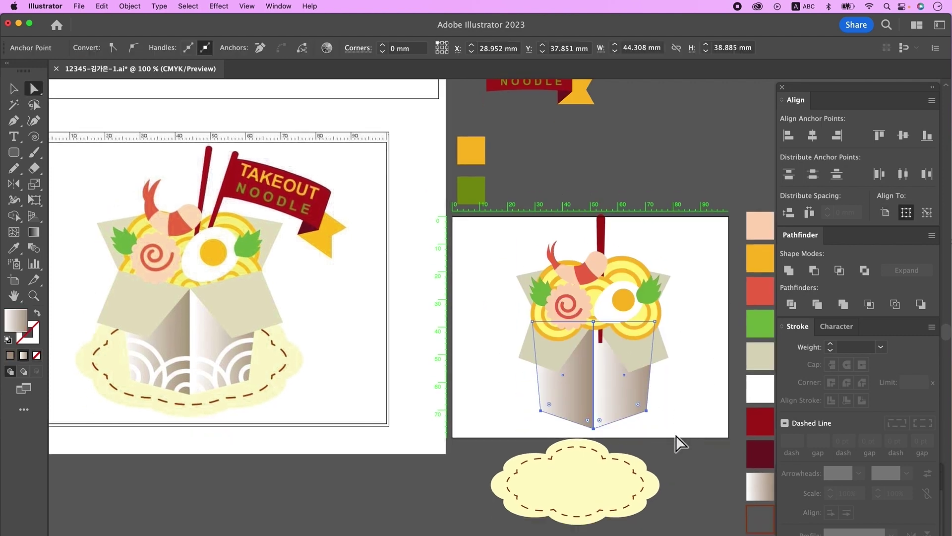
key(Up)
key(Up)
key(Up)
key(Up)
key(Up)
key(Up)
key(Up)
key(Down)
key(Down)
key(Down)
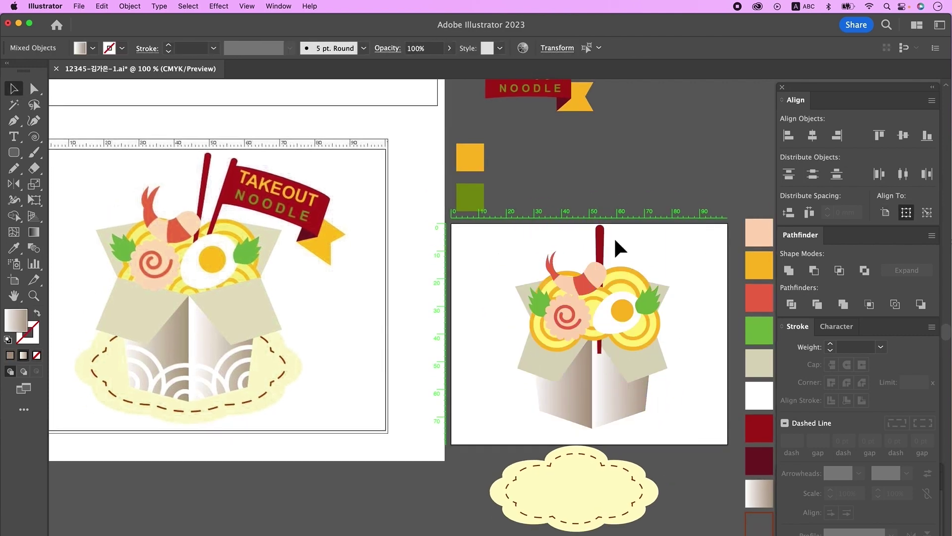
Step: Tilt the chopstick to the right and set a second, steeper chopstick beside it
click(602, 234)
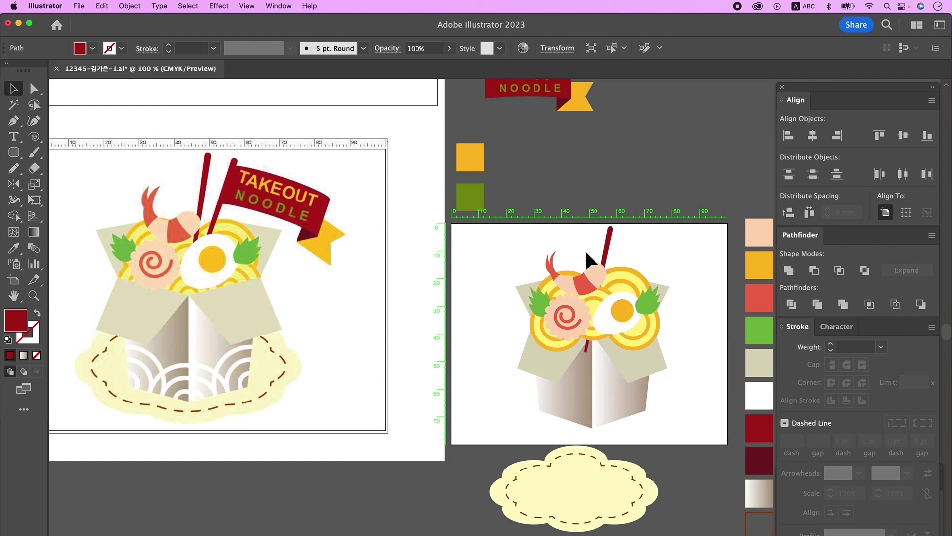
drag(638, 225, 610, 209)
drag(606, 365, 601, 366)
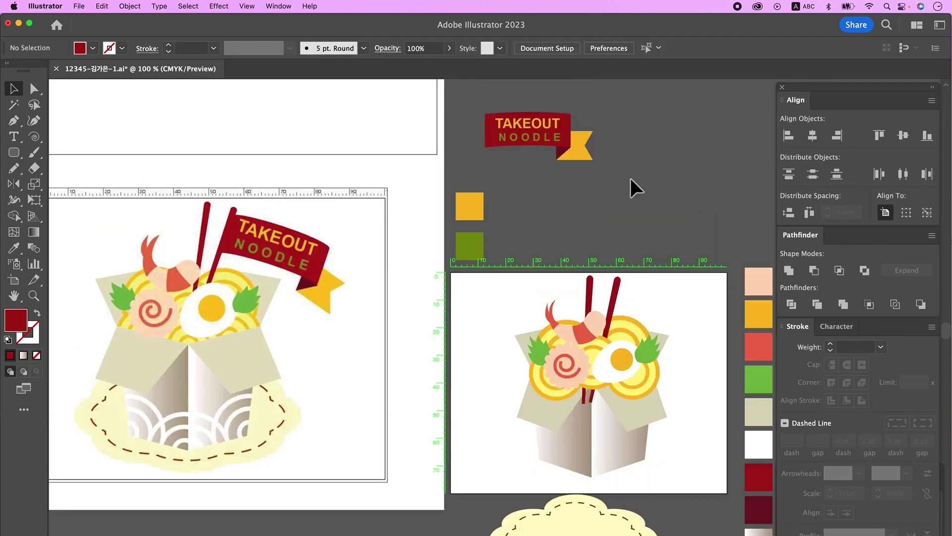
Step: Attach the TAKEOUT NOODLE flag to the right chopstick and rotate it to follow the stick's tilt
click(671, 222)
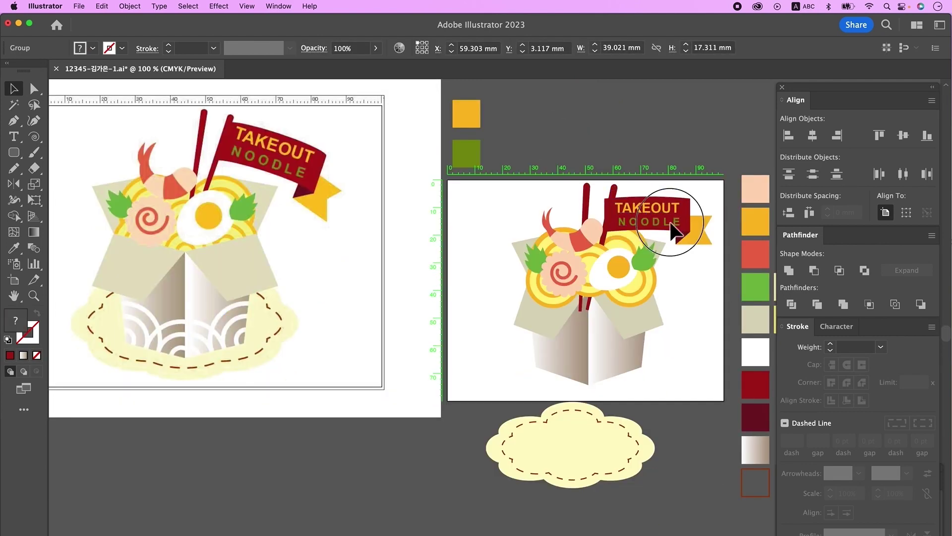
drag(720, 238, 710, 254)
key(Right)
key(Right)
key(Down)
key(super+shift+g)
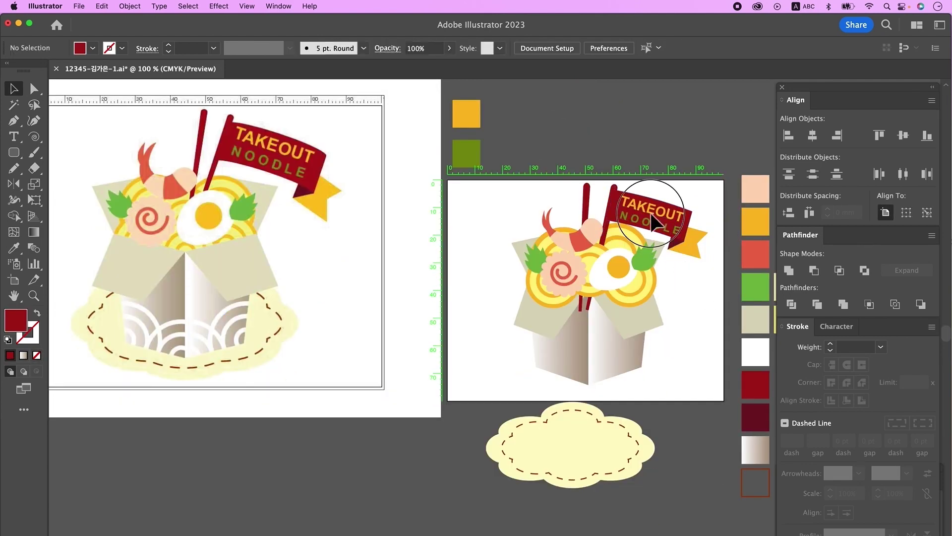
click(692, 238)
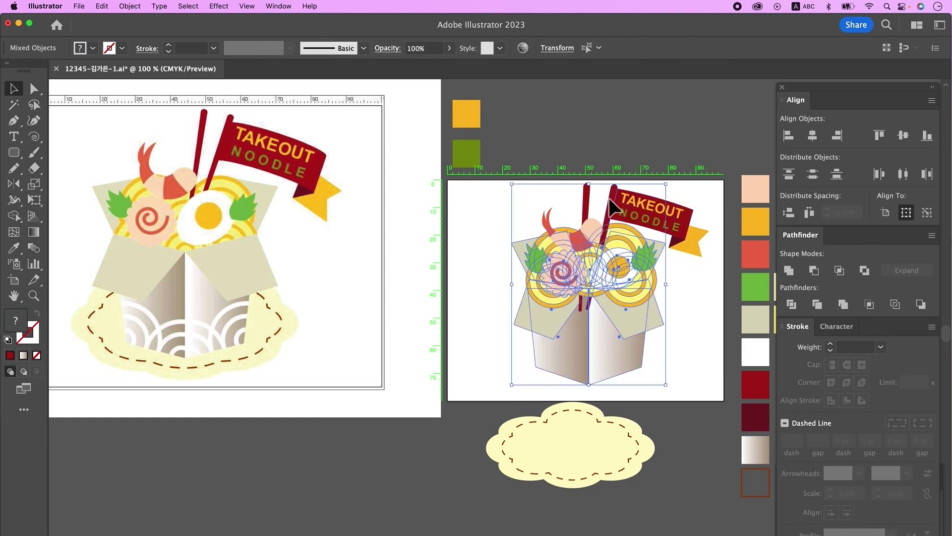
Step: Select the box's front flaps and panels and bring them in front of the noodles and chopsticks
click(683, 263)
scroll(562, 242, left, 2)
click(622, 311)
click(672, 380)
click(645, 358)
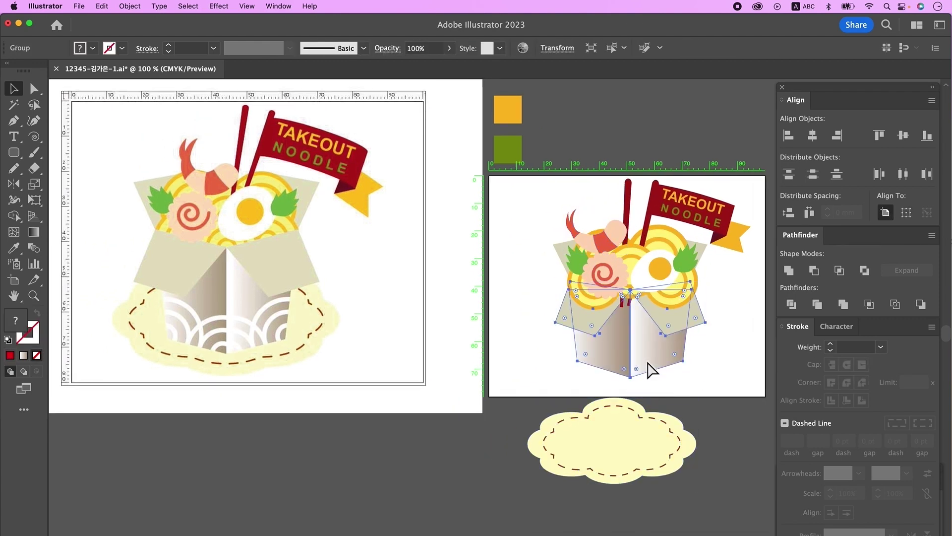
click(628, 278)
shift+click(637, 265)
Step: Fine-tune the positions of the noodles, egg, fish cake, shrimp and leaves inside the box opening
drag(630, 300, 630, 291)
click(660, 238)
drag(664, 229, 665, 234)
click(638, 233)
click(613, 240)
drag(626, 204, 629, 210)
drag(593, 238, 595, 237)
click(709, 291)
Step: Shift the box illustration left on the artboard and place the scalloped dashed label behind the box's lower part
scroll(709, 292, right, 1)
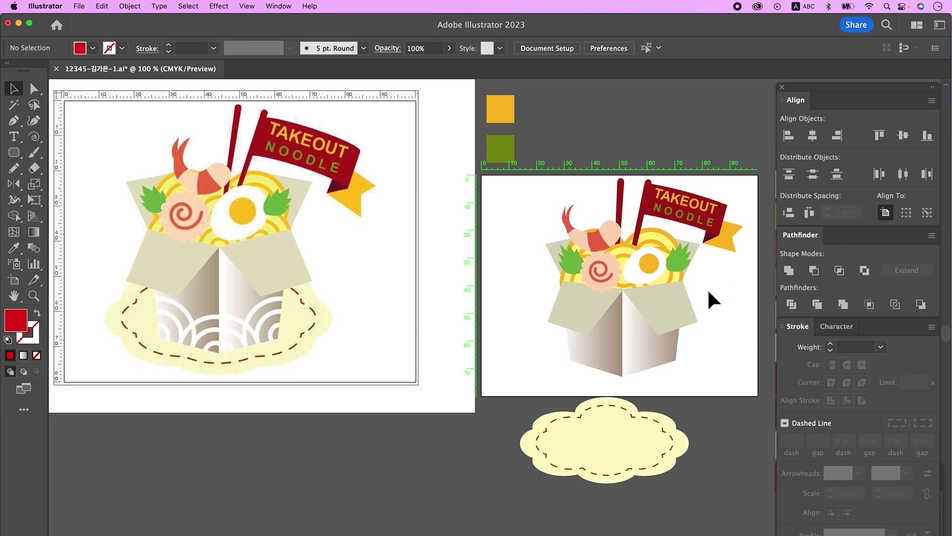
drag(555, 200, 695, 327)
drag(660, 320, 634, 324)
drag(633, 445, 623, 356)
click(696, 375)
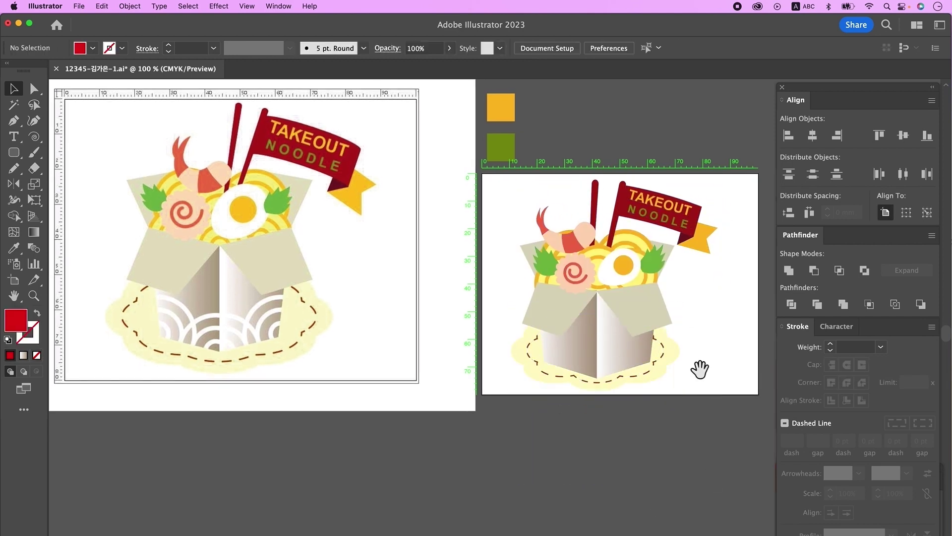
Step: Select the box parts and scale the box down slightly against the label
scroll(696, 375, up, 1)
drag(500, 257, 600, 380)
shift+click(629, 221)
shift+click(647, 224)
key(super+shift+a)
scroll(678, 411, right, 1)
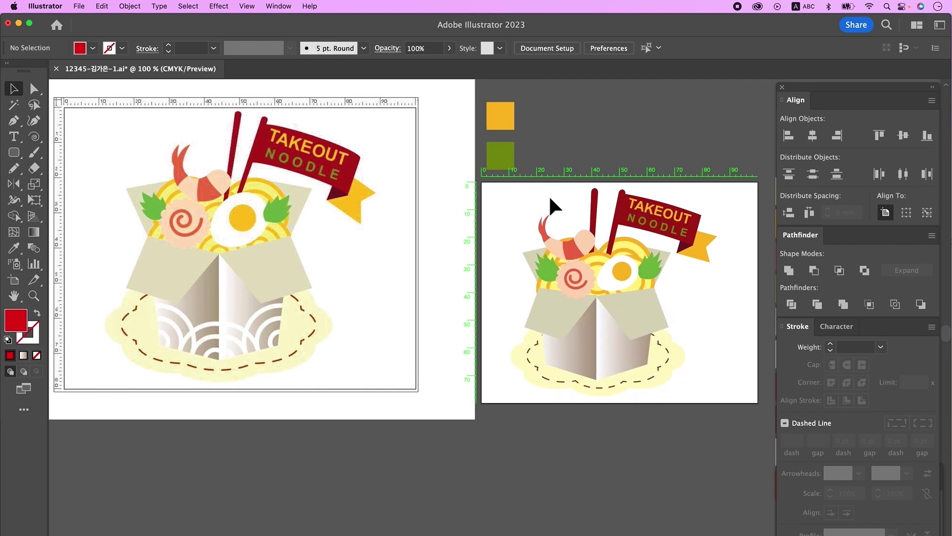
Step: Nudge the box illustration right without the label, and readjust the shrimp above the fish cake
drag(549, 198, 676, 357)
shift+click(676, 357)
key(Right)
key(Right)
key(Right)
key(Right)
click(603, 490)
drag(569, 292, 570, 291)
click(618, 440)
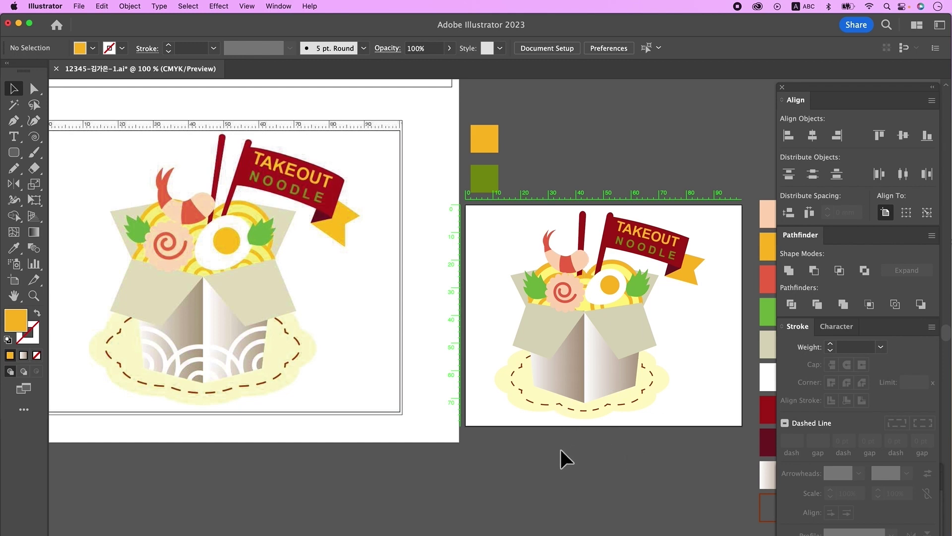
Step: Draw a circle about 22.3 mm wide with no fill and the default stroke to the right of the box
drag(14, 153, 64, 185)
click(8, 339)
click(37, 356)
drag(672, 311, 734, 372)
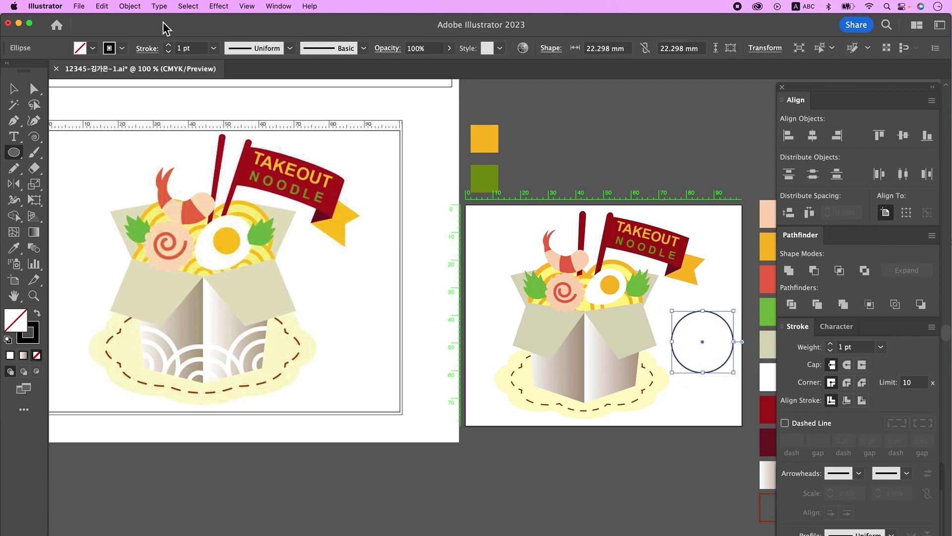
Step: Set the circle's stroke to 5 pt and add two concentric smaller copies about 14.1 mm and 7 mm wide
click(169, 44)
click(169, 44)
click(170, 44)
click(169, 44)
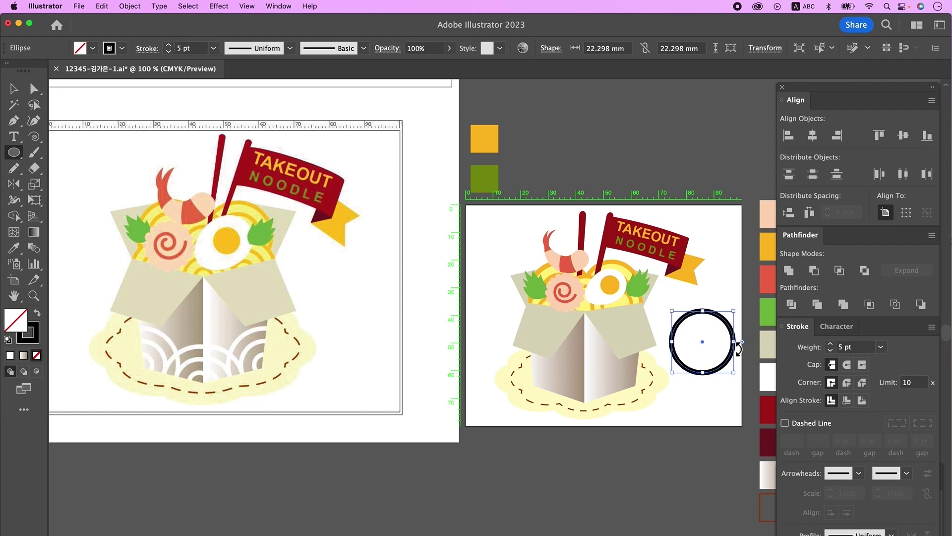
drag(740, 345, 728, 344)
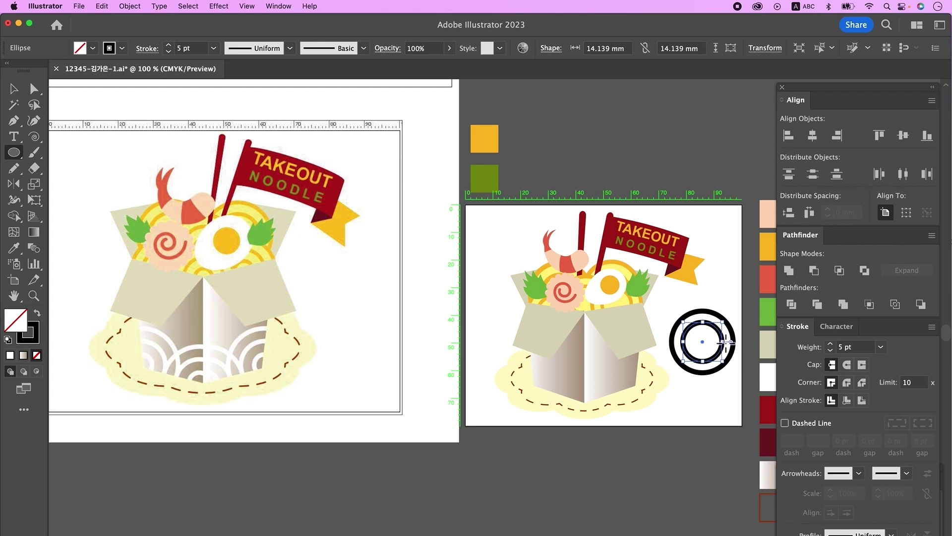
drag(729, 344, 717, 344)
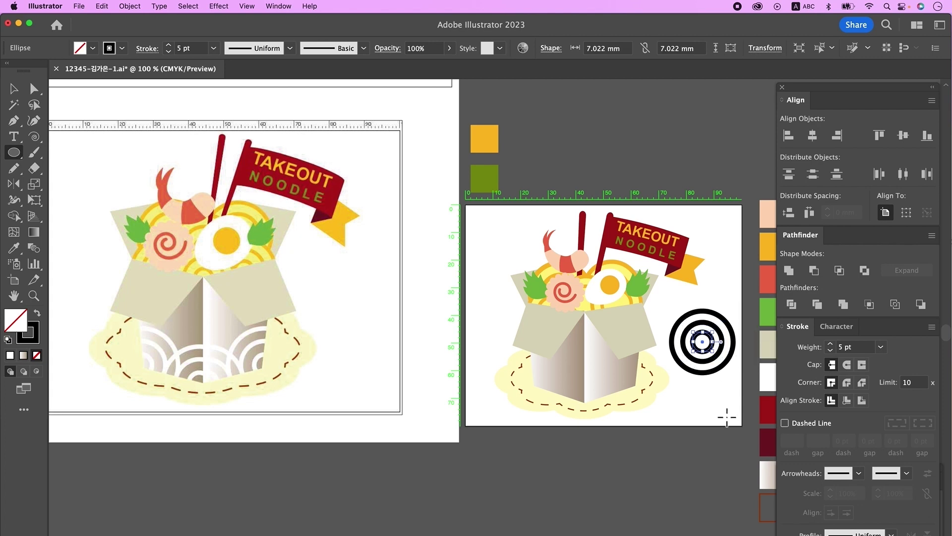
Step: Expand the three concentric circles' strokes into filled shapes and color them with the white swatch
click(14, 88)
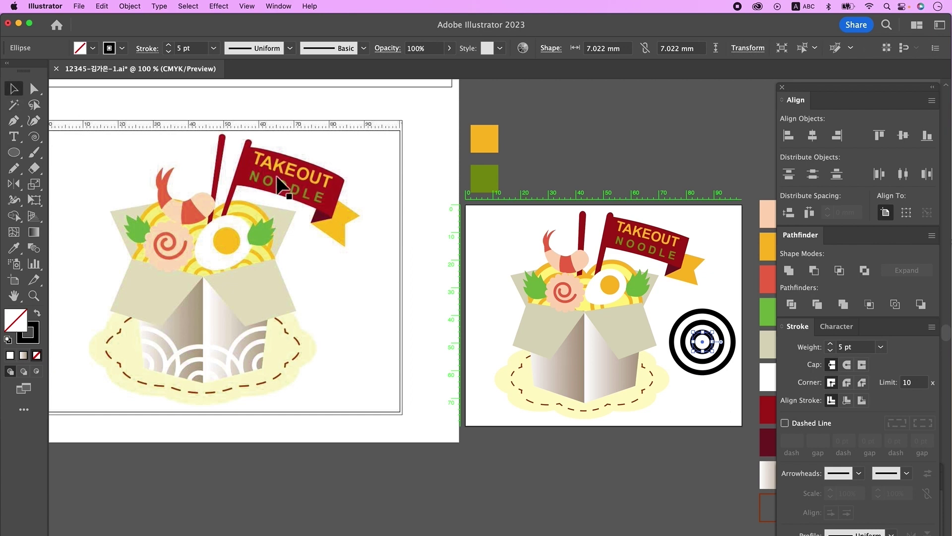
drag(687, 379, 740, 328)
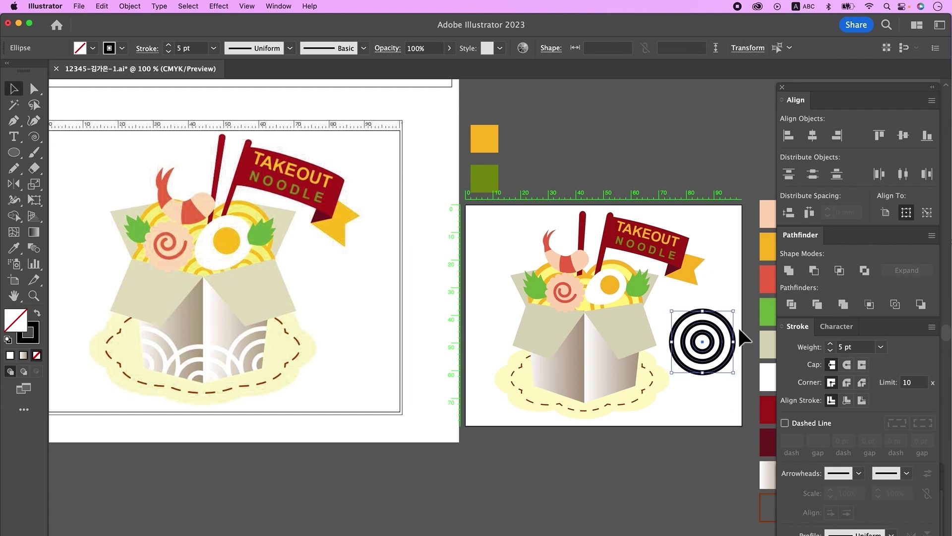
click(130, 6)
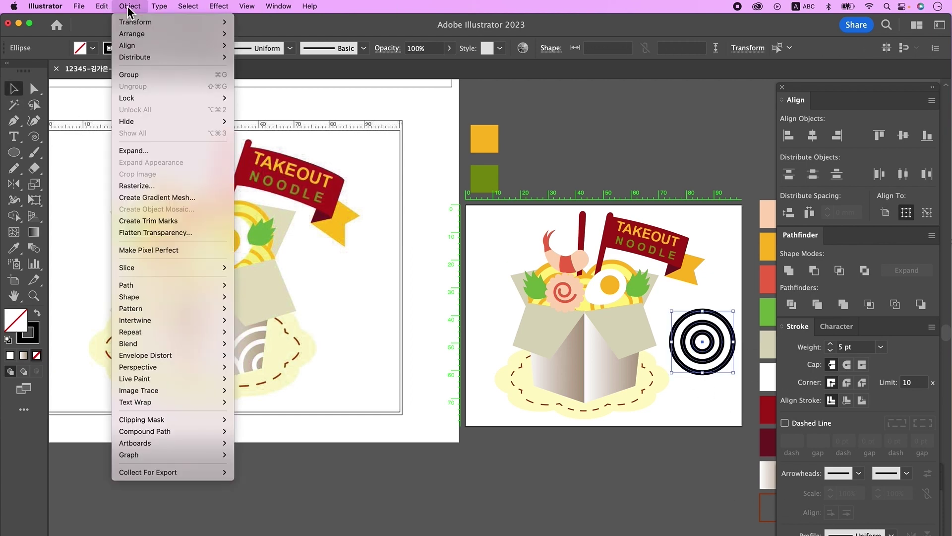
click(139, 151)
click(582, 434)
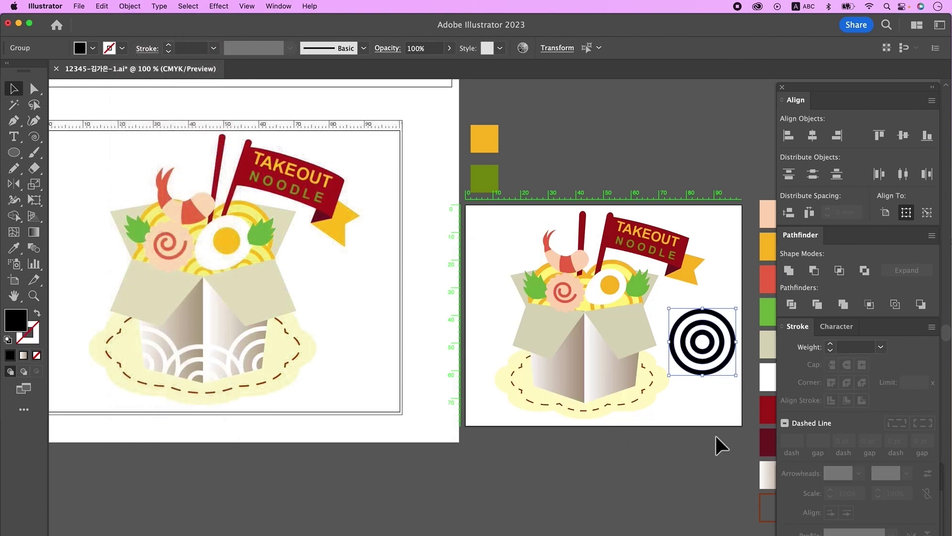
key(i)
click(766, 376)
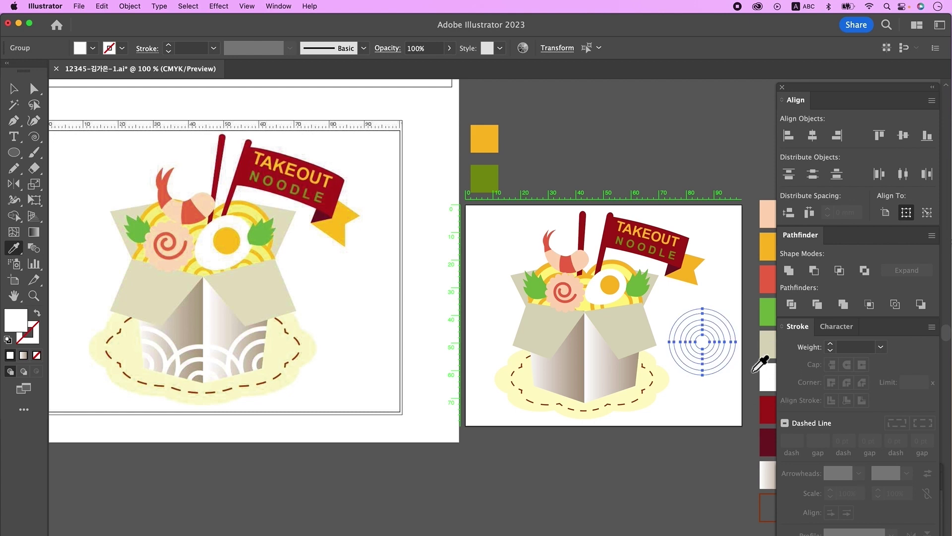
Step: Place three overlapping copies of the white concentric rings side by side across the bottom of the box
key(v)
drag(703, 343, 542, 397)
click(705, 365)
drag(542, 397, 639, 391)
click(648, 445)
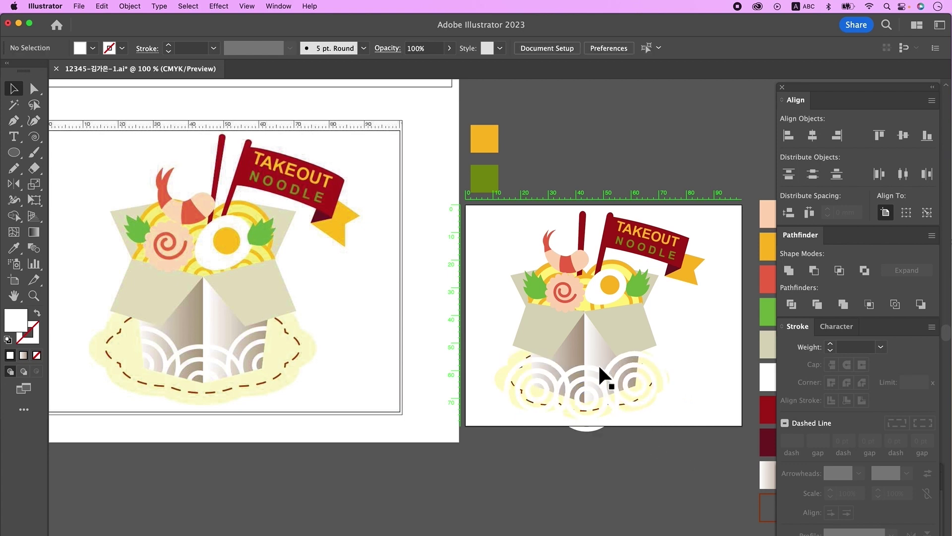
Step: Group the three sets of white rings into one pattern
click(554, 387)
shift+click(597, 380)
shift+click(633, 372)
right_click(627, 374)
click(662, 497)
Step: Duplicate the two gradient front faces of the box in place and bring the copies to the front
click(575, 348)
shift+click(593, 349)
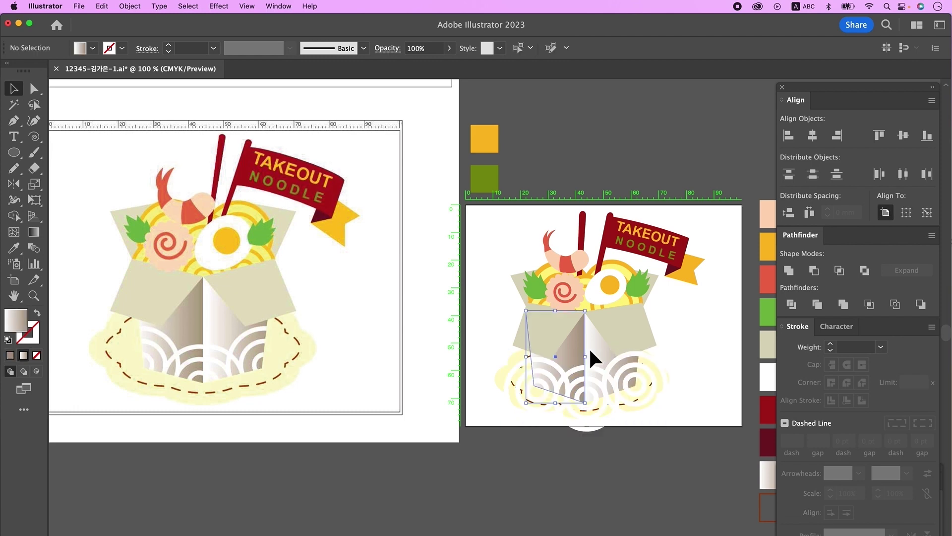
click(593, 347)
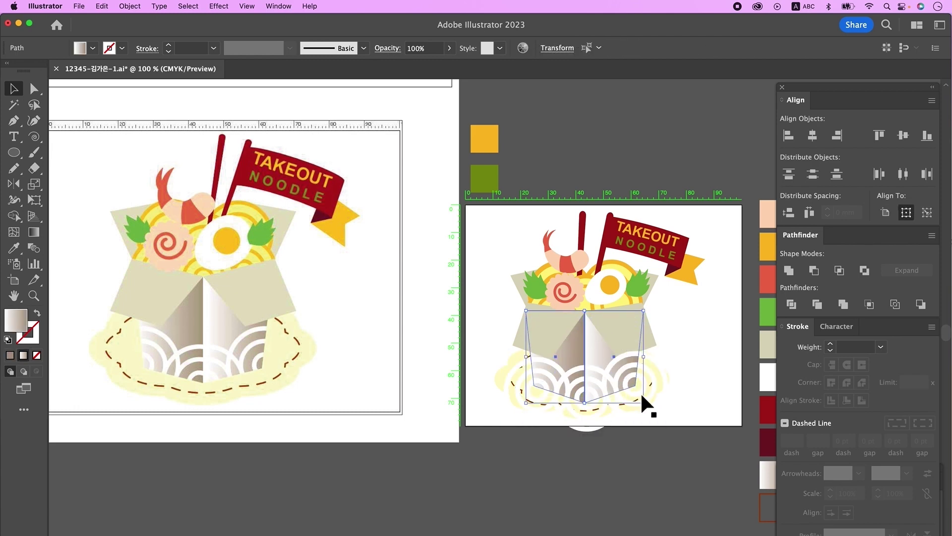
key(super+c)
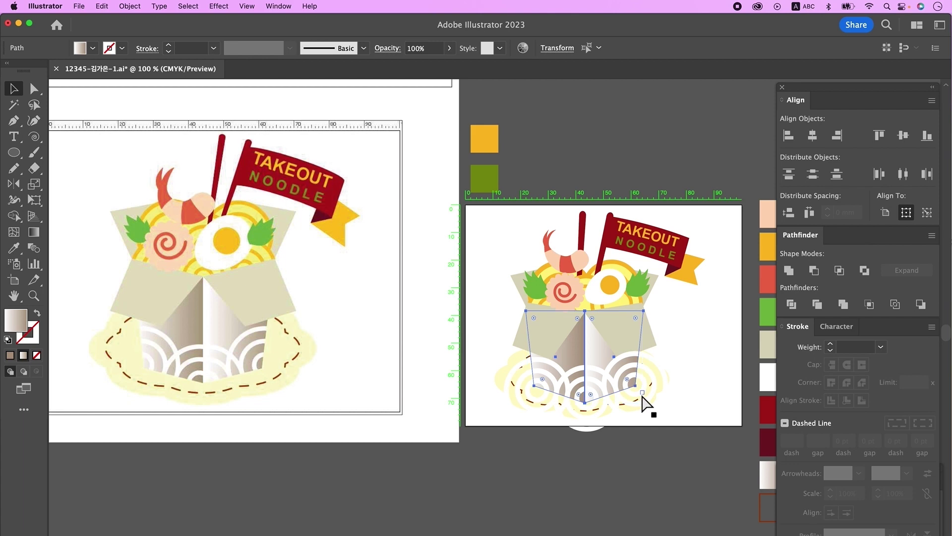
key(super+f)
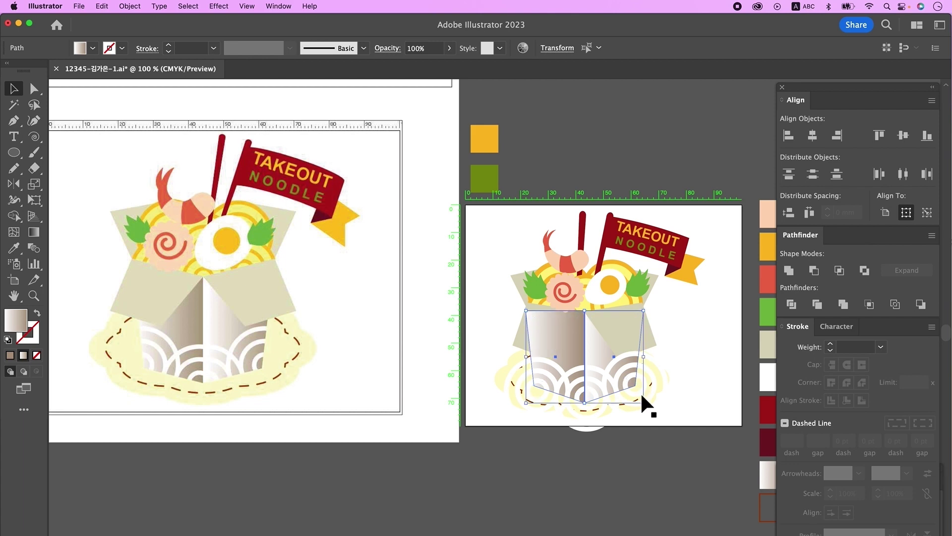
key(super)
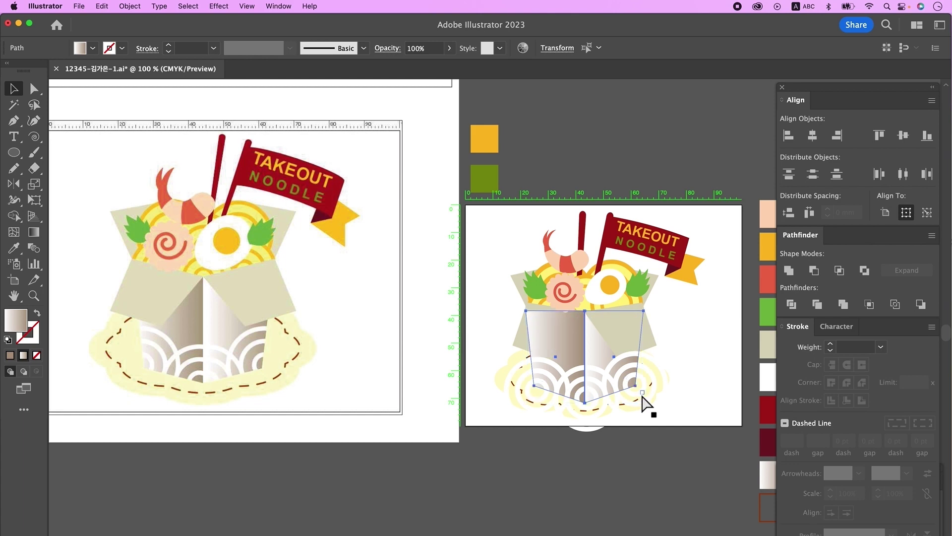
key(super+shift+bracketright)
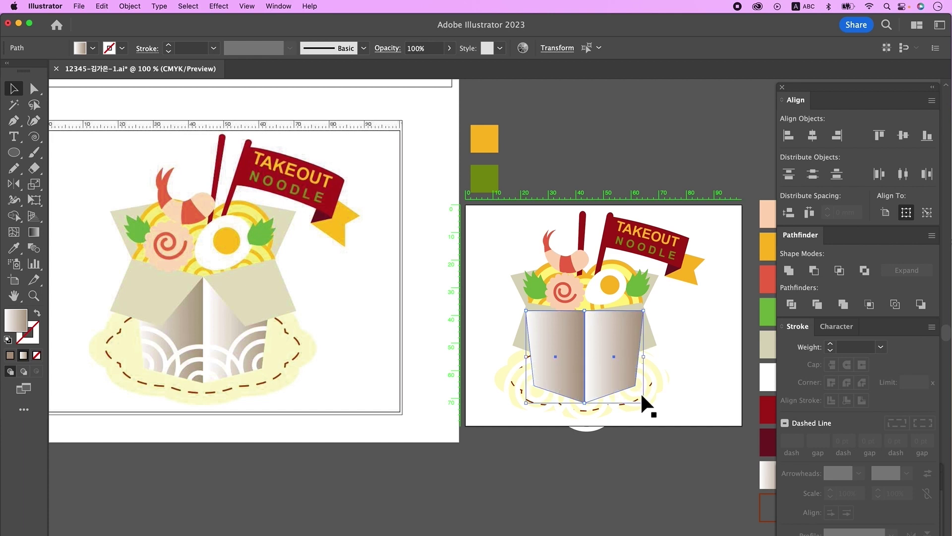
right_click(617, 337)
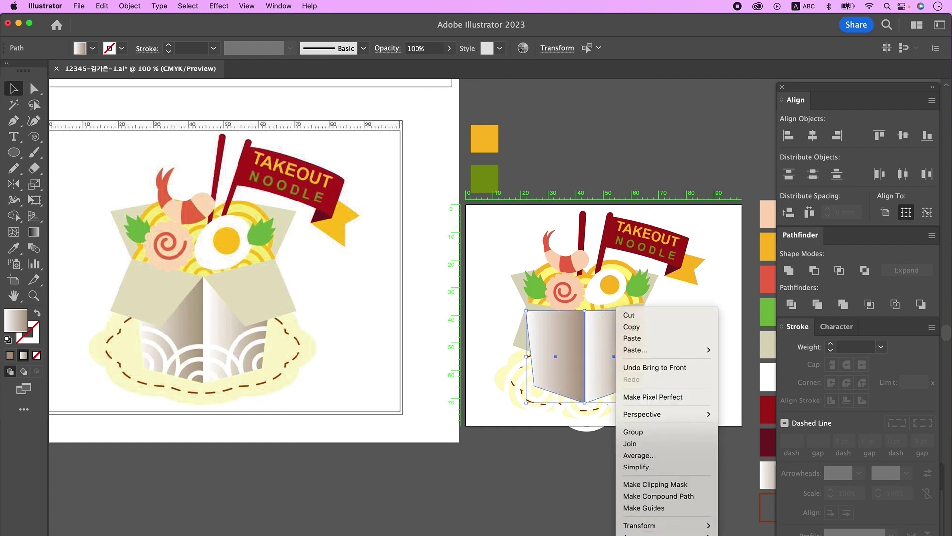
mouse_move(644, 533)
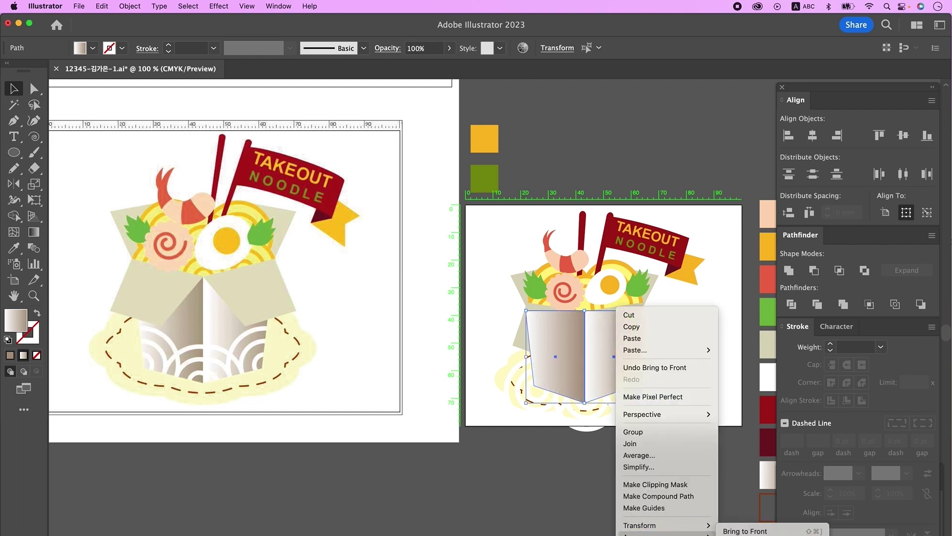
click(749, 531)
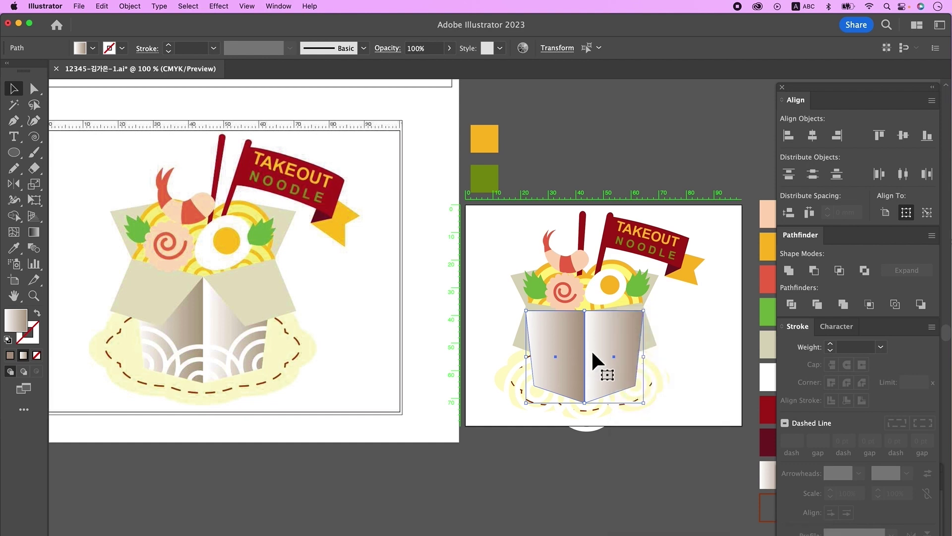
Step: Unite the copied box faces into one shape and use it as a clipping mask for the ring pattern
click(789, 271)
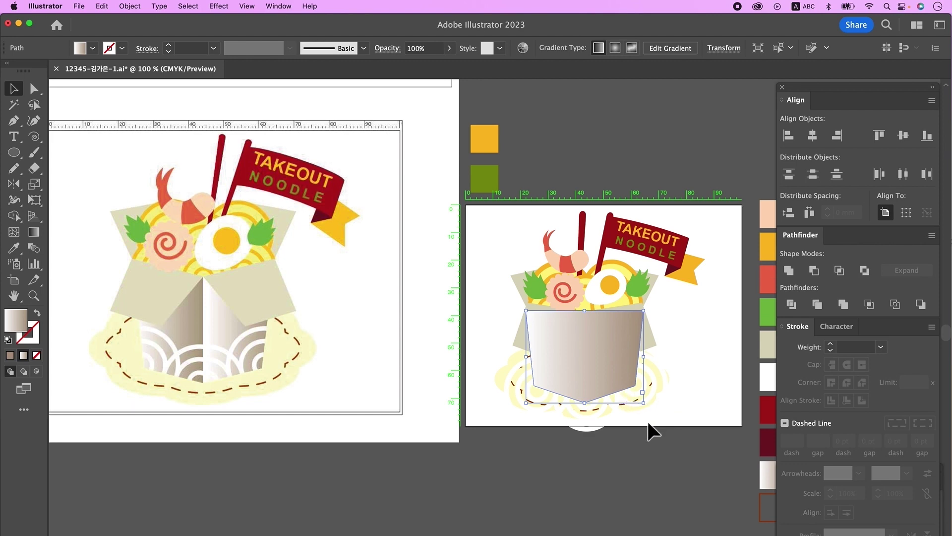
shift+click(617, 412)
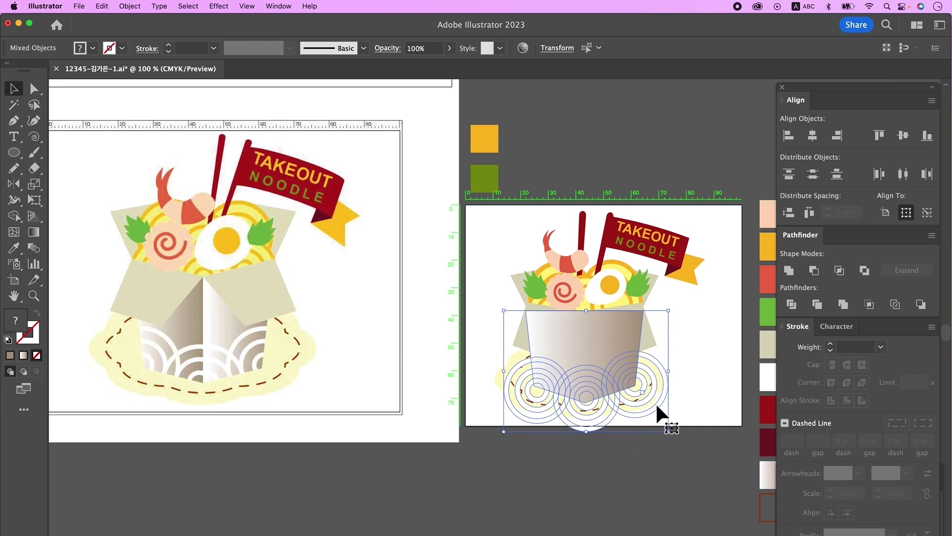
right_click(619, 350)
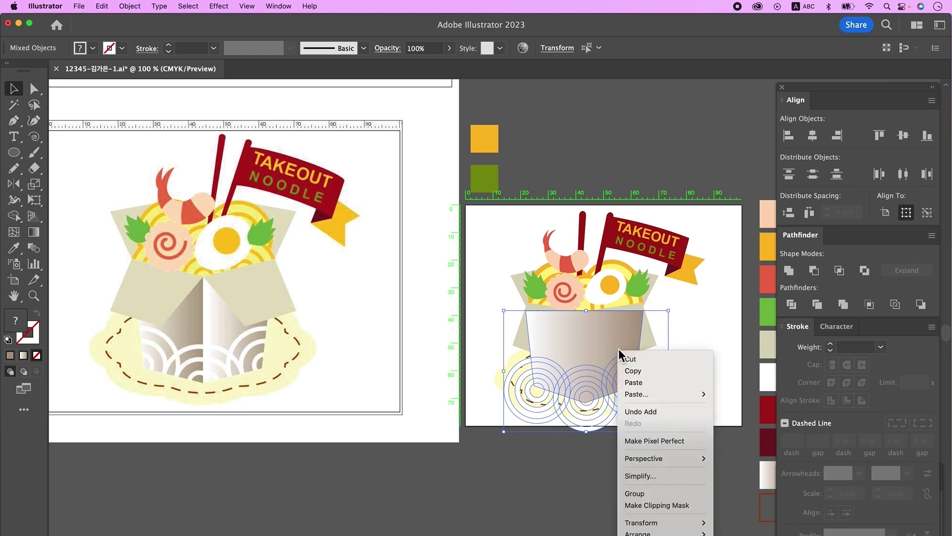
click(670, 505)
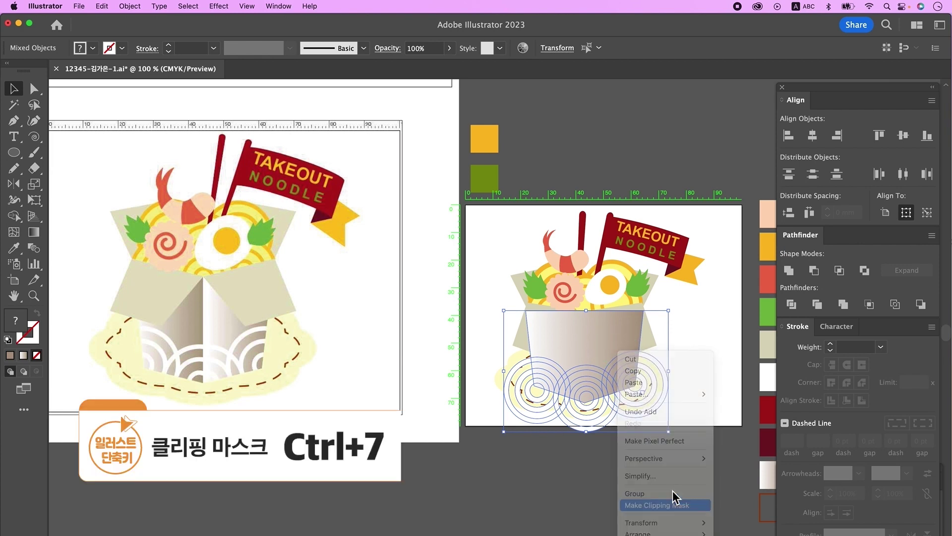
click(707, 380)
Step: Bring the two front box flaps and the fish cake in front of the masked ring pattern
click(556, 328)
shift+click(610, 328)
shift+click(560, 284)
key(super+shift+])
Step: Shorten the two front flaps slightly from their lower edge and move the right green leaf a little to the left
click(555, 322)
shift+click(627, 336)
drag(585, 359, 585, 355)
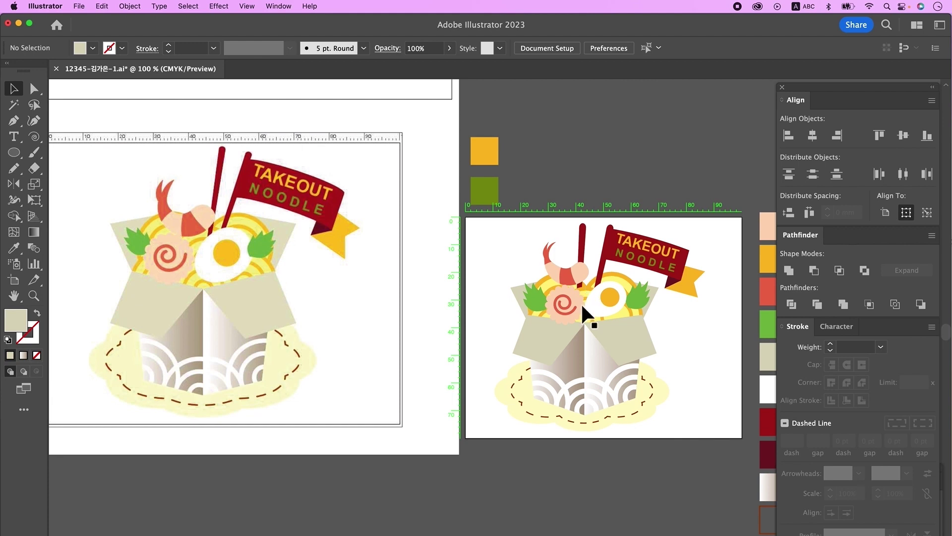
scroll(698, 355, down, 1)
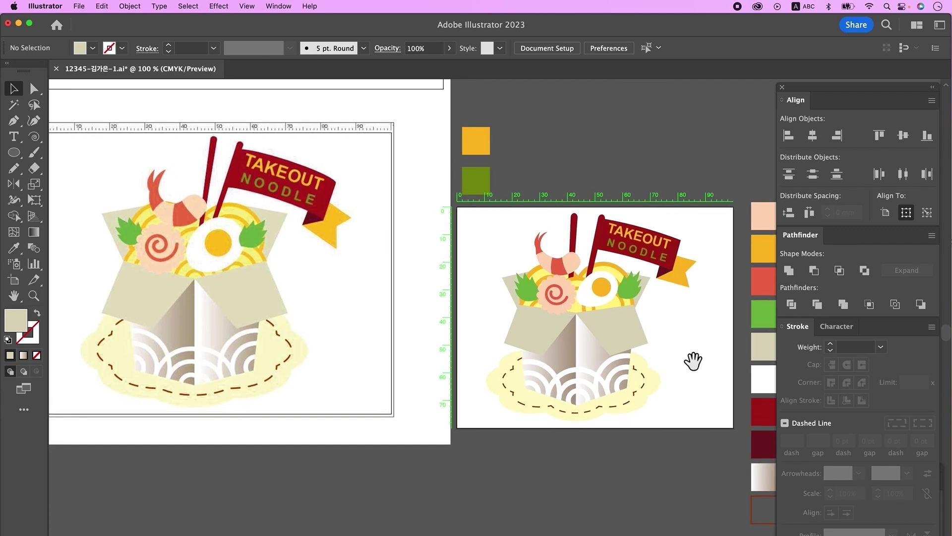
drag(584, 360, 584, 356)
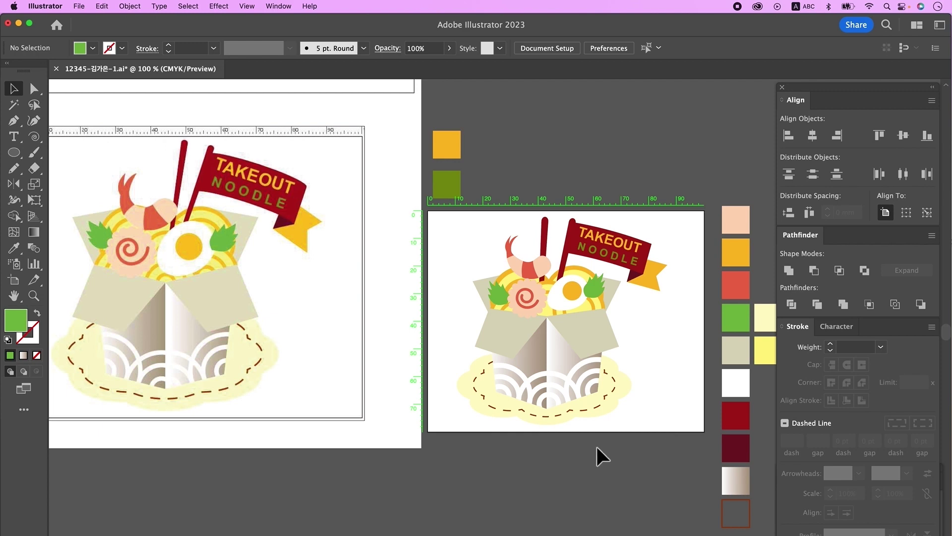
Step: Save the finished TAKEOUT NOODLE illustration
scroll(652, 461, right, 1)
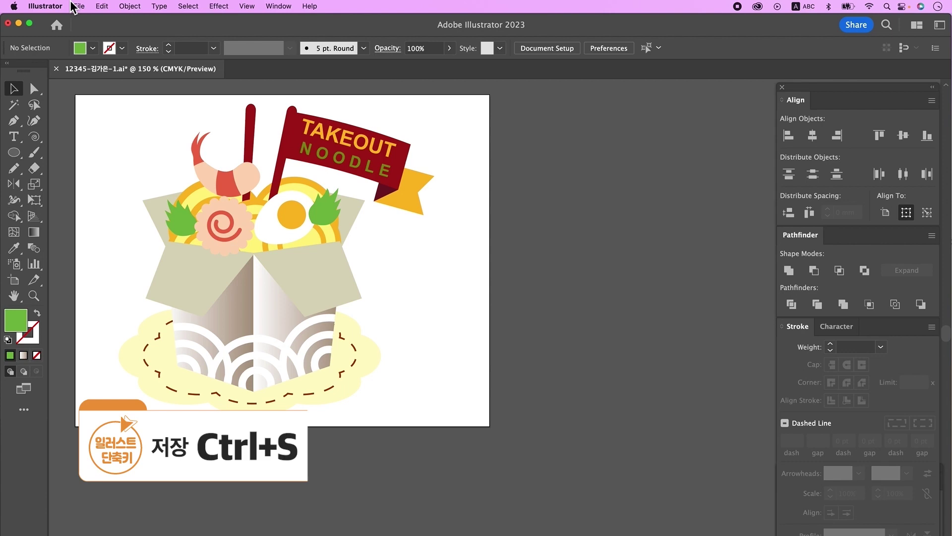
click(74, 6)
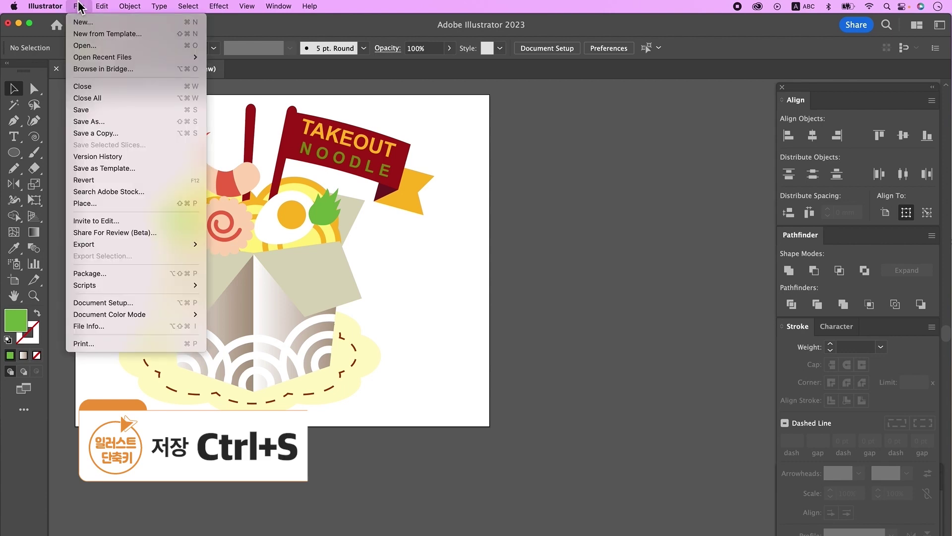
click(101, 111)
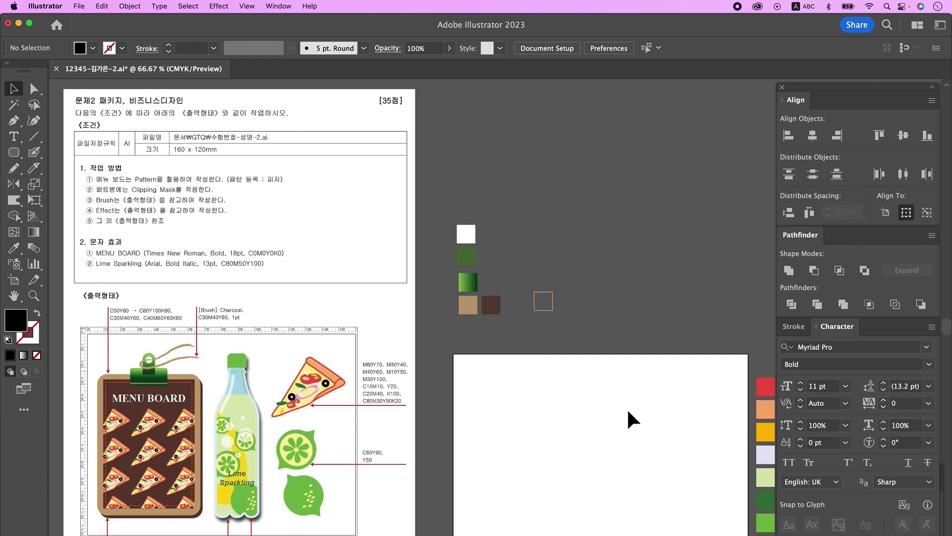
Step: Show the video rulers along the edges of the second question's empty artboard
click(247, 6)
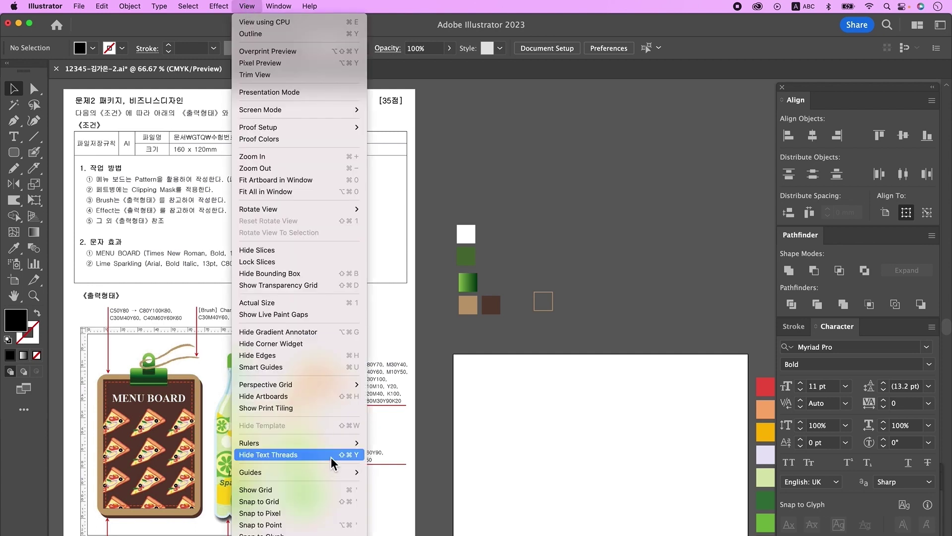
mouse_move(347, 442)
click(410, 472)
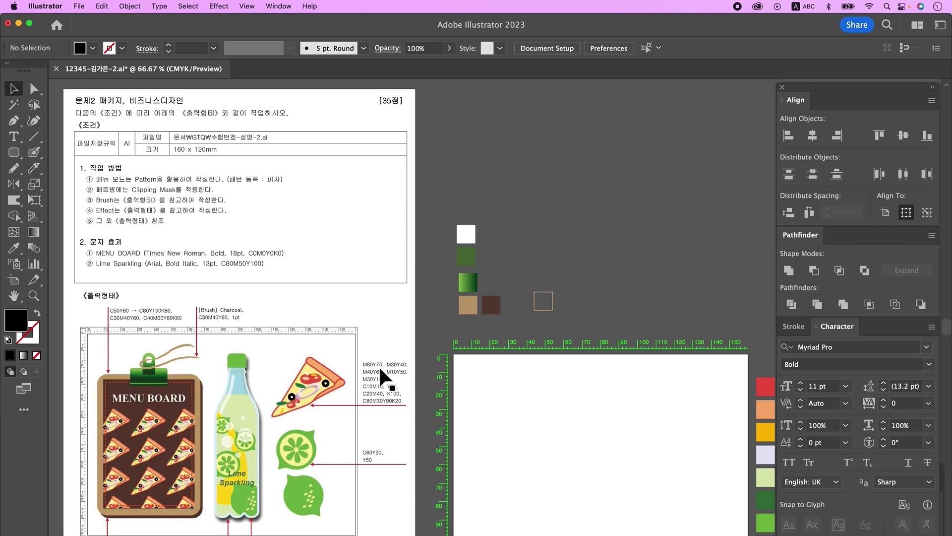
Step: Add the text "MENU BOARD" on the canvas above the artboard, beside the color swatches
click(14, 136)
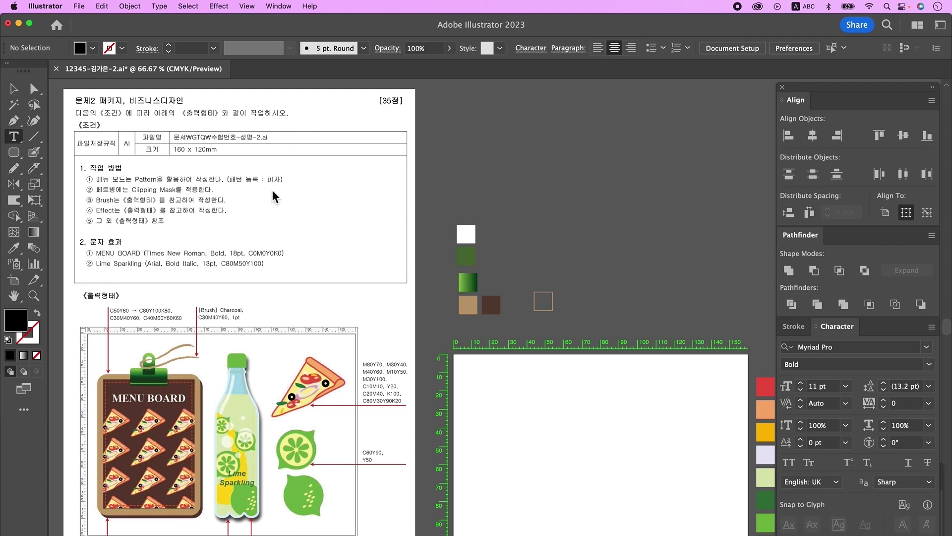
click(535, 222)
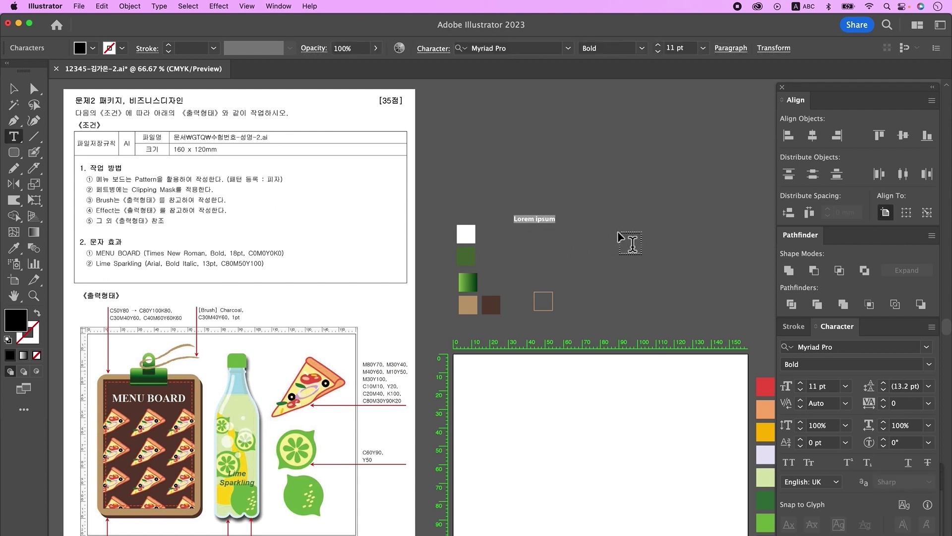
text(MENU BOARD)
key(Escape)
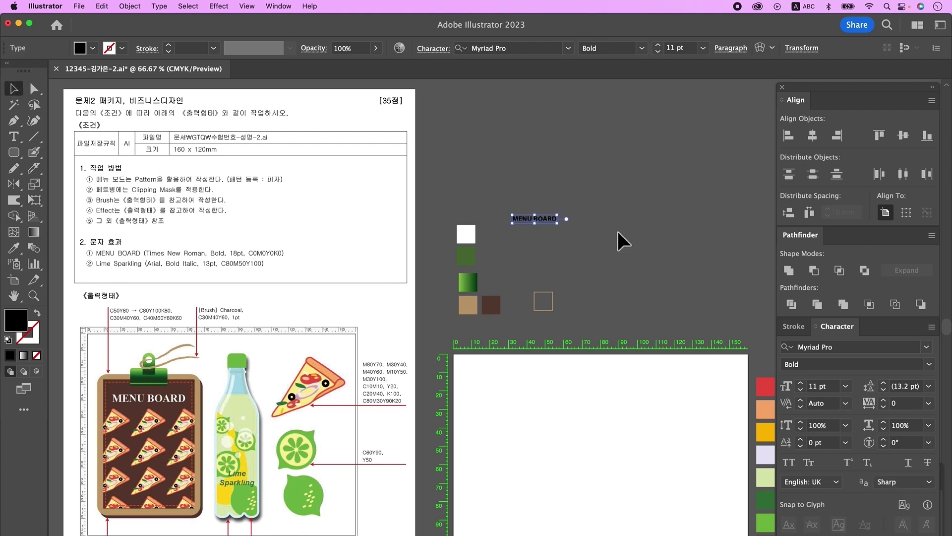
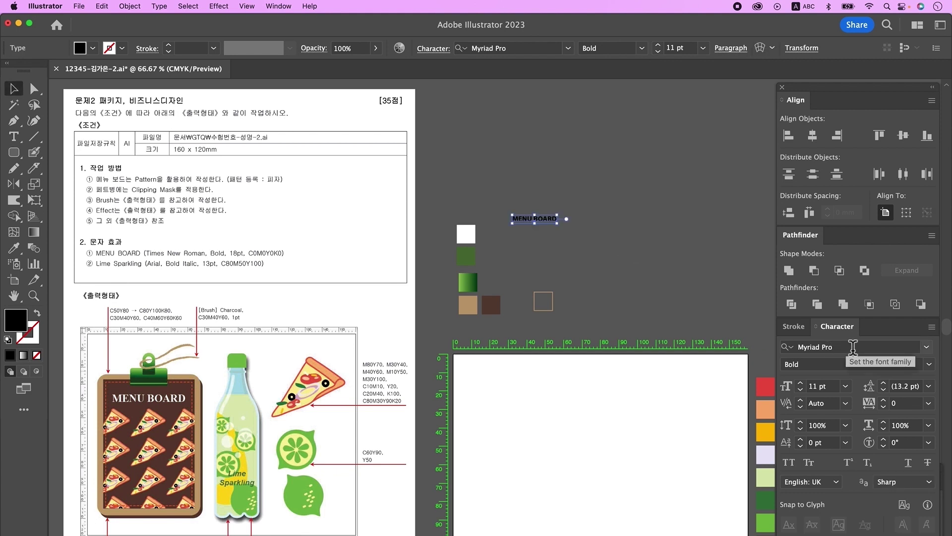
Step: Format the MENU BOARD text in Times New Roman at 18 pt and color it with the white swatch
click(852, 347)
text(Times New Roman)
key(Return)
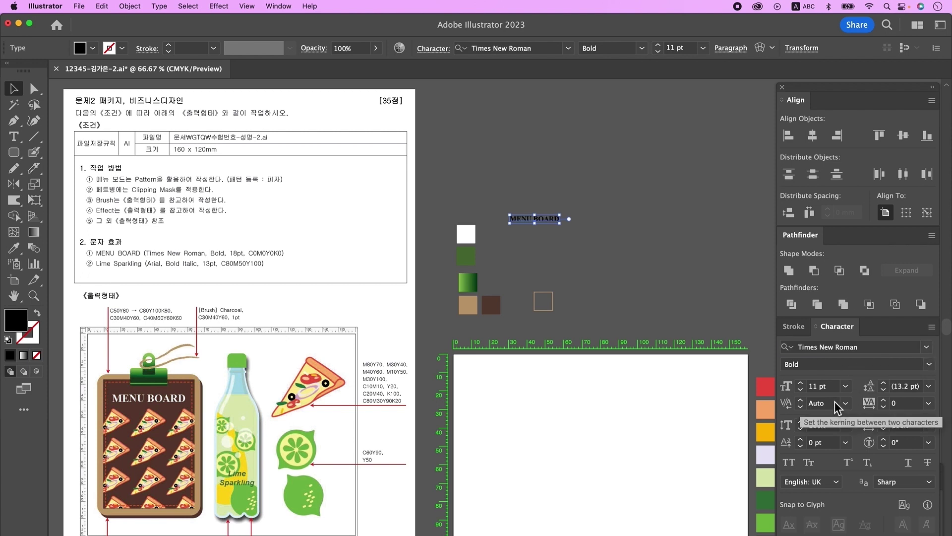
click(821, 385)
text(18)
key(Return)
click(19, 249)
click(465, 232)
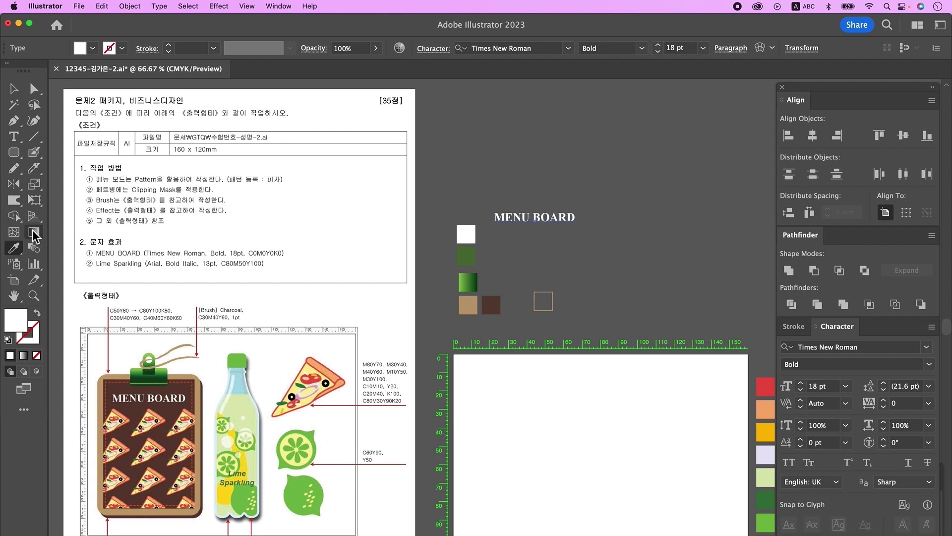
Step: Add the two-line text "Lime Sparkling" below MENU BOARD, with the break after "Lime"
click(16, 139)
click(481, 238)
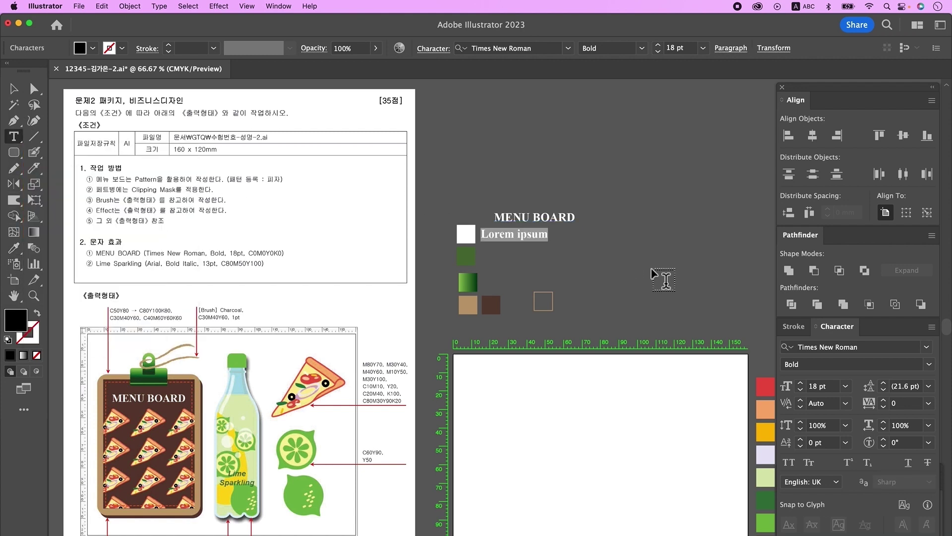
text(Lime)
key(Return)
text(Sparkling)
key(Escape)
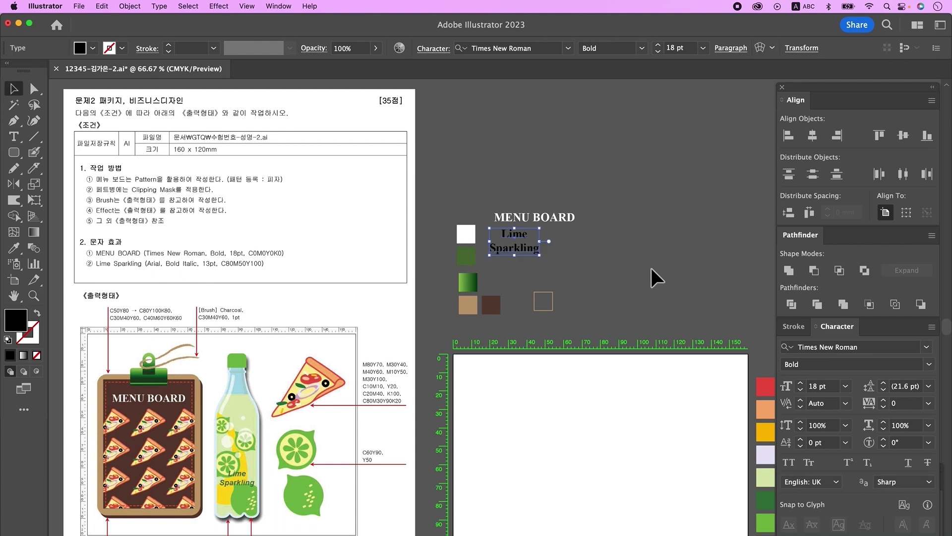
Step: Format the Lime Sparkling text in Arial Bold Italic at 13 pt and color it with the dark green swatch
click(738, 49)
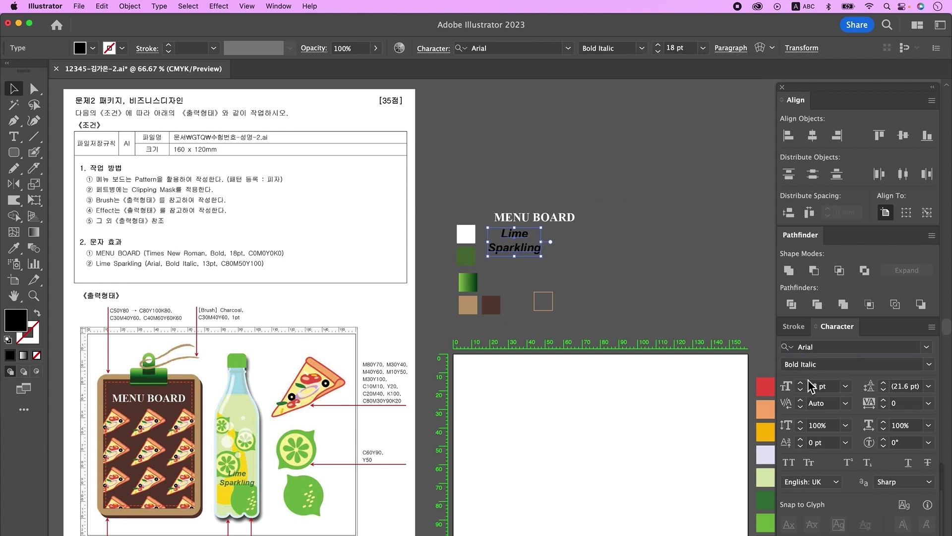
click(813, 387)
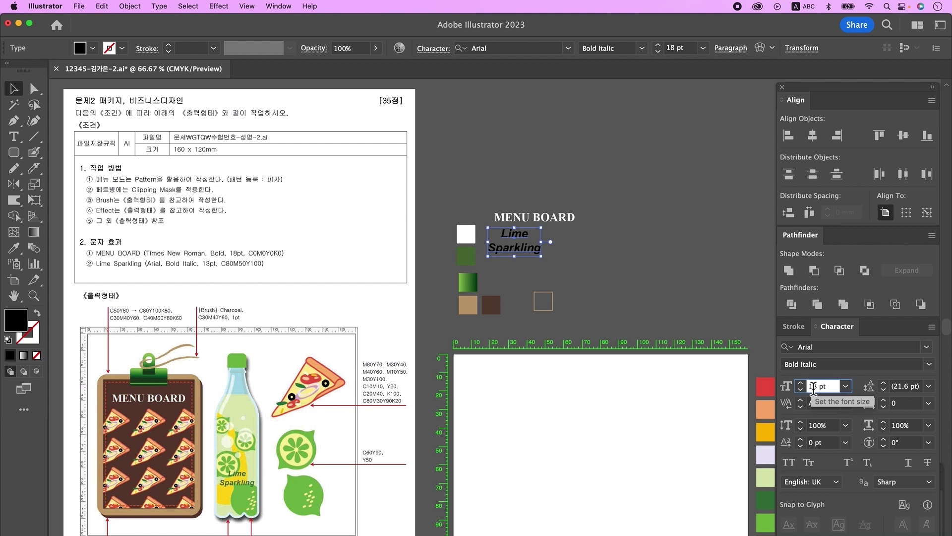
text(13)
key(Return)
click(14, 248)
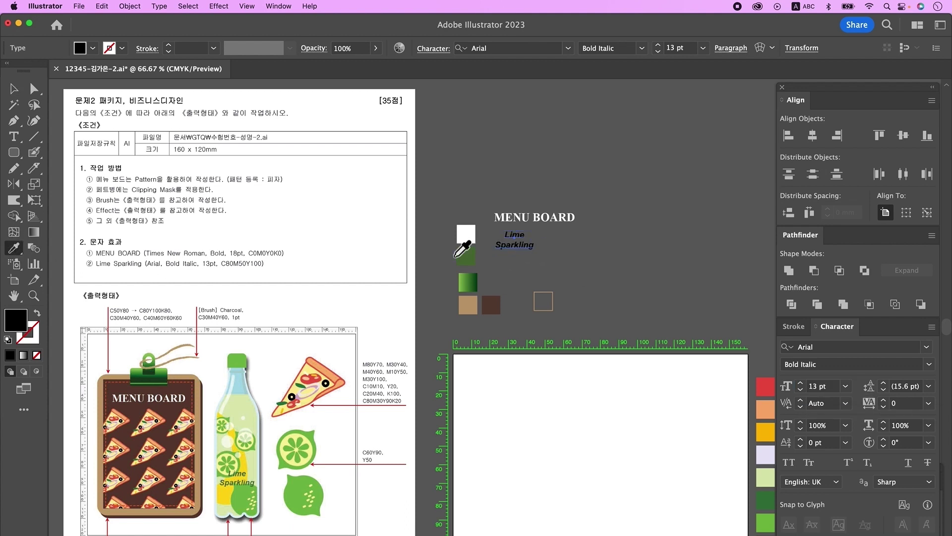
click(467, 258)
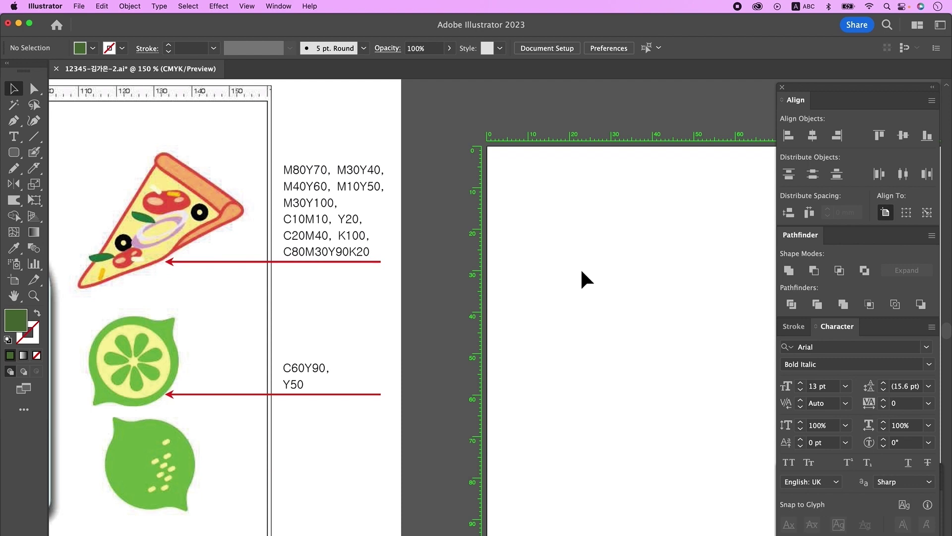
Step: Draw the closed outline of the pizza slice with the Pen tool in the artboard's upper-left area, with a curved lower tip
click(13, 121)
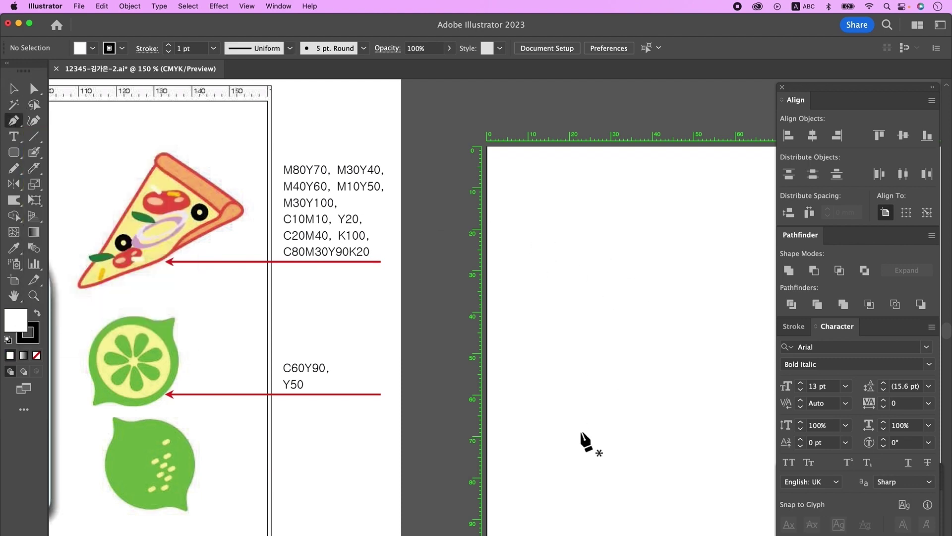
click(588, 197)
drag(530, 280, 576, 300)
drag(596, 287, 613, 275)
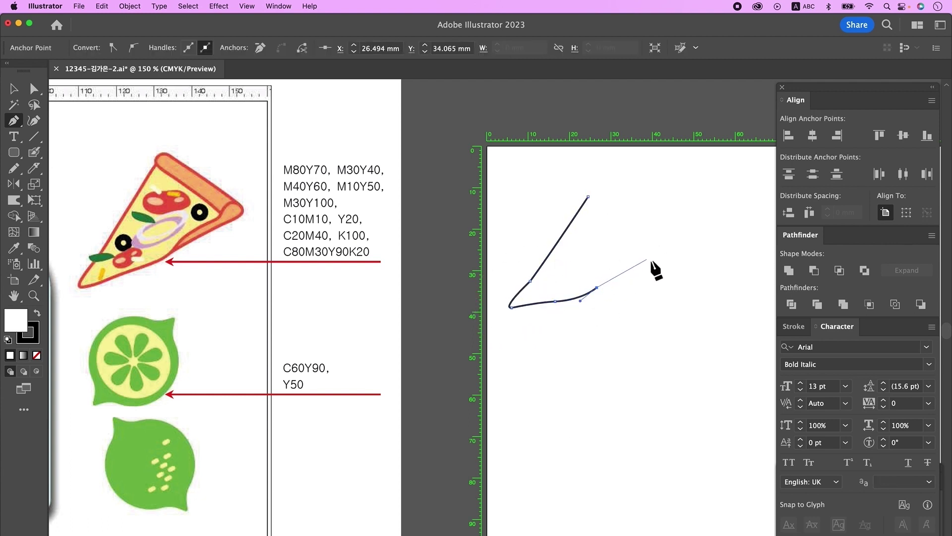
click(667, 253)
click(586, 196)
super+click(610, 304)
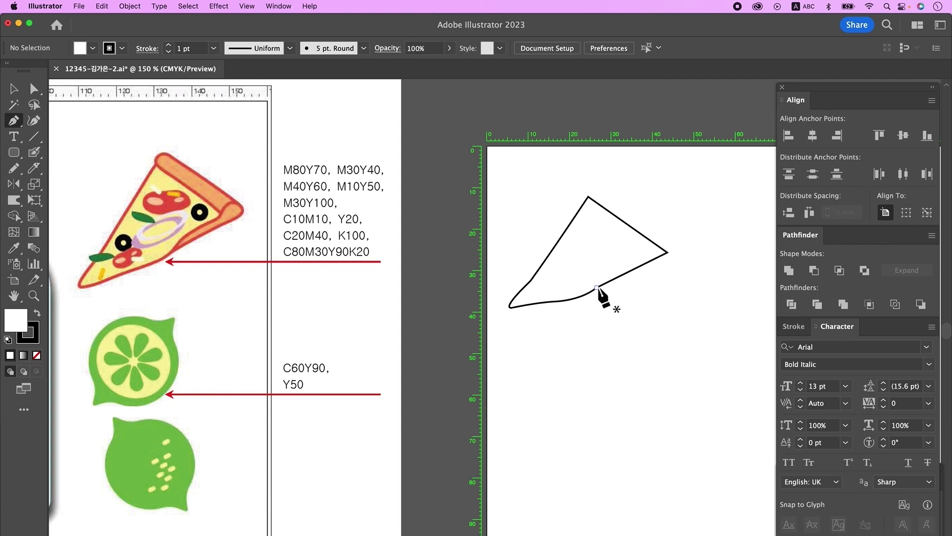
Step: Draw the side crust along the slice's lower-right edge with the Pen tool and tuck the slice's corner point beneath it
click(597, 288)
drag(609, 272, 685, 240)
click(649, 250)
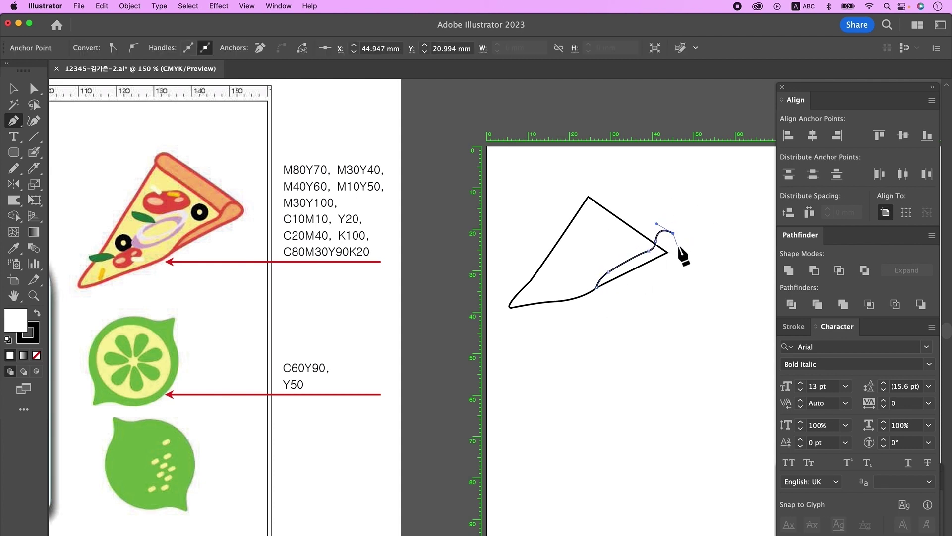
super+click(612, 298)
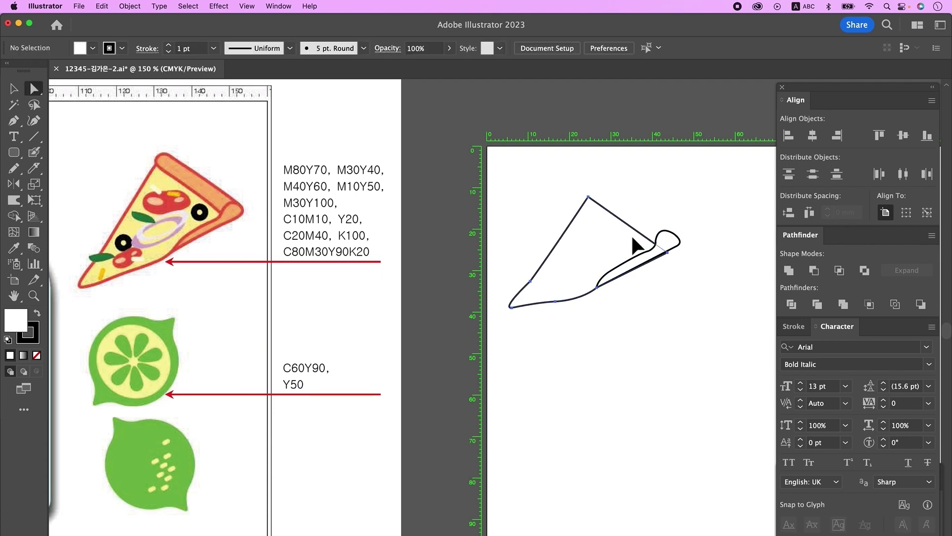
click(668, 251)
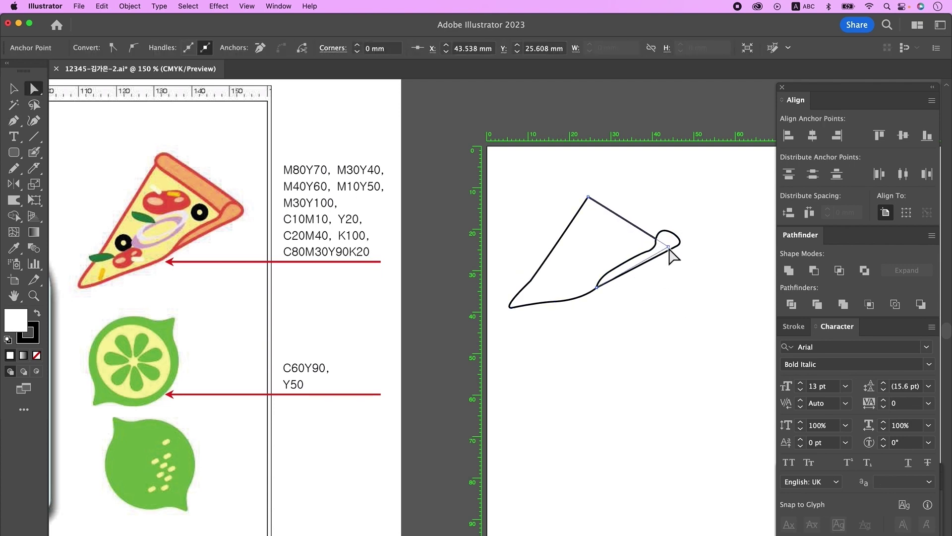
Step: Add a slanted rounded rectangle as the crust along the pizza slice's upper-right edge
click(13, 151)
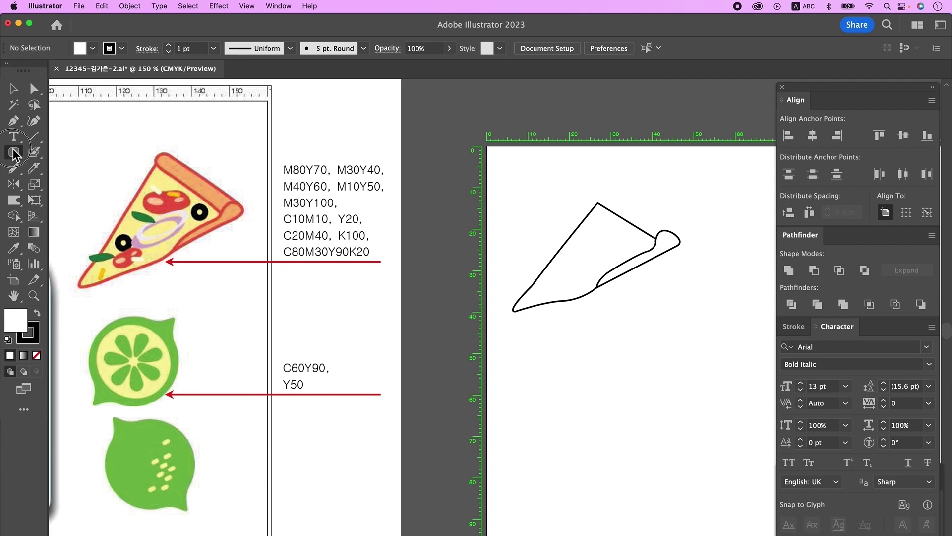
drag(14, 153, 81, 169)
drag(511, 212, 533, 301)
key(v)
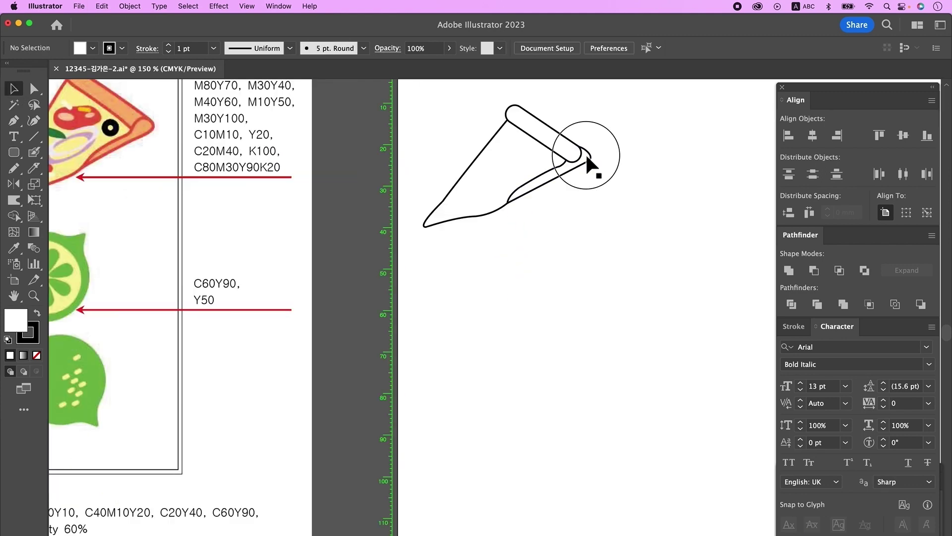
Step: Bring the side crust shape to the front so it overlaps the end of the upper crust
click(585, 153)
right_click(590, 157)
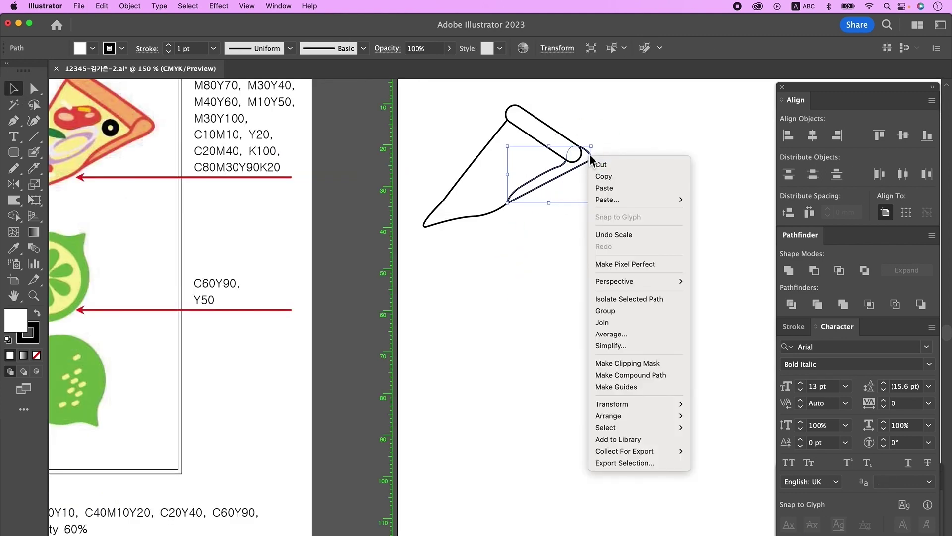
mouse_move(681, 428)
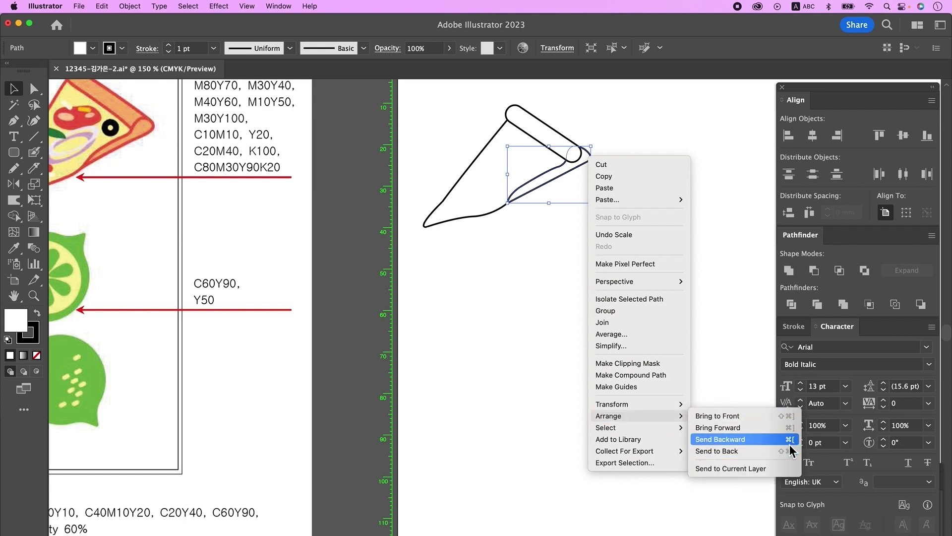
click(718, 415)
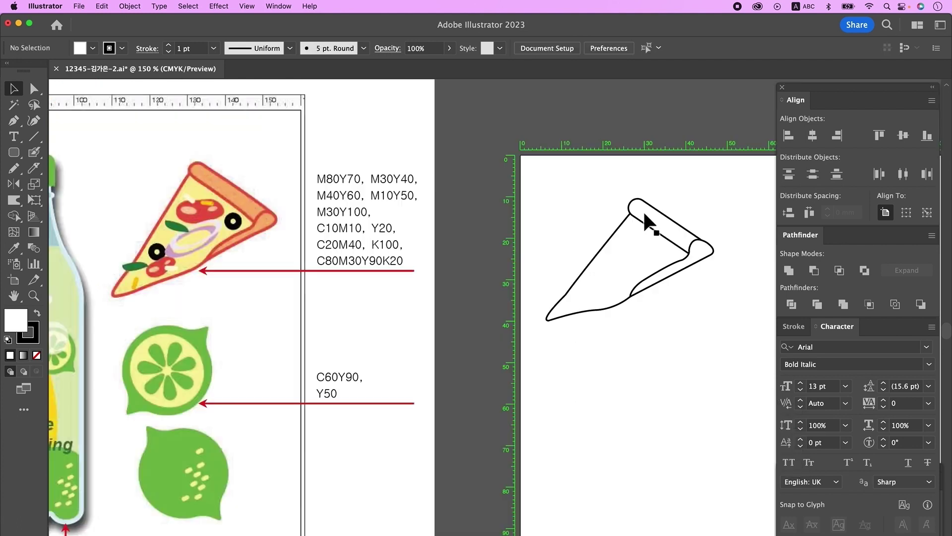
Step: Touch up the side crust's outline with the Pencil tool
click(682, 263)
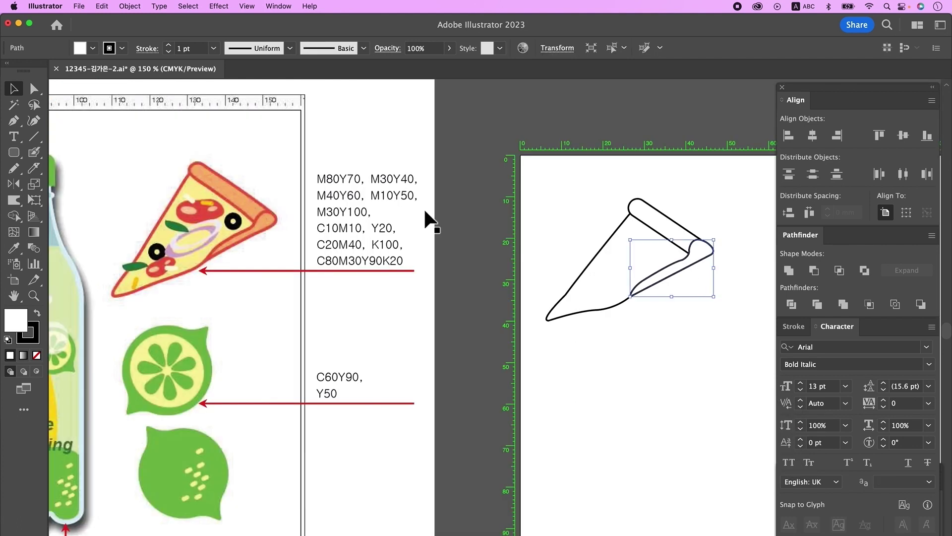
click(15, 175)
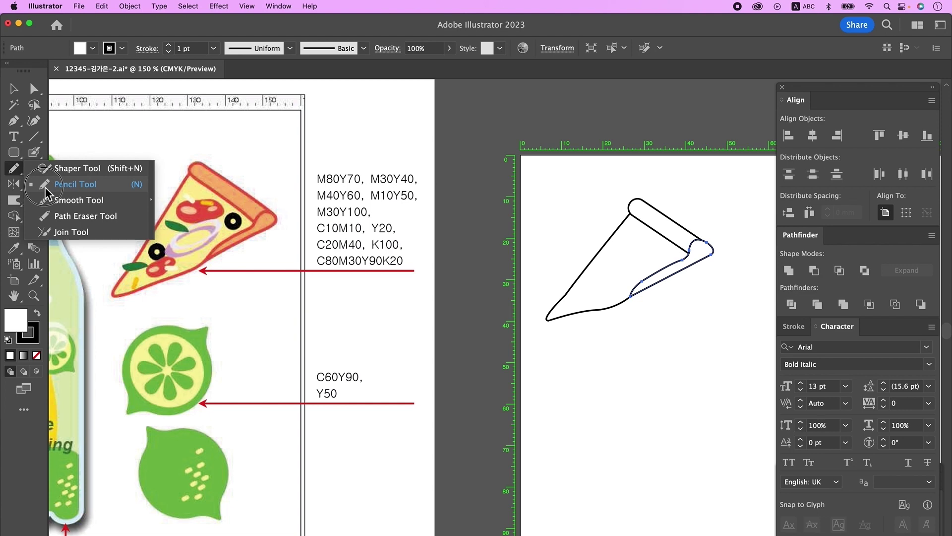
click(53, 184)
click(733, 255)
Step: Draw a circle about 6 mm wide below the pizza slice, with no fill and a black stroke
click(14, 152)
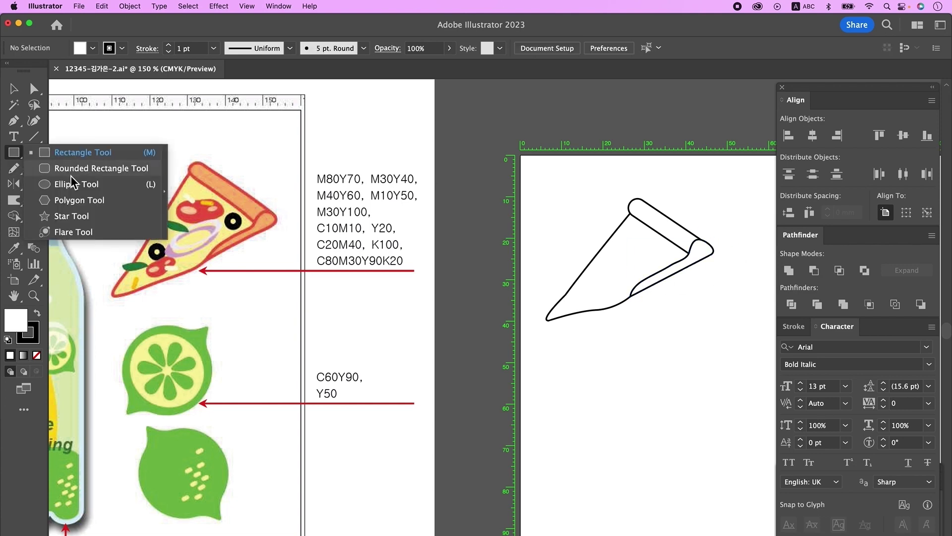
click(77, 184)
drag(575, 338, 601, 368)
click(37, 357)
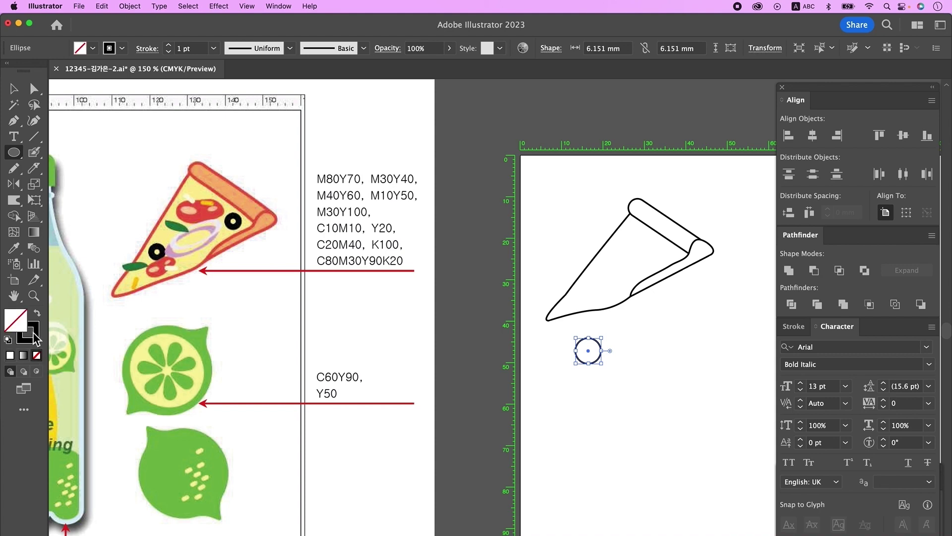
Step: Set the circle's stroke weight to 8 pt and expand it into a filled black olive ring
click(169, 44)
click(169, 44)
click(169, 45)
click(169, 44)
click(170, 45)
click(169, 45)
click(169, 45)
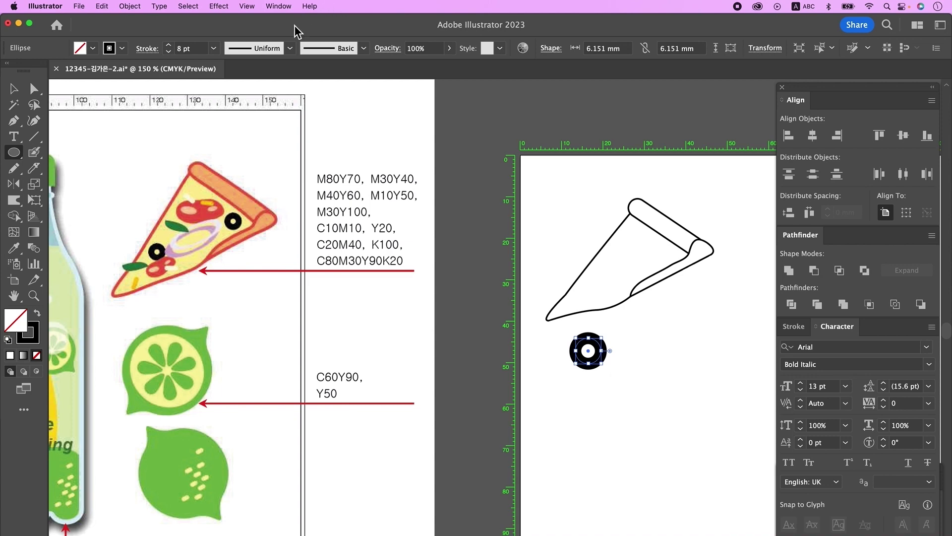
click(131, 7)
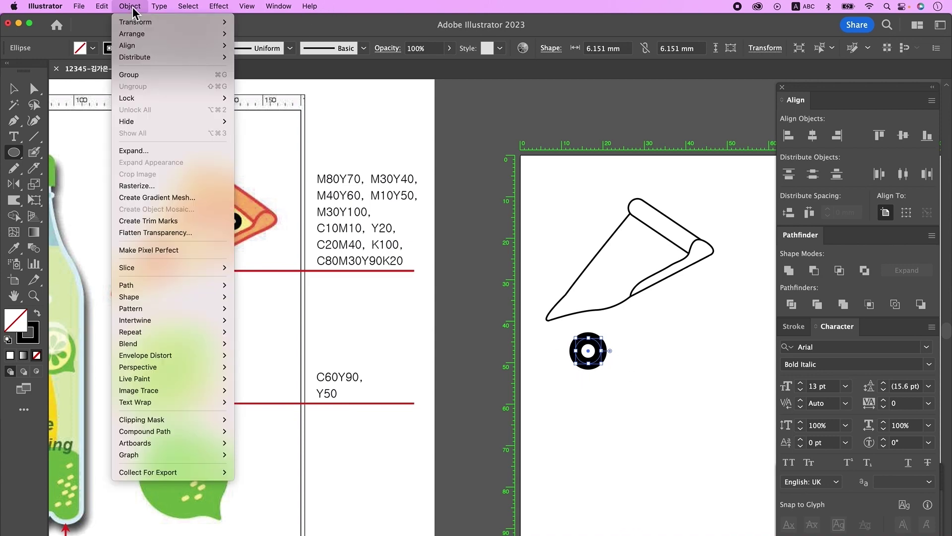
click(155, 149)
click(544, 391)
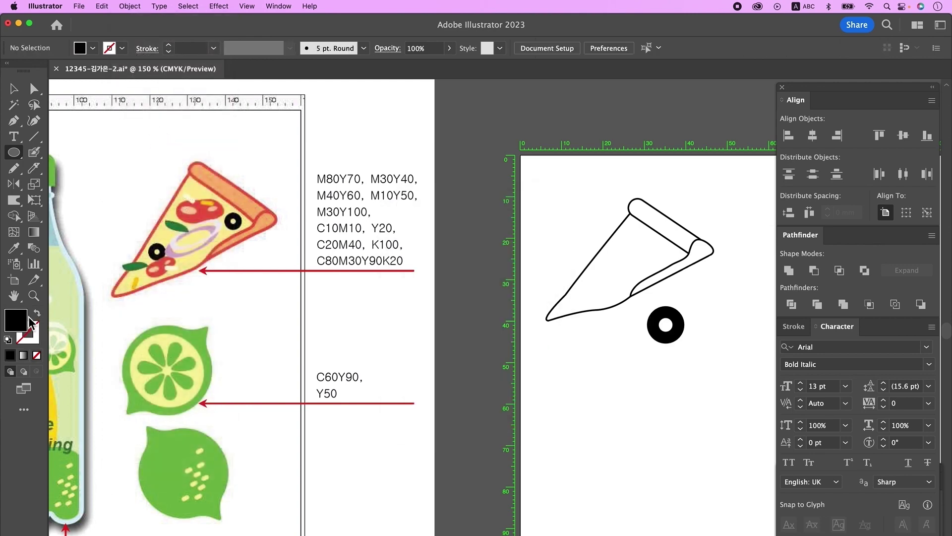
Step: Draw an unfilled upright ellipse about 9 by 16.5 mm below the slice and pull its top and bottom points inward
click(38, 313)
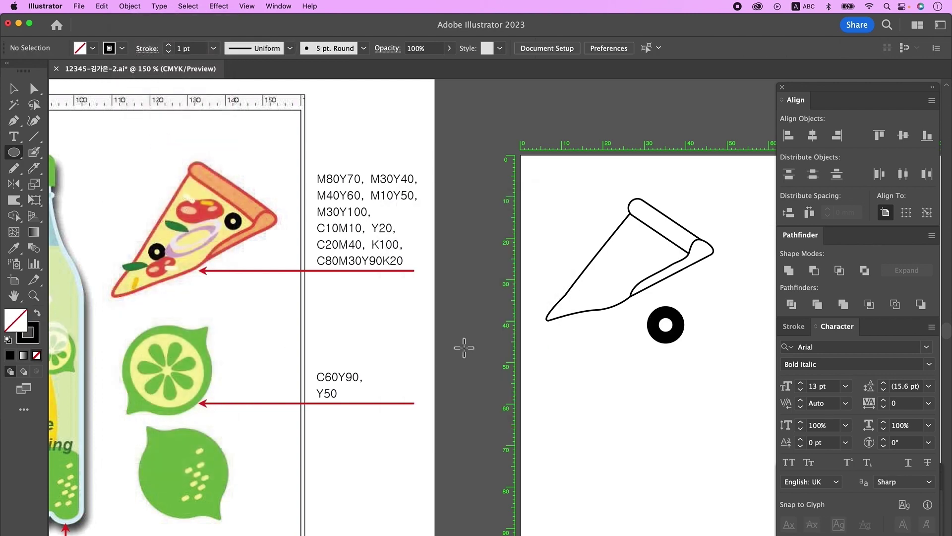
drag(593, 343, 634, 417)
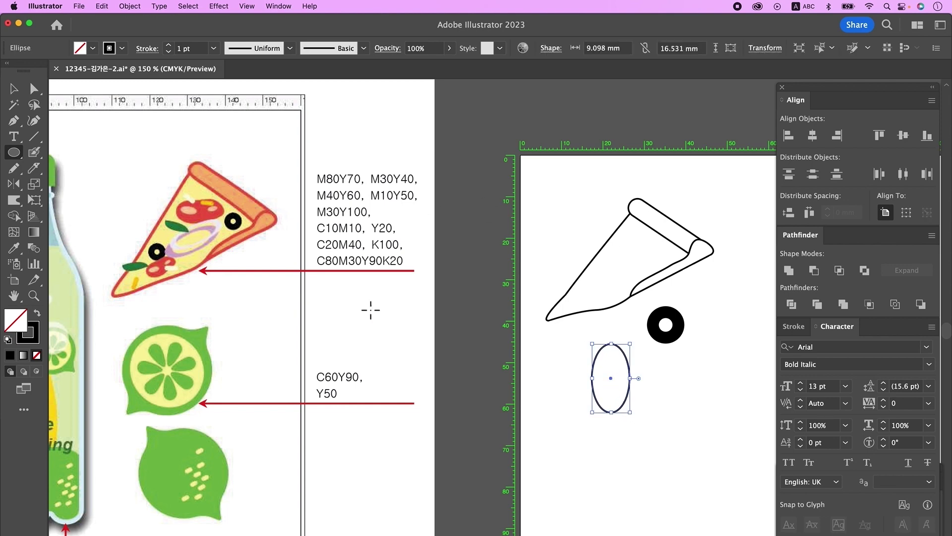
click(34, 88)
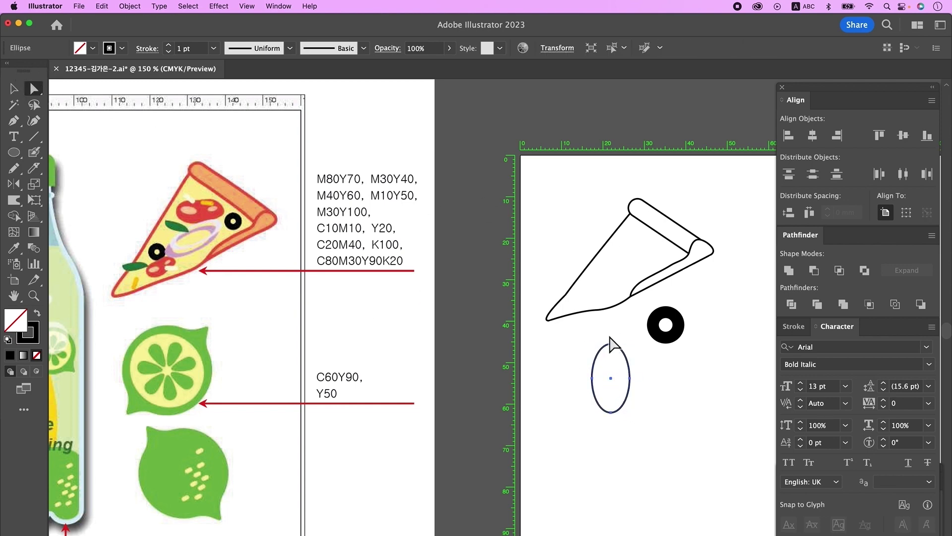
click(611, 411)
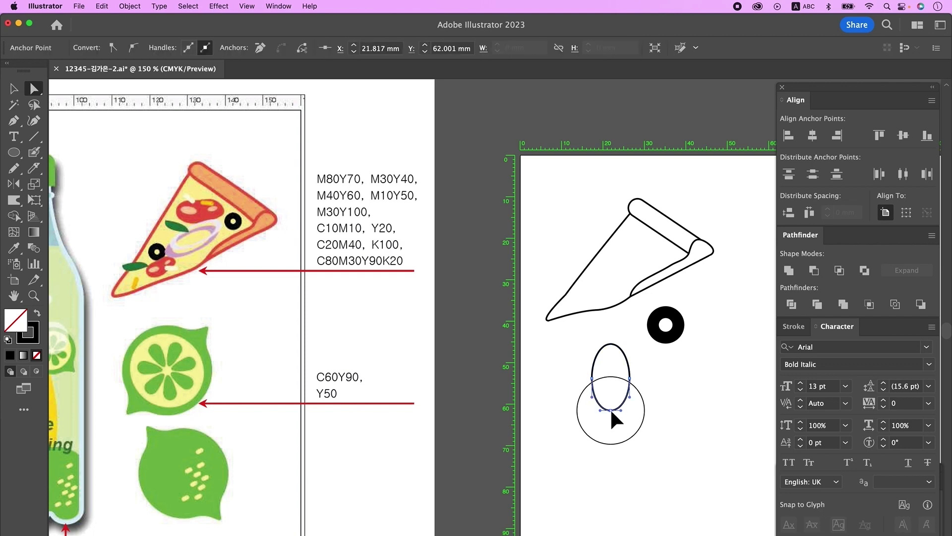
drag(611, 409, 610, 407)
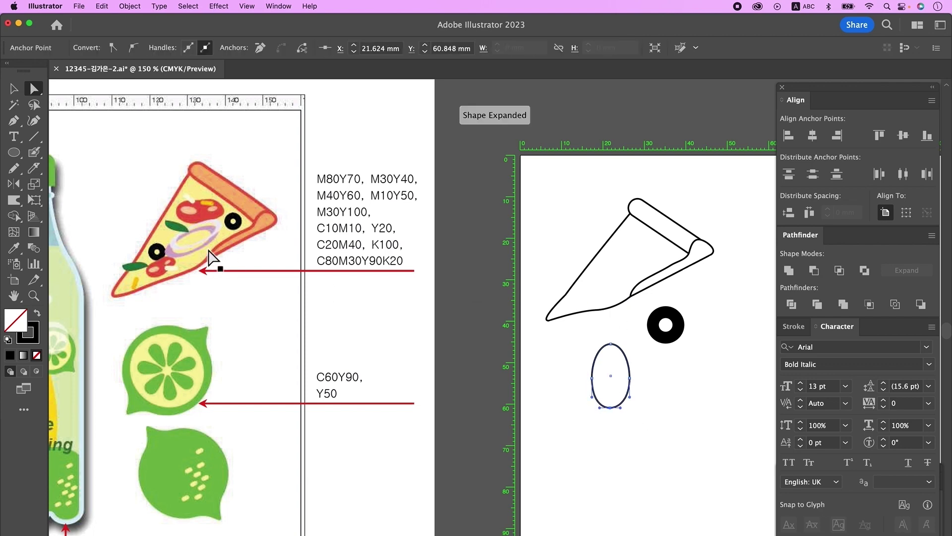
click(611, 347)
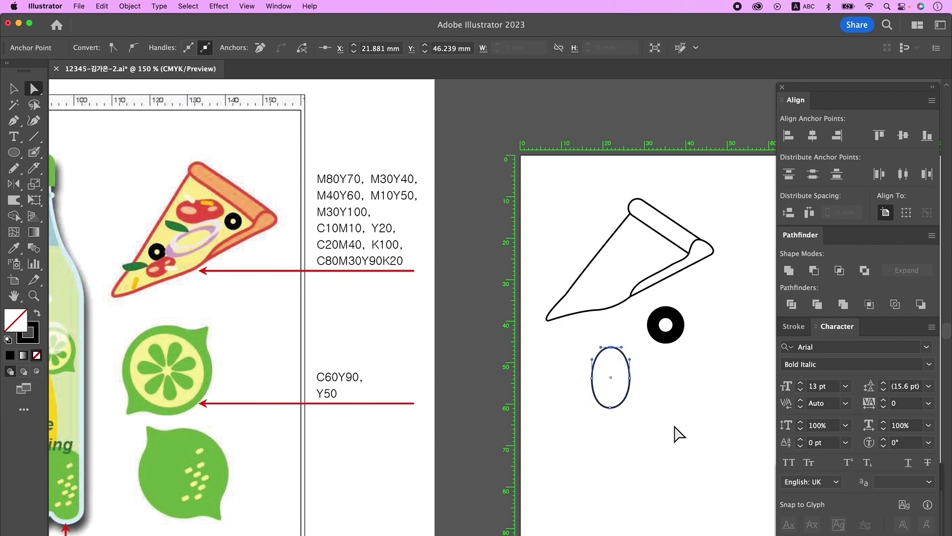
Step: Set the ellipse's stroke weight to 5 pt and expand it into a filled onion ring beside the olive
key(v)
click(800, 331)
click(831, 343)
click(831, 344)
click(831, 344)
click(831, 344)
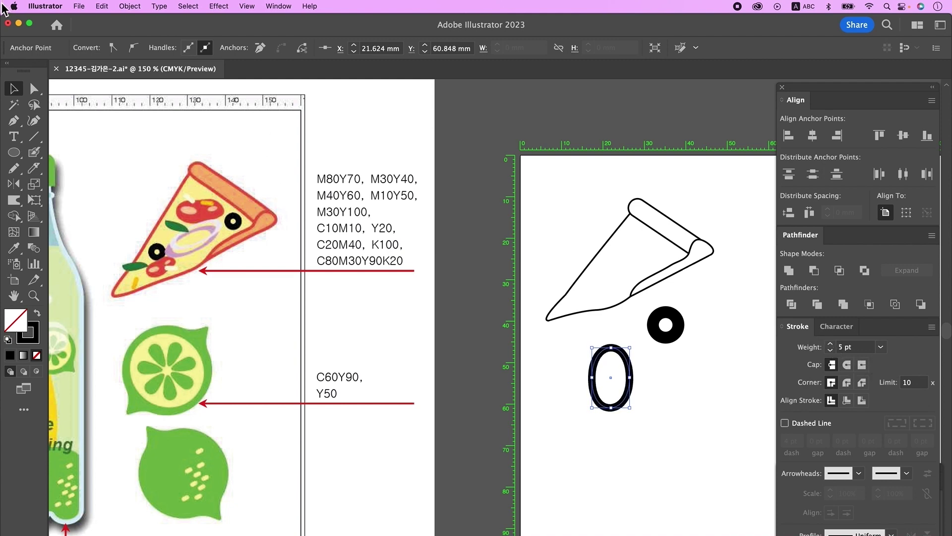
click(129, 7)
click(159, 152)
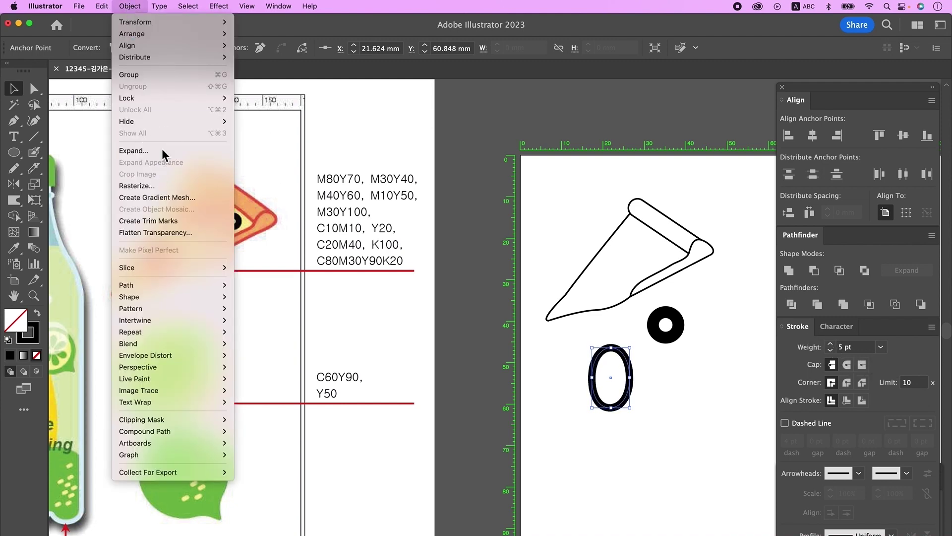
click(516, 387)
click(665, 439)
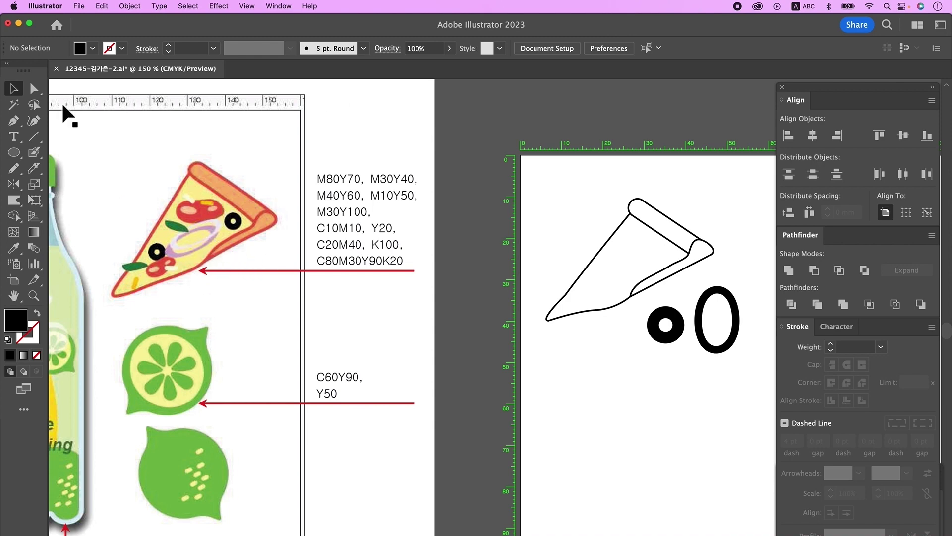
Step: Draw a rounded, uneven tomato slice outline below the pizza with the Pen tool
click(14, 120)
click(594, 341)
drag(562, 358, 630, 374)
click(562, 358)
click(583, 391)
drag(634, 349, 627, 338)
mouse_move(594, 340)
mouse_down()
mouse_move(561, 352)
mouse_move(585, 384)
mouse_move(603, 366)
mouse_up()
Step: Add two small tilted ellipses inside the tomato shape, the one near its upper-right edge about 1.7 by 3 mm
key(n)
key(l)
key(v)
click(626, 430)
drag(590, 372, 639, 360)
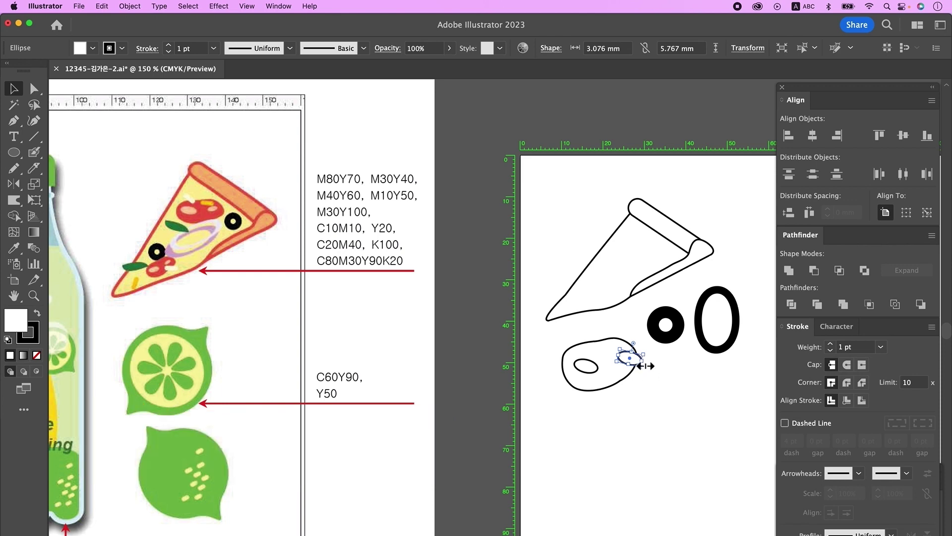
drag(645, 366, 635, 361)
drag(633, 361, 630, 360)
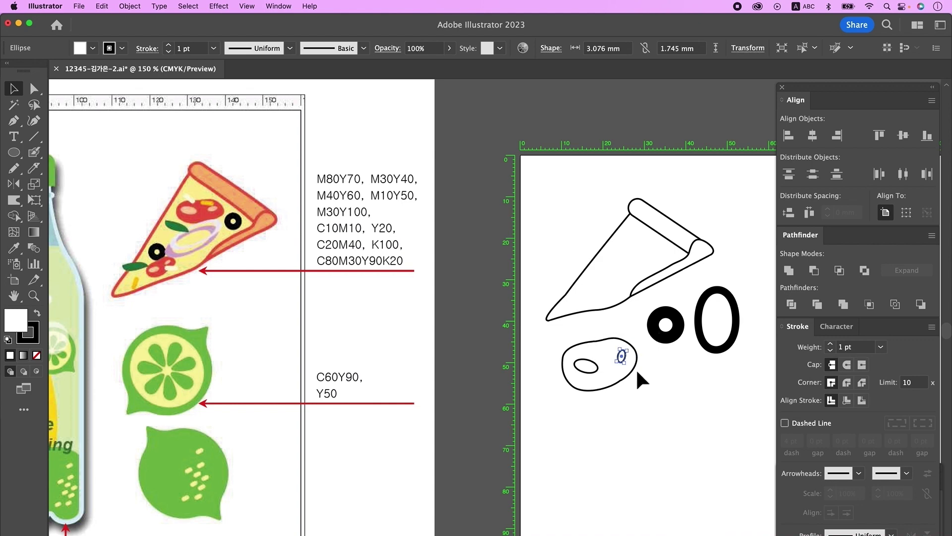
click(655, 393)
Step: Add two small tilted rounded rectangles at the upper edge of the tomato shape
drag(14, 152, 75, 169)
mouse_move(569, 336)
mouse_down()
mouse_move(576, 356)
mouse_move(598, 342)
mouse_move(614, 352)
mouse_up()
key(v)
drag(622, 354, 584, 343)
click(637, 411)
Step: Draw a small pointed leaf shape below the tomato with the Pen tool and adjust its anchor points
scroll(638, 411, down, 2)
key(p)
click(561, 363)
drag(608, 374, 628, 391)
click(608, 374)
click(592, 380)
drag(561, 362, 544, 337)
key(a)
mouse_move(592, 379)
mouse_down()
mouse_move(571, 380)
mouse_move(605, 373)
mouse_up()
click(624, 384)
click(671, 381)
key(v)
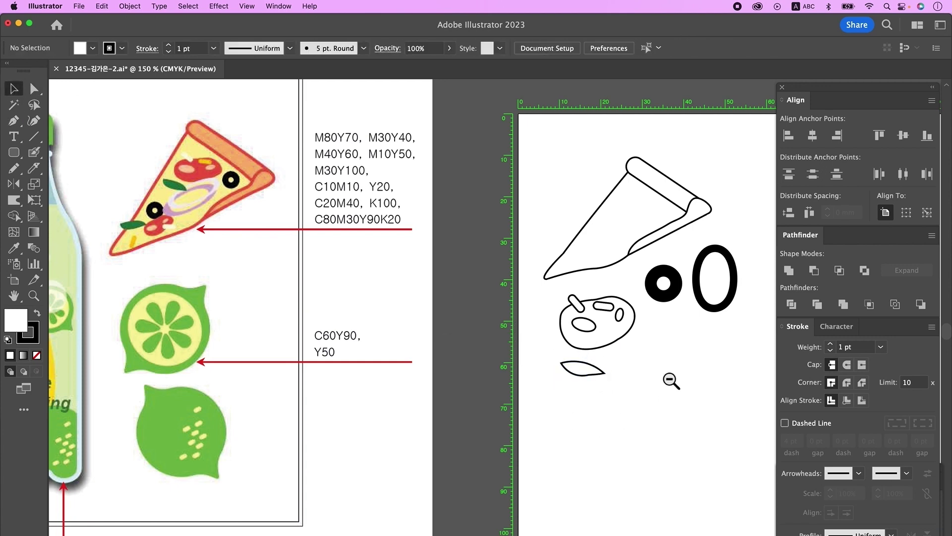
Step: Fill the body of the pizza slice with the light yellow swatch from the second swatch column
drag(670, 381, 504, 439)
key(super+minus)
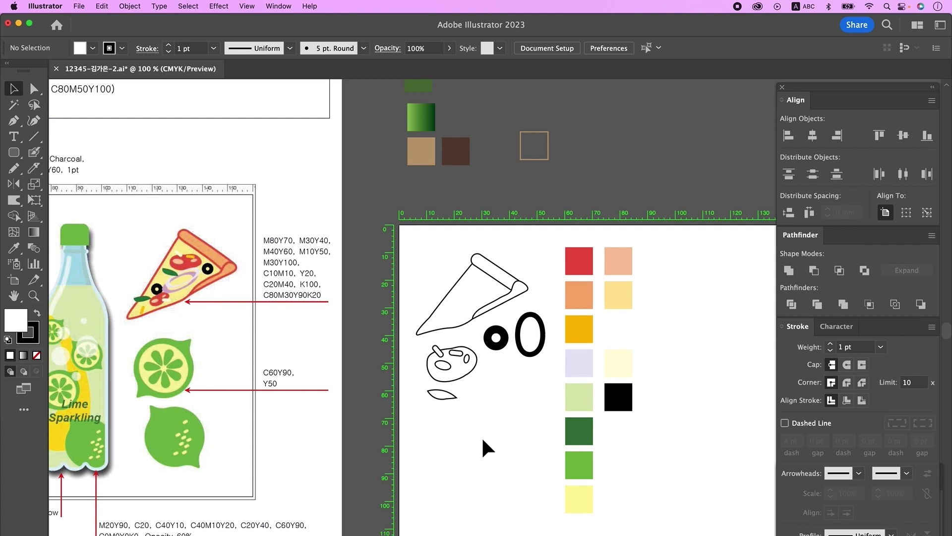
click(463, 298)
key(i)
click(613, 293)
super+click(506, 284)
Step: Fill both crust shapes of the pizza slice with the orange swatch
click(14, 88)
click(515, 286)
shift+click(490, 268)
key(i)
click(579, 295)
Step: Apply the red swatch as a 1 pt stroke to the pizza slice body and both crusts
click(14, 88)
drag(435, 246, 529, 301)
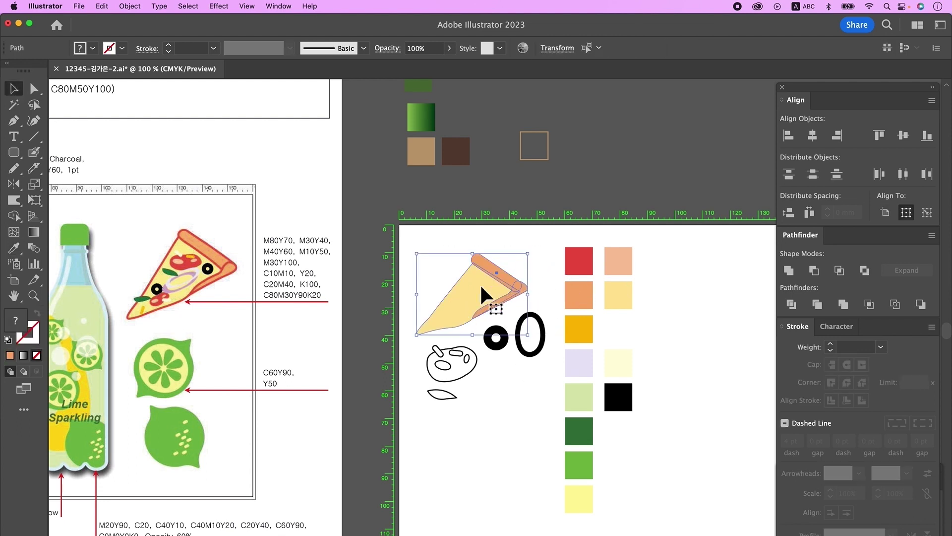
click(31, 345)
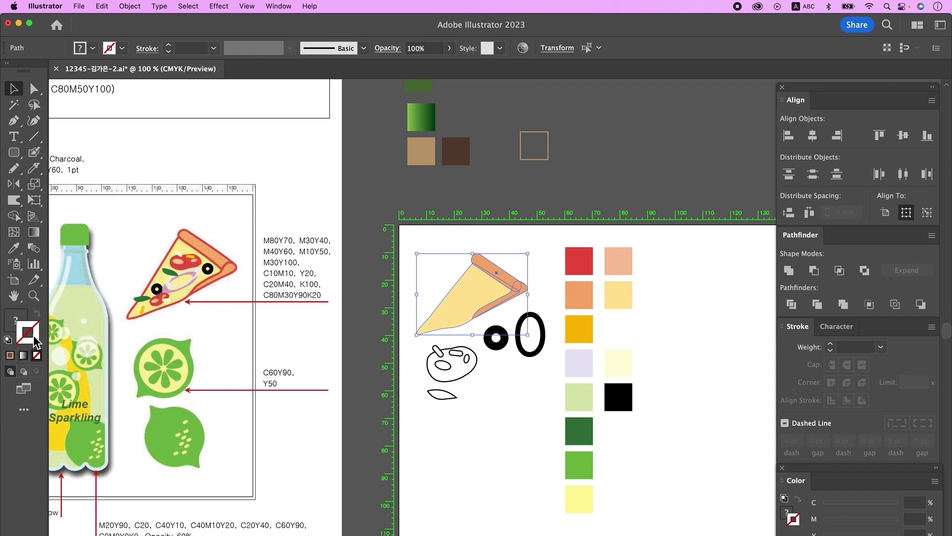
click(14, 248)
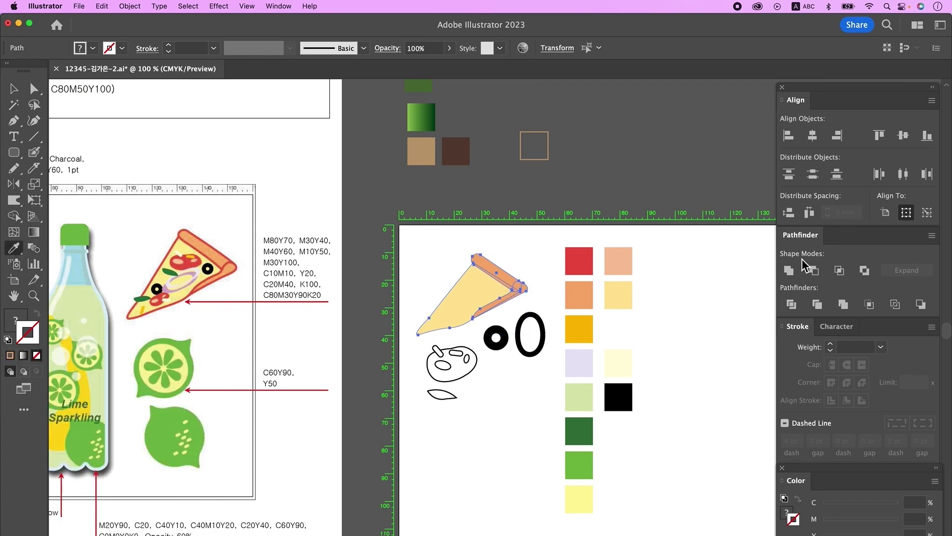
shift+click(582, 266)
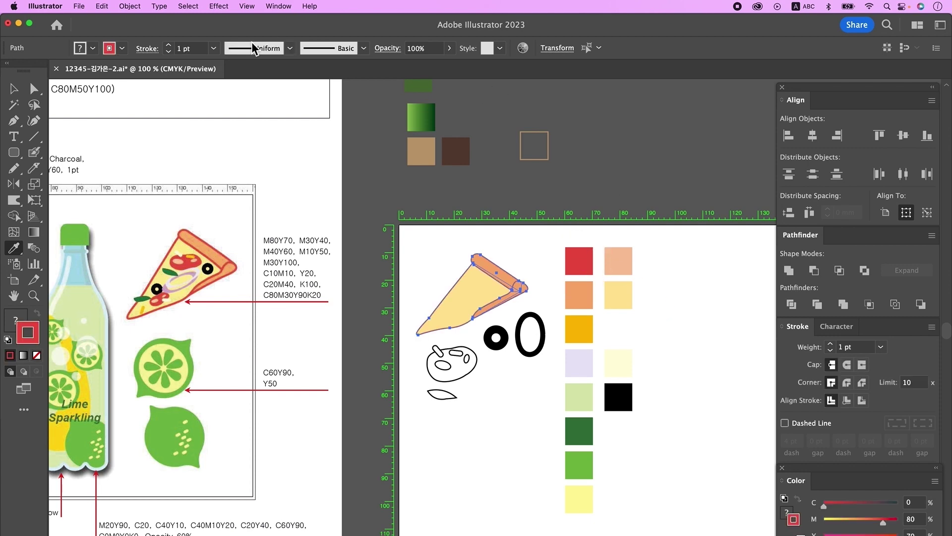
Step: Set the pizza slice's outline to a 2 pt stroke weight and expand the slice artwork
click(170, 45)
click(130, 6)
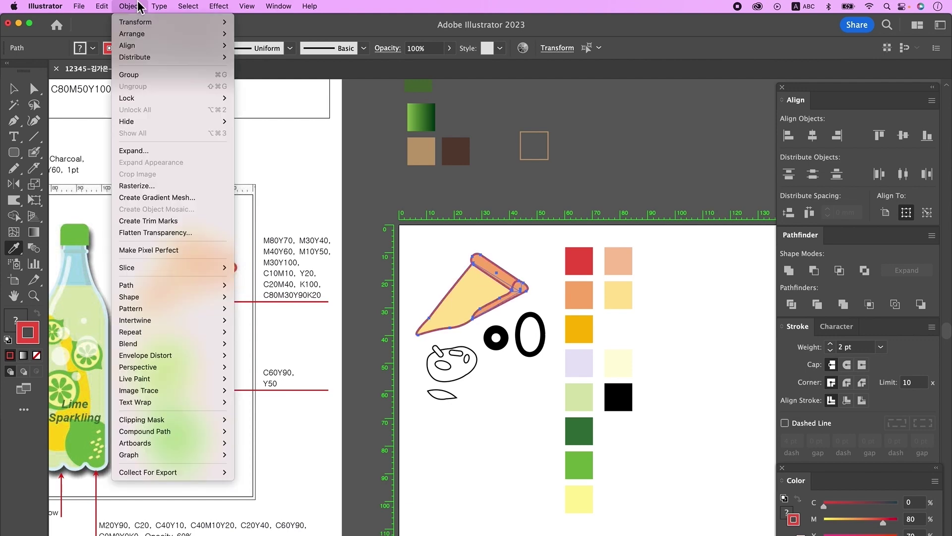
click(144, 152)
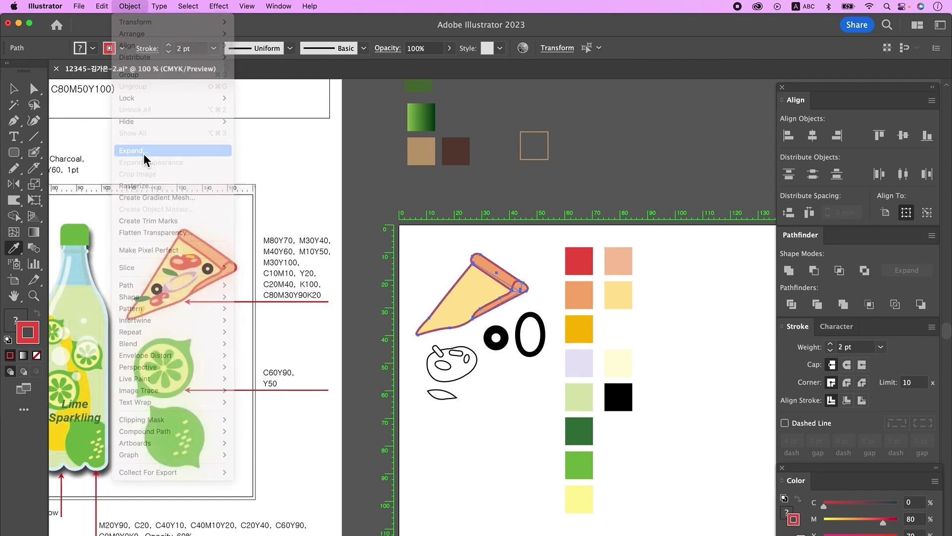
click(513, 386)
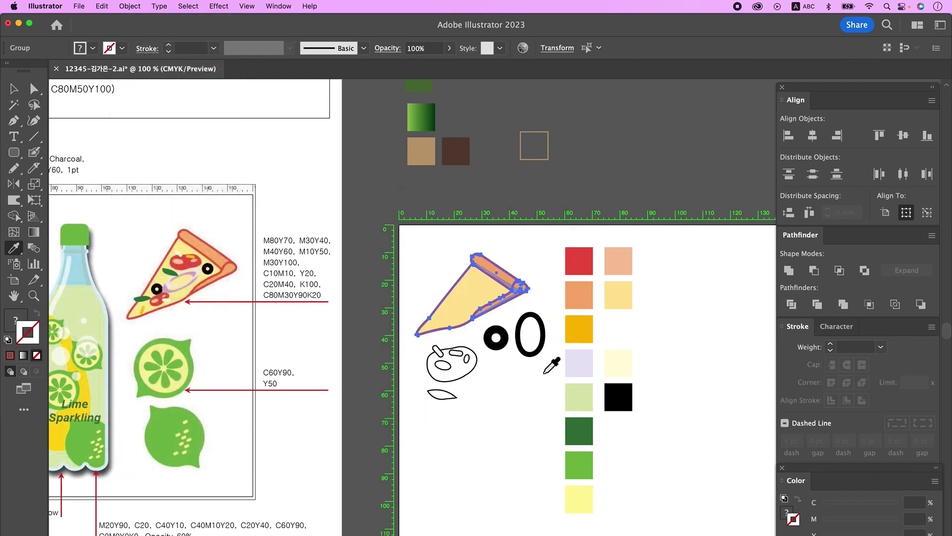
Step: Fill the tomato red, its oval spots peach, and its small bars golden yellow and white, sampling the colour squares
key(v)
click(512, 390)
click(465, 378)
key(i)
click(578, 261)
super+click(467, 358)
click(618, 261)
super+click(456, 353)
click(579, 328)
super+click(438, 349)
click(617, 329)
Step: Place the coloured tomato on the pizza slice just below the crust
key(v)
right_click(459, 362)
drag(399, 369, 471, 289)
click(475, 430)
click(469, 407)
Step: Place one black olive ring beside the tomato and a second one lower on the slice
click(504, 377)
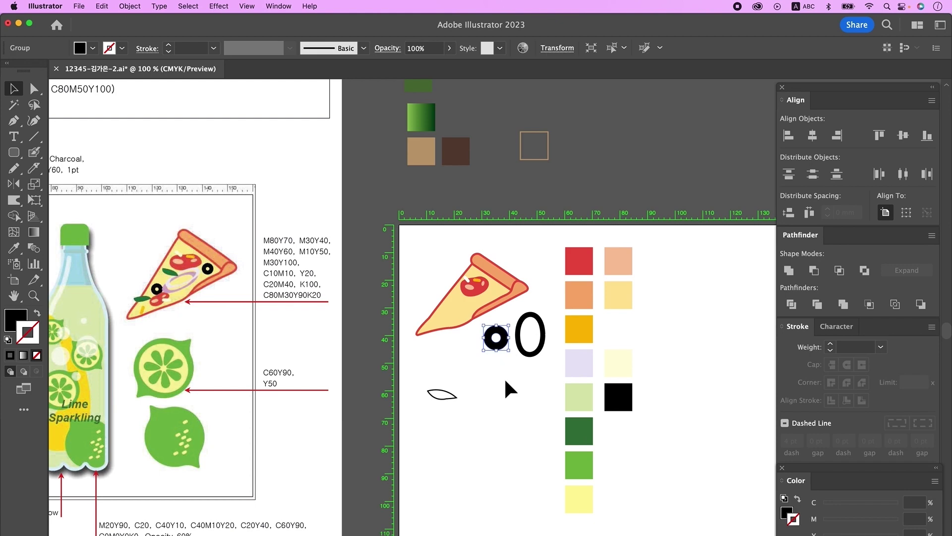
drag(498, 336, 477, 382)
key(super+shift+a)
Step: Ungroup the tomato copy below the slice and delete its two small bars
key(super+shift+g)
shift+click(484, 387)
key(=)
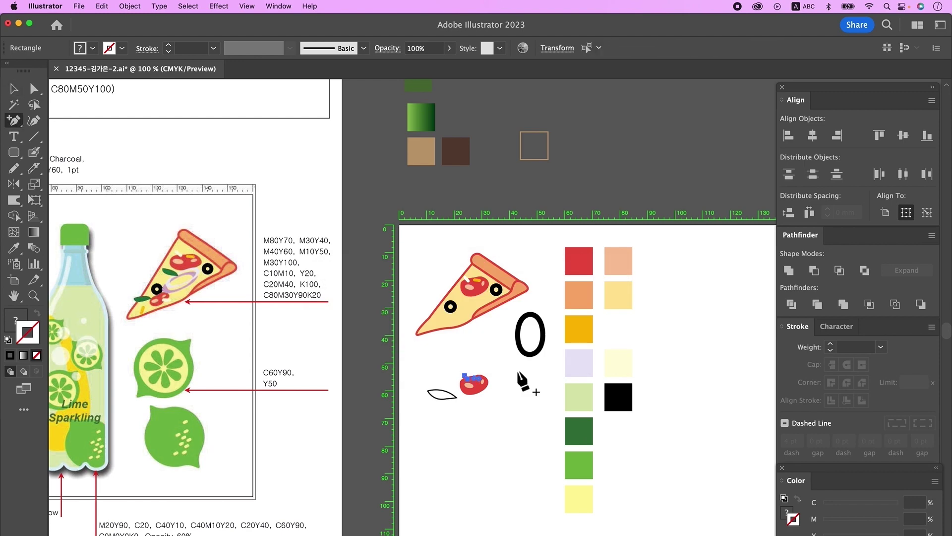
key(v)
key(Delete)
Step: Adjust the individual shapes of the tomato copy that has no bars
click(503, 399)
click(476, 376)
click(475, 393)
click(477, 382)
key(super+space)
drag(477, 366, 665, 407)
key(super+space)
drag(471, 396, 546, 397)
drag(494, 462, 517, 462)
key(super+minus)
key(super+minus)
key(super+minus)
key(super+minus)
key(super+minus)
key(super+minus)
Step: Group the tomato copy and place it on the slice near the tip, below the lower olive
drag(474, 284, 625, 395)
key(super+g)
drag(598, 363, 560, 262)
key(super+shift+a)
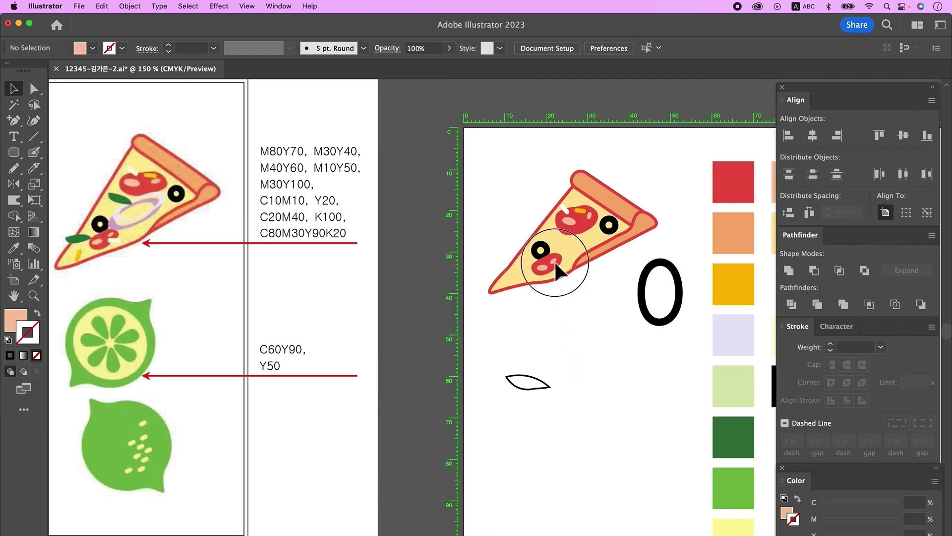
Step: Fill the leaf dark green and the onion ring lavender, sampling the colour squares
scroll(555, 260, up, 1)
click(533, 385)
key(i)
click(735, 440)
super+click(676, 324)
click(734, 339)
Step: Scale down and tilt the lavender onion ring, and position it between the two olives on the slice
key(v)
mouse_move(689, 296)
mouse_down()
mouse_move(674, 296)
mouse_move(691, 308)
mouse_up()
drag(675, 297, 593, 252)
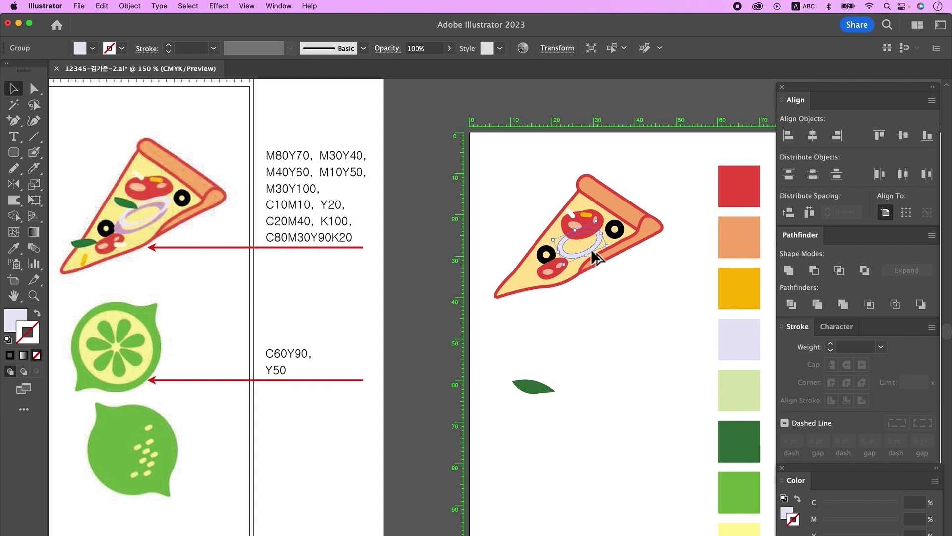
drag(591, 250, 596, 248)
Step: Fill the front onion ring white and nudge it slightly off the lavender ring
click(14, 248)
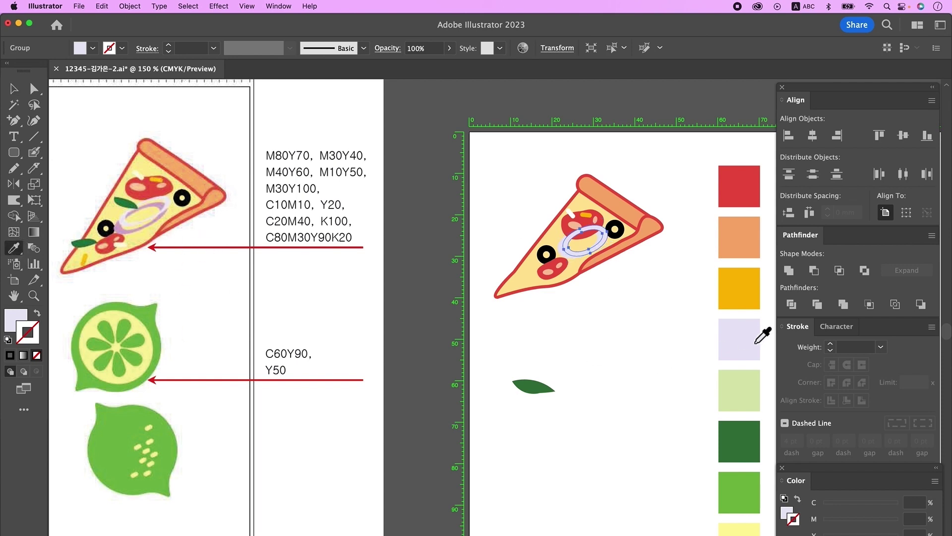
scroll(644, 357, right, 3)
click(732, 294)
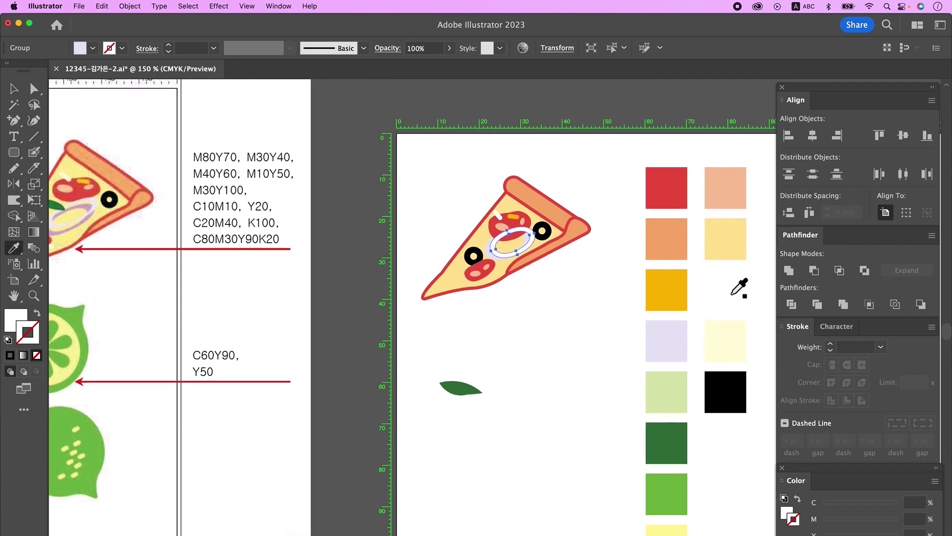
scroll(406, 238, left, 3)
click(14, 88)
drag(600, 256, 594, 252)
Step: Select the white and lavender onion rings together and flatten their shape on the slice
click(614, 257)
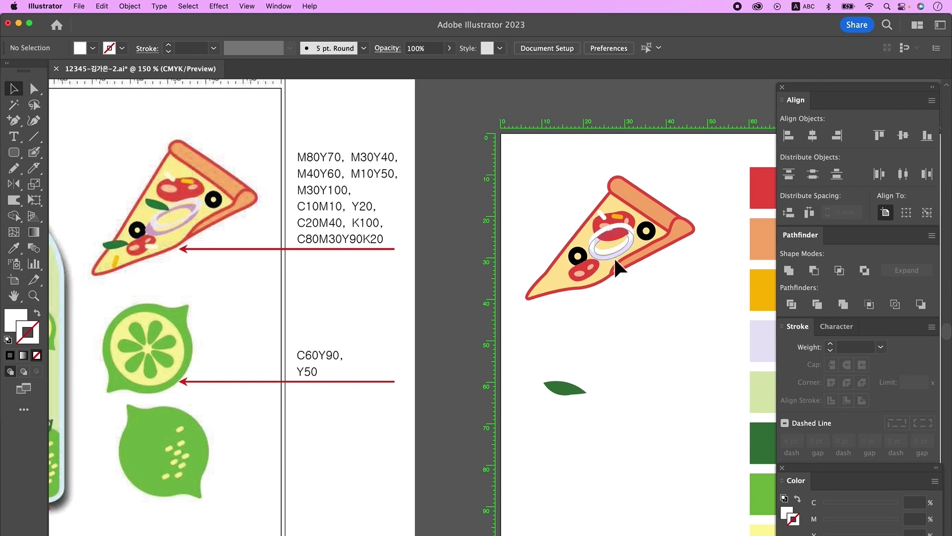
click(613, 257)
click(626, 264)
click(610, 256)
scroll(610, 256, right, 3)
click(701, 344)
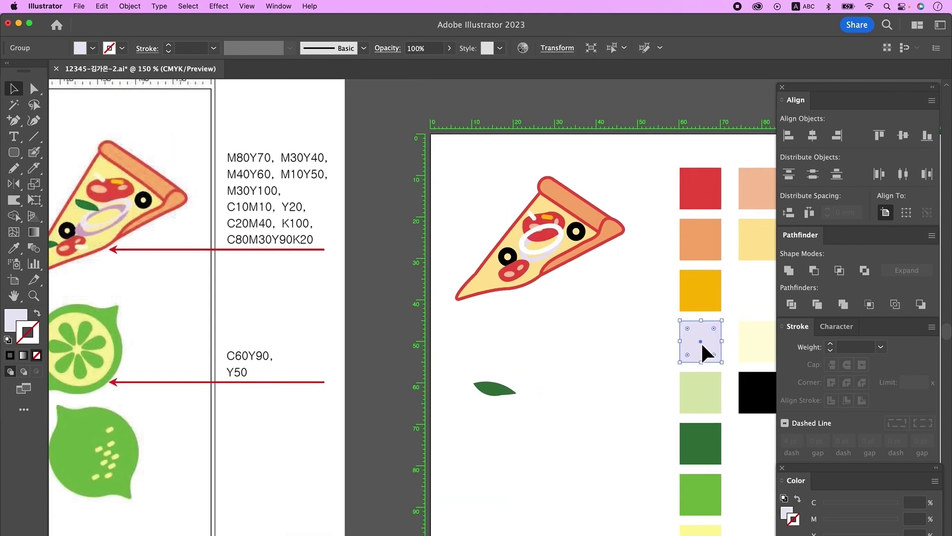
click(619, 492)
scroll(638, 276, left, 2)
click(605, 243)
click(606, 267)
shift+click(606, 241)
drag(606, 234, 631, 240)
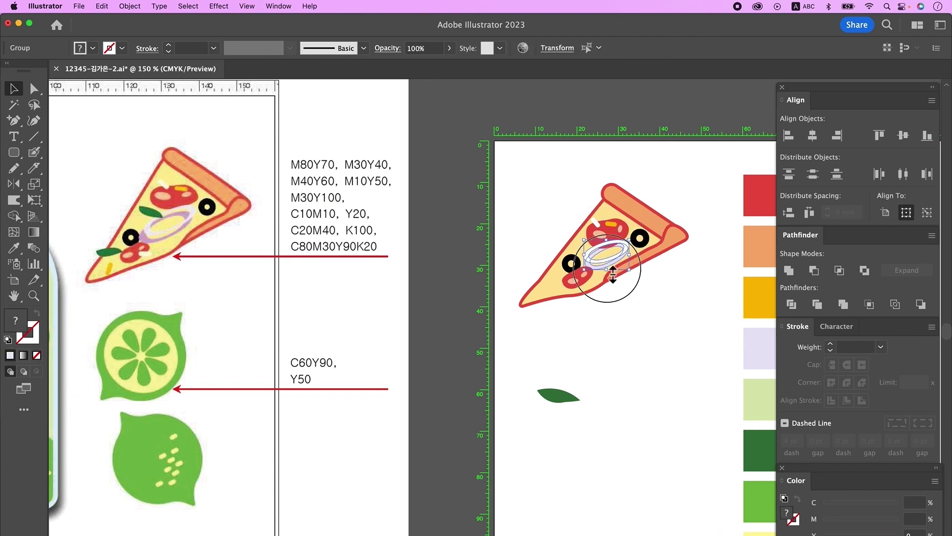
Step: Place the dark green leaf beside the onion ring and put a copy of it nearer the slice's tip
click(598, 227)
drag(554, 393, 606, 263)
click(590, 236)
alt+drag(592, 249, 573, 277)
Step: Add a white bar on the lower tomato and a golden yellow bar near the slice's tip
click(616, 332)
click(545, 274)
alt+drag(608, 217, 587, 276)
click(462, 333)
click(510, 351)
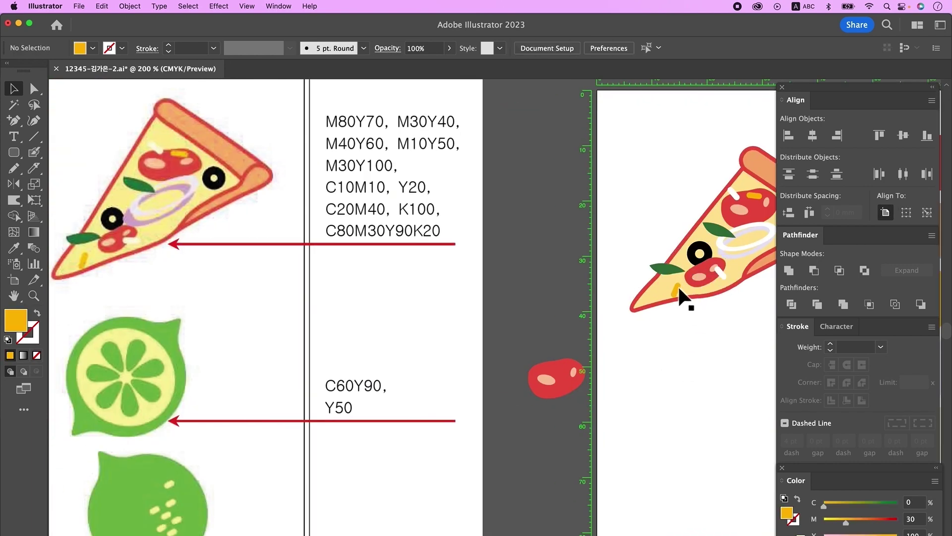
click(666, 290)
key(super+shift+a)
Step: Group all parts of the finished pizza slice
key(super+minus)
key(super+minus)
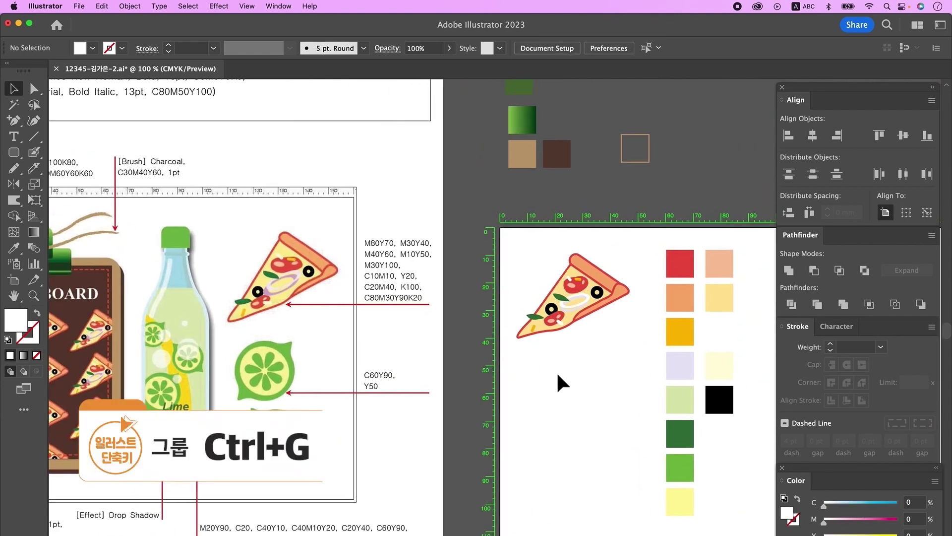
drag(525, 262, 623, 350)
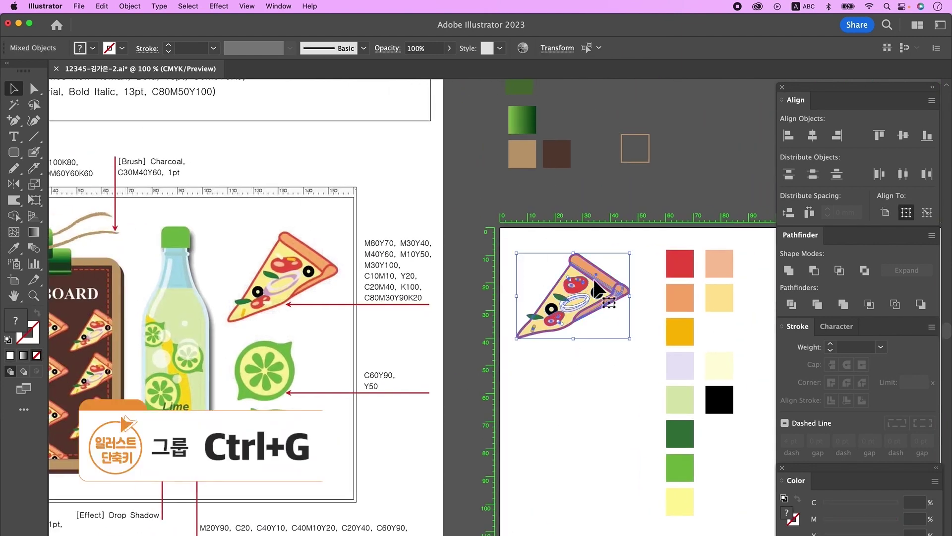
right_click(594, 280)
click(611, 425)
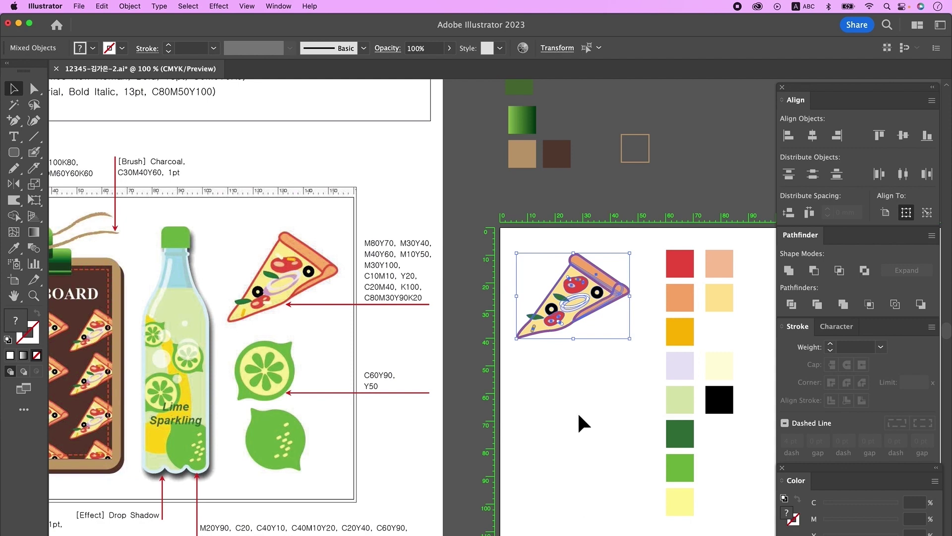
key(super+shift+a)
Step: Move the grouped pizza slice to the upper-right area of the artboard
key(super+minus)
drag(532, 272, 528, 281)
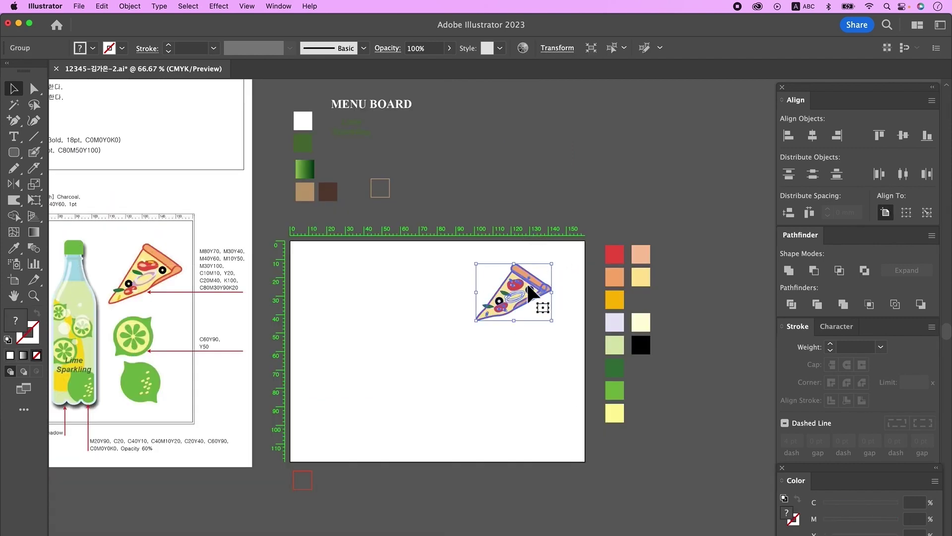
drag(529, 281, 546, 287)
drag(544, 313, 676, 311)
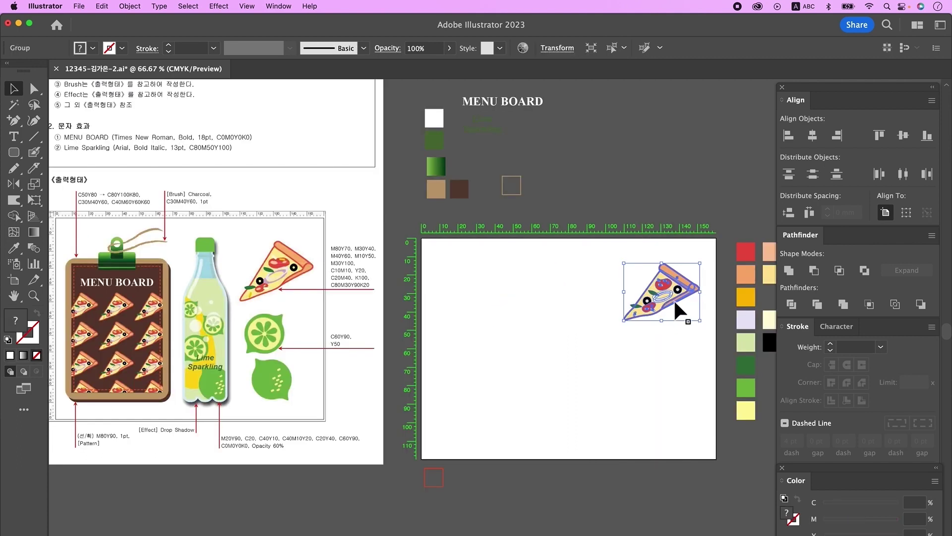
Step: Copy the pizza slice to the middle of the artboard and scale the copy down to about 28 × 21 mm
drag(674, 290, 565, 345)
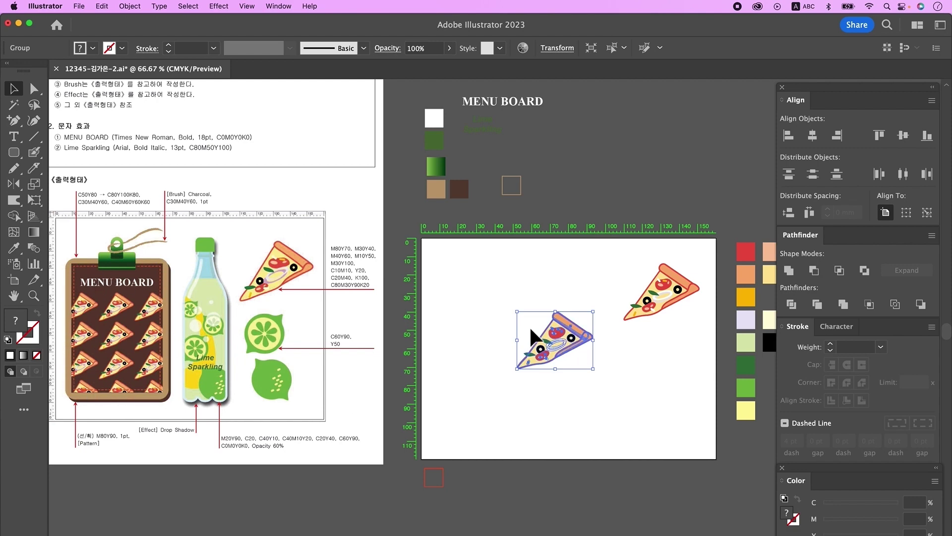
drag(601, 319, 575, 337)
click(496, 277)
Step: Show the swatches and add the small pizza slice as a new pattern swatch
click(279, 6)
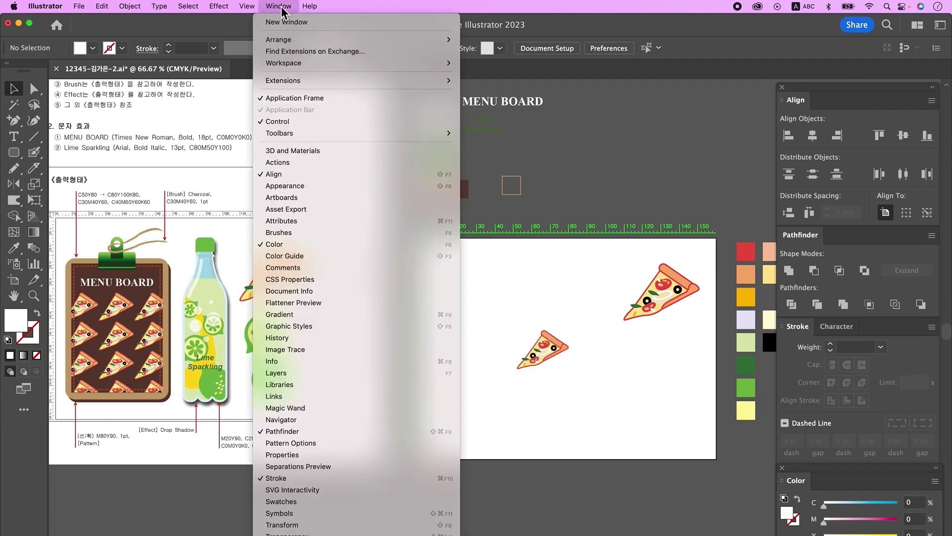
click(292, 501)
drag(546, 349, 790, 302)
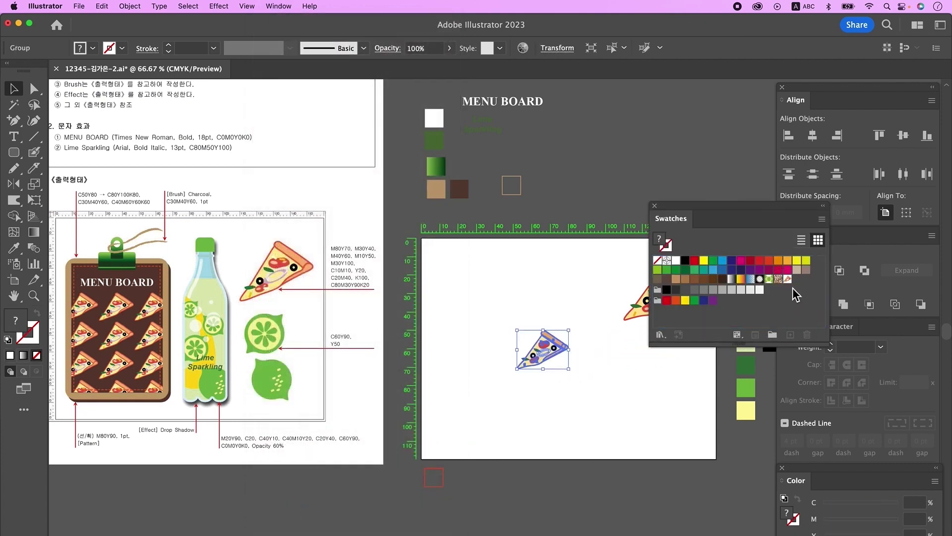
click(551, 281)
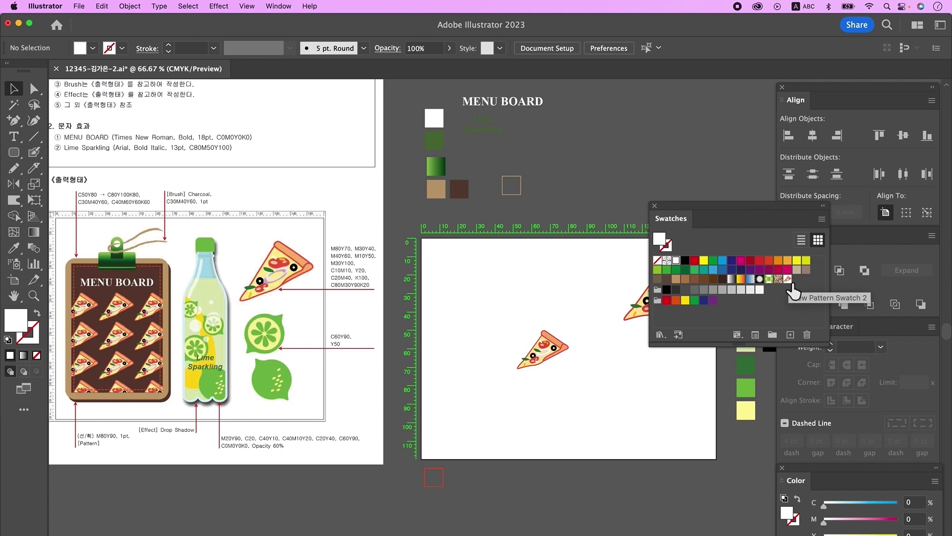
Step: Rename the new pizza pattern swatch to 피자 and exit pattern editing
double_click(790, 280)
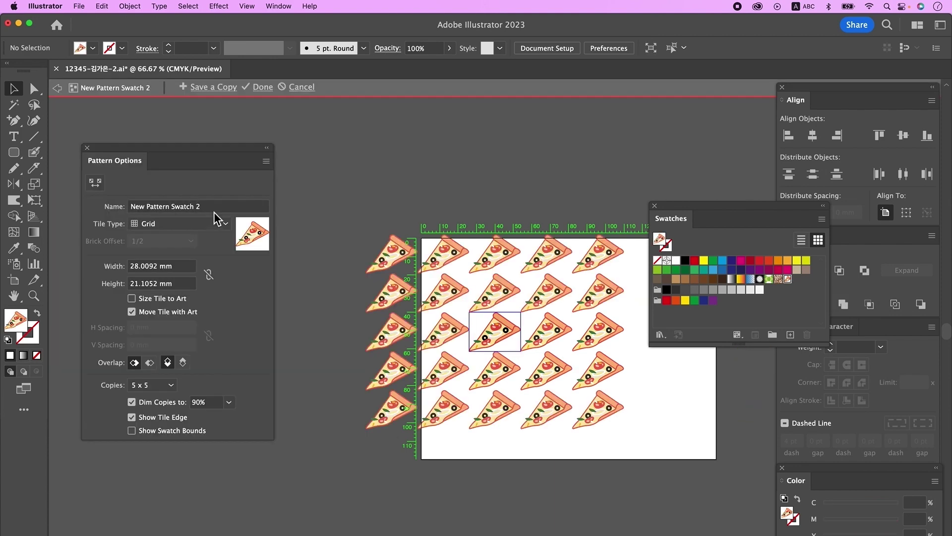
click(220, 208)
text(피자)
key(Return)
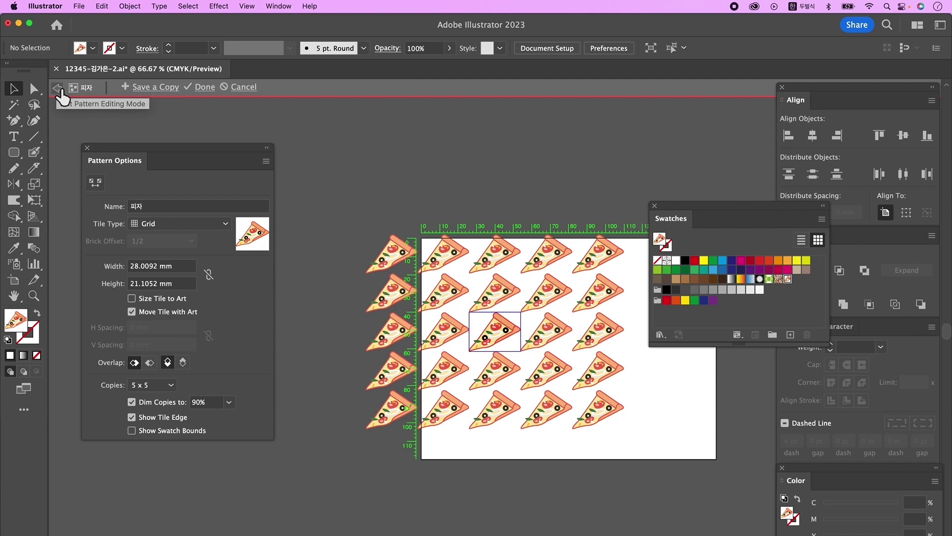
click(58, 90)
Step: Delete the small pizza copy from the artboard and close the swatches
click(511, 386)
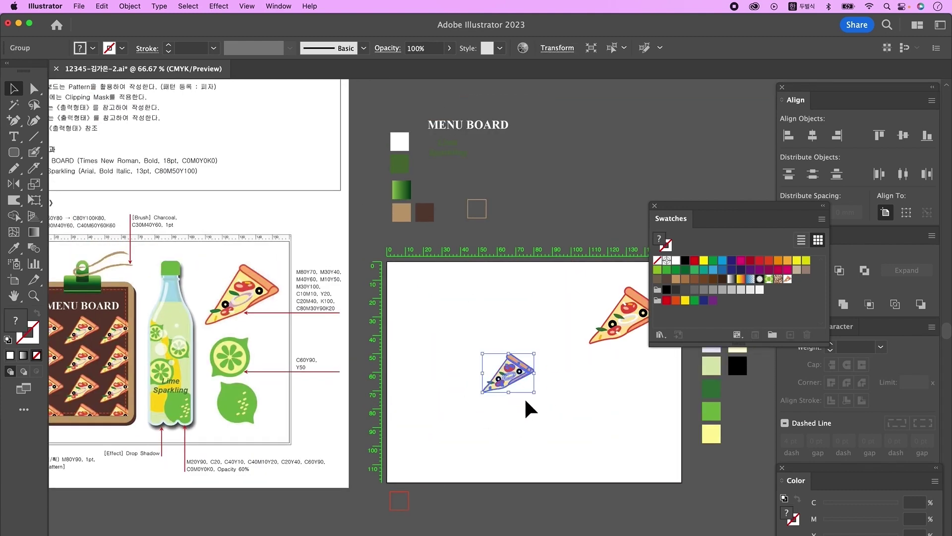
key(Delete)
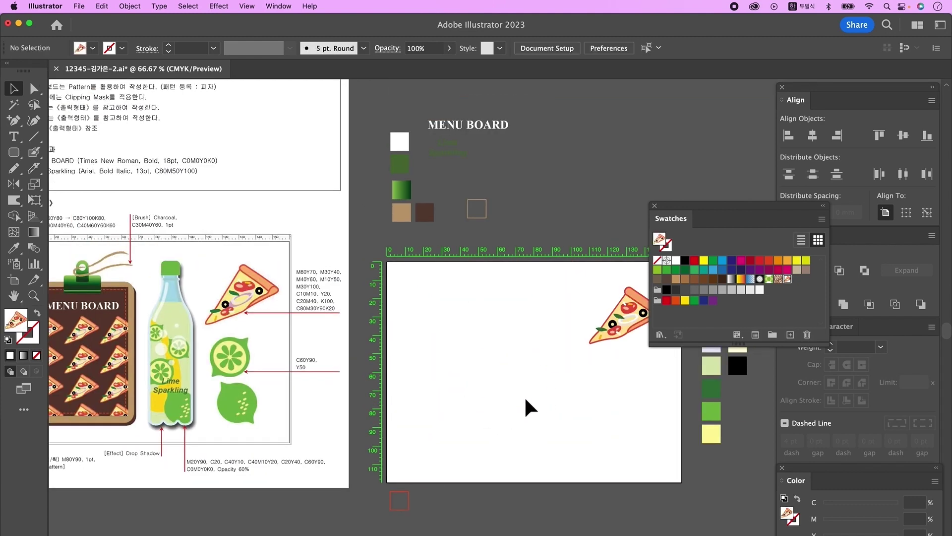
drag(678, 205, 675, 193)
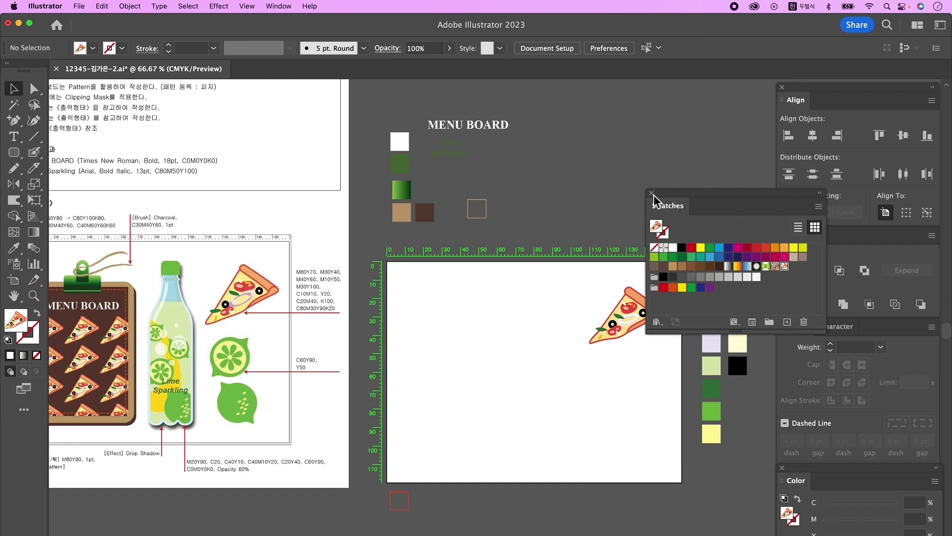
click(652, 193)
Step: Restore the default fill and stroke, and draw a circle about 8 mm wide on the artboard
key(super+1)
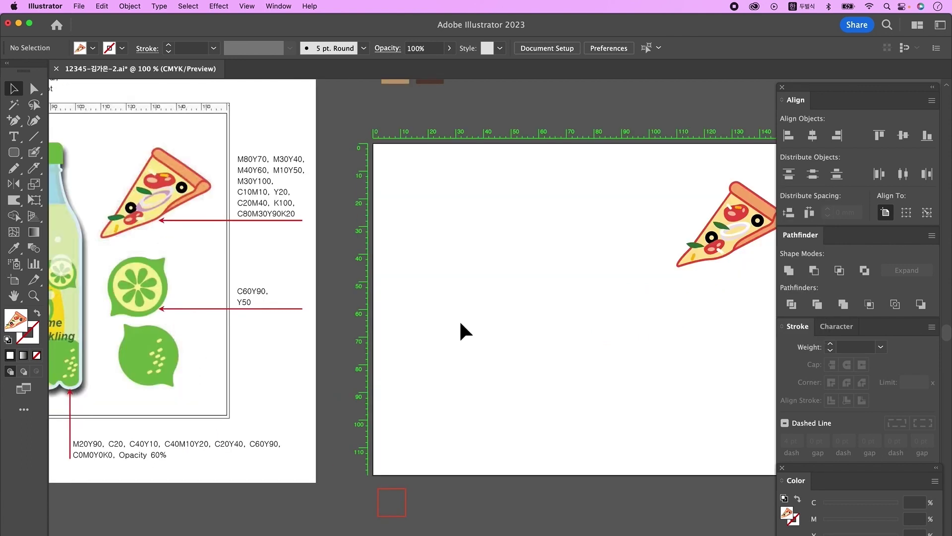
key(d)
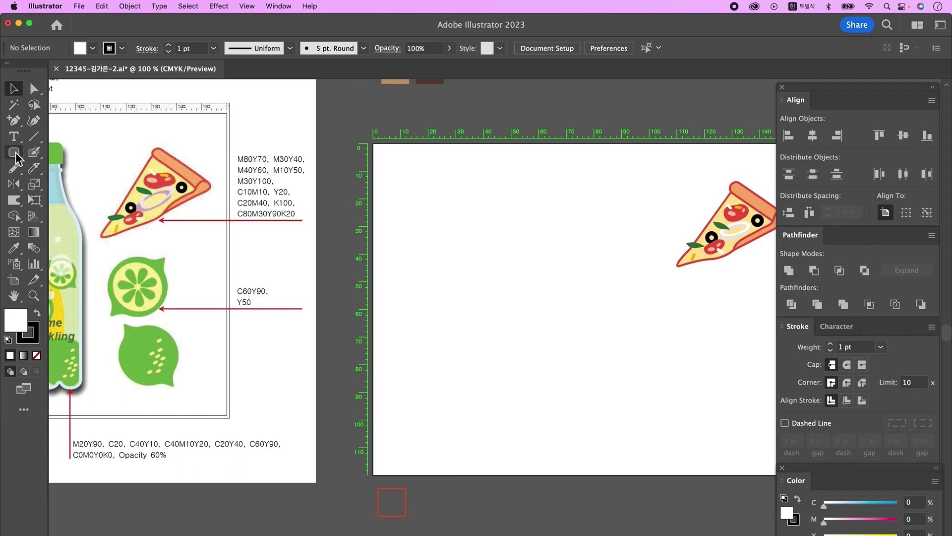
click(15, 154)
click(75, 184)
drag(475, 230, 498, 253)
Step: Pull the circle's bottom anchor point down to form an elongated teardrop
key(a)
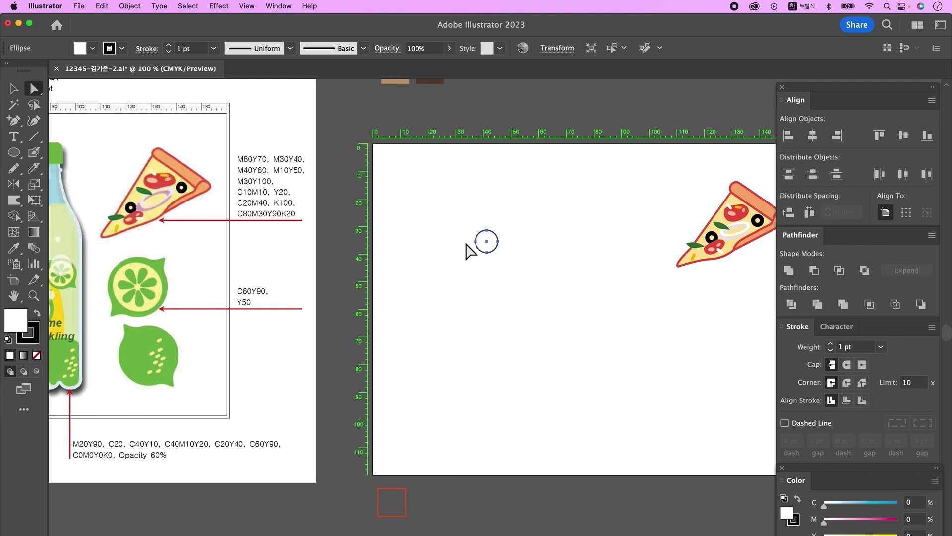
click(488, 254)
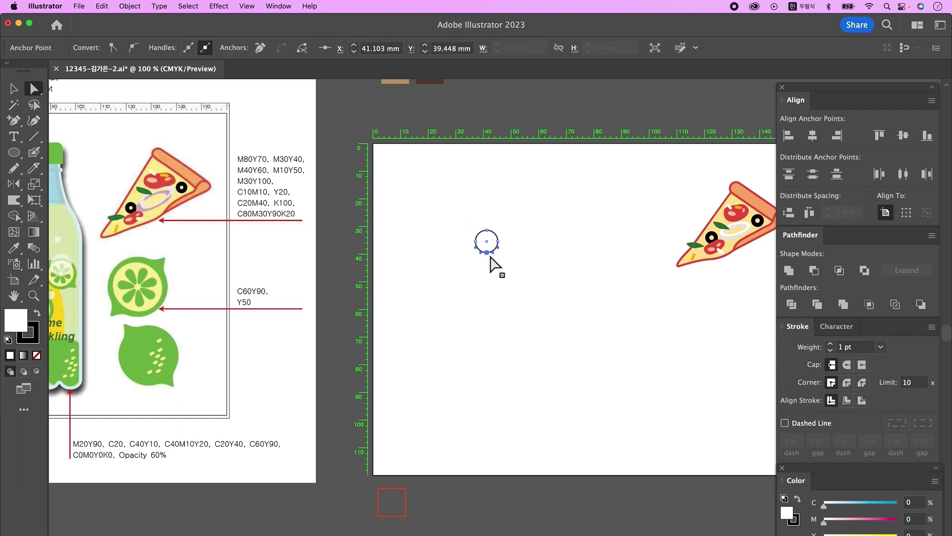
drag(488, 254, 494, 291)
click(398, 263)
Step: Draw a circle about 3.7 mm wide just below the teardrop and align the two shapes on their horizontal centres
key(l)
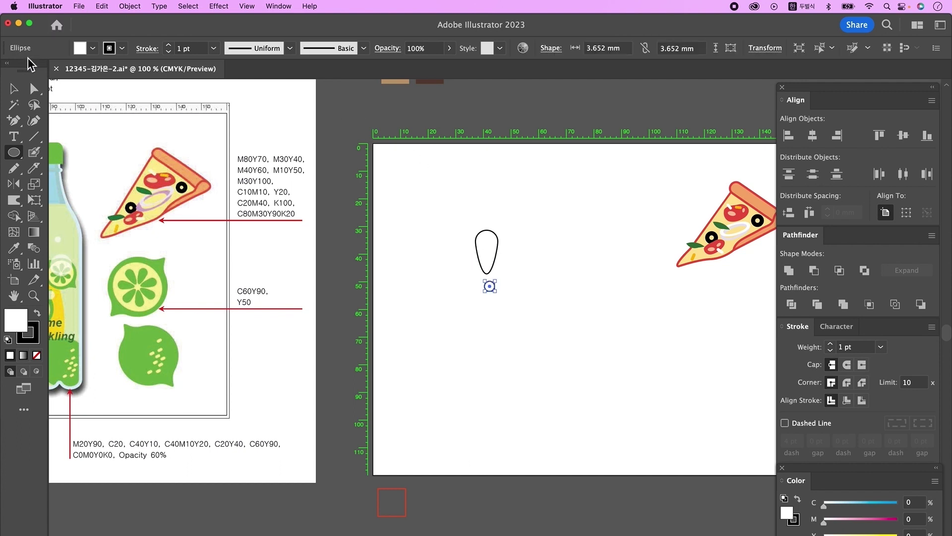
click(14, 88)
drag(593, 322, 442, 196)
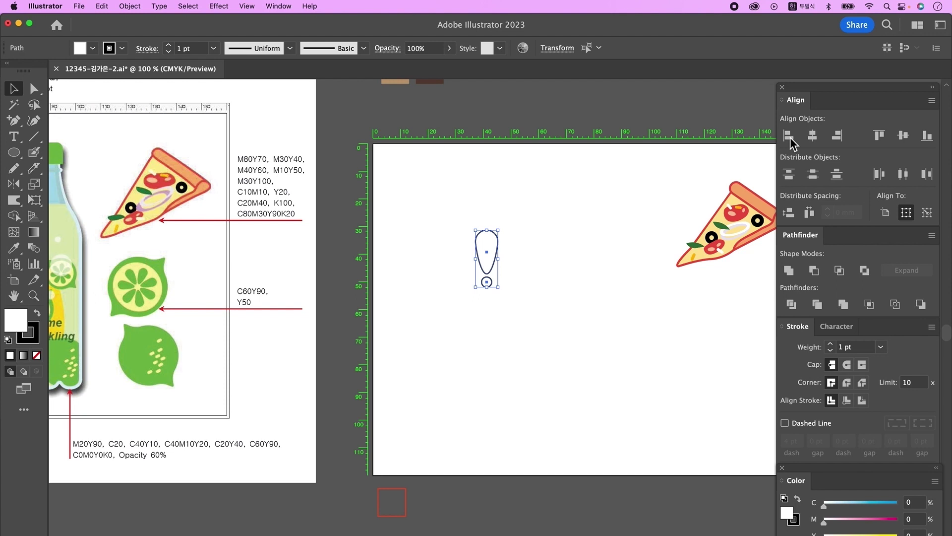
click(816, 136)
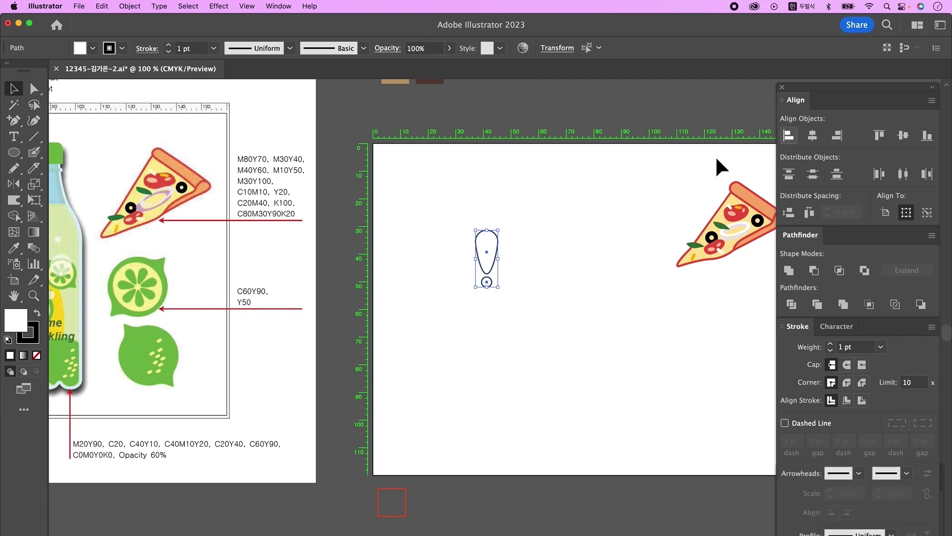
scroll(531, 302, left, 3)
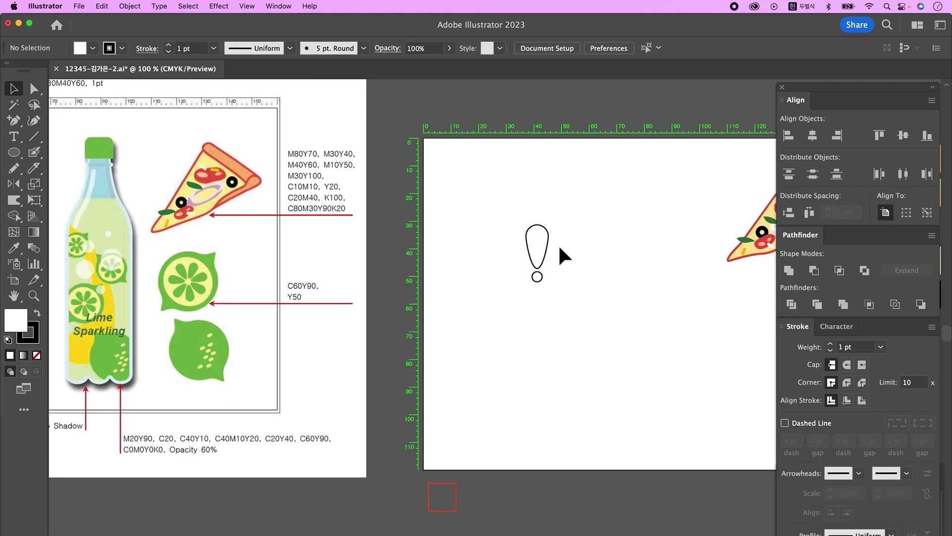
Step: Rotate a copy of the teardrop by 360/7 degrees around the centre of the small circle
click(539, 232)
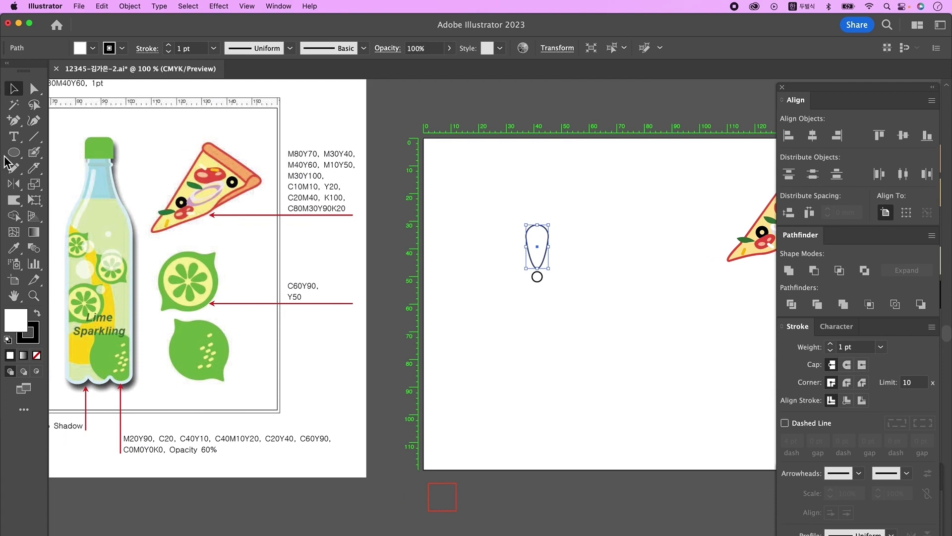
click(13, 183)
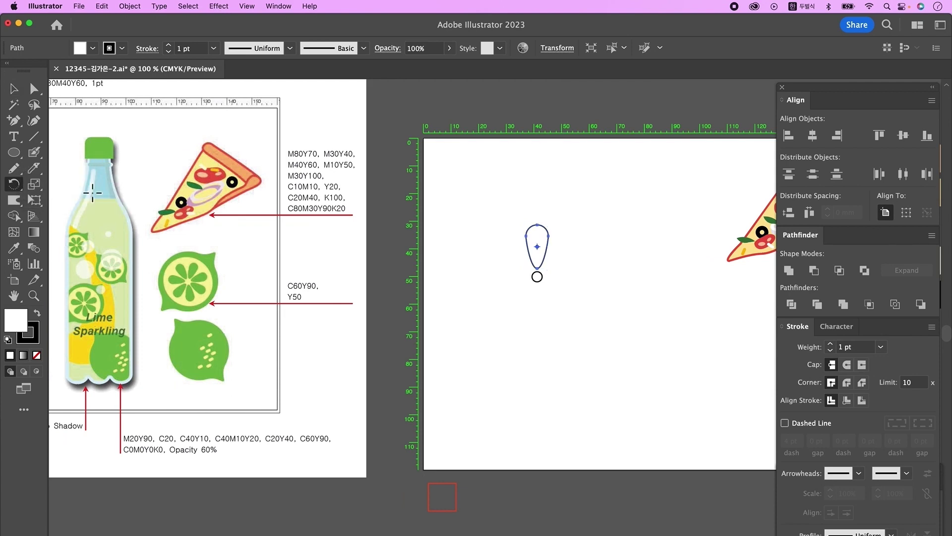
key(ctrl+y)
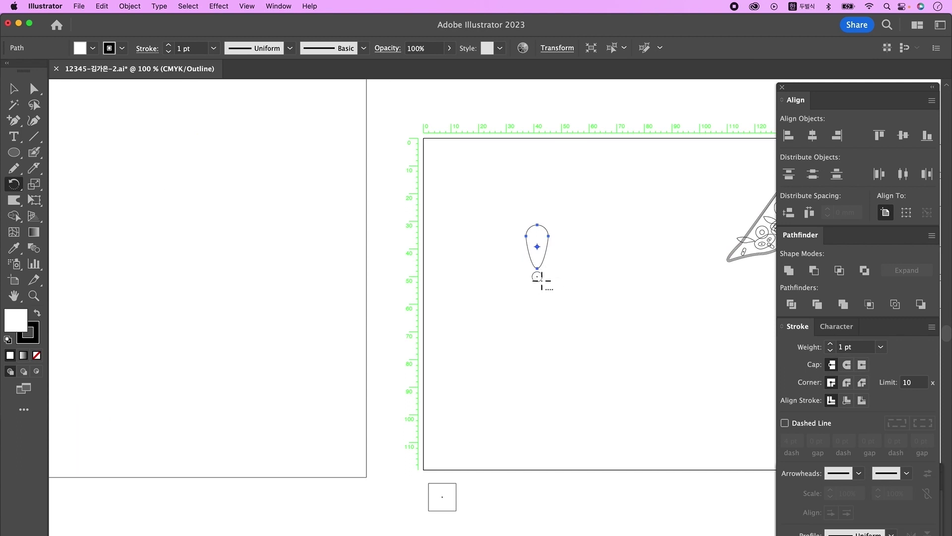
alt+click(537, 276)
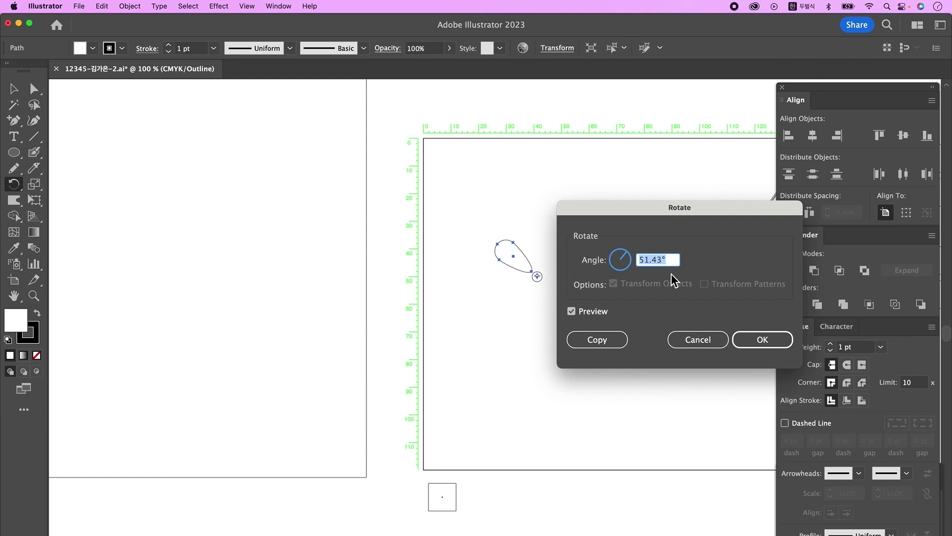
text(360/7)
click(603, 340)
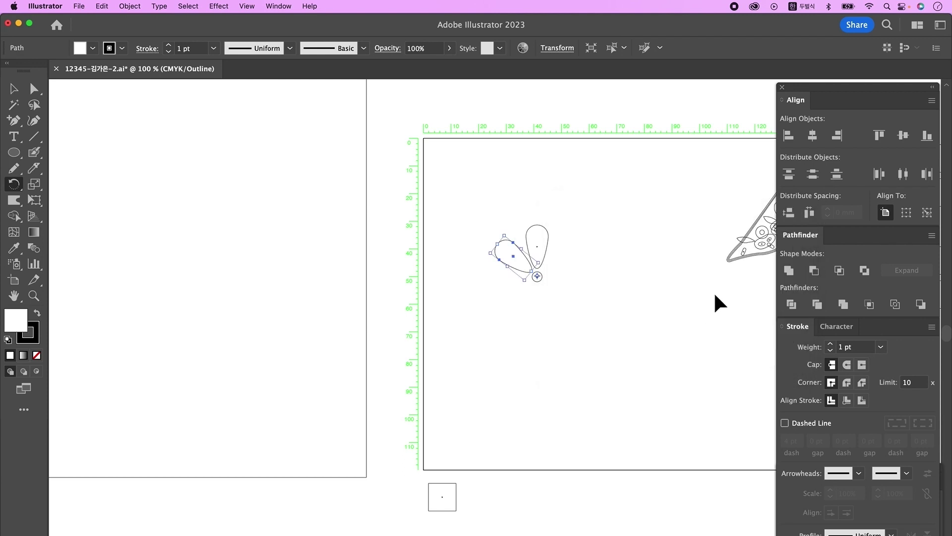
Step: Repeat the rotated copy five more times to complete a ring of seven petals
key(super+d)
key(super+d)
key(super+d)
key(super+d)
key(super+d)
key(super+y)
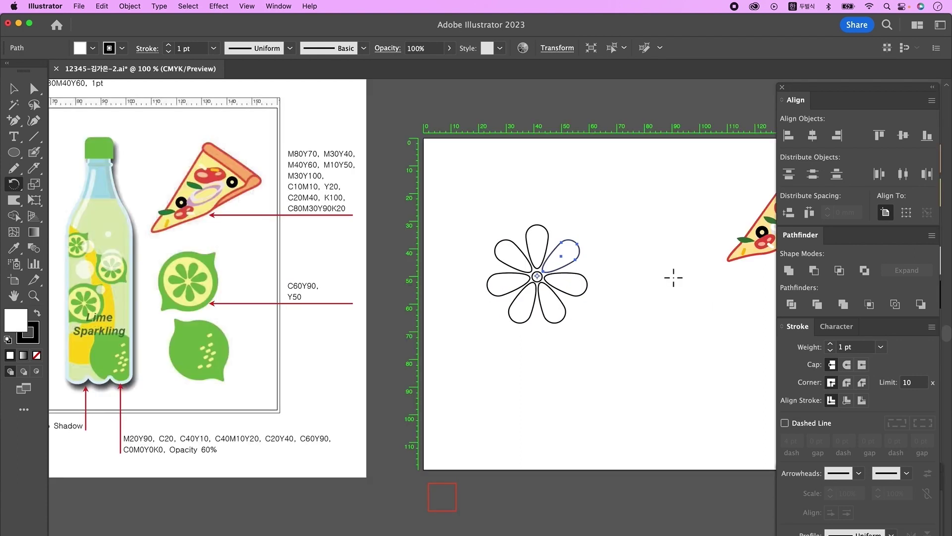
Step: Delete the small centre circle and group the seven petals
key(v)
click(538, 279)
key(Delete)
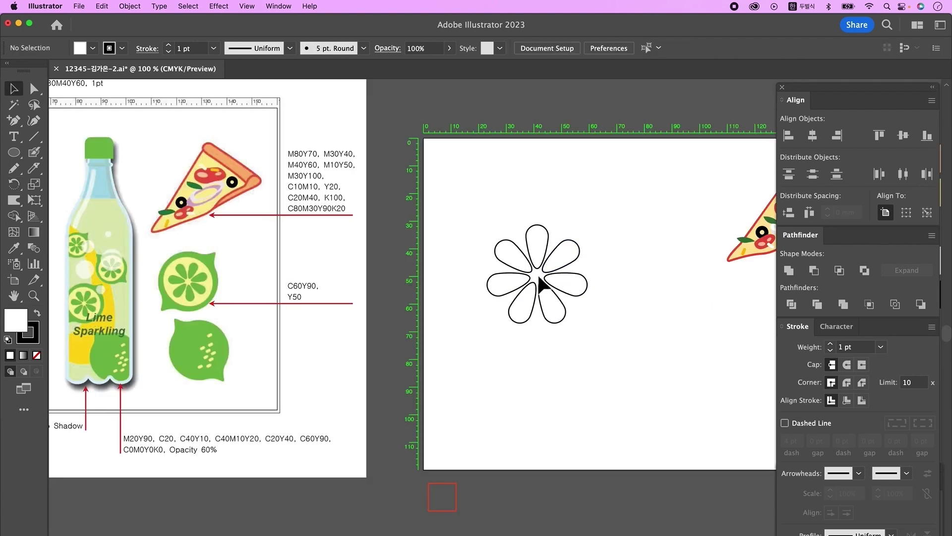
drag(478, 212, 575, 285)
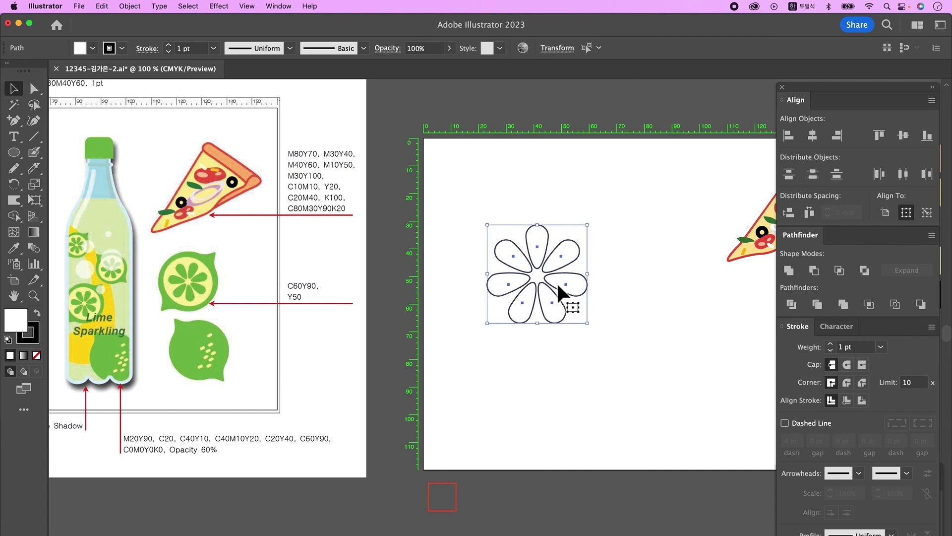
right_click(558, 285)
click(609, 412)
click(631, 344)
Step: Draw an oval about 29 mm wide and 32 mm tall beside the petal group
scroll(627, 341, down, 1)
key(l)
drag(594, 294, 678, 389)
key(super+z)
Step: Nudge the oval's top anchor point down and its bottom anchor point up to flatten the shape
key(a)
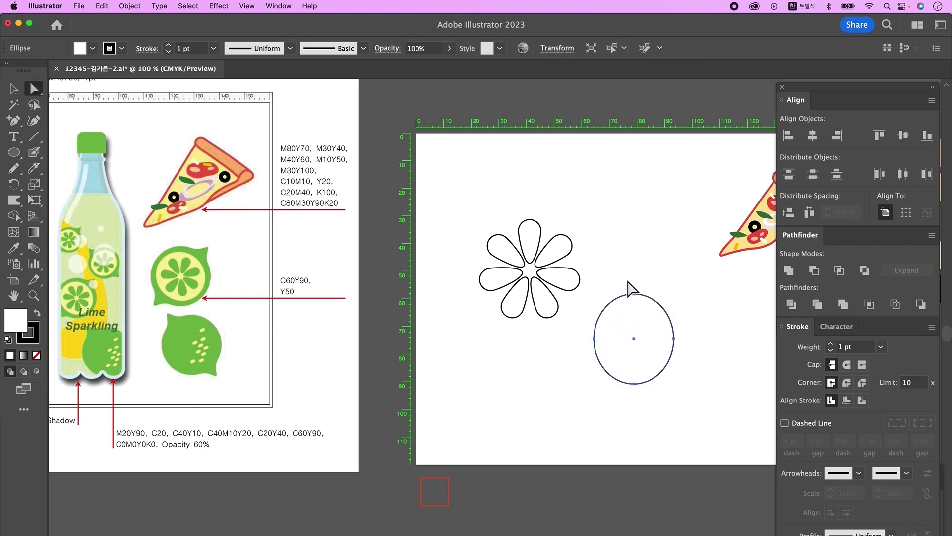
drag(629, 285, 640, 300)
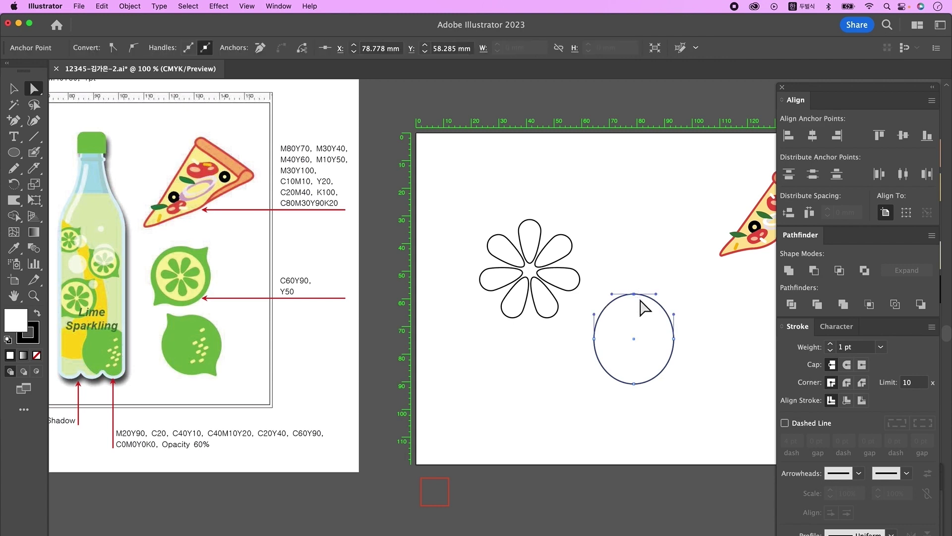
key(Down)
key(Down)
key(Down)
key(Down)
drag(659, 413, 630, 382)
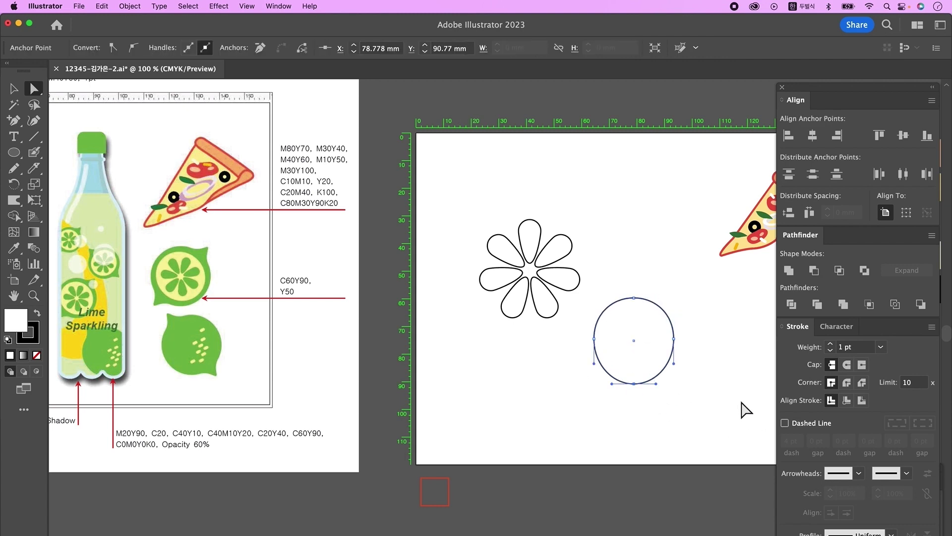
key(Up)
key(Up)
key(Up)
key(Up)
key(Up)
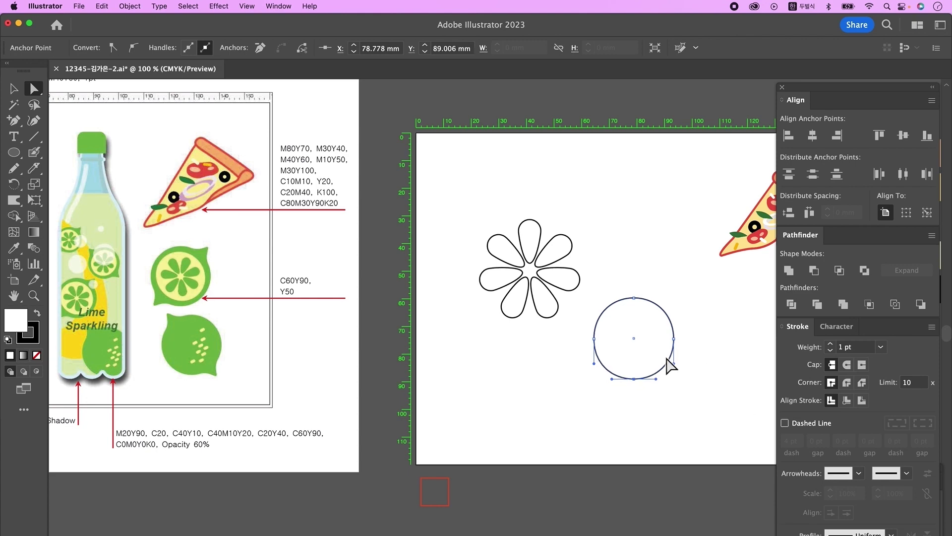
Step: Bring the petal group to the front, scale it down to fit centred inside the oval, and tilt the oval slightly
key(v)
drag(674, 338, 666, 338)
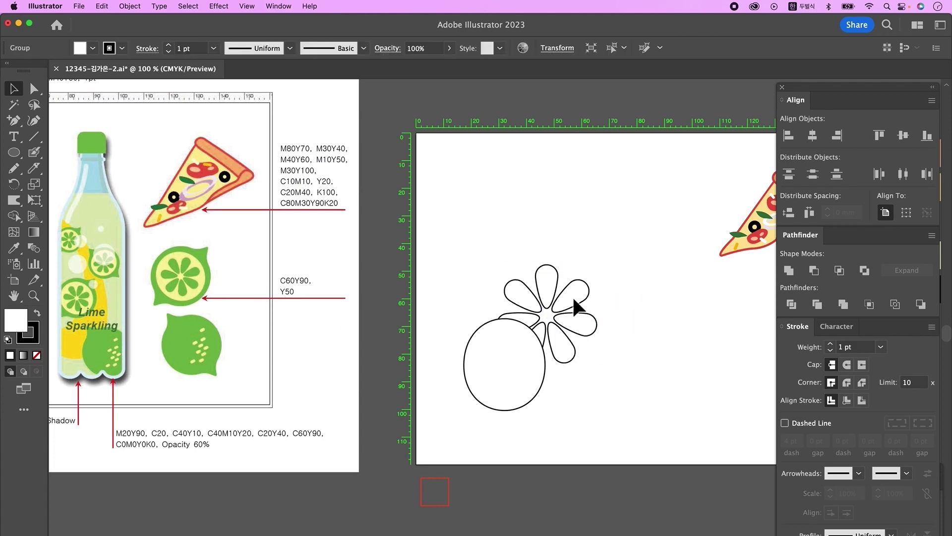
click(572, 296)
key(super+shift+])
drag(572, 295, 545, 331)
drag(523, 301, 516, 353)
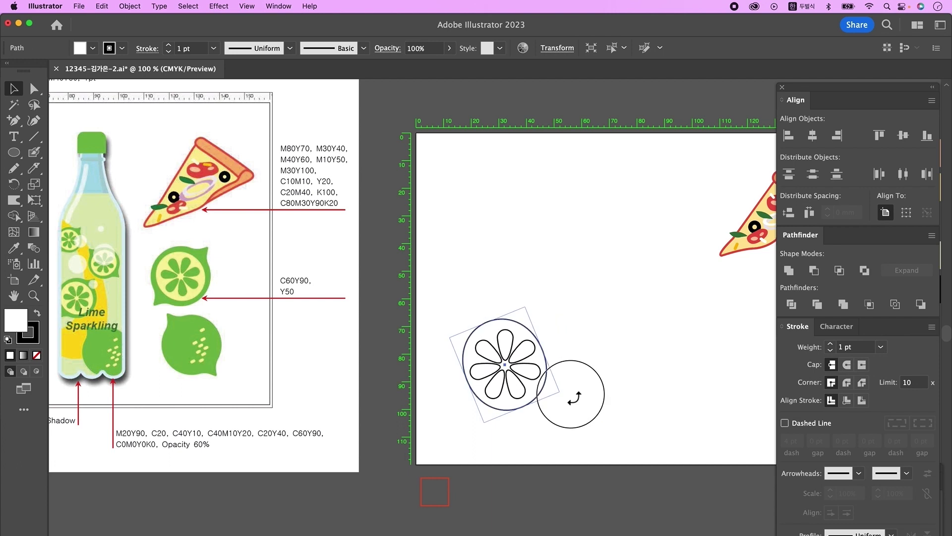
drag(570, 394, 572, 394)
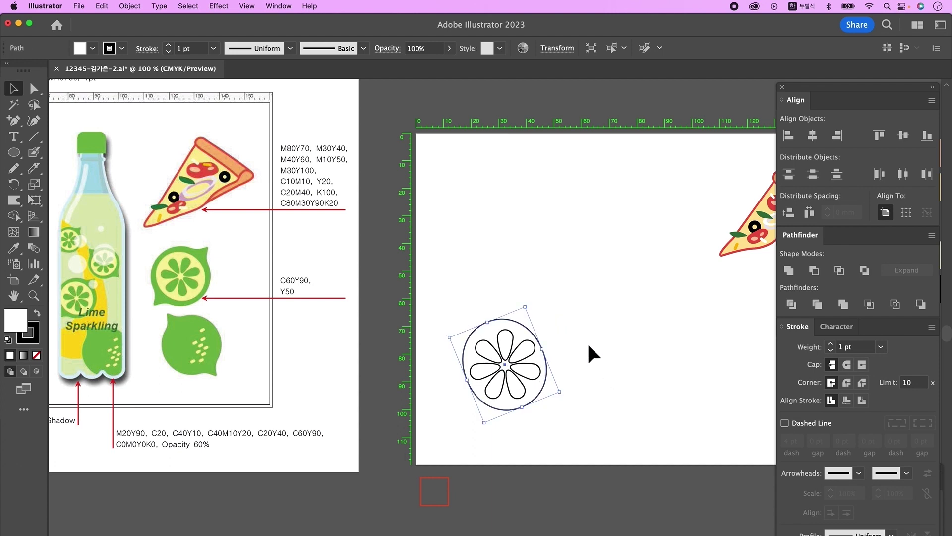
Step: Duplicate the oval in place and enlarge the copy slightly to form the lime slice's outer rind
key(super+c)
key(super+f)
drag(548, 355, 552, 351)
drag(525, 414, 522, 410)
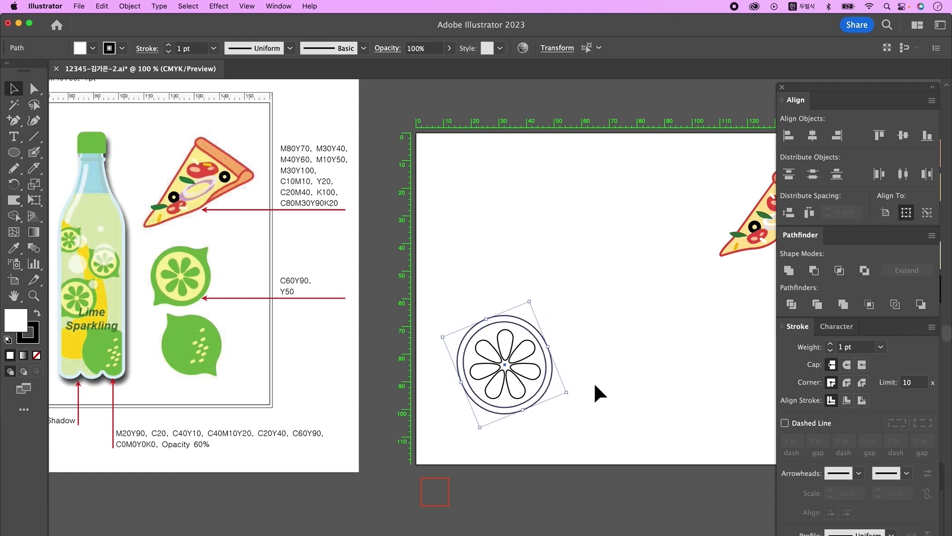
click(593, 327)
scroll(526, 313, down, 1)
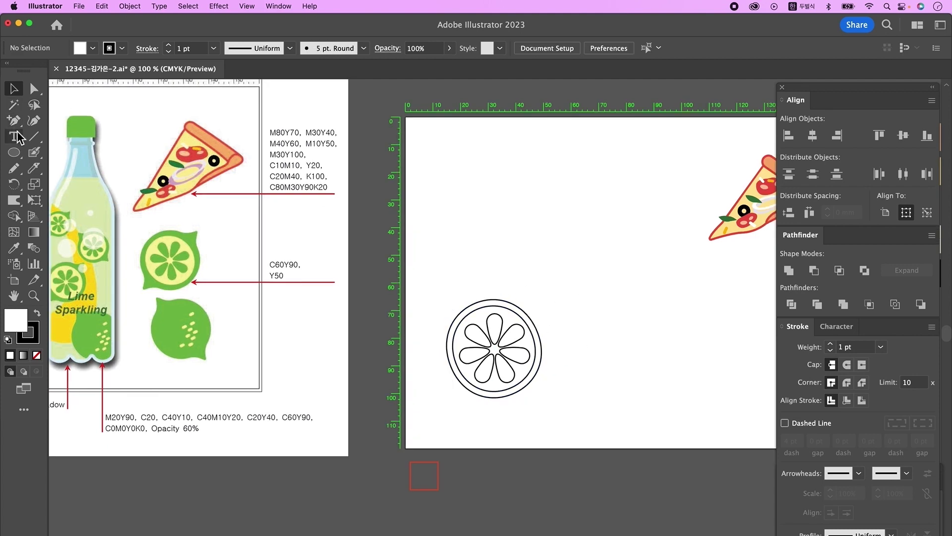
Step: Draw a curved pointed tip on the upper-right edge of the lime slice with the Pen tool and refine its anchor points
drag(15, 122, 59, 123)
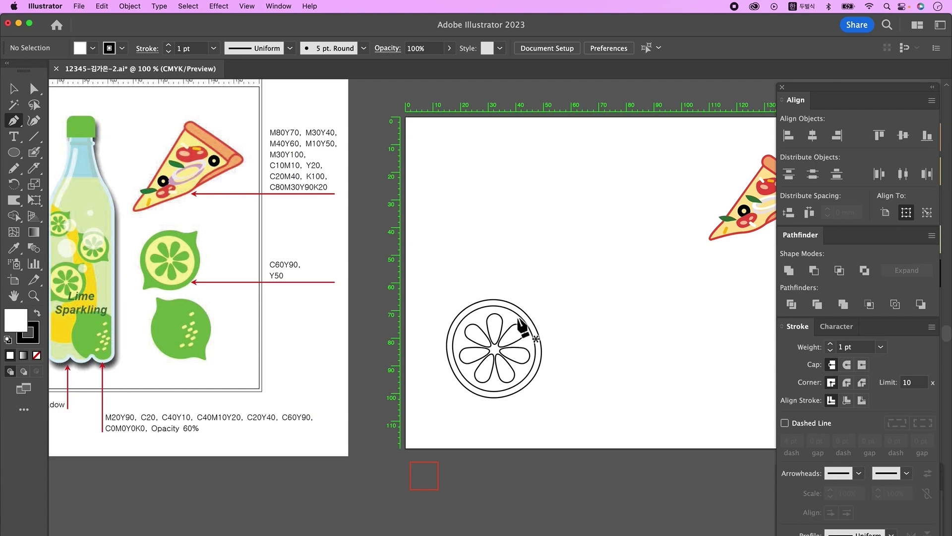
key(super+equal)
drag(679, 295, 678, 313)
click(644, 289)
click(678, 282)
super+click(698, 317)
click(14, 89)
click(33, 88)
click(673, 316)
click(704, 331)
key(super+1)
drag(574, 405, 713, 375)
key(v)
Step: Duplicate the tip, reflect the copy across the vertical axis, and turn and place it at the slice's lower-left edge
drag(538, 316, 582, 319)
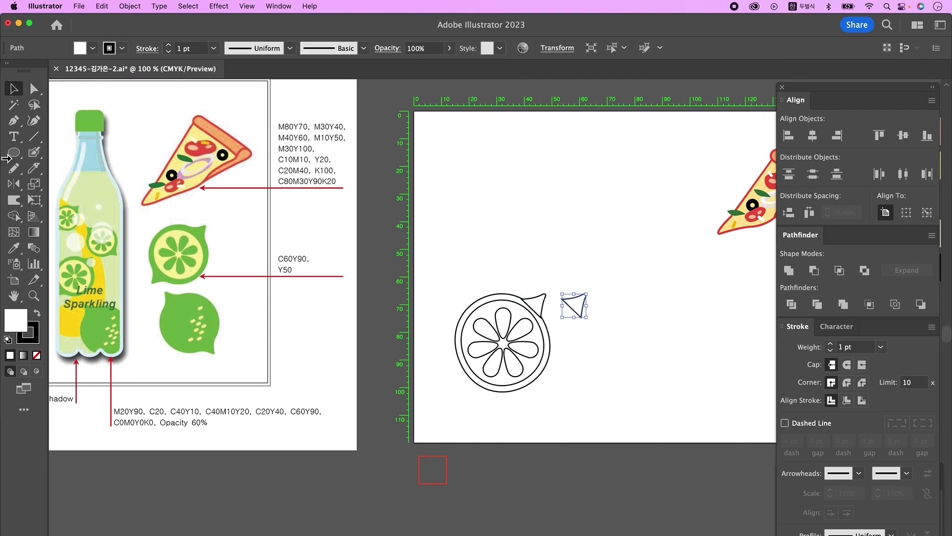
double_click(14, 185)
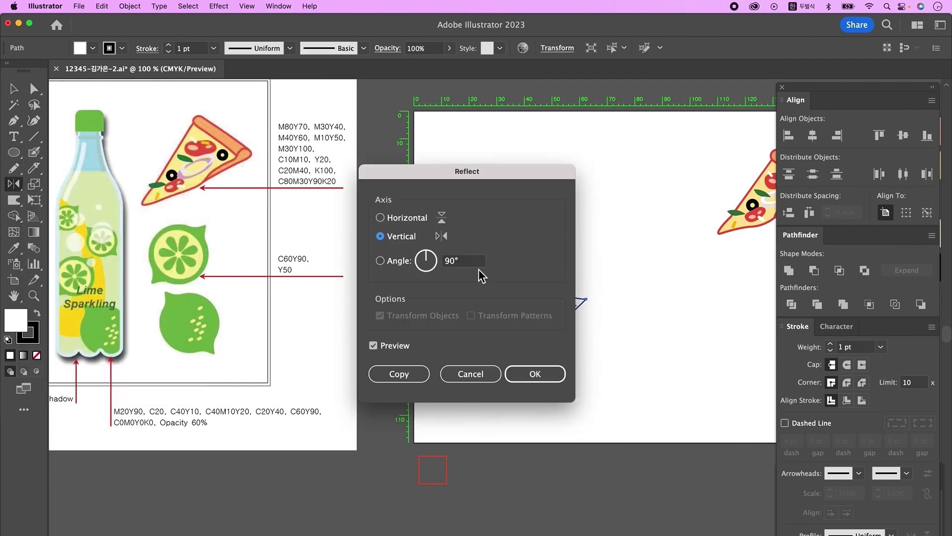
click(550, 377)
click(18, 91)
drag(590, 321, 623, 252)
click(595, 318)
drag(575, 305, 469, 377)
click(614, 383)
Step: Duplicate the lime slice to its right and remove the copy's petals and inner oval to start a whole lime
drag(439, 260, 631, 362)
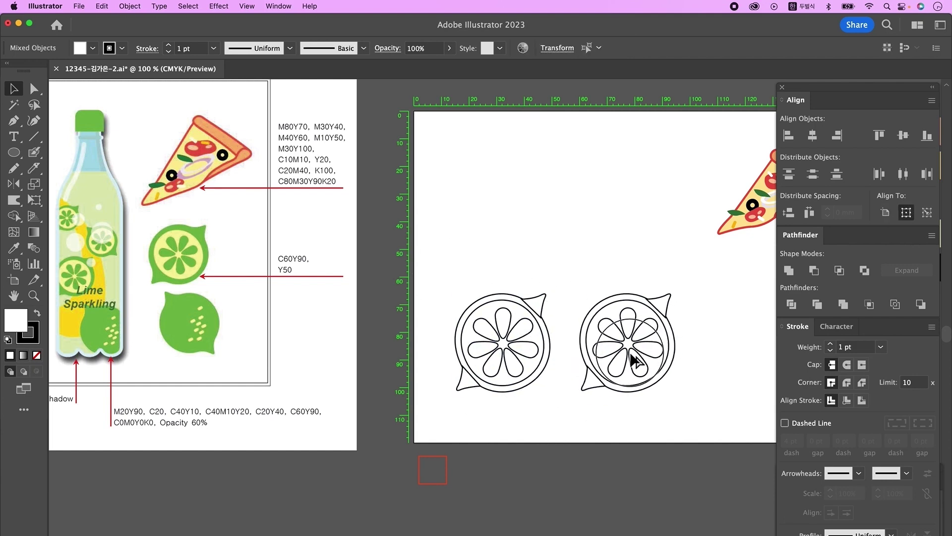
click(685, 366)
click(648, 365)
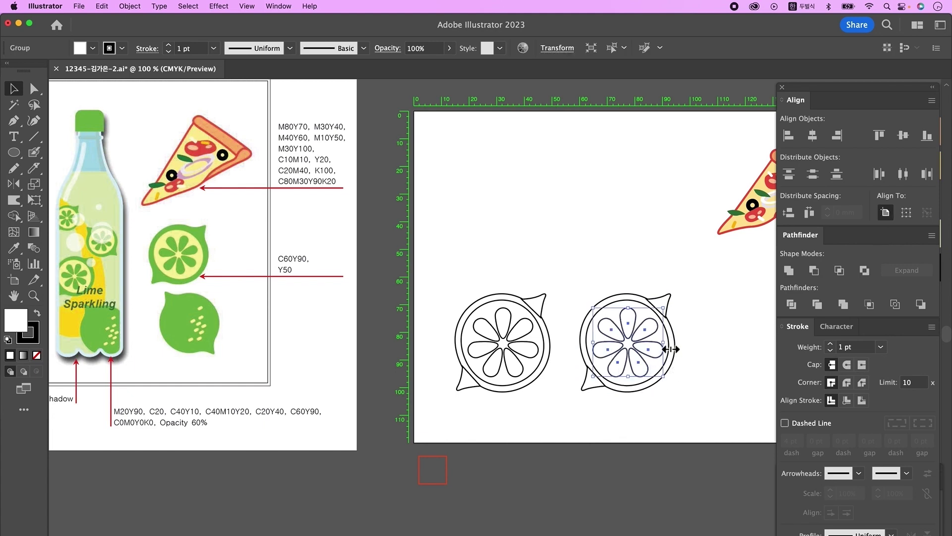
mouse_move(670, 353)
mouse_down()
mouse_move(670, 365)
mouse_move(667, 349)
mouse_up()
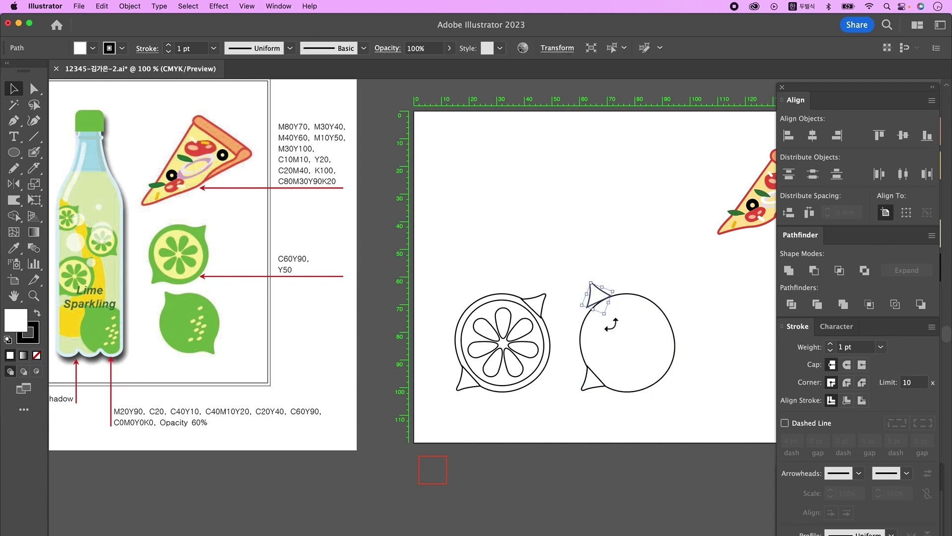
Step: Fit the tips onto the whole lime's upper left and lower right, and unite them with its oval
drag(611, 325, 606, 294)
click(599, 302)
click(659, 383)
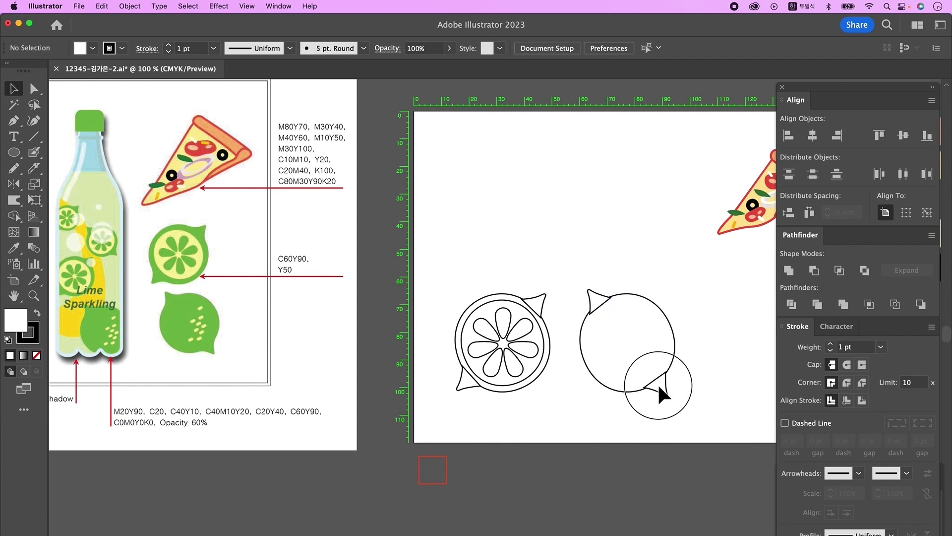
click(658, 383)
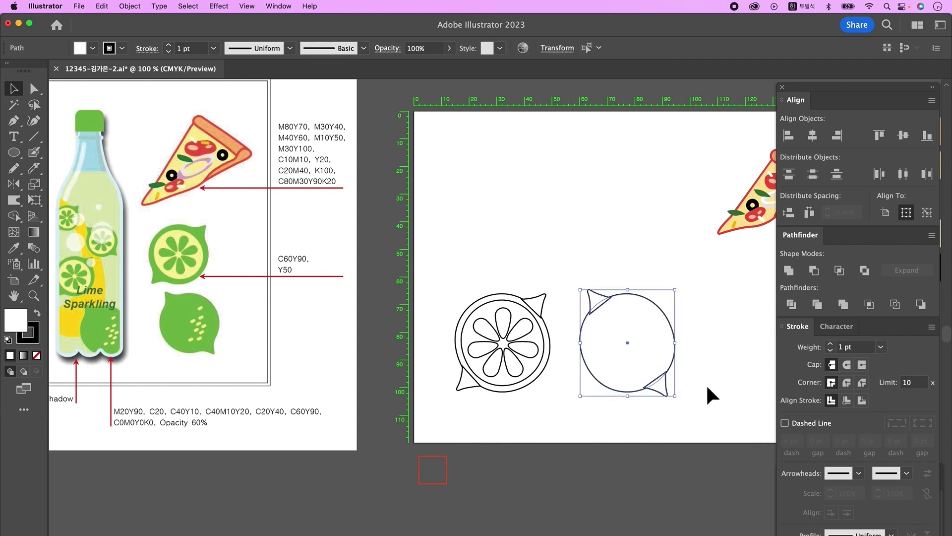
click(788, 270)
click(641, 460)
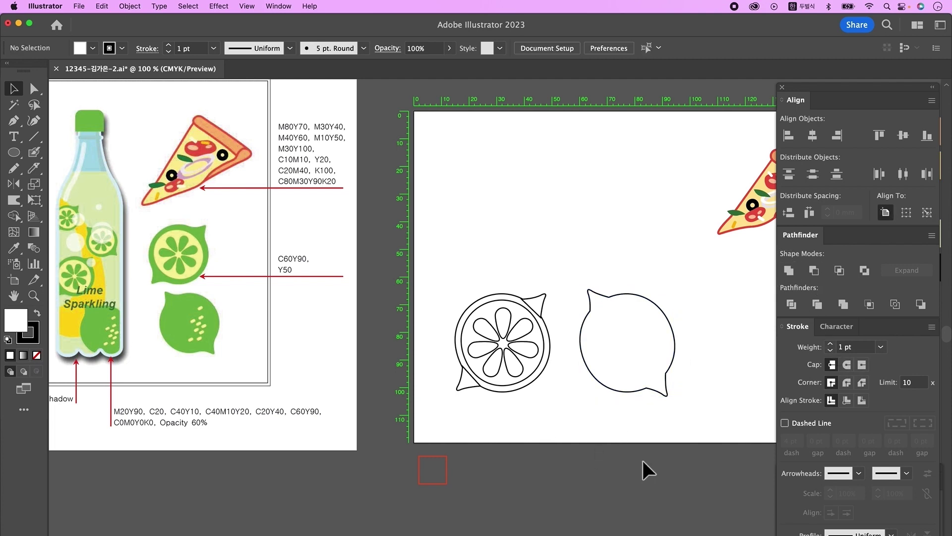
Step: Place C60Y90 green and Y50 yellow colour sample squares beside the limes
mouse_move(626, 429)
mouse_down()
mouse_move(561, 387)
mouse_move(637, 419)
mouse_up()
alt+super+click(612, 385)
drag(706, 338, 707, 342)
drag(691, 331, 566, 327)
Step: Apply the sampled green to both limes' bodies and the petals, and the sampled yellow to the slice's inner oval
click(520, 320)
key(i)
click(566, 305)
super+click(436, 345)
click(566, 305)
super+click(437, 328)
click(560, 329)
Step: Move the lime slice up on the artboard and place the whole lime below it
key(v)
drag(387, 270, 456, 355)
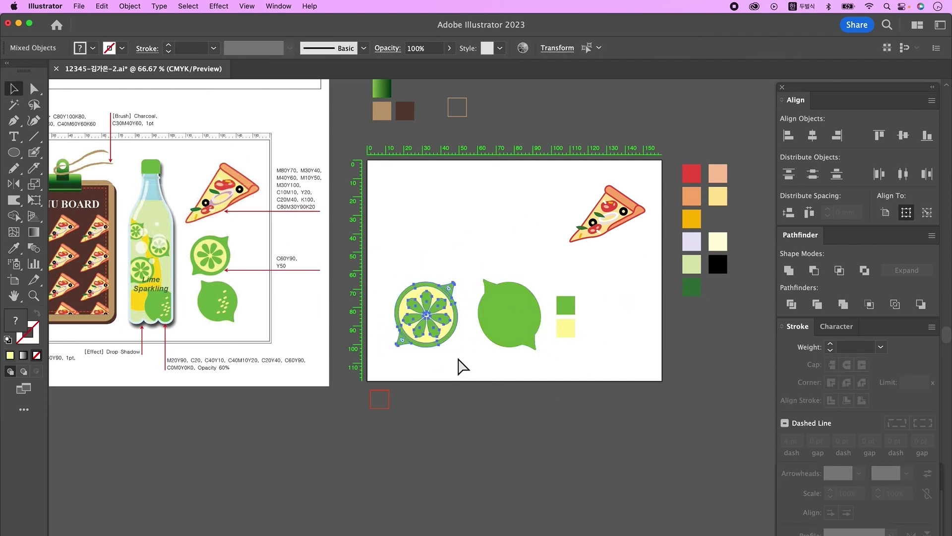
drag(435, 308, 424, 227)
drag(507, 314, 421, 320)
Step: Activate the Blob Brush and pick up the yellow fill from the colour sample square
scroll(295, 311, up, 2)
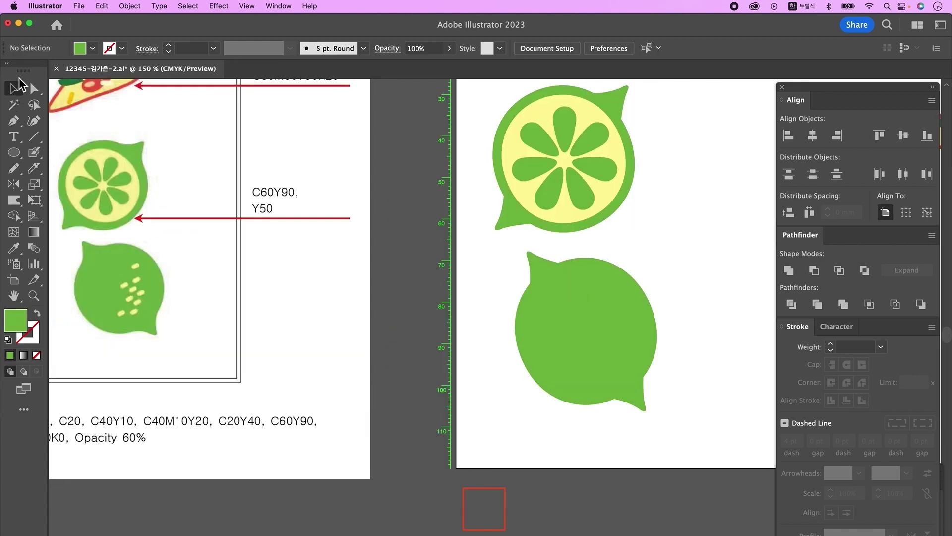
click(37, 157)
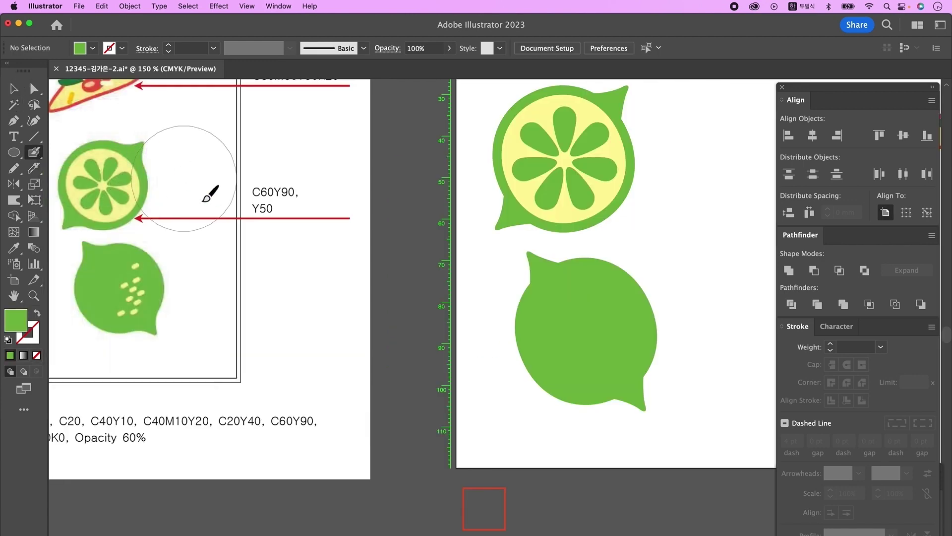
scroll(739, 360, right, 5)
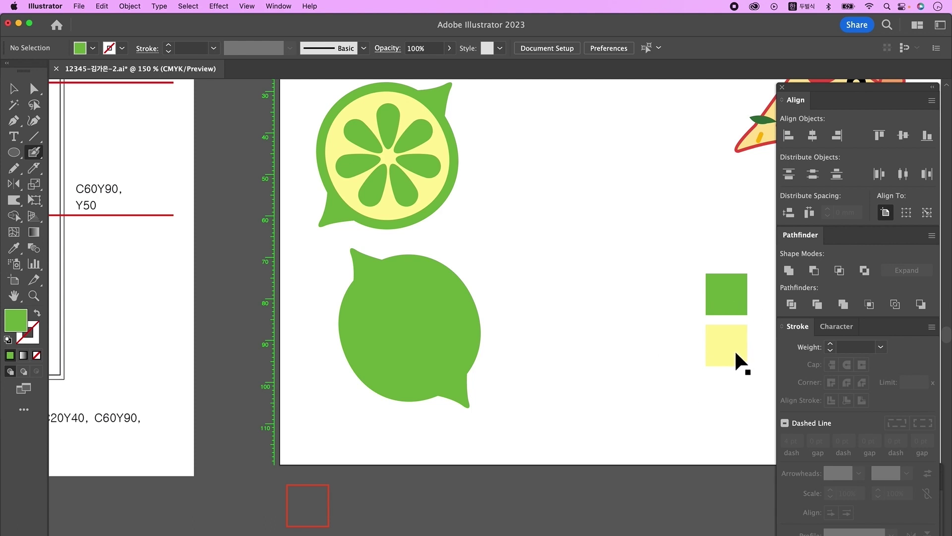
super+click(734, 349)
scroll(451, 357, left, 5)
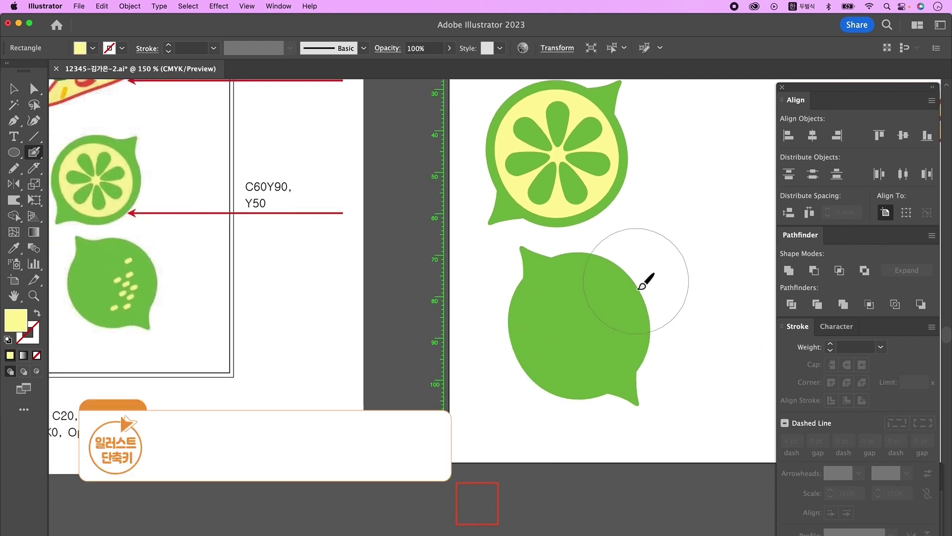
Step: Reduce the Blob Brush to a small tip suited to the lime's spots
key(bracketleft)
key(bracketleft)
key(bracketleft)
key(bracketleft)
key(bracketleft)
key(bracketleft)
key(bracketleft)
key(bracketleft)
key(bracketleft)
key(bracketleft)
key(bracketleft)
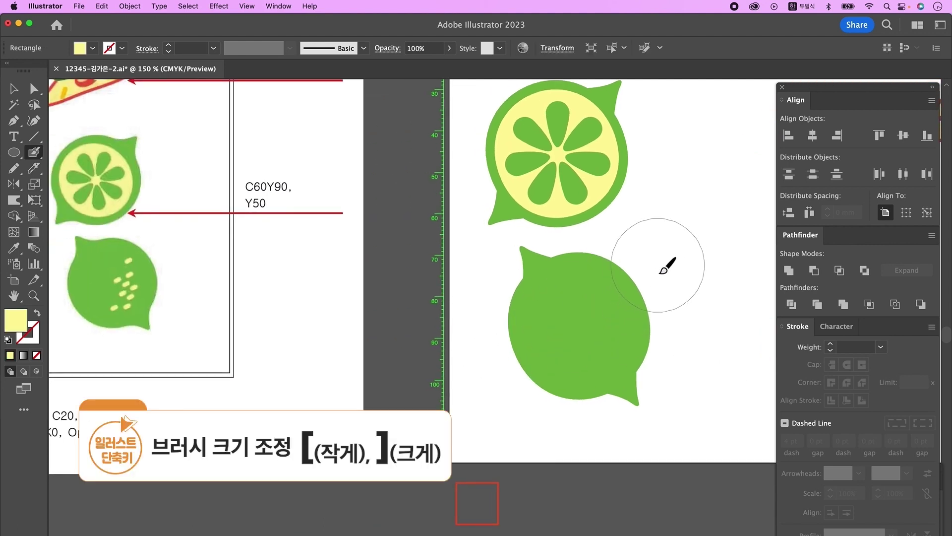
key(bracketleft)
key(bracketleft)
key(bracketleft)
key(bracketleft)
key(bracketleft)
key(bracketleft)
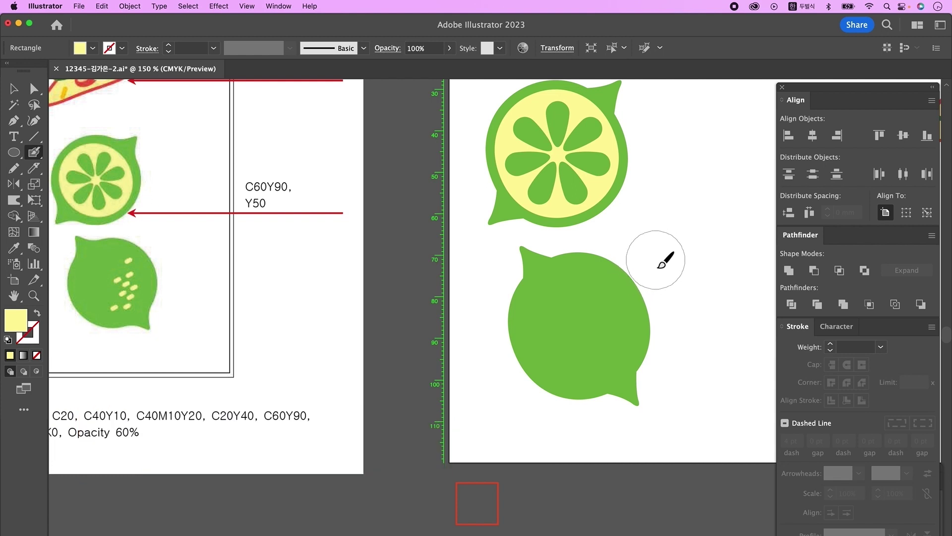
key(bracketleft)
key(bracketleft)
key(bracketleft)
key(bracketleft)
key(bracketleft)
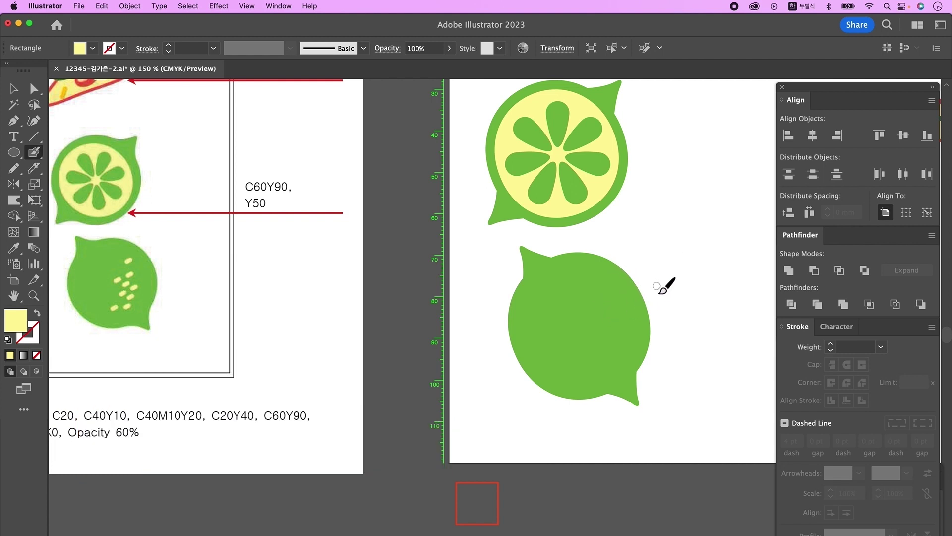
Step: Paint a small slanted yellow spot on the whole lime and duplicate it into a nine-spot cluster matching the reference
click(610, 306)
click(13, 90)
drag(612, 303, 616, 297)
drag(689, 251, 687, 297)
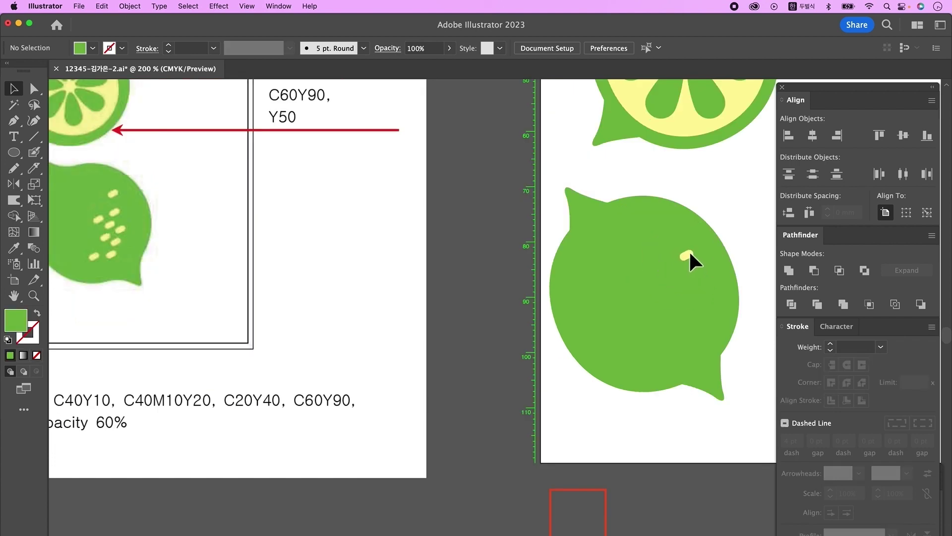
shift+click(693, 281)
drag(687, 297, 688, 344)
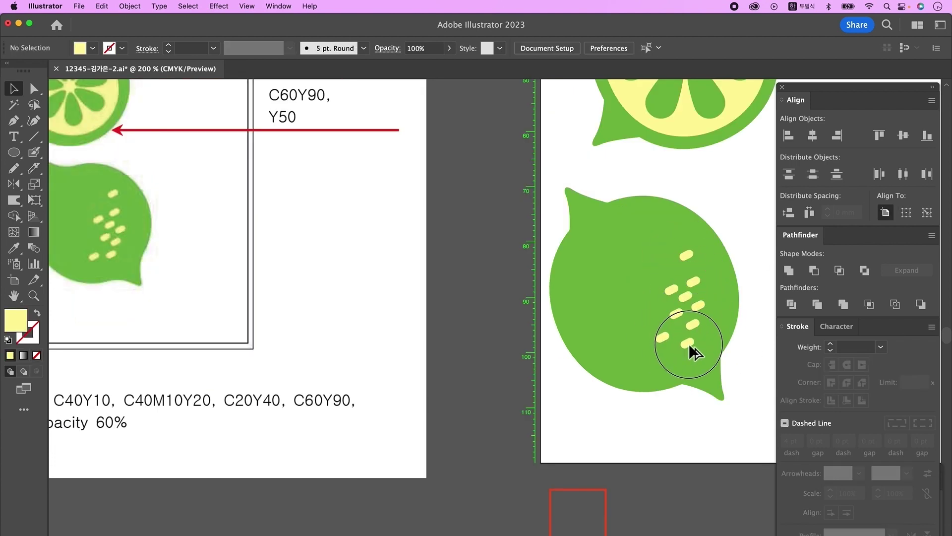
Step: Group the yellow spots, then group them together with the whole lime's green body
key(super+minus)
drag(590, 317, 662, 285)
click(660, 290)
drag(650, 331, 518, 235)
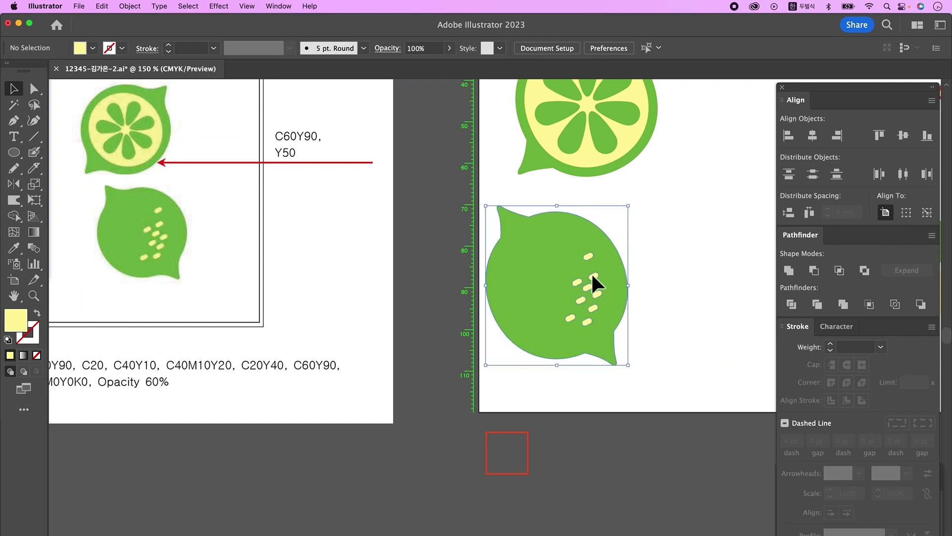
shift+click(539, 261)
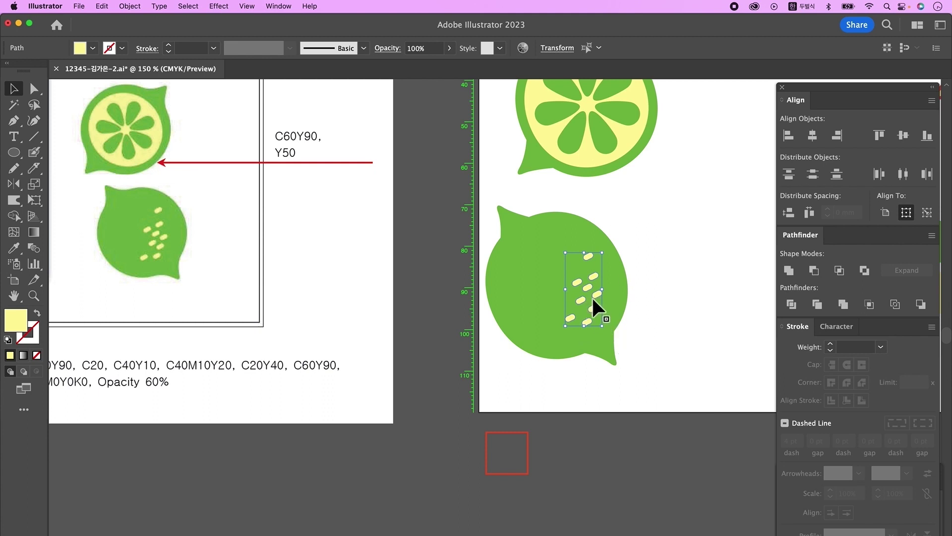
key(super+g)
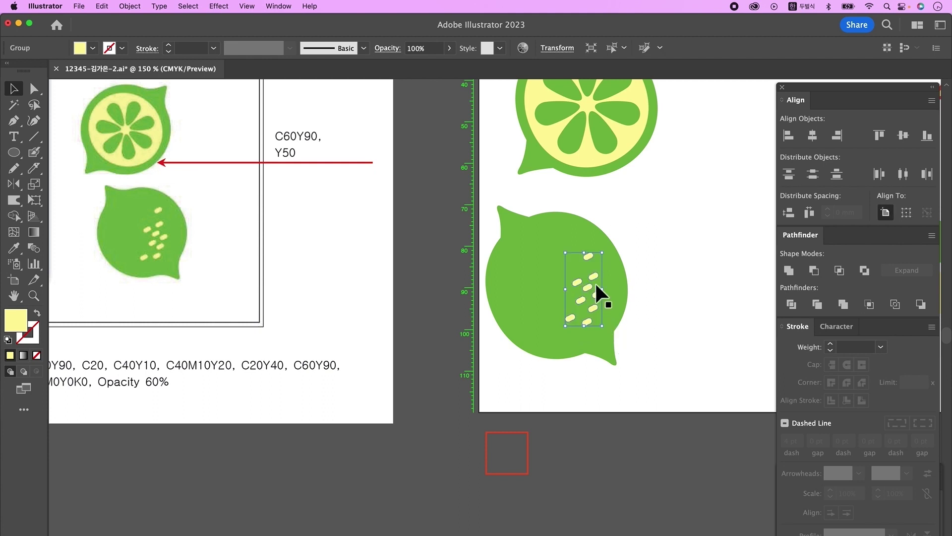
click(663, 308)
key(super+z)
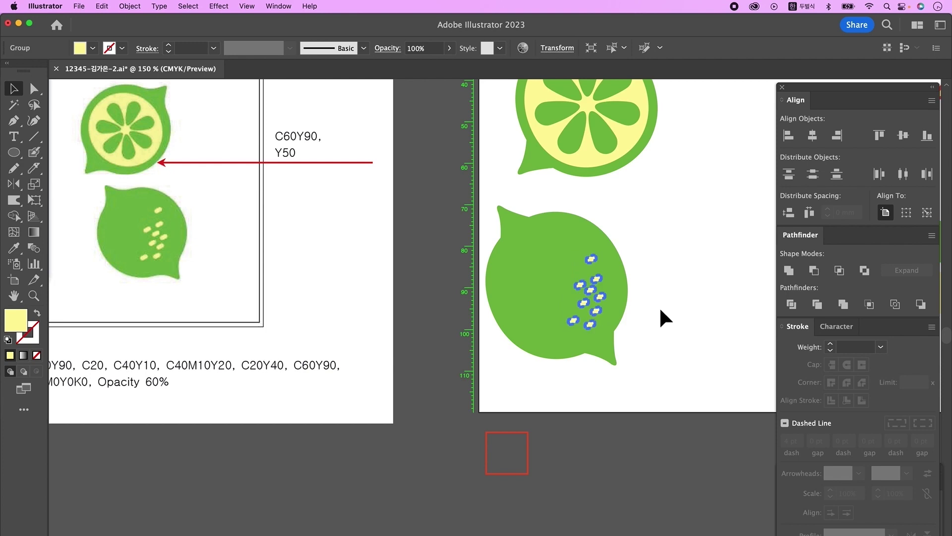
shift+click(602, 294)
key(super+g)
click(642, 275)
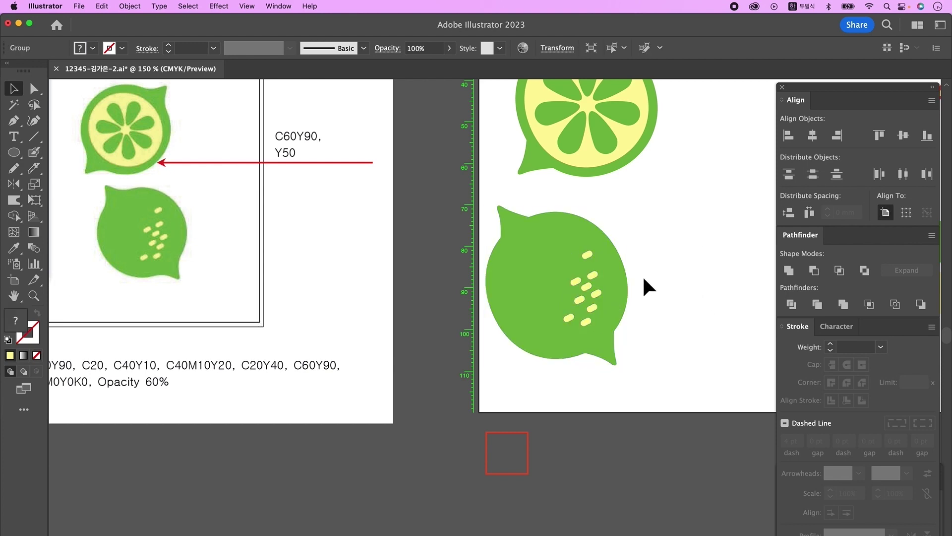
Step: Move the green and yellow sample squares off the artboard, then shrink both limes and place them below the pizza slice
key(super+minus)
key(super+minus)
drag(364, 359, 445, 377)
click(506, 414)
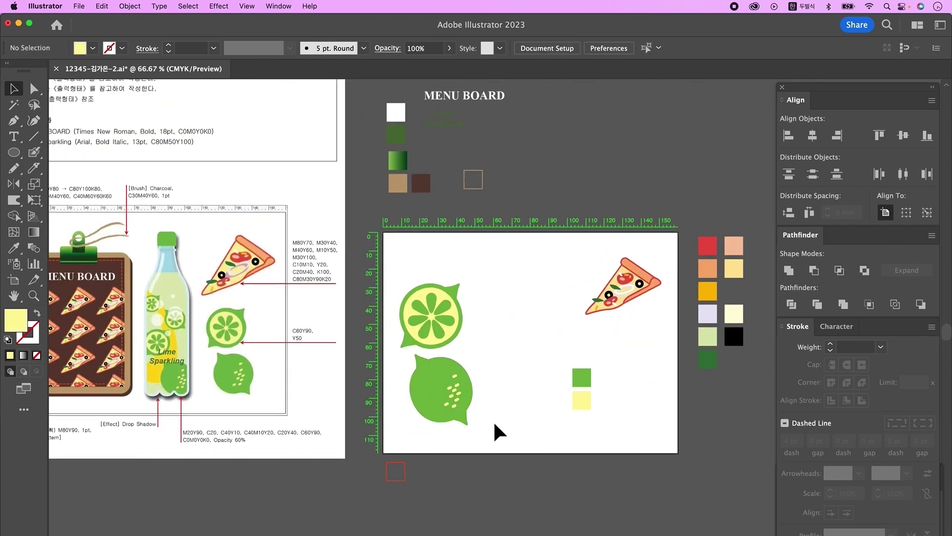
drag(396, 266, 469, 409)
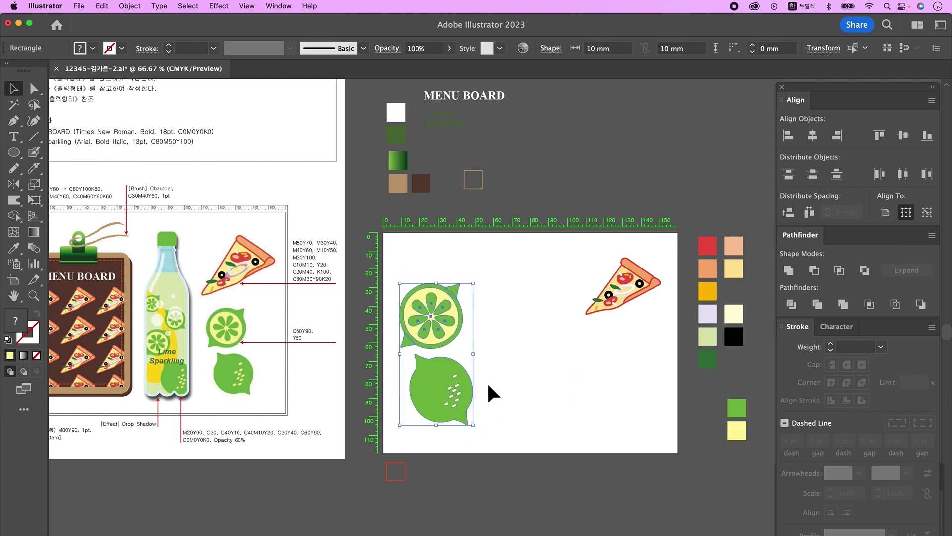
drag(439, 283, 613, 342)
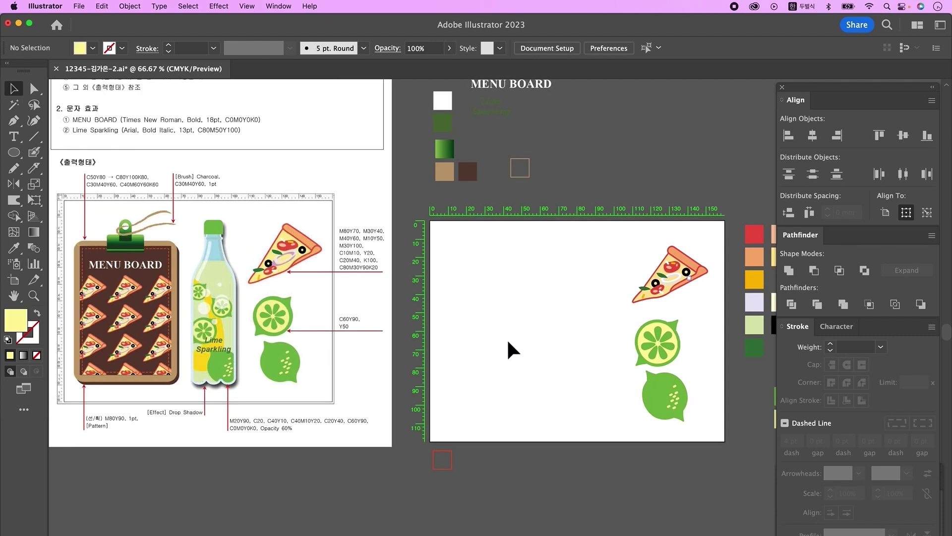
Step: Draw a tall rounded rectangle for the menu board, tighten its corner radius, and duplicate it slightly up and to the left
drag(14, 152, 102, 171)
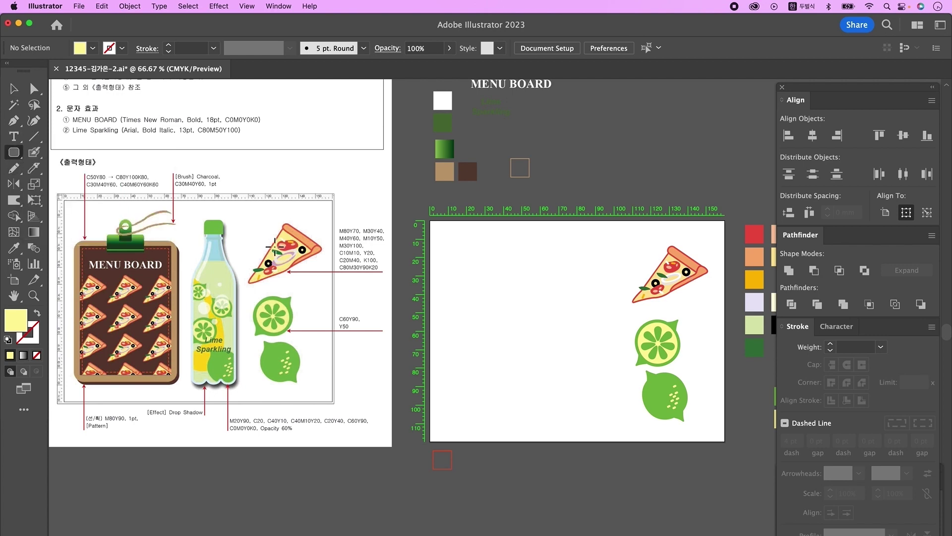
drag(448, 264, 554, 413)
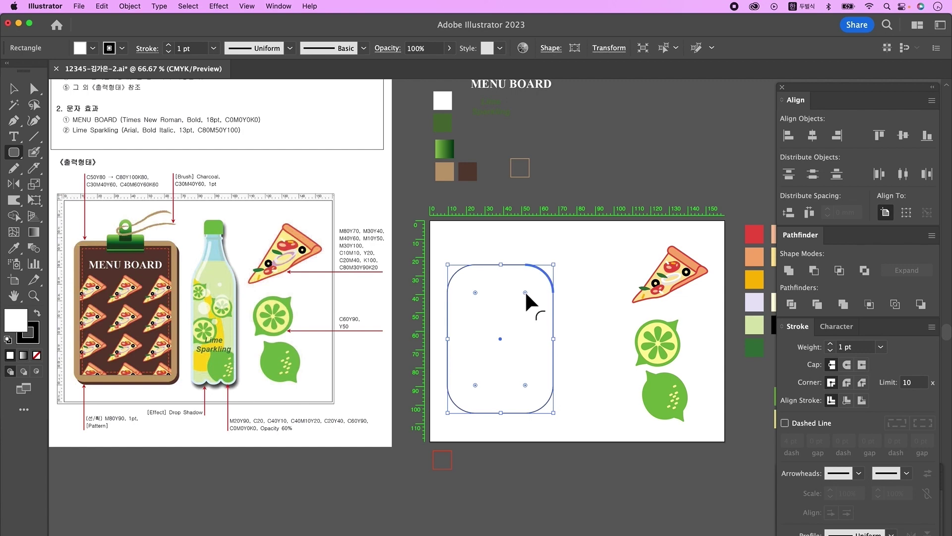
drag(526, 293, 539, 278)
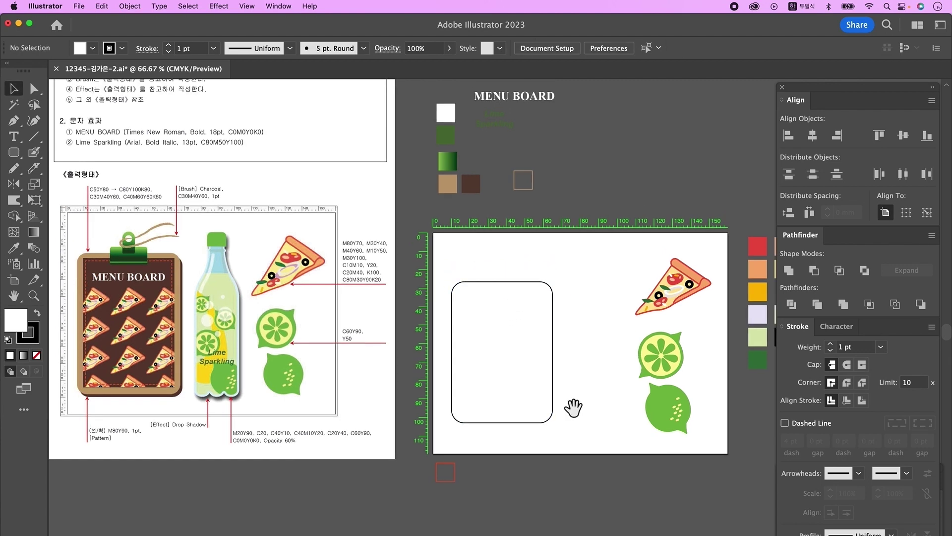
click(534, 379)
alt+drag(534, 378, 530, 380)
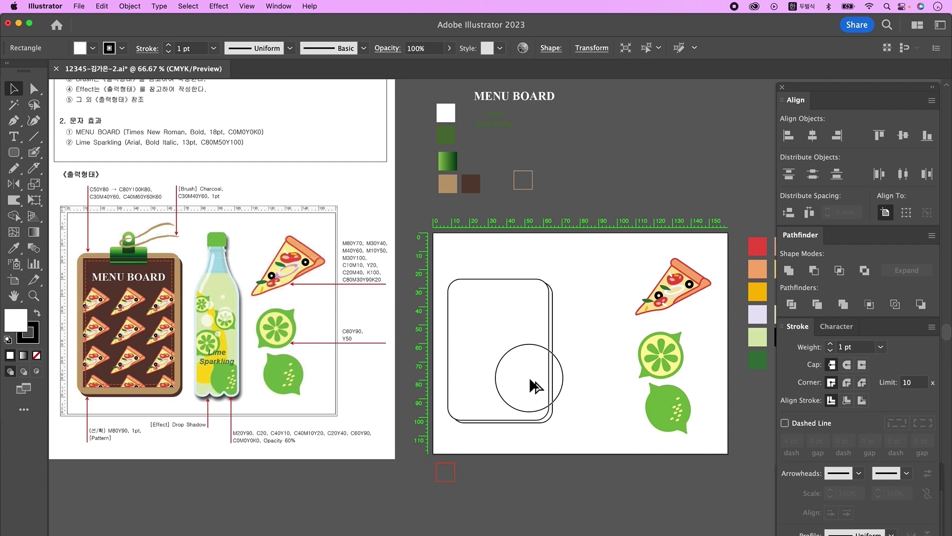
drag(534, 386, 534, 386)
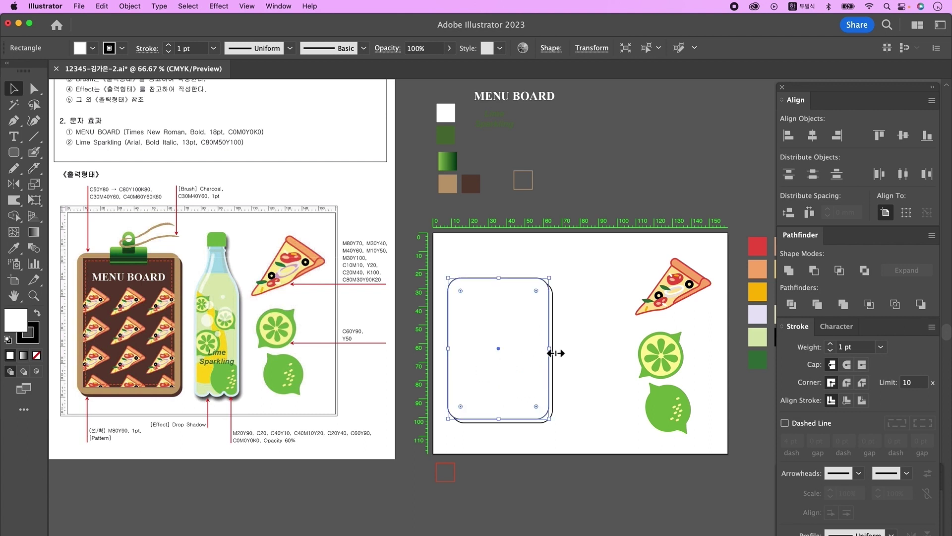
Step: Add a smaller centred copy inside the front board shape and make its corners square
drag(555, 353, 549, 353)
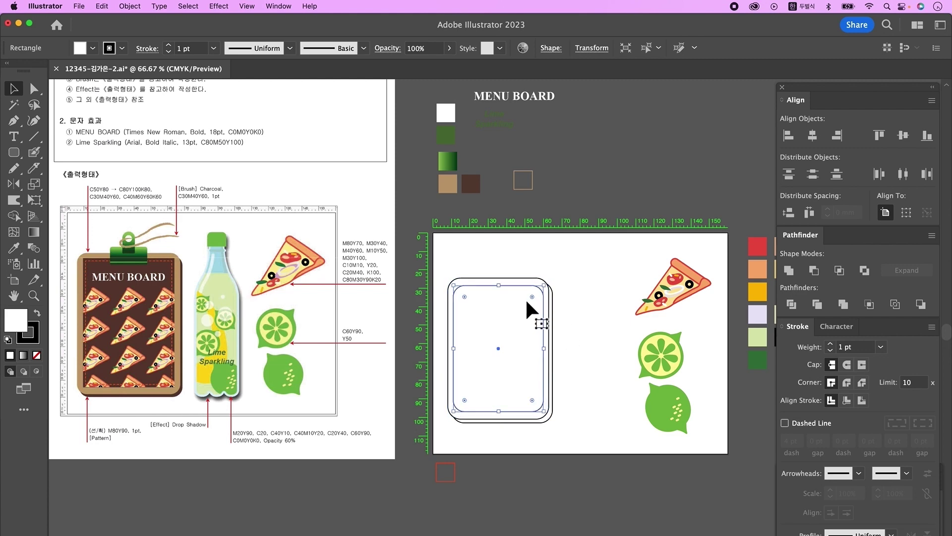
drag(533, 296, 553, 262)
click(590, 368)
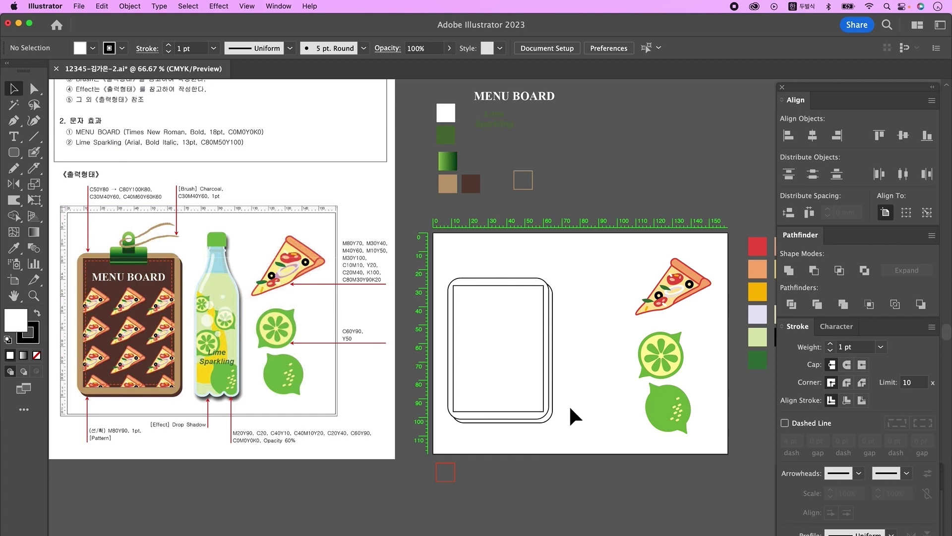
Step: Fill the back board shape and inner panel with the sampled dark brown, and the front board shape with the sampled tan
click(535, 423)
shift+click(528, 411)
key(i)
click(471, 184)
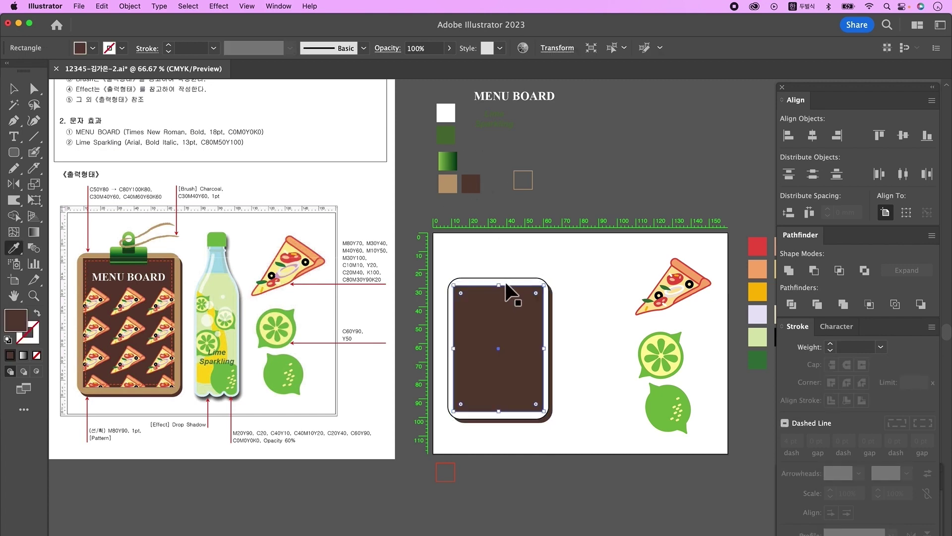
super+click(505, 281)
click(447, 183)
super+click(569, 295)
Step: Create a slightly smaller copy of the inner panel with the sampled red 1 pt outline, no fill and a 4 pt dashed line
key(v)
click(520, 362)
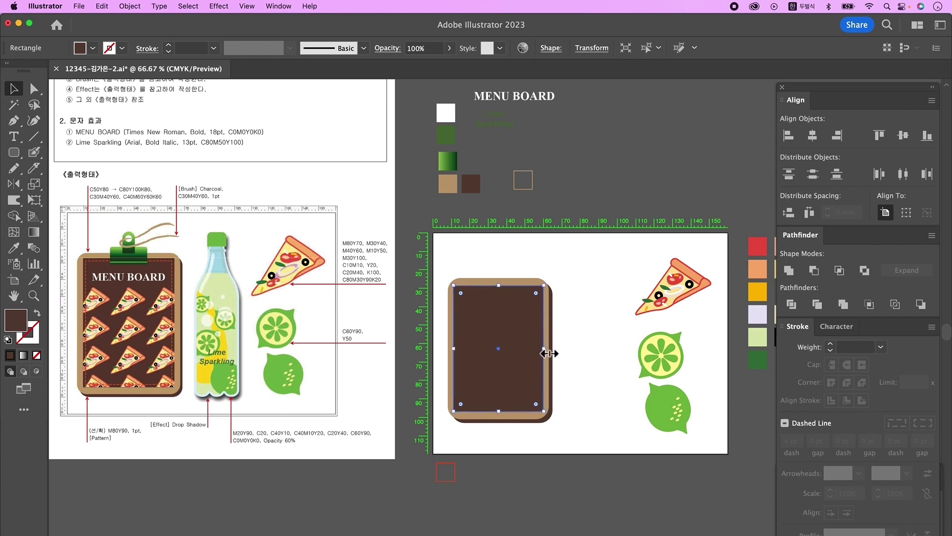
drag(548, 353, 540, 353)
key(i)
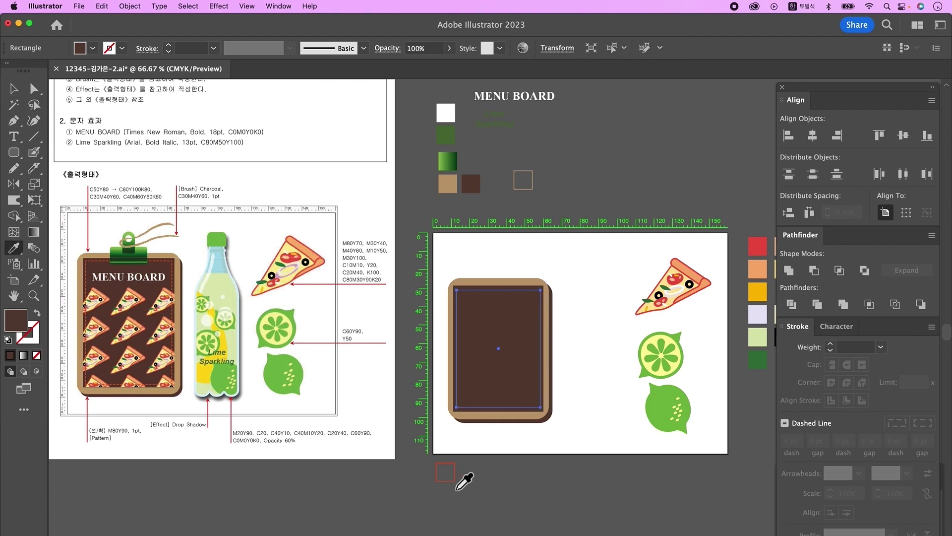
click(454, 479)
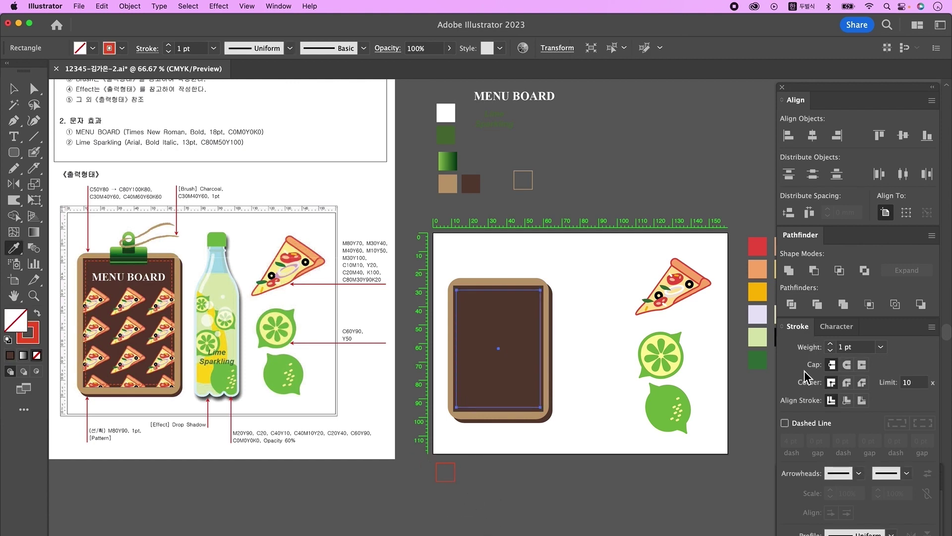
click(787, 424)
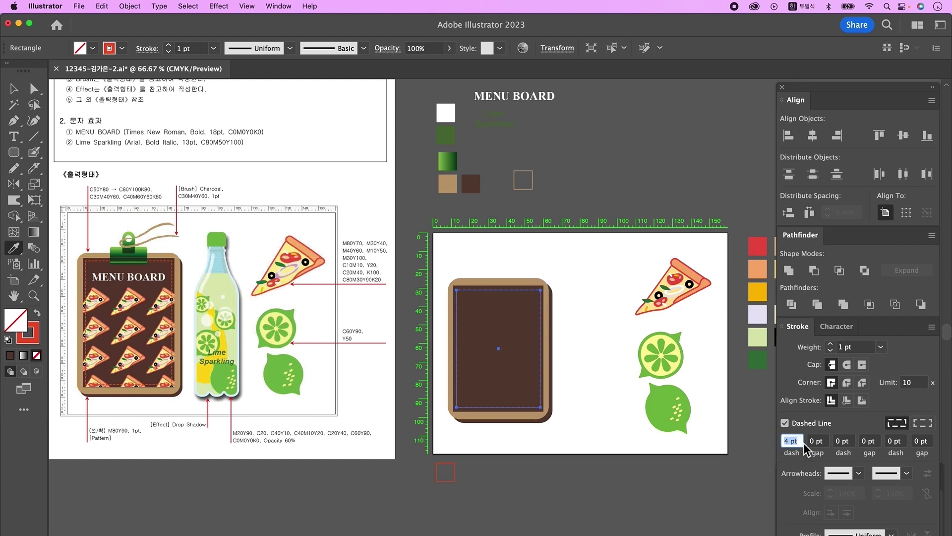
click(13, 89)
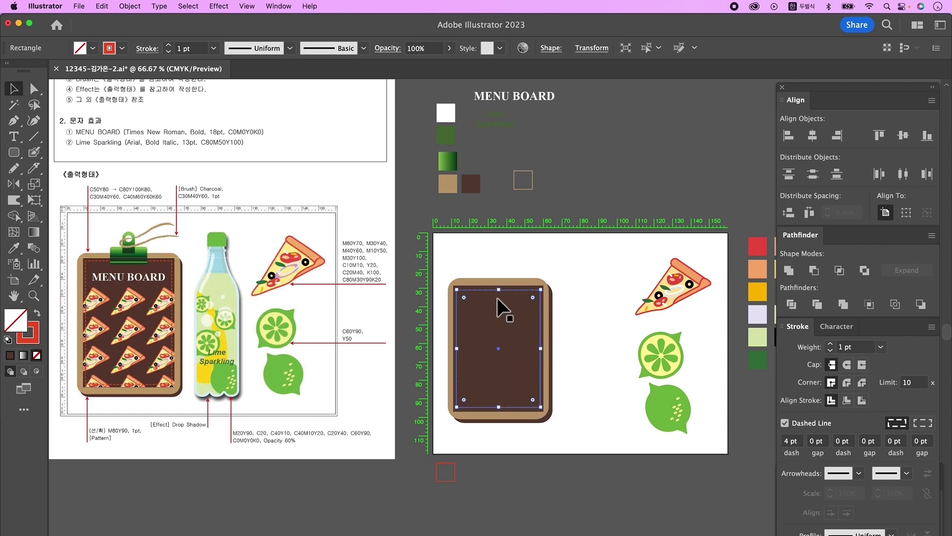
drag(499, 290, 499, 287)
super+click(434, 293)
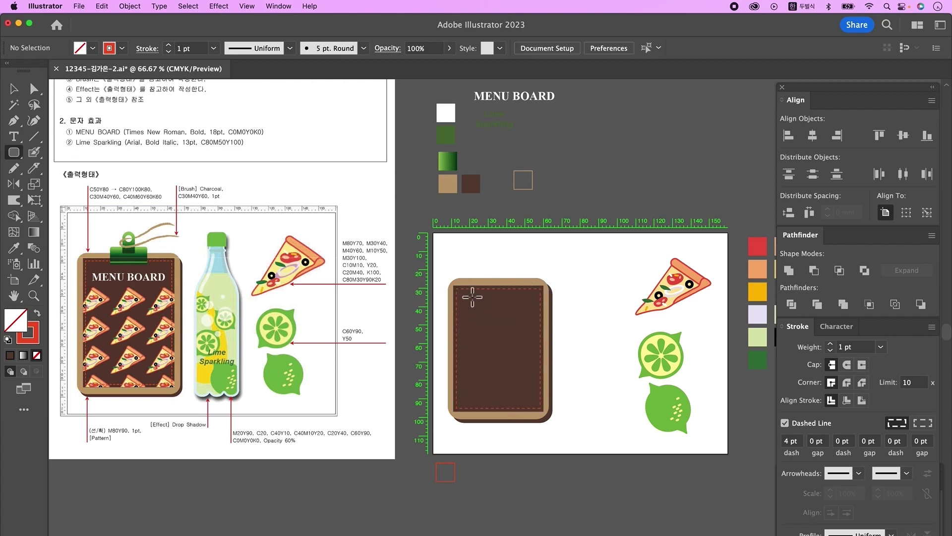
Step: Draw the clip's rectangle across the board's upper edge and fill it with the sampled green gradient running vertically from light to dark
drag(483, 276, 529, 297)
drag(529, 297, 530, 296)
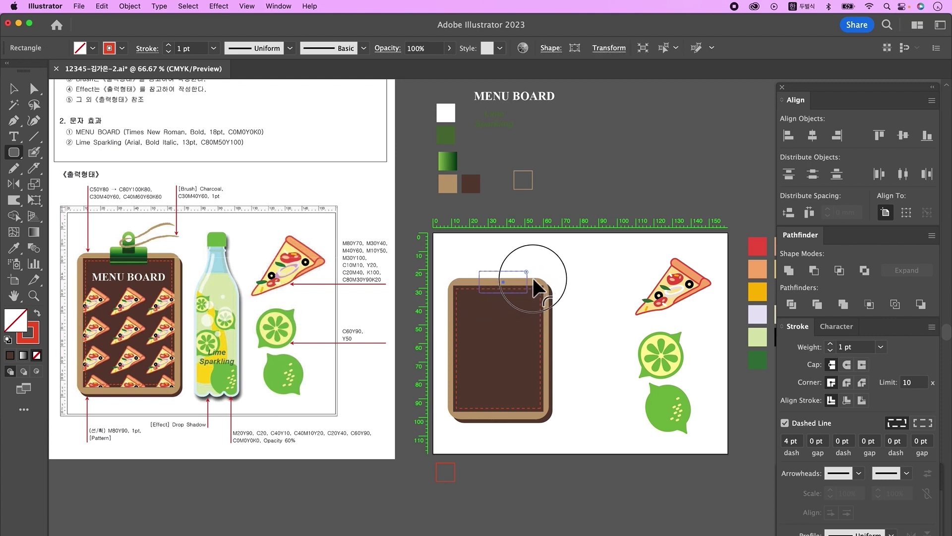
key(i)
click(448, 161)
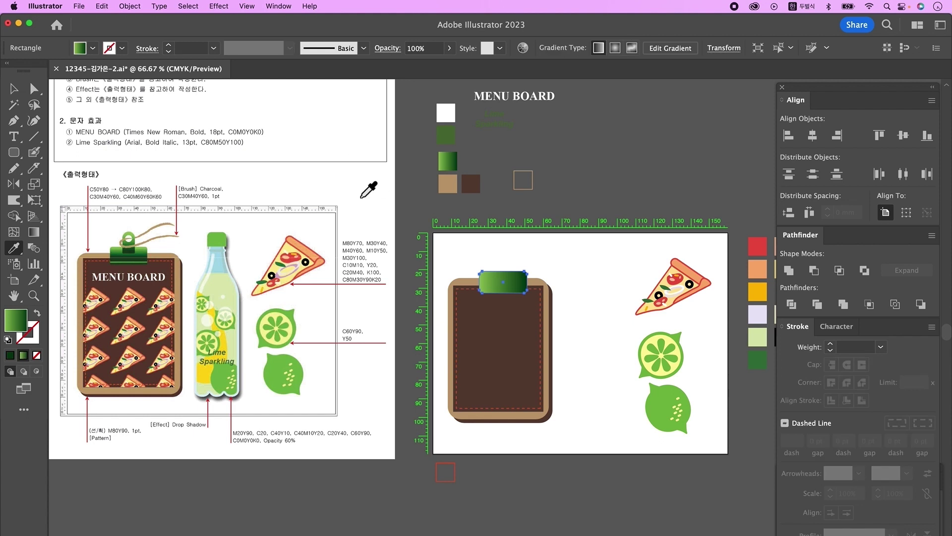
click(34, 232)
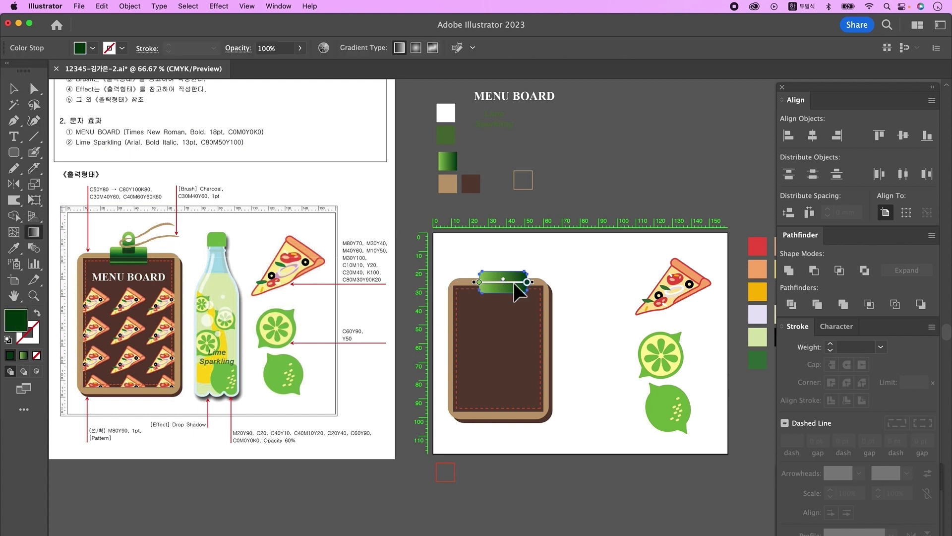
drag(510, 269, 510, 293)
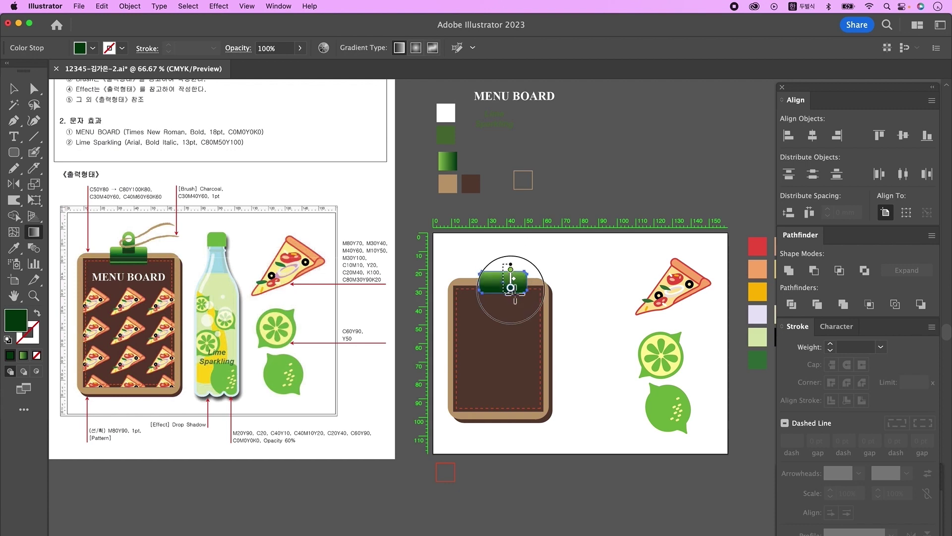
Step: Add a thin copy of the green clip rectangle along its lower edge and slightly round the clip's corners
key(v)
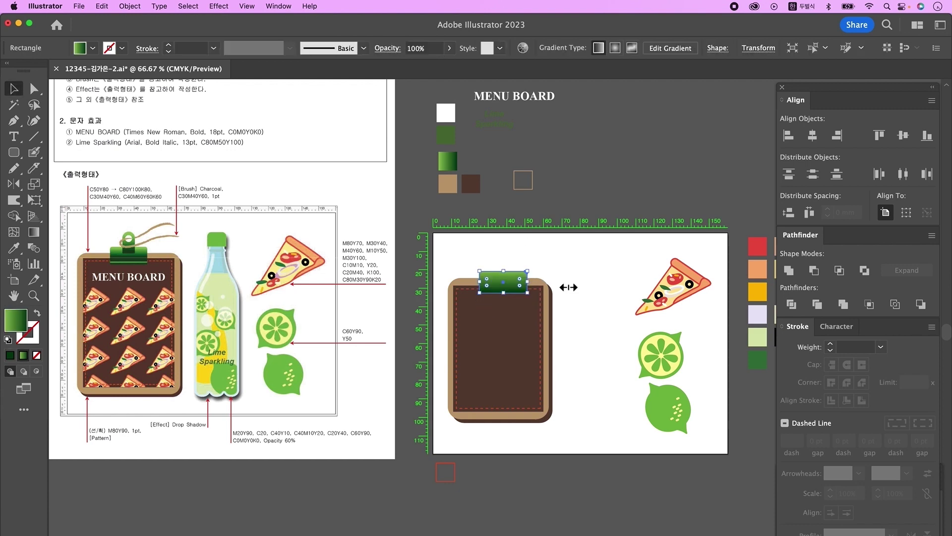
click(507, 278)
drag(508, 278, 508, 293)
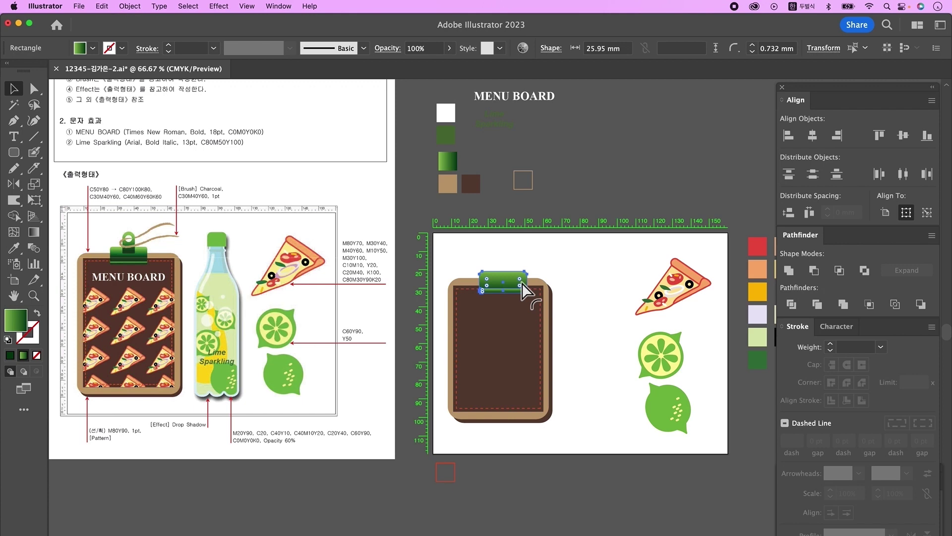
click(583, 270)
Step: Draw a narrow upright rectangle with default white fill and black stroke beside the board, and fully round its two upper corners
drag(14, 152, 74, 152)
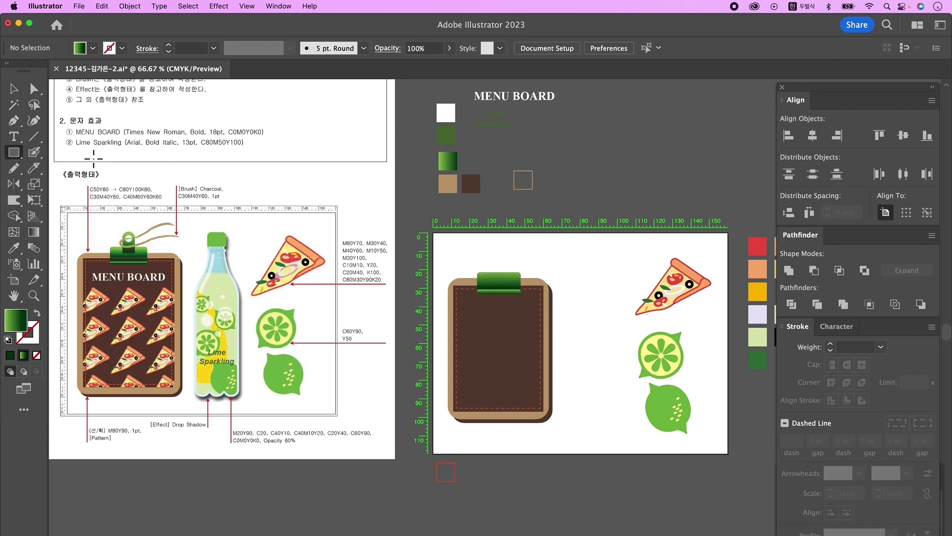
key(d)
drag(574, 255, 597, 292)
key(v)
key(super+equal)
key(super+equal)
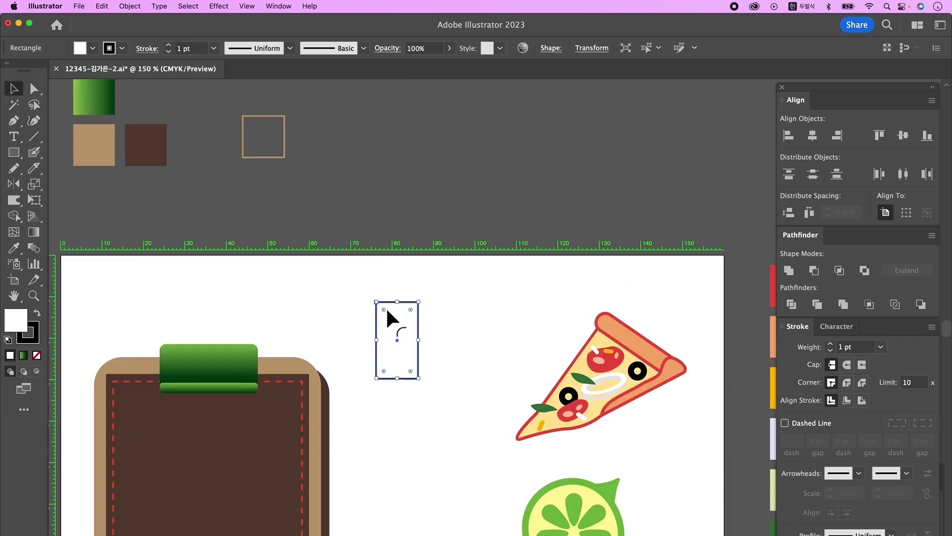
click(412, 312)
drag(411, 309, 408, 367)
alt+super+click(405, 383)
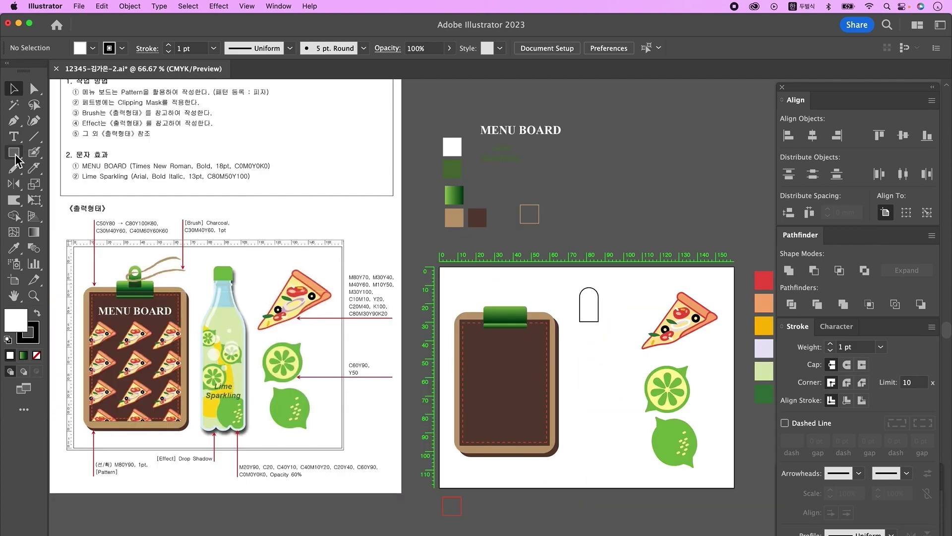
Step: Draw a circle of about 6.6 mm inside the rounded upper end of the narrow clip shape
click(15, 155)
drag(15, 160, 75, 183)
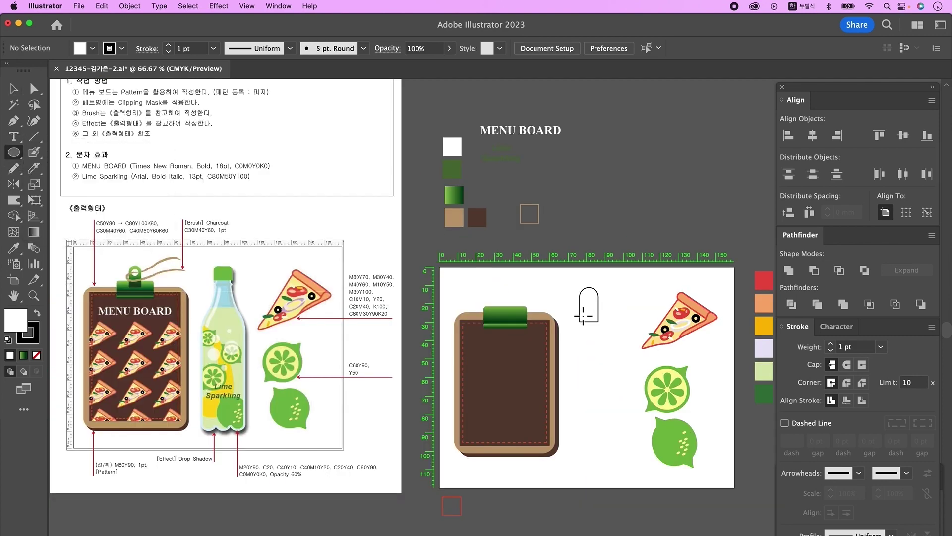
drag(584, 293, 597, 306)
key(v)
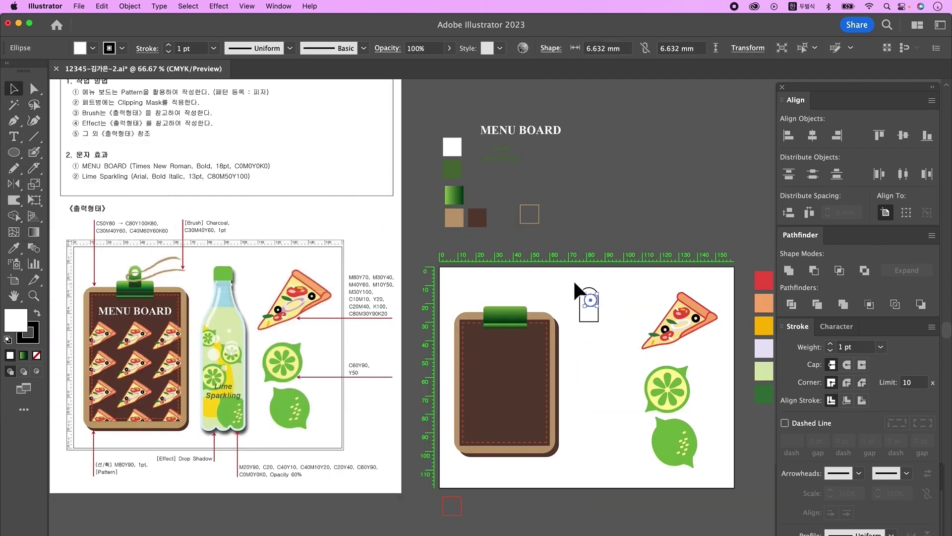
Step: Center the circle horizontally on the narrow clip shape
shift+click(583, 297)
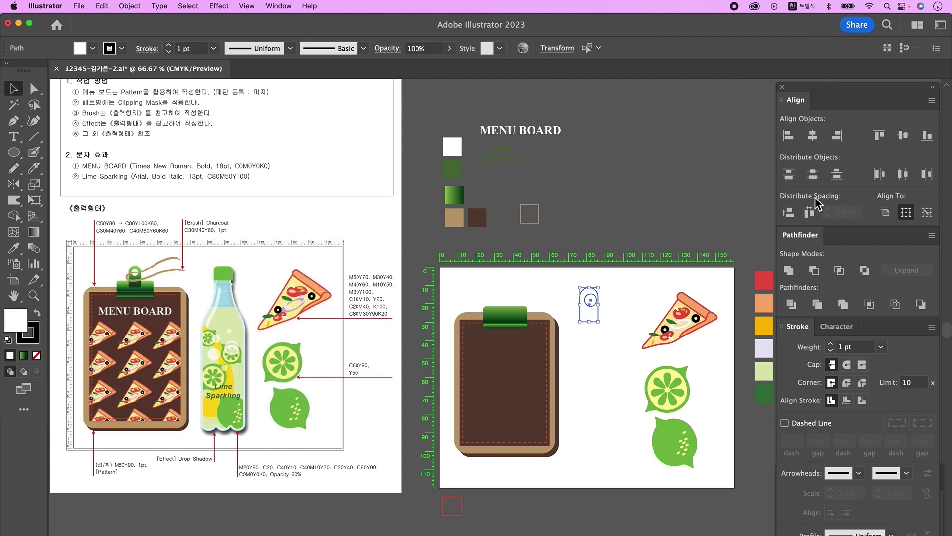
click(814, 139)
click(611, 356)
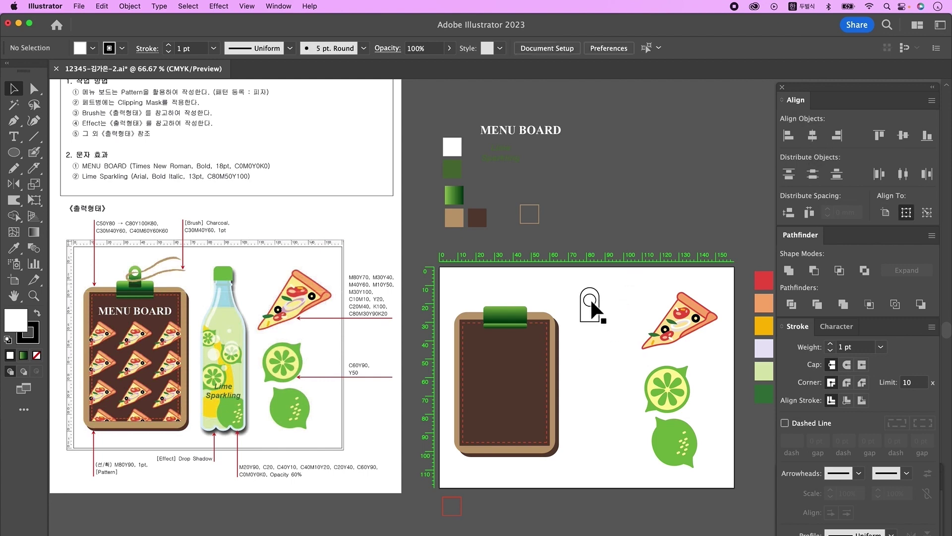
click(591, 298)
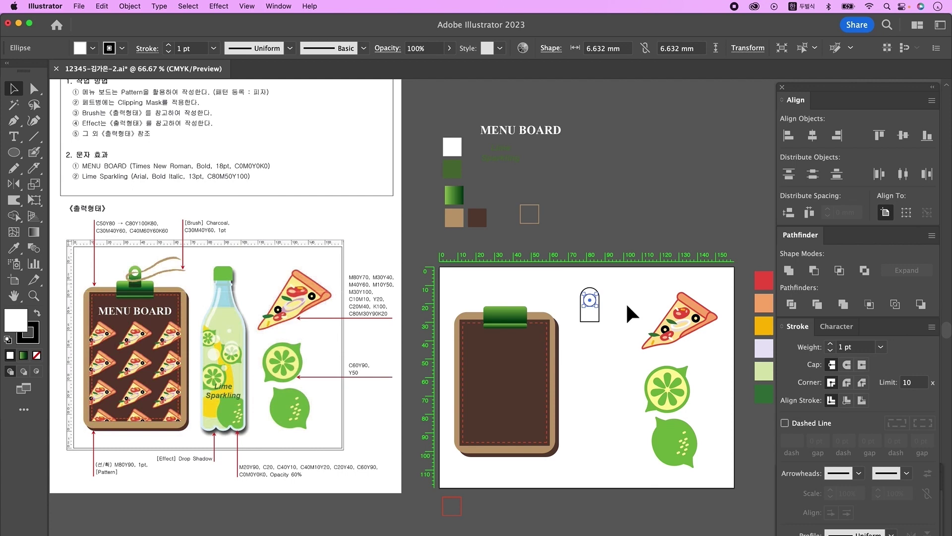
Step: Shorten the narrow clip shape to about 16.3 mm tall by raising its two lower corners
key(a)
click(626, 301)
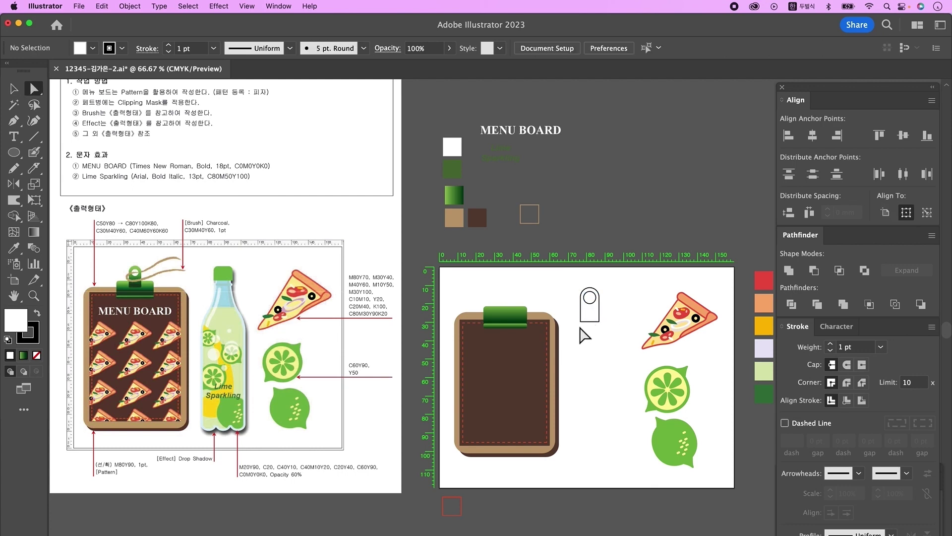
drag(620, 359, 540, 285)
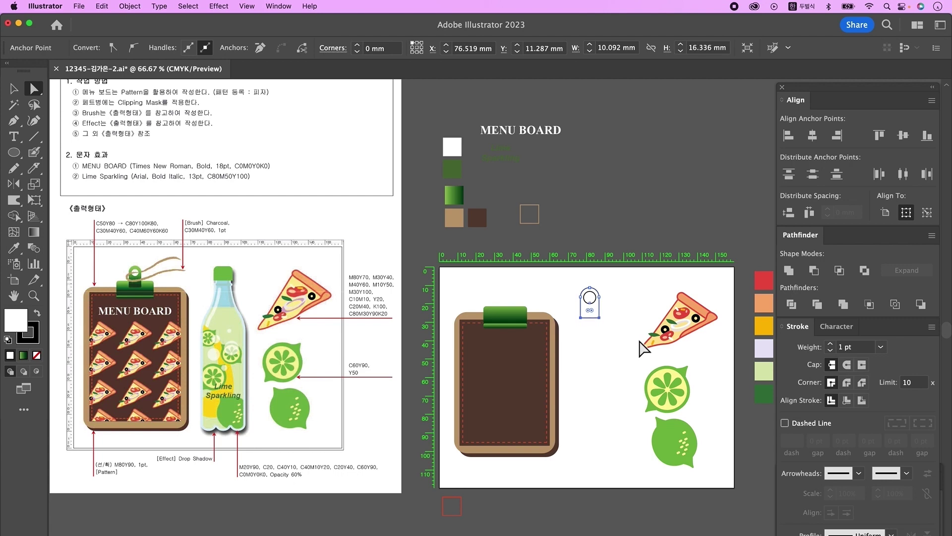
key(v)
click(635, 339)
Step: Cut a round hole in the narrow clip shape by dividing it with the circle, ungrouping the pieces and deleting the inner disc
drag(615, 331, 579, 275)
click(793, 305)
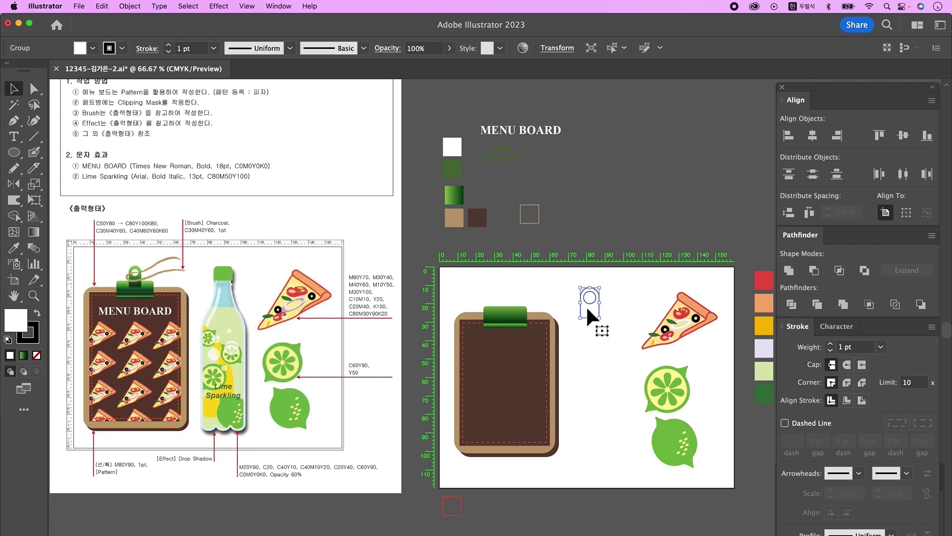
right_click(587, 309)
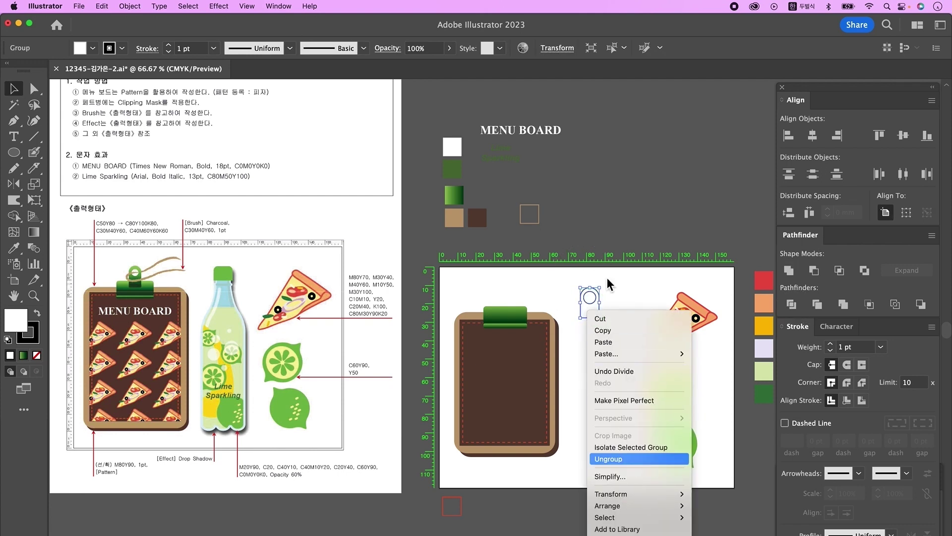
key(Return)
click(617, 297)
drag(593, 308, 536, 293)
click(596, 300)
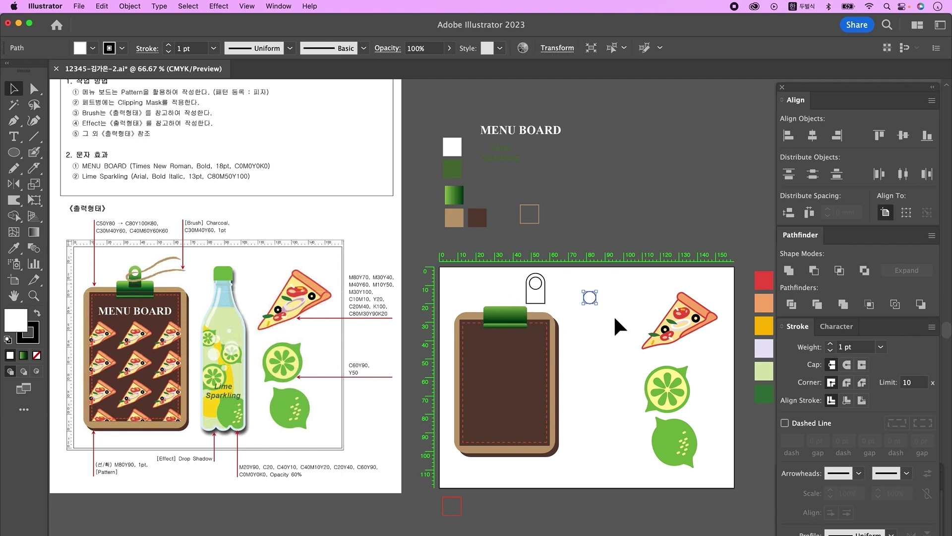
key(Delete)
Step: Fill the holed clip piece with the sampled green gradient and adjust the gradient's direction
drag(516, 281, 538, 304)
key(i)
click(459, 201)
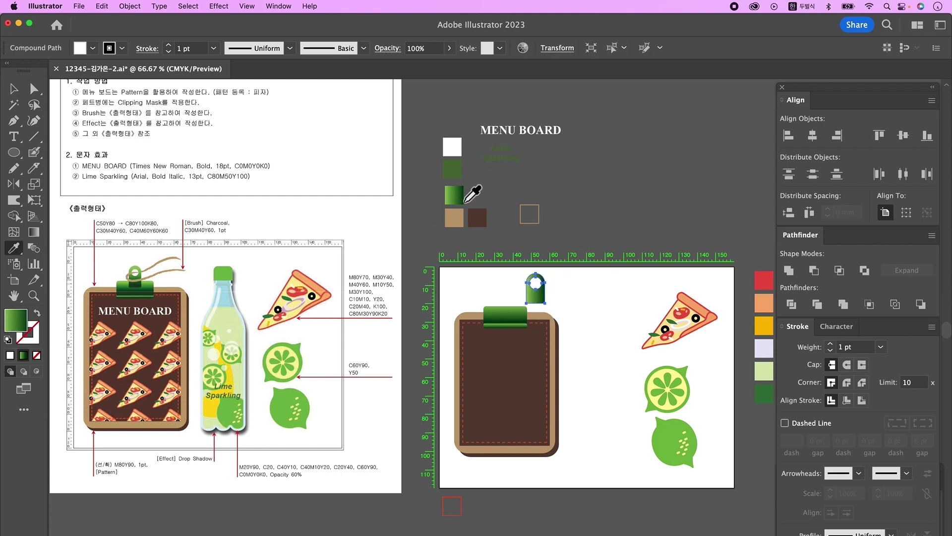
key(g)
click(546, 301)
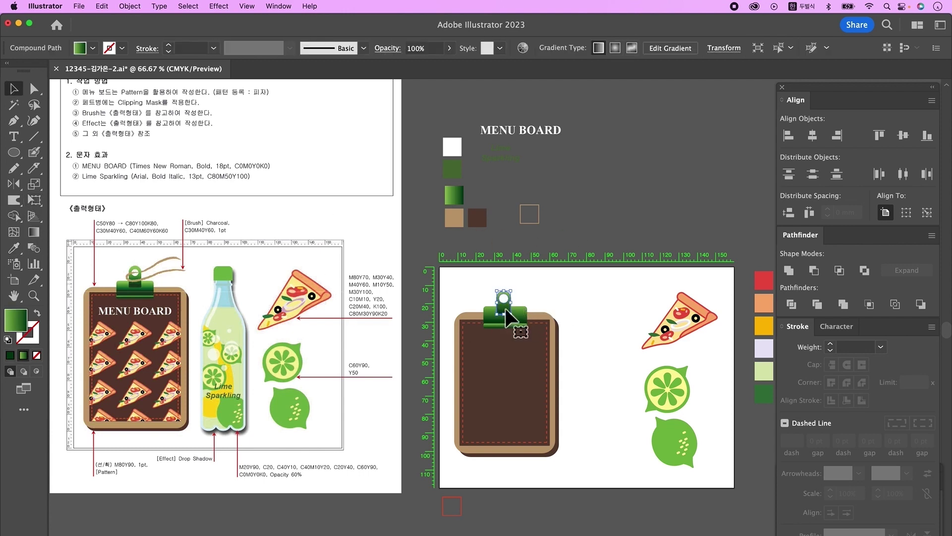
Step: Place the holed piece on the green clip and center it horizontally with the clip rectangle as key object
click(507, 307)
shift+click(524, 322)
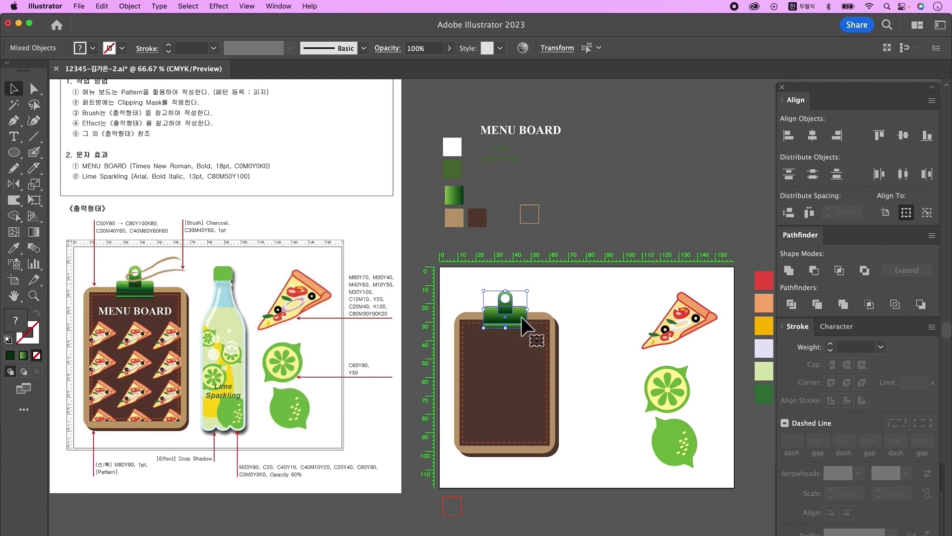
click(522, 318)
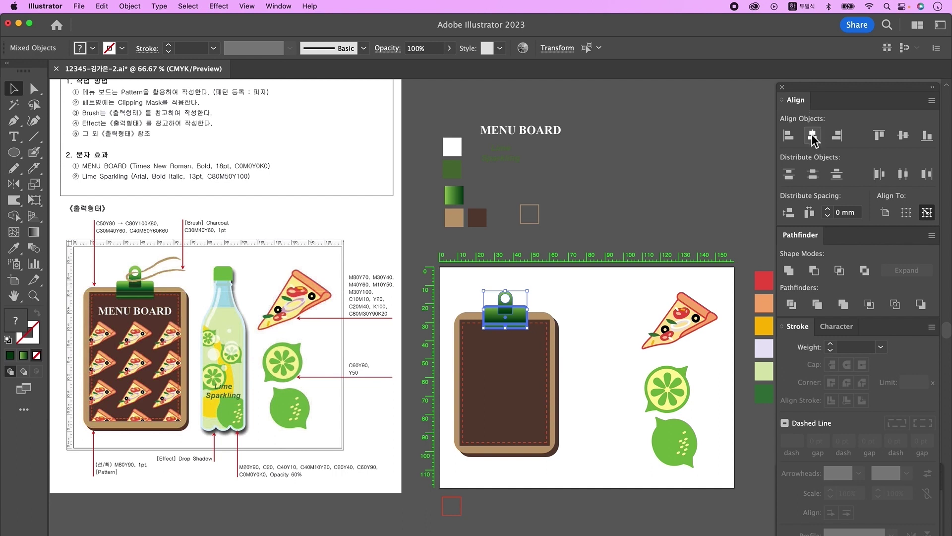
click(608, 312)
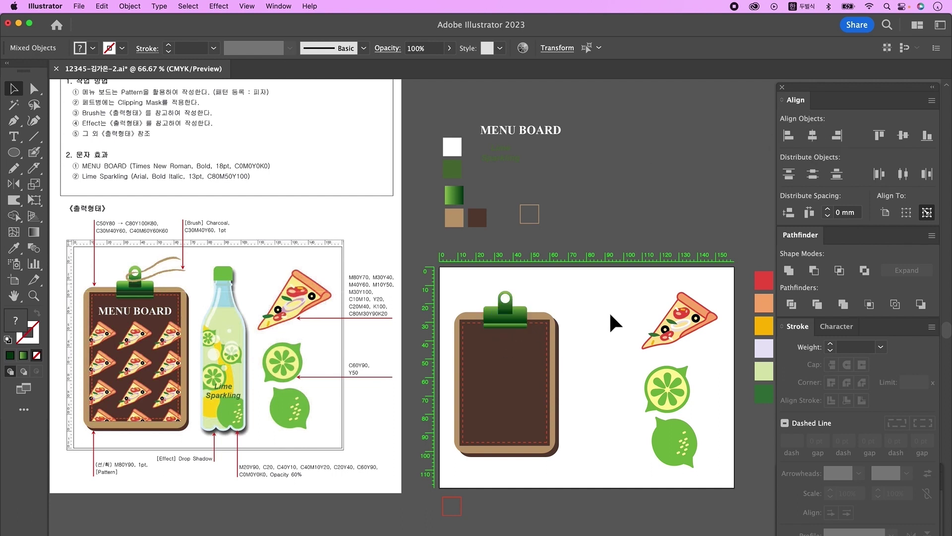
Step: Fill the board's dark brown inner rectangle with the pizza pattern swatch
click(524, 373)
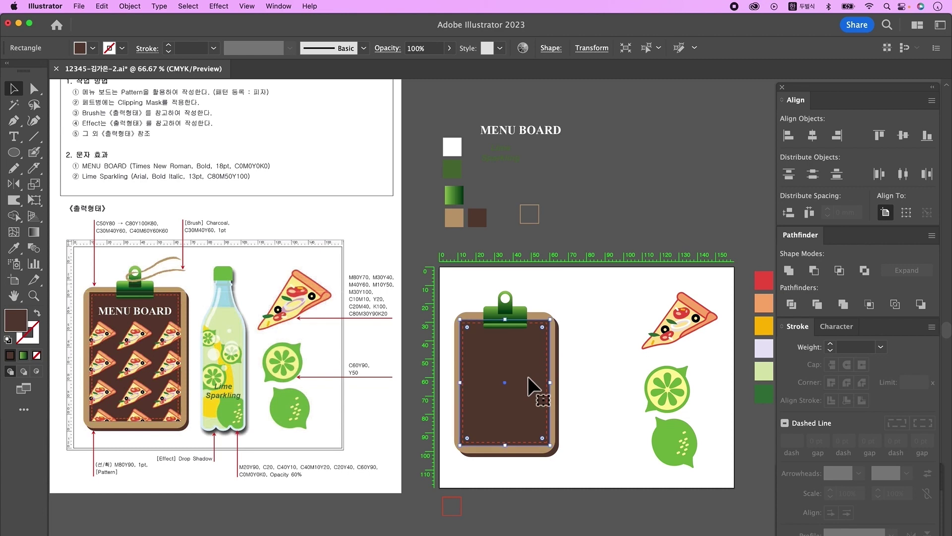
click(278, 5)
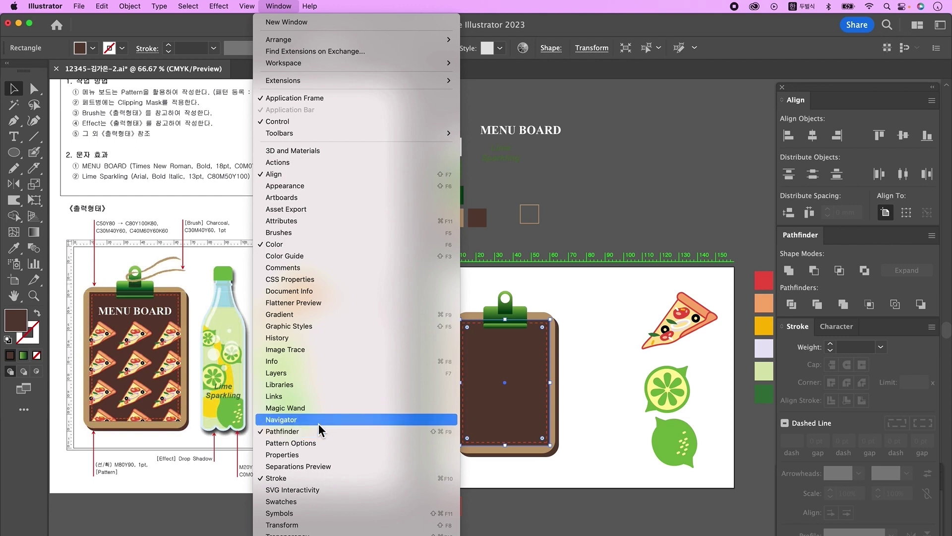
click(325, 502)
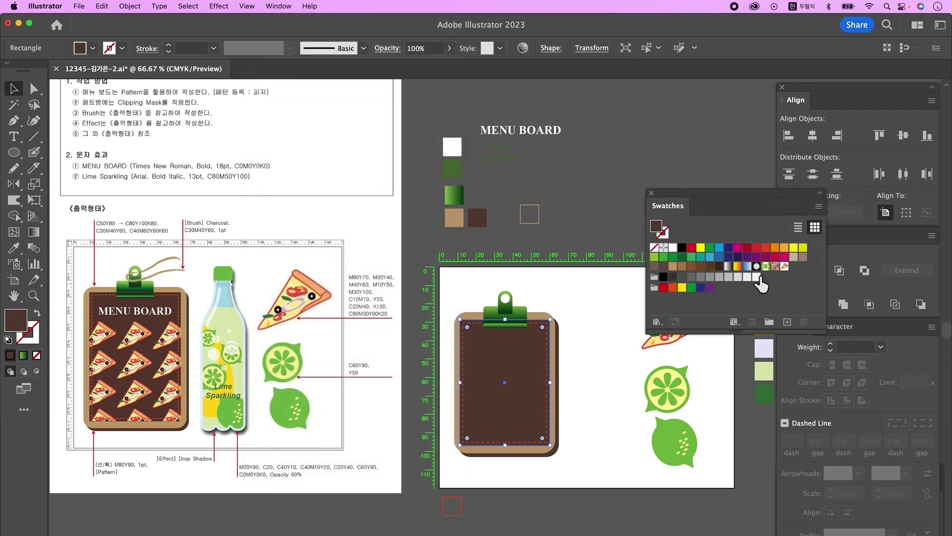
click(785, 267)
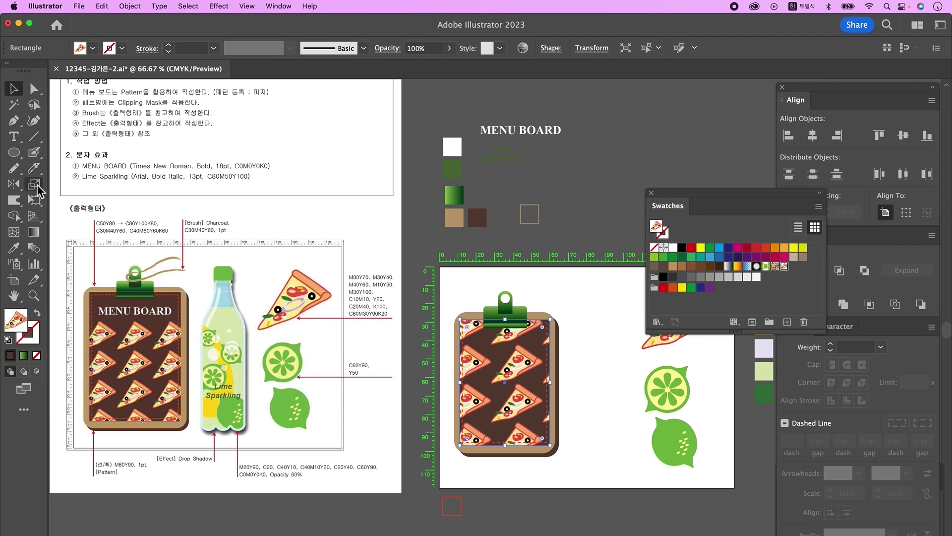
Step: Scale only the board's pizza pattern uniformly to 73%, with Transform Objects off and Transform Patterns on
double_click(36, 185)
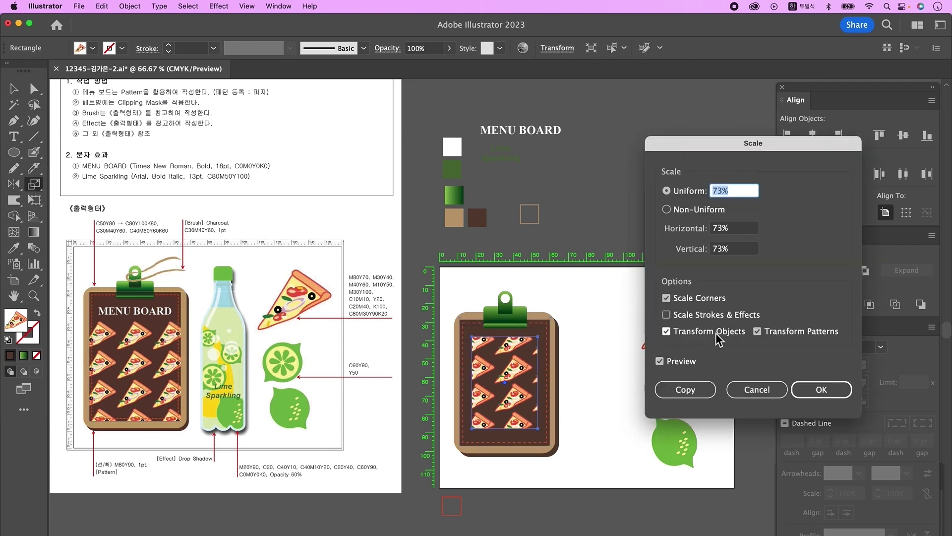
click(715, 334)
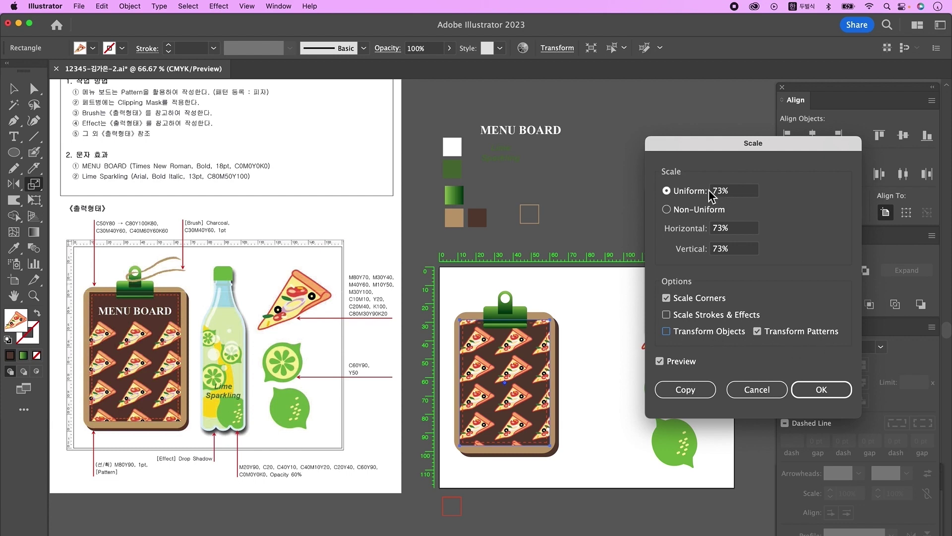
key(Return)
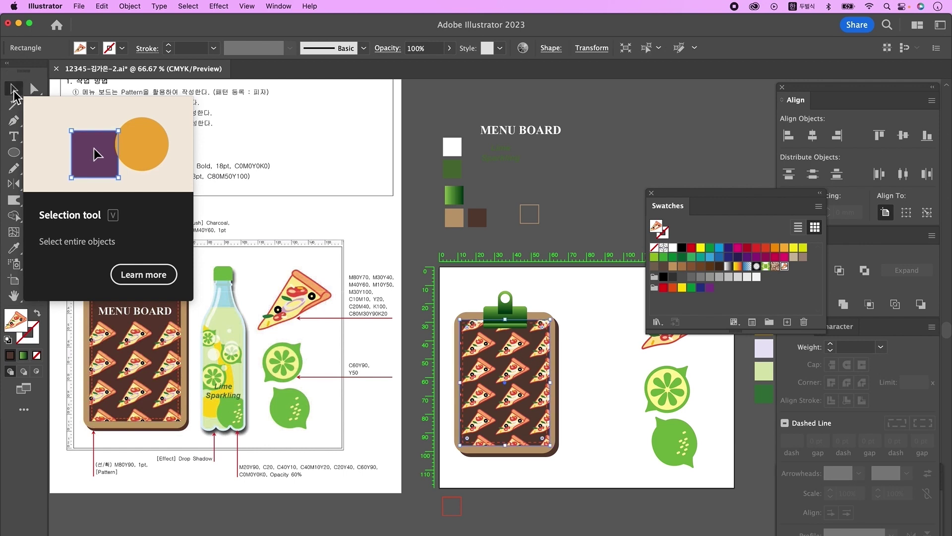
Step: Move only the pizza pattern inside the board by -4 mm horizontally
double_click(13, 92)
drag(521, 183, 737, 181)
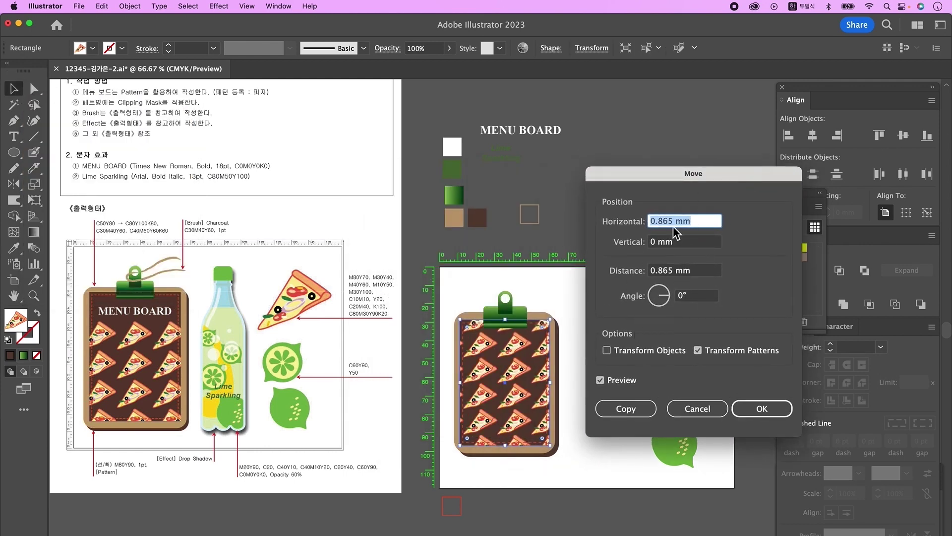
text(0)
key(Tab)
click(686, 221)
click(686, 221)
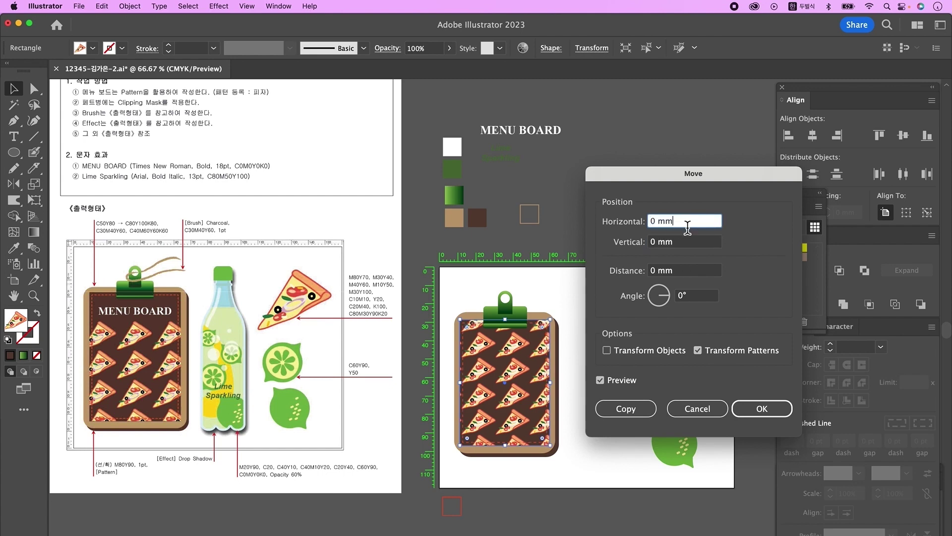
text(-4)
click(688, 242)
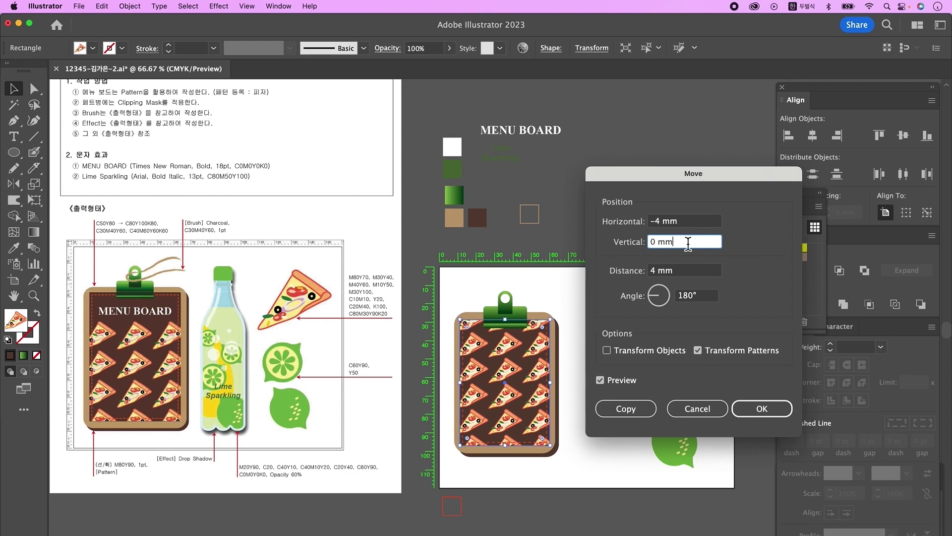
key(Return)
Step: Lower the two upper corners of the pattern-filled rectangle to leave plain brown space below the clip
key(a)
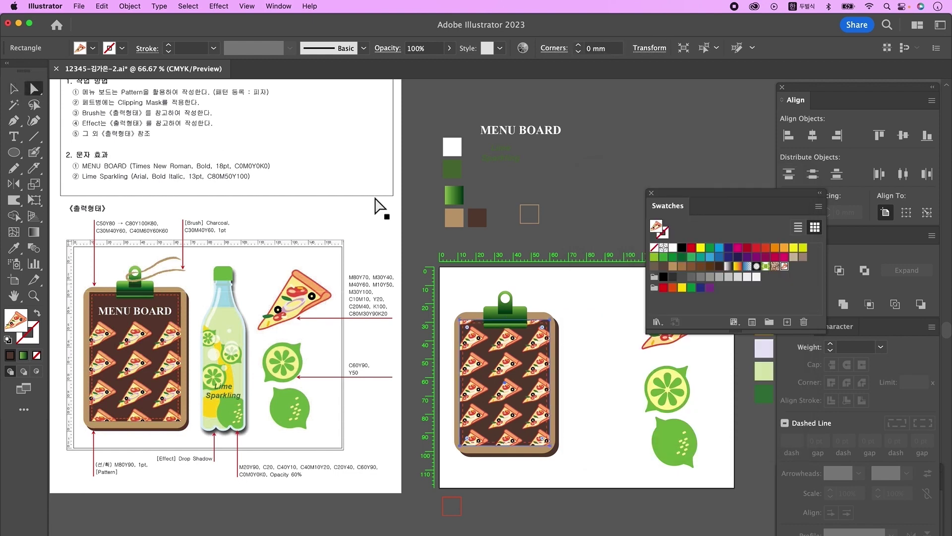
click(461, 321)
shift+click(550, 320)
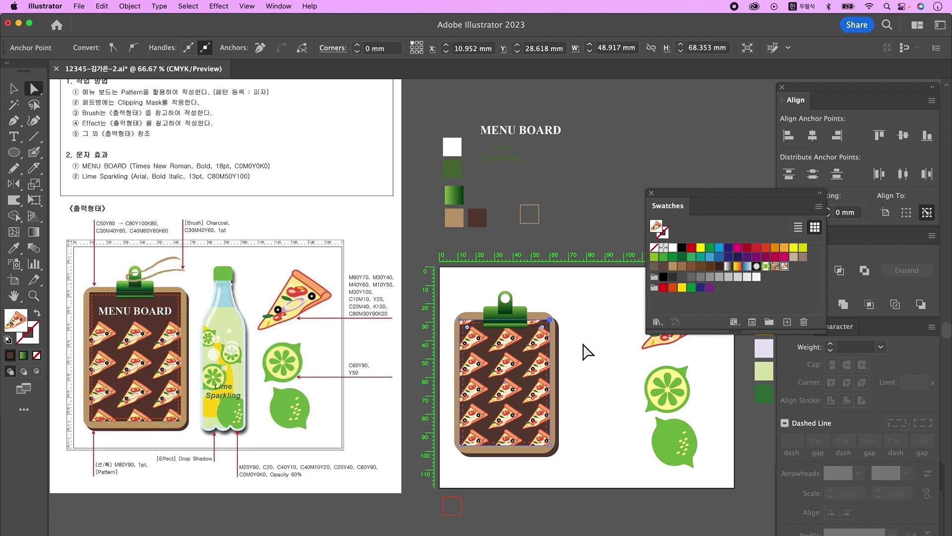
key(shift+Down)
key(shift+Down)
key(shift+Down)
key(shift+Down)
key(shift+Down)
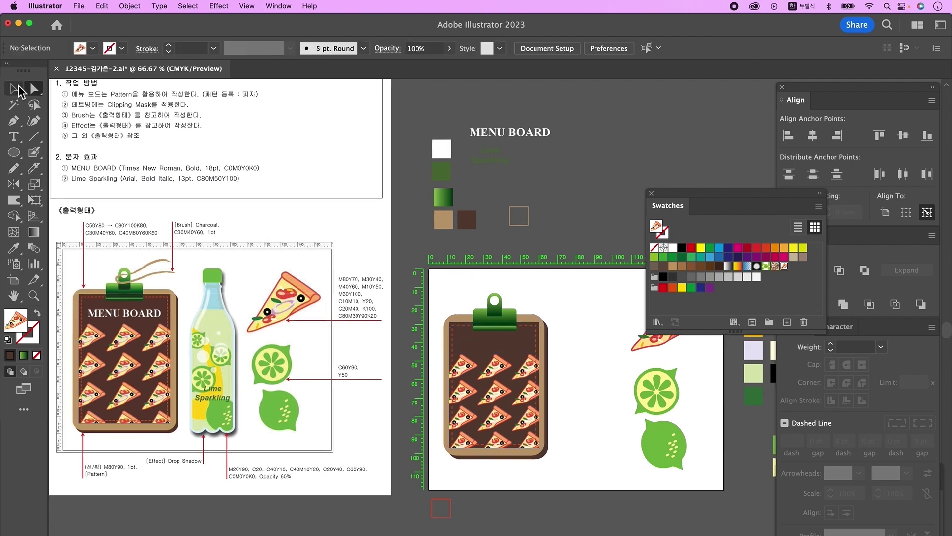
Step: Place the MENU BOARD title on the plain brown area below the clip and slightly enlarge the clipboard
click(15, 88)
drag(519, 135, 513, 348)
click(567, 459)
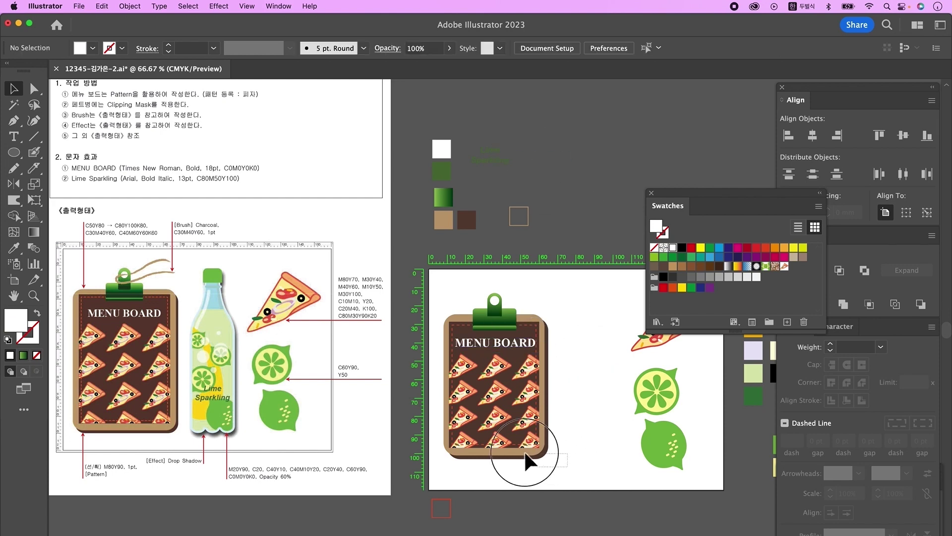
drag(436, 302, 501, 353)
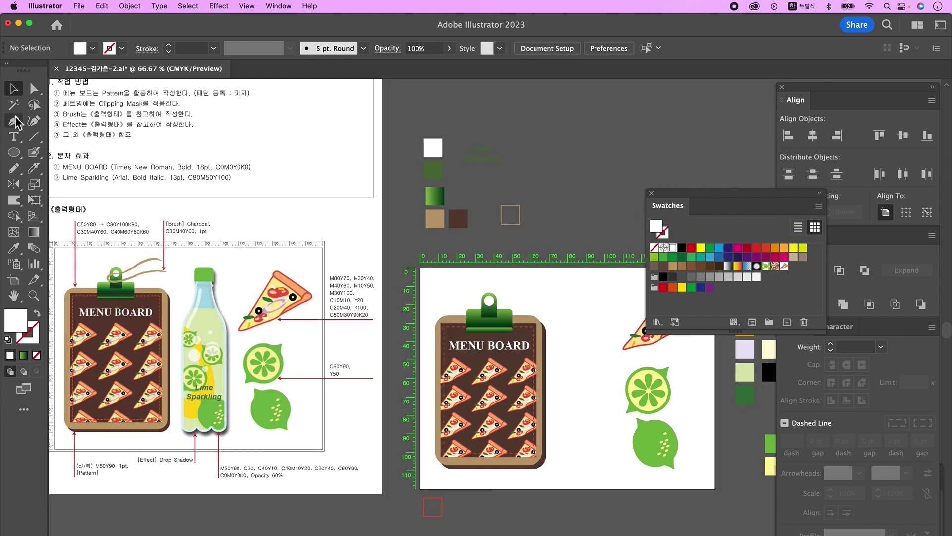
Step: Draw the first curved string from the clip's hole outward with the Pen tool, using the tan outline square's 1 pt stroke and no fill
click(14, 121)
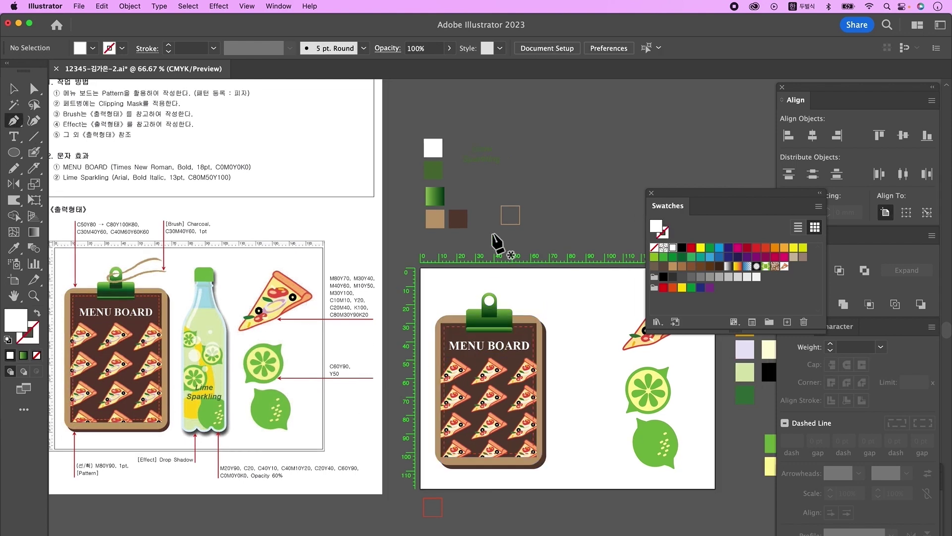
drag(499, 195, 535, 234)
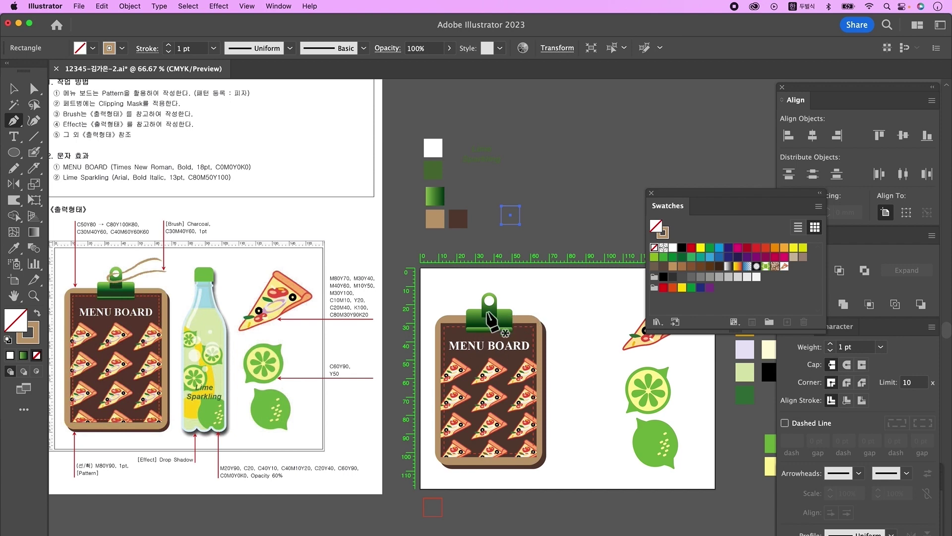
click(520, 289)
mouse_move(495, 300)
mouse_down()
mouse_move(484, 316)
mouse_move(488, 309)
mouse_up()
super+click(530, 300)
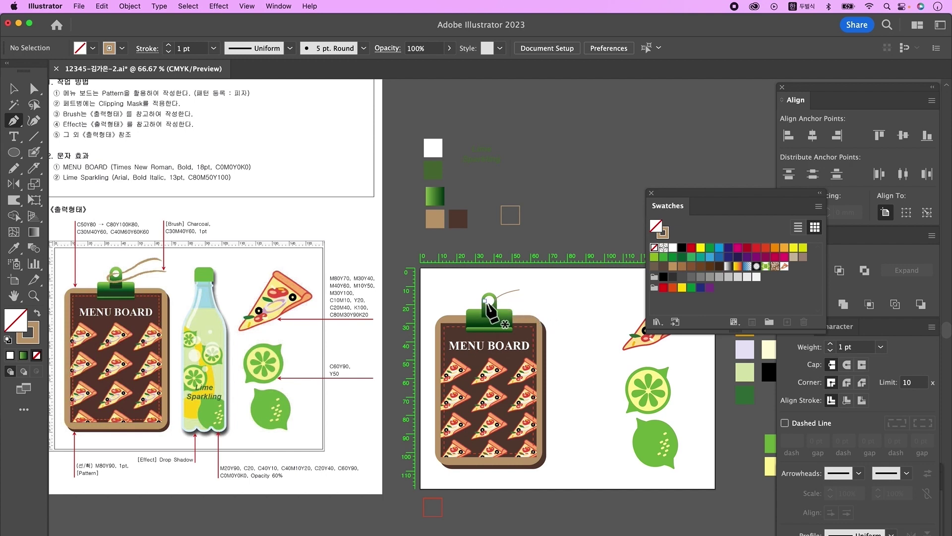
Step: Draw a second, wavier string below the first, starting at the clip's hole and ending beyond the clip
click(490, 296)
mouse_move(478, 304)
mouse_down()
mouse_move(484, 311)
mouse_move(529, 293)
mouse_up()
click(505, 302)
click(527, 298)
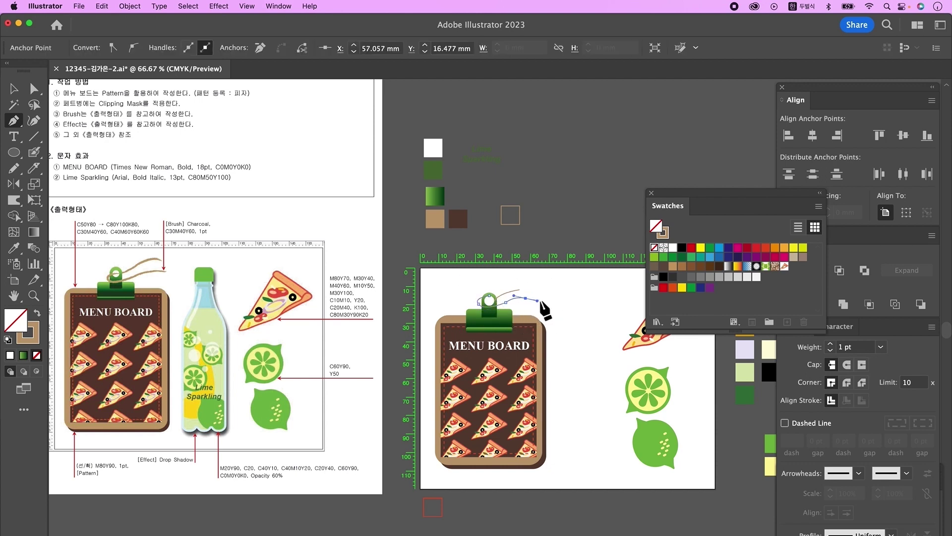
super+click(519, 304)
Step: Adjust the anchor points of the lower string so its outer end reaches slightly farther beyond the clip
key(a)
drag(518, 290, 523, 286)
drag(526, 299, 532, 298)
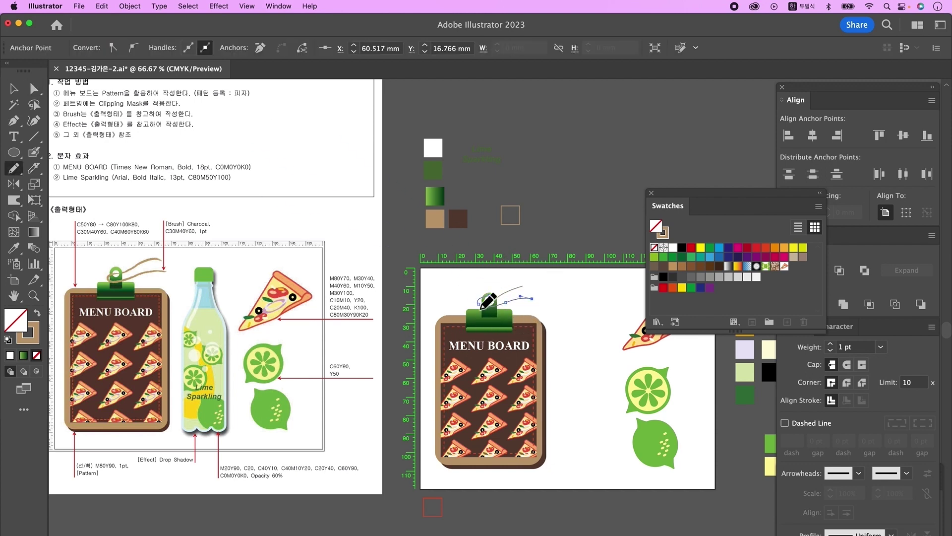
click(14, 89)
click(564, 311)
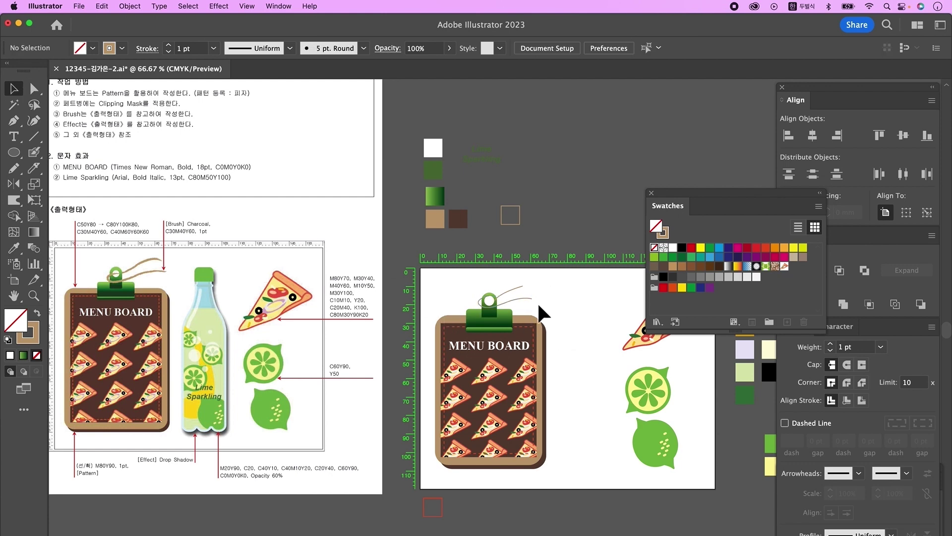
click(491, 297)
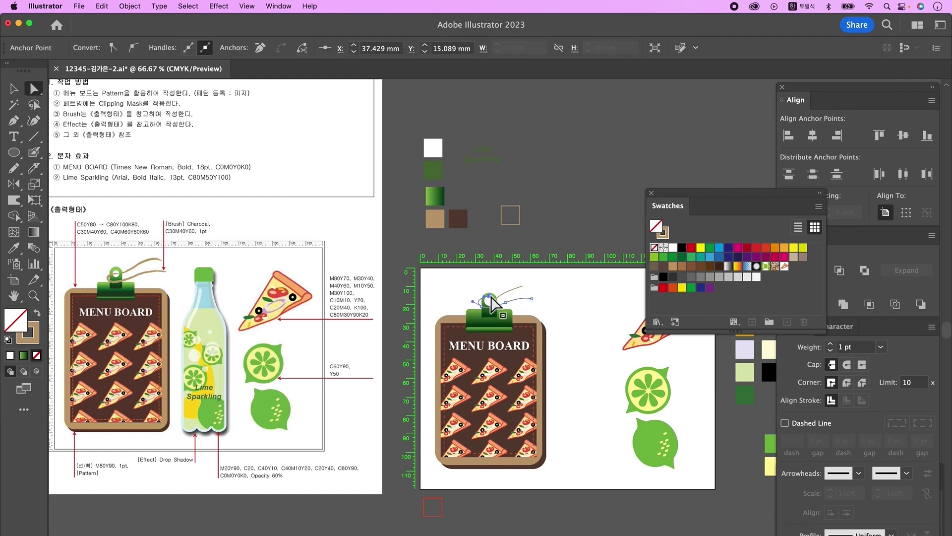
click(537, 272)
Step: Apply the Charcoal brush from the Artistic_ChalkCharcoalPencil library to both strings on the clip
drag(543, 300, 514, 282)
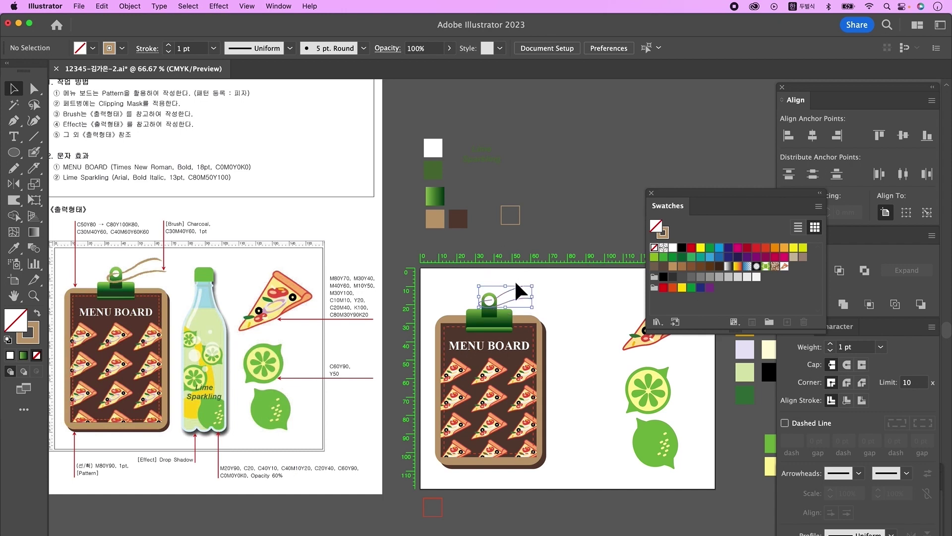
click(279, 6)
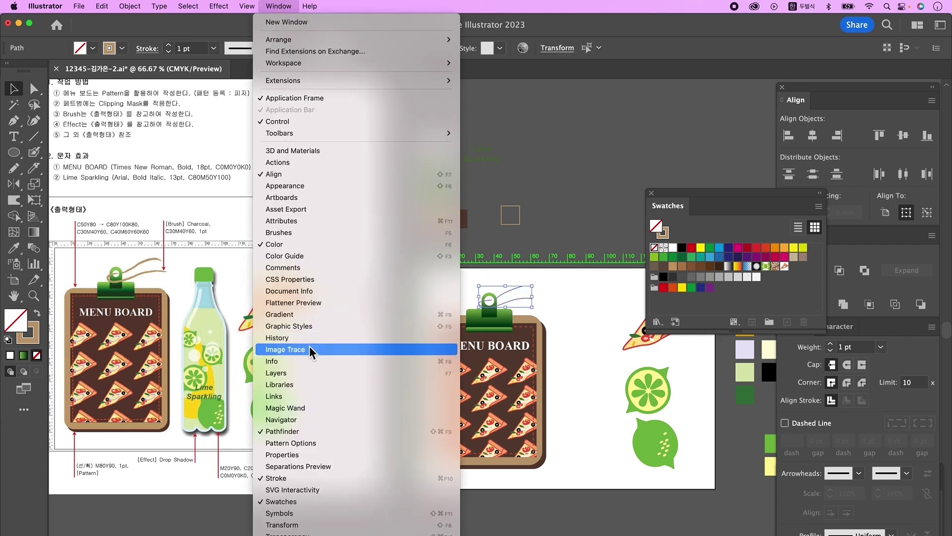
key(F5)
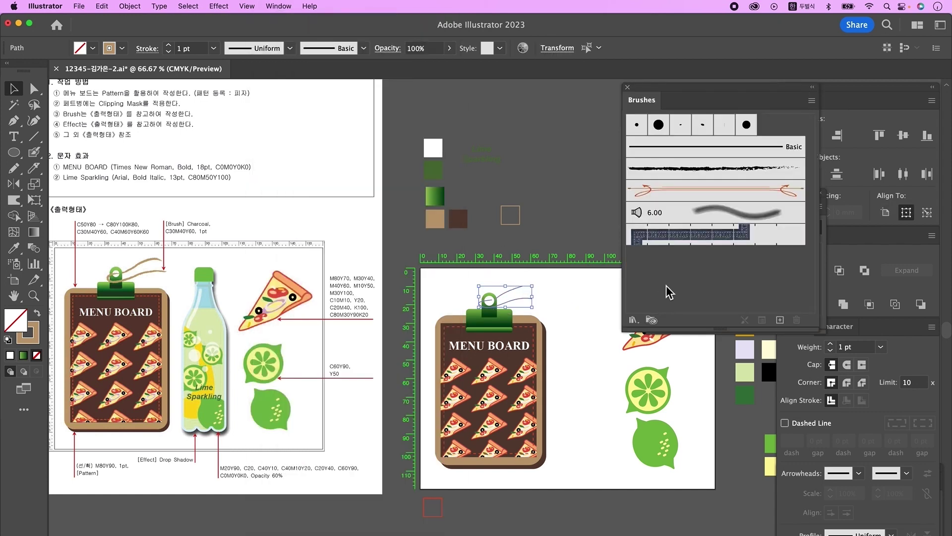
click(636, 322)
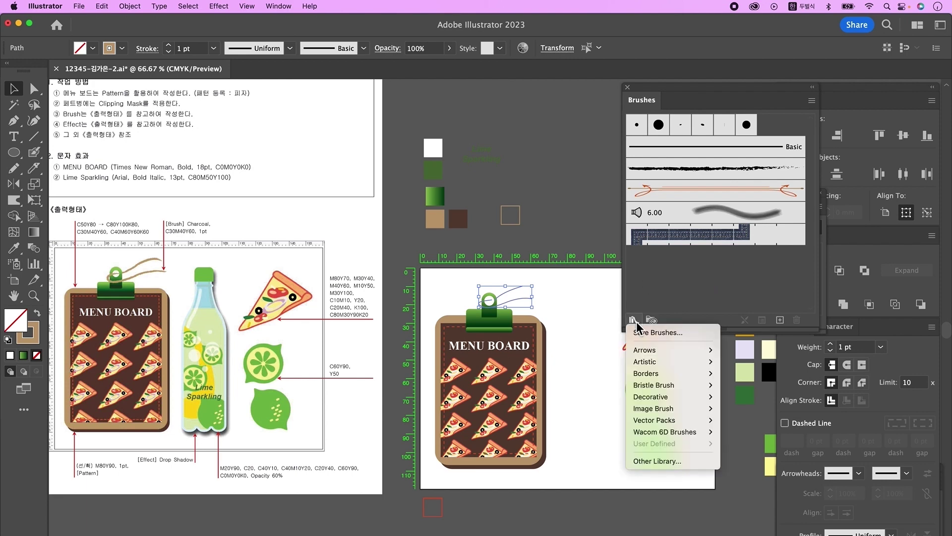
mouse_move(665, 366)
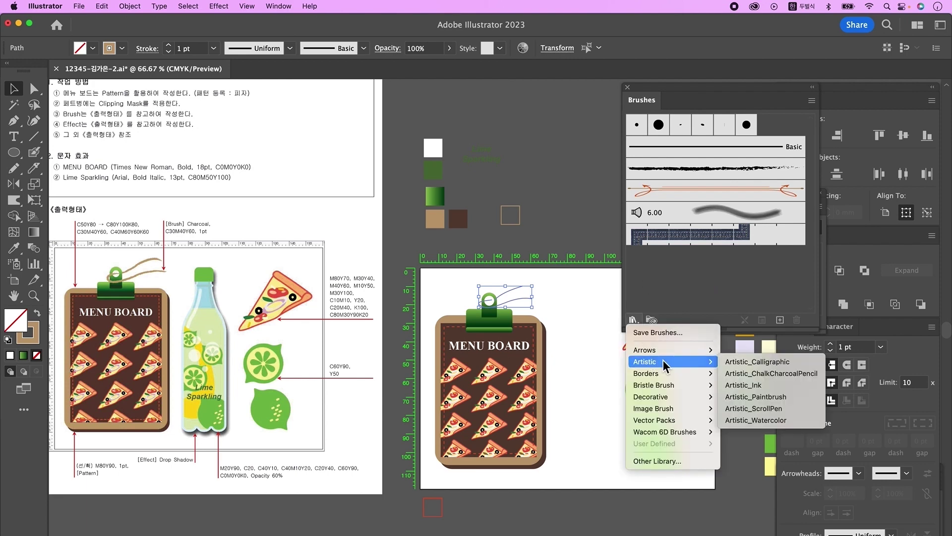
click(764, 377)
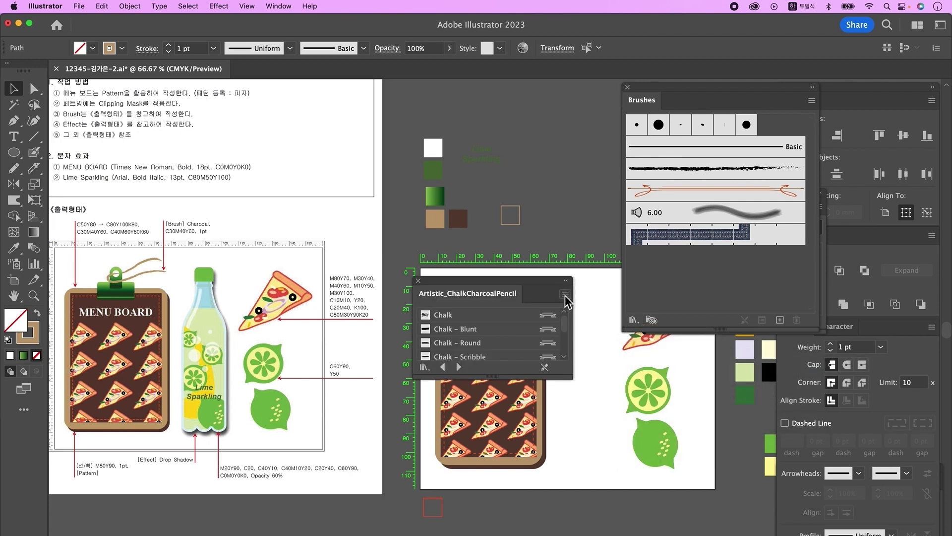
click(565, 294)
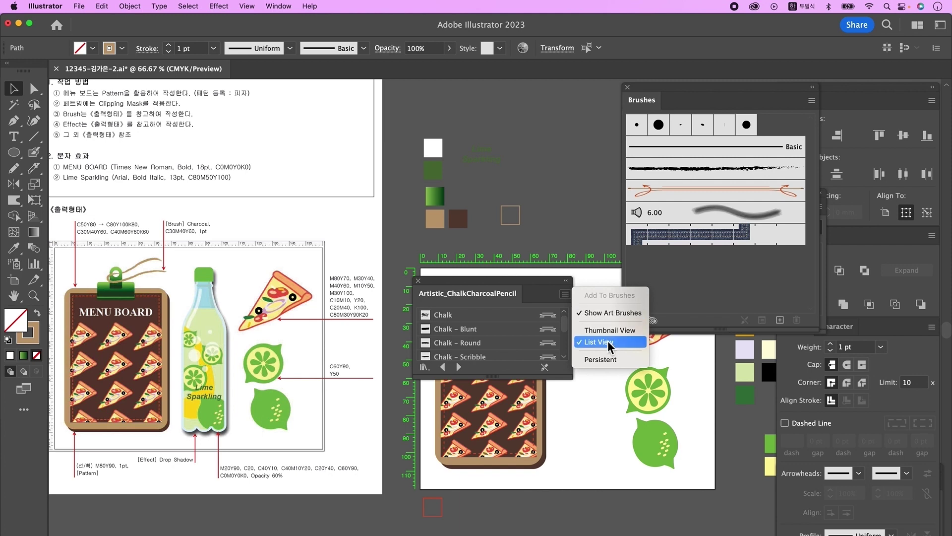
drag(501, 280, 565, 104)
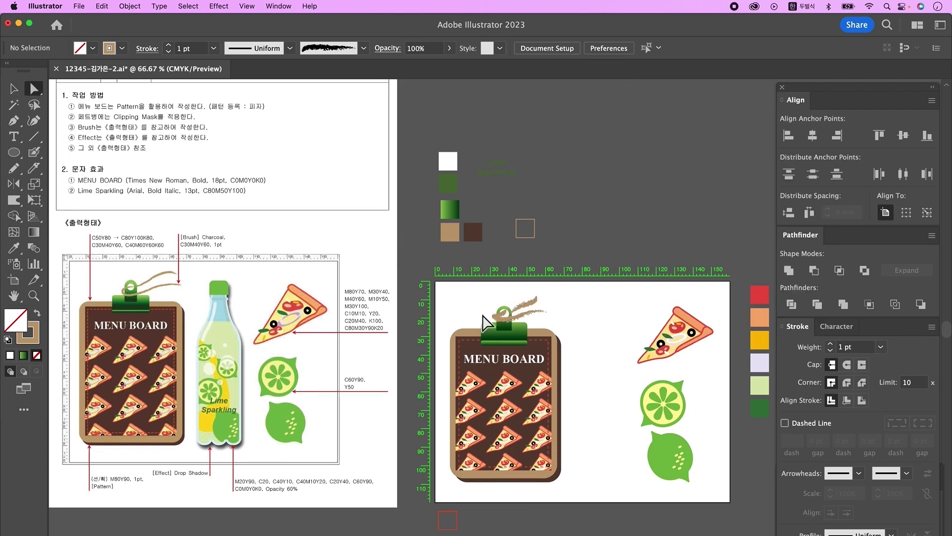
click(33, 90)
key(v)
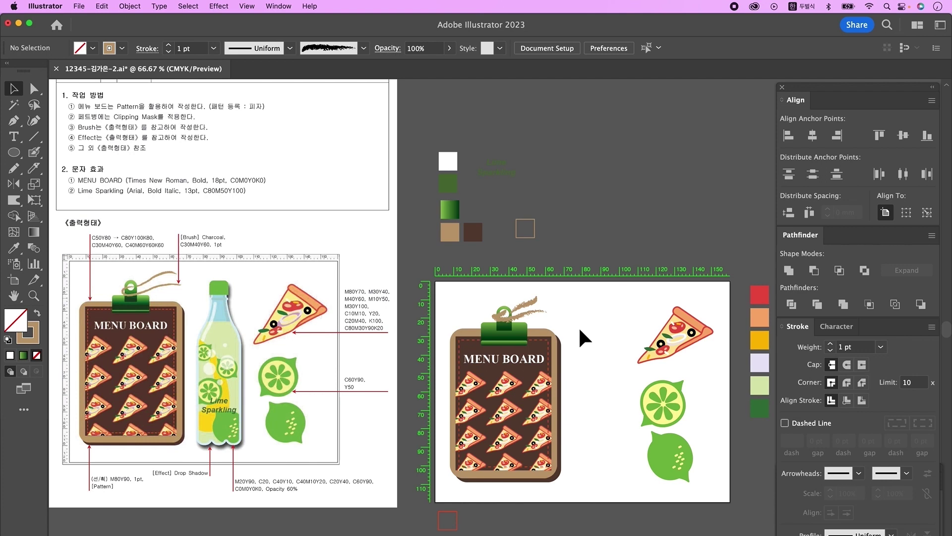
Step: Draw a tall rectangle for the bottle body beside the clipboard and a small rectangle above it for the neck
scroll(305, 447, right, 2)
scroll(305, 447, down, 1)
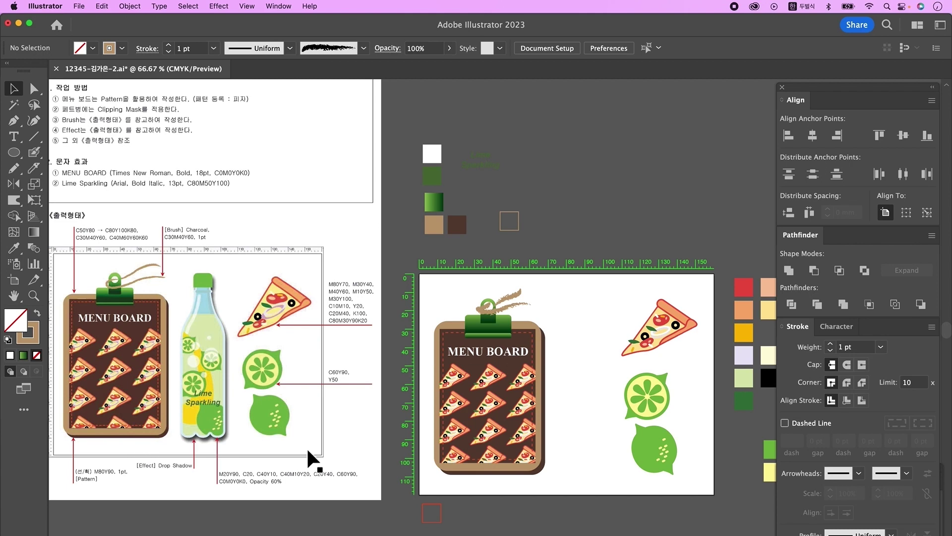
scroll(306, 446, right, 2)
scroll(305, 446, down, 1)
drag(15, 149, 64, 173)
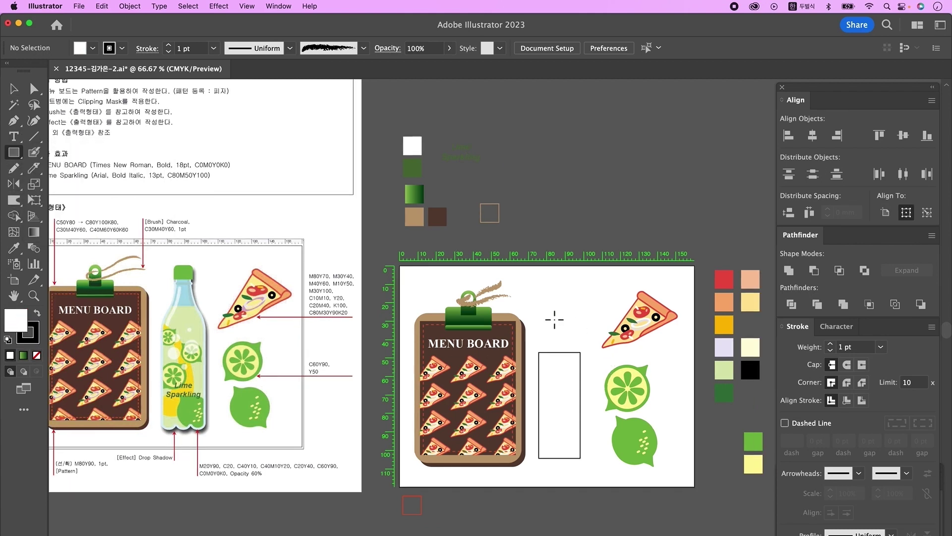
drag(556, 313, 570, 324)
Step: Center the small neck rectangle and the tall body rectangle horizontally on each other
key(v)
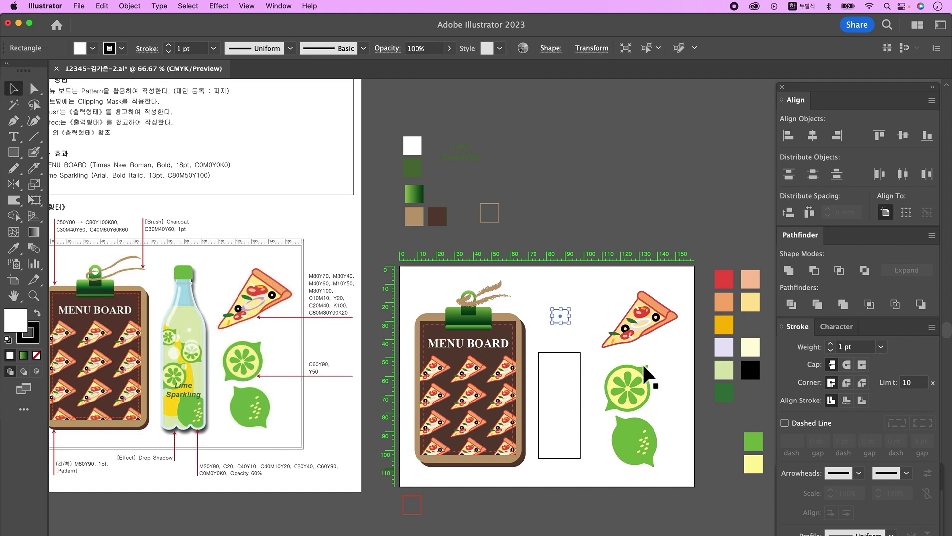
shift+click(571, 379)
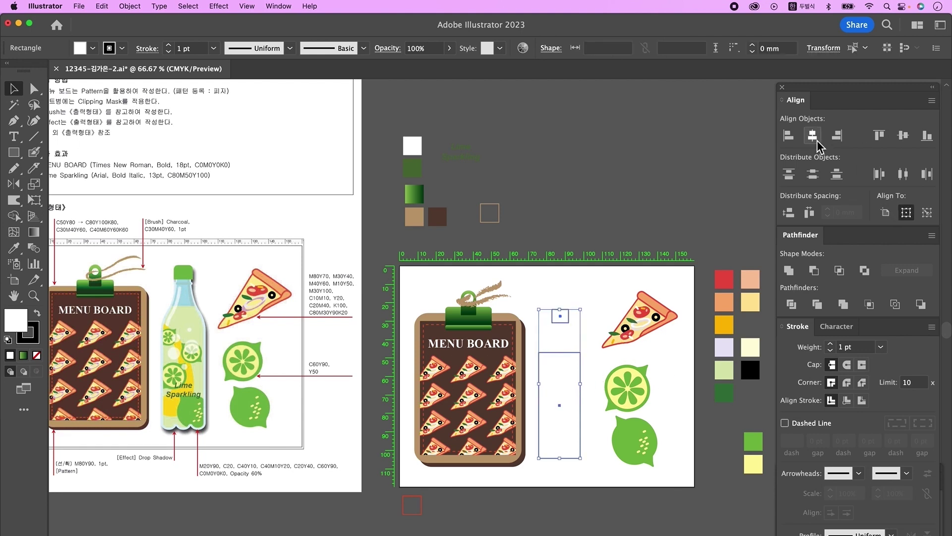
click(812, 135)
click(582, 293)
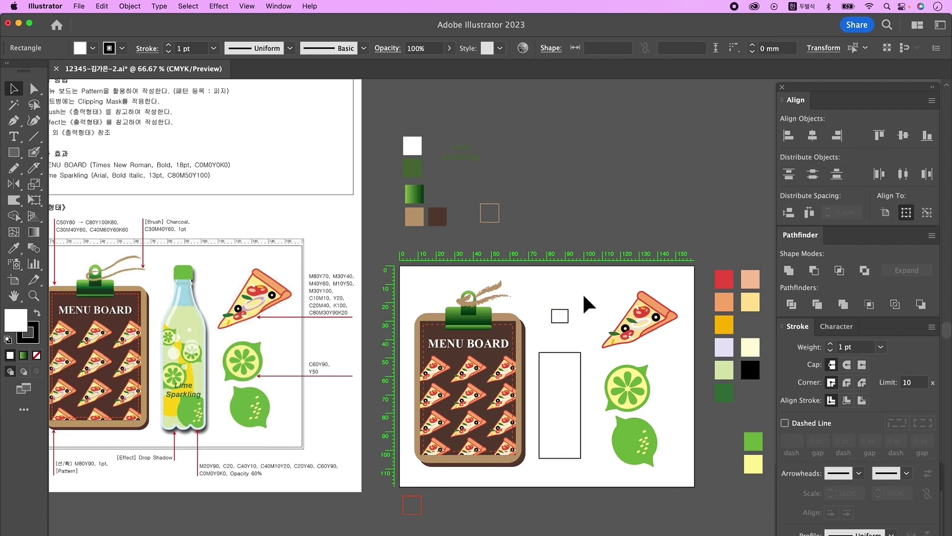
Step: Draw the left half of the bottle's shoulder with the Pen tool, curving from the neck down to the body's upper-left corner
click(13, 120)
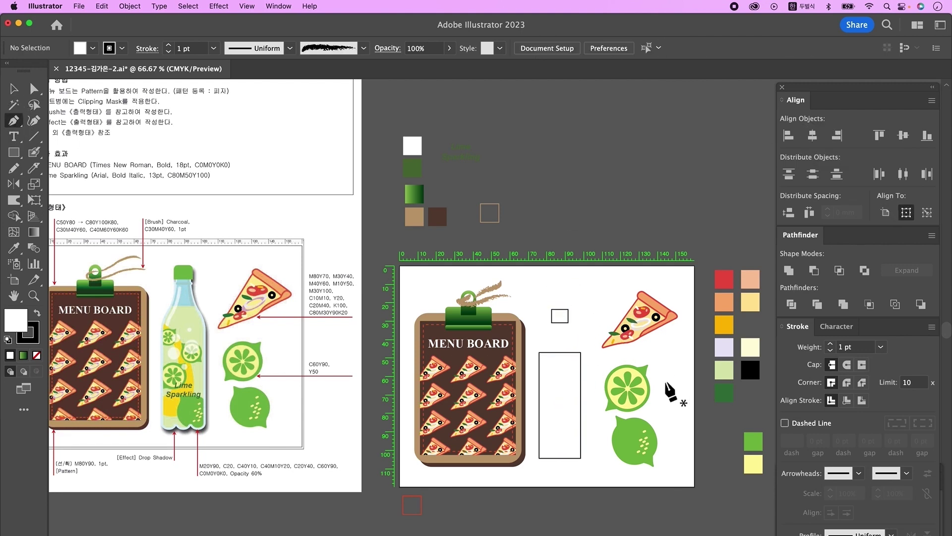
click(552, 315)
drag(549, 335, 540, 358)
click(549, 335)
click(539, 352)
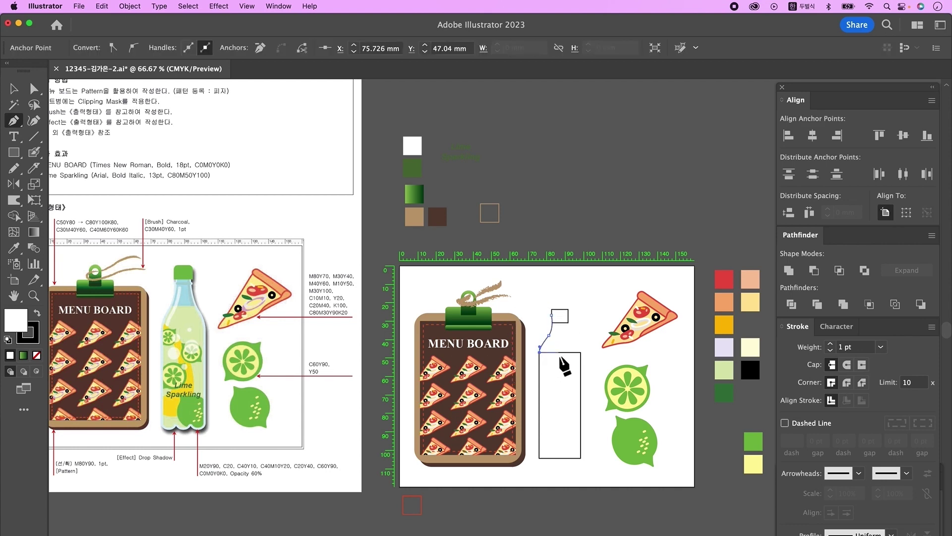
click(552, 315)
key(v)
Step: Duplicate the shoulder half to the right and reflect the copy across the vertical axis
click(569, 283)
click(554, 345)
drag(558, 347, 568, 347)
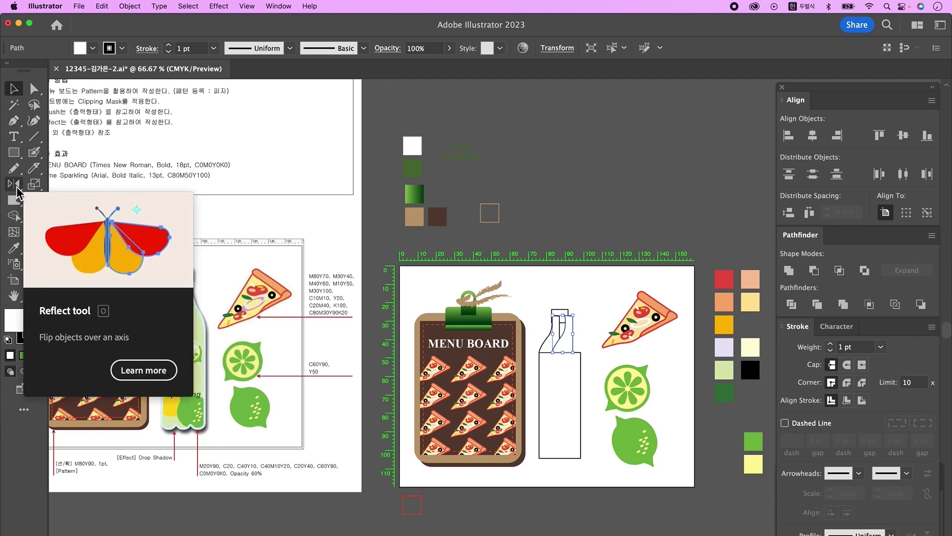
double_click(14, 185)
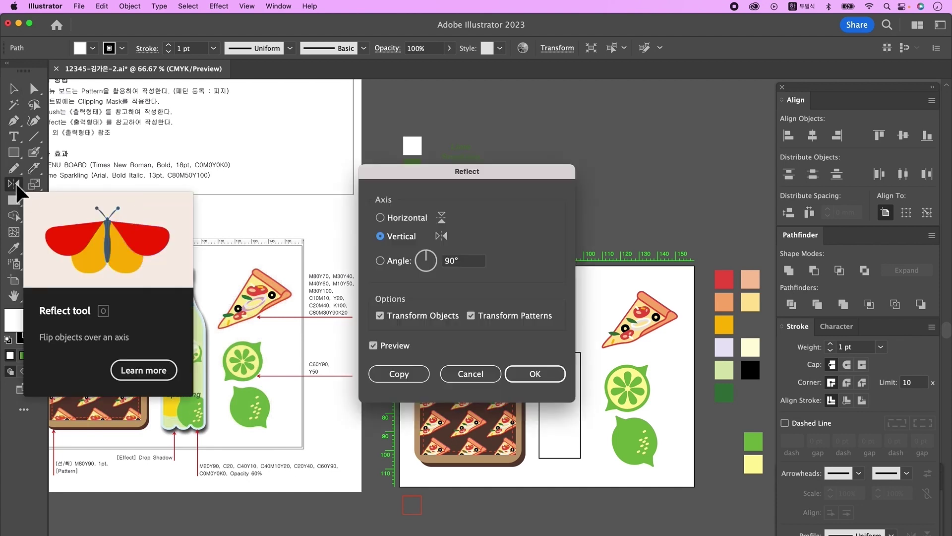
click(548, 381)
Step: Align the mirrored shoulder half with the right edge of the bottle body
click(20, 91)
shift+click(558, 414)
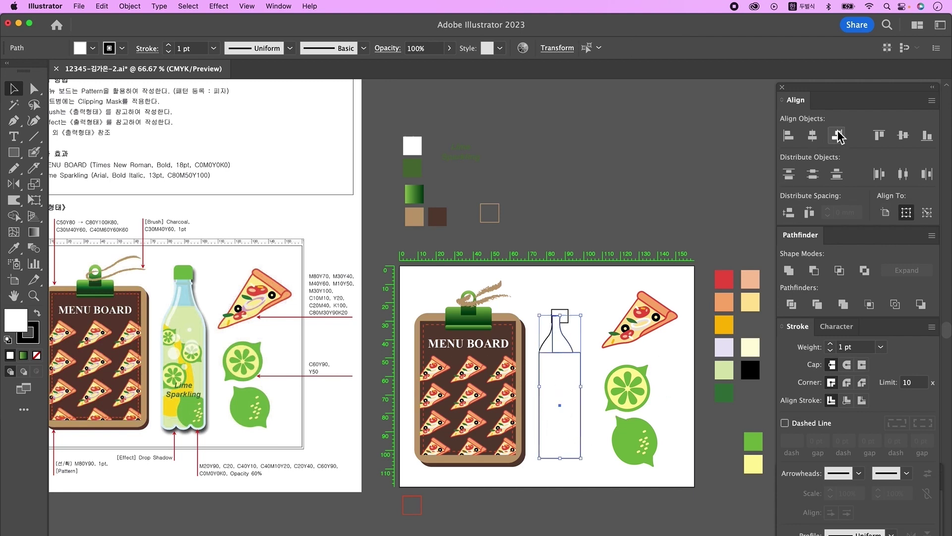
click(812, 135)
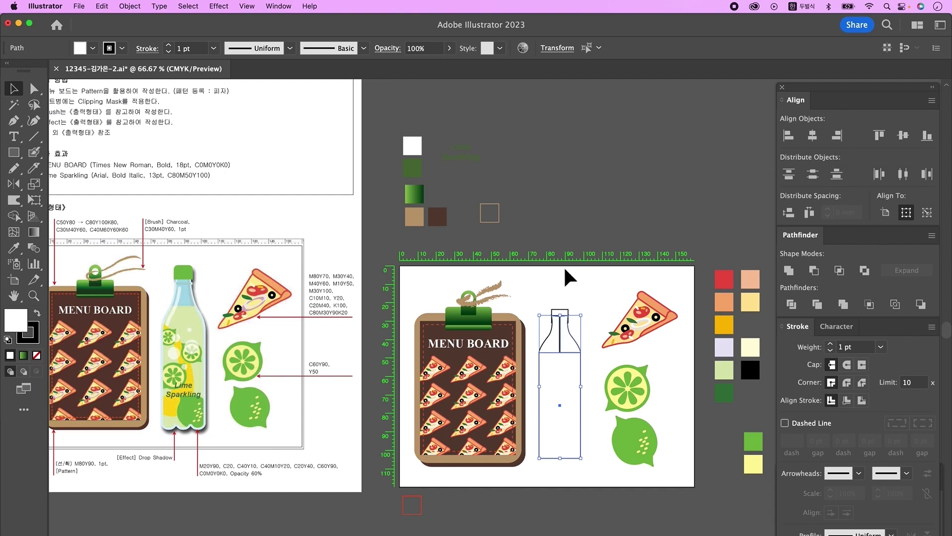
click(560, 312)
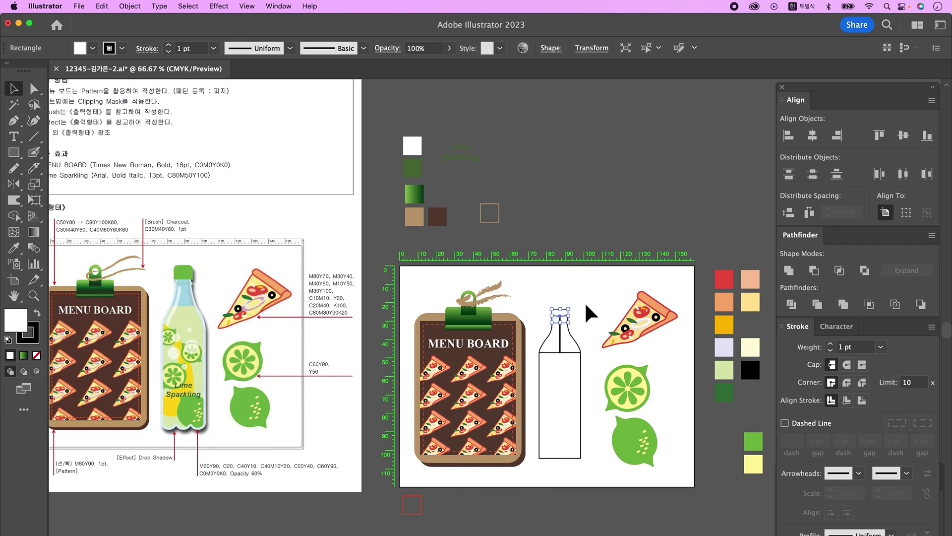
click(584, 302)
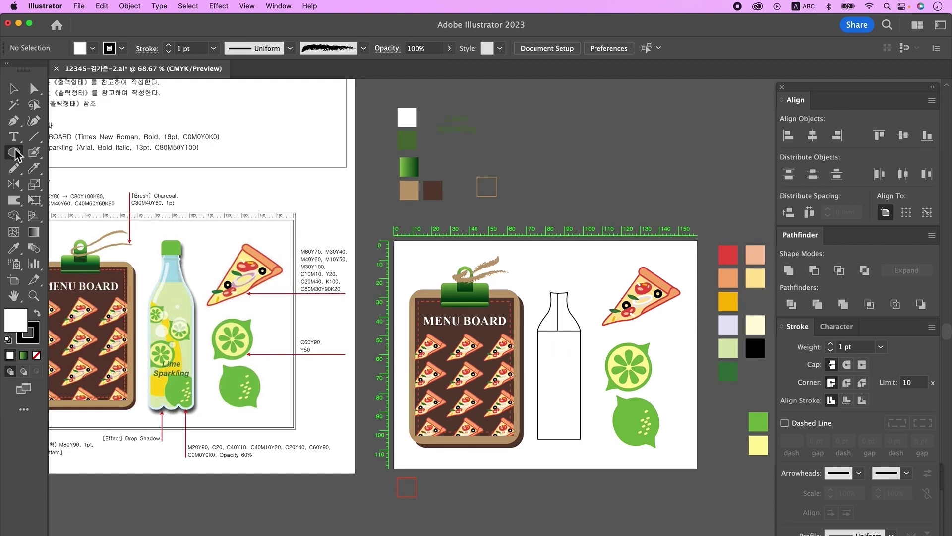
Step: Draw an ellipse of about 9 × 7 mm below the bottle, repeat it into a row of three, and group the row
drag(531, 449, 566, 464)
key(v)
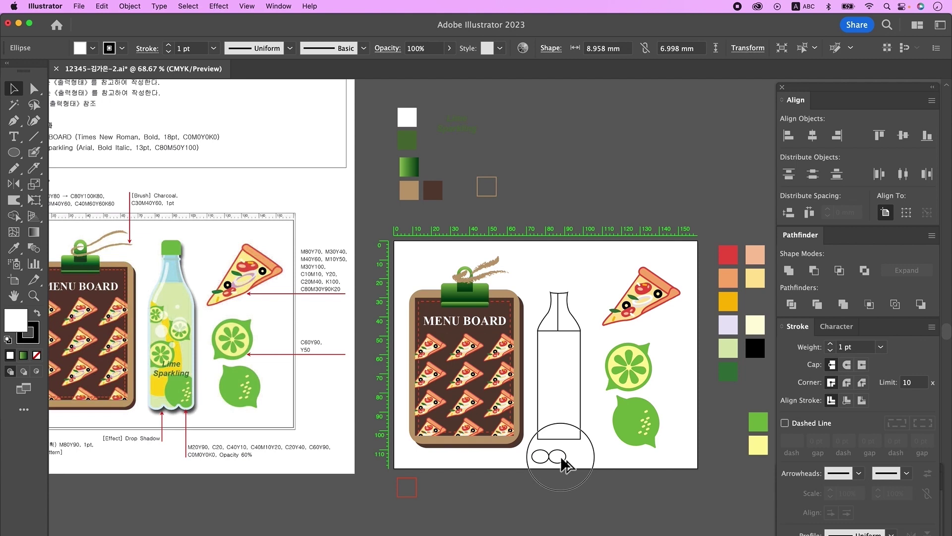
key(super+d)
click(589, 485)
drag(585, 470, 508, 426)
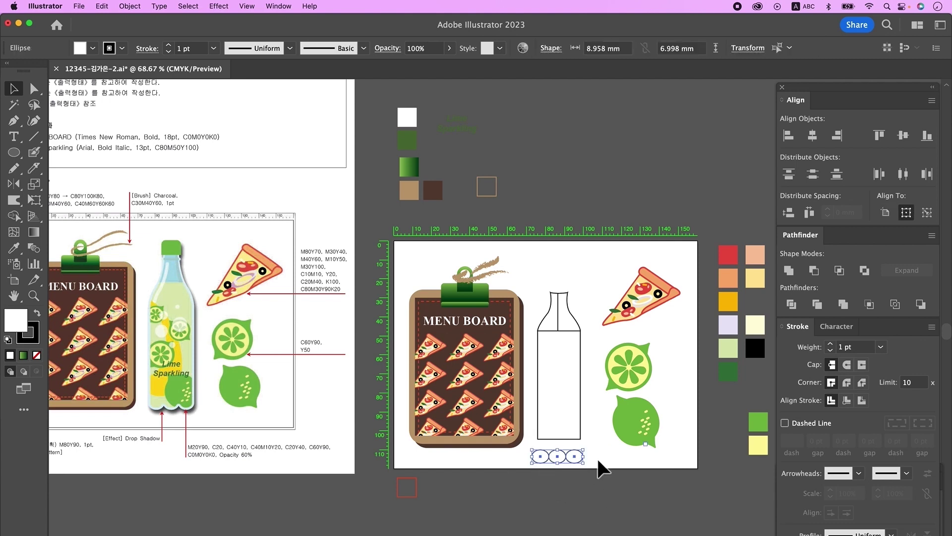
key(super+g)
Step: Fit the ellipse group to the bottle's width and place it over the bottom edge of the body
click(597, 473)
click(574, 459)
drag(574, 439, 580, 439)
drag(580, 438, 669, 465)
drag(626, 466, 638, 468)
drag(631, 416, 570, 416)
Step: Unite the neck, shoulder halves, body and bottom ellipses into a single bottle shape
click(570, 271)
drag(581, 270, 643, 448)
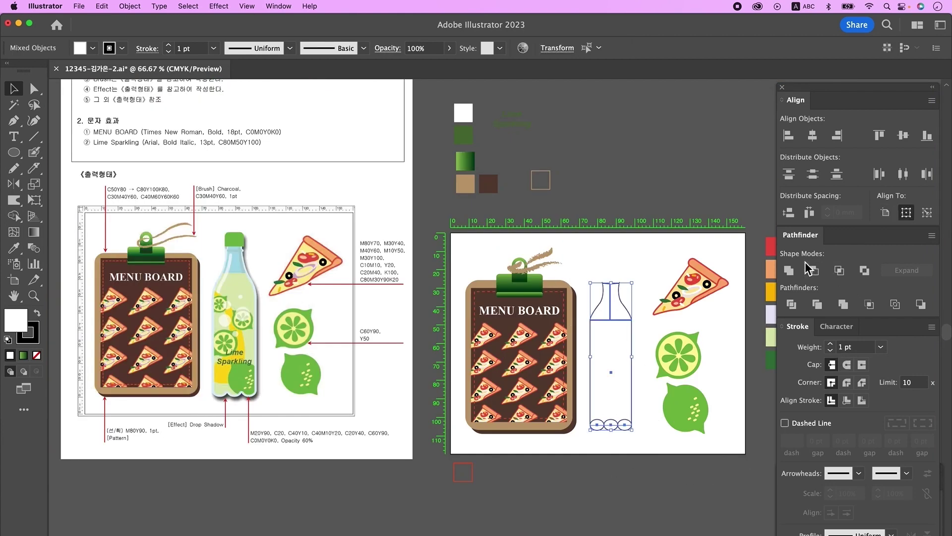
click(788, 270)
click(654, 459)
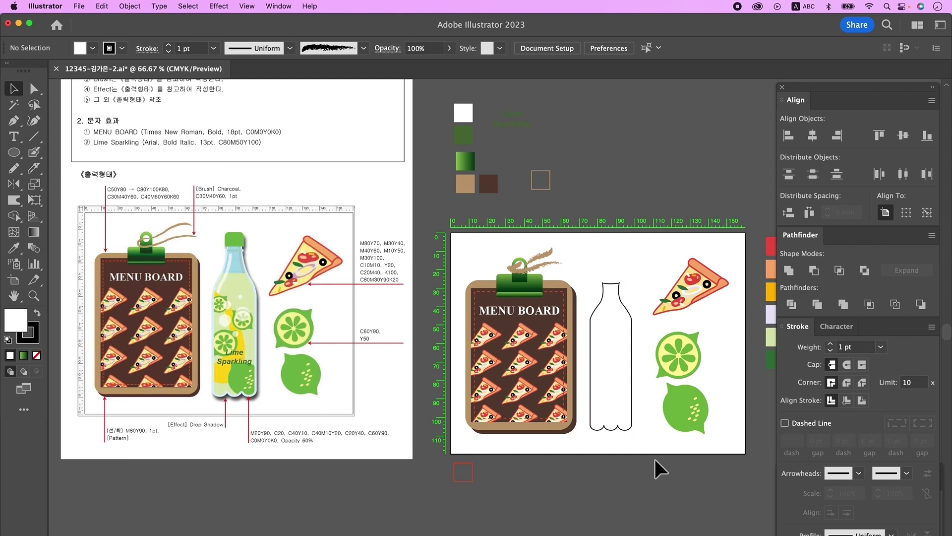
Step: Offset the bottle outline outward by 1.5 mm, using a join type other than Miter
click(611, 424)
scroll(593, 456, up, 1)
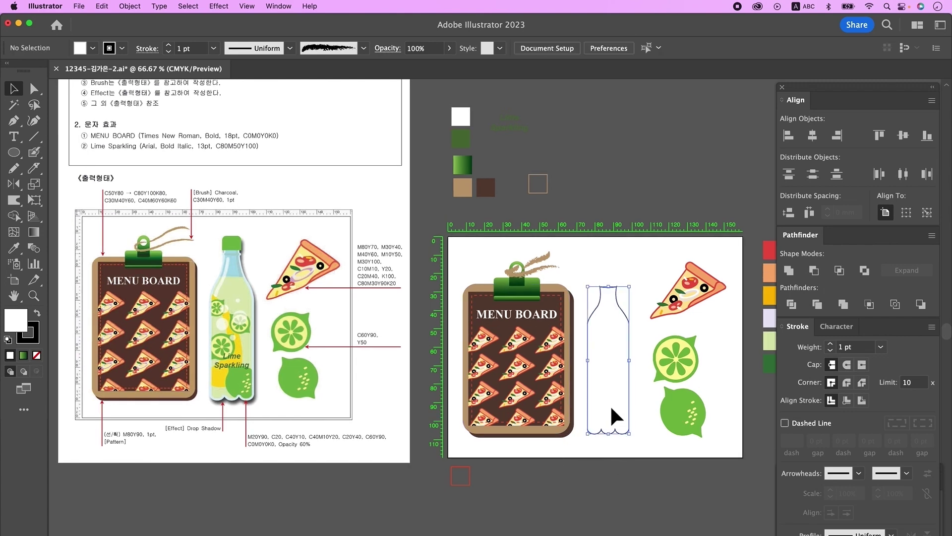
click(134, 9)
mouse_move(200, 290)
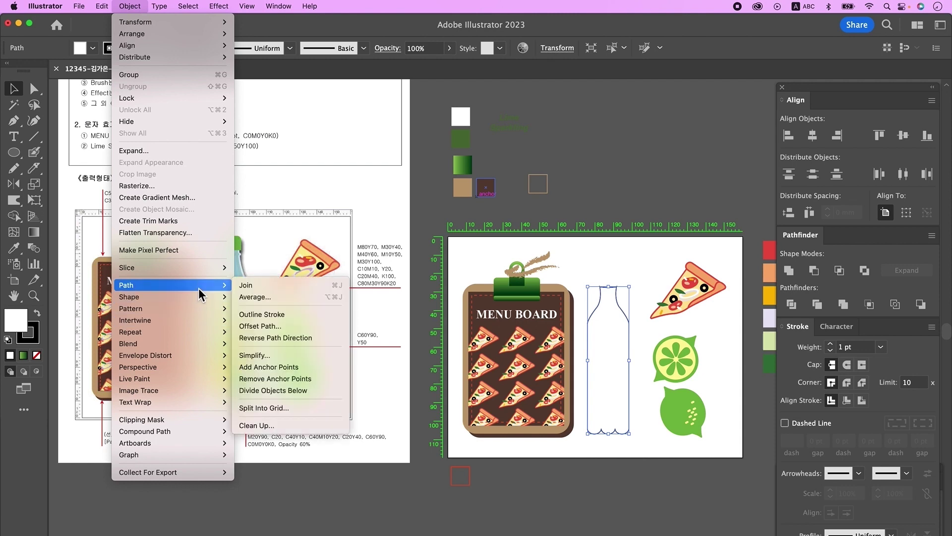
click(302, 326)
text(1.5)
key(Tab)
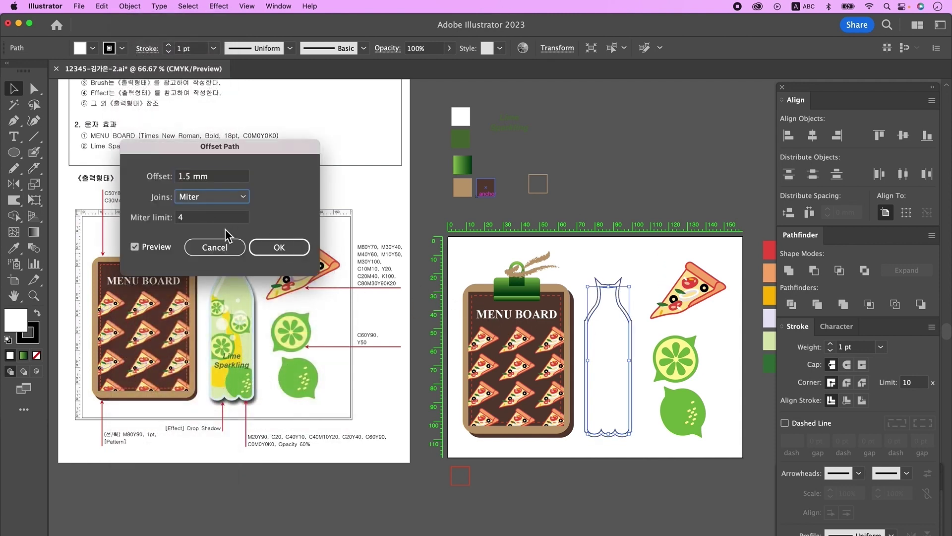
click(228, 203)
click(228, 227)
click(277, 246)
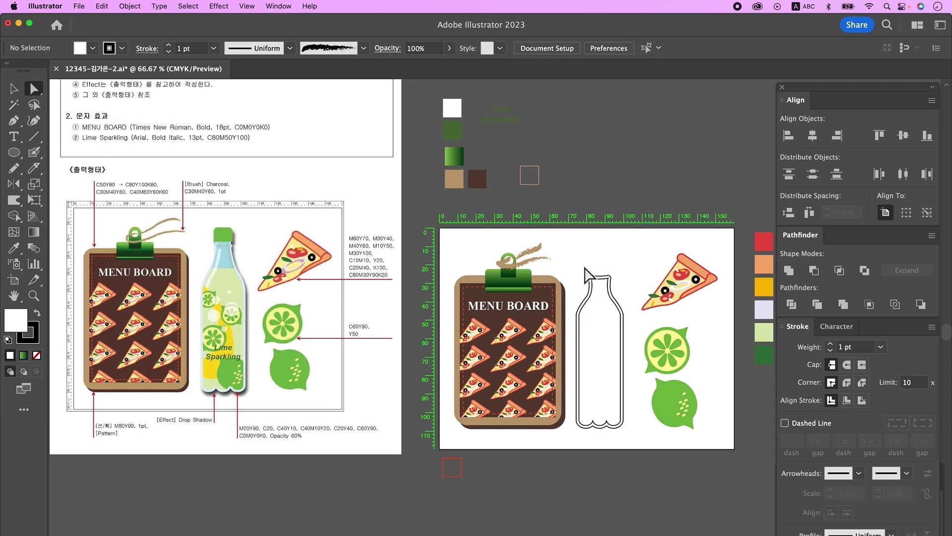
Step: Draw a small rectangular cap above the bottle and move it onto the top of the neck
drag(581, 260, 621, 288)
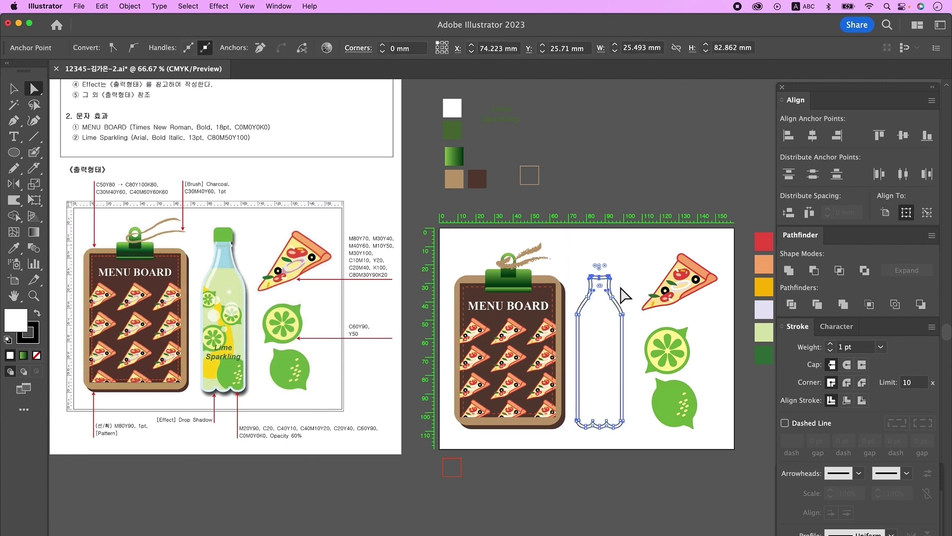
click(13, 152)
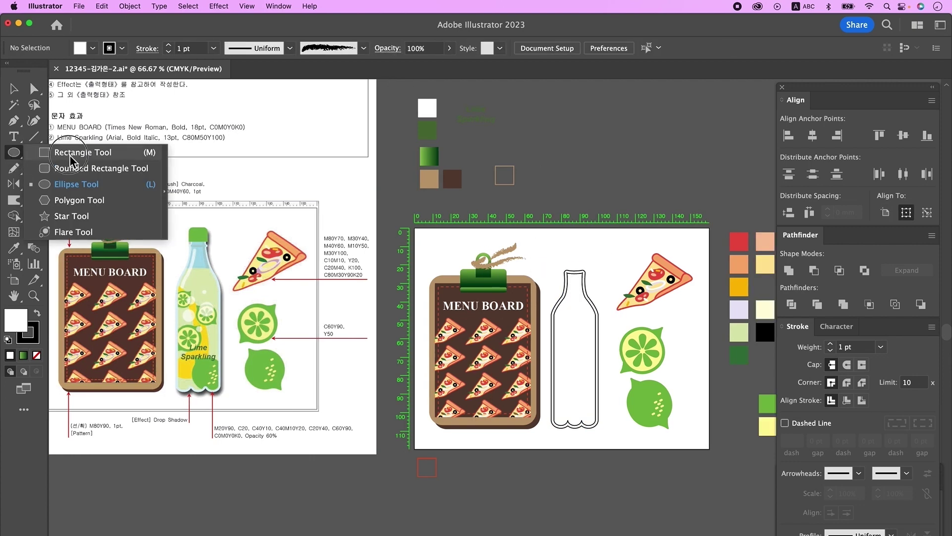
click(73, 156)
drag(557, 246, 583, 264)
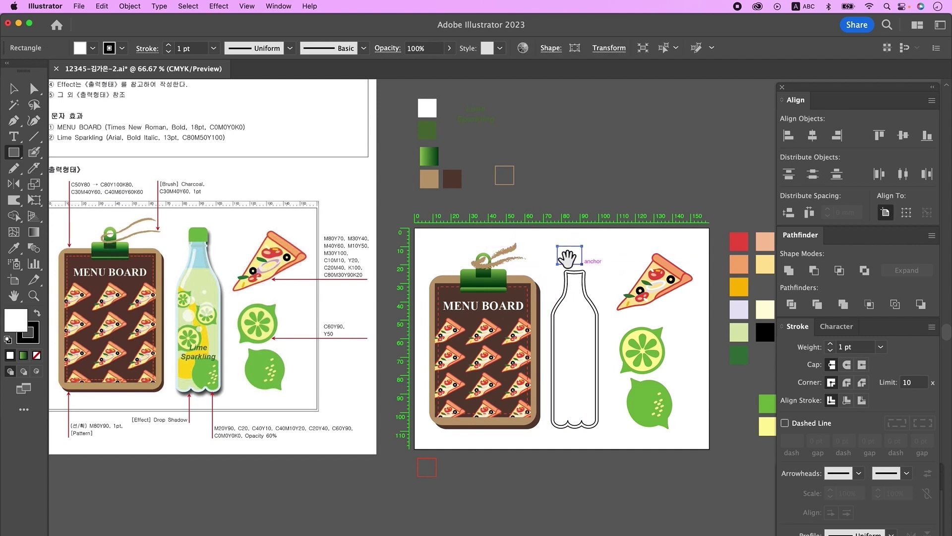
key(super+equal)
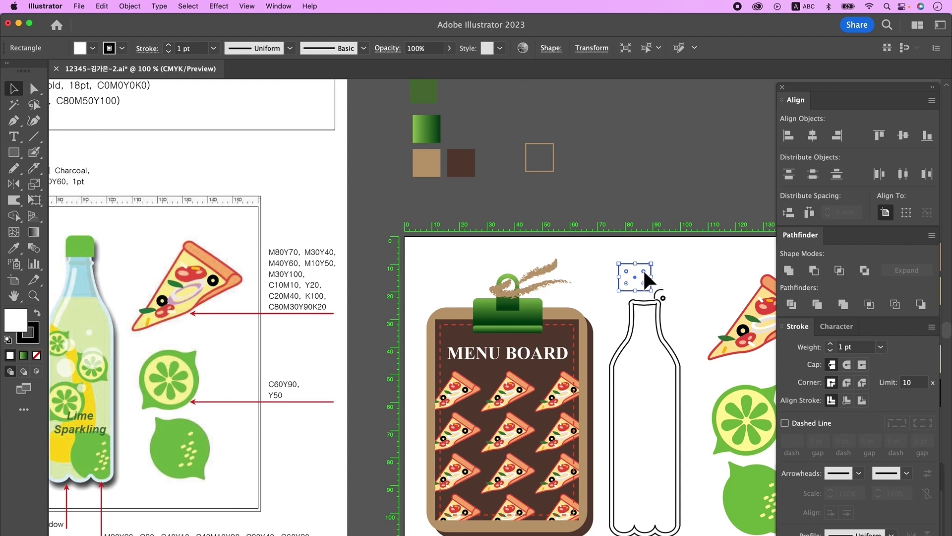
drag(644, 271, 656, 307)
Step: Fit the cap to the bottle's neck and round its two upper corners
click(692, 267)
click(652, 313)
click(695, 274)
click(682, 304)
click(684, 312)
scroll(684, 312, down, 3)
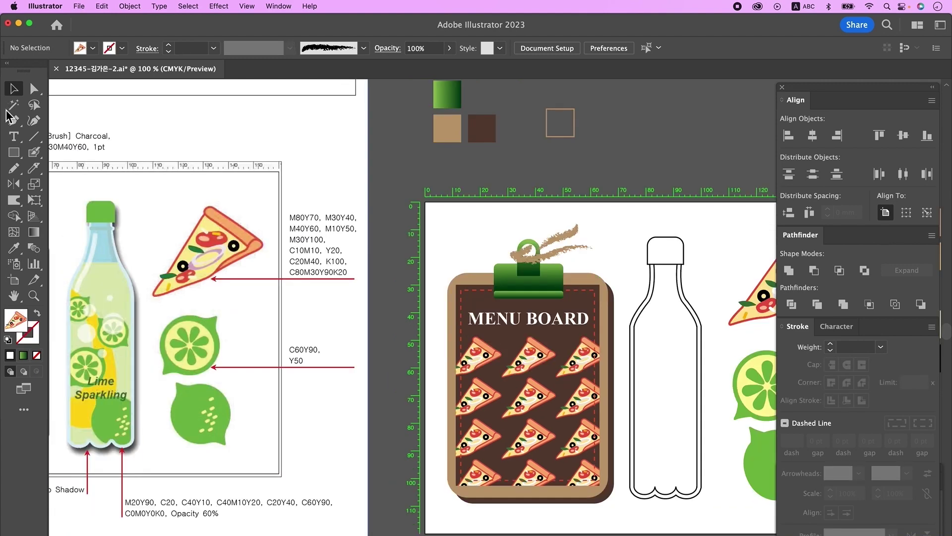
Step: Draw an unfilled, slightly arched violet line across the bottle's shoulders with the Pen tool
key(p)
click(37, 355)
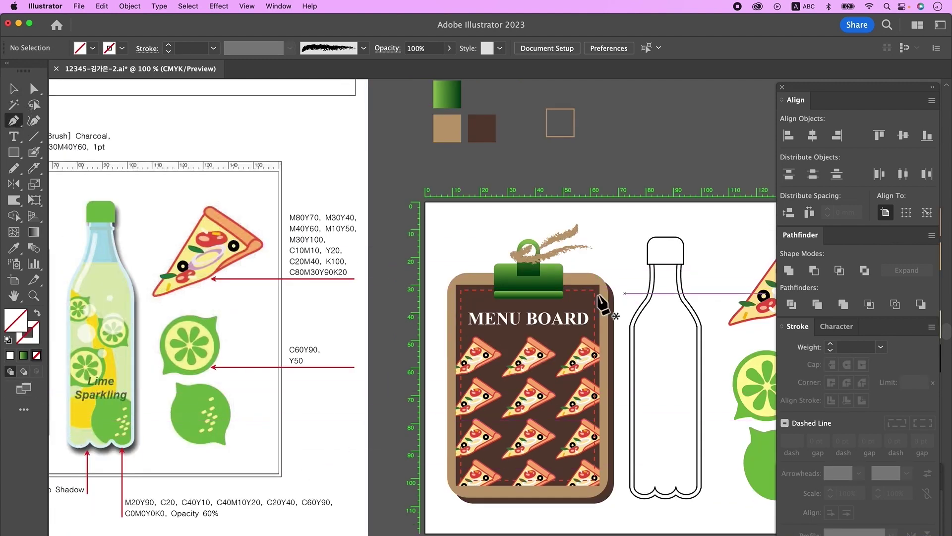
double_click(36, 342)
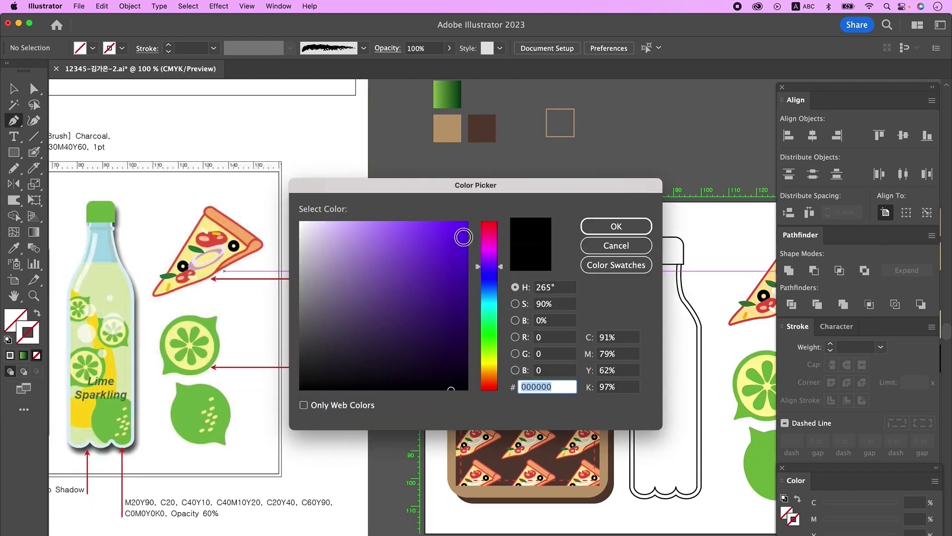
click(464, 237)
click(616, 226)
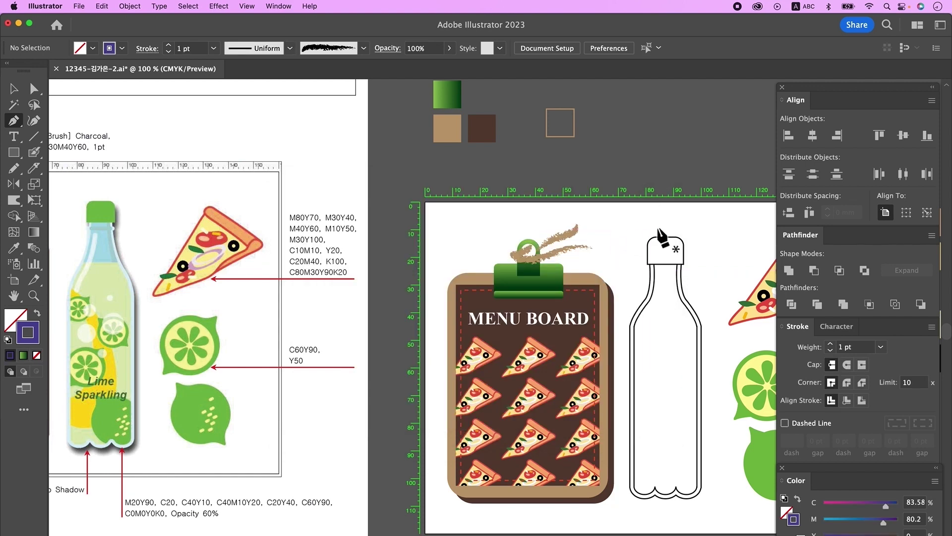
click(630, 313)
drag(708, 312, 750, 321)
key(v)
click(755, 328)
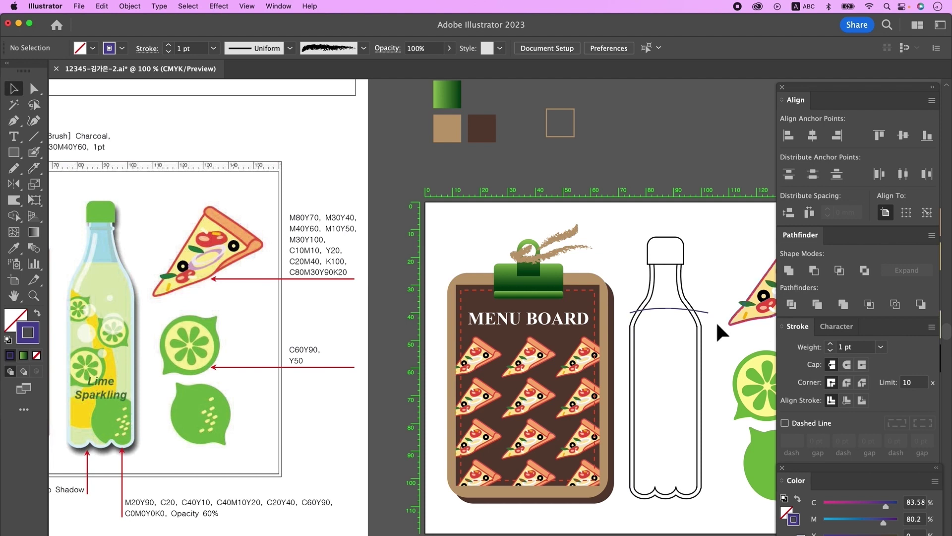
Step: Divide the inner bottle shape along the arched line and ungroup the resulting pieces
click(698, 310)
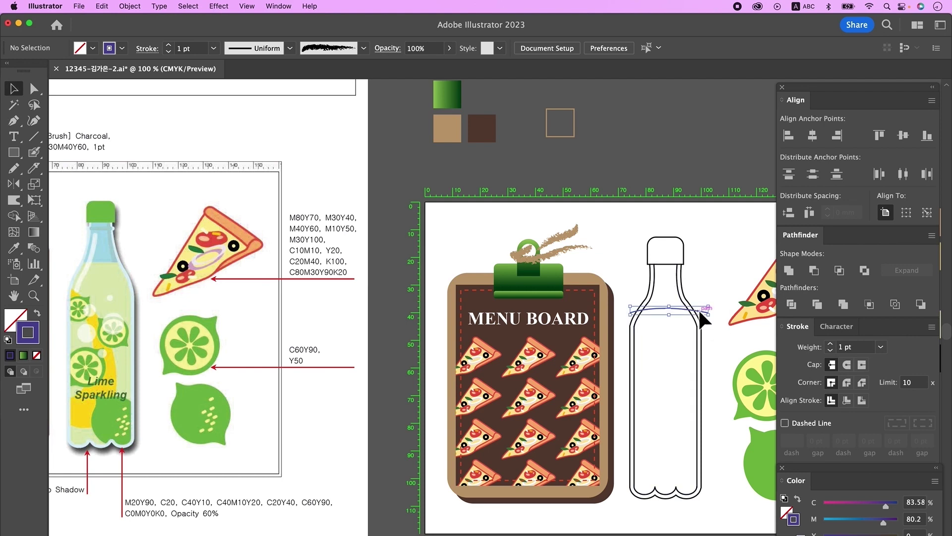
shift+click(699, 342)
click(792, 304)
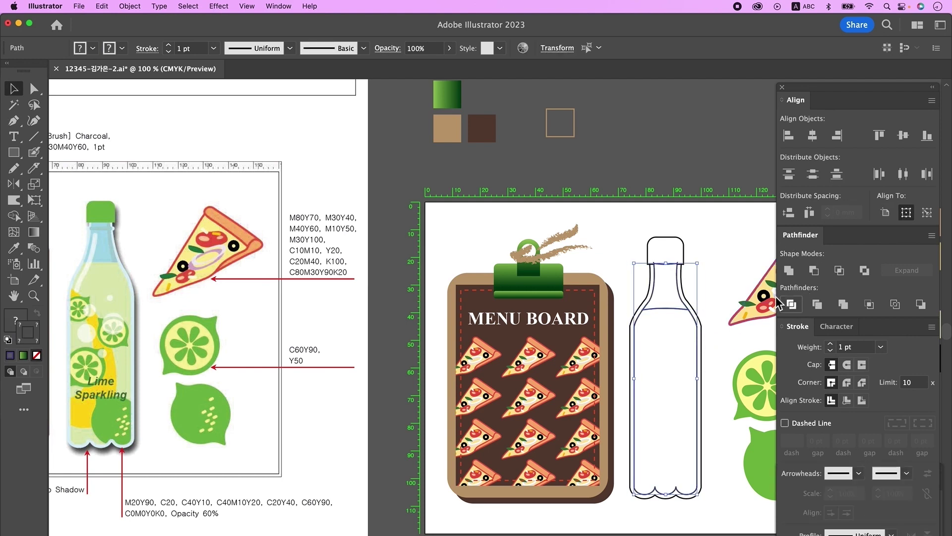
right_click(646, 337)
click(677, 492)
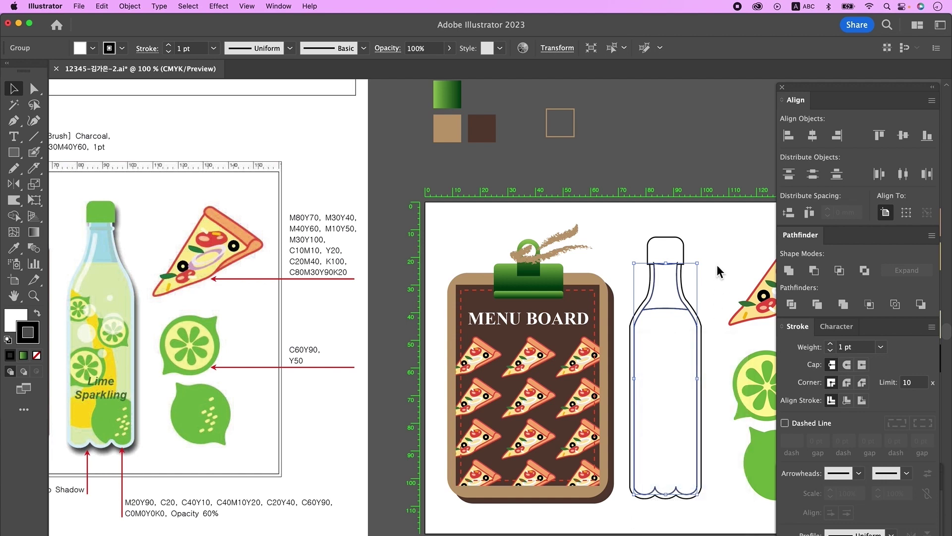
click(715, 259)
Step: Draw a closed crescent-like wave shape over the bottle's body with the Pen tool, extending past its left edge
drag(671, 393, 664, 380)
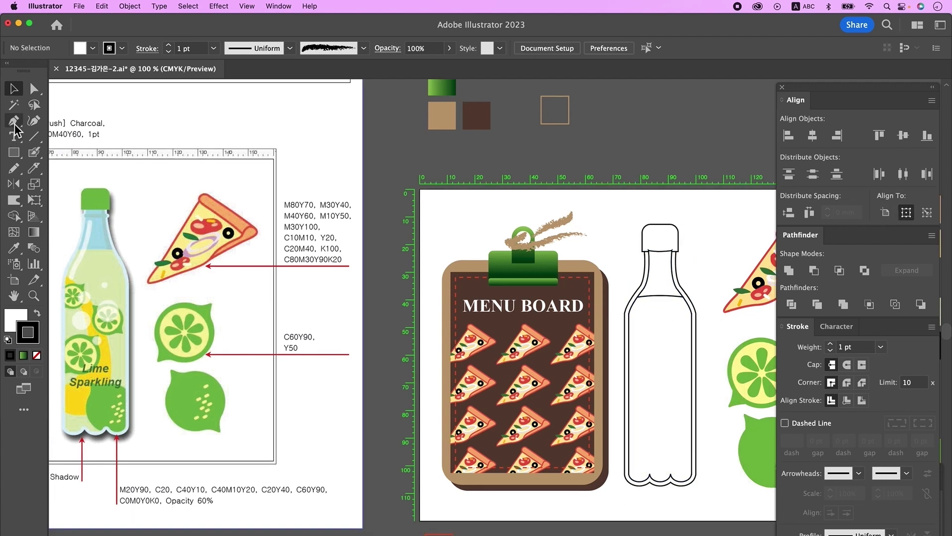
click(14, 120)
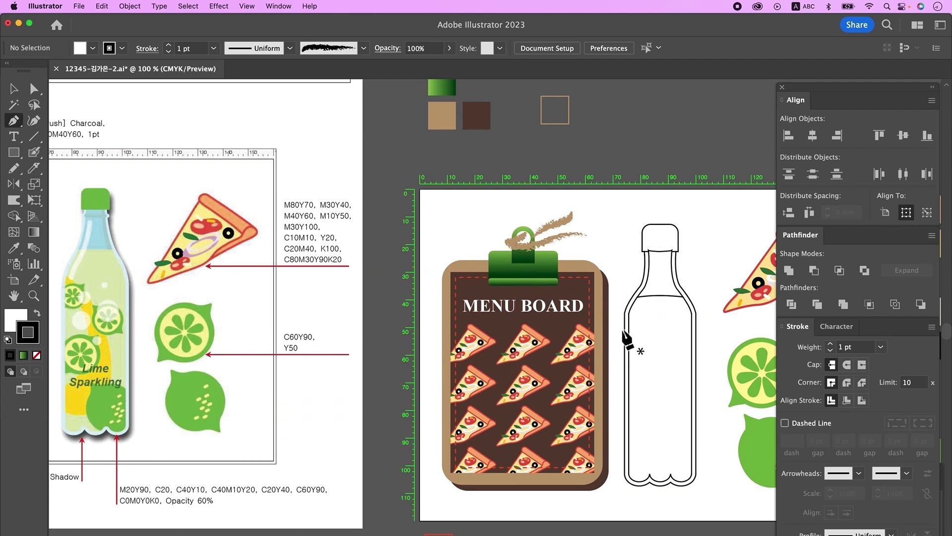
click(615, 318)
mouse_move(662, 425)
mouse_down()
mouse_move(654, 480)
mouse_move(632, 512)
mouse_move(704, 518)
mouse_move(635, 452)
mouse_move(593, 450)
mouse_move(636, 431)
mouse_move(569, 449)
mouse_move(649, 404)
mouse_move(664, 417)
mouse_up()
key(super+z)
key(super+z)
click(635, 416)
click(615, 318)
Step: Smooth the wave shape's inner and outer curves with the Pencil tool and adjust its anchor points
key(n)
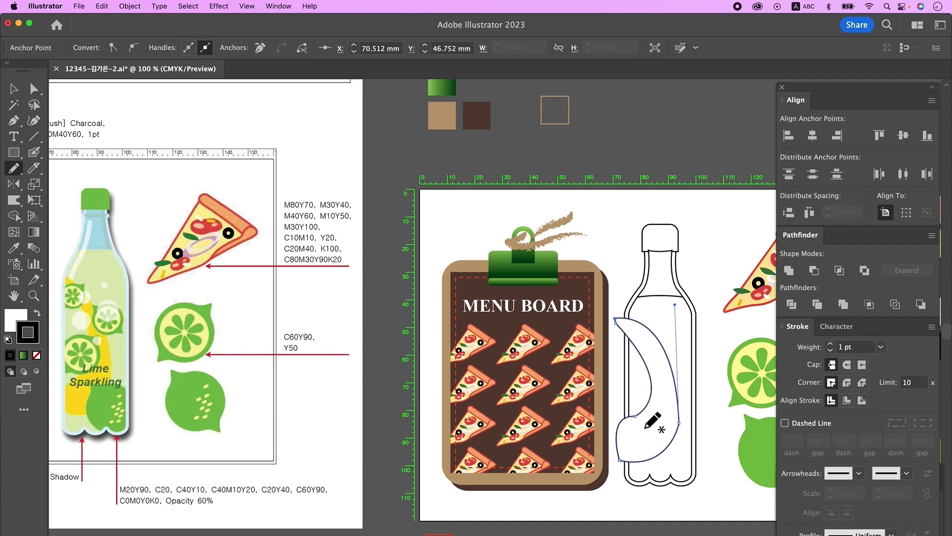
drag(633, 424, 639, 422)
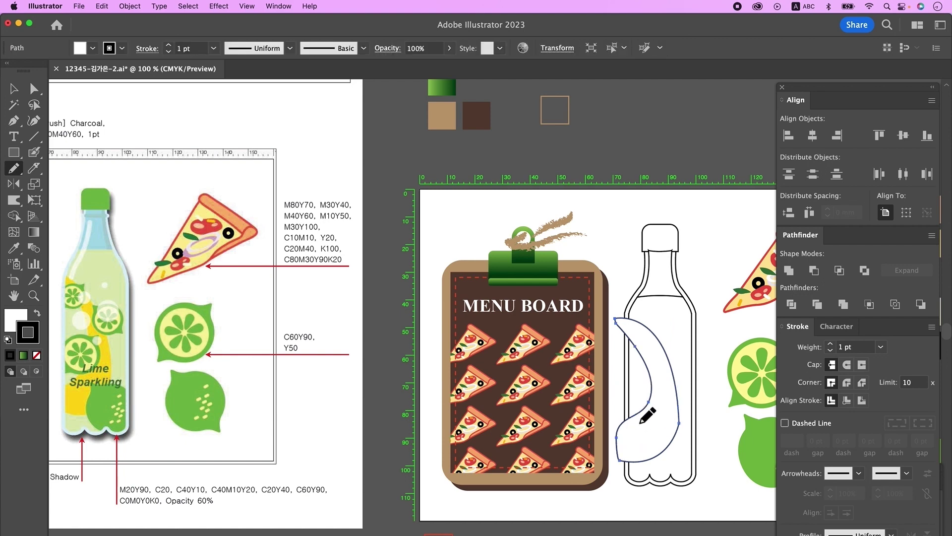
drag(659, 344, 672, 376)
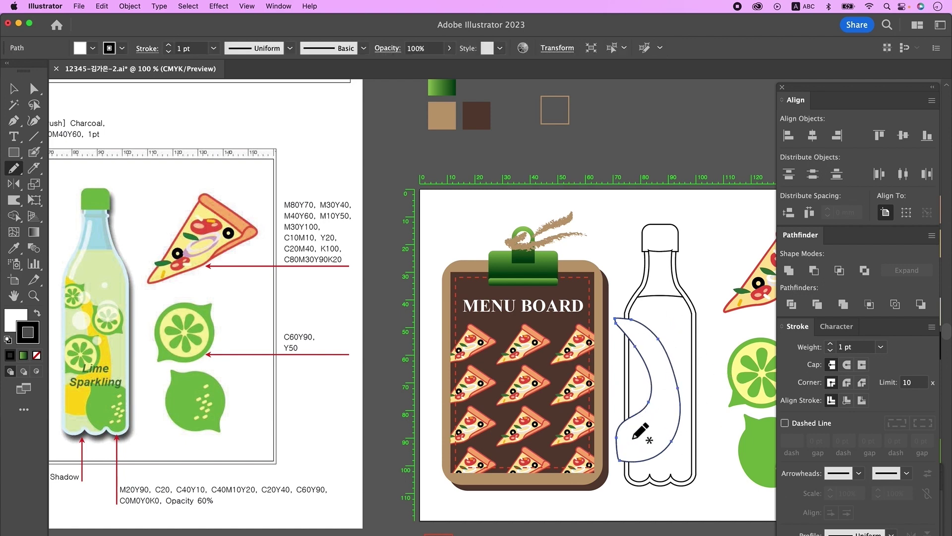
key(a)
click(635, 346)
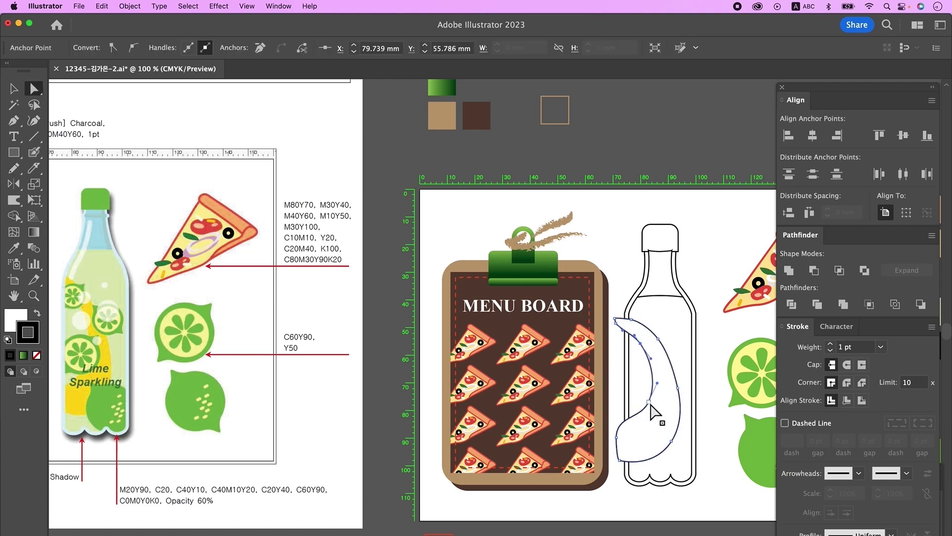
click(620, 459)
drag(619, 460, 619, 457)
click(682, 414)
Step: Color the liquid pale green, the cap green, the neck light blue and the outer bottle C40M10Y20 from the swatches
key(super+minus)
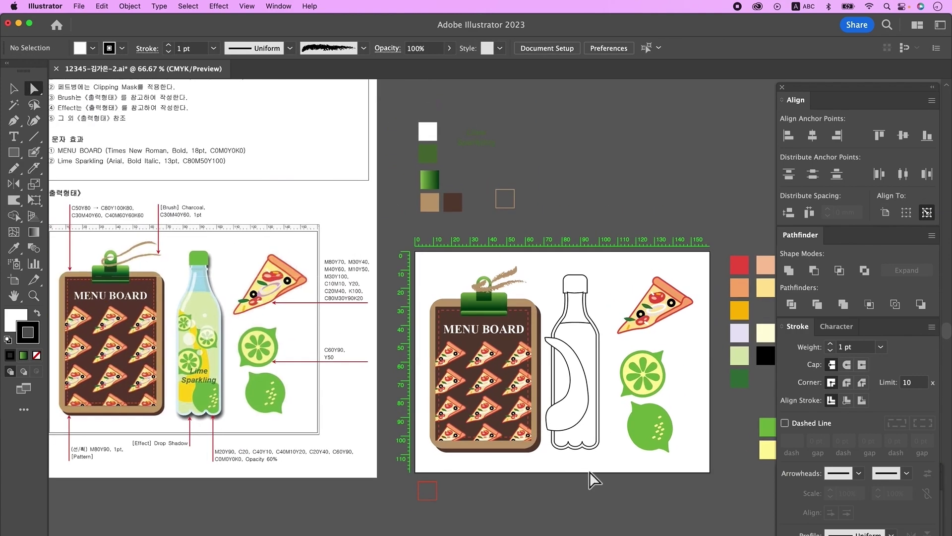
key(v)
drag(705, 387, 653, 382)
click(563, 311)
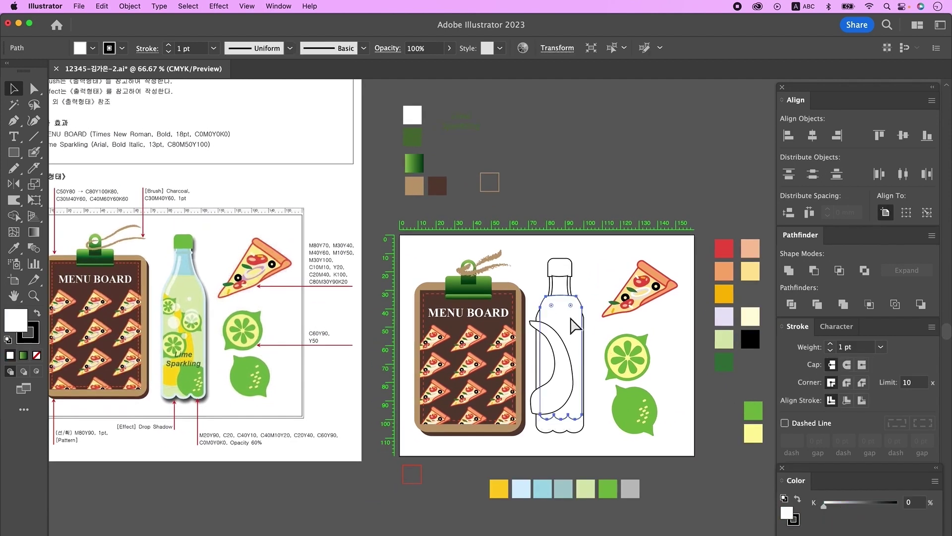
key(i)
click(585, 483)
super+click(559, 268)
click(610, 482)
super+click(582, 430)
click(565, 494)
super+click(610, 448)
Step: Draw a thin rounded rectangle in C40M10Y20 across the neck as a band just below the cap
click(14, 152)
key(super+1)
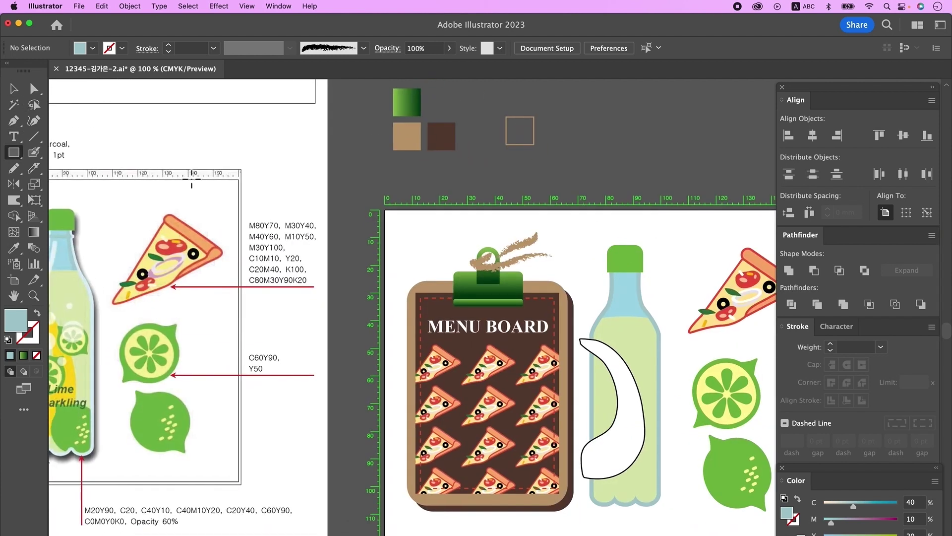
drag(613, 278, 658, 288)
drag(512, 242, 566, 243)
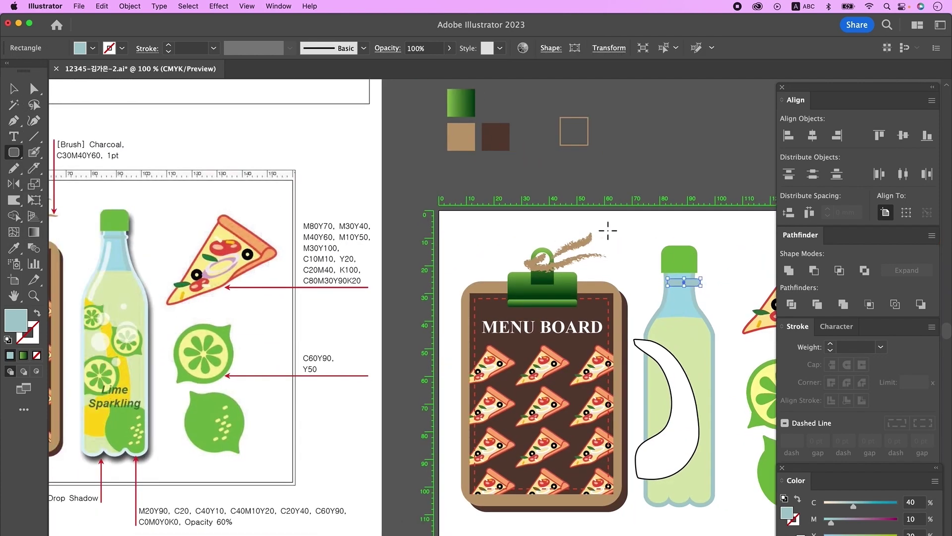
key(v)
drag(667, 286, 661, 287)
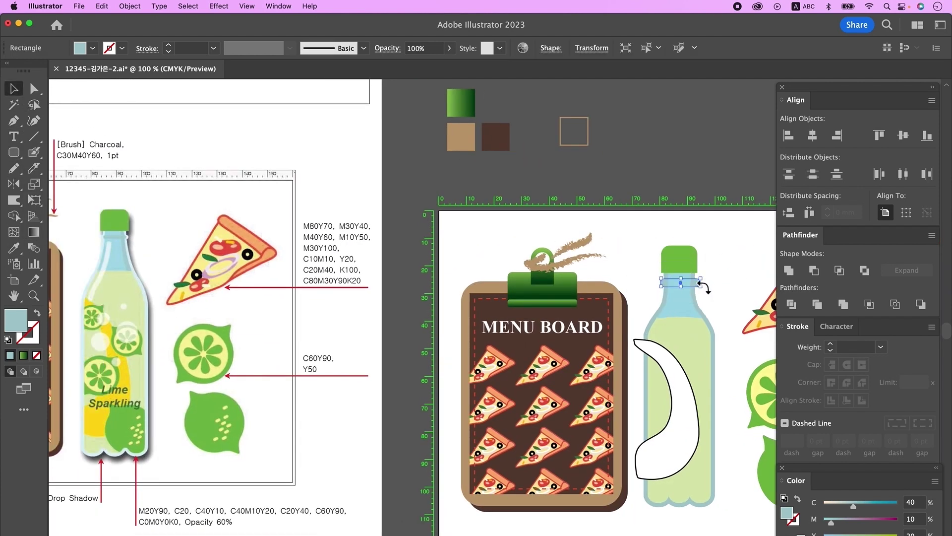
Step: Adjust the neck band's width and position so it matches the cap above it
key(super+equal)
scroll(586, 338, left, 3)
click(588, 342)
click(579, 337)
drag(583, 342, 578, 342)
shift+click(561, 307)
click(669, 300)
click(577, 336)
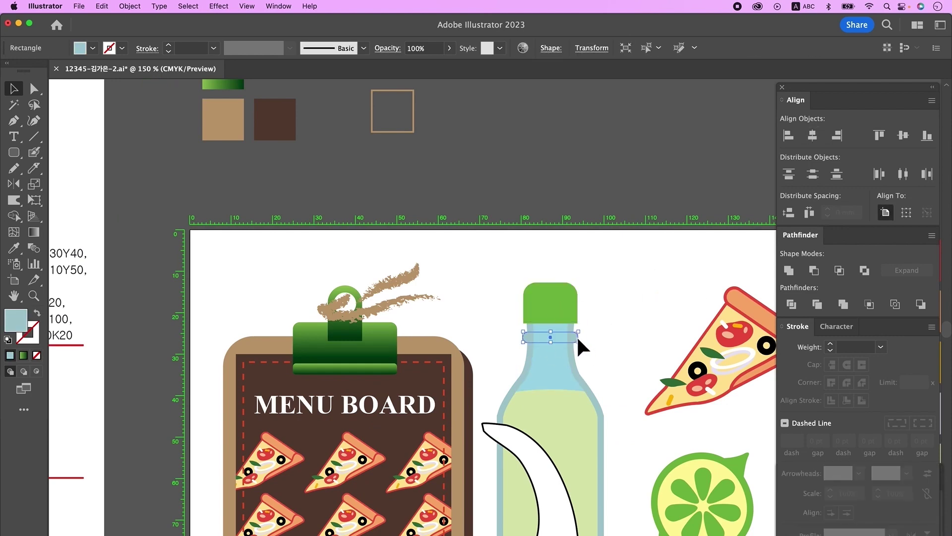
Step: Recolor the outer bottle shape with the pale blue C20 swatch
key(super+minus)
key(super+minus)
key(i)
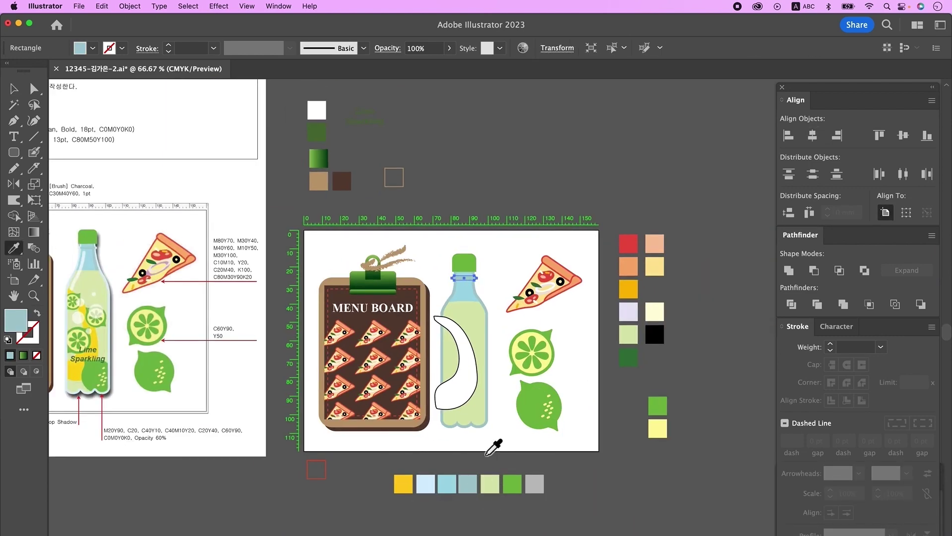
key(v)
scroll(476, 268, up, 5)
drag(453, 294, 454, 294)
click(516, 343)
key(super+minus)
key(super+minus)
drag(529, 304, 529, 274)
key(i)
click(423, 486)
super+click(532, 336)
key(super+minus)
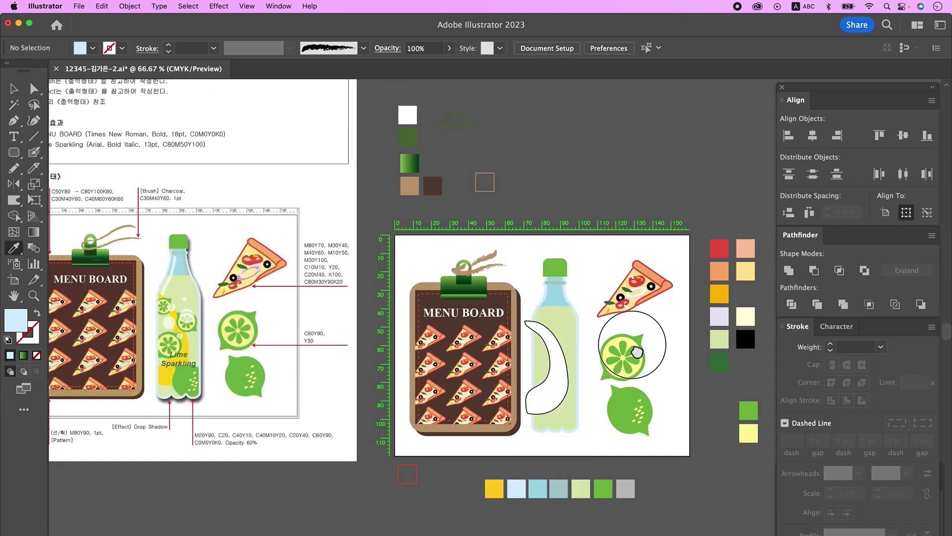
Step: Draw an unfilled magenta curve running down the right part of the bottle's neck
key(super+plus)
drag(618, 310, 618, 266)
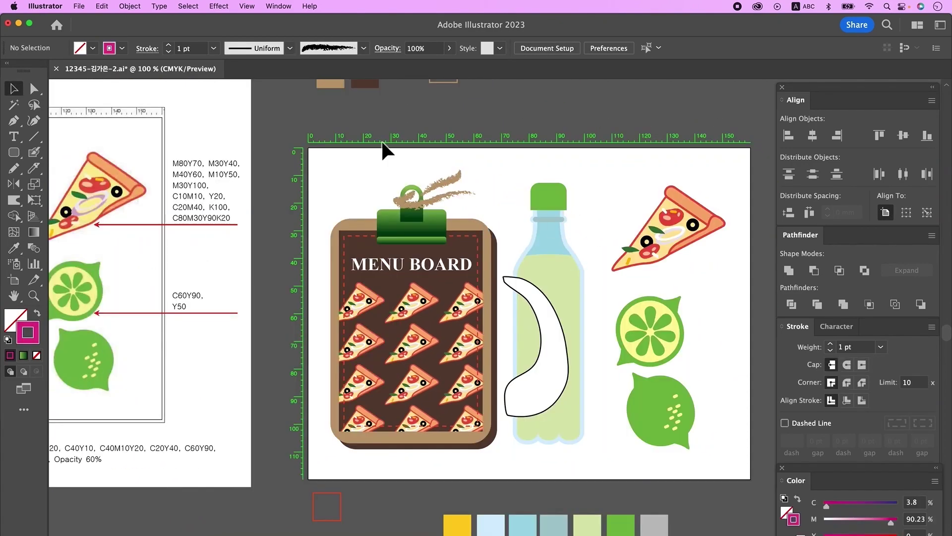
click(15, 121)
drag(551, 241, 656, 261)
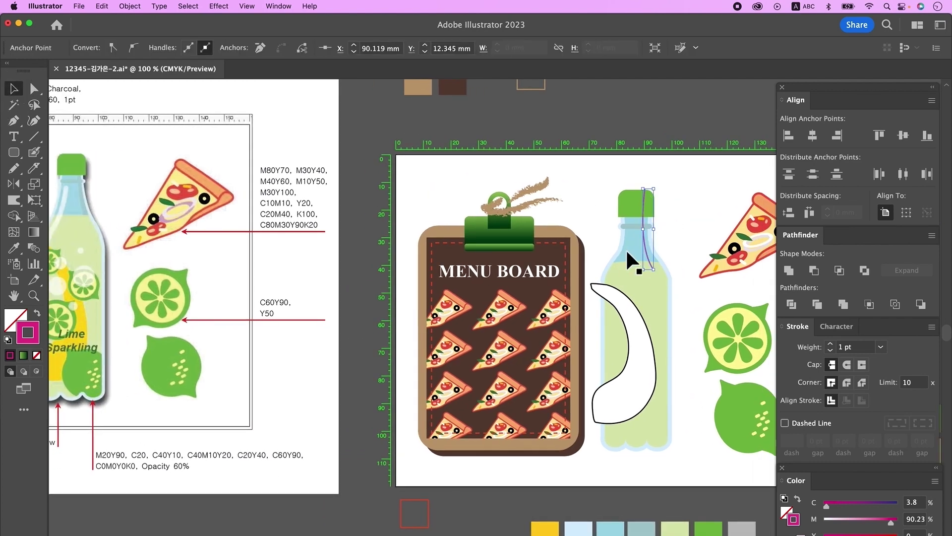
Step: Divide the light blue neck along the magenta curve and ungroup the resulting pieces
shift+click(627, 252)
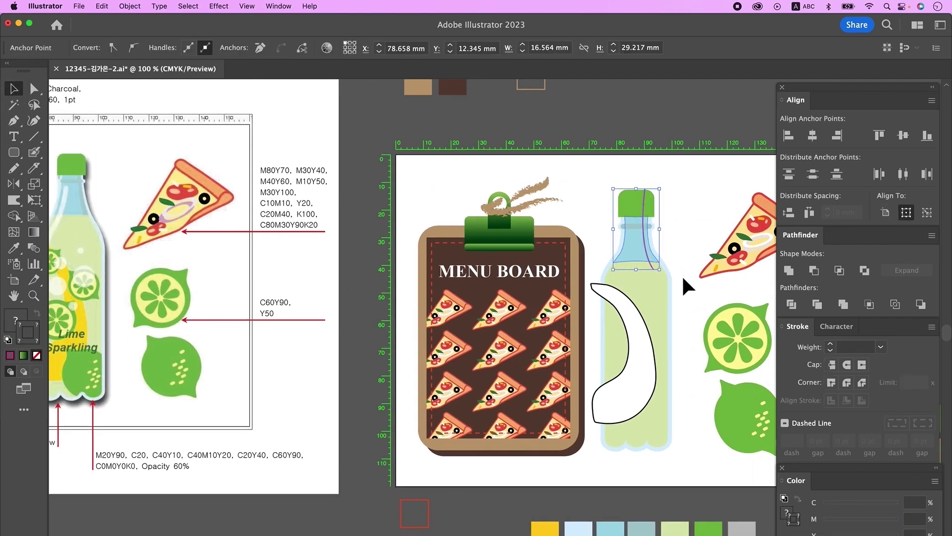
click(791, 304)
right_click(644, 248)
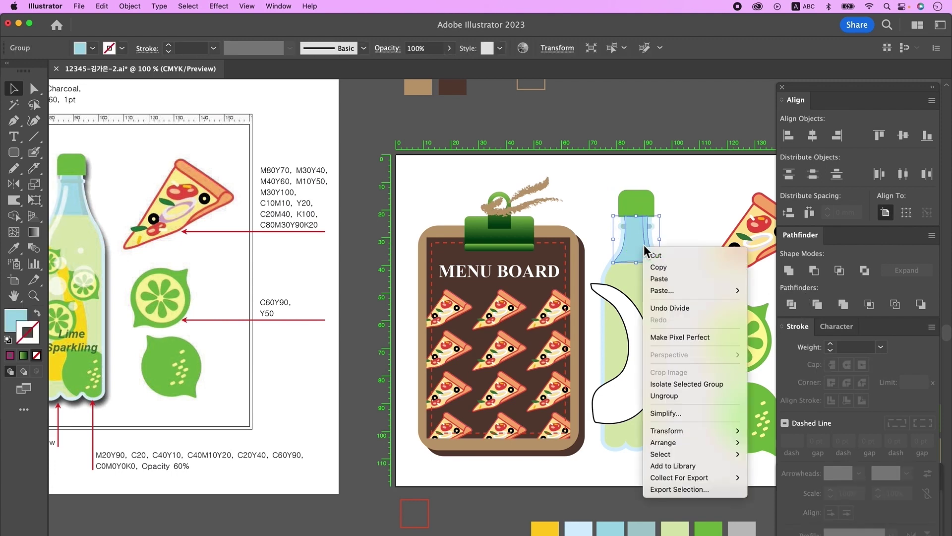
click(665, 395)
Step: Fill the neck's right-hand slice with the outer bottle's pale blue as a highlight
click(636, 212)
key(i)
click(633, 226)
super+click(622, 231)
super+click(651, 226)
key(v)
click(669, 238)
Step: Fill the wave shape on the bottle with the yellow M20Y90 swatch
scroll(640, 366, down, 1)
scroll(644, 367, left, 1)
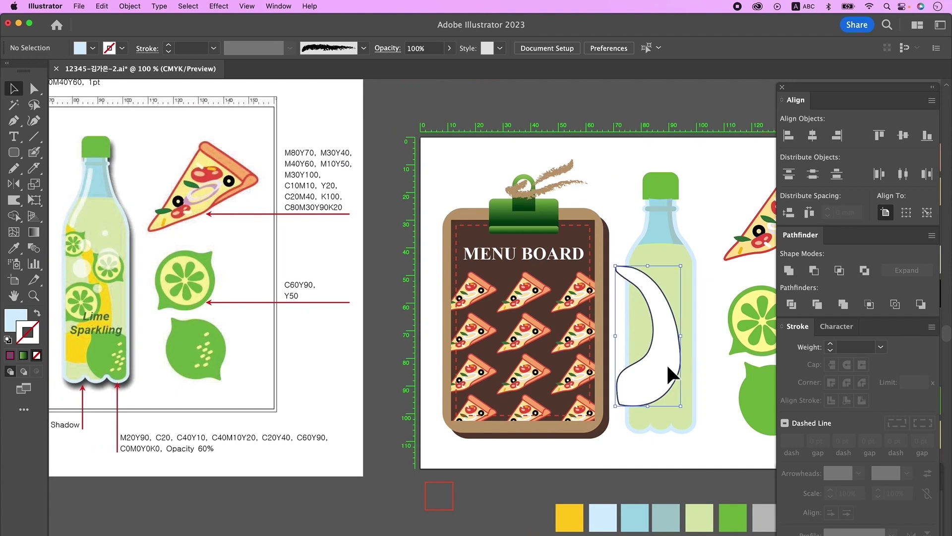
click(667, 368)
key(i)
click(569, 516)
key(v)
click(617, 466)
Step: Place three reduced copies of the lime slice and one of the whole lime over the bottle's body
alt+super+click(692, 455)
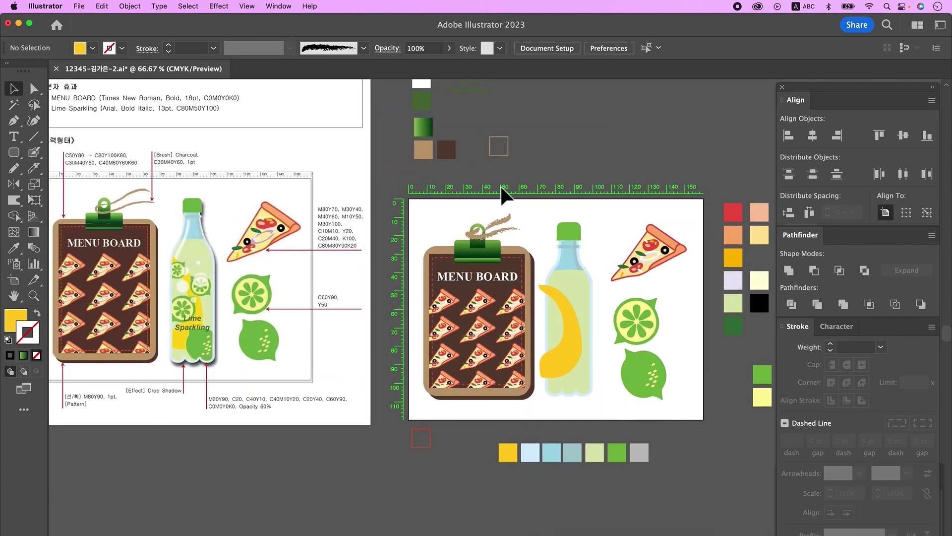
click(698, 326)
click(641, 323)
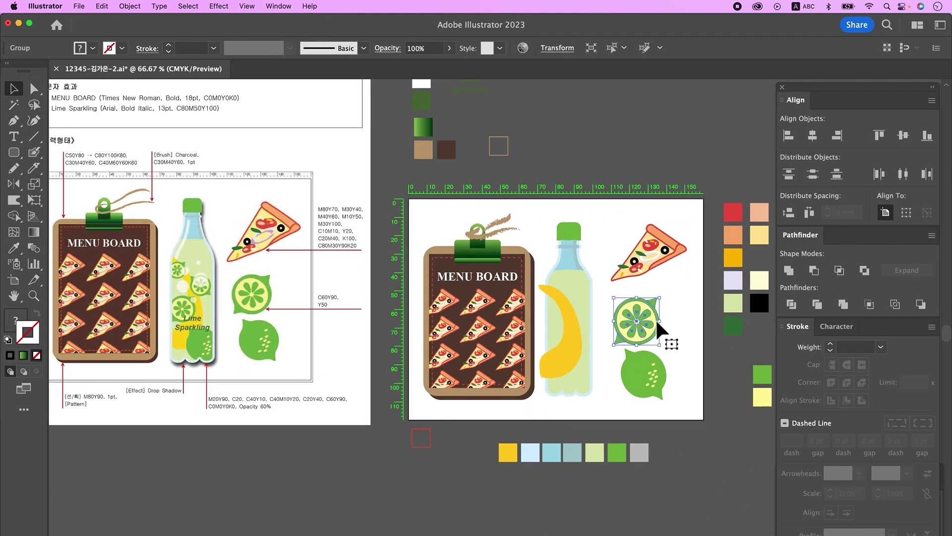
drag(642, 323, 556, 300)
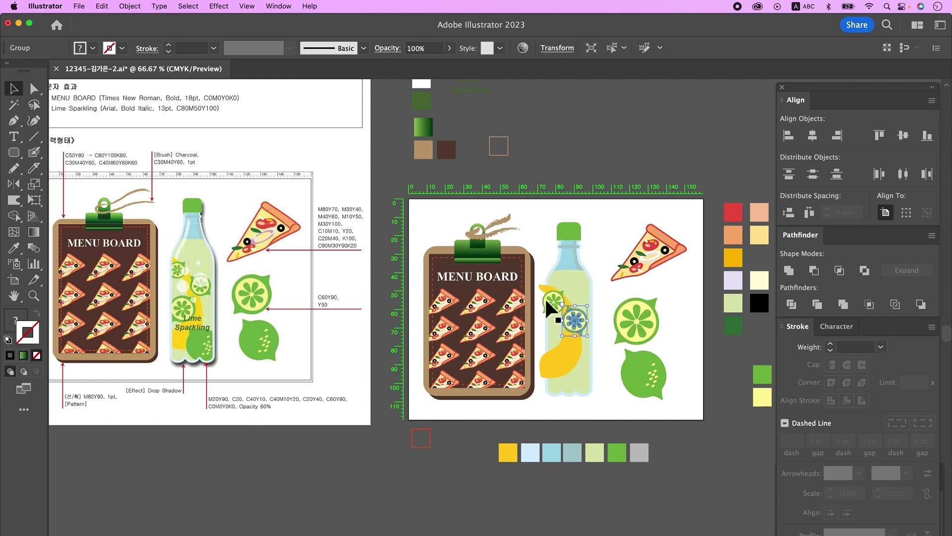
drag(550, 297, 553, 349)
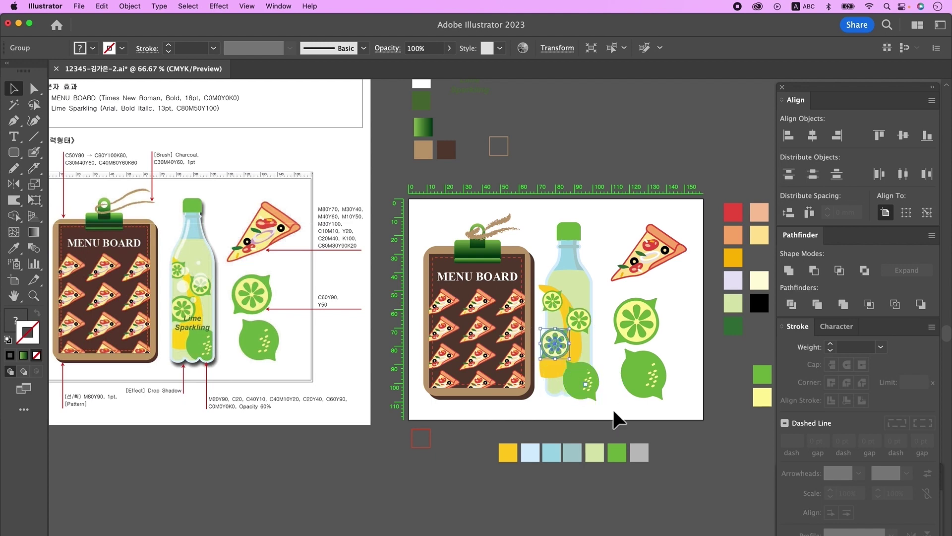
Step: Bring the bottle's light green body shape in front of the yellow wave and the four limes
drag(581, 322, 550, 338)
shift+click(575, 314)
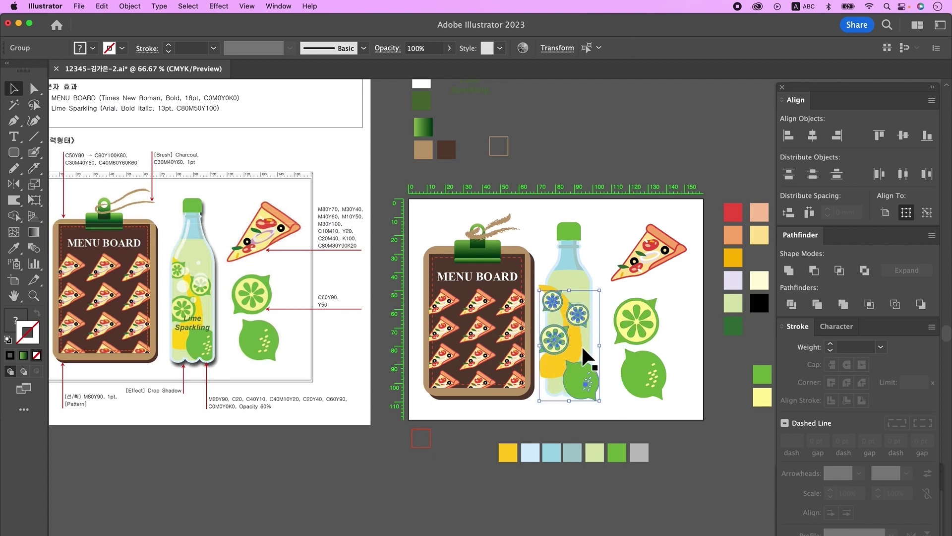
shift+click(582, 348)
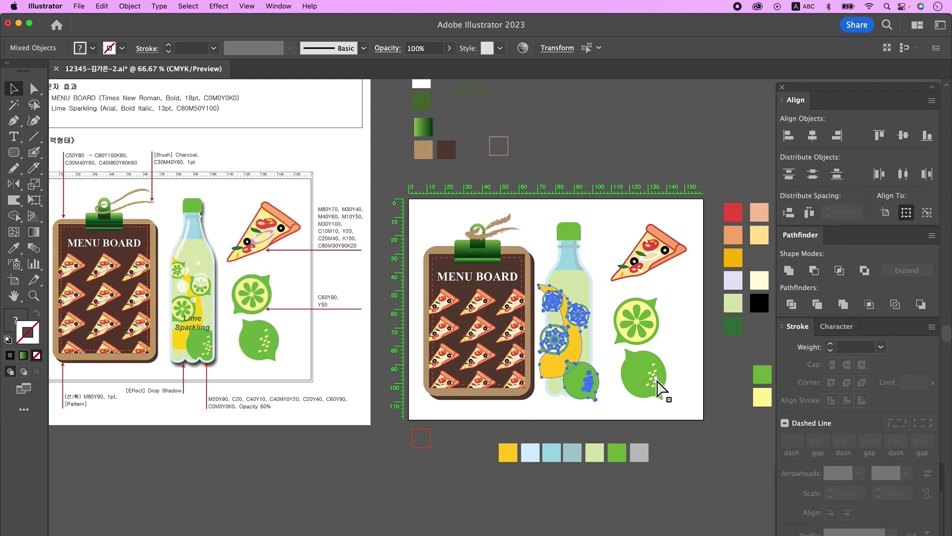
click(595, 411)
click(556, 387)
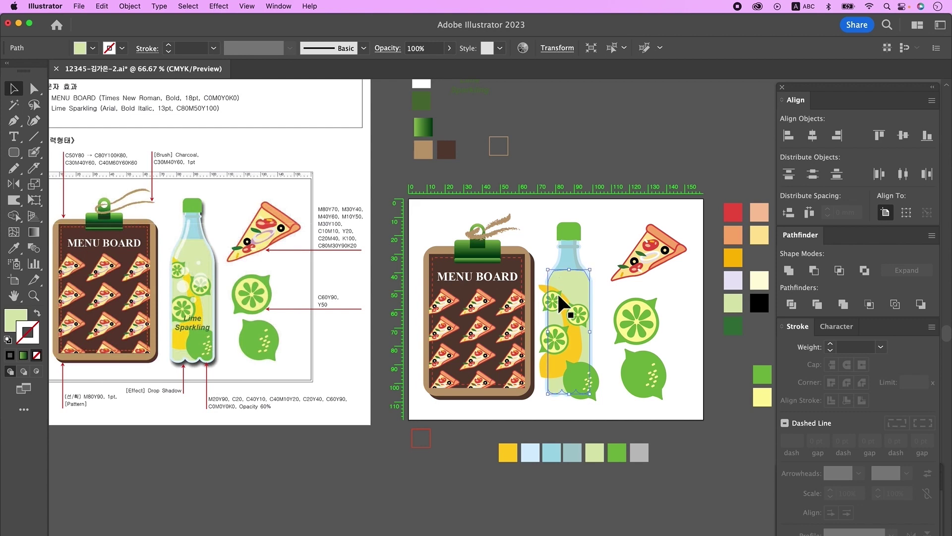
key(a)
key(super+shift+bracketright)
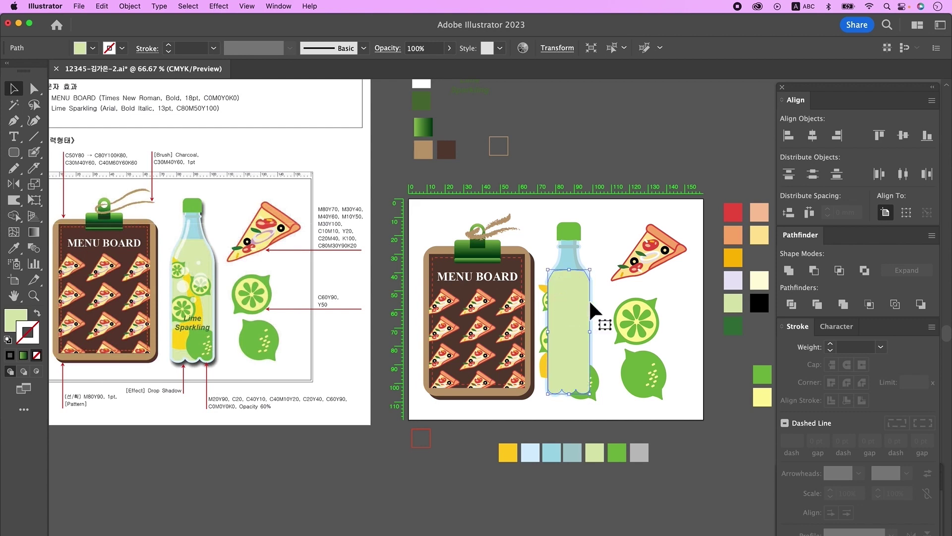
Step: Make a clipping mask that crops the yellow wave and limes to the green body shape
shift+click(598, 378)
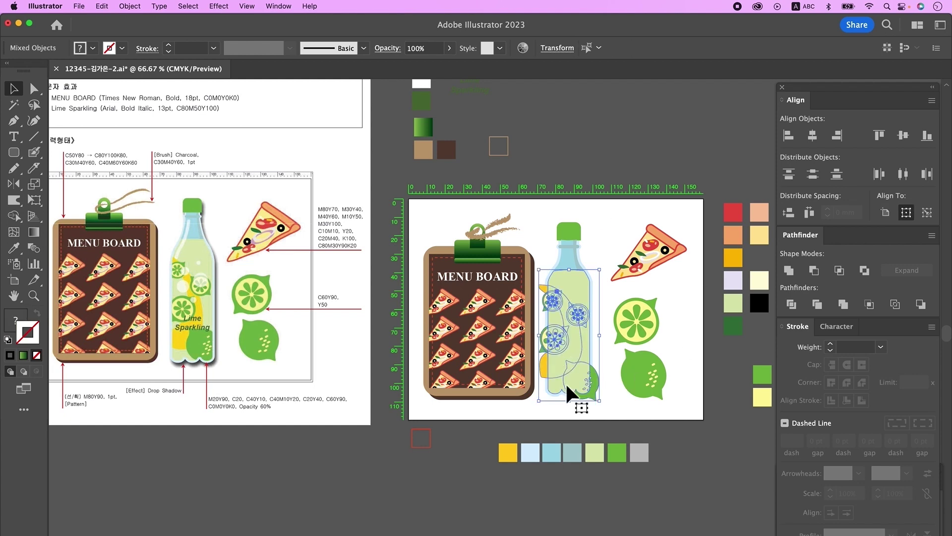
right_click(575, 317)
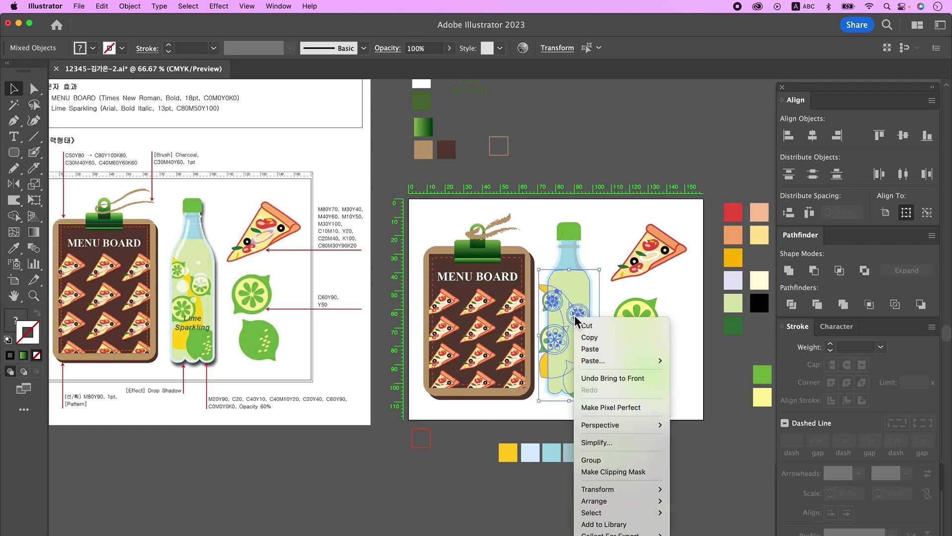
click(632, 471)
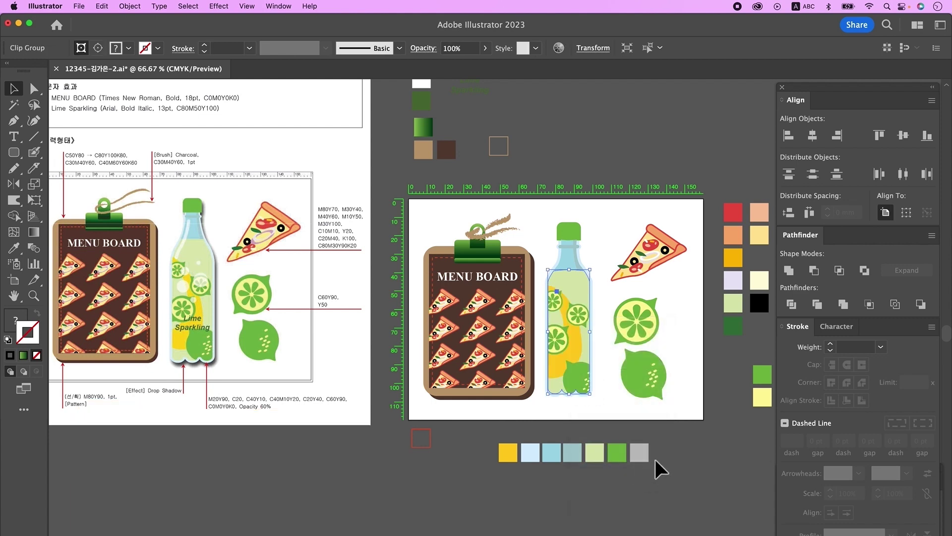
Step: Paint five bubbles of varying size over the bottle's liquid with the Blob Brush, using the white 60% opacity swatch's color
click(645, 450)
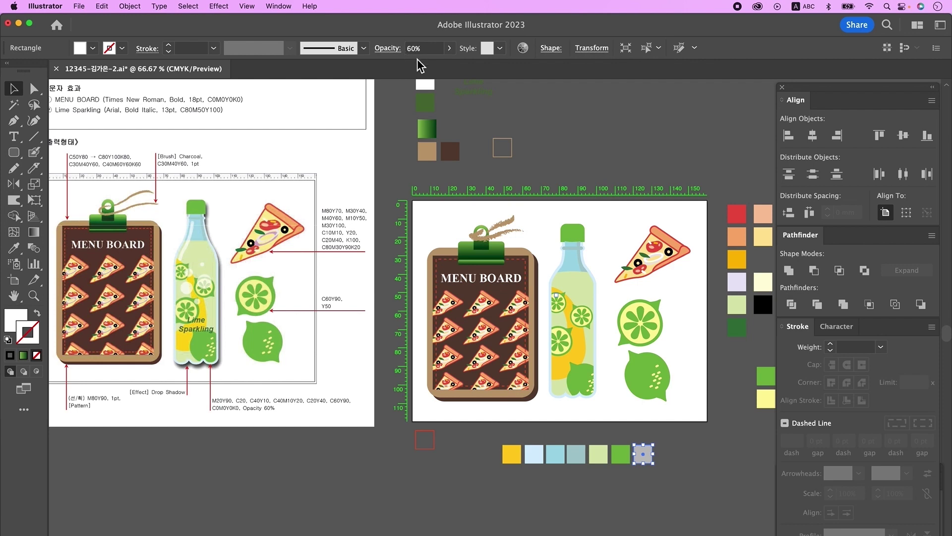
click(34, 152)
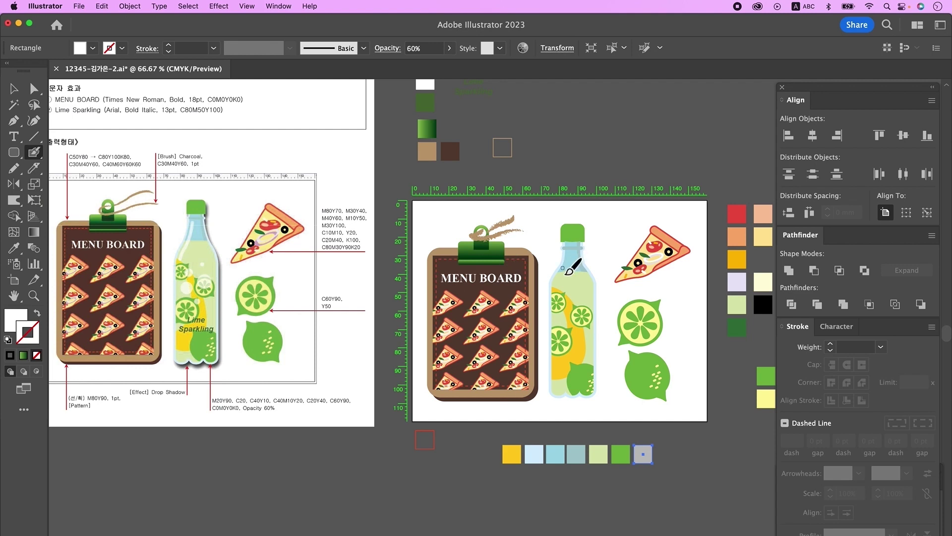
super+click(542, 269)
drag(565, 288, 693, 222)
drag(661, 241, 643, 301)
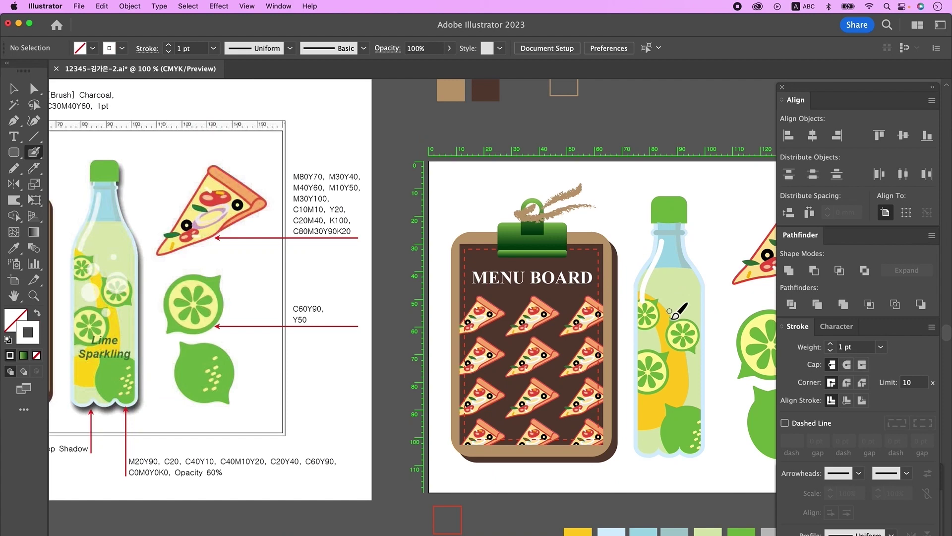
click(423, 48)
text(60)
key(Return)
key(super+shift+a)
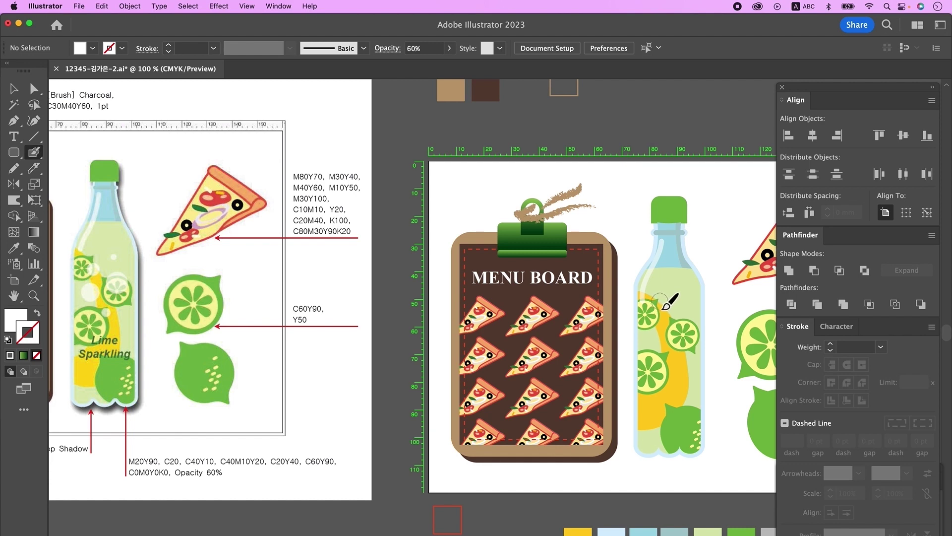
key(d)
click(683, 318)
click(659, 336)
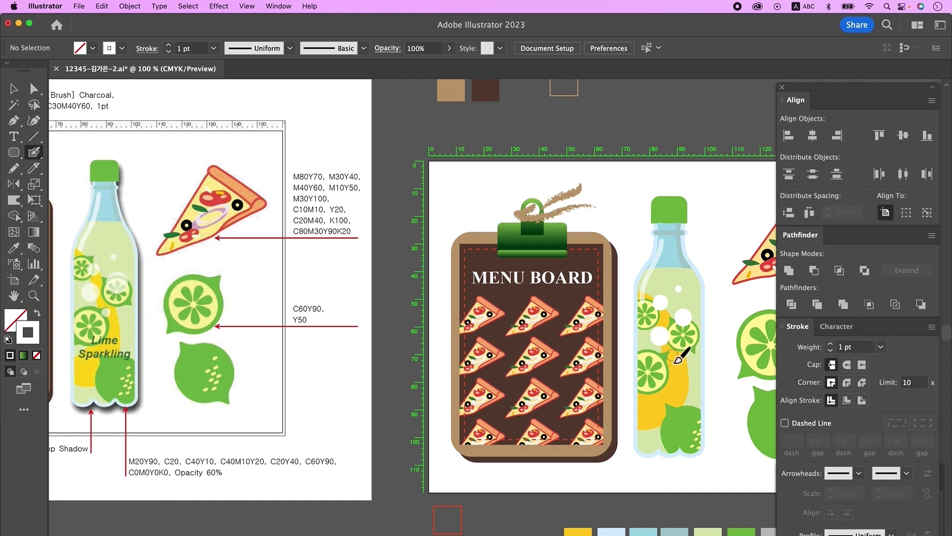
Step: Make the five painted bubbles translucent to match the white 60% opacity swatch
key(v)
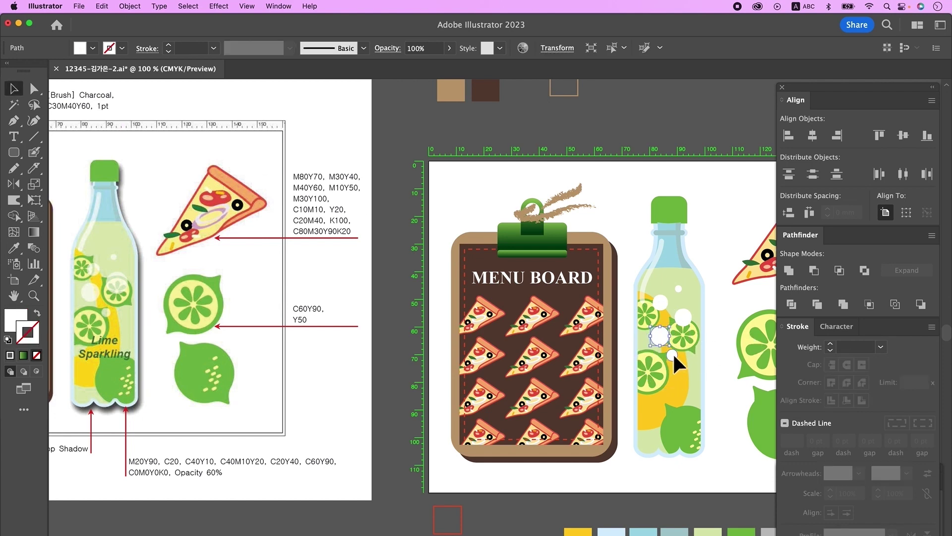
shift+click(672, 353)
shift+click(685, 316)
shift+click(660, 299)
shift+click(677, 286)
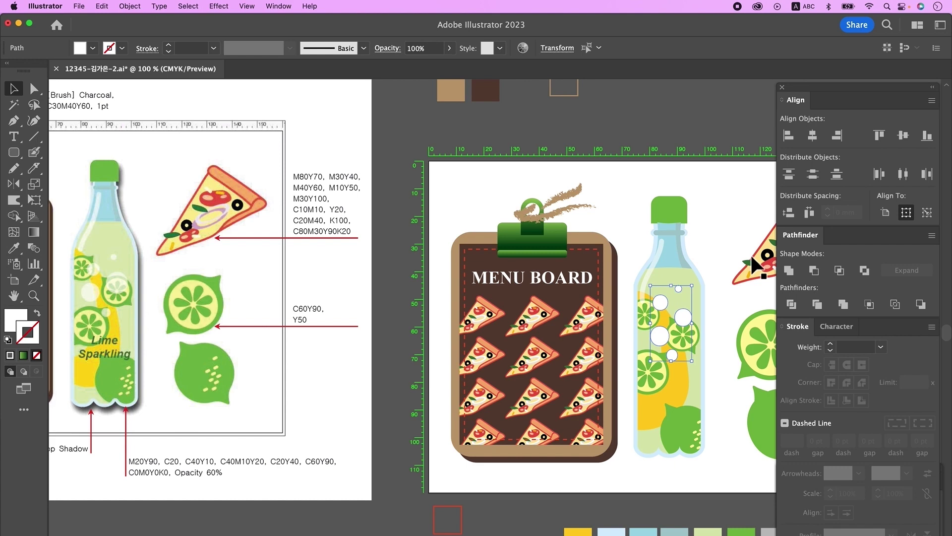
Step: Place the green "Lime Sparkling" text over the lower part of the bottle's body
drag(705, 151, 638, 265)
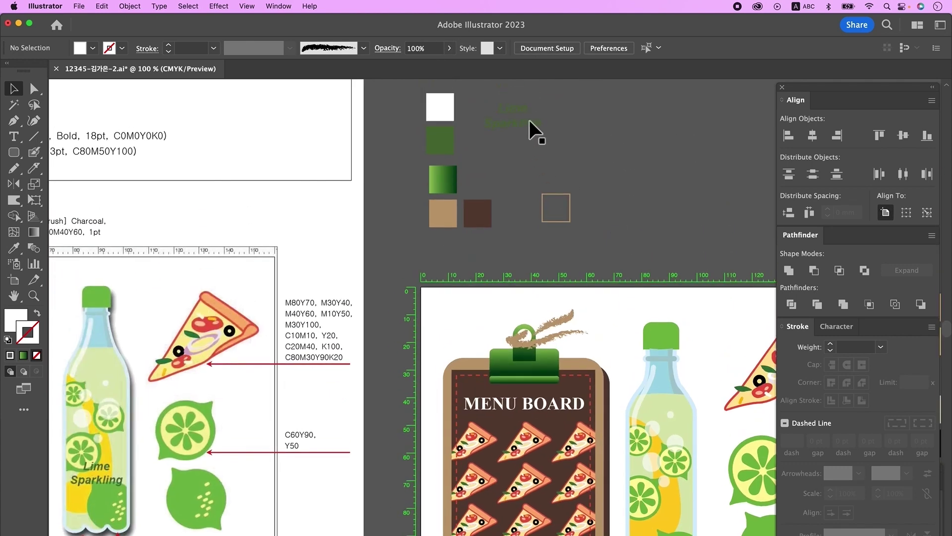
click(678, 495)
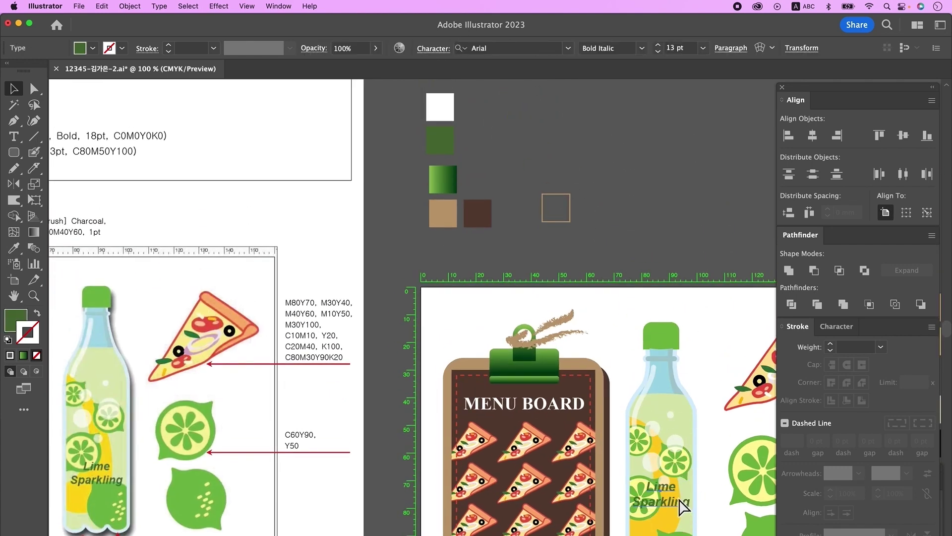
key(super+minus)
drag(638, 427, 682, 452)
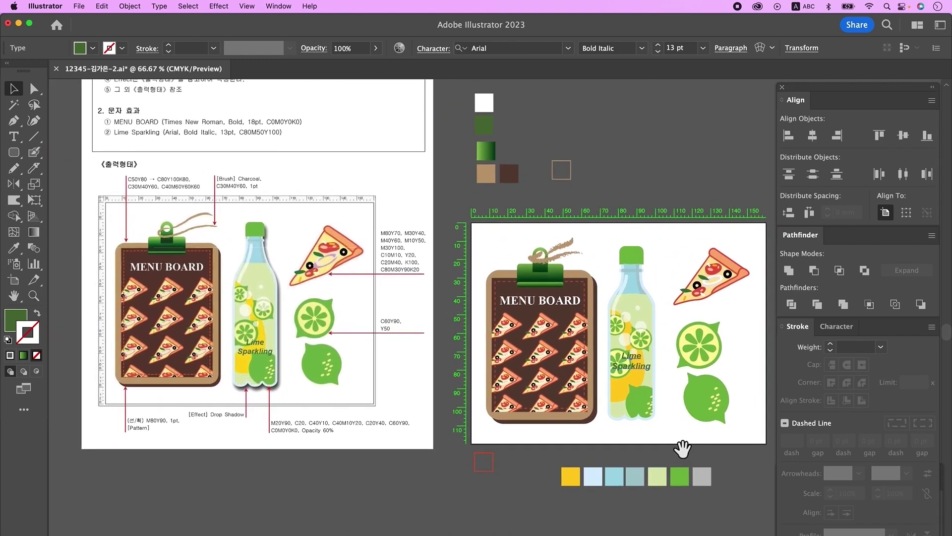
drag(643, 361, 643, 379)
Step: Enlarge the bottle slightly and adjust the green cap so it sits on the neck
key(super+2)
mouse_move(662, 426)
mouse_down()
mouse_move(613, 255)
mouse_move(657, 241)
mouse_move(660, 425)
mouse_up()
drag(639, 379, 641, 382)
click(665, 411)
click(641, 246)
drag(646, 242, 644, 243)
click(650, 248)
click(644, 250)
click(599, 248)
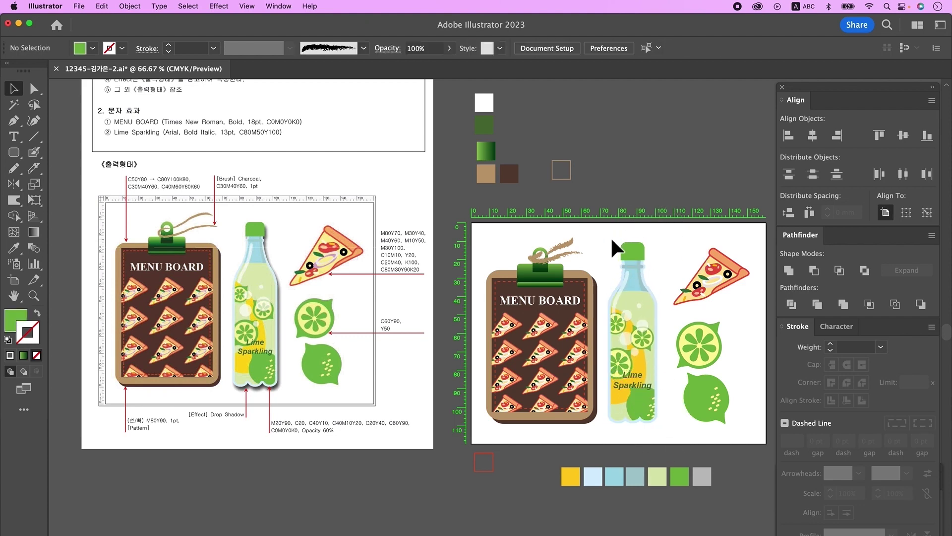
Step: Group all parts of the bottle, including the cap, limes, bubbles and text
drag(608, 239, 657, 433)
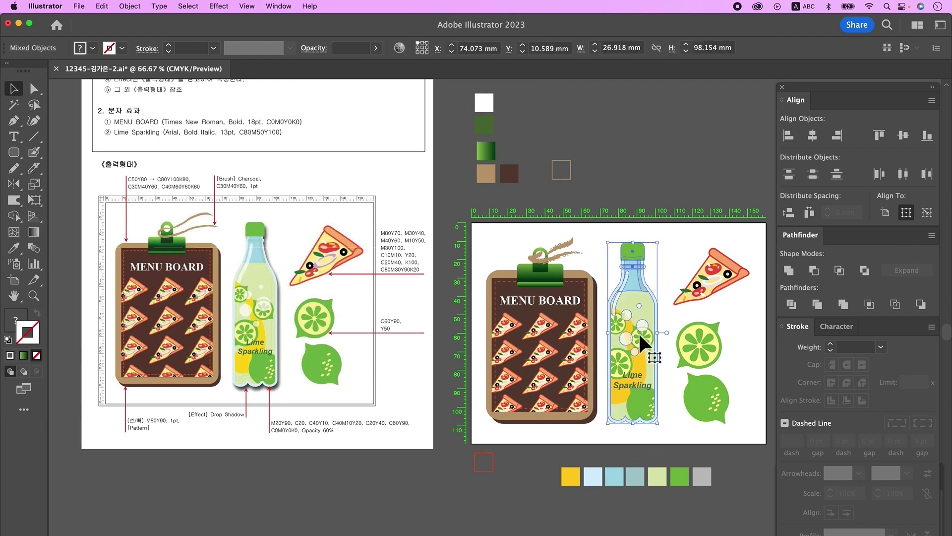
right_click(638, 332)
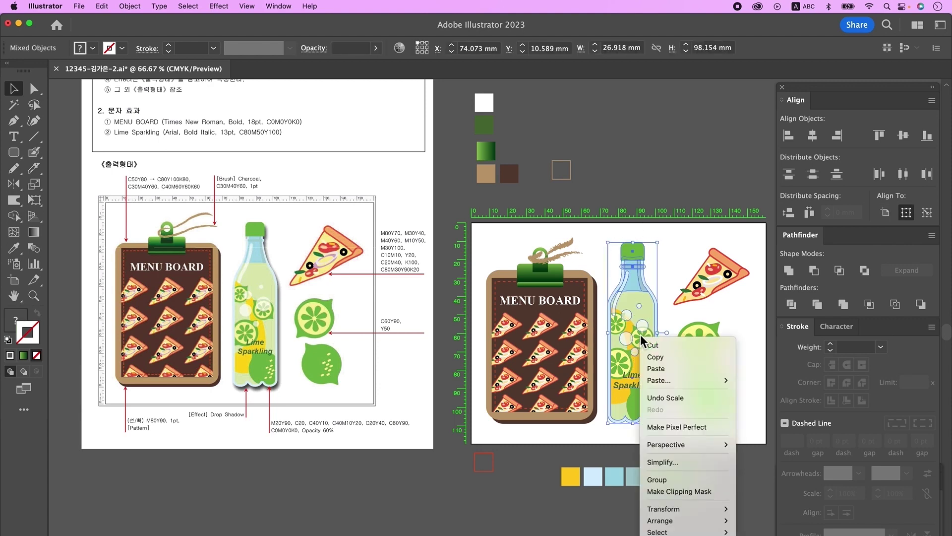
click(686, 480)
Step: Apply a black drop shadow to the bottle group: Normal mode, 75% opacity, 1 mm X and Y offsets, 1 mm blur
click(219, 7)
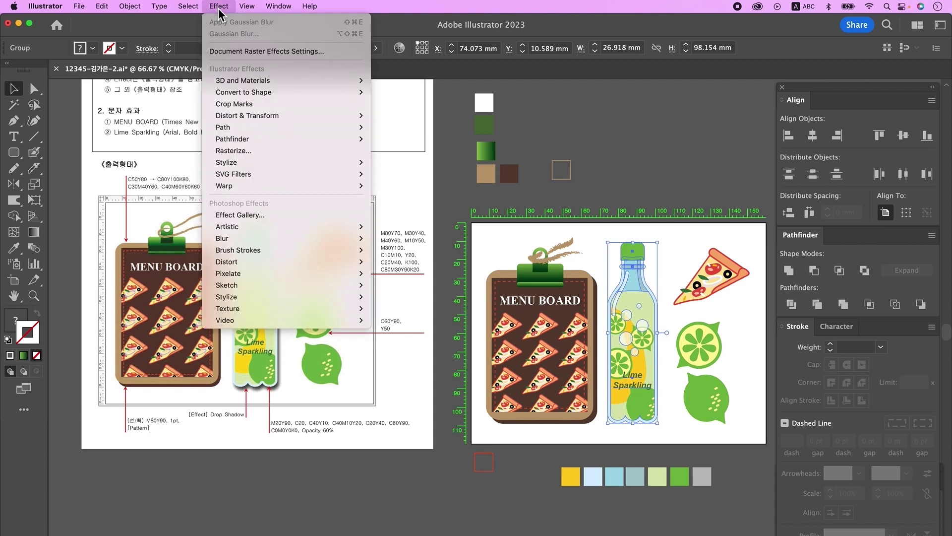
mouse_move(287, 162)
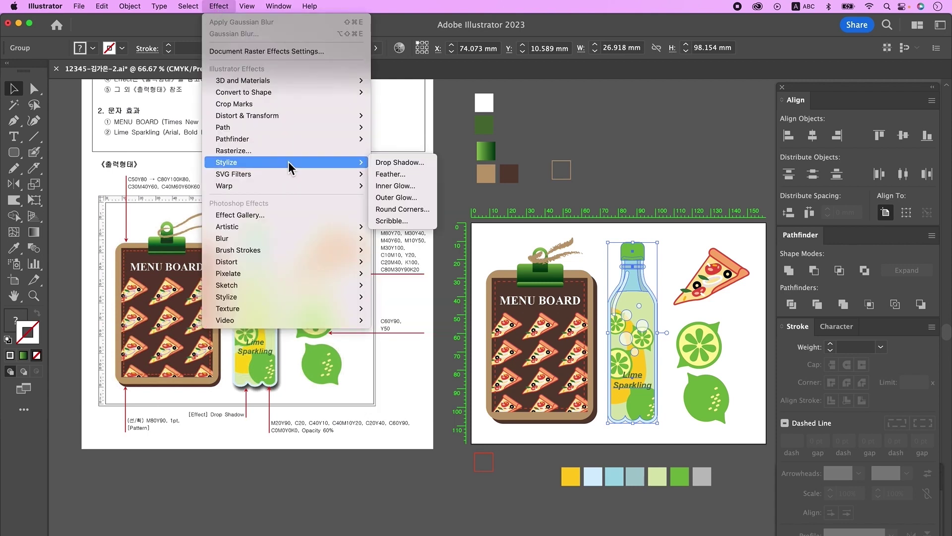
click(381, 162)
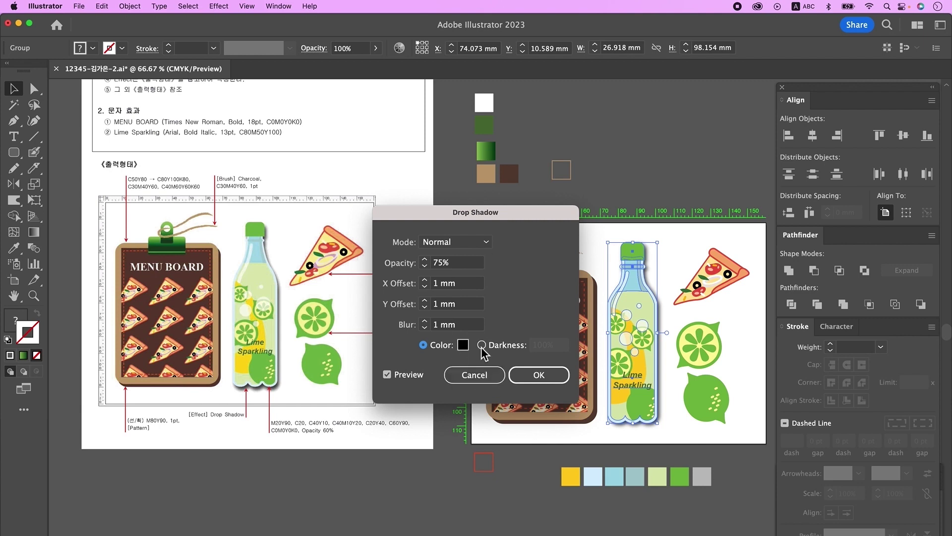
click(539, 374)
click(593, 486)
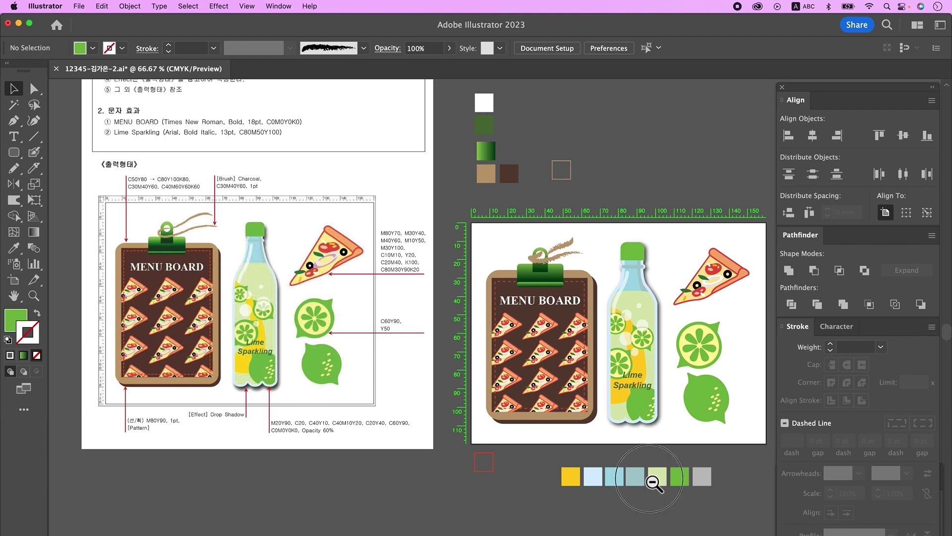
Step: Shift the bottle, pizza slice and both limes slightly to the right to match the reference spacing
key(super+minus)
click(563, 336)
drag(573, 324, 576, 323)
click(602, 408)
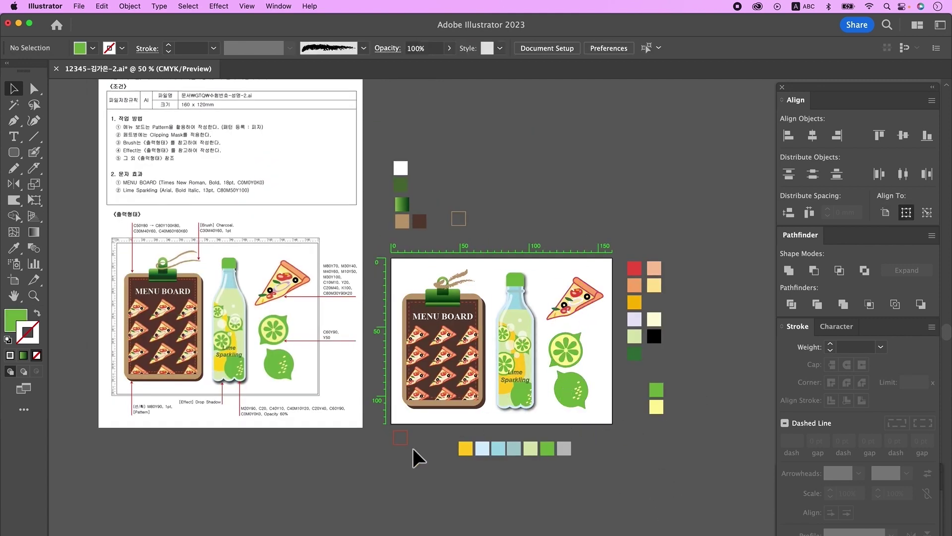
scroll(435, 441, left, 1)
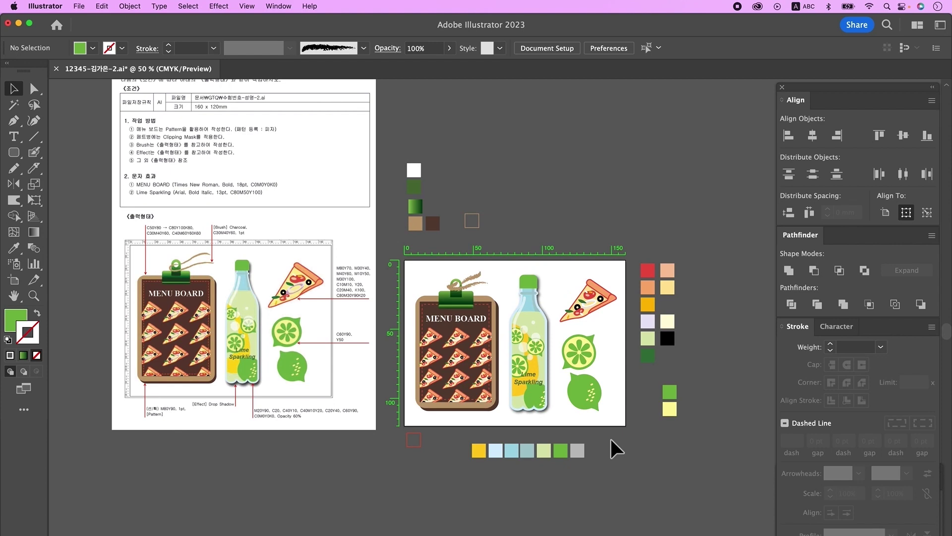
Step: Delete the reference image and all color swatches around the artboard, and save the finished illustration
click(328, 279)
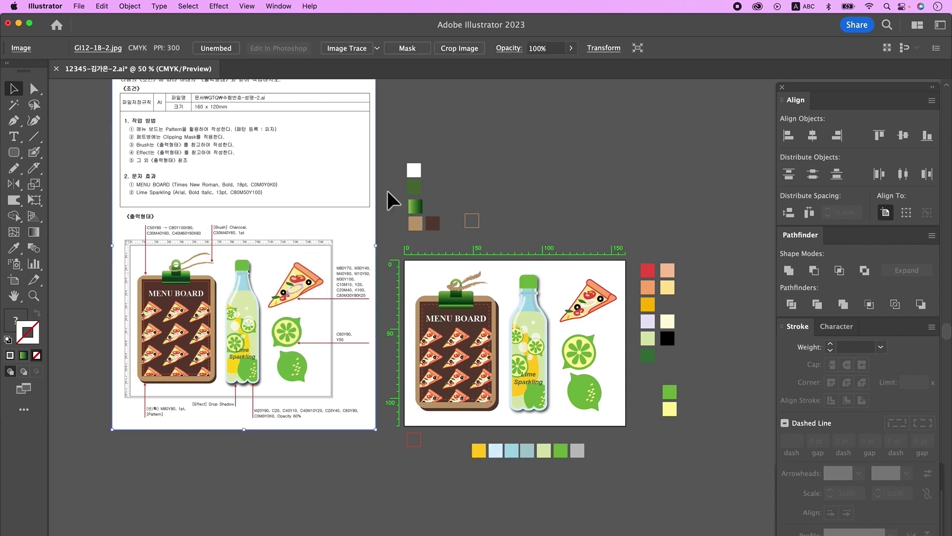
drag(394, 151, 615, 253)
drag(635, 255, 684, 419)
drag(589, 510, 408, 445)
key(Delete)
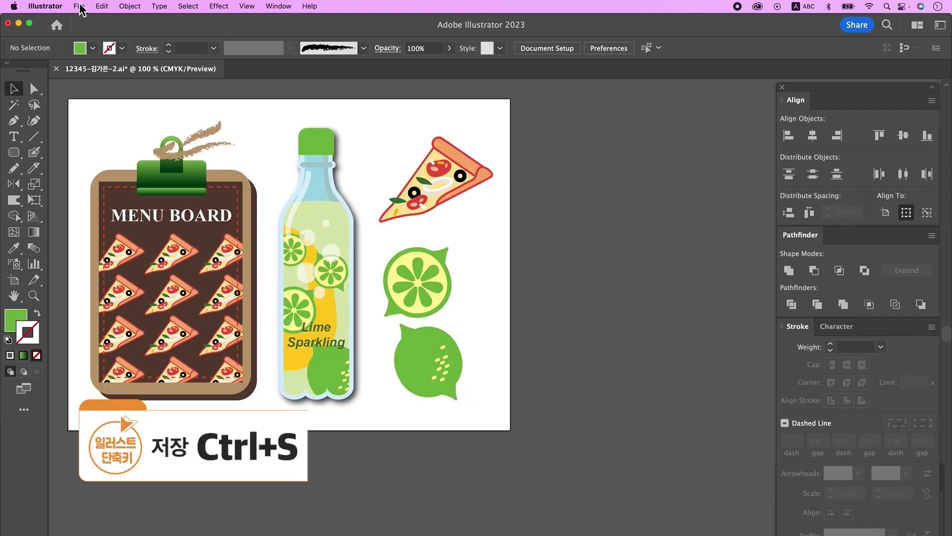
click(79, 6)
click(169, 111)
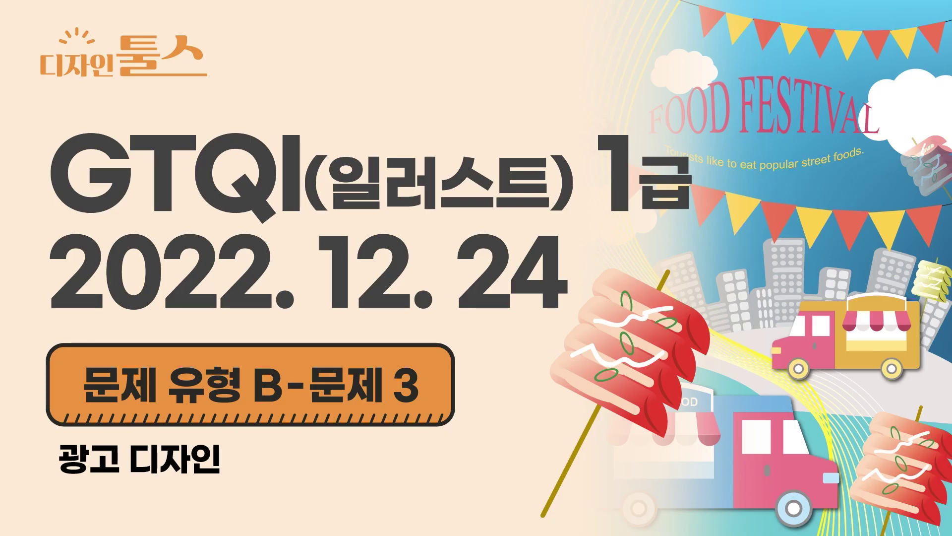
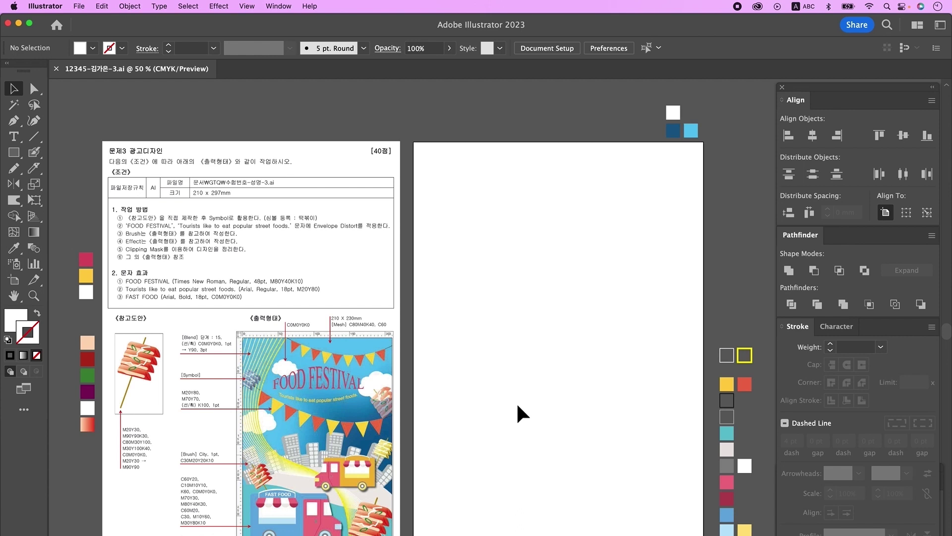
Step: Show the video rulers in the advertising design document for problem 3
click(247, 5)
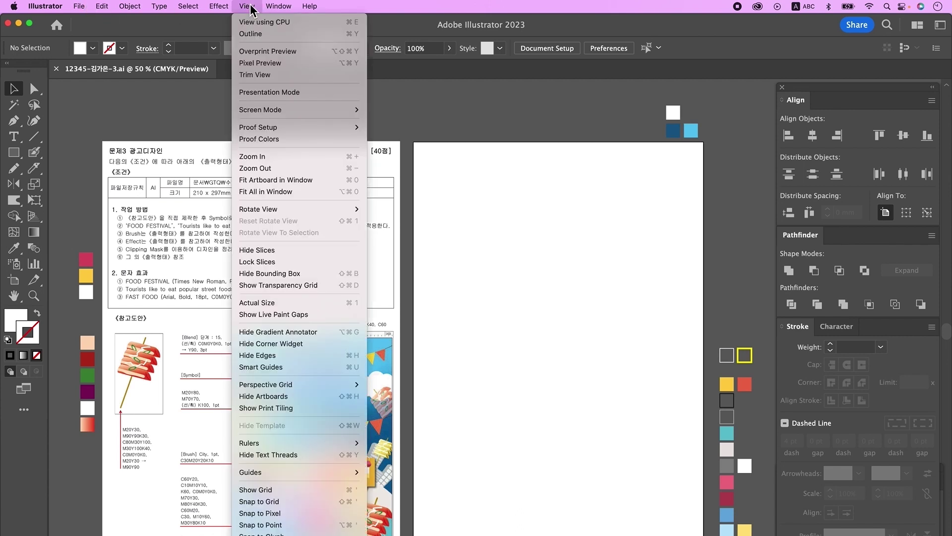
mouse_move(317, 443)
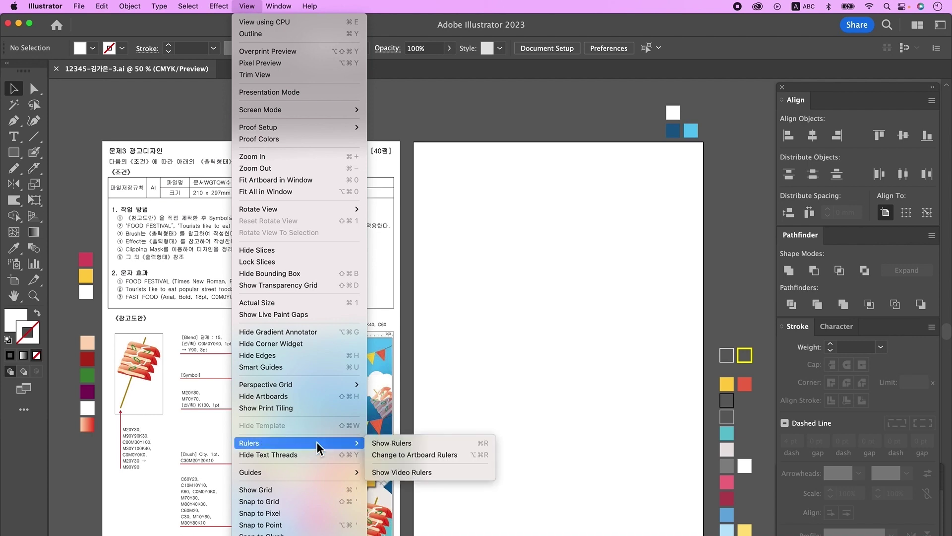
click(401, 473)
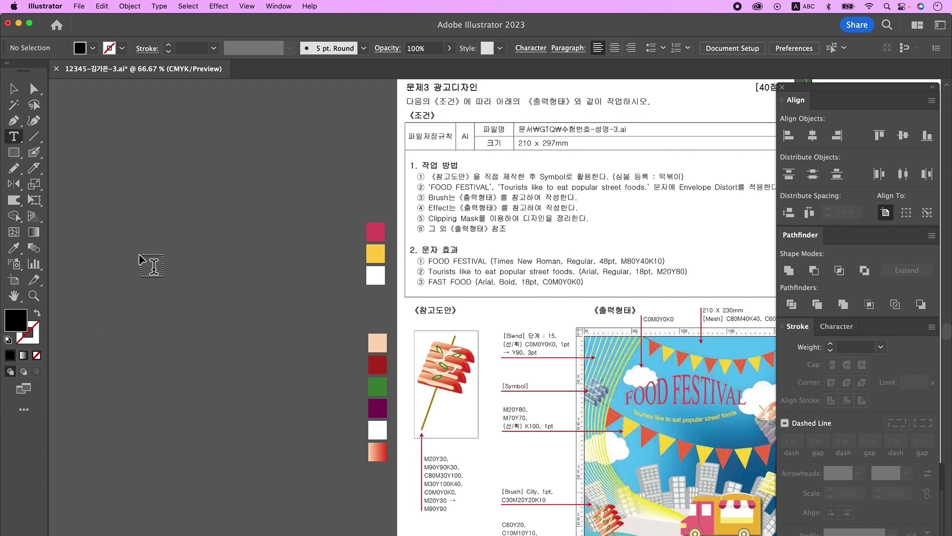
Step: Add the text "FOOD FESTIVAL" on the empty canvas beside the reference sheet
click(141, 257)
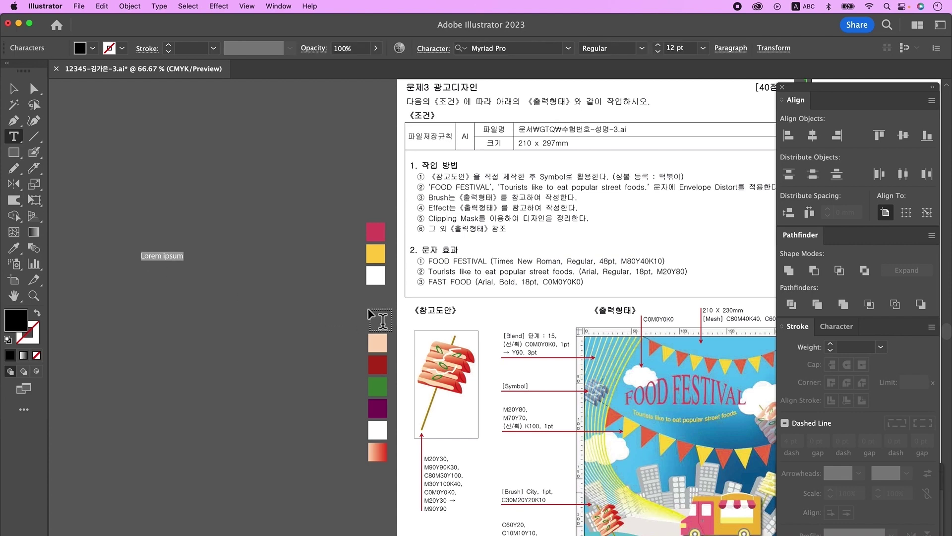
text(FOOD FESTIVAL)
key(Escape)
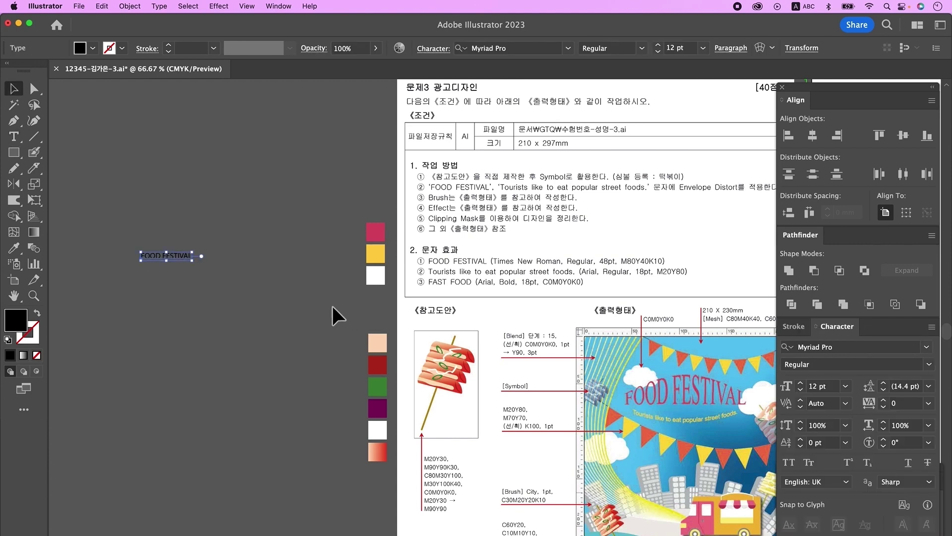
Step: Format "FOOD FESTIVAL" as Times New Roman Regular 48 pt in the pink swatch color, and warp it with Arc Upper at 40% bend
click(841, 363)
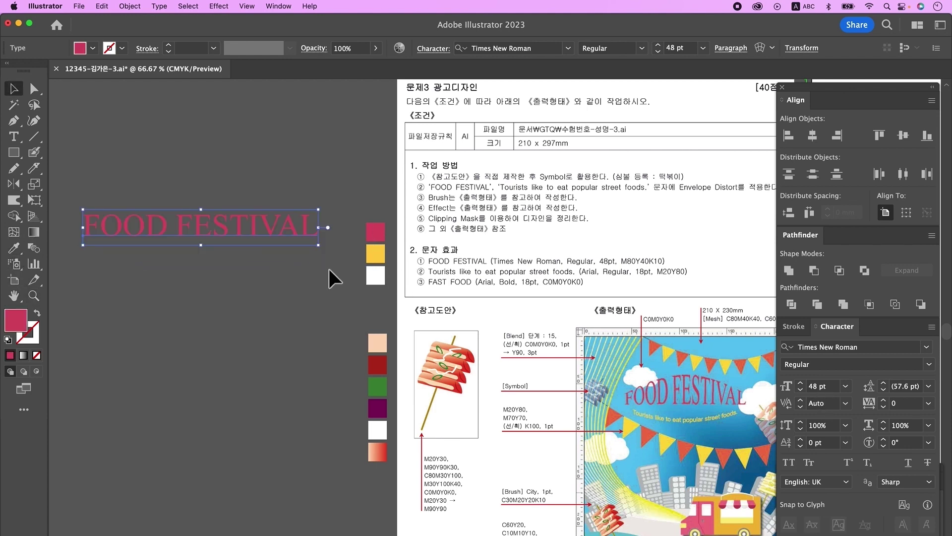
click(762, 50)
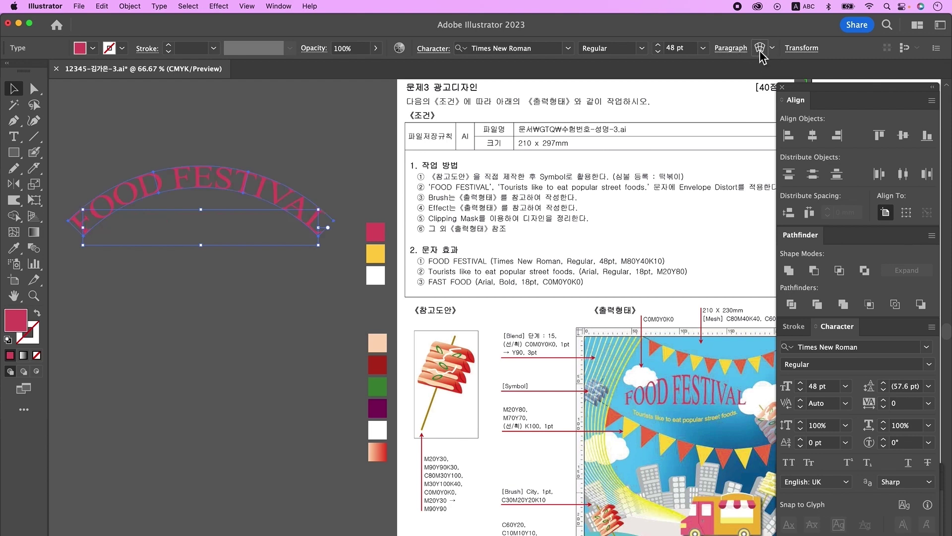
click(405, 216)
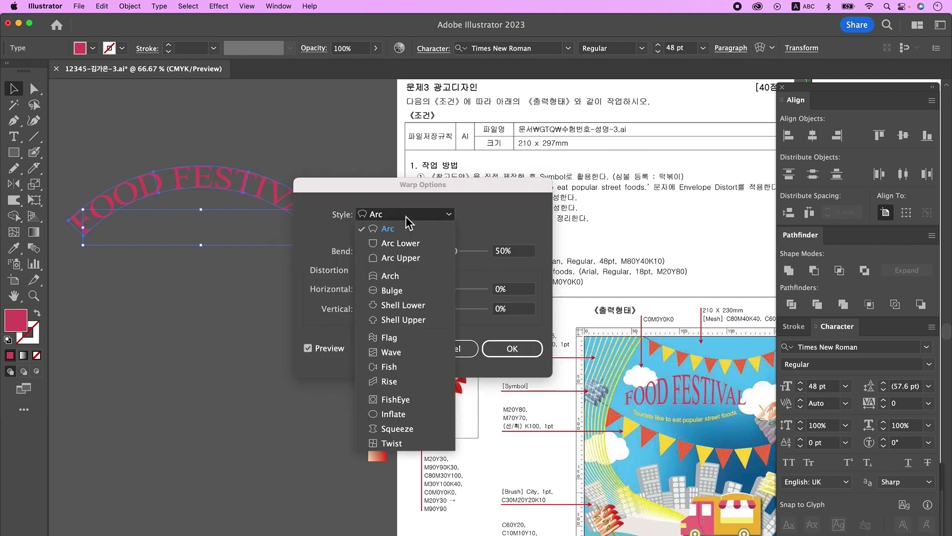
click(413, 258)
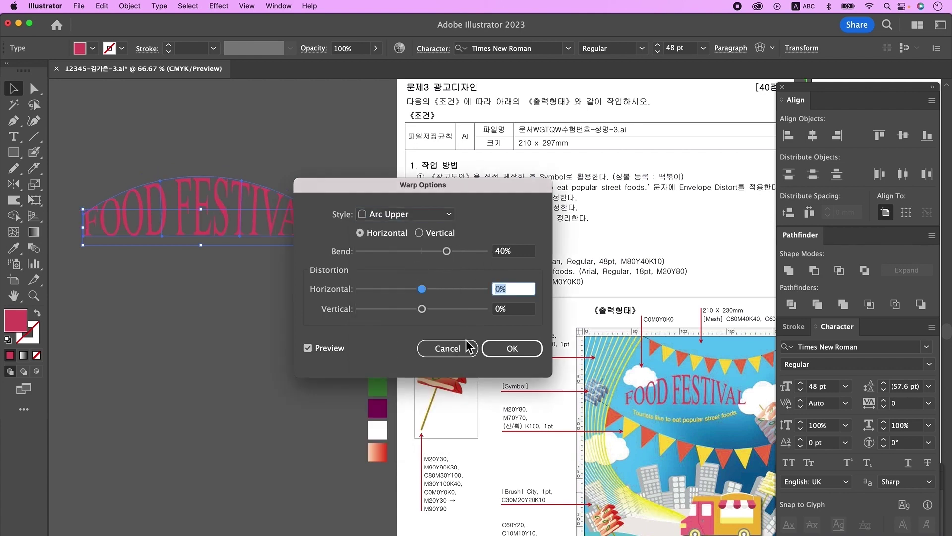
click(516, 350)
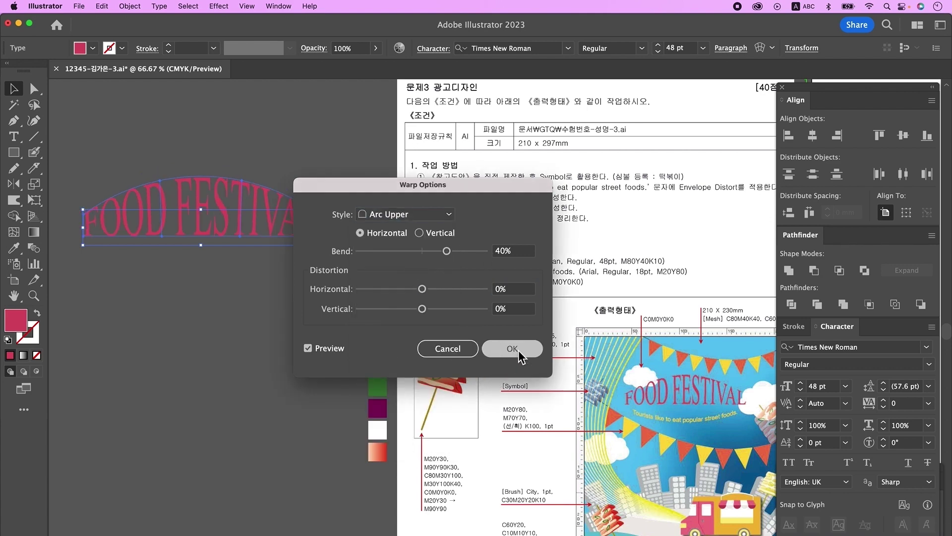
click(211, 334)
Step: Add the text "Tourists like to eat popular street foods." beneath the FOOD FESTIVAL title
click(14, 137)
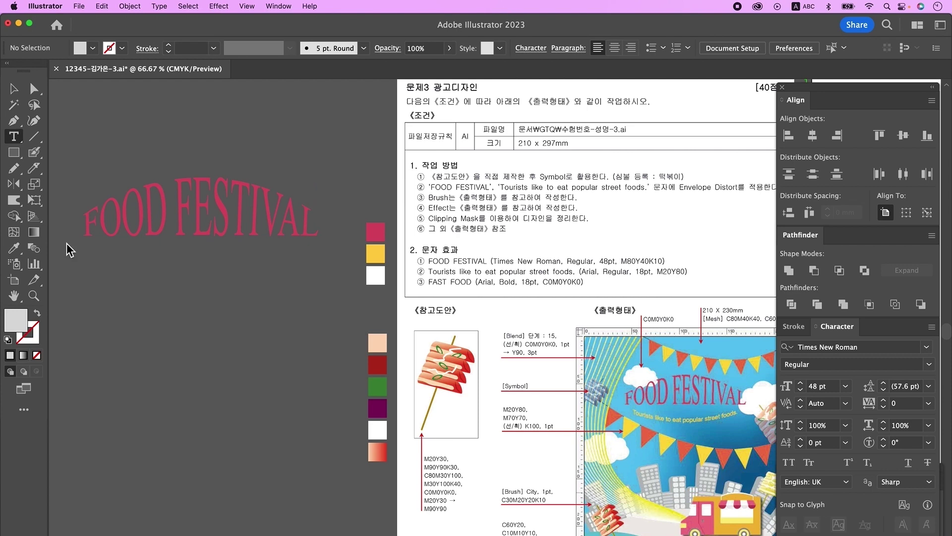
click(96, 277)
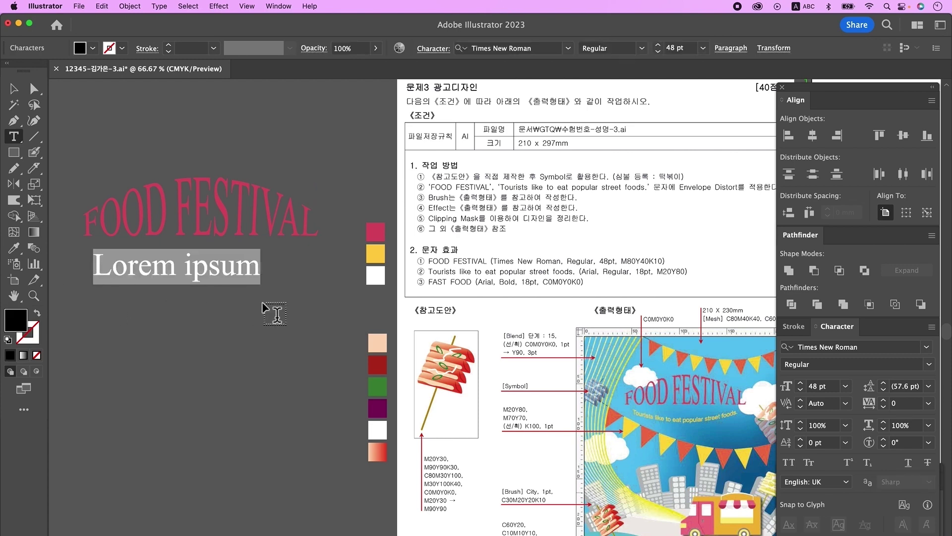
text(Tourists)
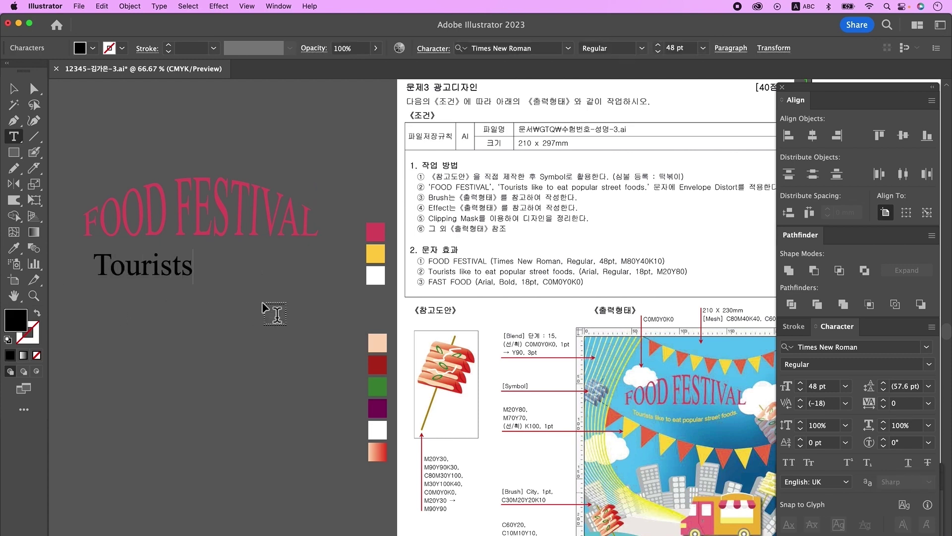
text( like to eat popular street foods.)
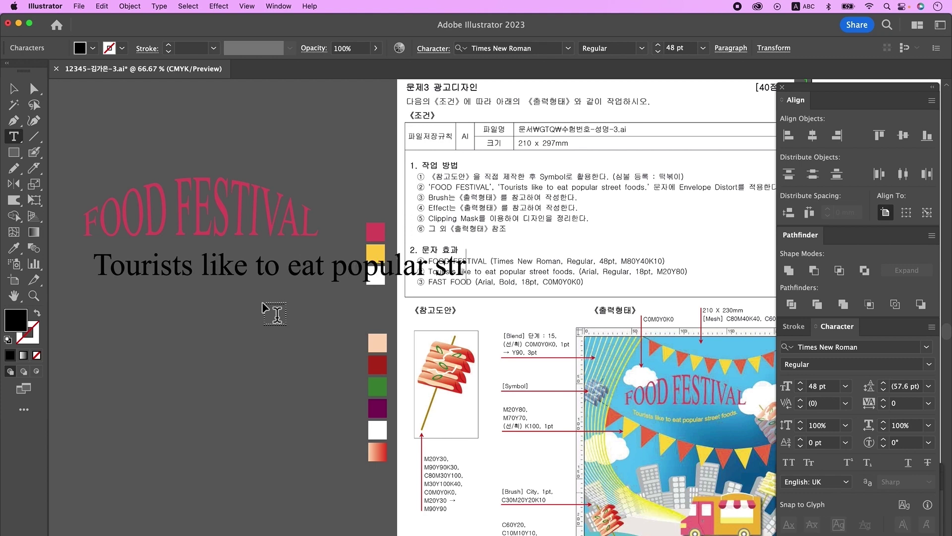
key(Escape)
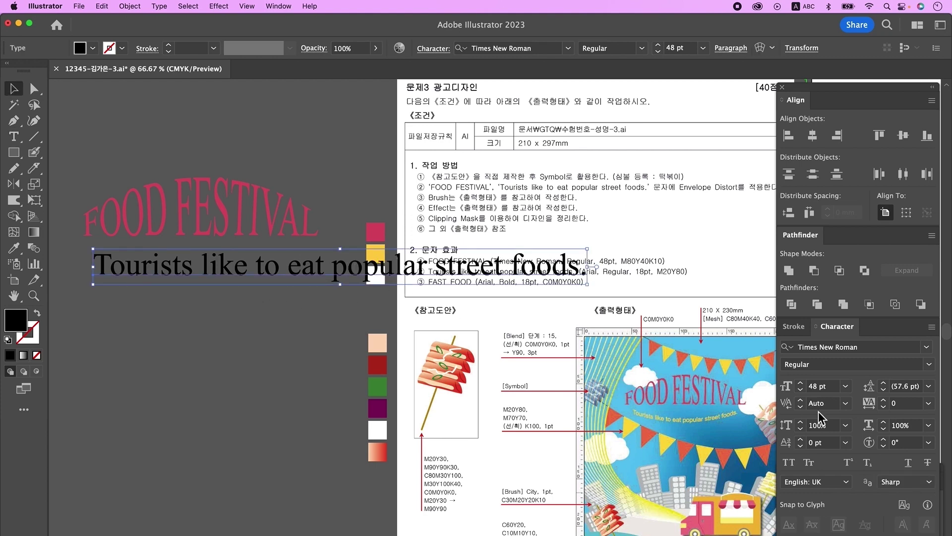
Step: Format the tagline as Arial Regular 18 pt and color it with the yellow swatch
click(799, 350)
text(Arial)
key(Return)
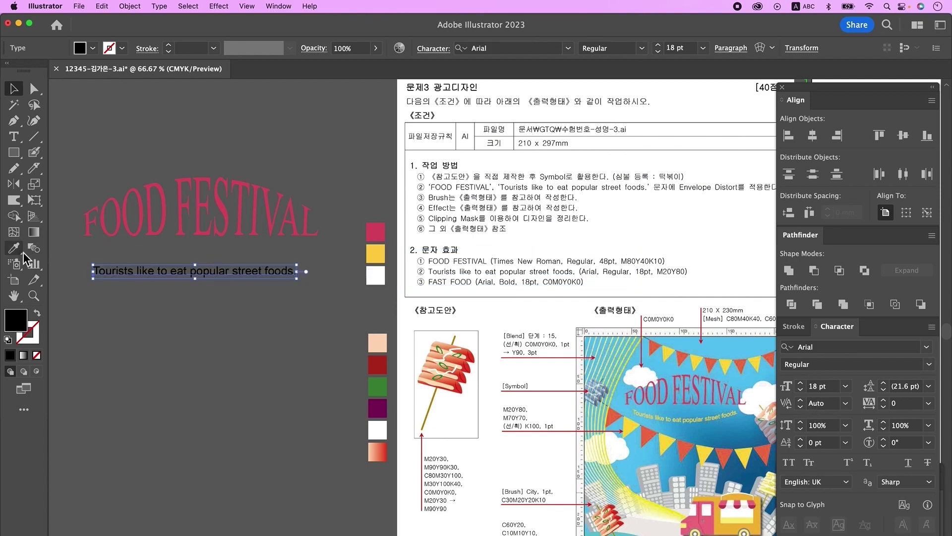
click(14, 248)
click(383, 259)
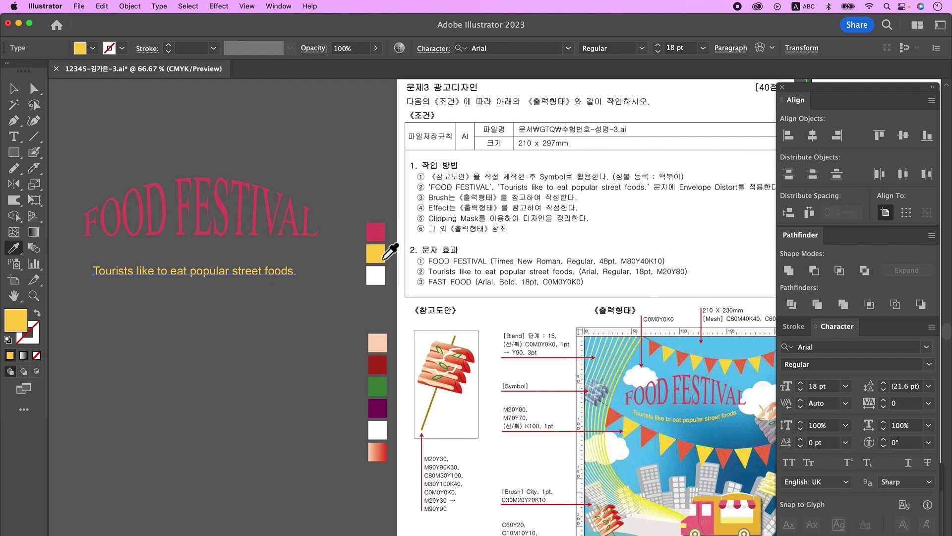
Step: Warp the tagline with a horizontal Arch envelope at -20% bend
click(760, 48)
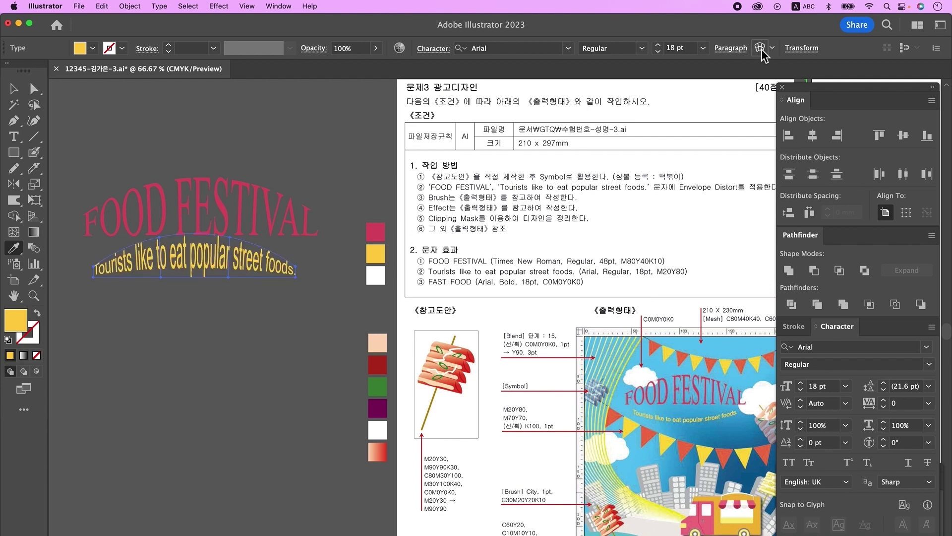
click(405, 214)
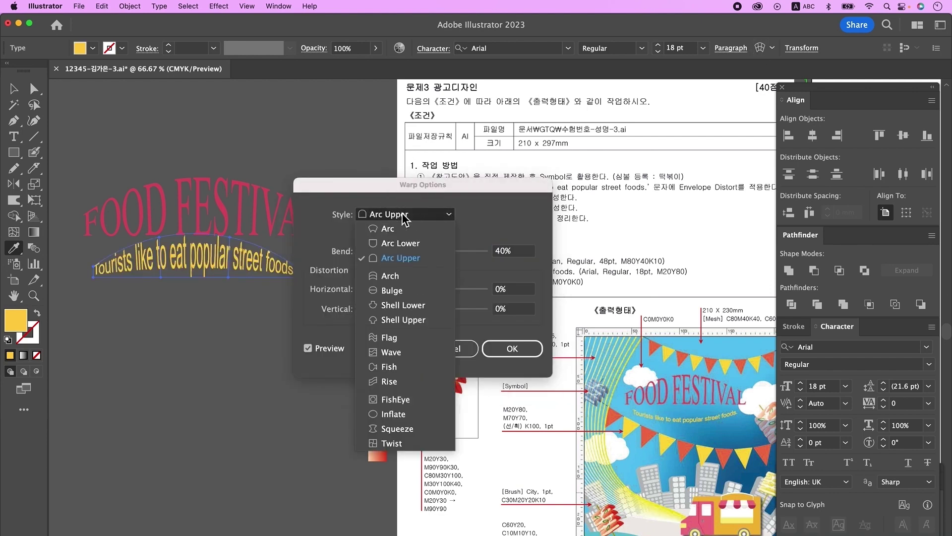
click(408, 277)
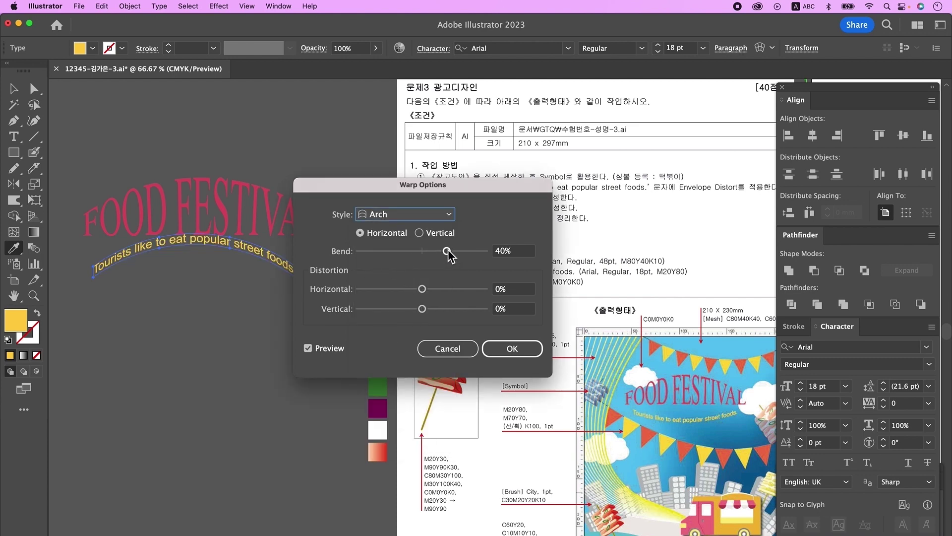
drag(447, 252, 405, 252)
drag(530, 251, 486, 251)
text(-20)
key(Tab)
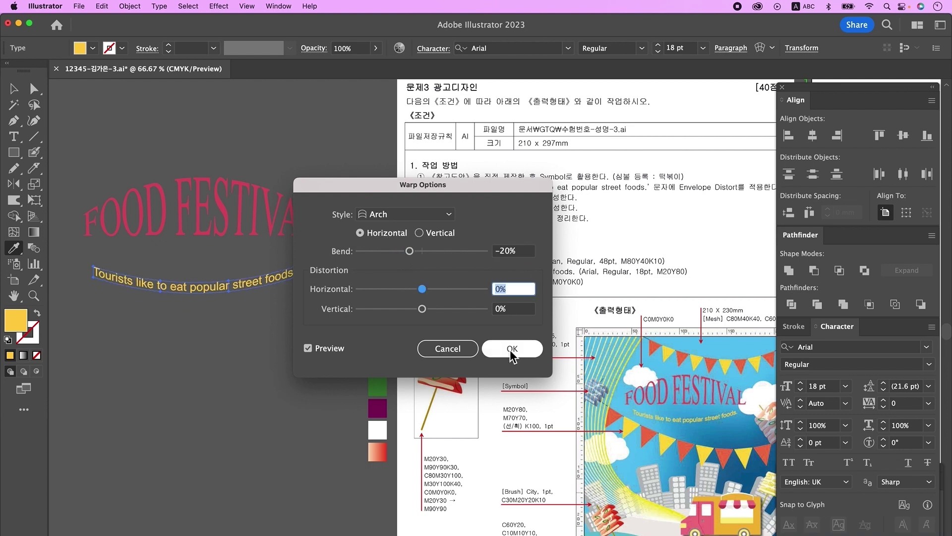
click(519, 347)
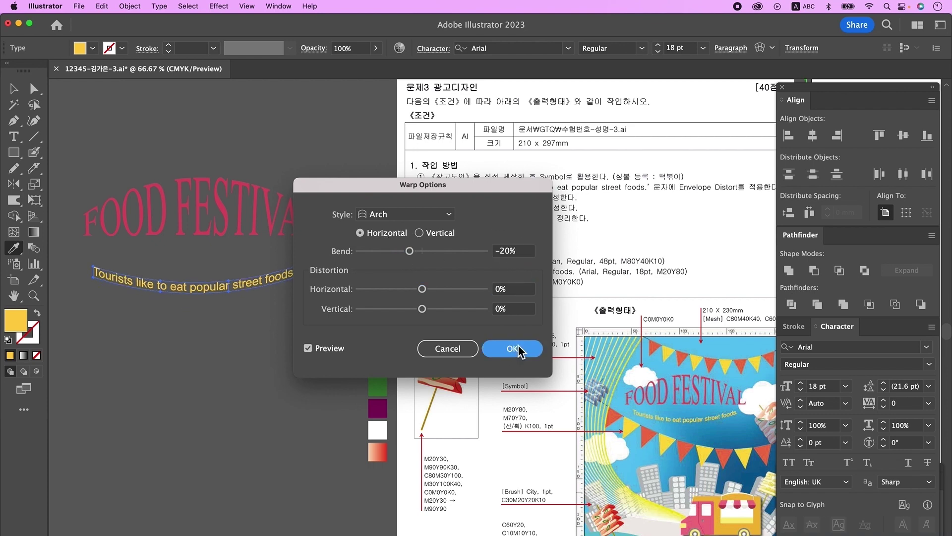
click(514, 349)
Step: Add the text "FAST FOOD" below the curved tagline
key(t)
click(162, 319)
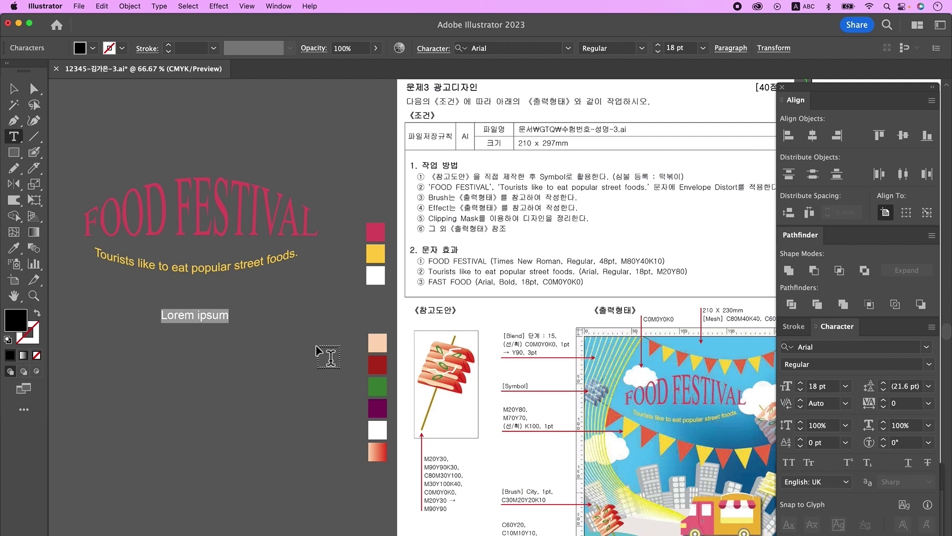
text(FAST FOOD)
key(Escape)
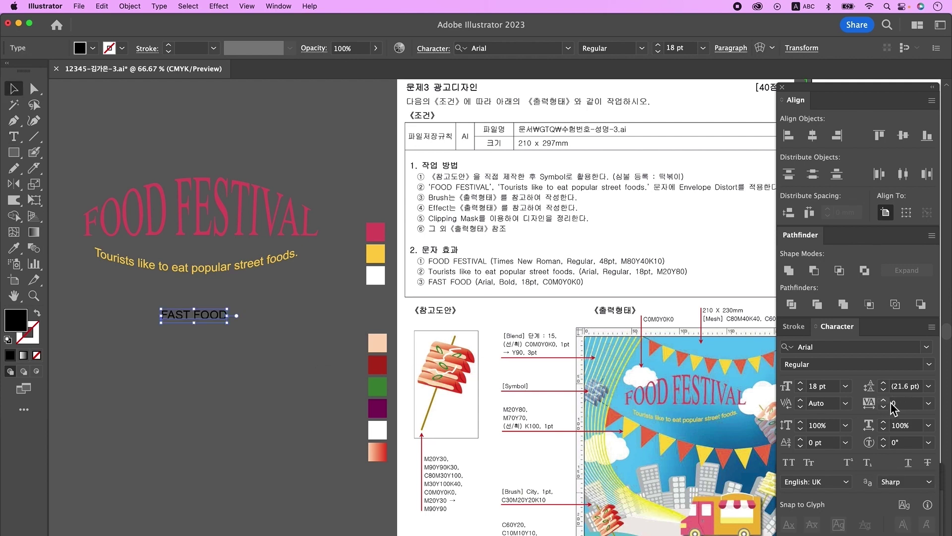
Step: Make "FAST FOOD" Arial Bold in the white swatch color, and move it up close beneath the tagline
click(928, 364)
click(856, 378)
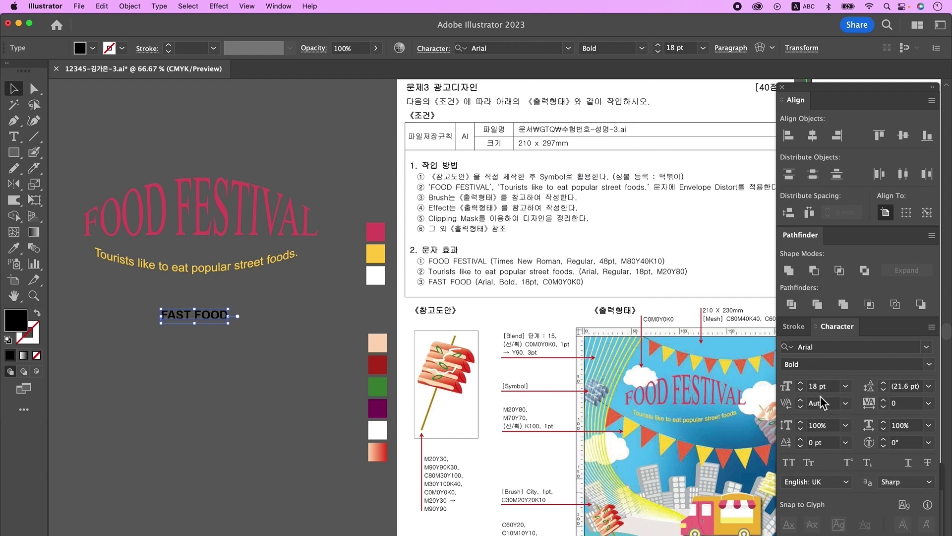
click(14, 247)
click(374, 280)
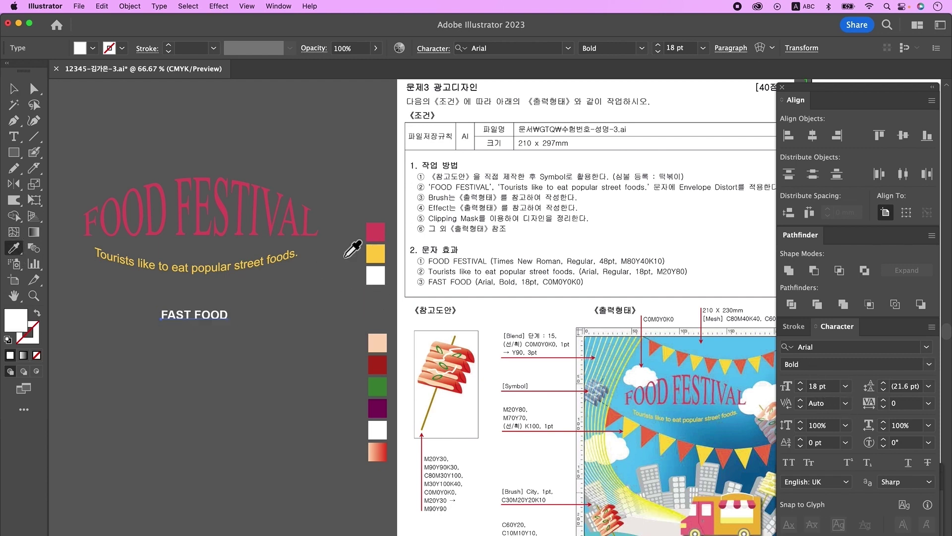
click(11, 88)
drag(216, 313, 216, 288)
click(278, 316)
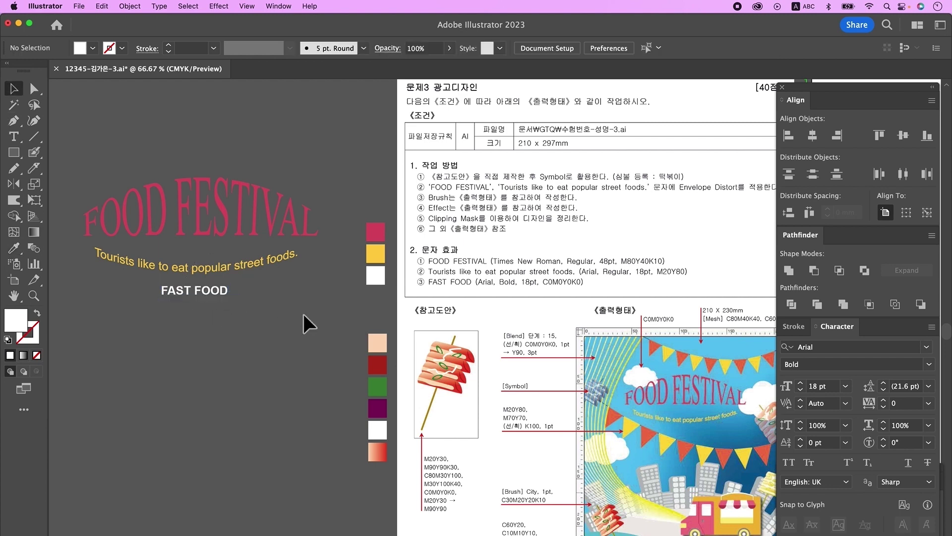
Step: Draw a wide white rectangle with a 1 pt black stroke, about 20 mm high, on the canvas beside the skewer reference
alt+super+click(313, 319)
alt+super+click(314, 319)
drag(445, 381, 147, 385)
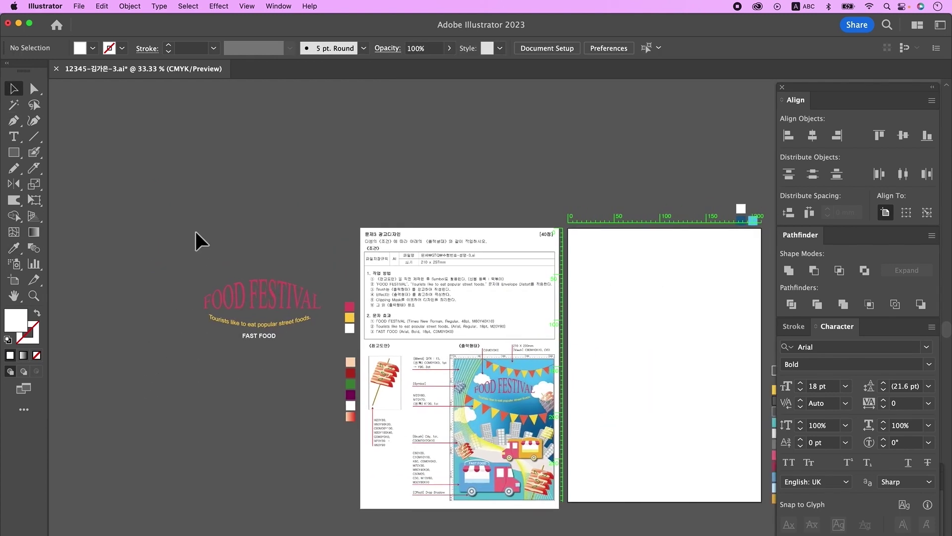
scroll(443, 263, up, 2)
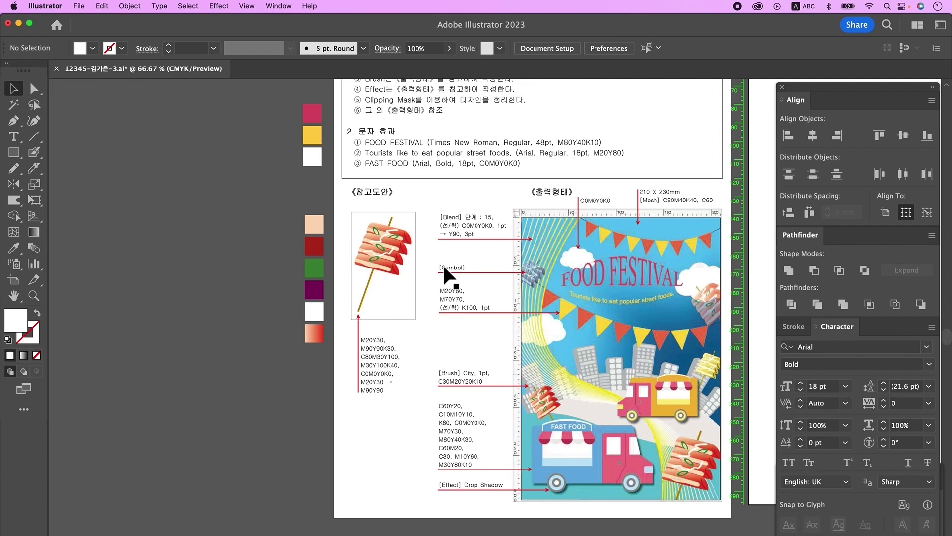
scroll(442, 263, up, 2)
click(14, 152)
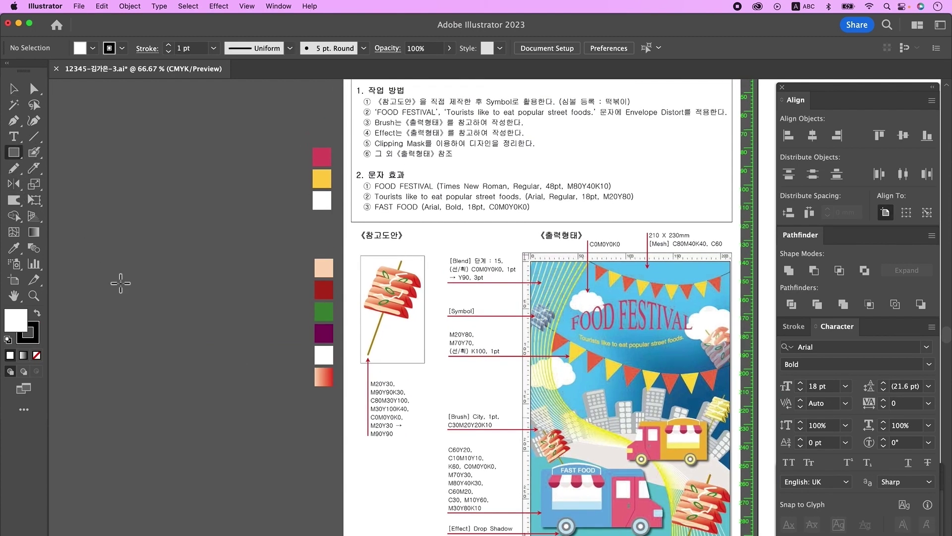
drag(125, 247, 252, 285)
Step: Slant the rectangle's left edge by moving its upper-left corner inward, and round both left corners and the upper-right corner
key(a)
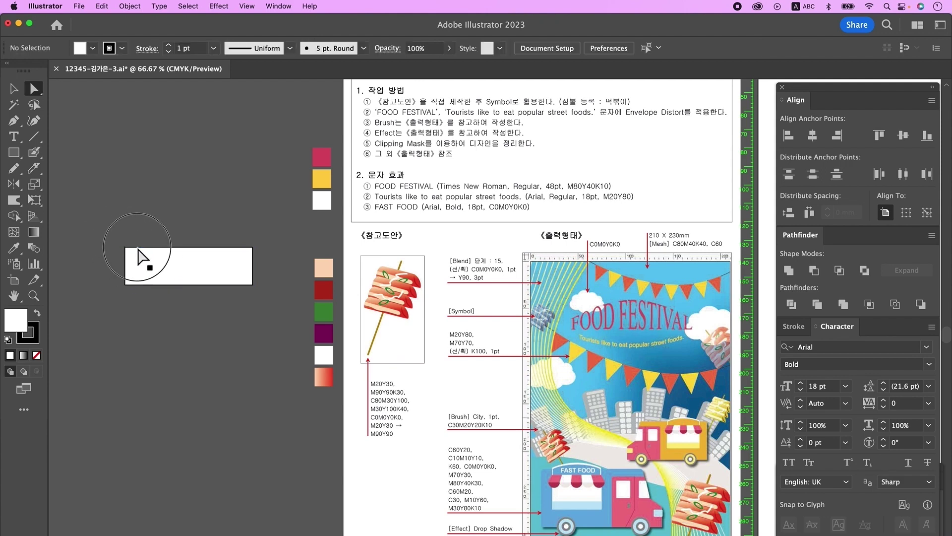
click(155, 267)
click(125, 248)
drag(125, 247, 136, 247)
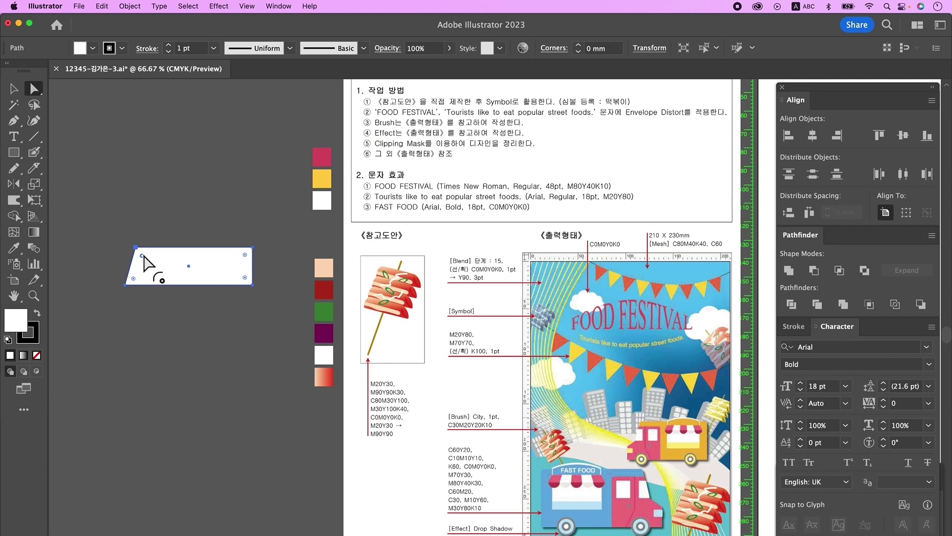
click(134, 280)
mouse_move(133, 278)
mouse_down()
mouse_move(158, 285)
mouse_move(149, 286)
mouse_up()
drag(245, 255, 207, 282)
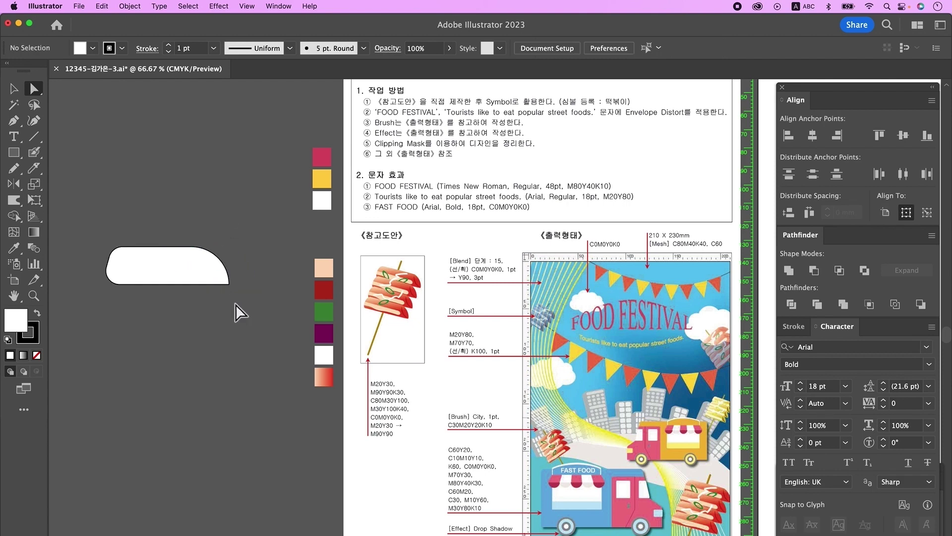
Step: Lengthen the rounded shape by shifting its right-hand anchor points to the right
click(178, 217)
drag(259, 329, 260, 329)
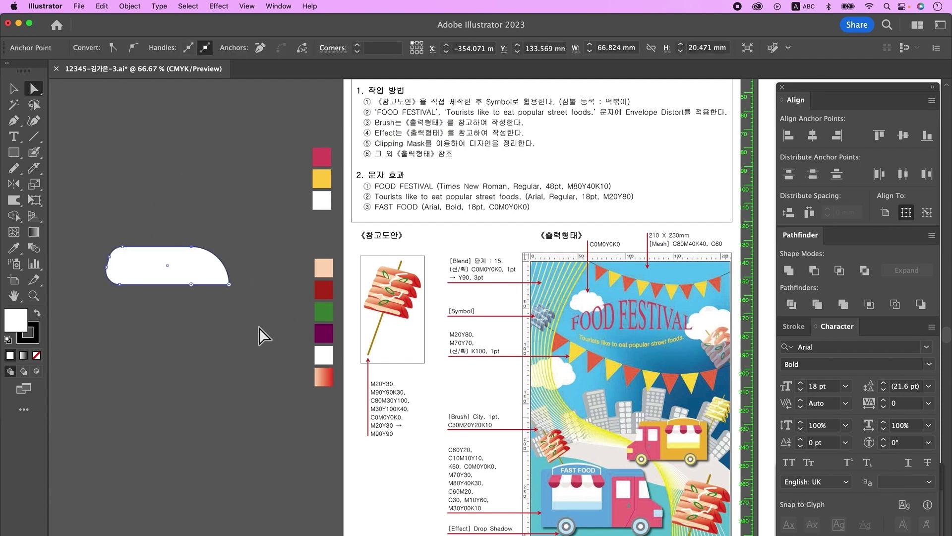
key(Right)
key(Right)
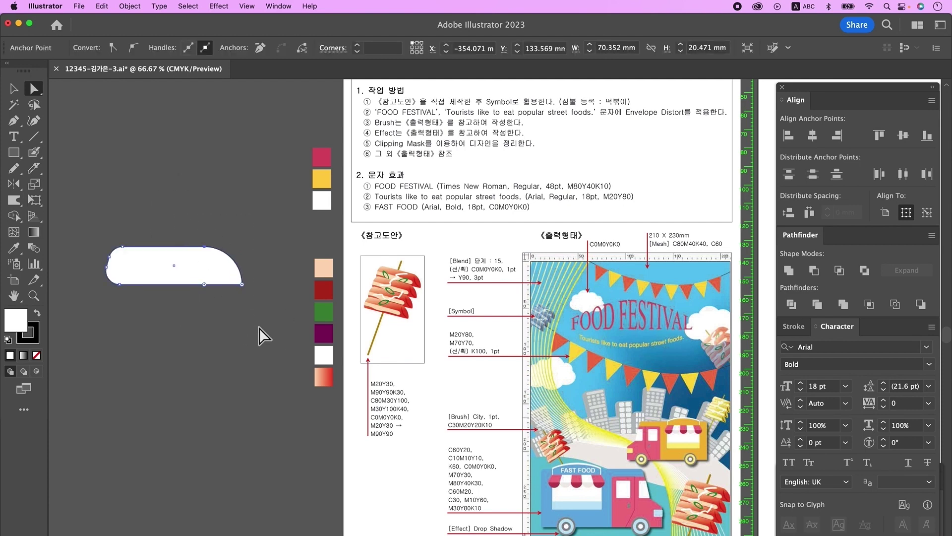
key(Right)
Step: Fill the rounded shape with the peach-to-red linear gradient without a stroke, running diagonally from upper left to lower right
click(182, 266)
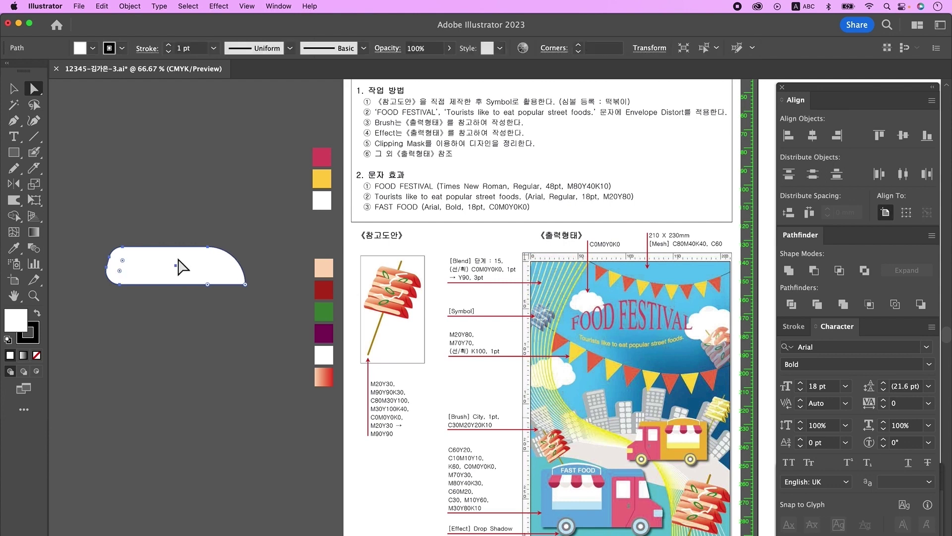
click(36, 231)
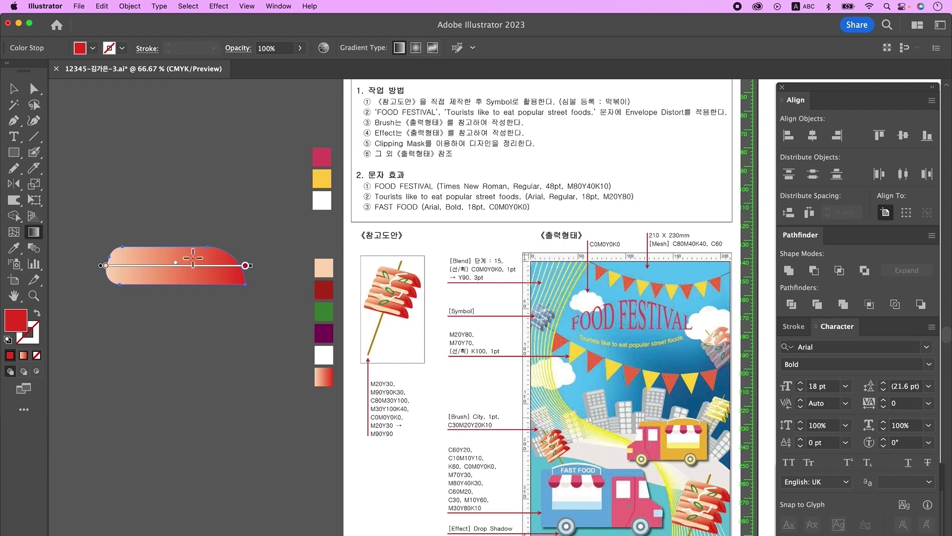
mouse_move(148, 251)
mouse_down()
mouse_move(191, 280)
mouse_move(192, 311)
mouse_move(194, 299)
mouse_move(177, 298)
mouse_up()
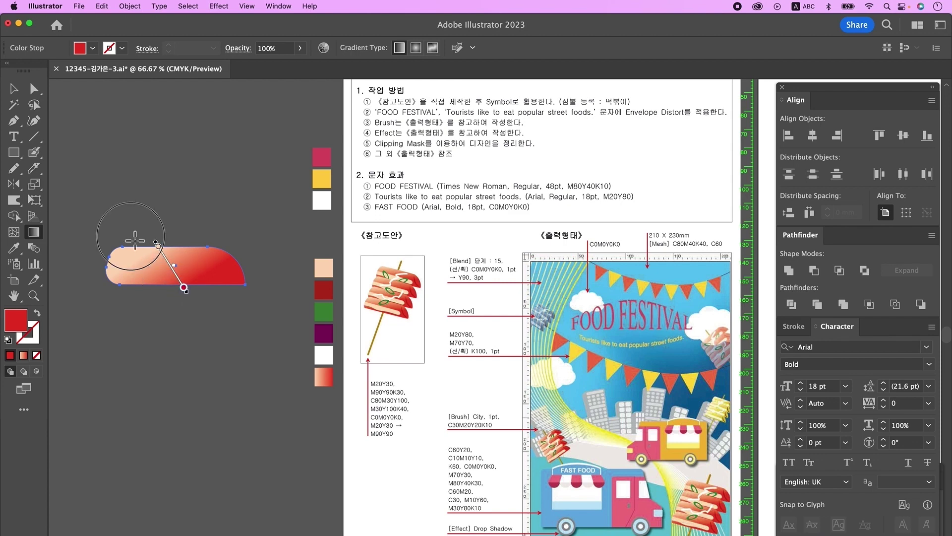
drag(130, 232, 196, 299)
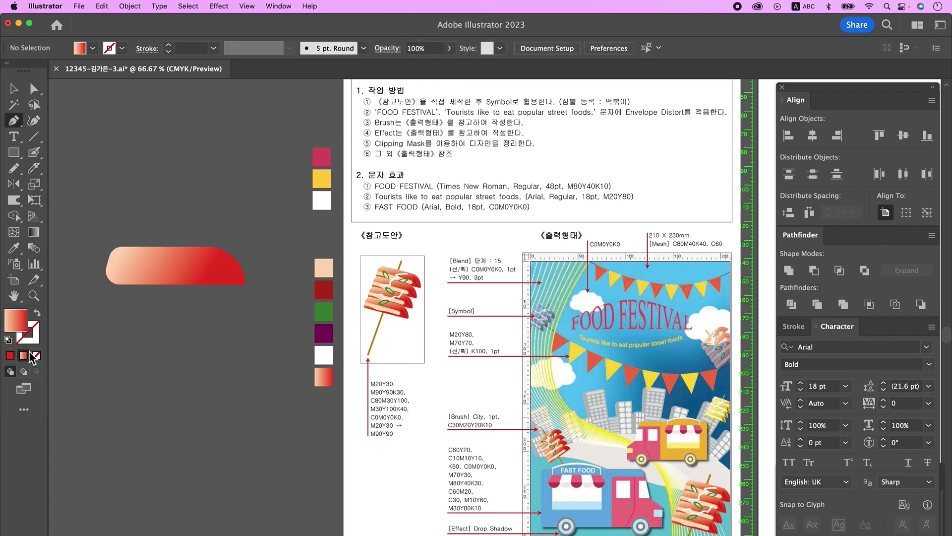
Step: Draw an open curved path with a cyan #0ac2ed stroke and no fill across the right end of the gradient shape
double_click(37, 339)
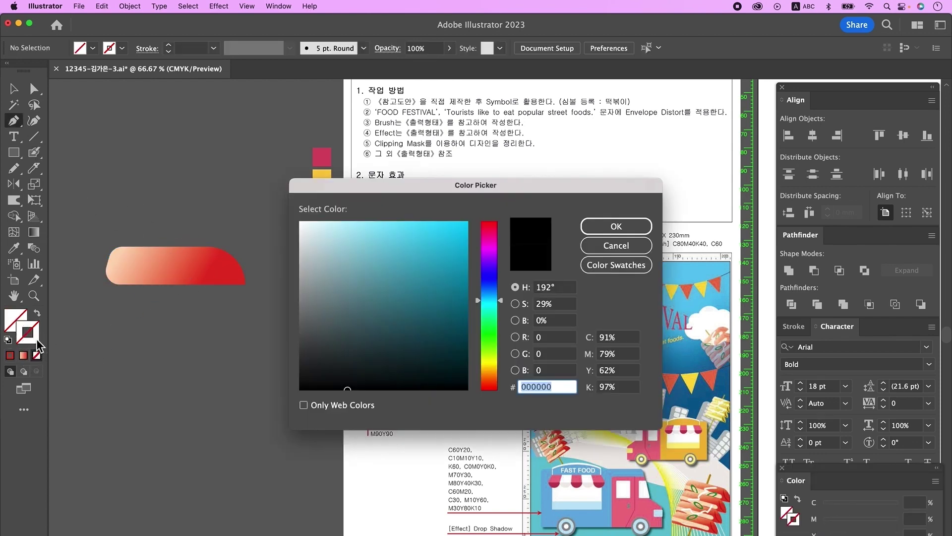
click(462, 238)
click(616, 226)
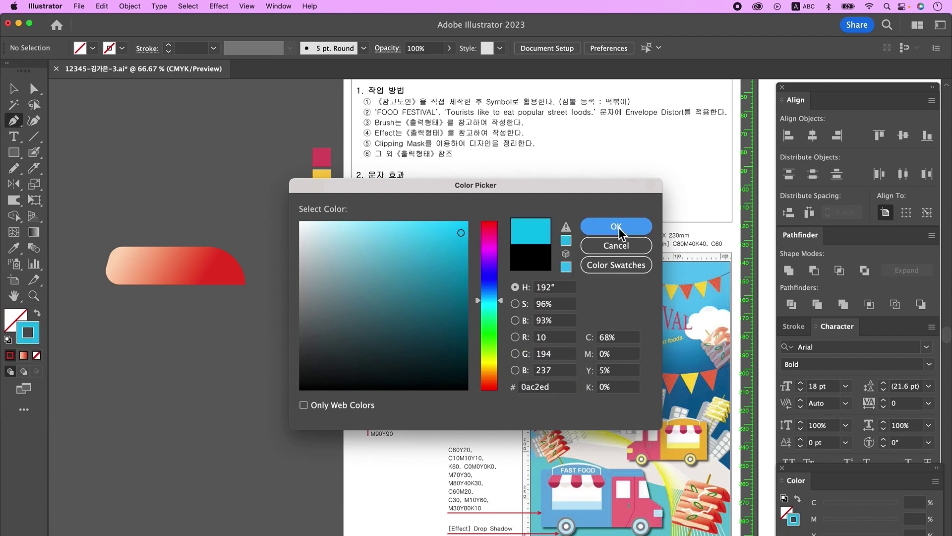
click(211, 252)
drag(240, 281, 272, 288)
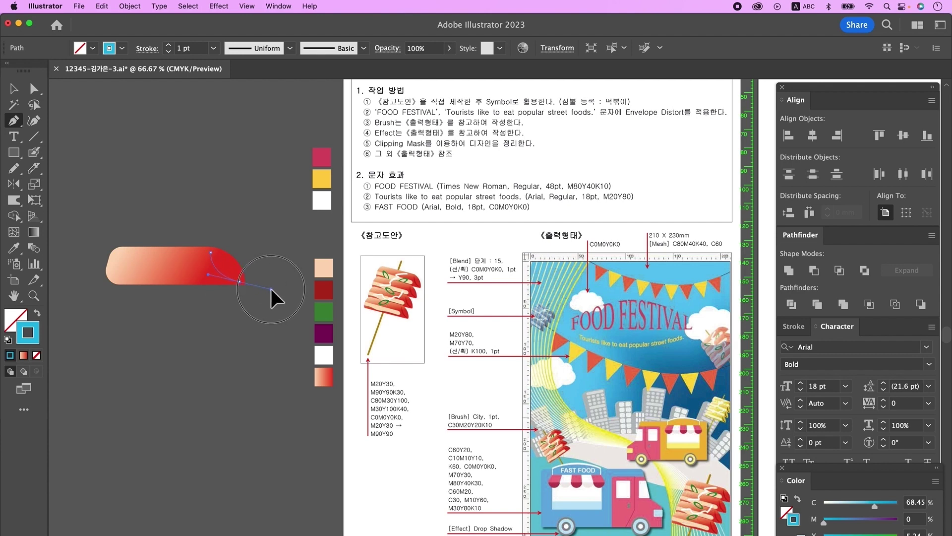
Step: Give the cyan curve the width profile tapered at both ends and set its stroke weight to 5 pt
key(v)
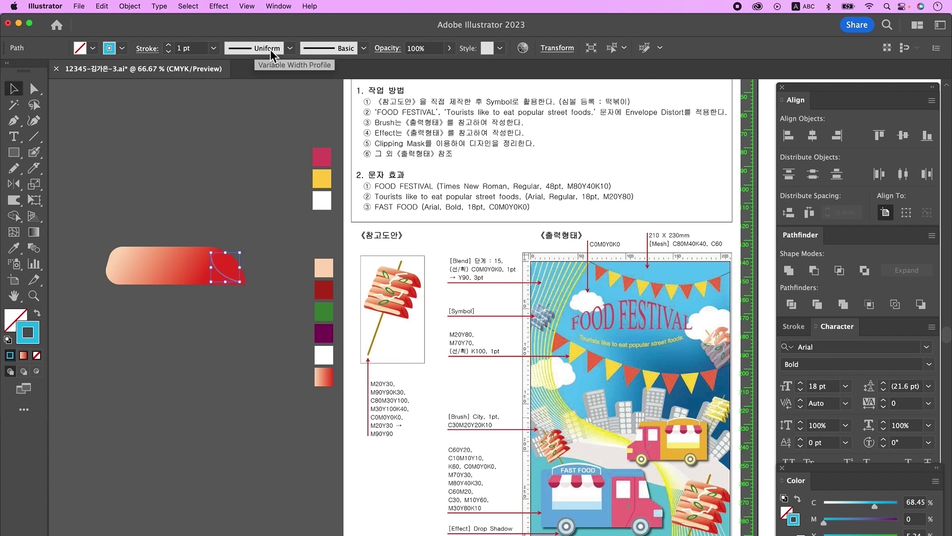
click(270, 49)
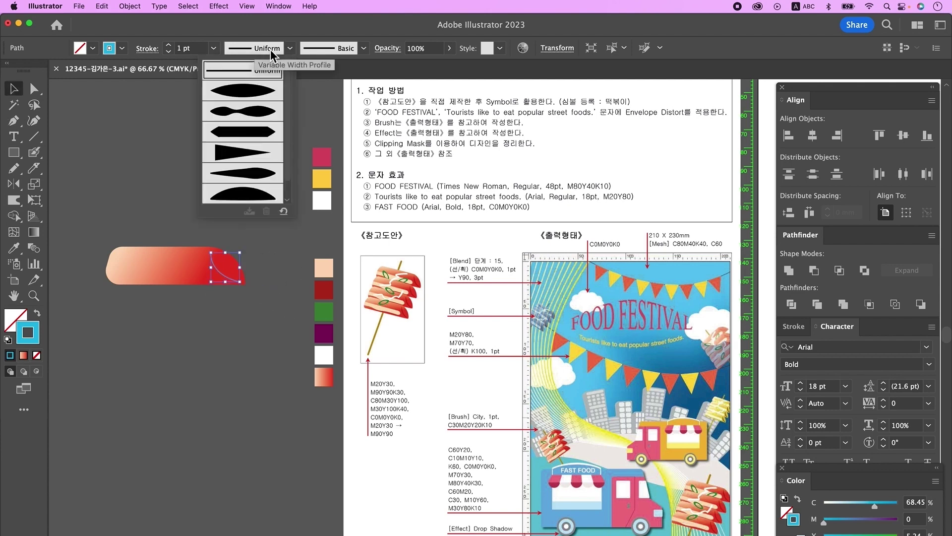
click(260, 99)
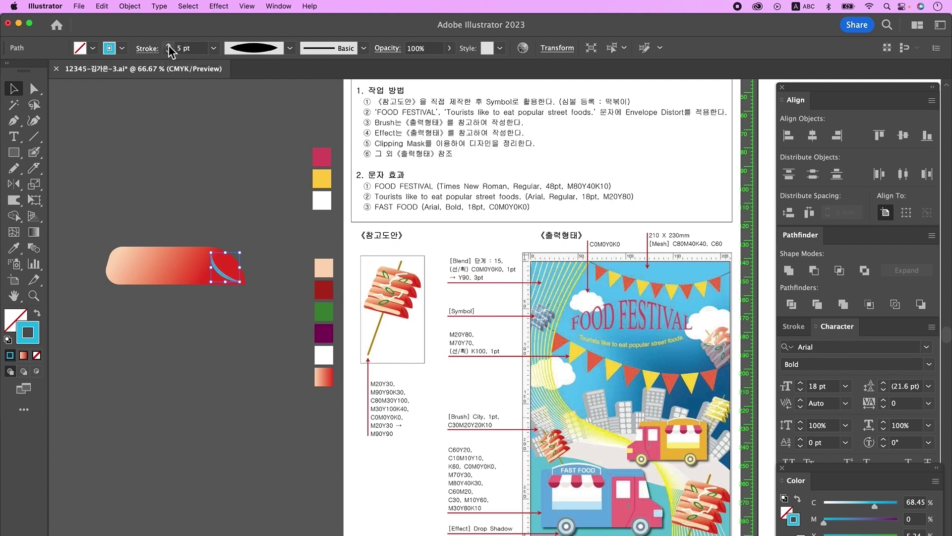
Step: Open the object commands for the tapered cyan curve
click(138, 8)
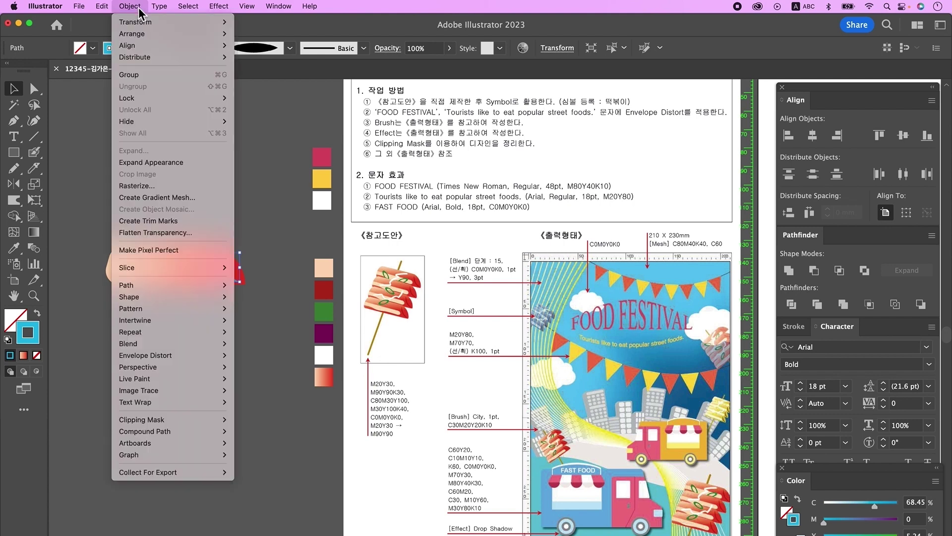
Step: Expand the appearance of the curved stroke at the rice cake's tip and fill it with the dark red M90Y90K30 swatch
click(170, 165)
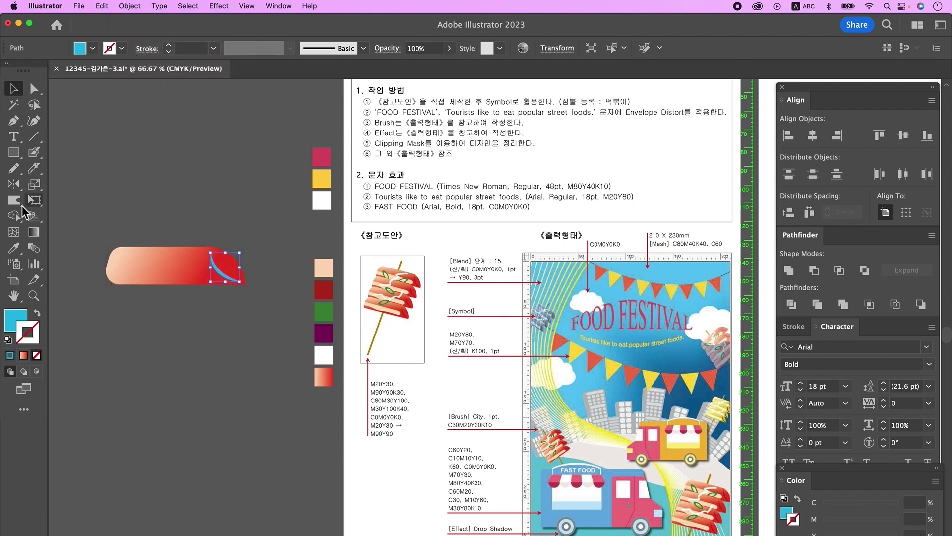
click(14, 248)
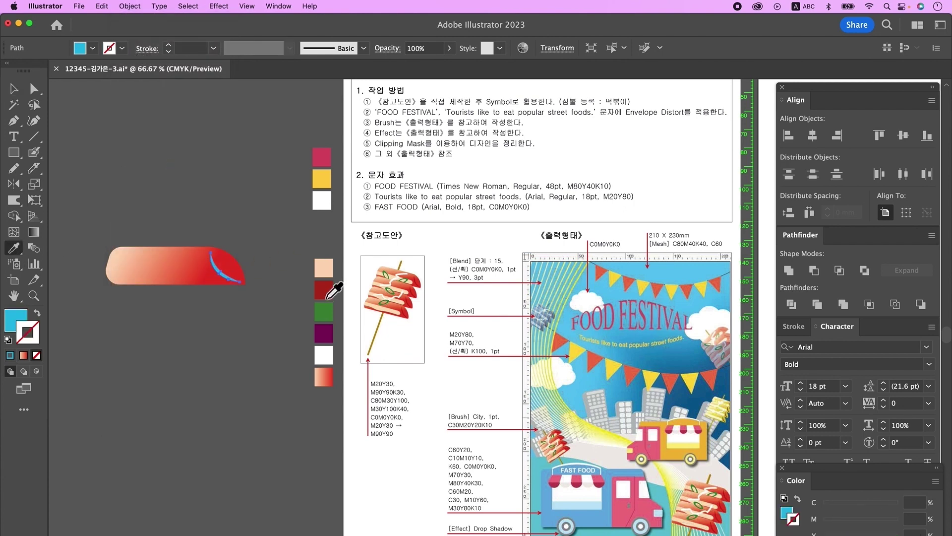
click(326, 298)
click(15, 88)
click(292, 253)
scroll(319, 275, left, 1)
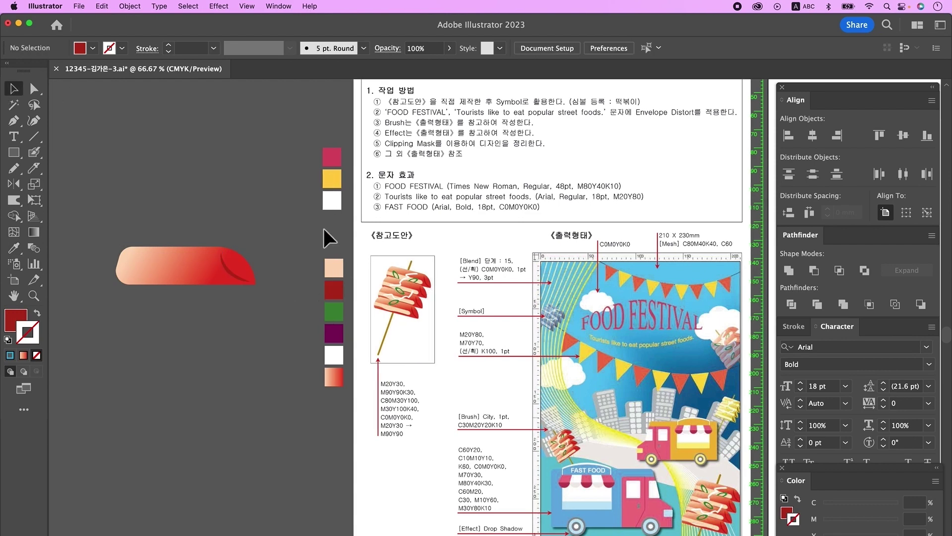
Step: Paint a long horizontal highlight along the rice cake's lower edge with the Blob Brush in the peach M20Y30 swatch color
click(333, 272)
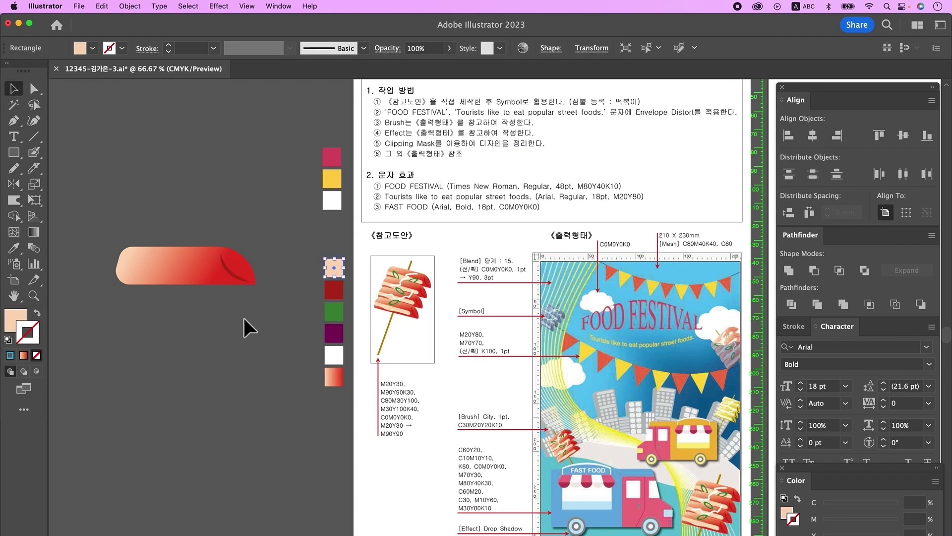
click(36, 154)
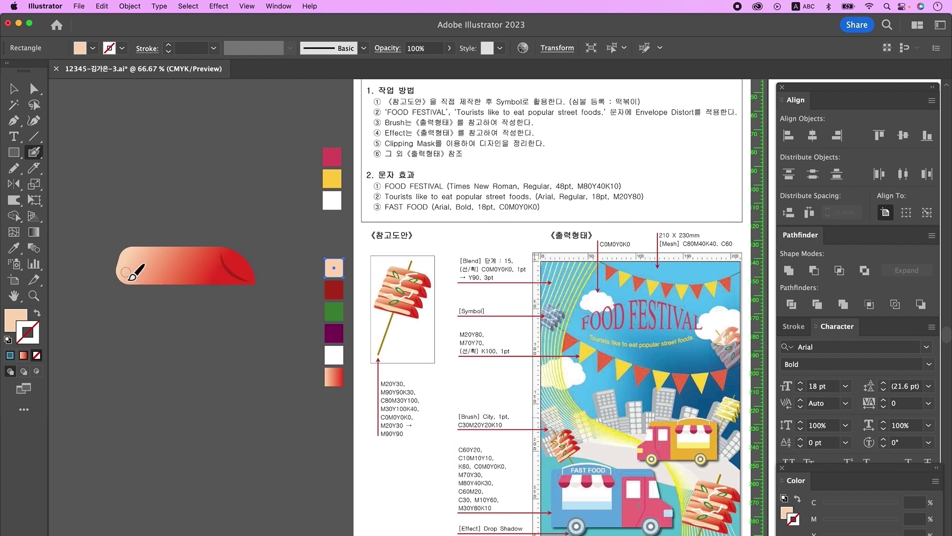
drag(125, 272, 217, 273)
key(super+shift+a)
key(shift+x)
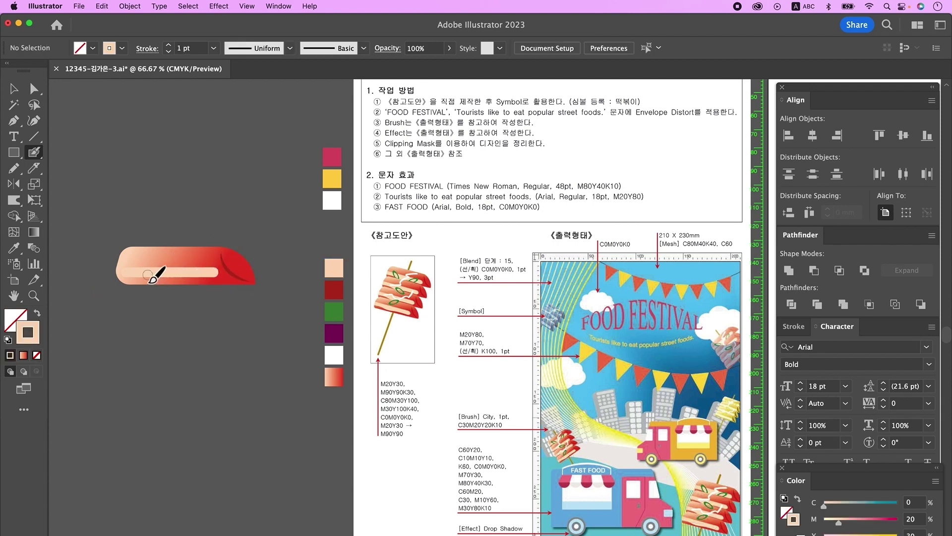
drag(147, 274, 182, 274)
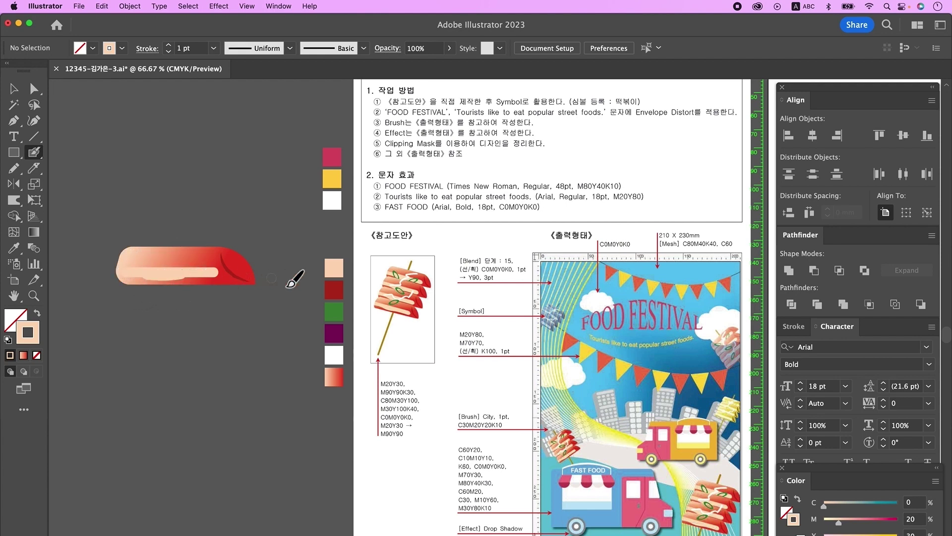
key(v)
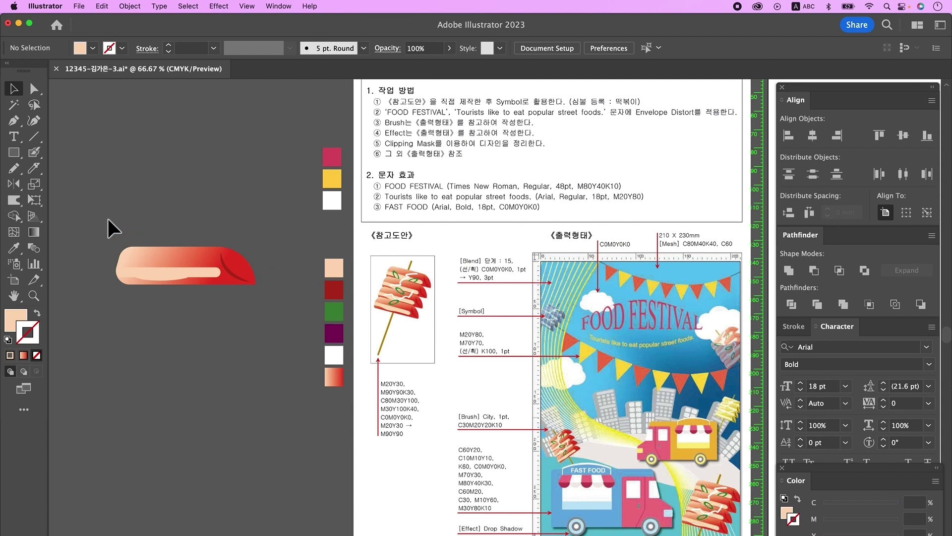
Step: Group the rice cake's parts and duplicate the group straight down to make an evenly spaced, overlapping stack of four
drag(275, 320, 228, 282)
right_click(217, 268)
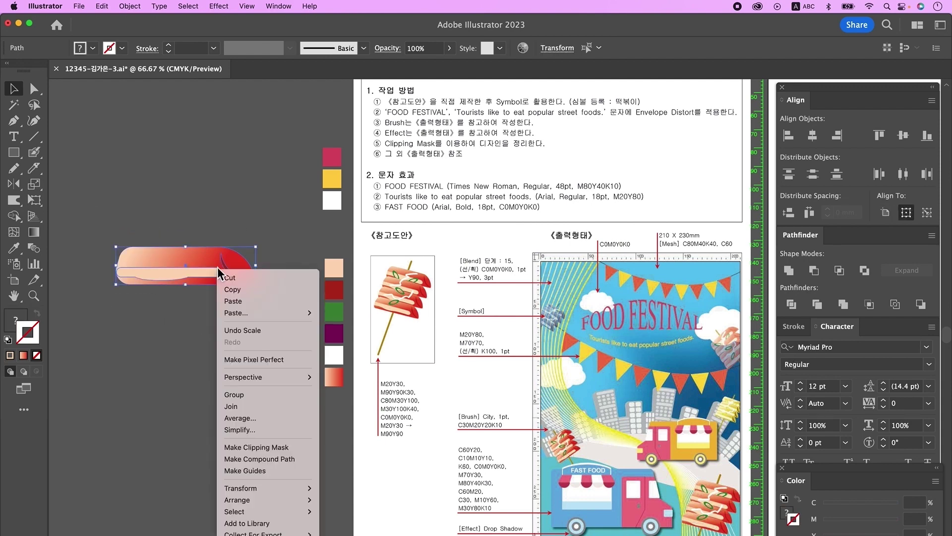
click(254, 408)
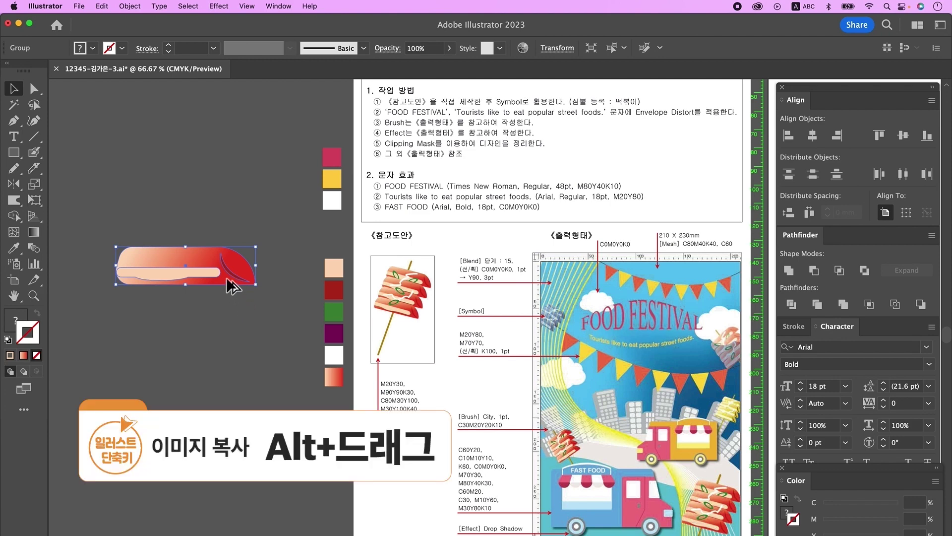
drag(228, 275, 224, 298)
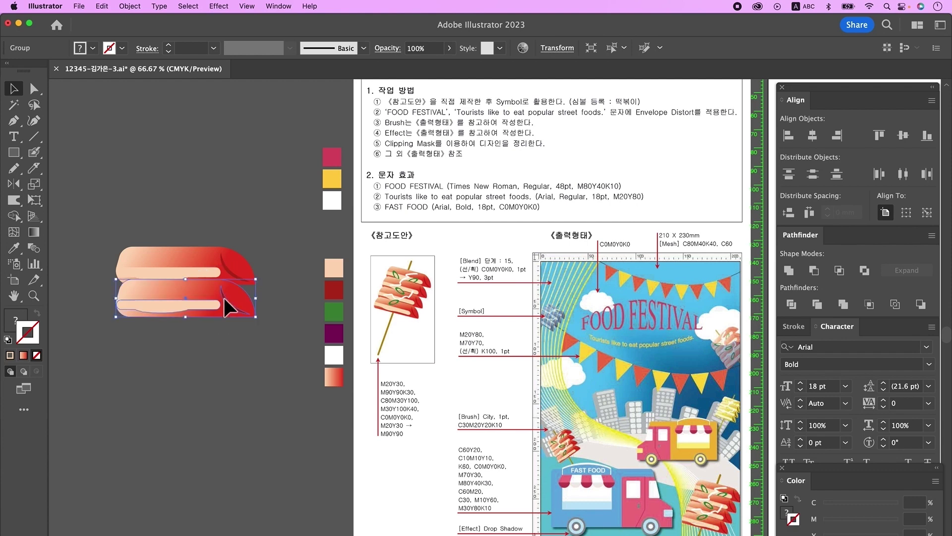
key(super+d)
key(super+d)
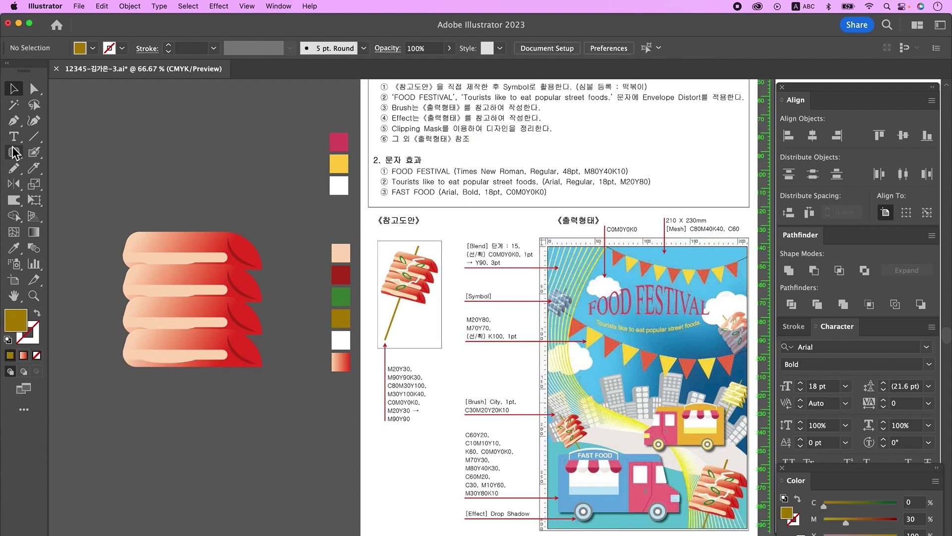
Step: Draw a thin vertical rounded-rectangle stick in the brown M30Y100K40 color, running behind the stack of rice cakes
click(16, 154)
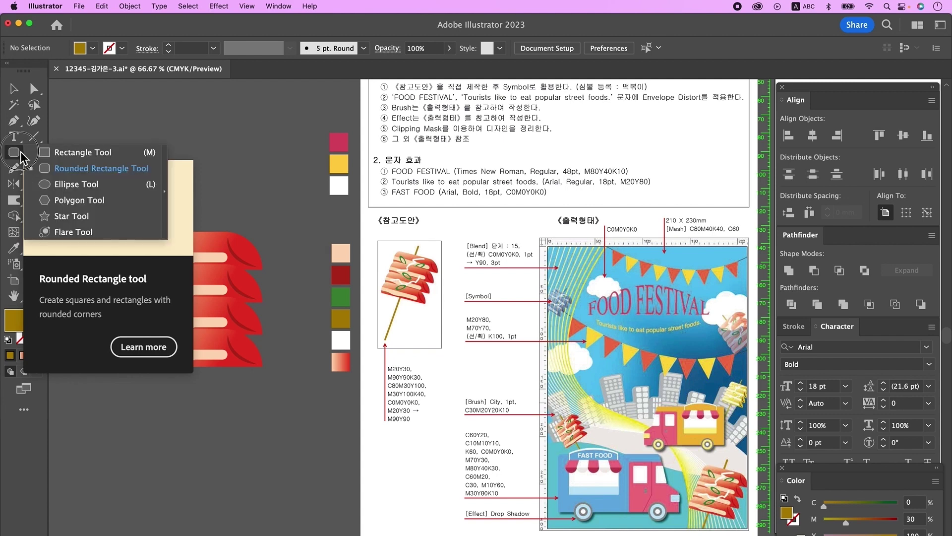
click(70, 168)
drag(183, 185, 190, 452)
key(v)
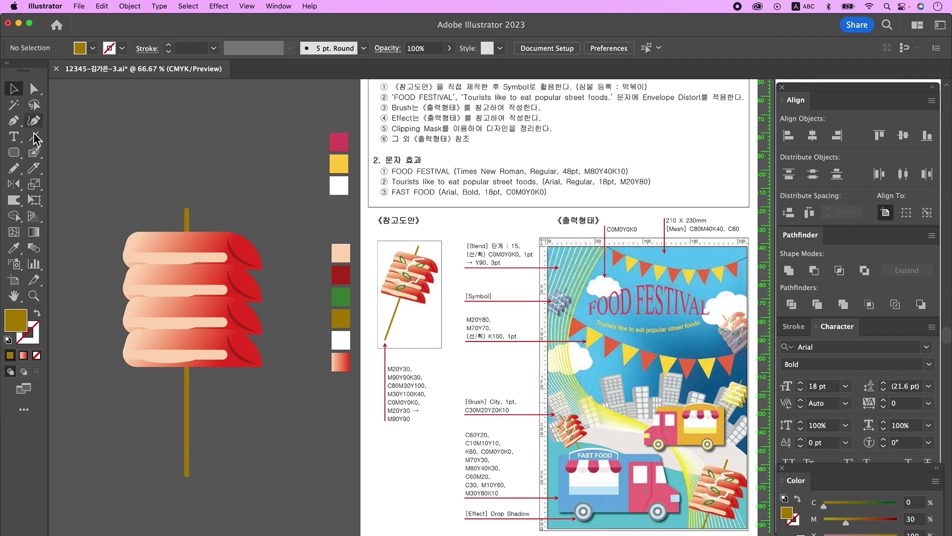
Step: Draw an upright ellipse about 14 mm wide and 27 mm high above the rice cakes, filled with the green C80M30Y100 swatch
drag(15, 153, 72, 183)
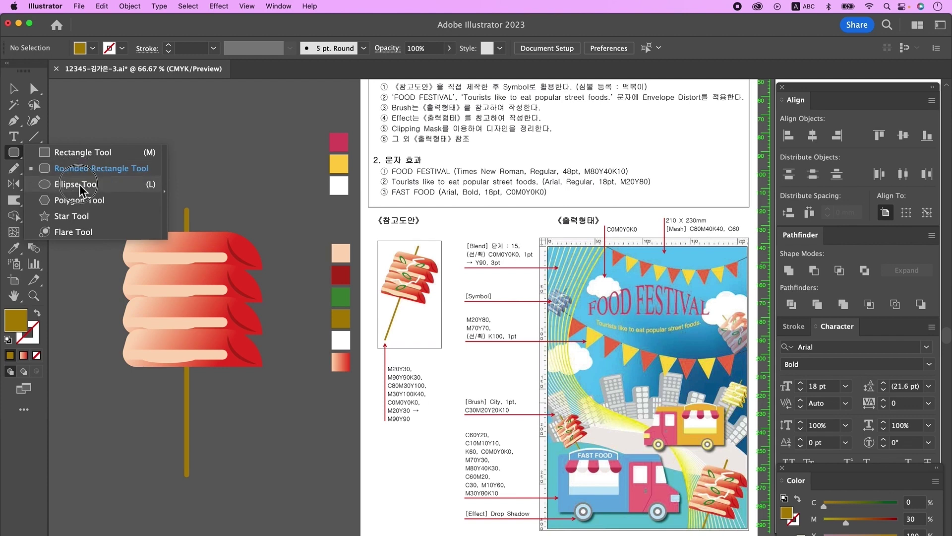
click(74, 184)
key(i)
click(347, 304)
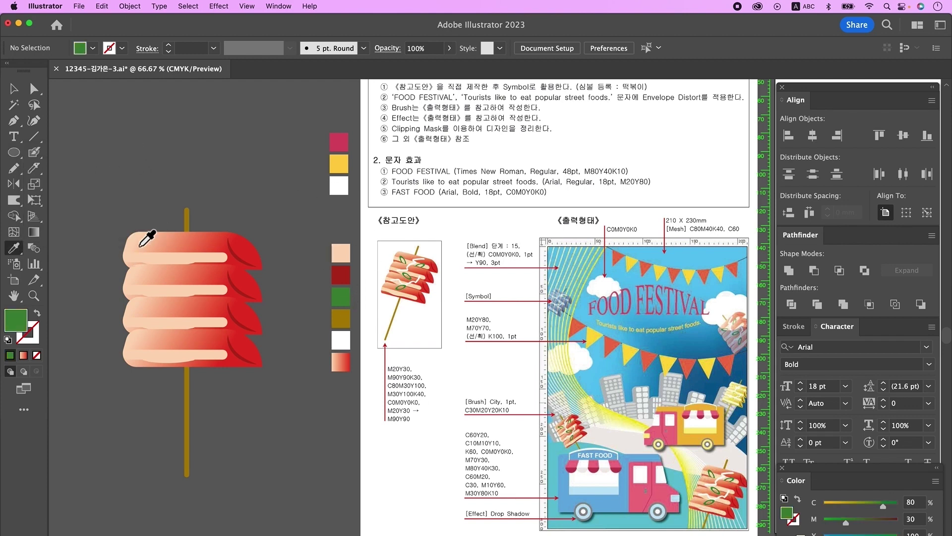
click(14, 152)
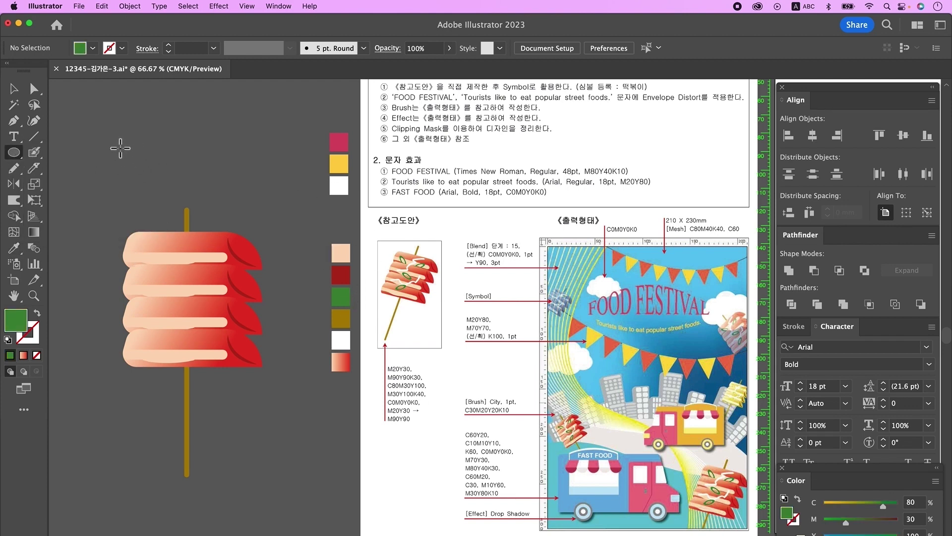
drag(116, 139, 143, 188)
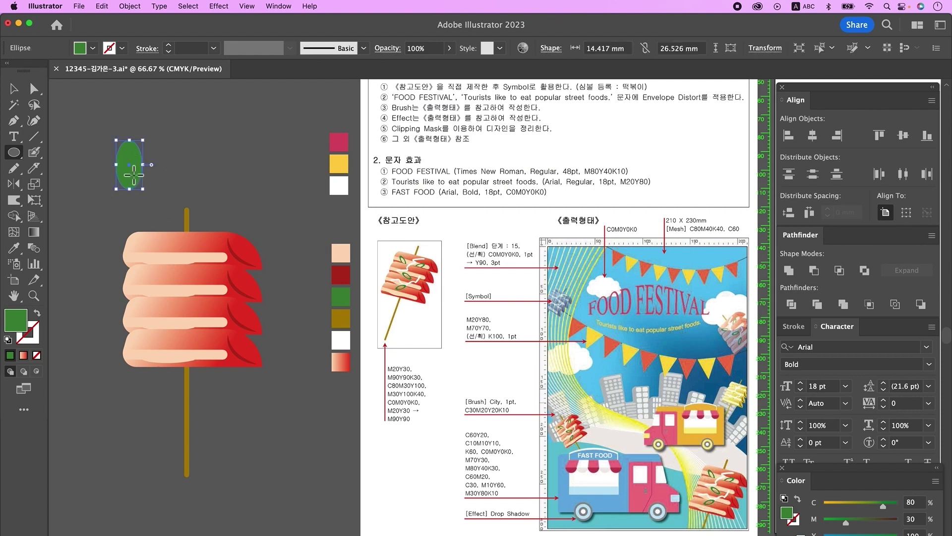
Step: Swap the ellipse's green fill to the stroke, set the stroke to 7 pt, and expand its fill and stroke
click(37, 314)
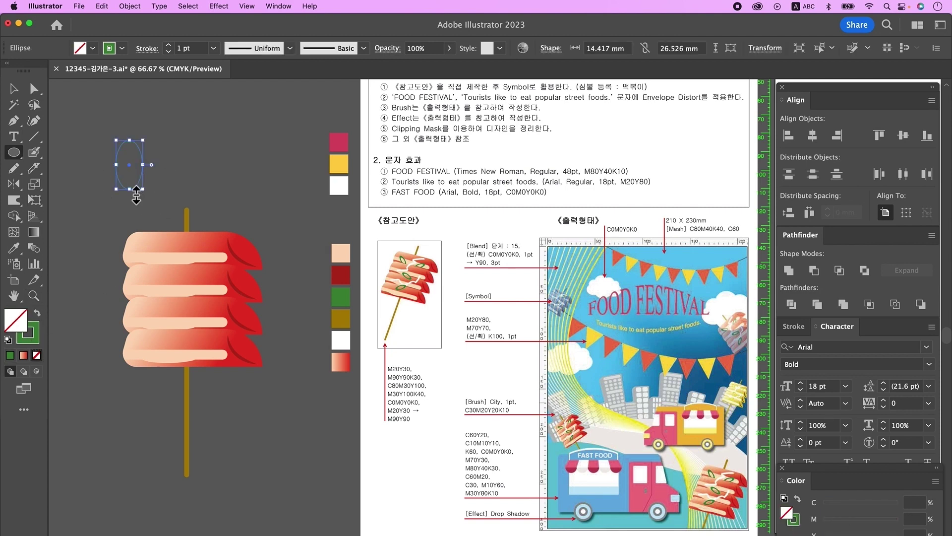
click(170, 49)
click(170, 48)
click(132, 6)
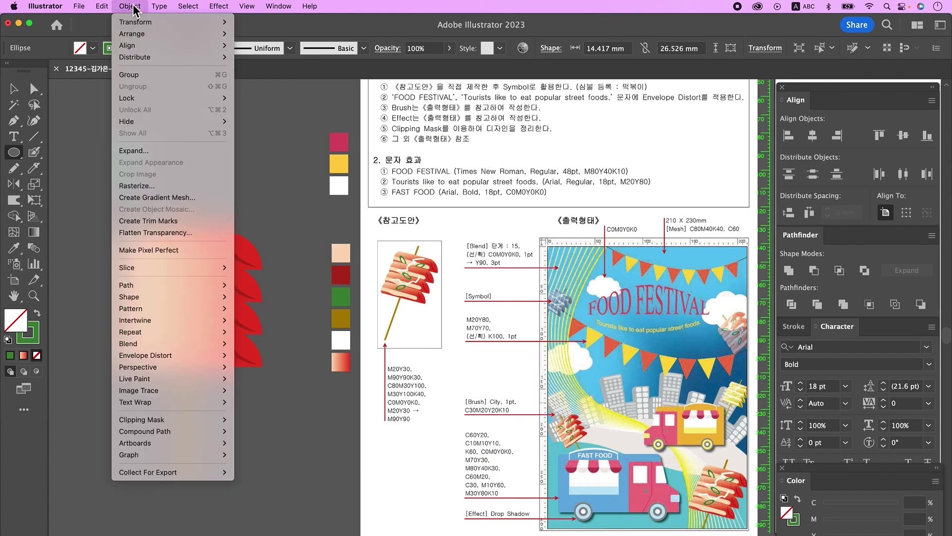
click(151, 150)
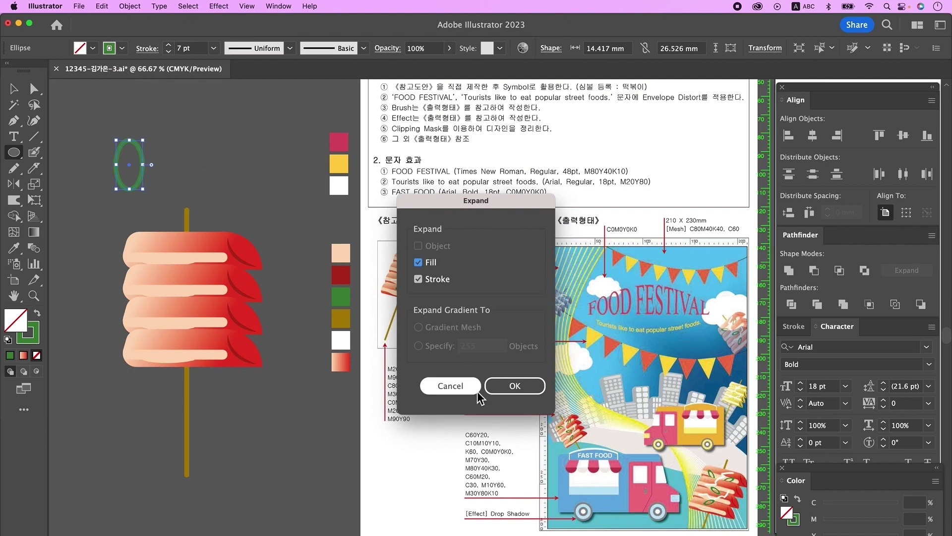
click(517, 394)
Step: Scale down the green ring and scatter four differently rotated copies of it over the rice cakes
key(v)
drag(128, 140, 133, 168)
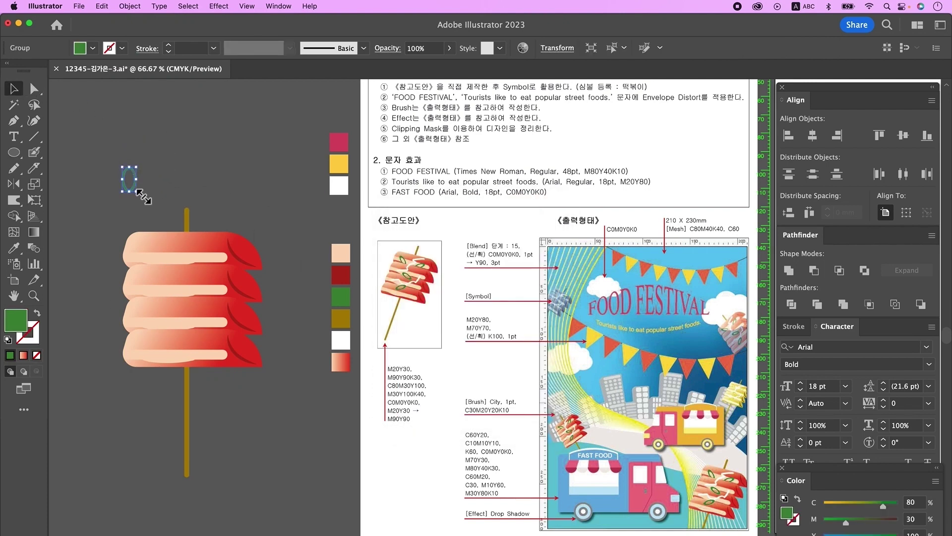
drag(135, 185, 167, 263)
drag(171, 271, 214, 256)
drag(221, 269, 179, 343)
drag(197, 358, 227, 300)
shift+click(184, 297)
shift+click(164, 257)
shift+click(209, 259)
click(255, 301)
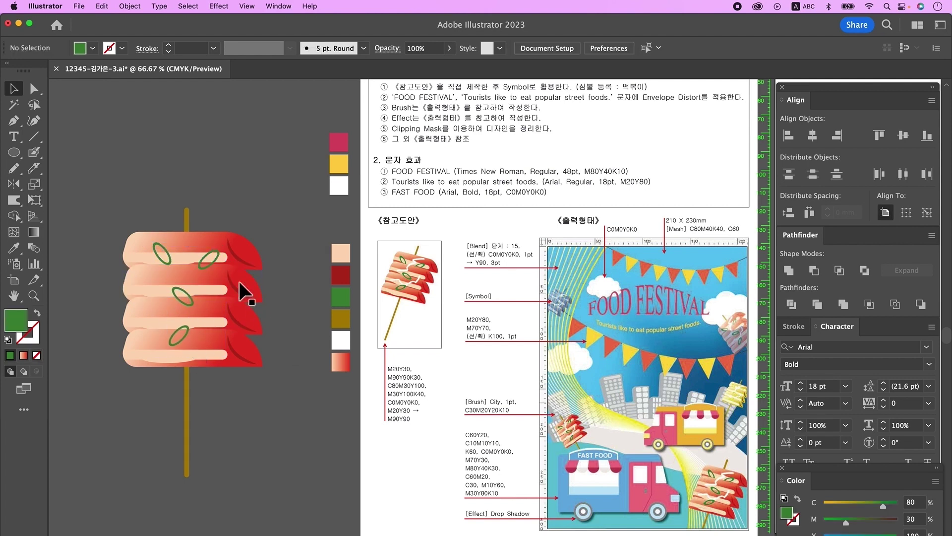
Step: Rearrange the stacking order of the three lower rice cakes
click(192, 282)
scroll(243, 208, down, 5)
right_click(223, 203)
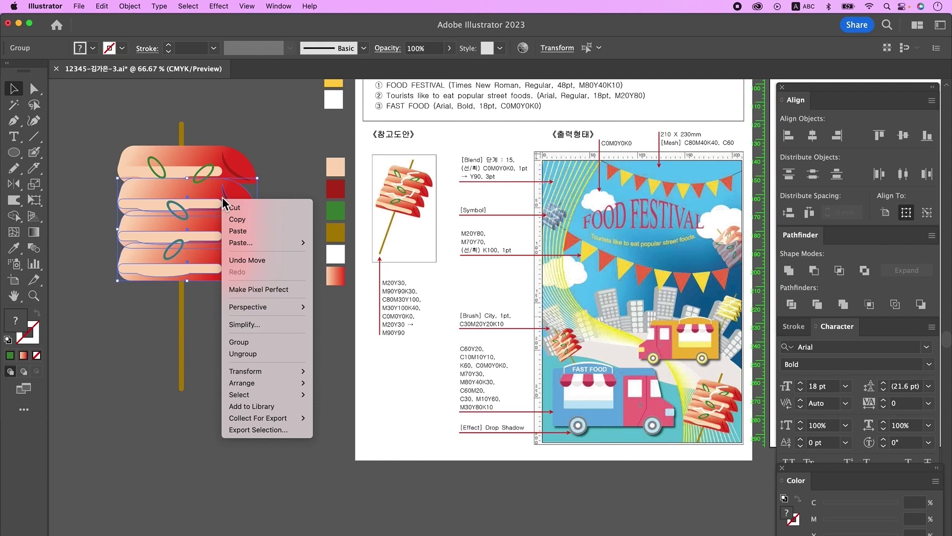
mouse_move(277, 383)
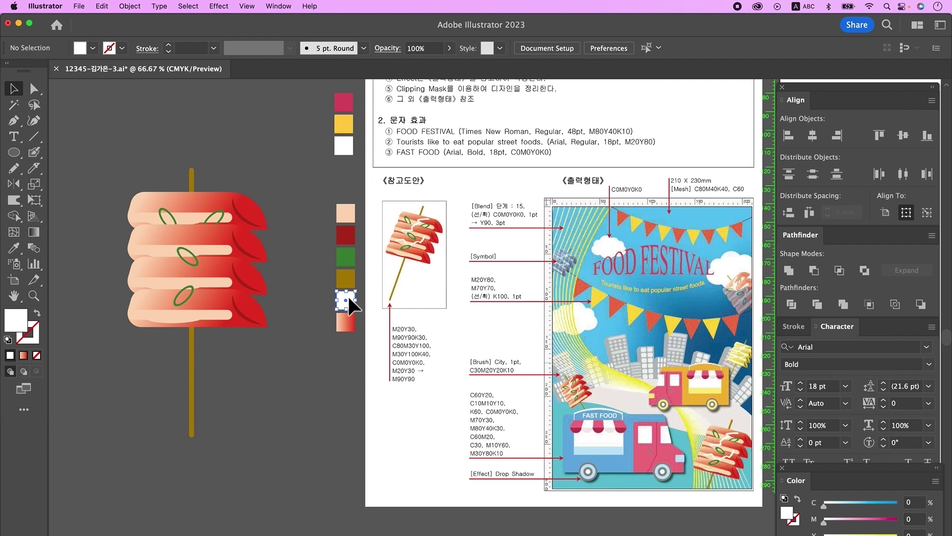
Step: Paint two wavy diagonal white sauce lines across the rice cakes with the Blob Brush, using the white C0M0Y0K0 swatch
click(348, 296)
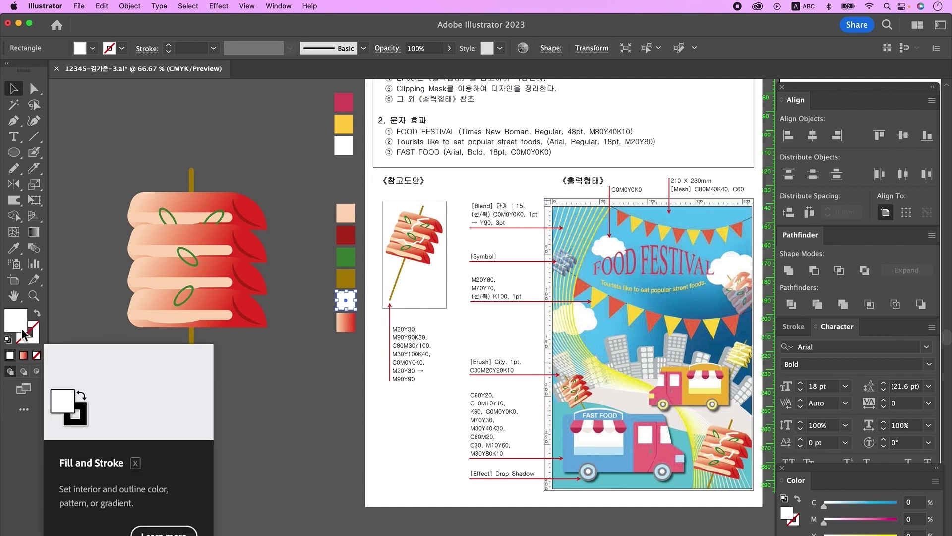
click(35, 153)
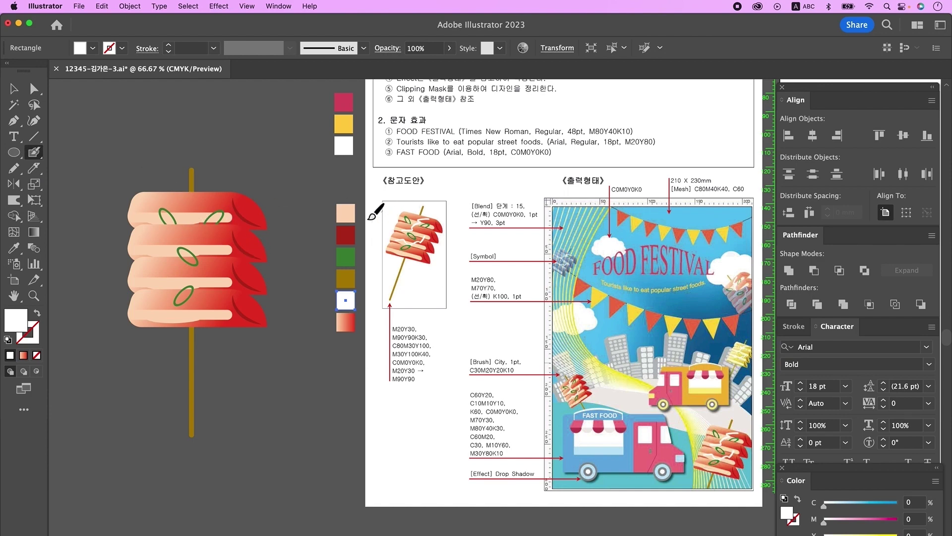
drag(213, 200, 148, 249)
mouse_move(154, 294)
mouse_down()
mouse_move(200, 282)
mouse_move(223, 253)
mouse_up()
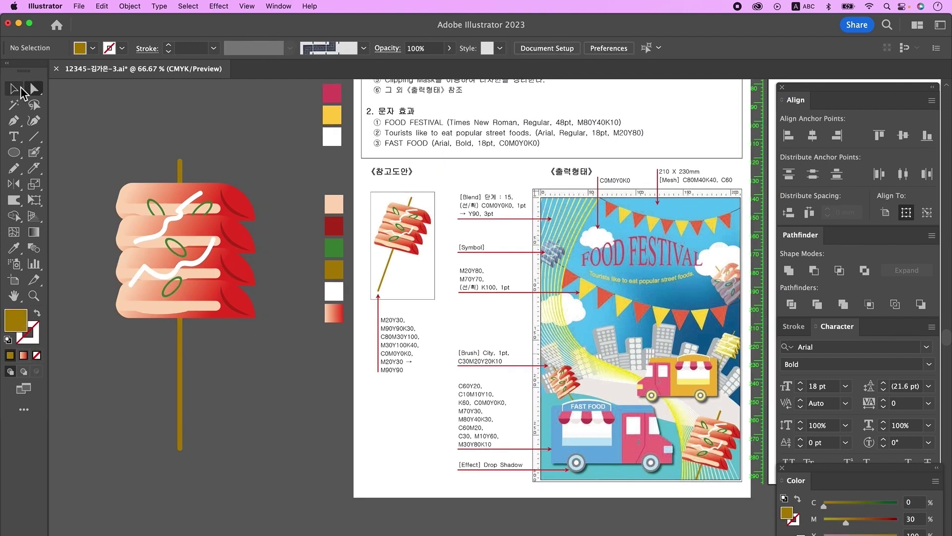
Step: Group all parts of the skewer illustration and tilt the whole skewer clockwise like the reference drawing
drag(278, 470, 180, 177)
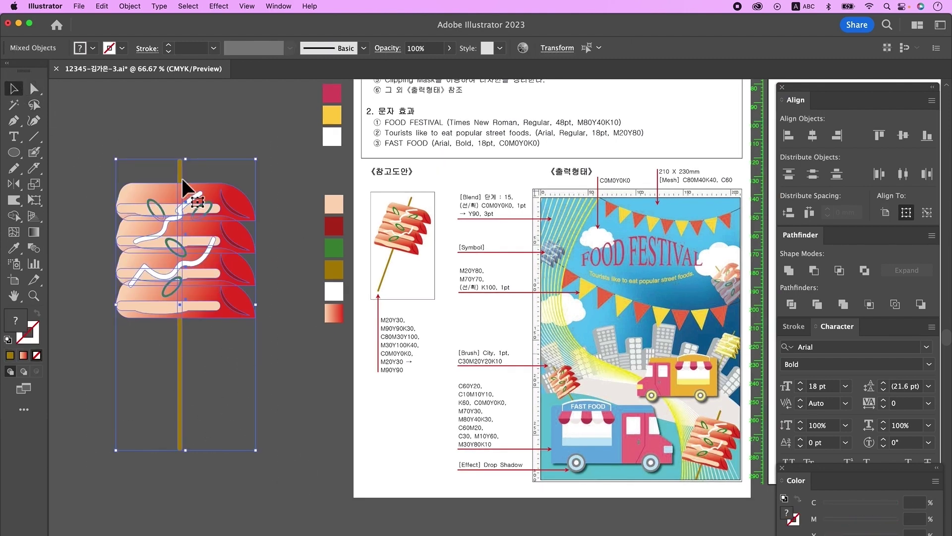
right_click(181, 178)
mouse_move(225, 368)
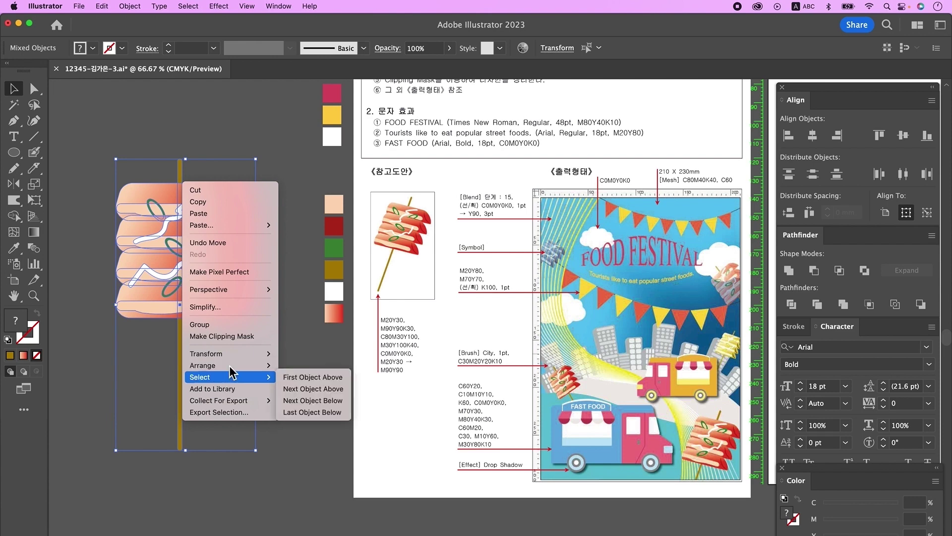
click(304, 400)
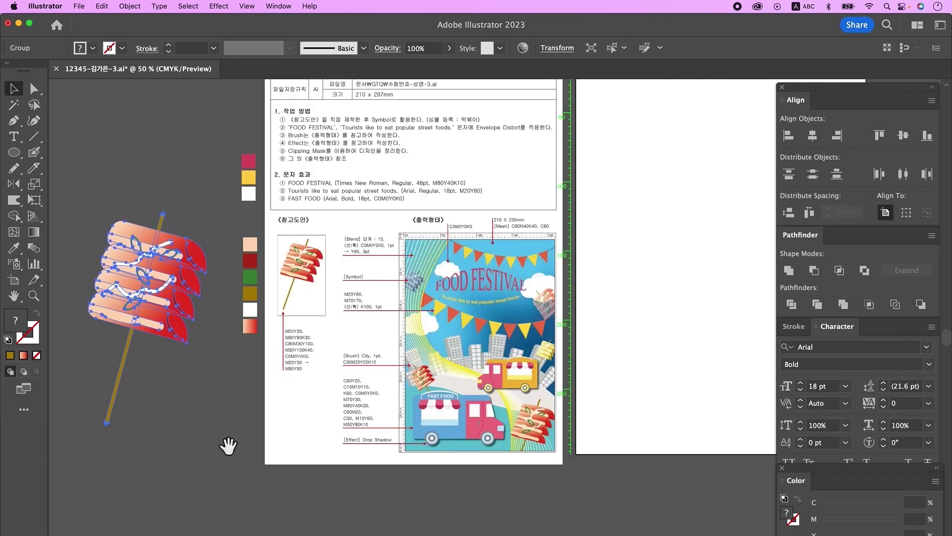
Step: Move the skewer group onto the lower part of the blank artboard and scale it down
alt+super+click(266, 456)
drag(490, 418, 218, 454)
drag(160, 240, 589, 254)
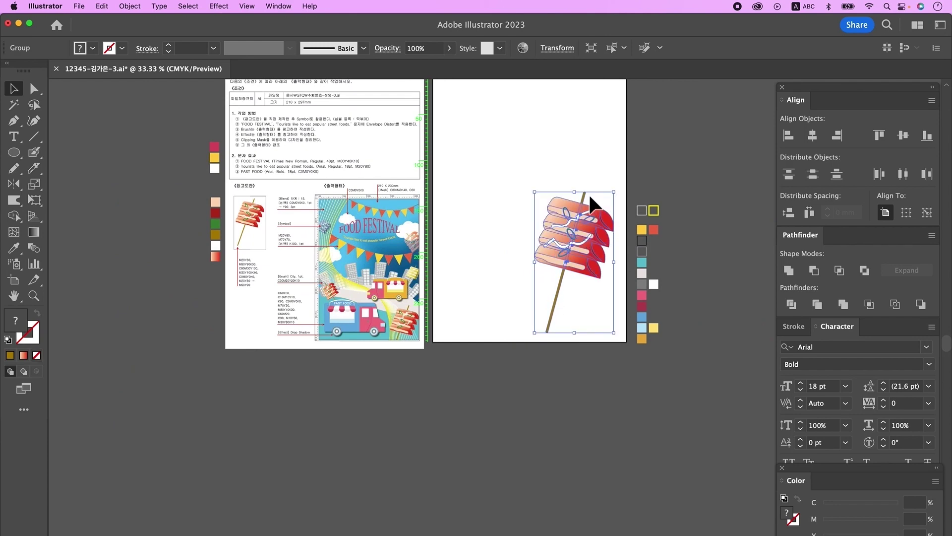
drag(583, 197, 582, 212)
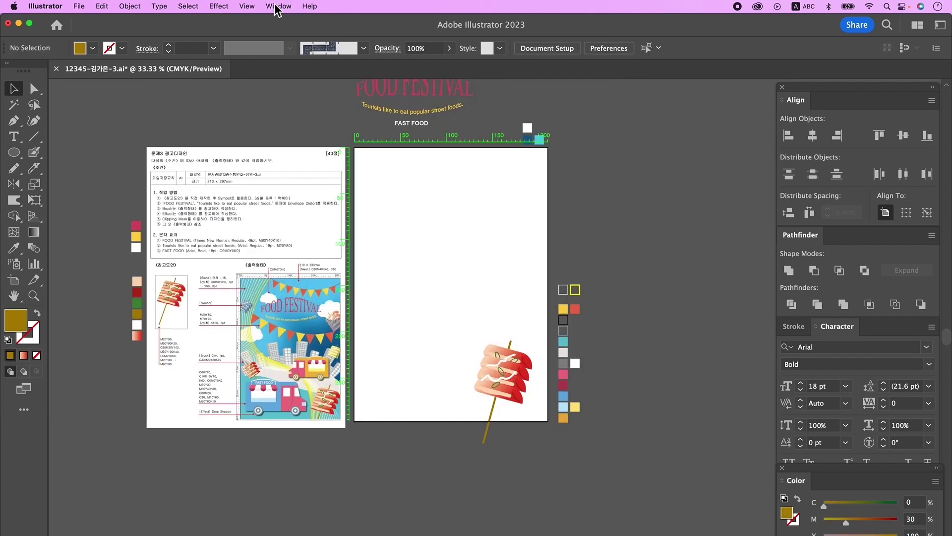
Step: Register the skewer group as a Graphic symbol named 떡볶이 and clear the artboard's lower area for the truck
click(277, 6)
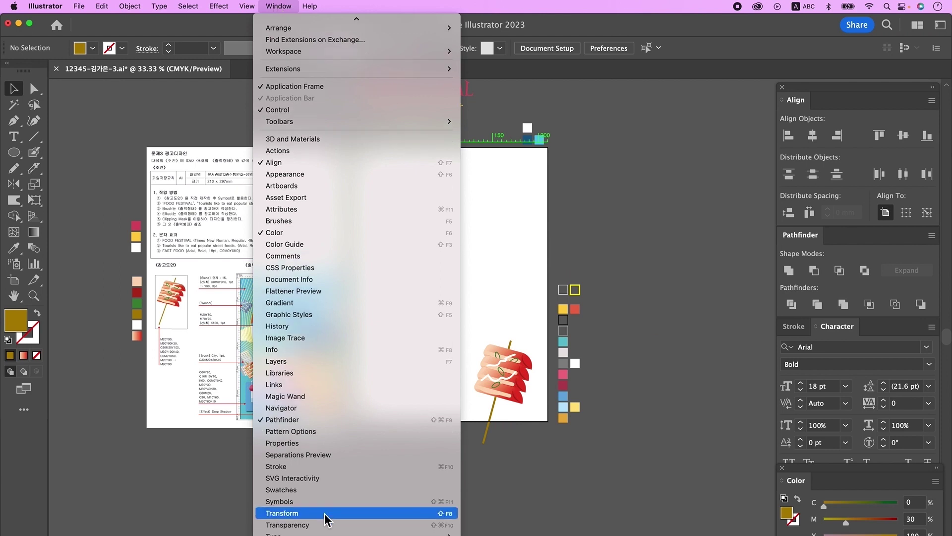
click(328, 505)
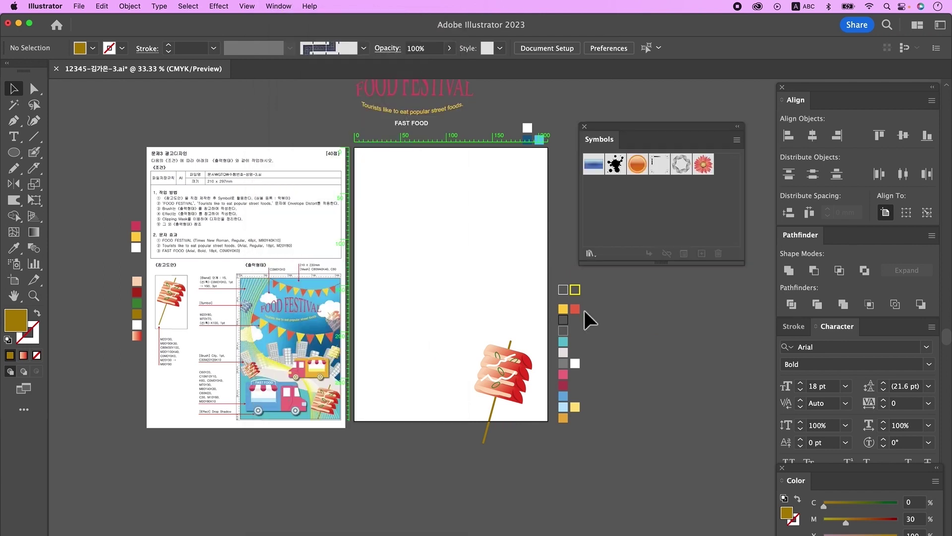
click(496, 372)
drag(641, 204, 671, 208)
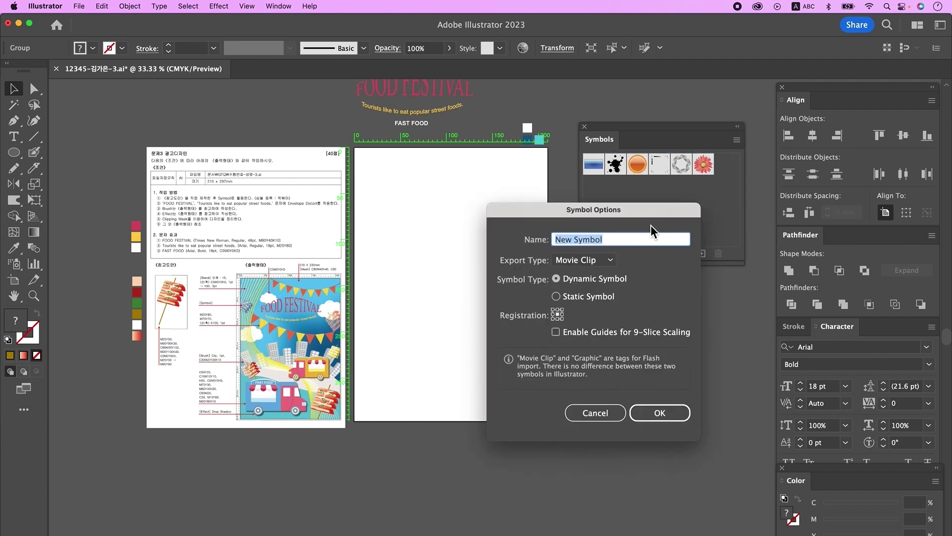
key(BackSpace)
key(ctrl+space)
text(떡볶이)
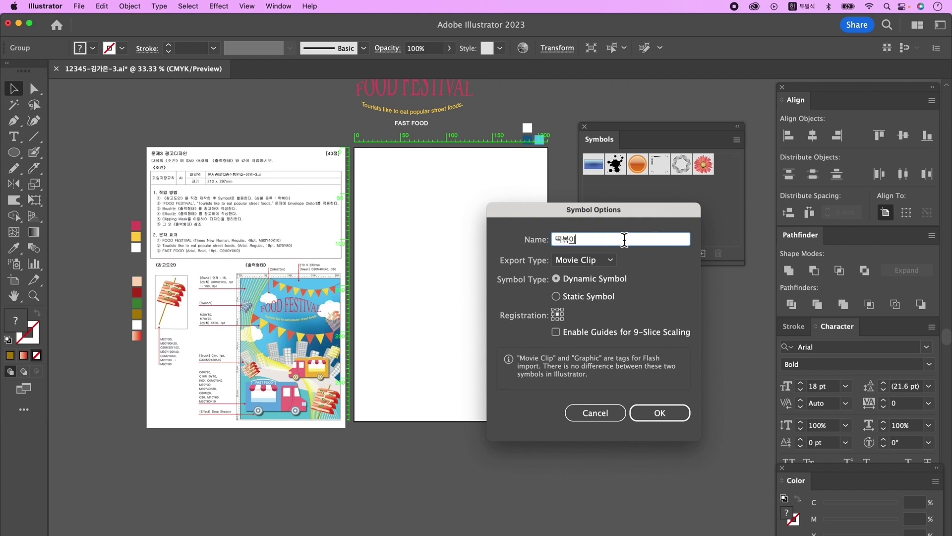
click(574, 261)
click(579, 289)
key(Return)
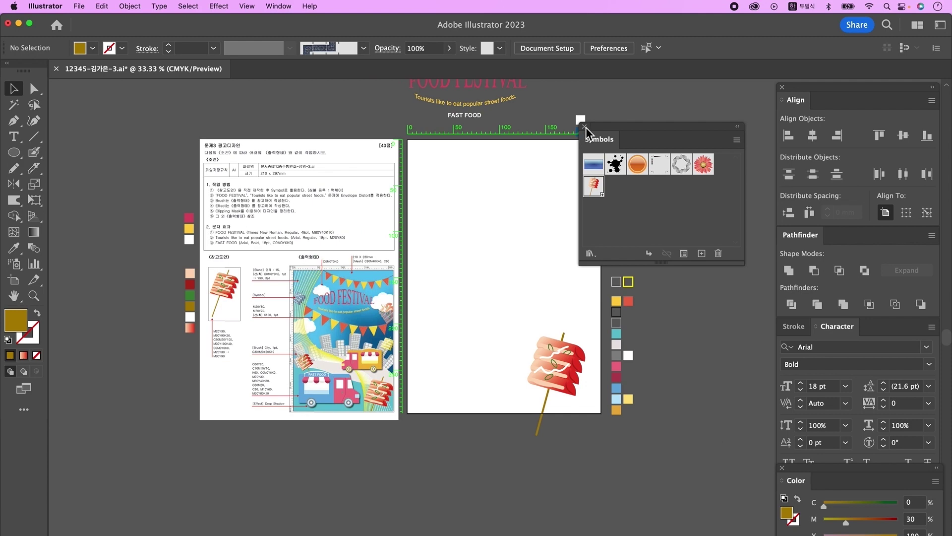
click(586, 126)
drag(563, 367, 377, 370)
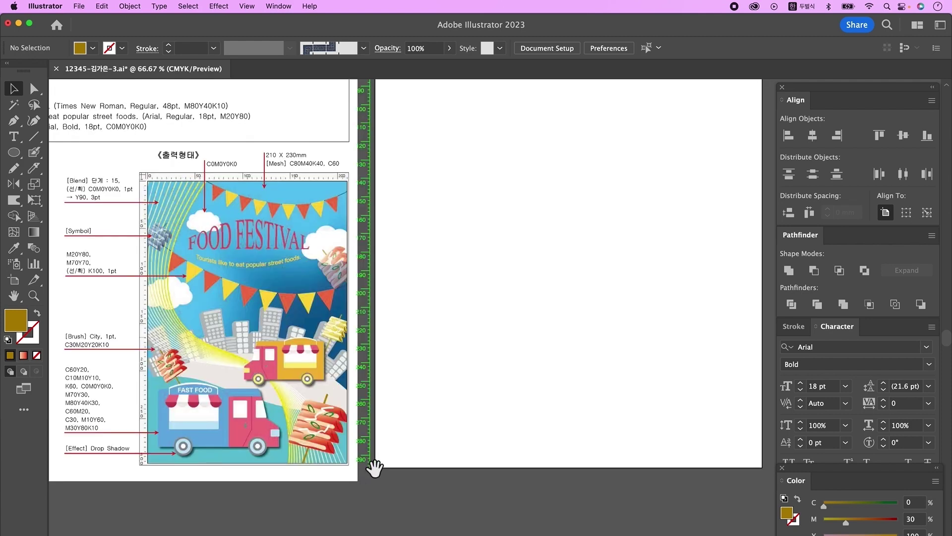
scroll(375, 467, down, 2)
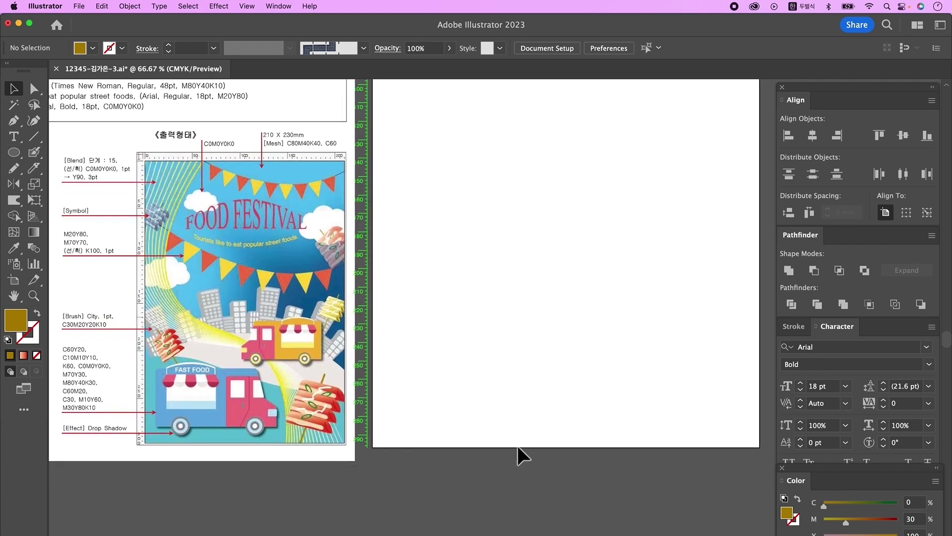
Step: Draw a wide rectangle with white fill and black outline for the truck body and round all corners except the lower-right one
click(14, 152)
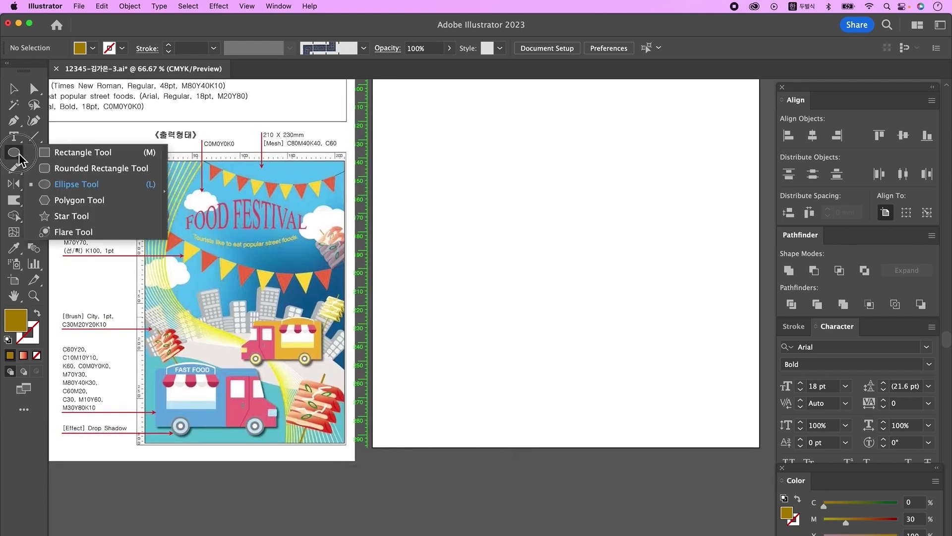
click(76, 153)
key(d)
drag(440, 279, 659, 406)
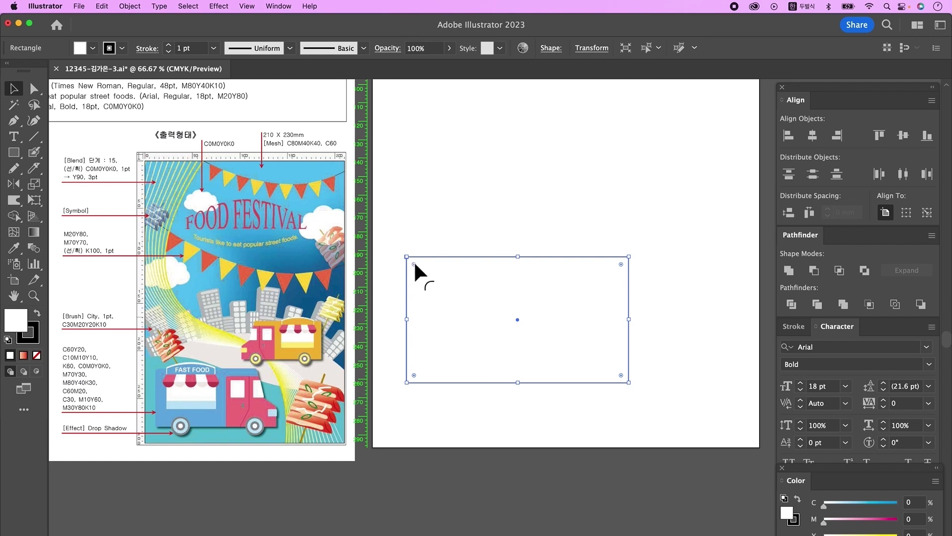
drag(415, 264, 417, 267)
drag(622, 375, 696, 403)
Step: Shift the truck body's square lower-right corner point outward so the front edge slants
click(672, 436)
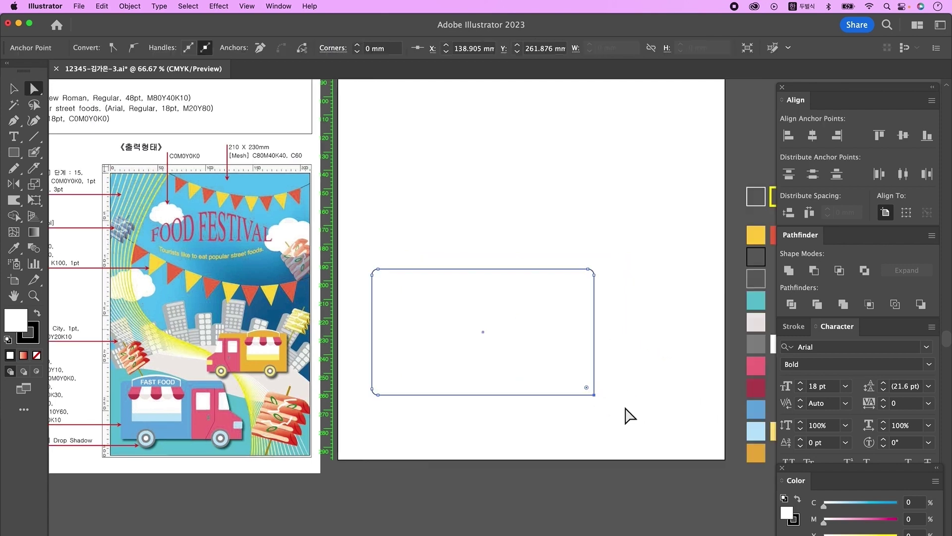
drag(626, 423, 584, 399)
key(shift+Right)
key(shift+Right)
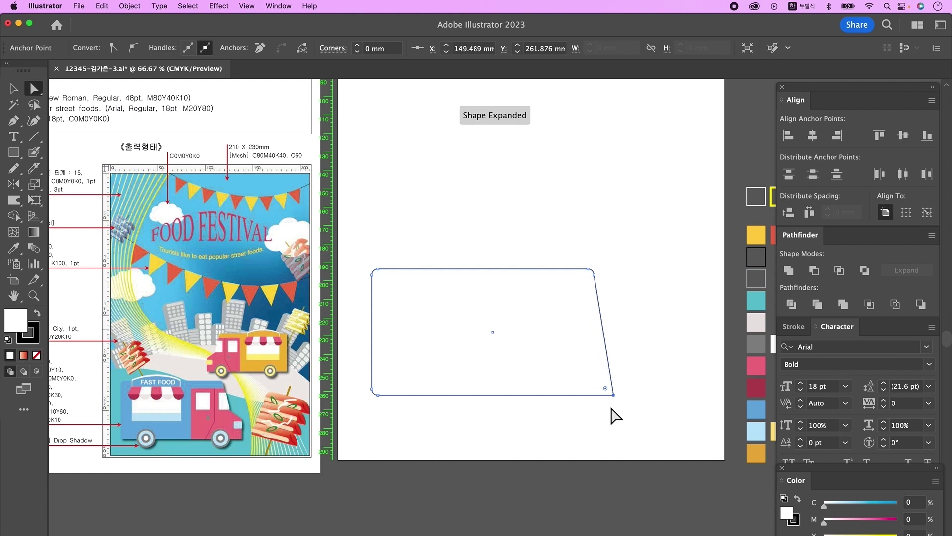
click(615, 416)
Step: Draw a smaller rectangle over the truck's lower front and raise its rear upper point for a sloping hood
key(m)
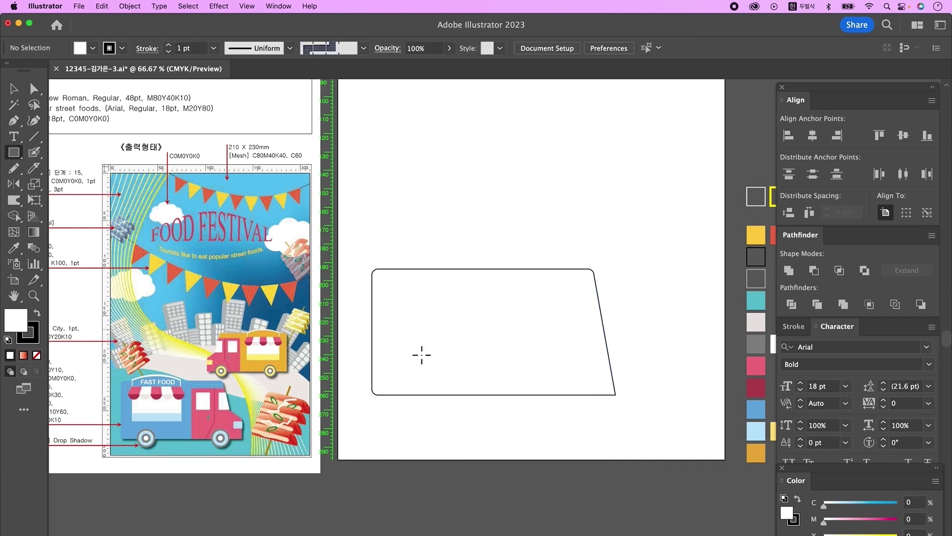
drag(524, 330, 646, 396)
key(a)
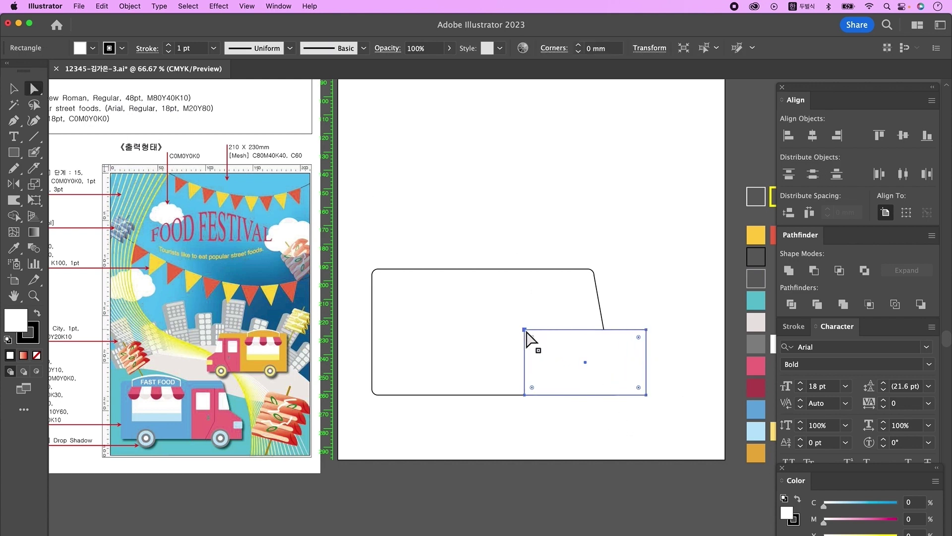
click(526, 330)
drag(526, 330, 524, 304)
Step: Align the bottom edges of the truck body and hood shape and reduce the hood's height
drag(639, 421, 504, 308)
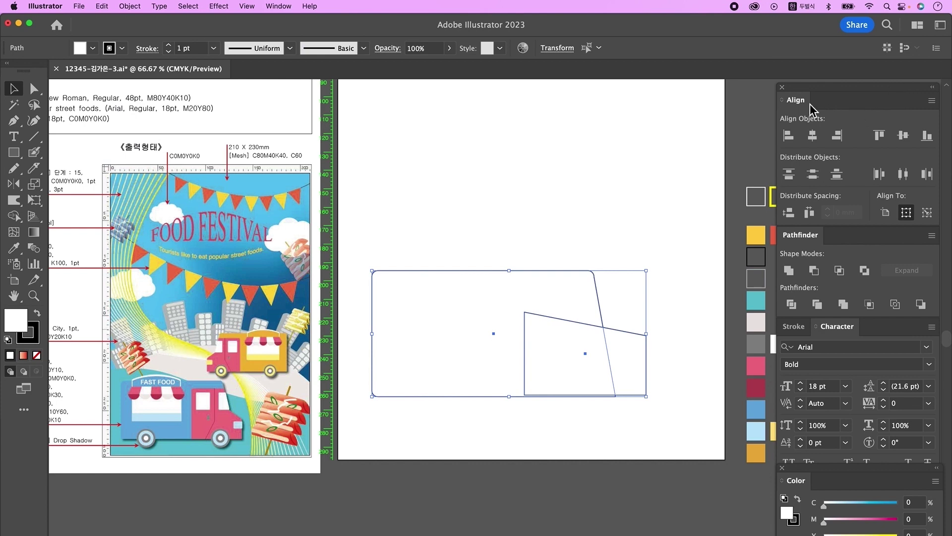
click(926, 136)
click(580, 454)
click(591, 317)
drag(590, 313, 590, 329)
Step: Round the hood's upper front corner and raise its rear upper point to steepen the slope
click(34, 88)
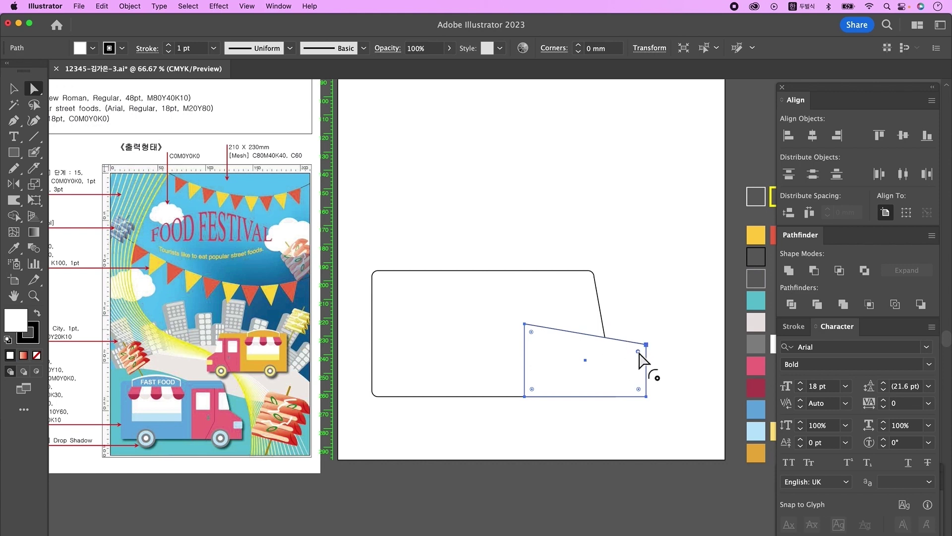
drag(639, 351, 635, 353)
drag(524, 323, 524, 310)
key(super+shift+a)
Step: Unite the body and hood shapes into a single truck silhouette
click(14, 88)
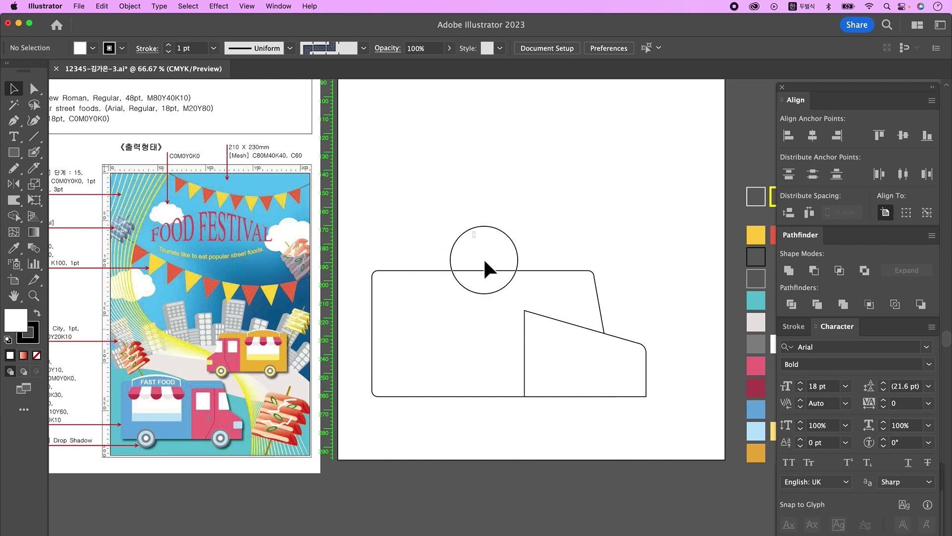
drag(475, 238, 690, 445)
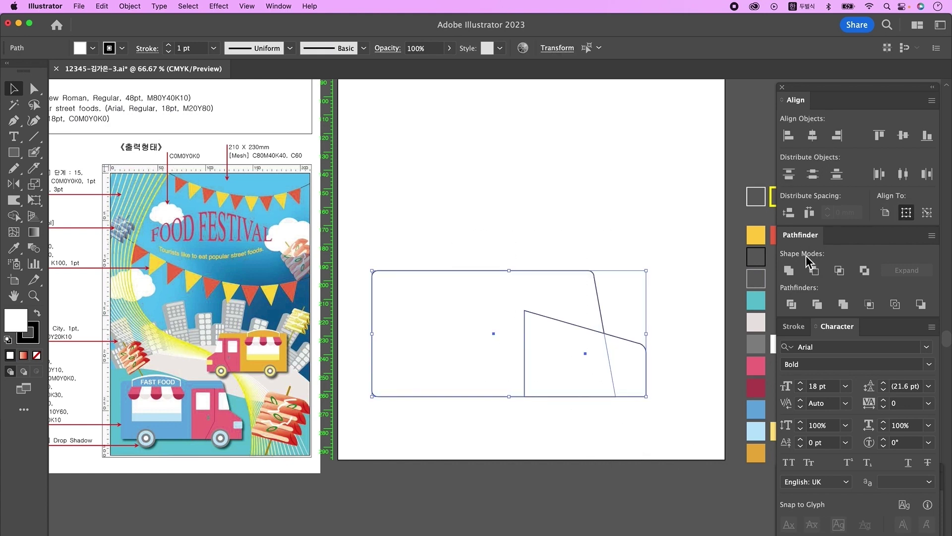
click(789, 270)
key(super+shift+a)
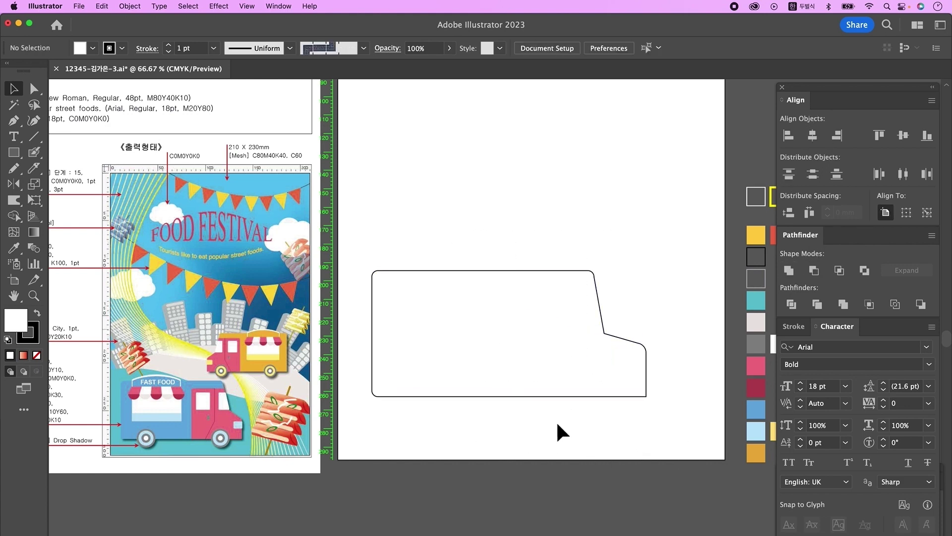
Step: Draw an unfilled rectangle over the front part of the truck to outline the cab, extending past the silhouette
scroll(566, 422, right, 2)
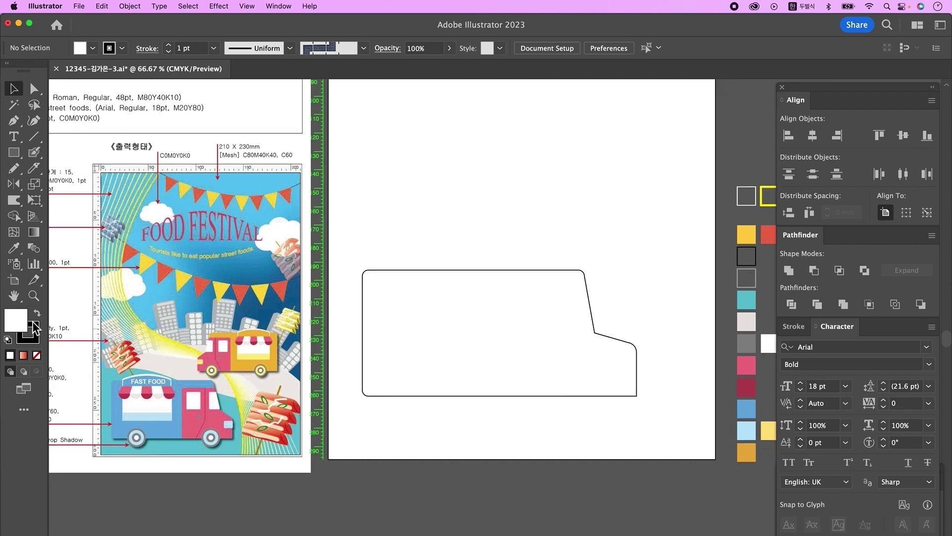
click(37, 355)
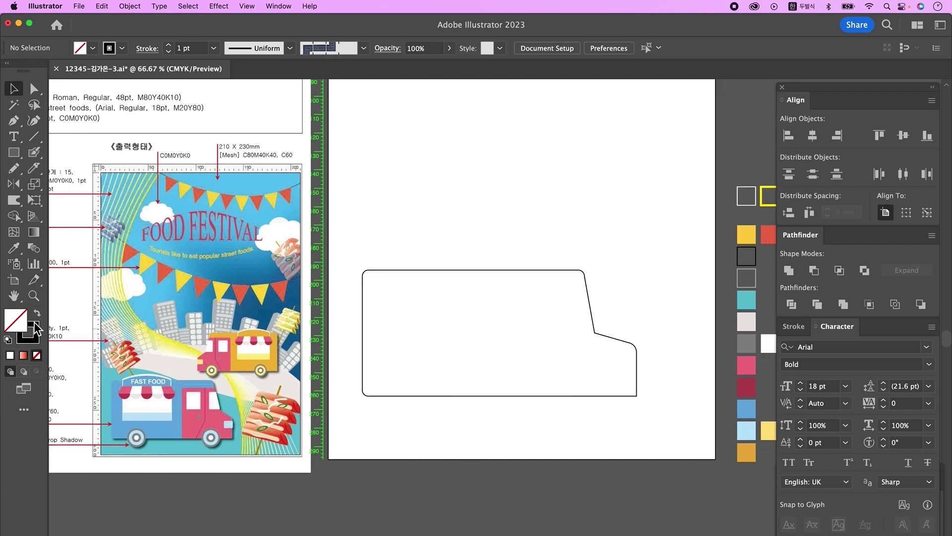
click(13, 152)
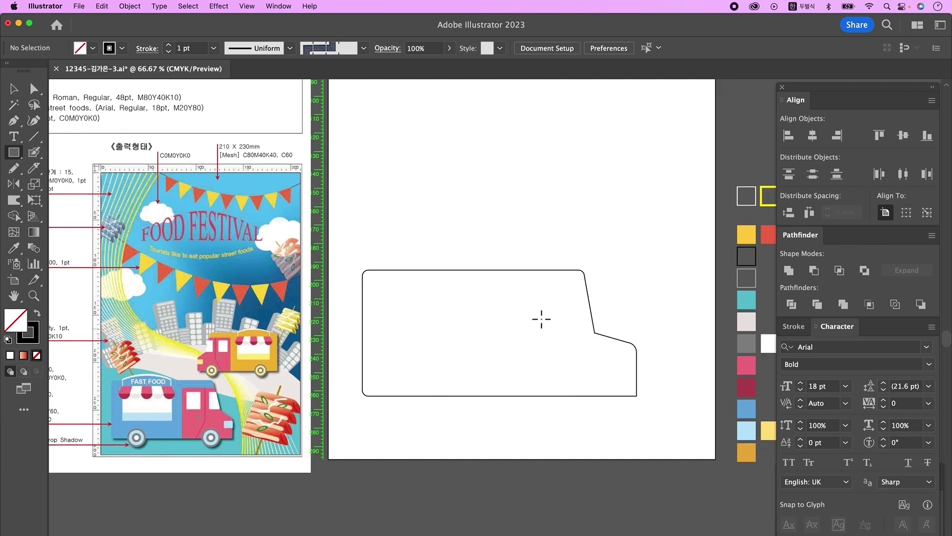
drag(511, 295, 671, 431)
Step: Divide the silhouette with the cab rectangle, ungroup the pieces and delete the part outside the truck
click(14, 89)
drag(476, 227, 598, 394)
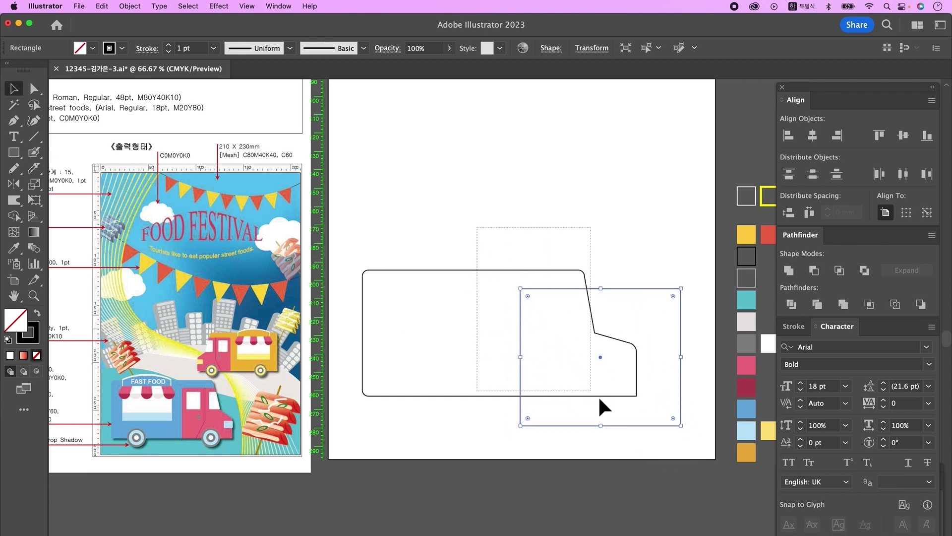
click(796, 312)
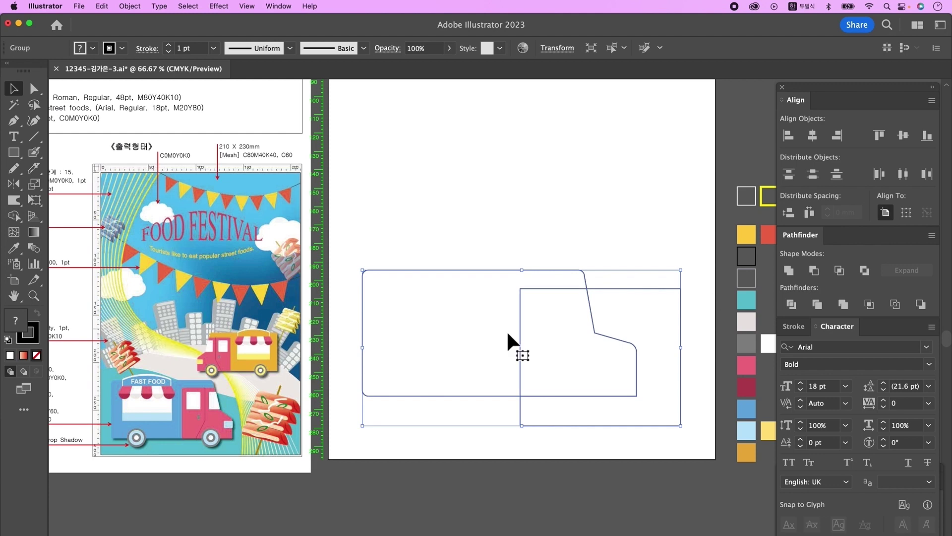
right_click(541, 320)
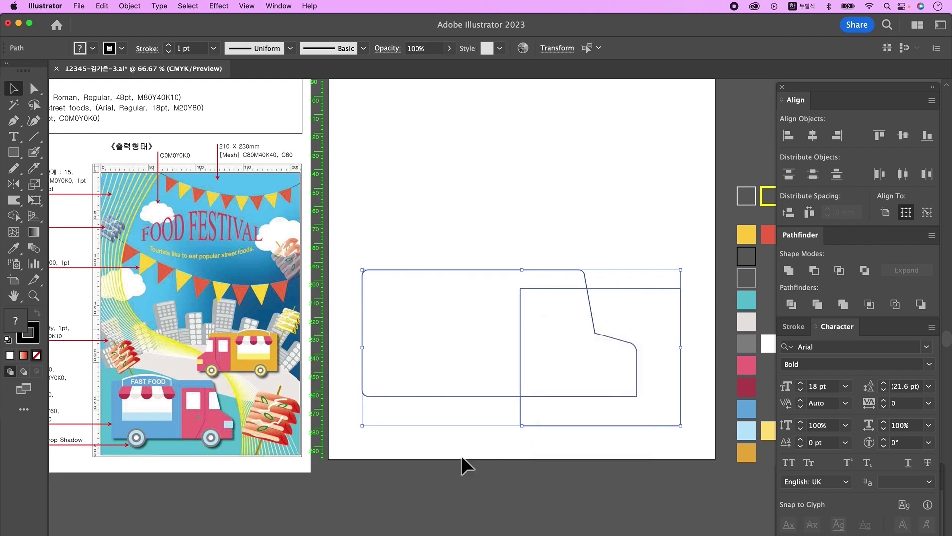
click(485, 449)
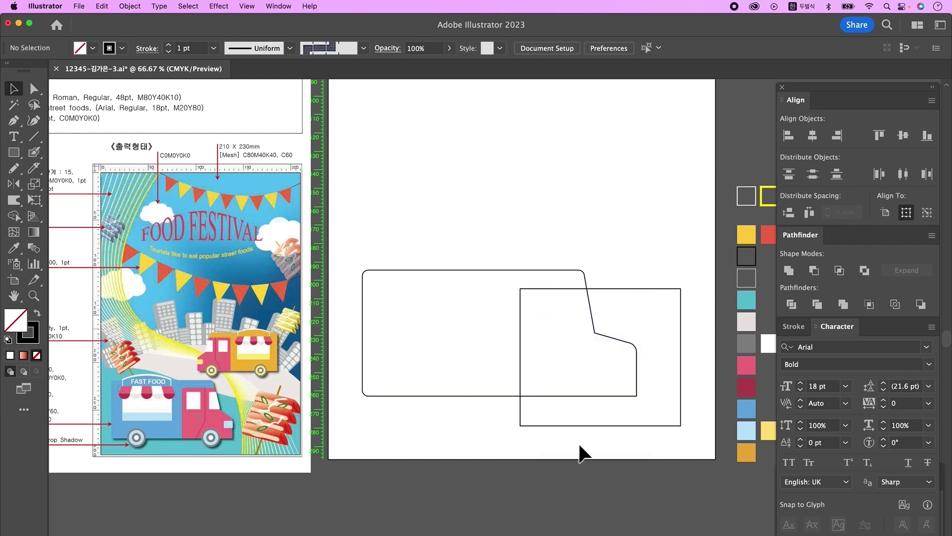
click(671, 407)
key(Delete)
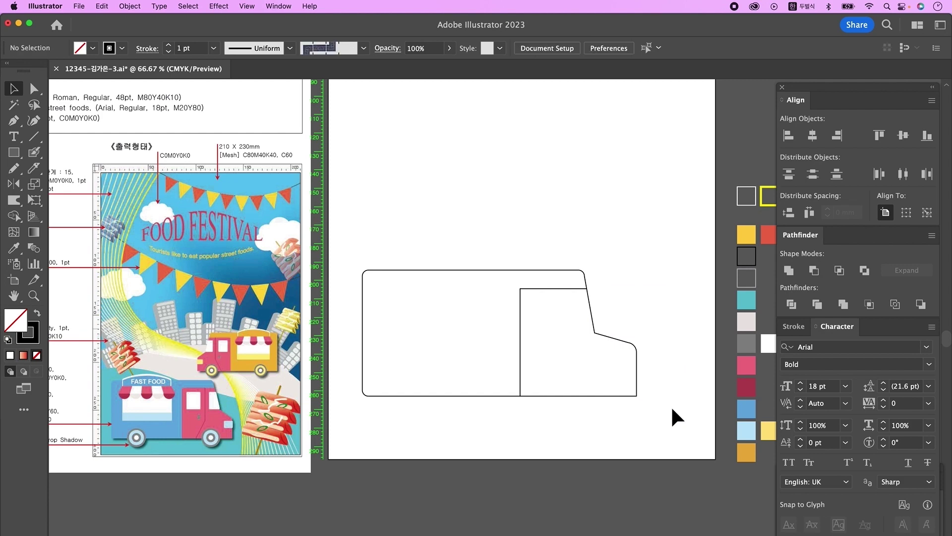
Step: Draw a small circle above the rear part of the truck body for the awning's scalloped edge
drag(558, 439, 562, 440)
drag(491, 405, 520, 411)
key(l)
click(15, 153)
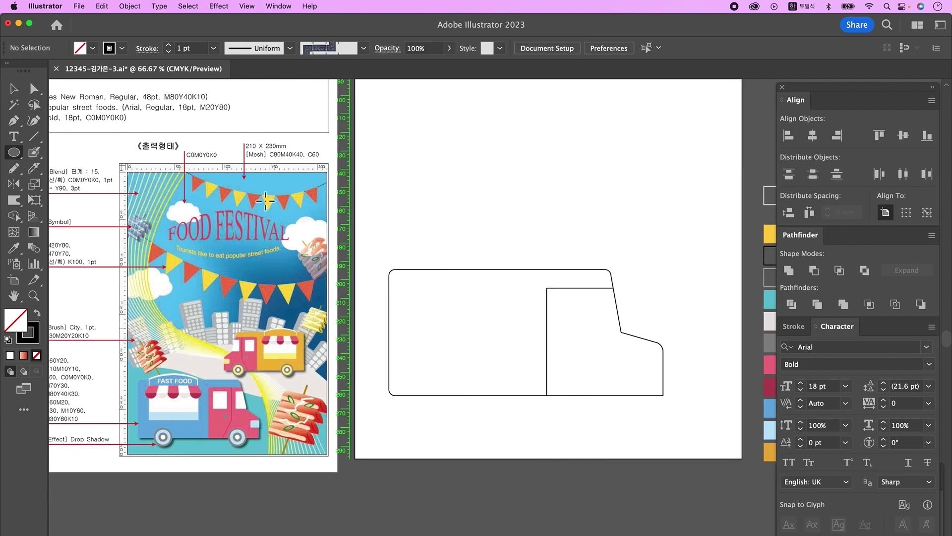
drag(420, 215, 454, 253)
Step: Delete the circle's top anchor point and join the open ends into a closed lower half circle
click(30, 92)
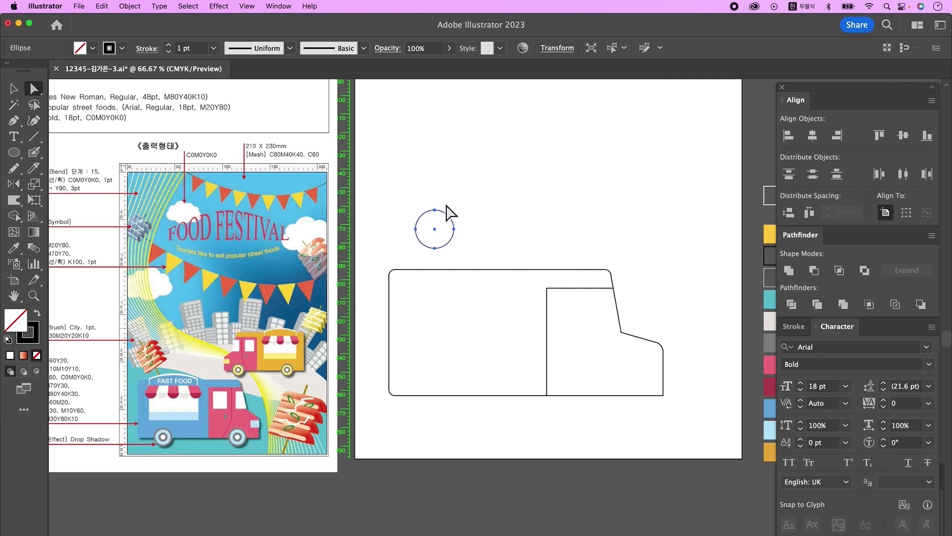
drag(404, 176, 448, 227)
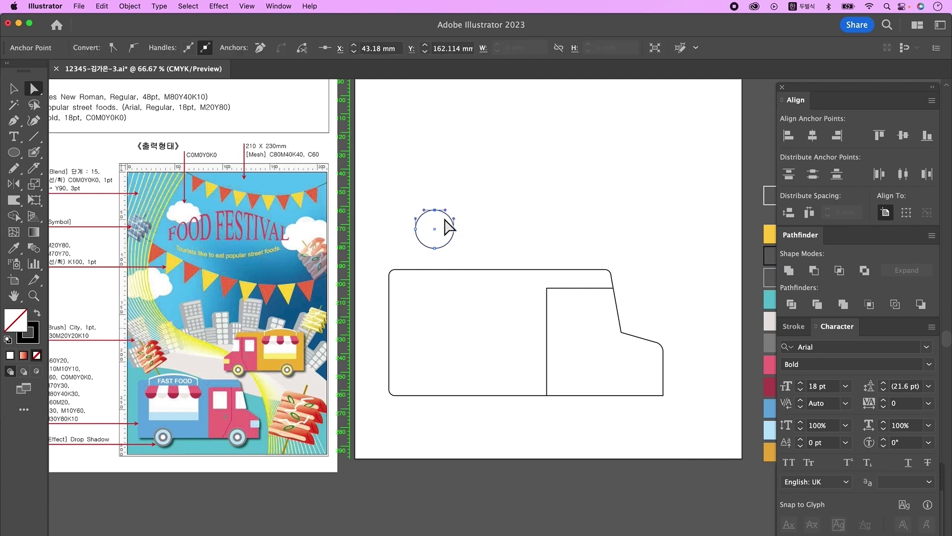
key(Delete)
right_click(432, 237)
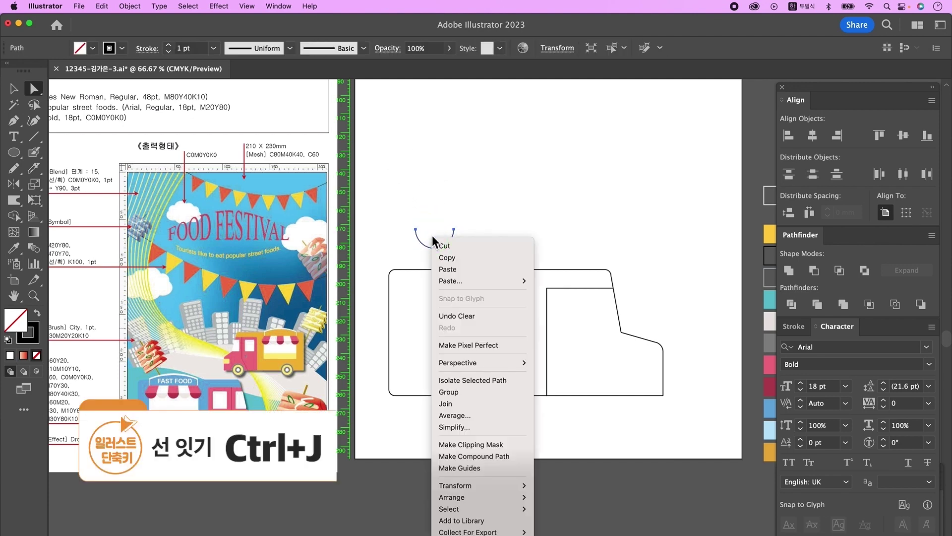
click(474, 404)
key(v)
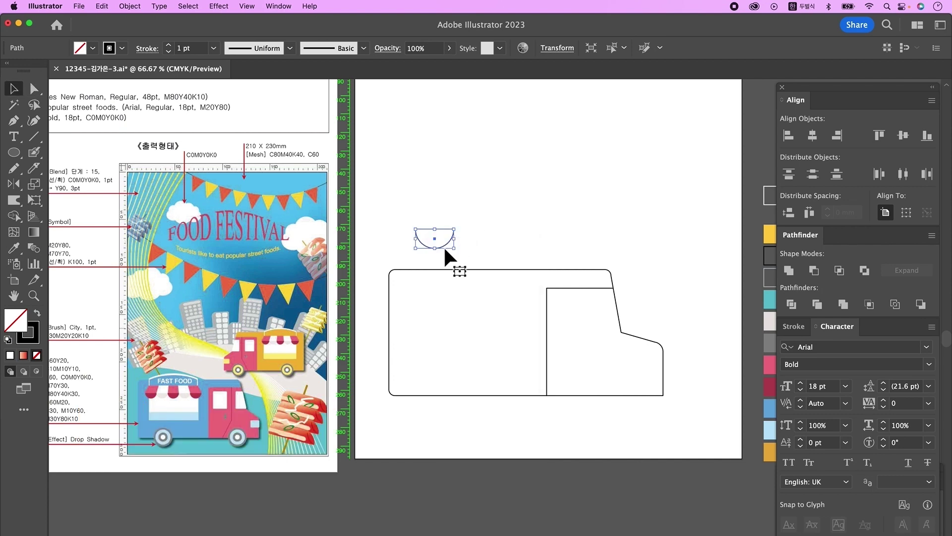
Step: Give the half circle the default white fill and black stroke and repeat it side by side into a row of five
key(d)
drag(440, 243, 479, 242)
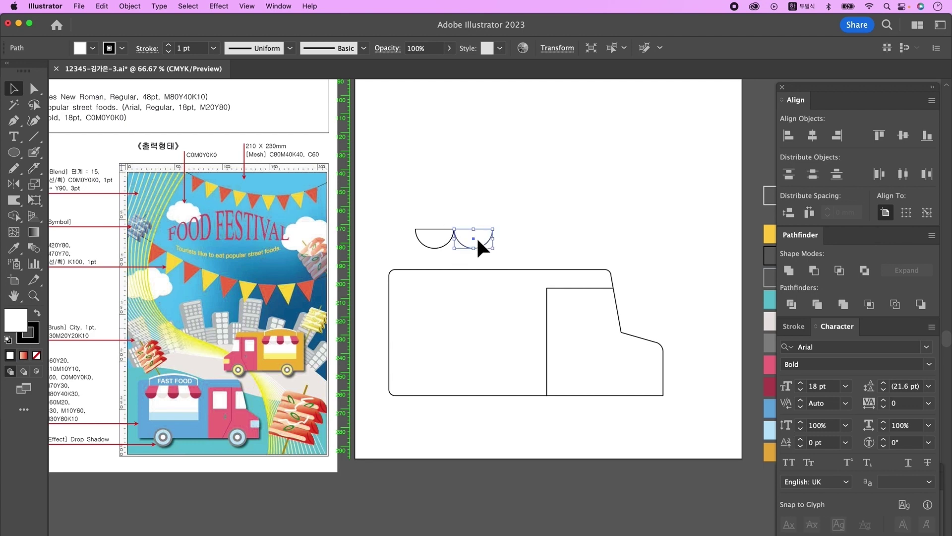
key(a)
key(super+d)
key(super+d)
key(super+d)
click(507, 418)
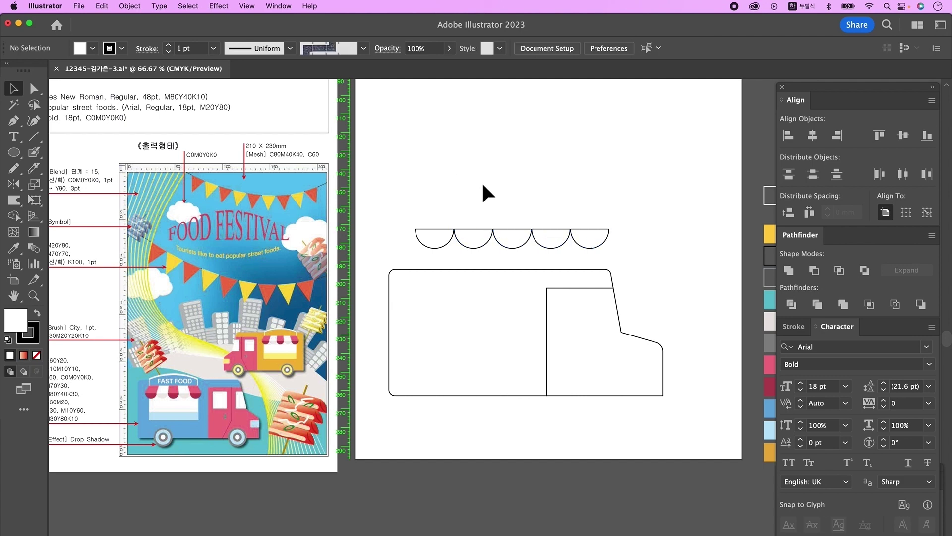
Step: Draw a rectangle directly above the scallops, matching the row's full width, as the awning's upper part
drag(16, 160, 75, 152)
mouse_move(412, 172)
mouse_down()
mouse_move(425, 213)
mouse_move(615, 224)
mouse_move(620, 232)
mouse_up()
key(v)
drag(445, 195, 448, 198)
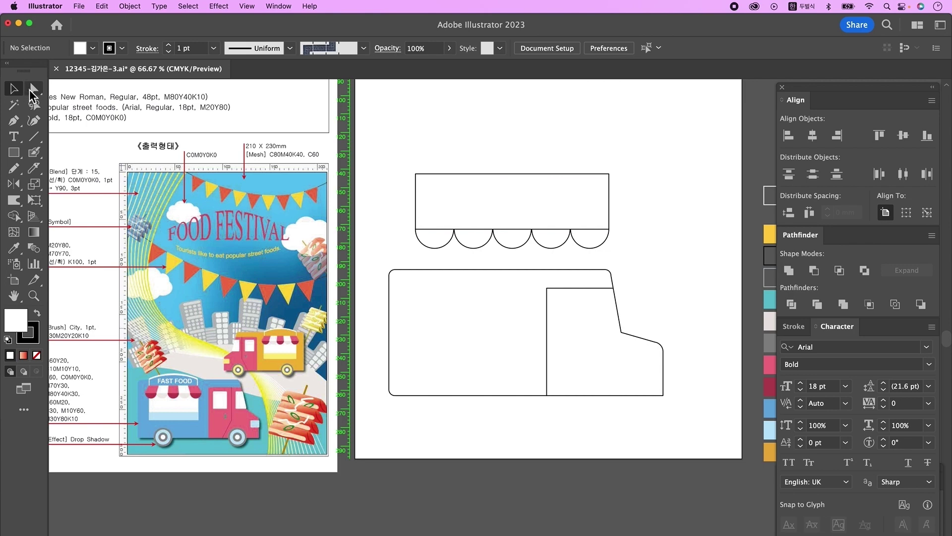
Step: Move the awning rectangle's two upper corners inward equally and lower its top edge to form a trapezoid
click(33, 90)
drag(403, 155, 505, 203)
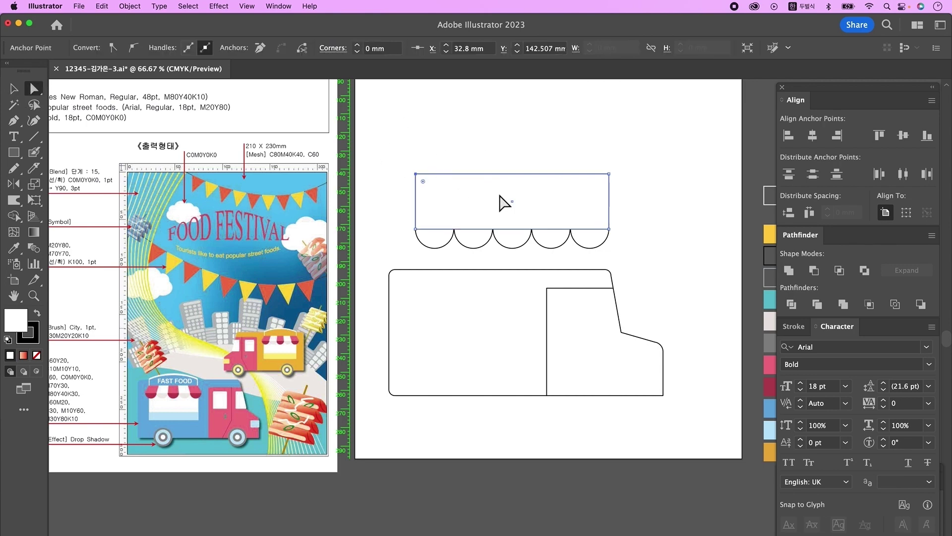
key(shift+Right)
key(shift+Right)
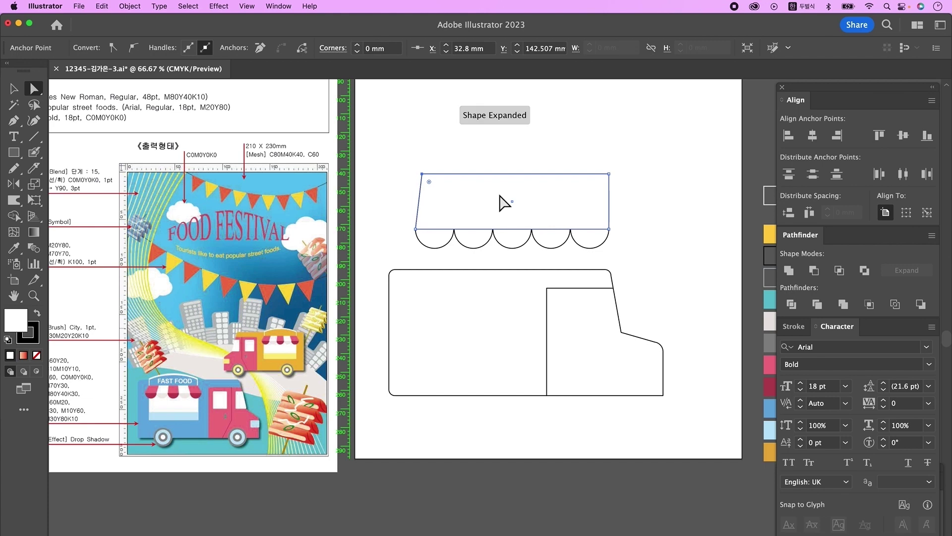
drag(650, 188, 585, 160)
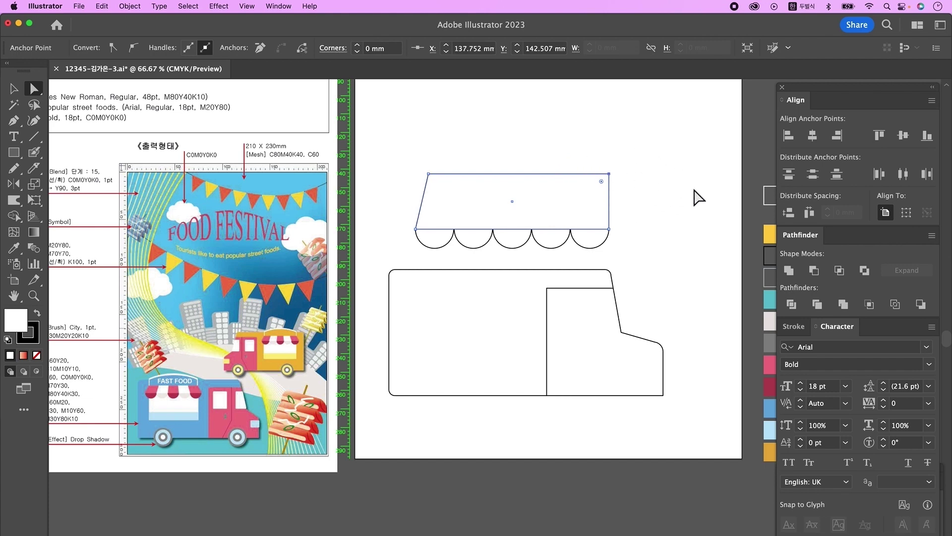
key(shift+Left)
key(shift+Left)
drag(406, 153, 598, 184)
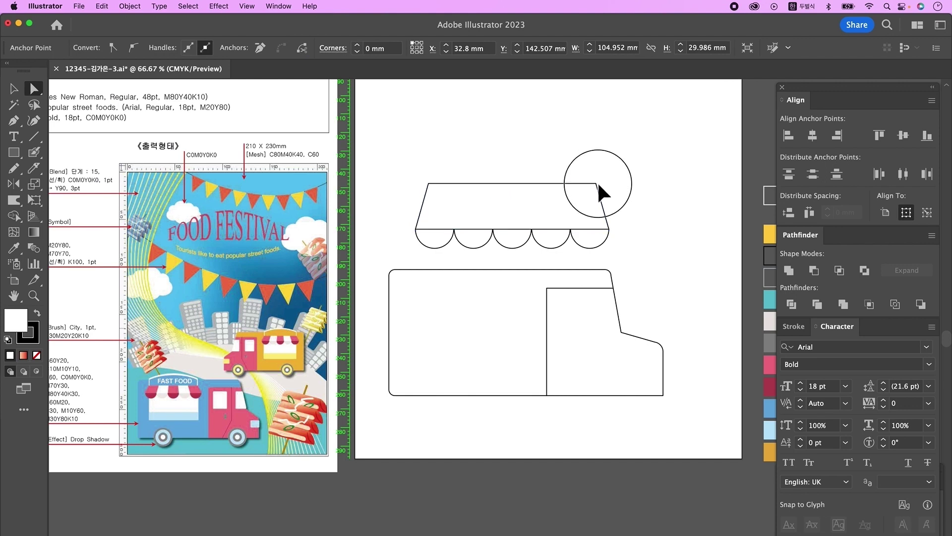
Step: Draw a slanted line across the awning at the first scallop joint and repeat it at the other three joints
click(40, 137)
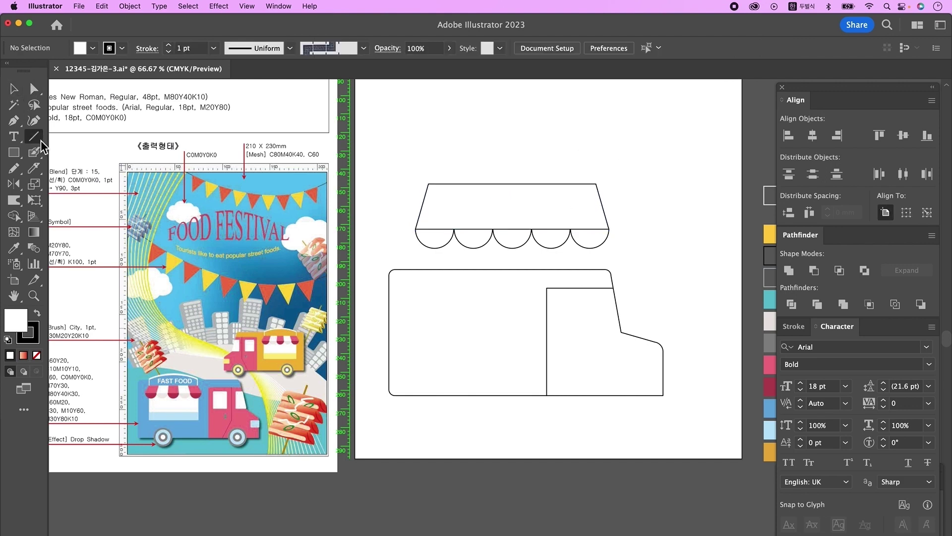
click(40, 141)
drag(464, 164, 450, 258)
key(v)
drag(459, 202, 497, 204)
key(super+d)
key(super+d)
Step: Adjust the end points of the copied dividing lines so they fan out symmetrically and cross the scallop joints
click(446, 144)
click(34, 89)
click(505, 164)
drag(581, 167, 564, 163)
drag(566, 263, 574, 263)
drag(542, 166, 530, 166)
drag(526, 262, 530, 261)
click(542, 157)
drag(530, 166, 532, 166)
drag(529, 261, 532, 261)
drag(503, 165, 495, 159)
drag(489, 260, 492, 261)
click(619, 158)
Step: Divide the awning trapezoid along the four lines and ungroup the resulting stripes
click(14, 88)
drag(405, 258, 633, 149)
click(632, 148)
drag(418, 137, 588, 176)
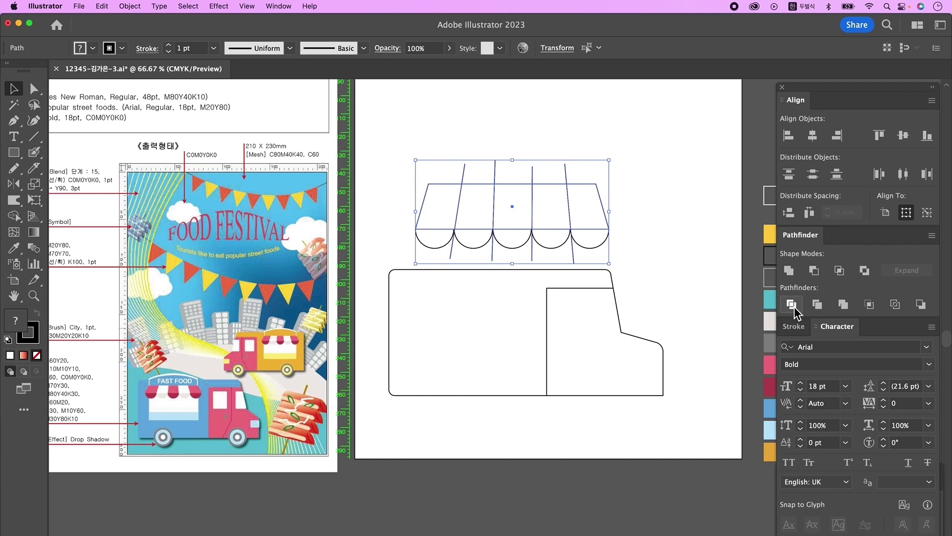
click(792, 305)
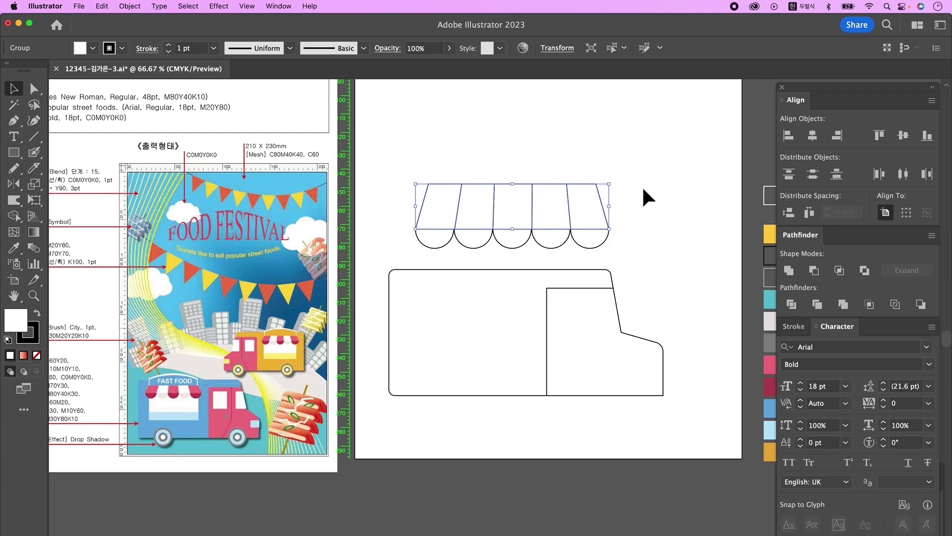
right_click(536, 205)
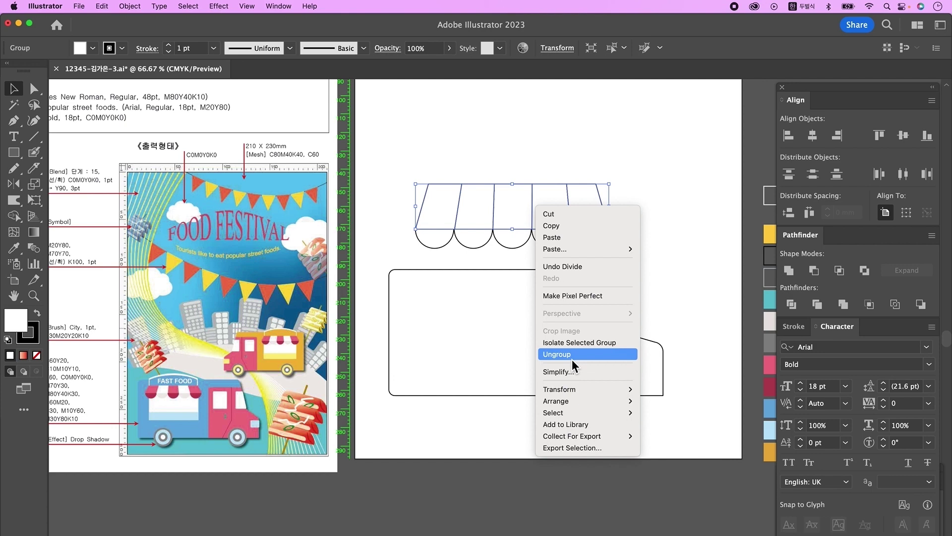
click(645, 238)
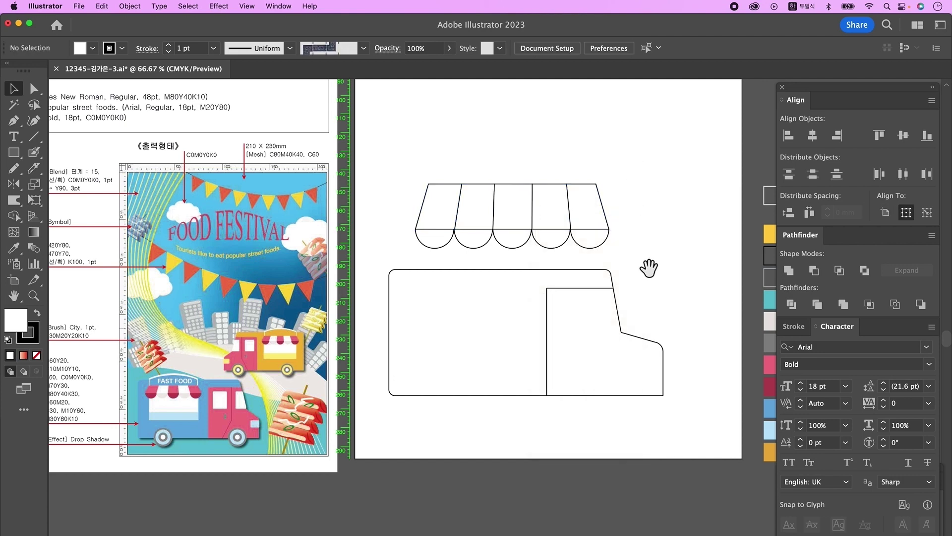
Step: Fill the truck's rear body with the blue swatch and the cab with the pink swatch, sampling each colour
drag(648, 267, 645, 253)
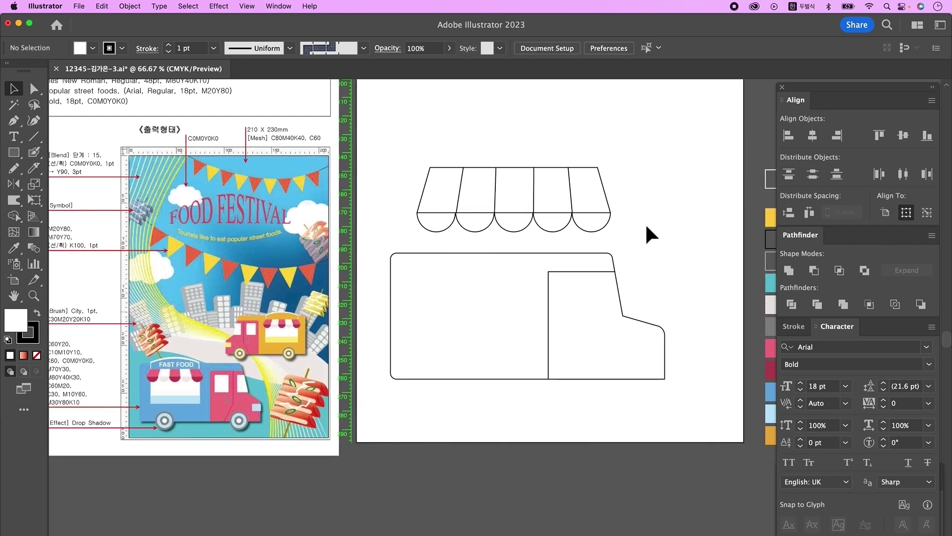
drag(650, 276, 629, 275)
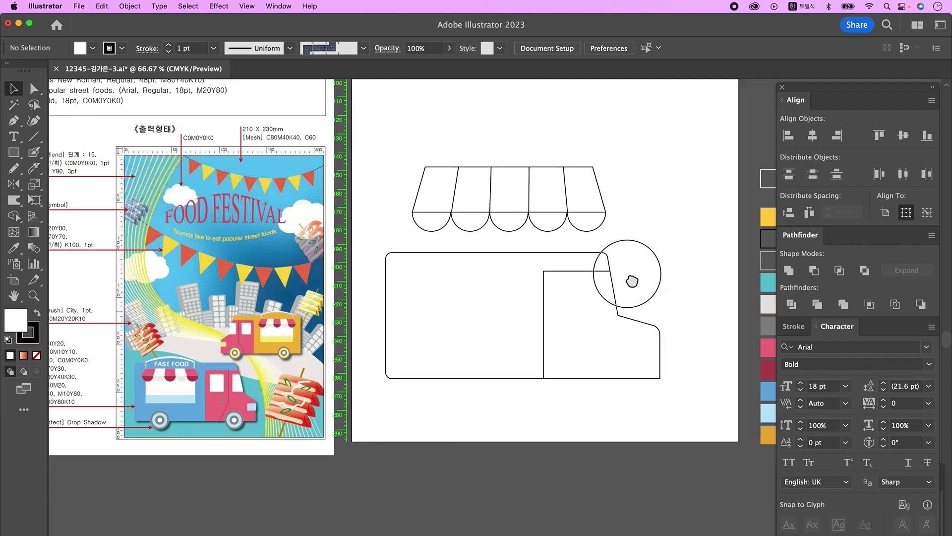
click(492, 347)
key(i)
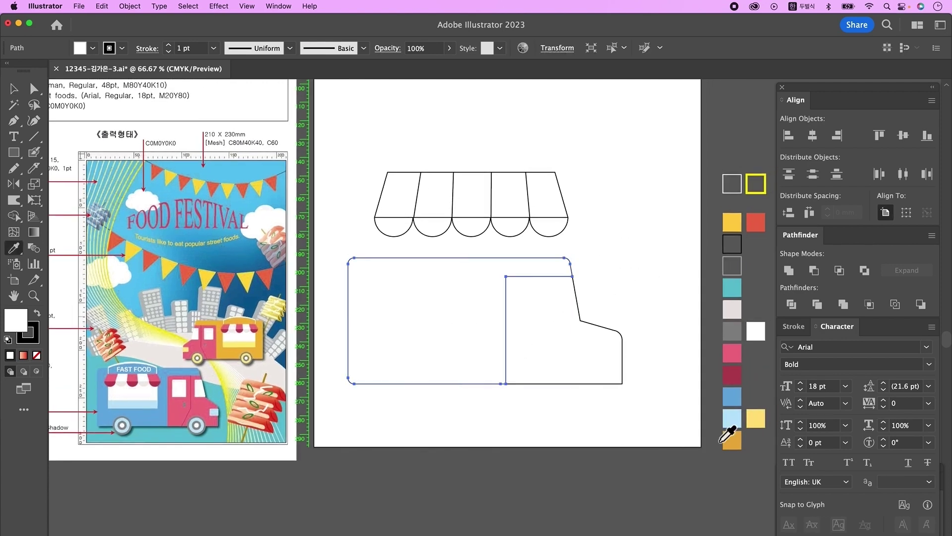
click(732, 397)
super+click(560, 337)
click(732, 353)
super+click(645, 238)
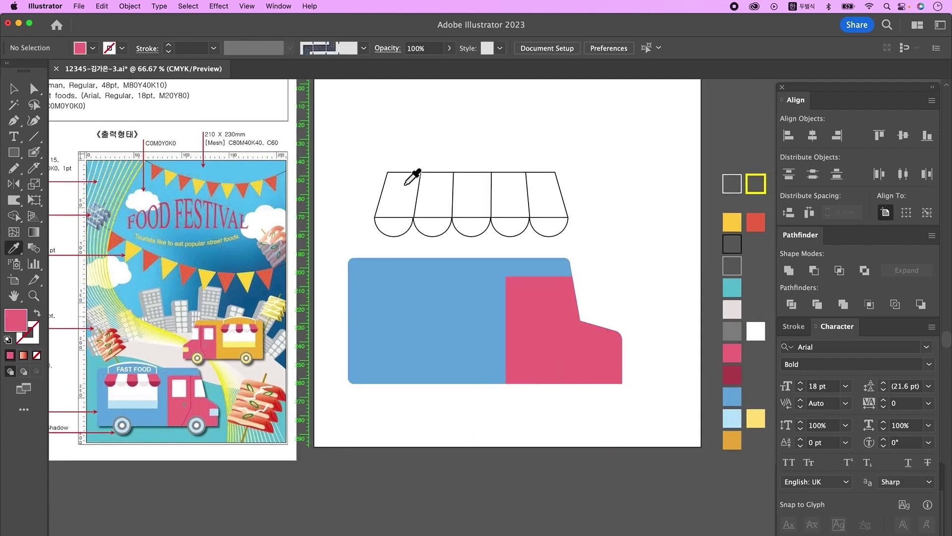
Step: Fill the awning's first, third and fifth stripes with the pink swatch and the second and fourth with white
key(a)
click(406, 191)
key(i)
click(732, 353)
key(a)
click(432, 200)
shift+click(521, 206)
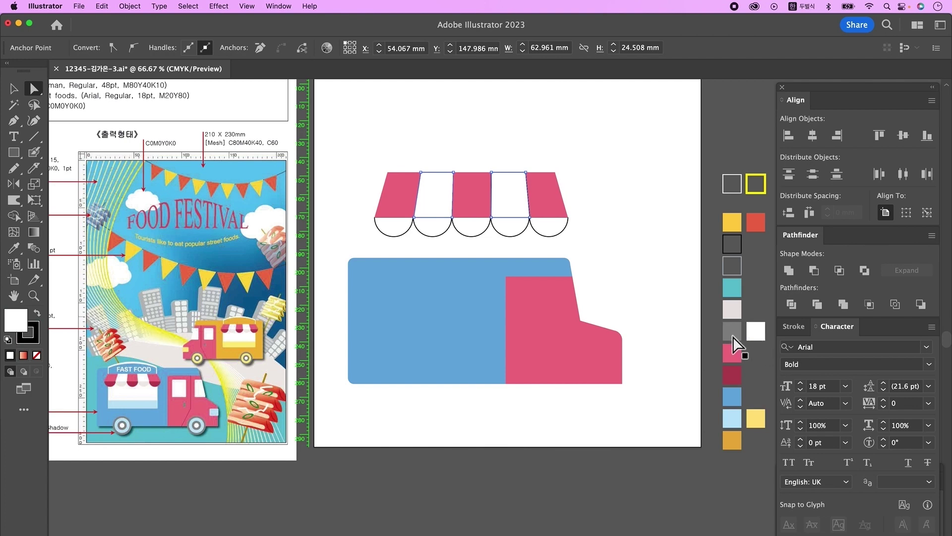
key(i)
click(758, 337)
Step: Fill the first, third and fifth scallops with the dark red swatch and the other two with the light grey swatch
key(a)
click(395, 228)
shift+click(471, 228)
shift+click(549, 228)
key(i)
click(732, 375)
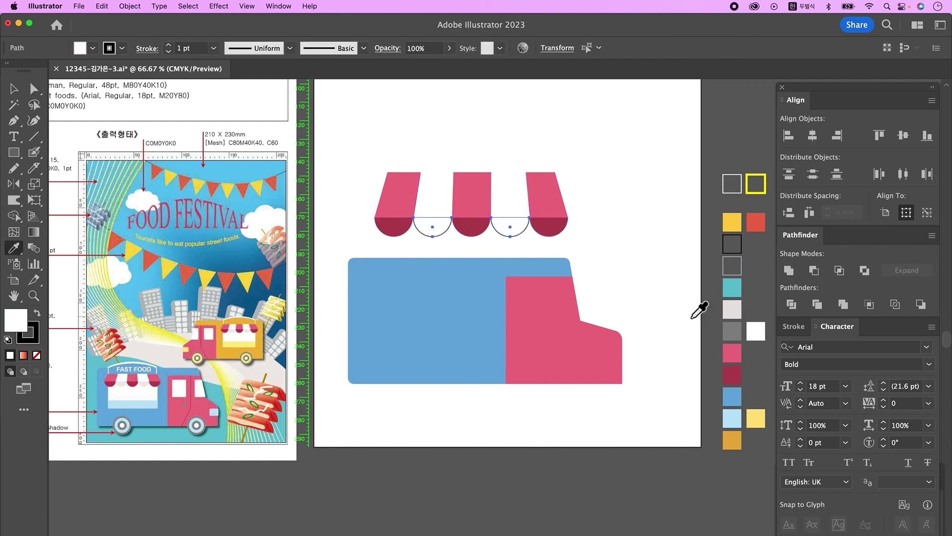
key(i)
click(732, 309)
Step: Group the awning stripes and scallops, scale them down and place them on the upper part of the blue body
click(14, 88)
drag(361, 144, 595, 231)
right_click(533, 211)
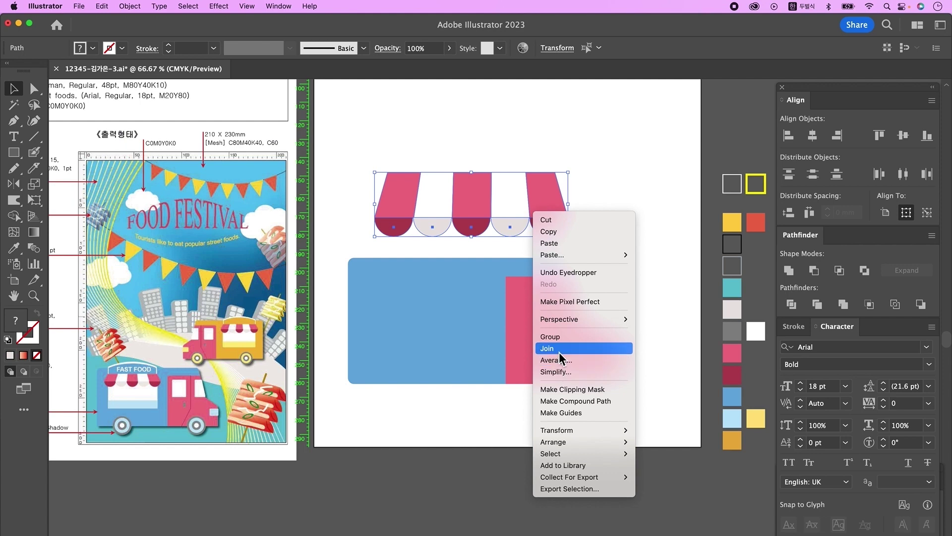
click(556, 337)
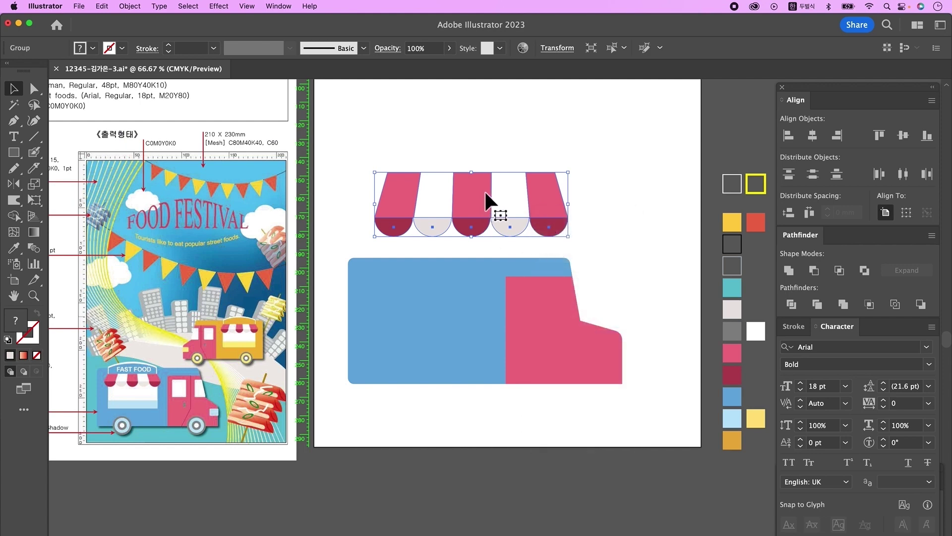
drag(471, 172, 482, 225)
key(a)
drag(347, 190, 488, 217)
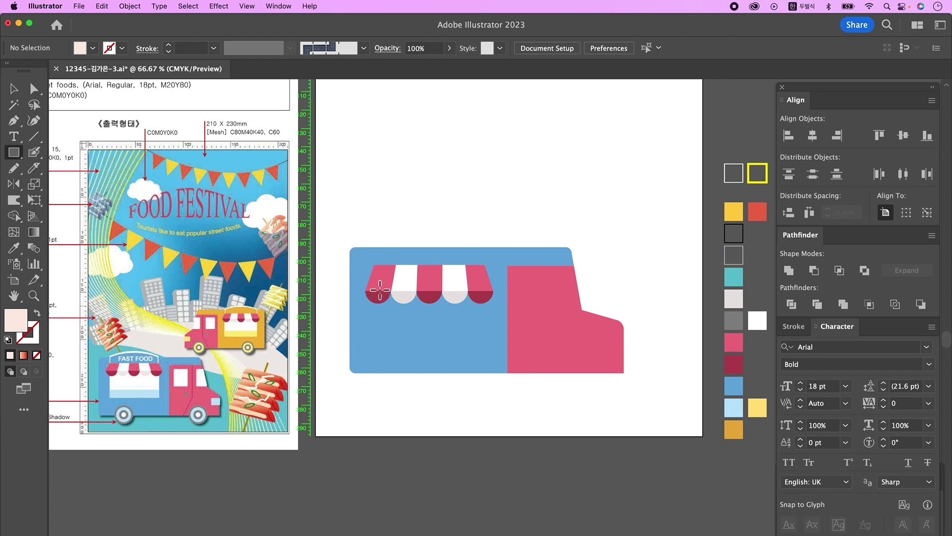
Step: Draw a white rectangle without a stroke beneath the awning on the blue body as the serving window
key(i)
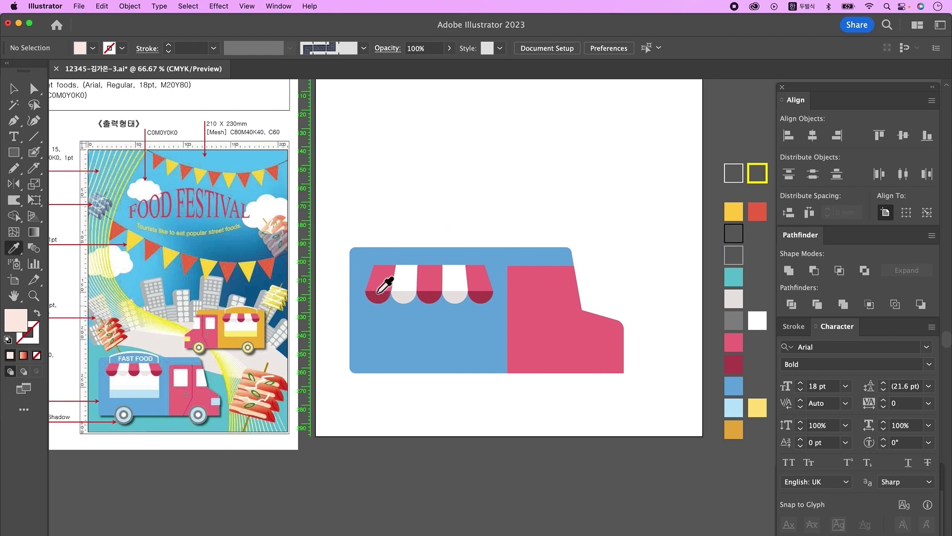
click(757, 320)
click(14, 89)
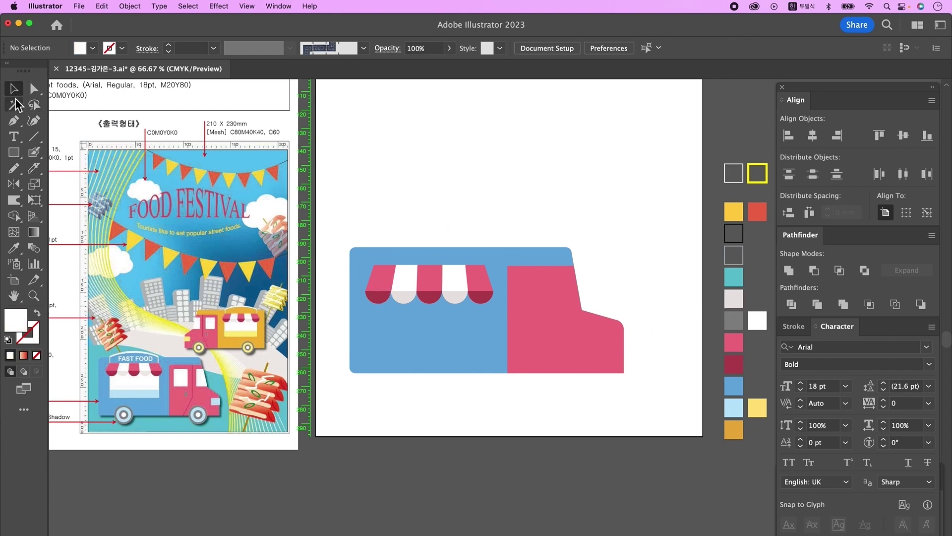
click(13, 153)
drag(375, 285, 486, 350)
key(v)
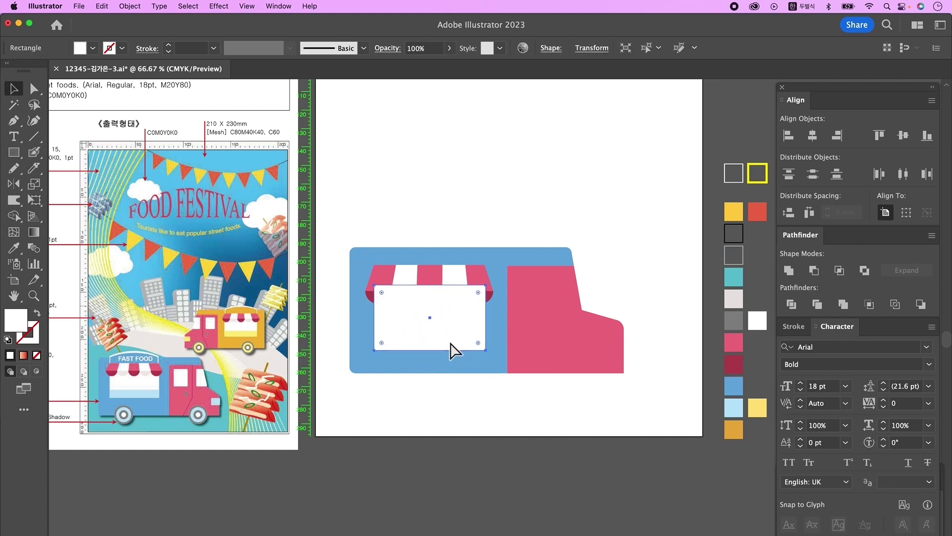
Step: Reduce the front copy of the serving window to a strip along its lower edge and fill it with the light blue swatch
click(449, 341)
drag(430, 286, 430, 325)
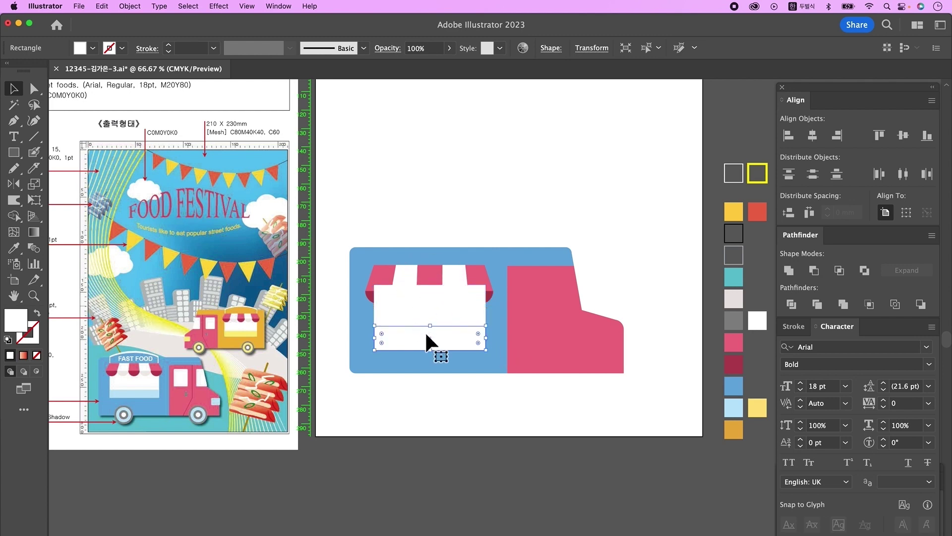
key(i)
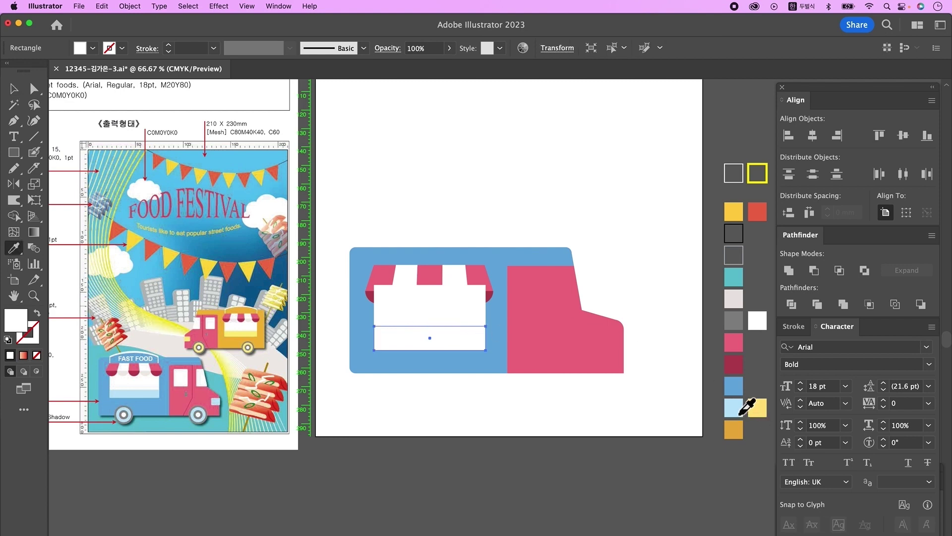
click(741, 414)
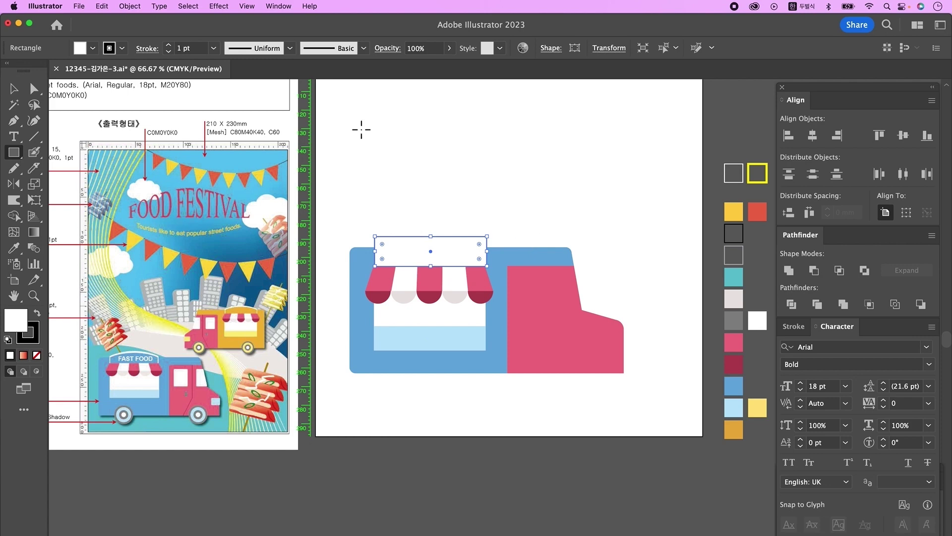
Step: Align the sign rectangle above the awning and warp it with the Arc Upper style at a 23% horizontal bend
click(15, 88)
mouse_move(423, 244)
mouse_down()
mouse_move(421, 231)
mouse_move(421, 242)
mouse_up()
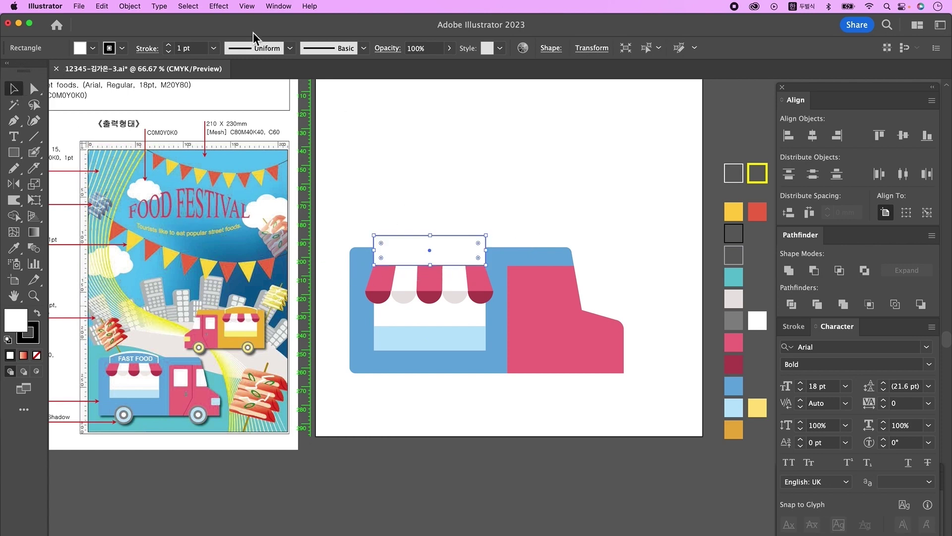
click(130, 6)
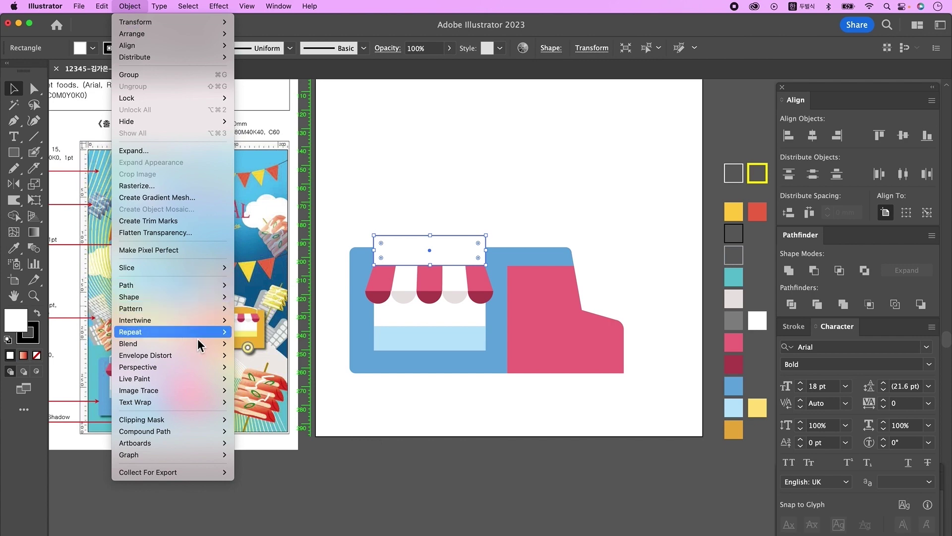
mouse_move(211, 355)
click(269, 356)
drag(406, 177, 675, 105)
click(649, 143)
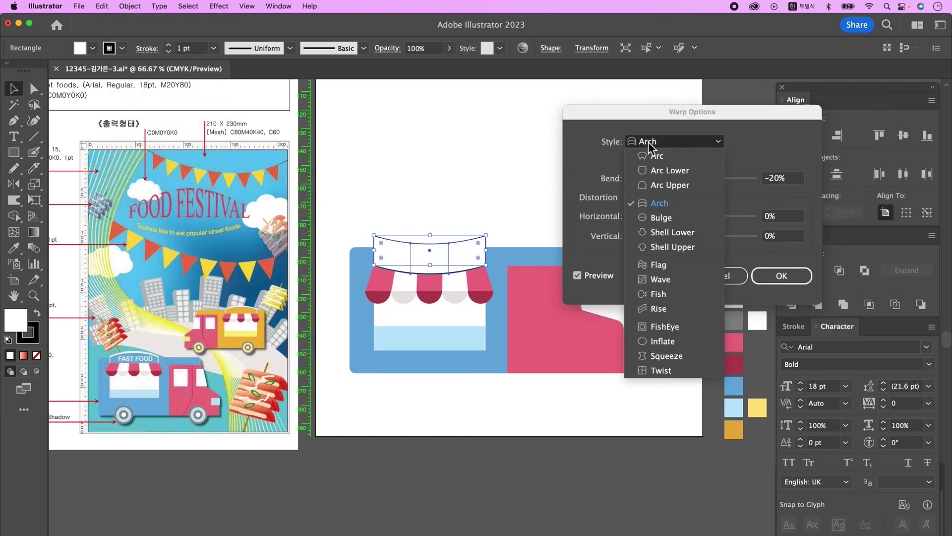
click(670, 186)
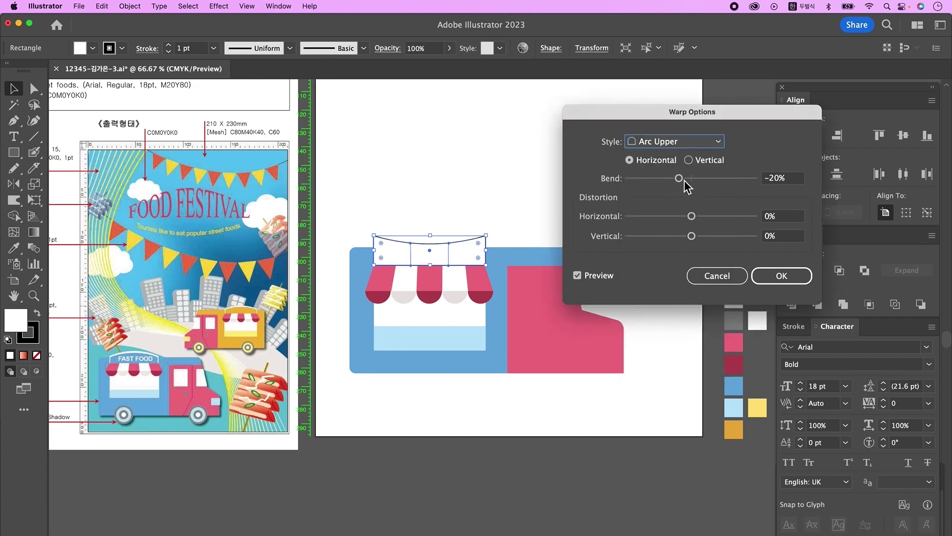
drag(684, 180, 707, 180)
click(799, 274)
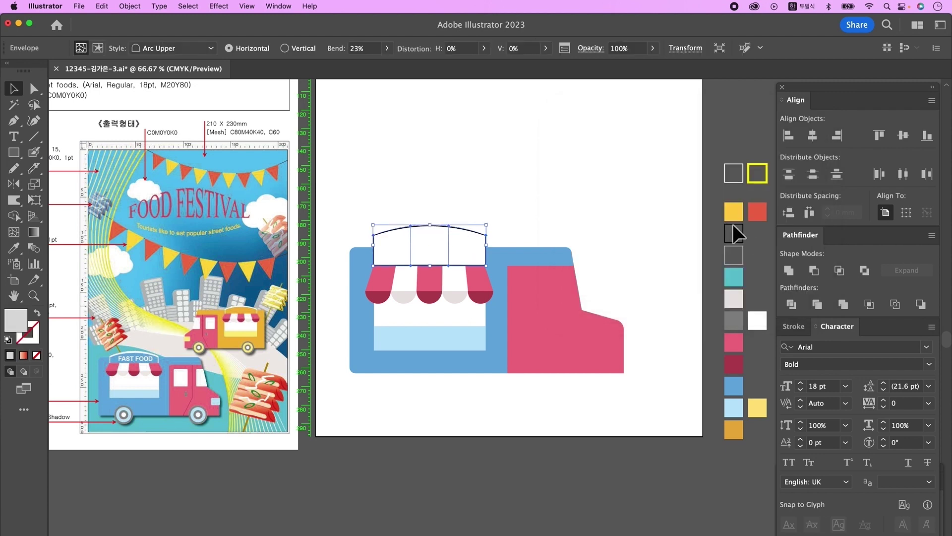
Step: Expand the warped sign rectangle into editable paths
click(129, 7)
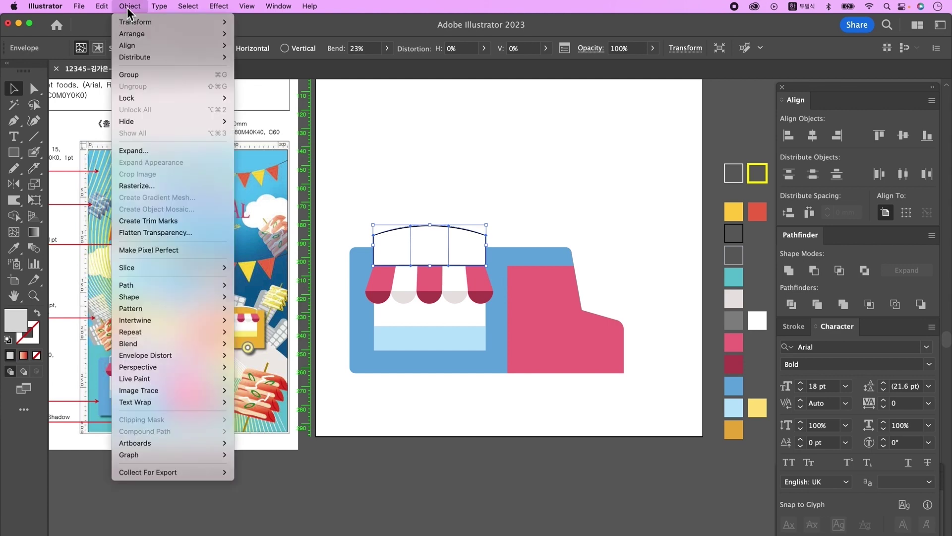
click(154, 152)
click(467, 386)
click(372, 229)
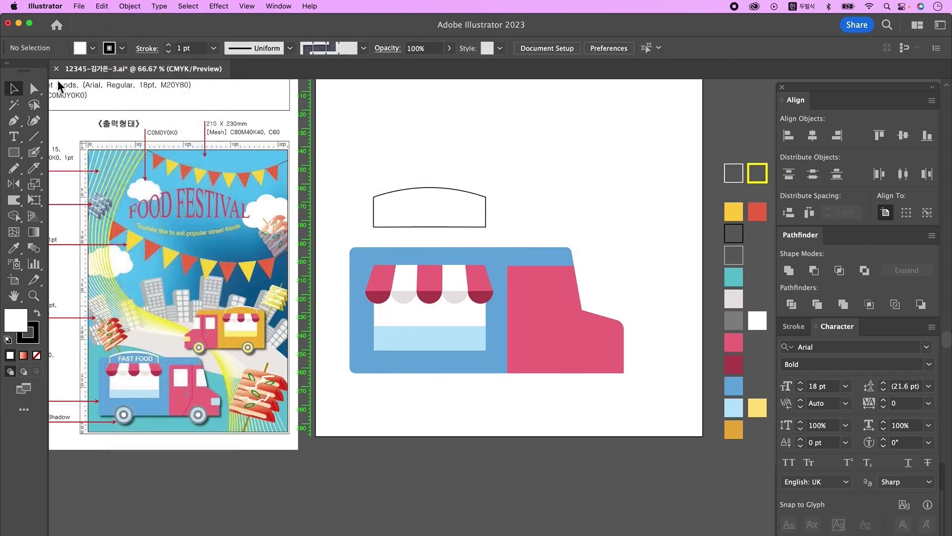
Step: Reduce the arched sign's height from its lower edge and seat it directly above the awning
click(34, 88)
drag(353, 222, 530, 244)
click(449, 208)
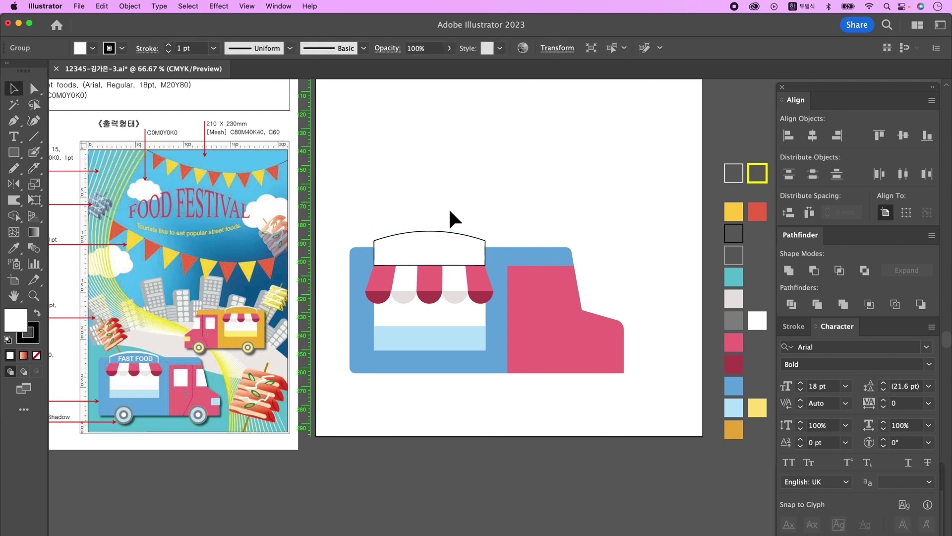
Step: Offset the arched sign's path inward by -1.5 mm with round joins
click(445, 237)
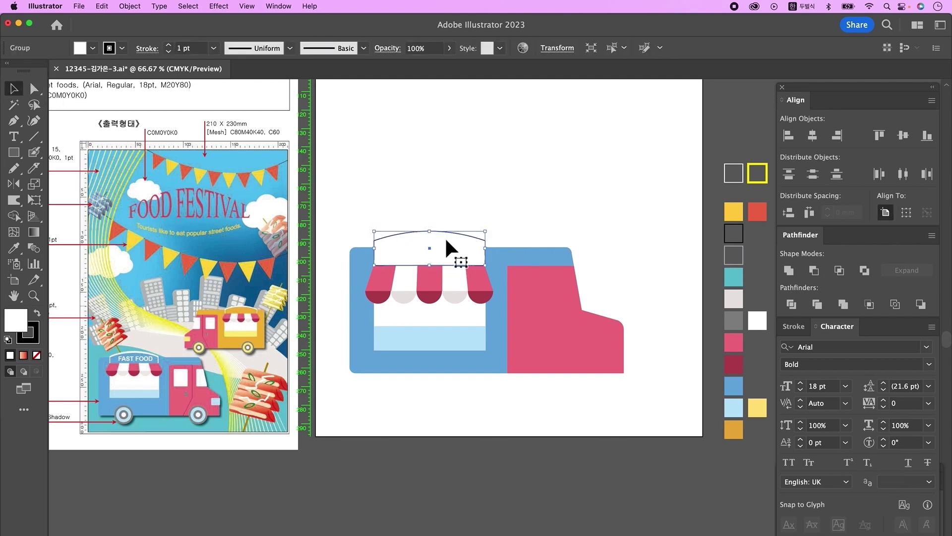
click(144, 6)
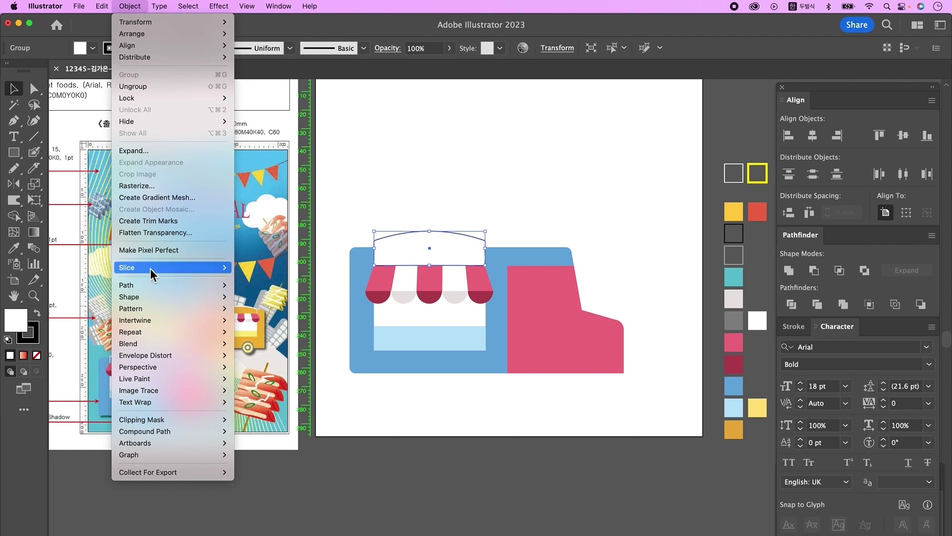
mouse_move(167, 286)
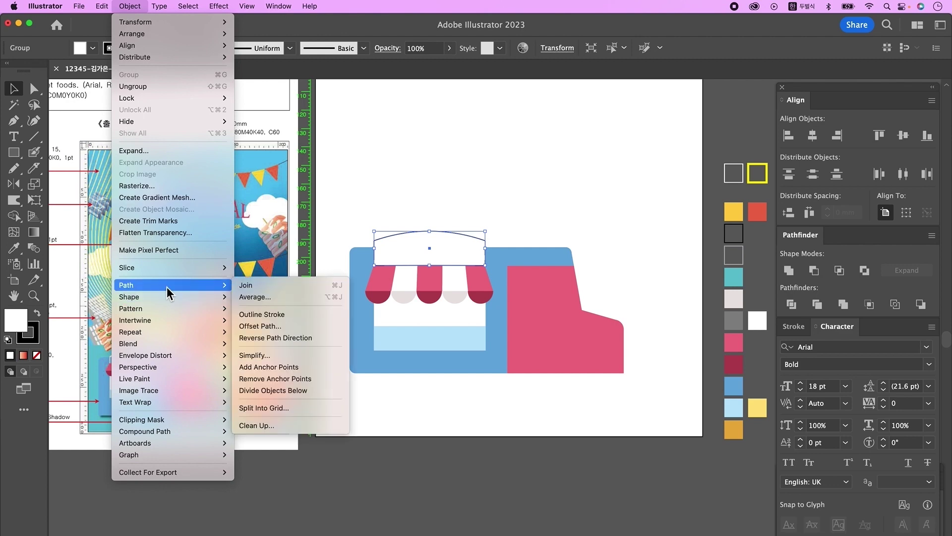
click(278, 325)
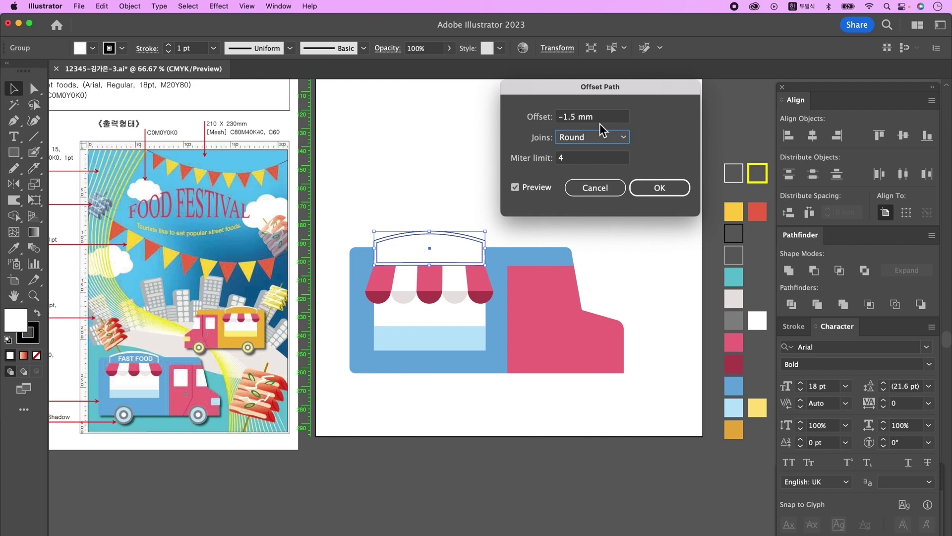
click(663, 193)
Step: Style the sign as a body-blue inset on a white panel without outline, with the inset lowered to the awning
key(i)
click(503, 251)
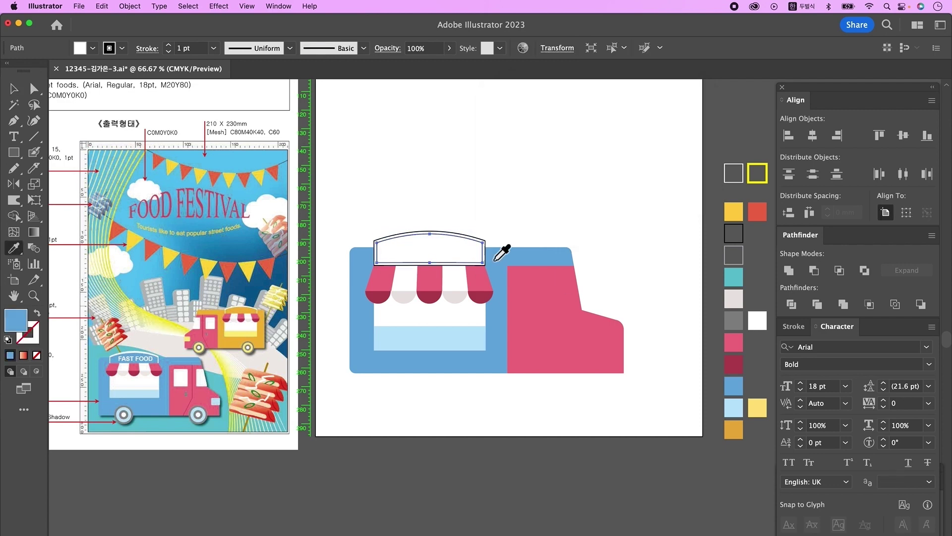
key(v)
drag(431, 242, 431, 246)
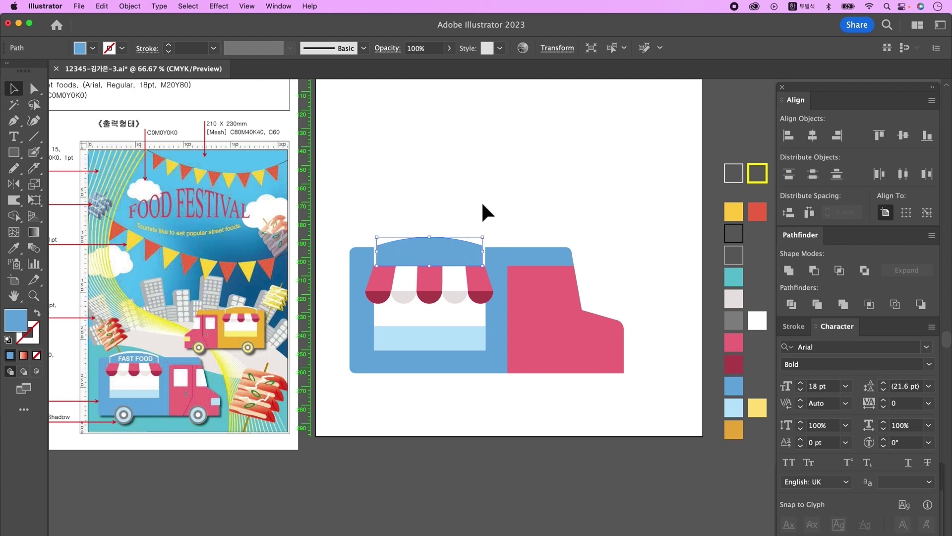
click(452, 227)
click(451, 231)
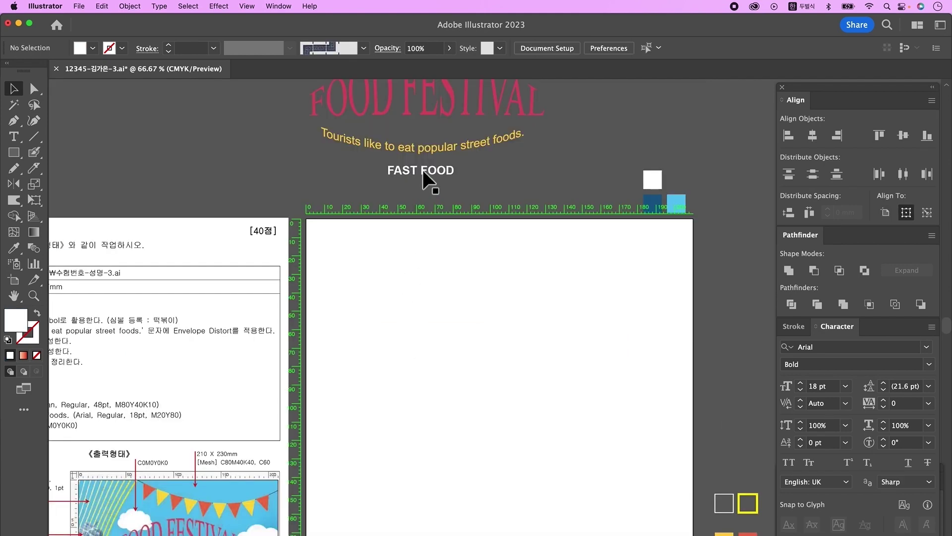
Step: Place the white FAST FOOD text on the arched sign and scale the truck artwork down slightly around it
click(438, 477)
mouse_move(516, 502)
mouse_down()
mouse_move(451, 194)
mouse_move(425, 169)
mouse_move(404, 263)
mouse_move(448, 243)
mouse_up()
click(367, 171)
drag(367, 172, 666, 390)
drag(639, 295, 614, 296)
Step: Draw a white circle about 35.5 mm across above the truck and thicken its black outline to 7 pt
drag(474, 314, 480, 310)
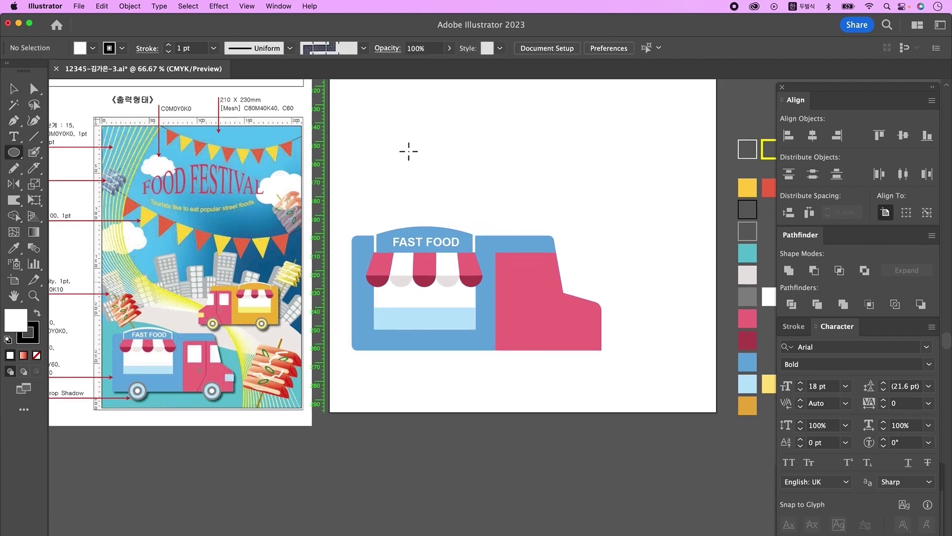
drag(406, 147, 468, 207)
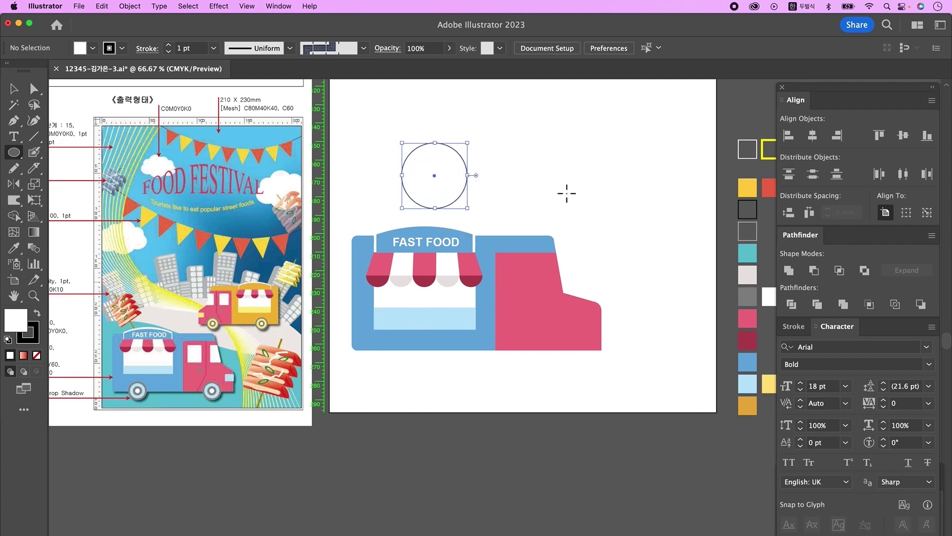
click(171, 45)
click(171, 45)
click(172, 45)
click(172, 45)
click(171, 46)
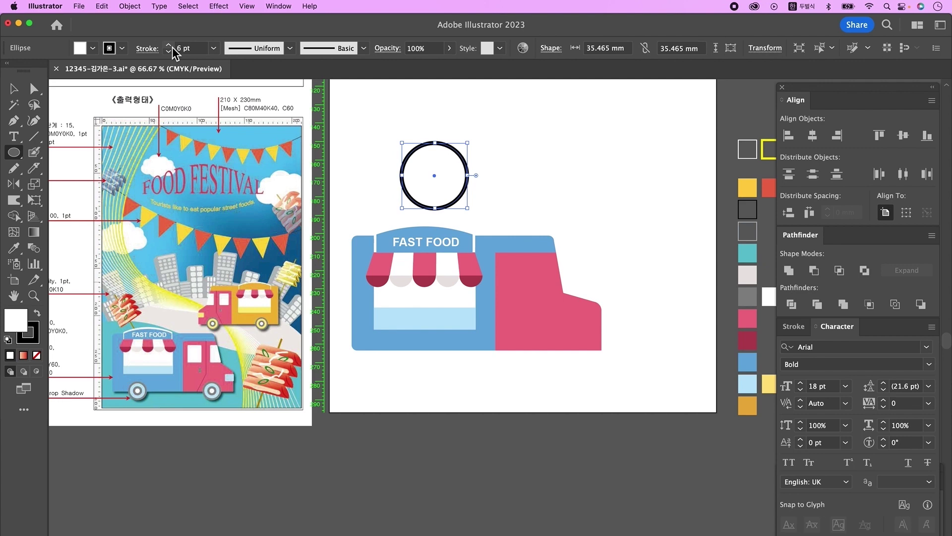
click(171, 45)
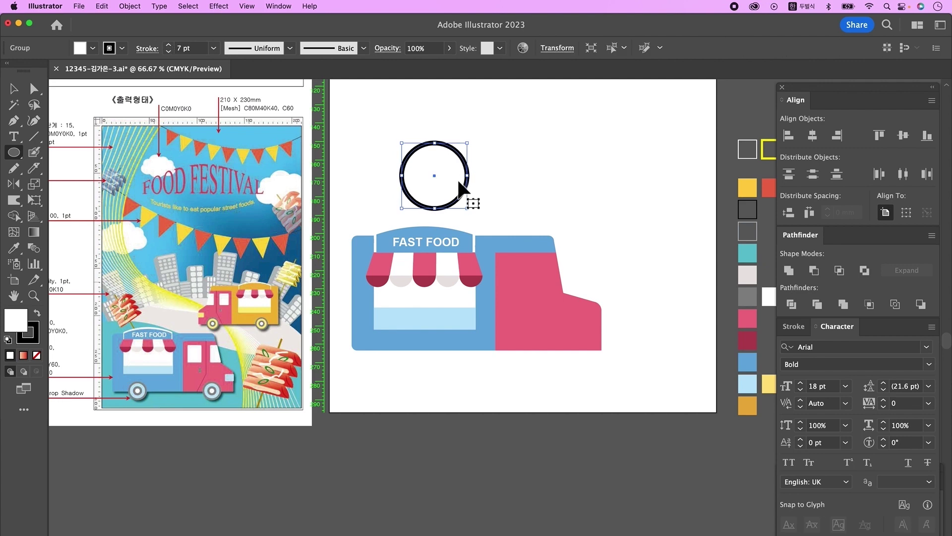
Step: Add a smaller concentric hub circle with 8 pt outlines on both, and expand their fills and strokes into paths
drag(474, 180, 452, 179)
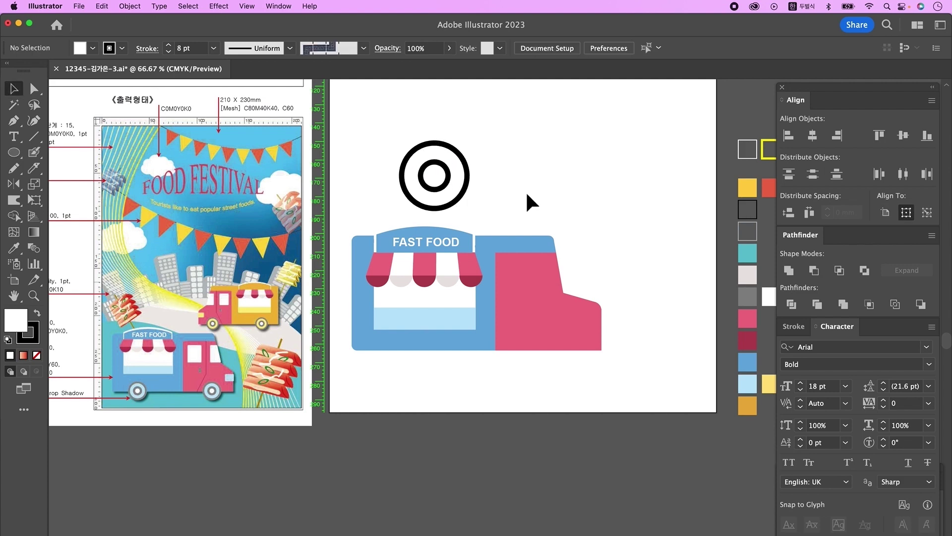
drag(375, 121, 498, 169)
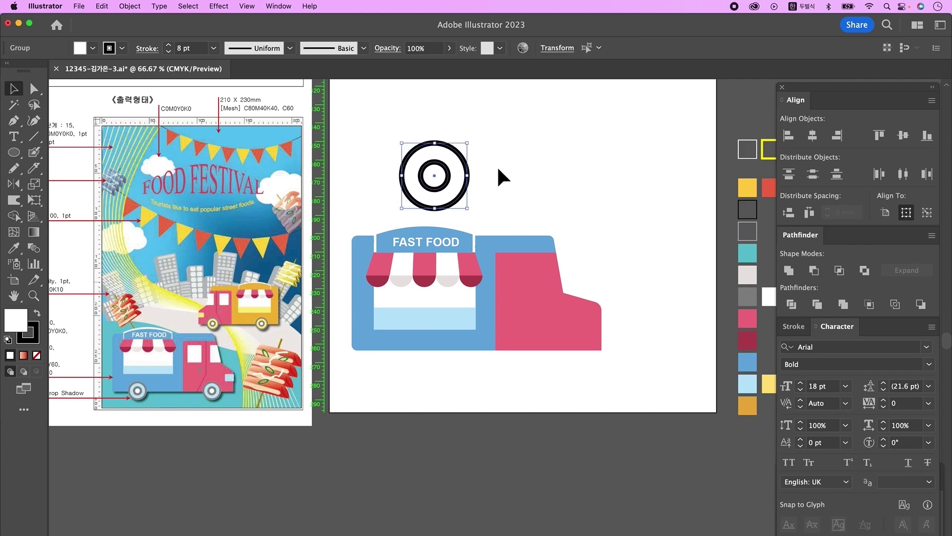
click(130, 6)
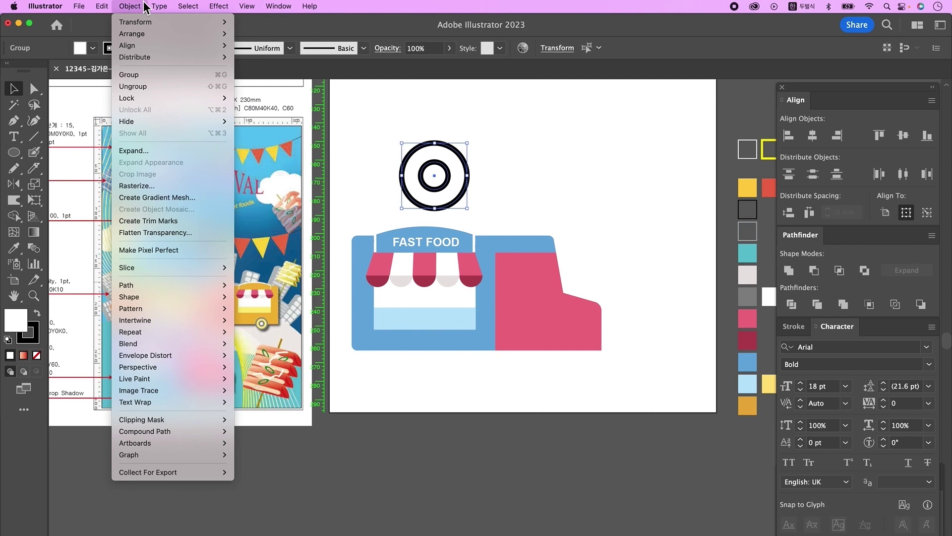
click(147, 152)
click(515, 387)
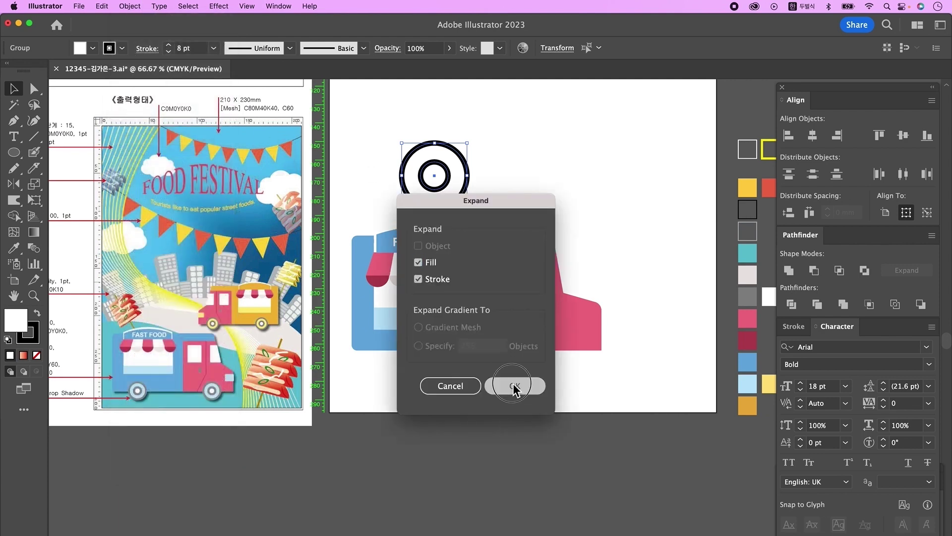
Step: Colour the wheel with the grey swatch for both rings, light blue for the disc and white for the hub
click(481, 183)
click(467, 188)
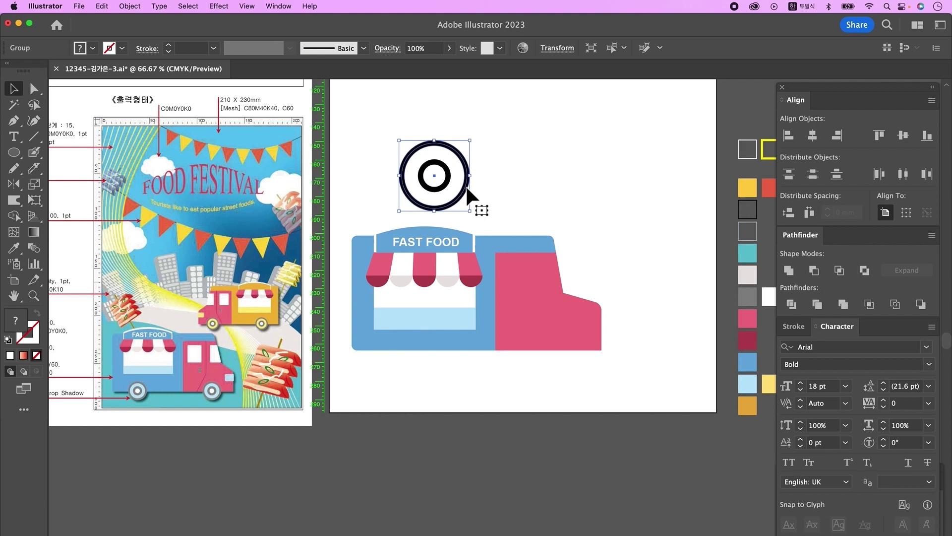
key(a)
click(466, 194)
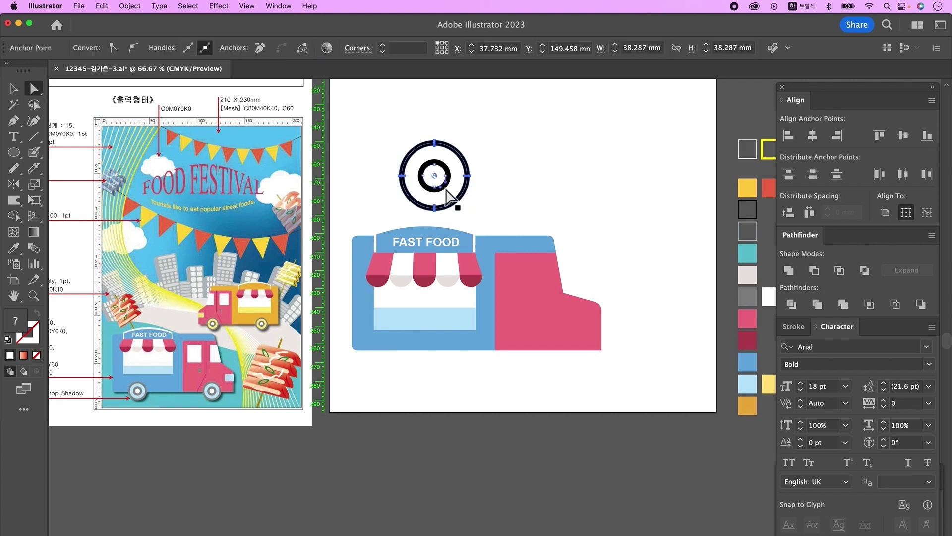
key(i)
click(748, 296)
super+click(454, 188)
click(748, 382)
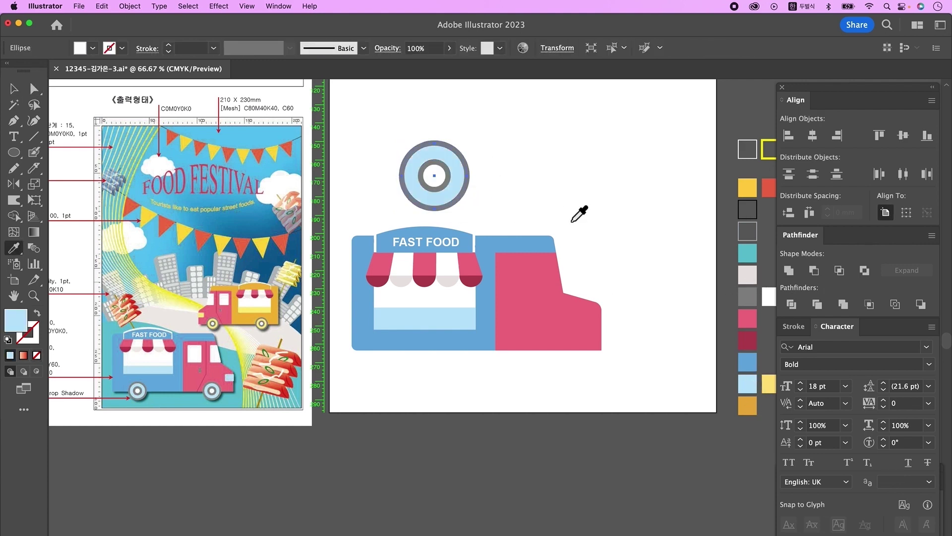
super+click(440, 174)
click(770, 296)
Step: Scale the wheel down and place one copy under the truck's rear and one under the cab
key(v)
drag(382, 115, 506, 197)
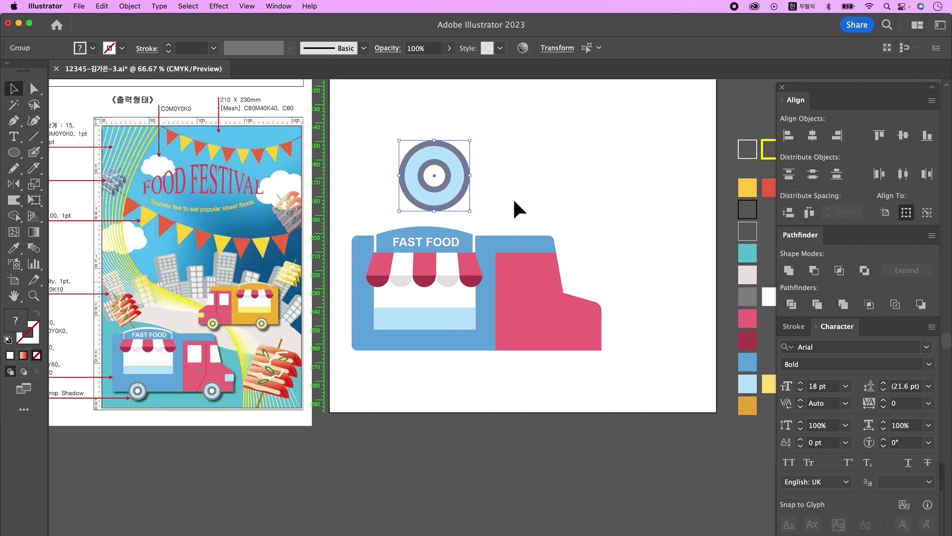
drag(449, 187, 565, 367)
shift+click(386, 363)
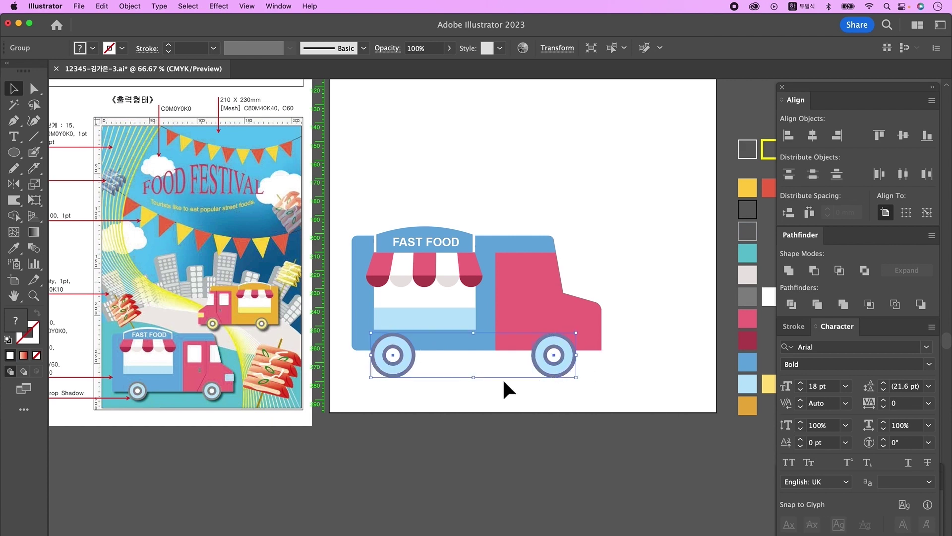
click(524, 404)
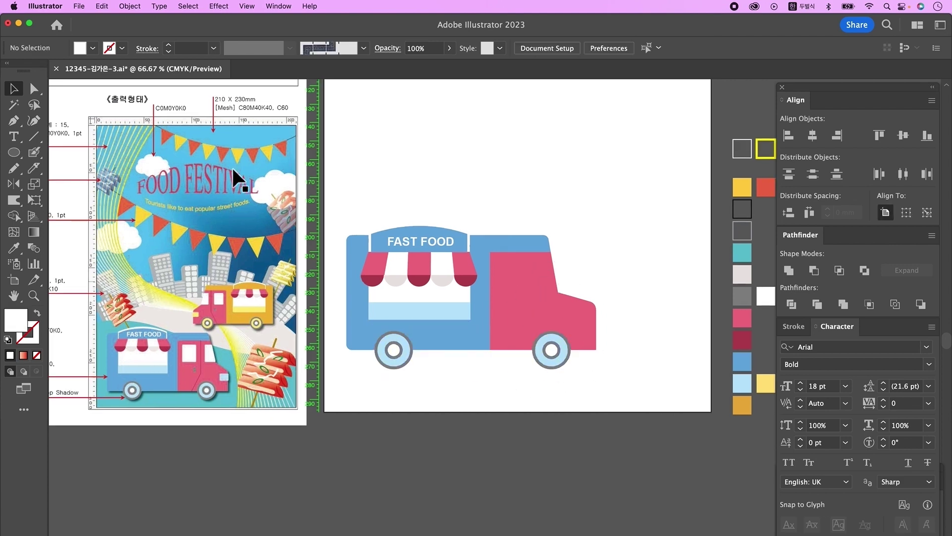
Step: Draw a white rectangular window in the upper part of the red cab and copy it toward the windshield
key(m)
drag(501, 269, 532, 305)
key(v)
mouse_move(521, 284)
mouse_down()
mouse_move(517, 275)
mouse_move(560, 275)
mouse_move(556, 260)
mouse_up()
Step: Reshape the copied front window by moving its anchor points so its outer edge follows the slanted windshield
key(a)
click(570, 294)
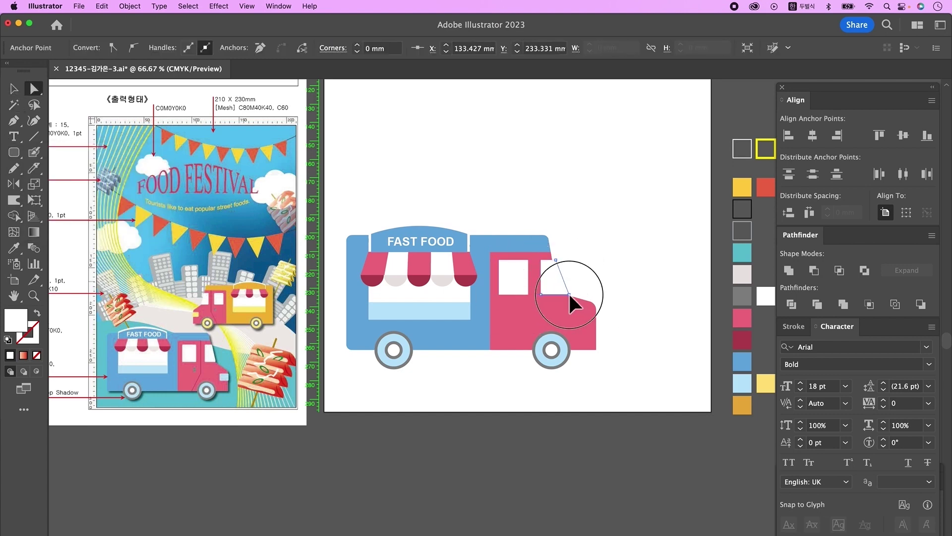
click(612, 279)
drag(612, 279, 613, 276)
click(559, 277)
click(557, 257)
click(612, 284)
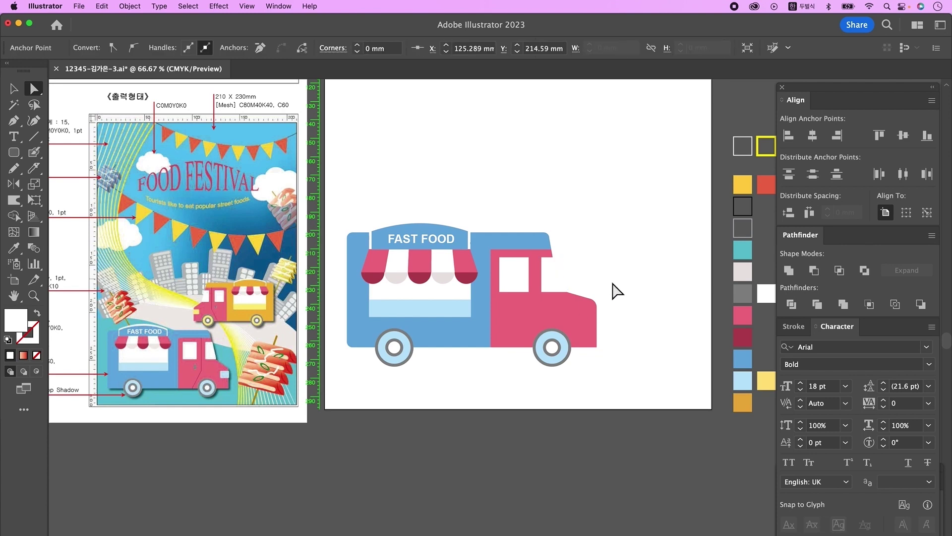
Step: Draw a small white rounded rectangle as the headlight at the front edge of the truck's nose
click(617, 292)
key(m)
mouse_move(582, 311)
mouse_down()
mouse_move(604, 328)
mouse_move(586, 299)
mouse_up()
scroll(600, 324, up, 4)
key(v)
scroll(645, 347, down, 2)
drag(599, 345, 600, 340)
scroll(605, 340, down, 2)
Step: Draw a small upright rounded door handle below the cab window, filling it grey and the headlight light blue
drag(501, 393, 519, 376)
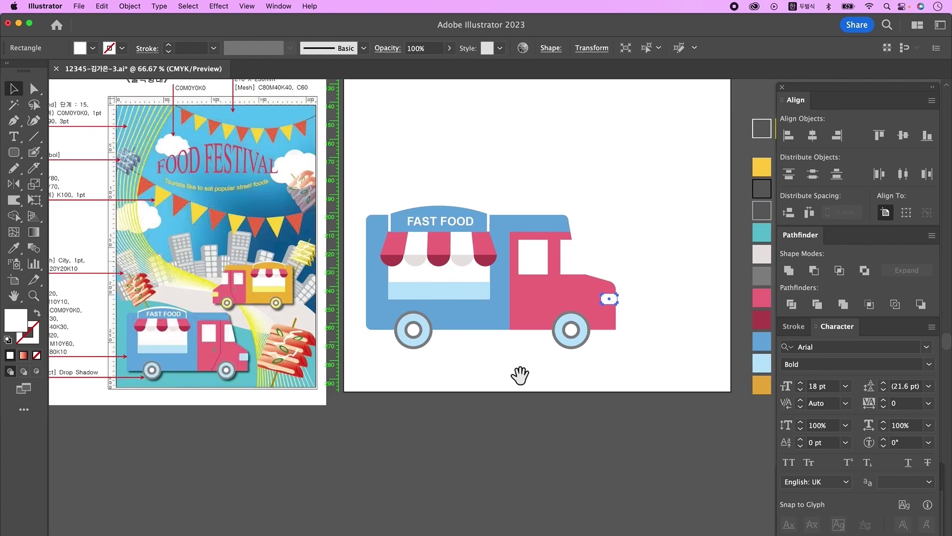
drag(520, 327, 535, 326)
key(m)
mouse_move(550, 267)
mouse_down()
mouse_move(559, 286)
mouse_move(606, 310)
mouse_move(576, 308)
mouse_up()
alt+super+click(599, 312)
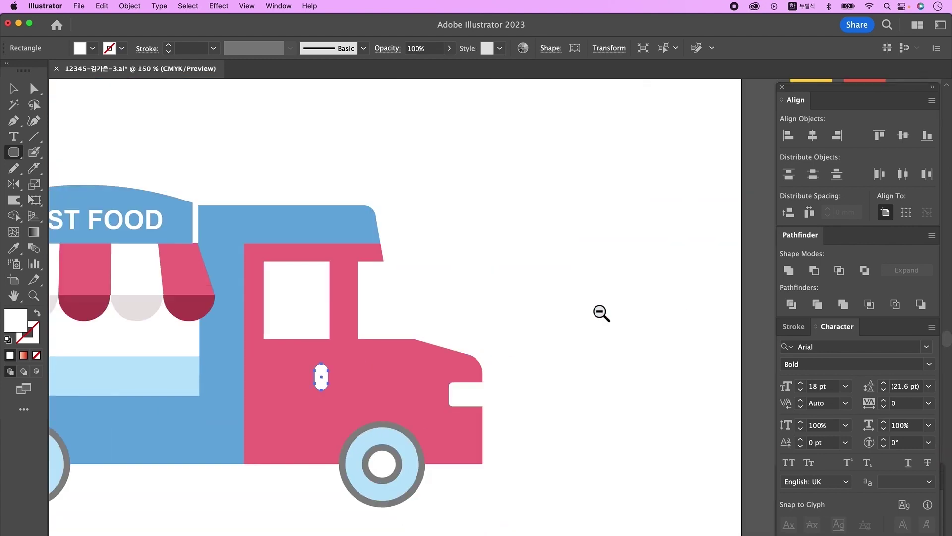
scroll(601, 313, down, 3)
key(v)
click(307, 179)
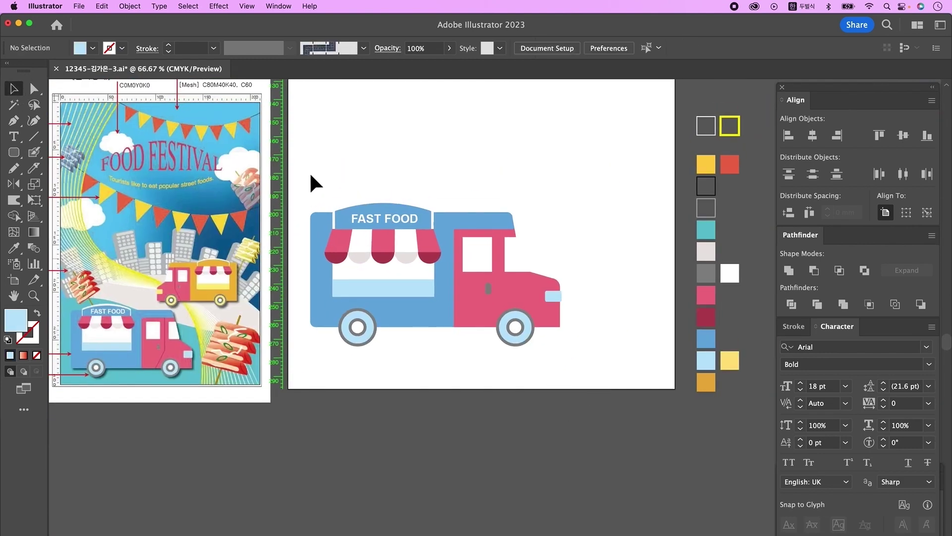
Step: Group all parts of the truck and place a duplicate of the group above the original
drag(355, 270, 611, 382)
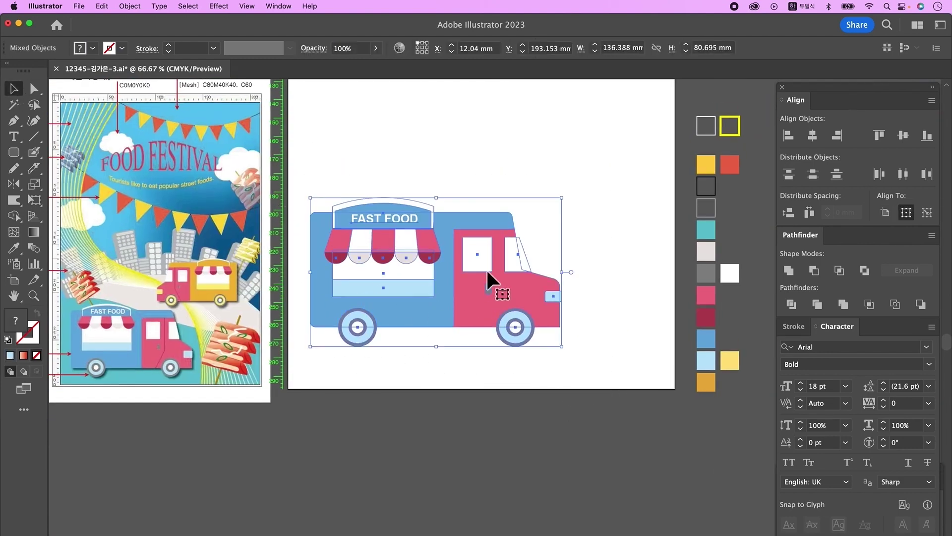
right_click(486, 268)
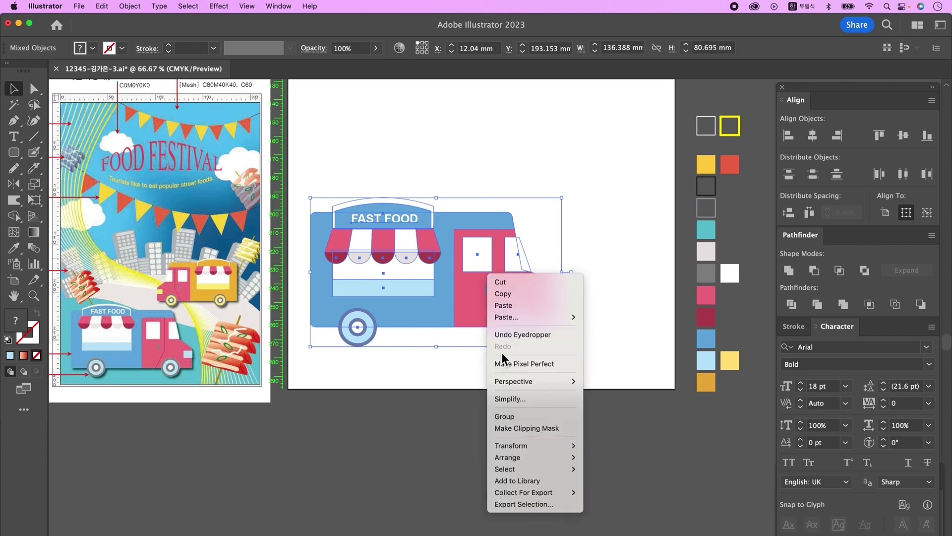
click(509, 420)
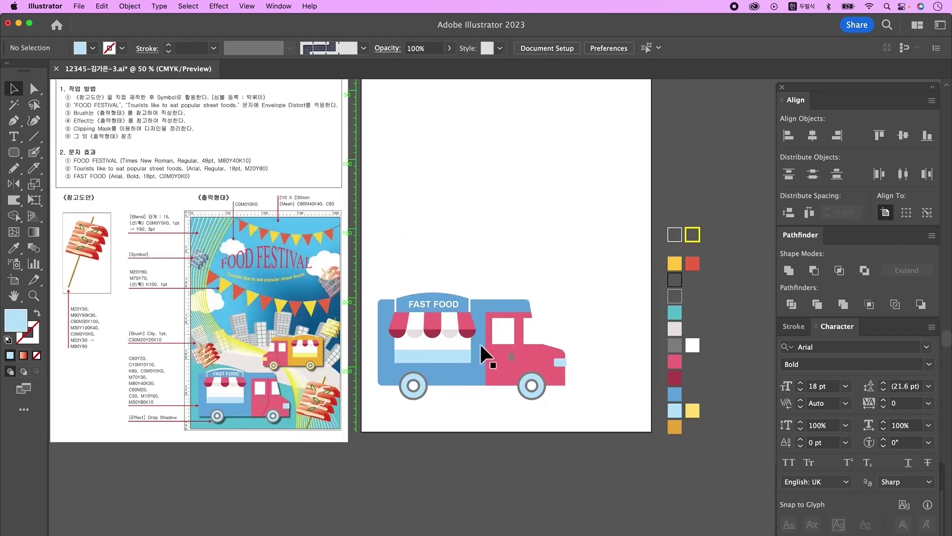
click(480, 342)
drag(496, 356, 516, 227)
click(588, 313)
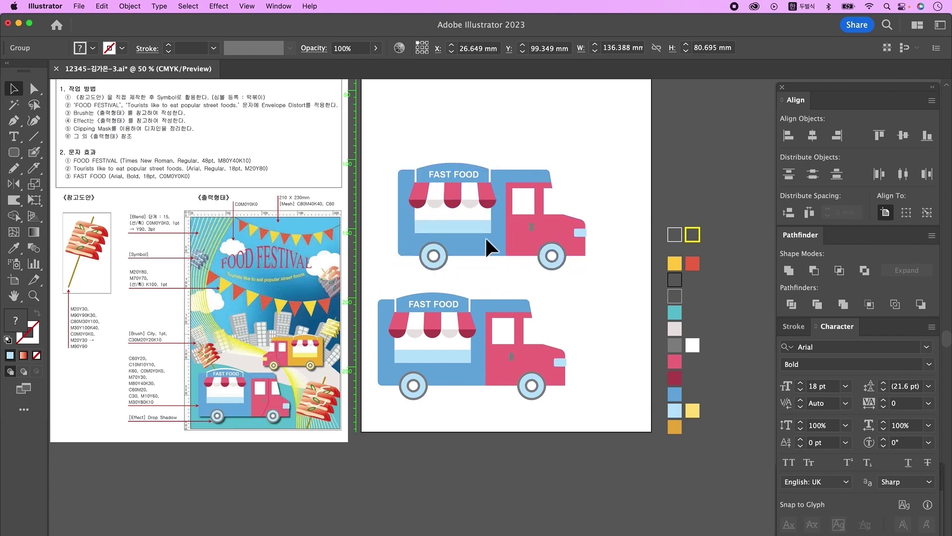
Step: Delete the FAST FOOD text from the upper truck copy
click(449, 174)
click(464, 147)
key(a)
click(450, 175)
click(452, 177)
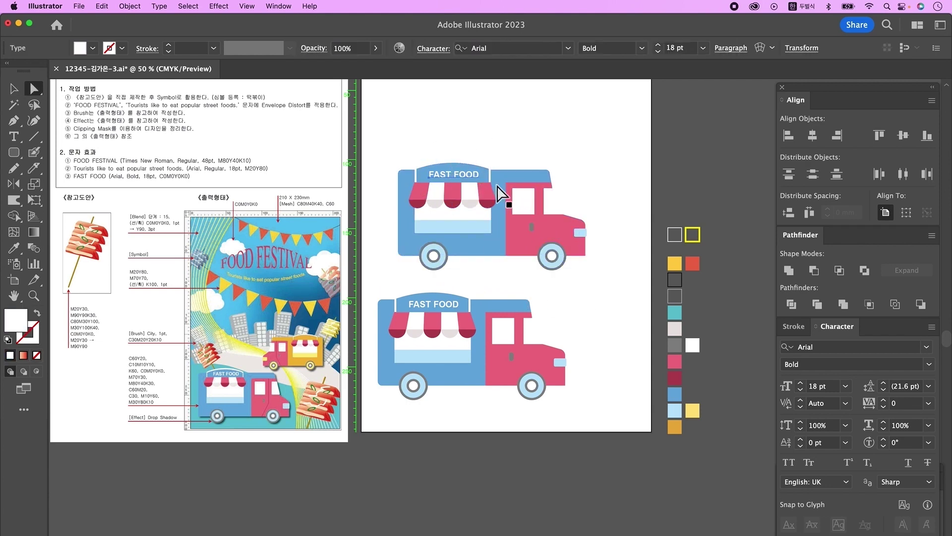
key(Delete)
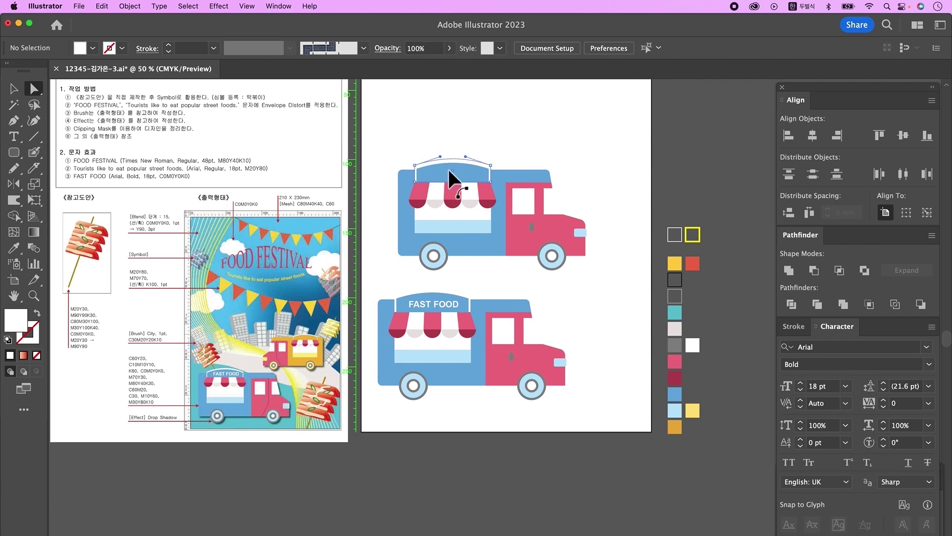
Step: Recolour the upper truck's blue body and arched sign inset with the yellow swatch
click(445, 159)
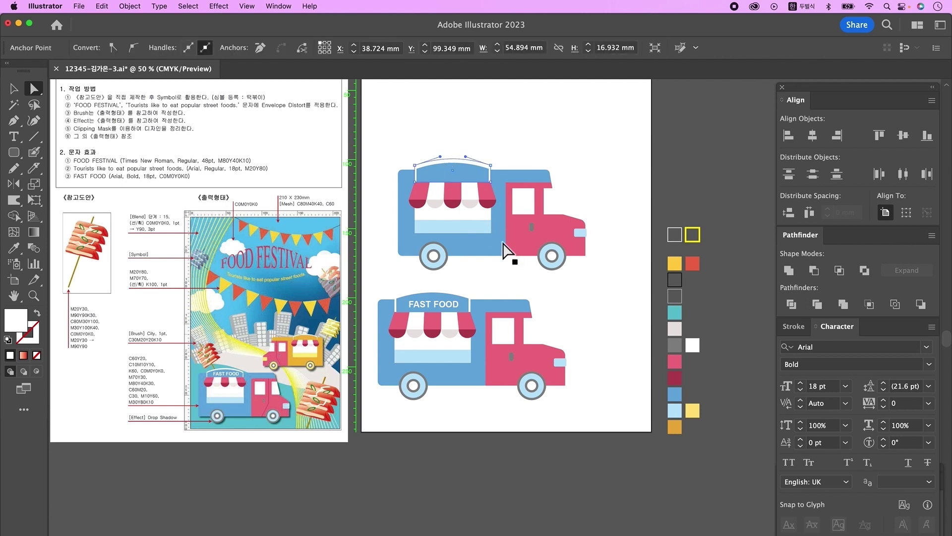
click(482, 177)
shift+click(519, 176)
key(i)
click(676, 263)
Step: Recolour the upper truck's counter strip and headlight with the light yellow swatch
key(a)
click(475, 231)
key(i)
click(694, 416)
key(a)
click(577, 231)
key(i)
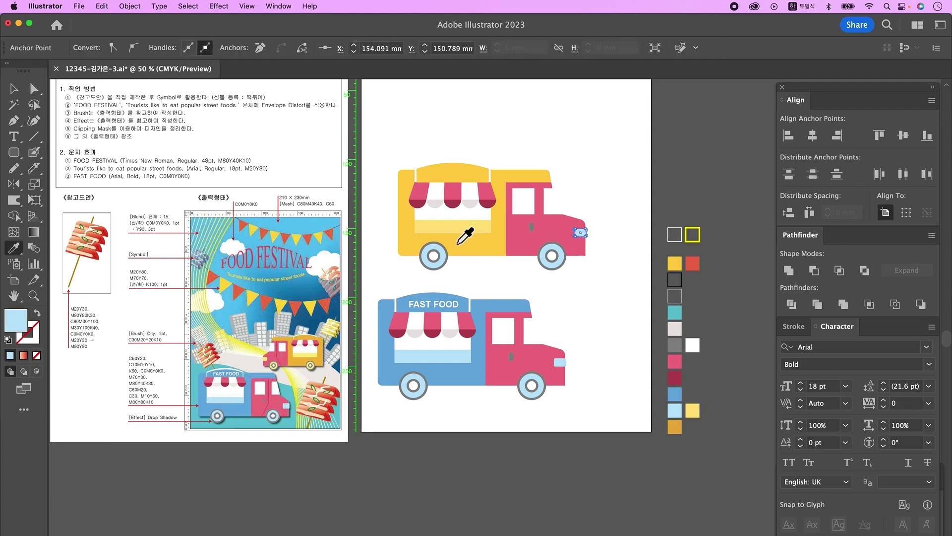
click(452, 230)
key(a)
click(592, 296)
Step: Recolour the upper truck's body and arched sign inset with the orange swatch
click(526, 178)
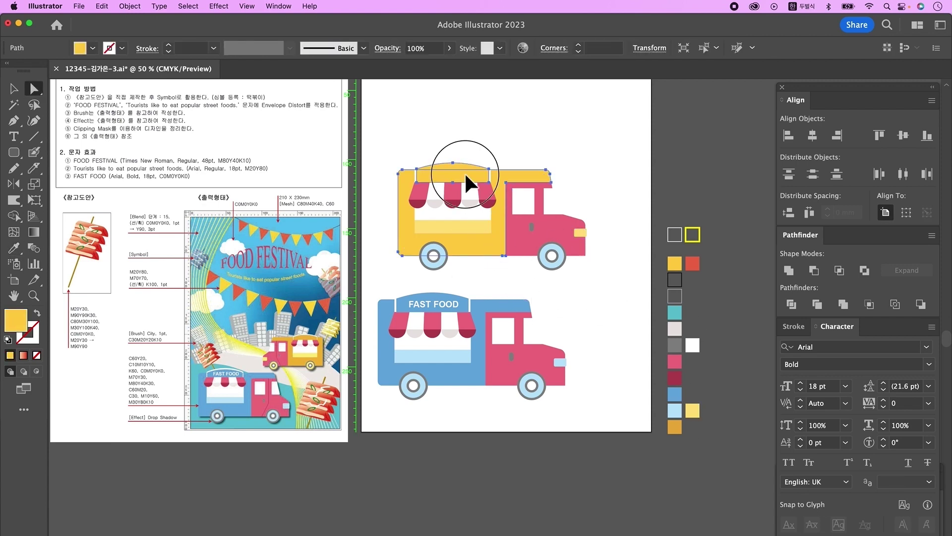
key(i)
click(678, 430)
Step: Recolour the light blue rings of both wheels on the upper truck with the light yellow swatch
key(a)
click(540, 281)
click(558, 251)
click(558, 265)
key(super+equal)
key(super+equal)
click(527, 331)
shift+click(315, 330)
key(i)
key(super+minus)
key(super+minus)
click(686, 436)
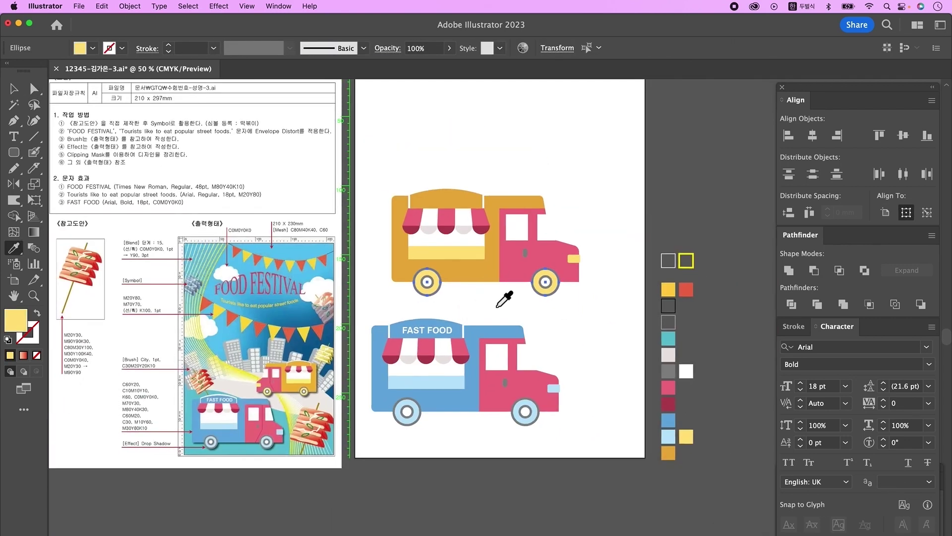
Step: Mirror the orange truck across the vertical axis and place it, scaled down, above and to the right of the blue truck
key(v)
click(461, 270)
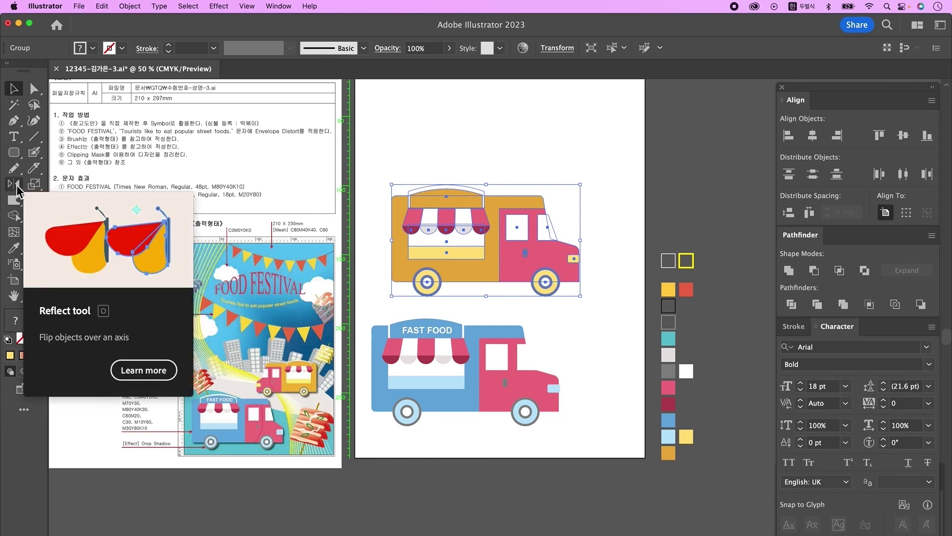
double_click(15, 185)
click(535, 375)
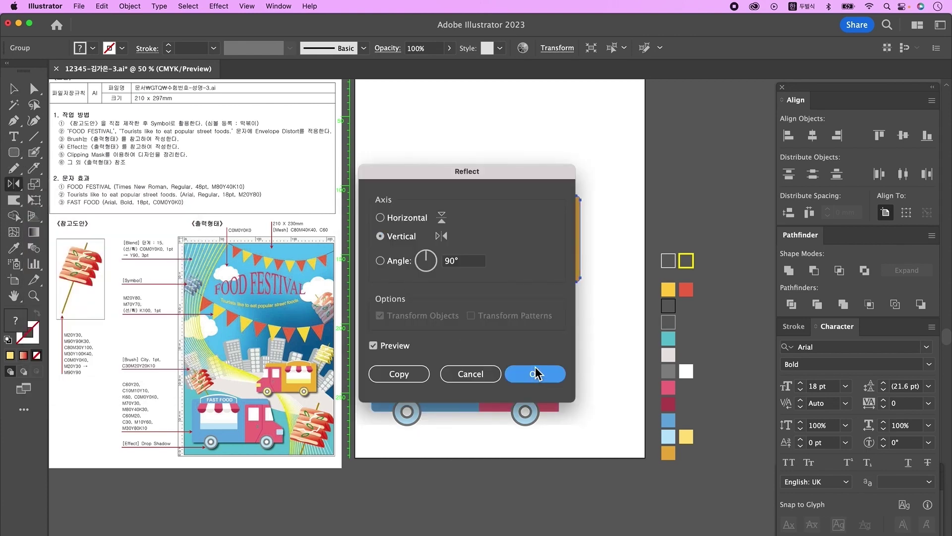
key(v)
drag(487, 184, 490, 217)
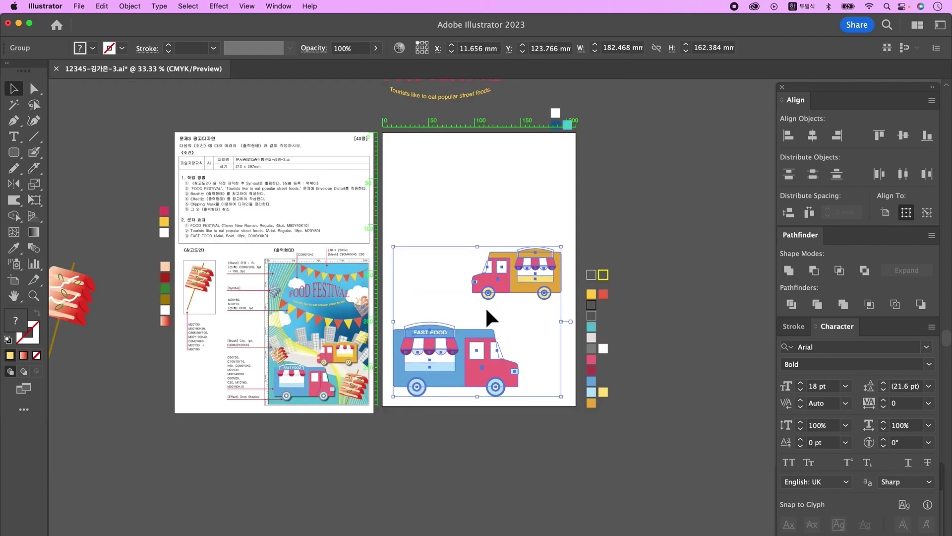
Step: Apply a Normal-mode Drop Shadow to both trucks with 75% opacity, 1 mm X and Y offsets and 1 mm blur
click(219, 6)
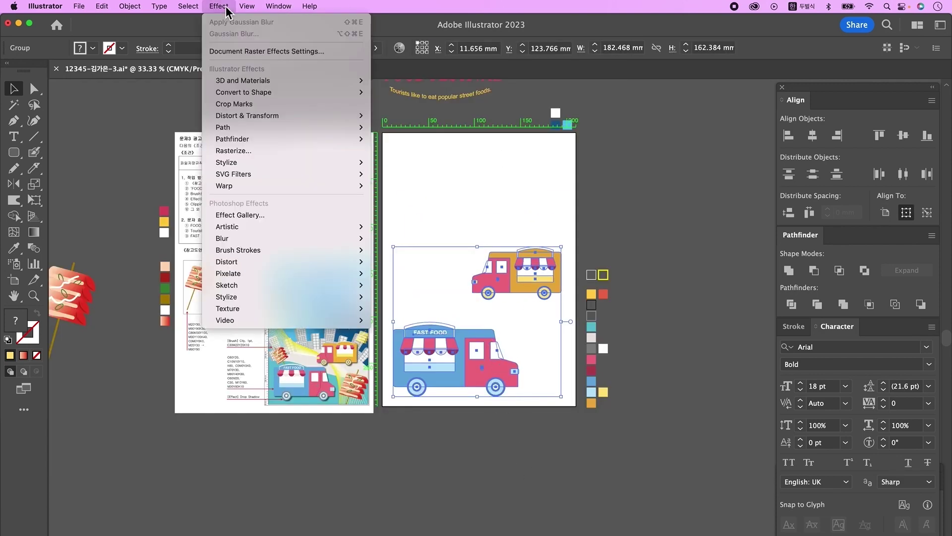
mouse_move(298, 163)
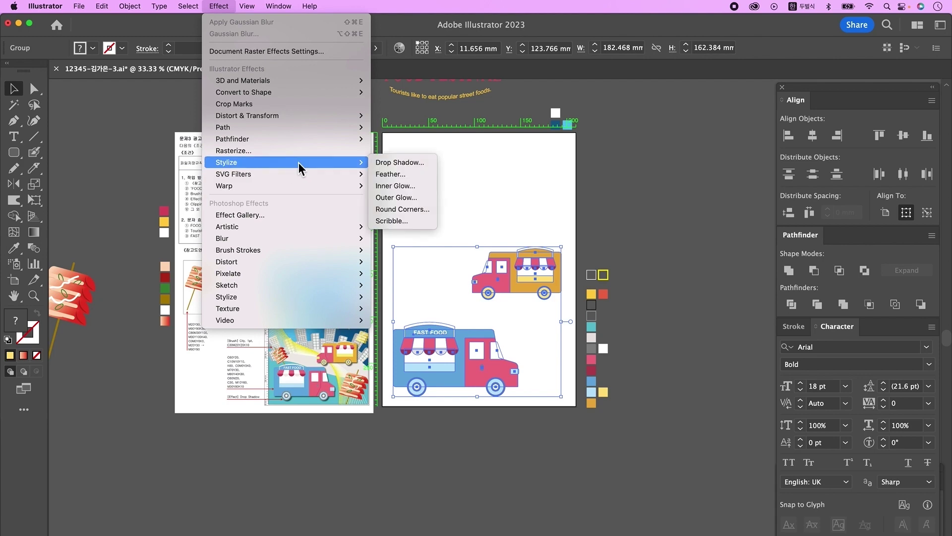
click(402, 162)
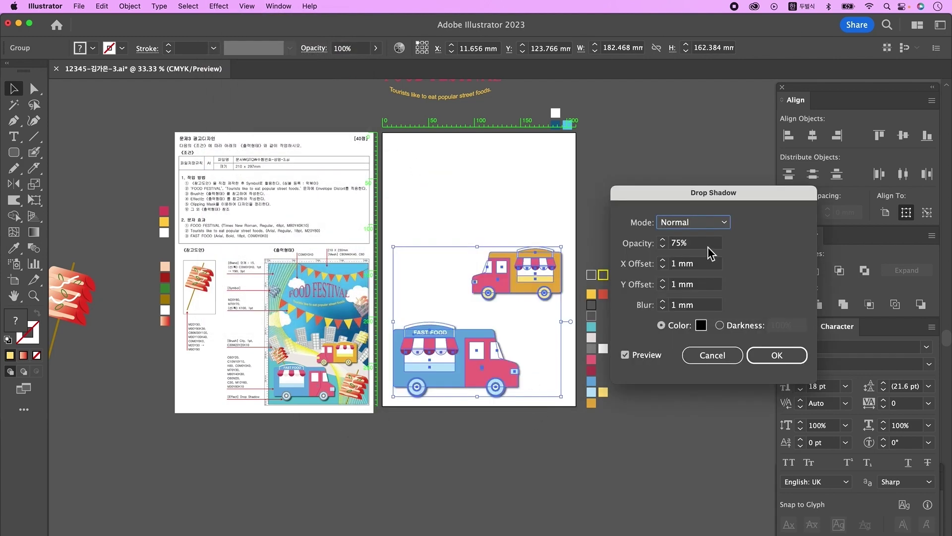
click(776, 356)
click(546, 346)
Step: Move both trucks off the artboard to the empty area beyond the colour swatches
drag(544, 384, 506, 386)
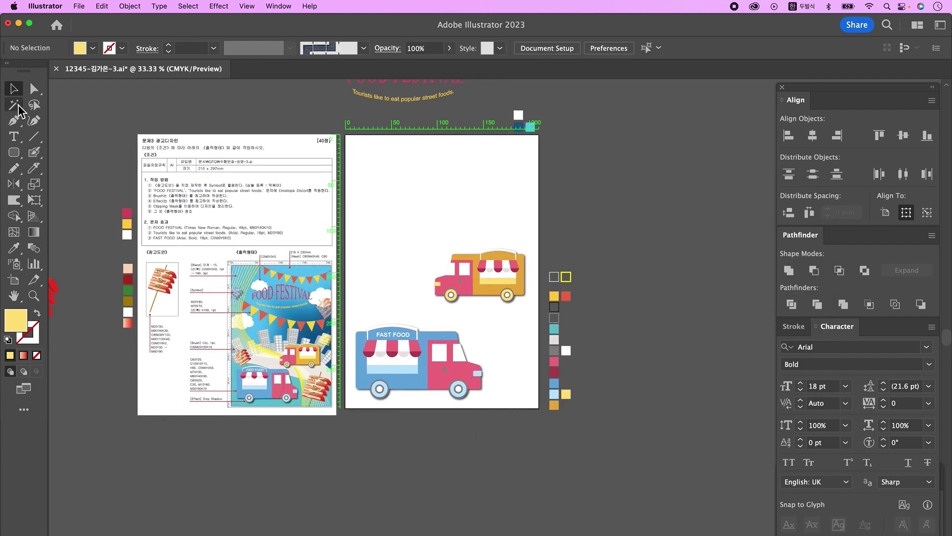
drag(390, 226, 502, 339)
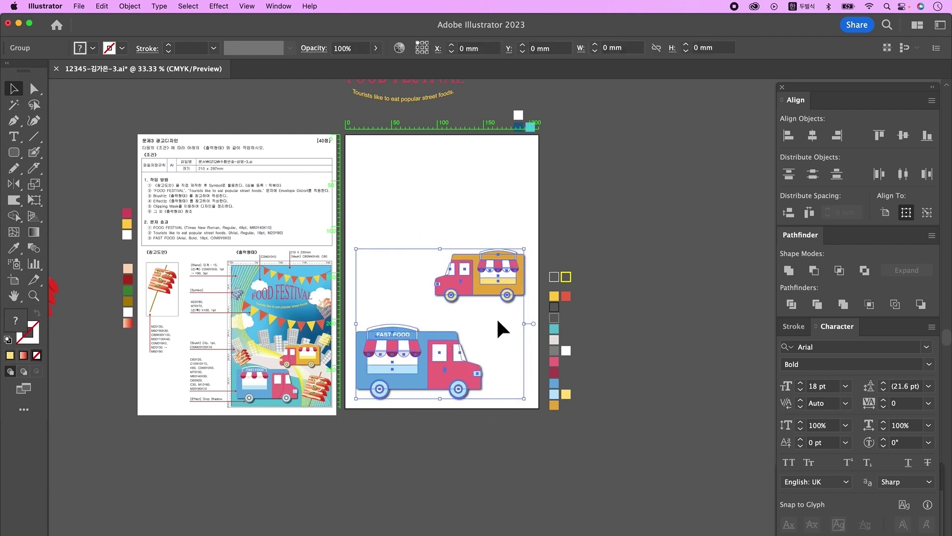
drag(472, 279, 699, 281)
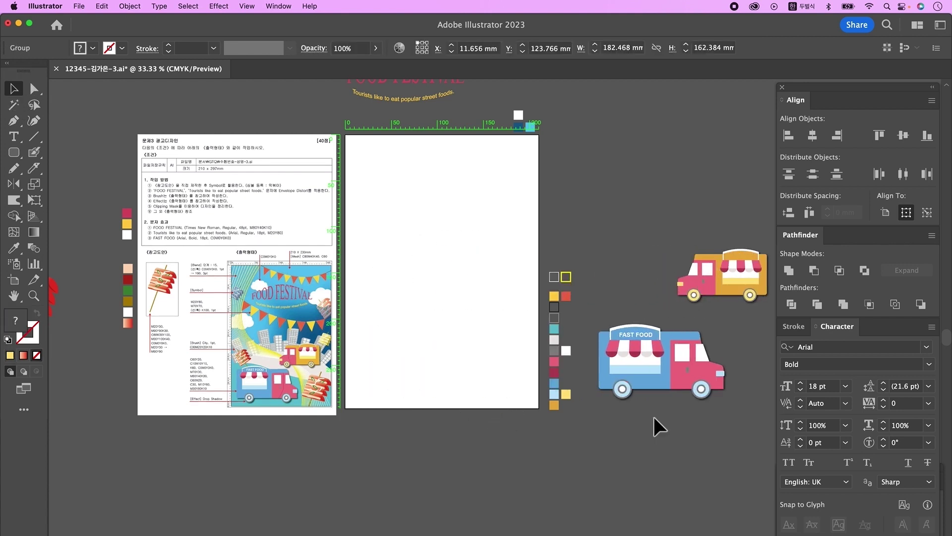
Step: Create a 210 mm by 230 mm rectangle for the poster background
click(459, 332)
drag(474, 317, 483, 368)
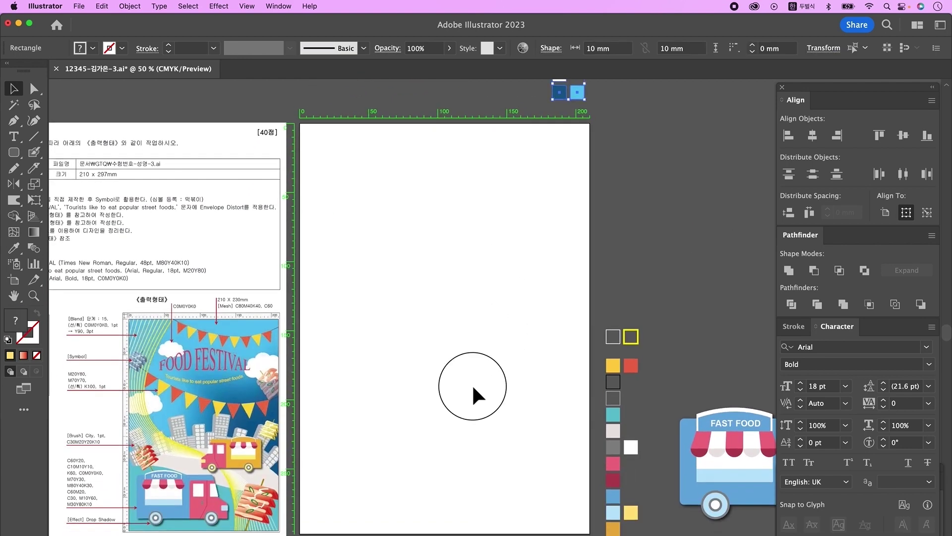
click(473, 387)
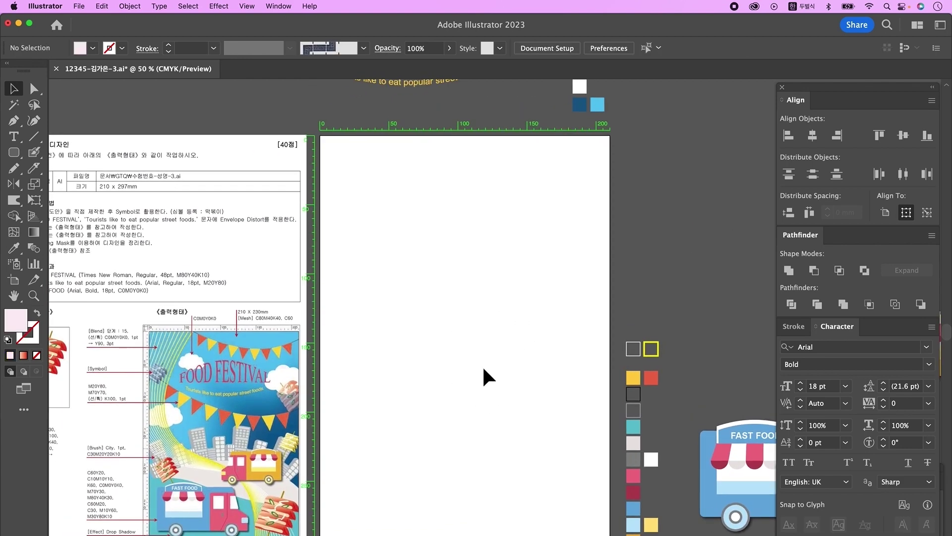
click(479, 367)
drag(14, 152, 80, 156)
click(416, 252)
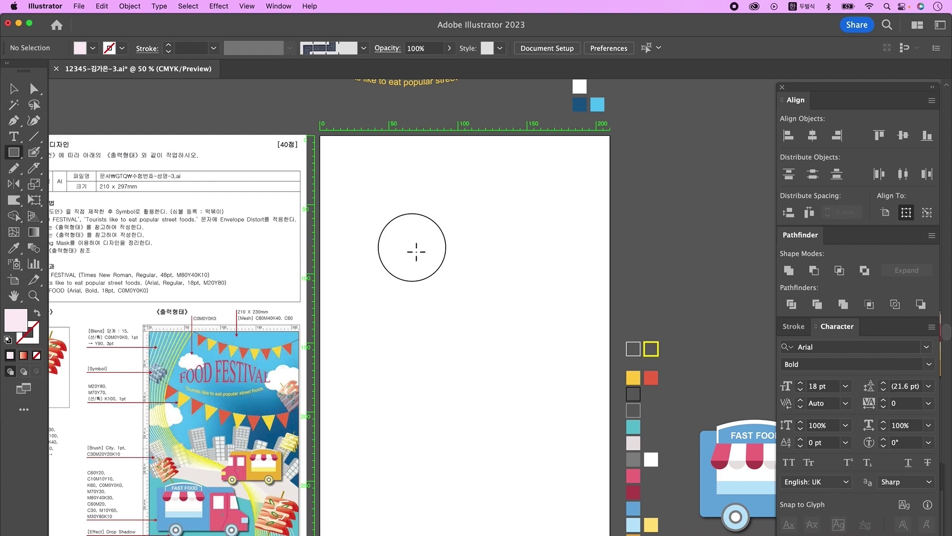
text(210)
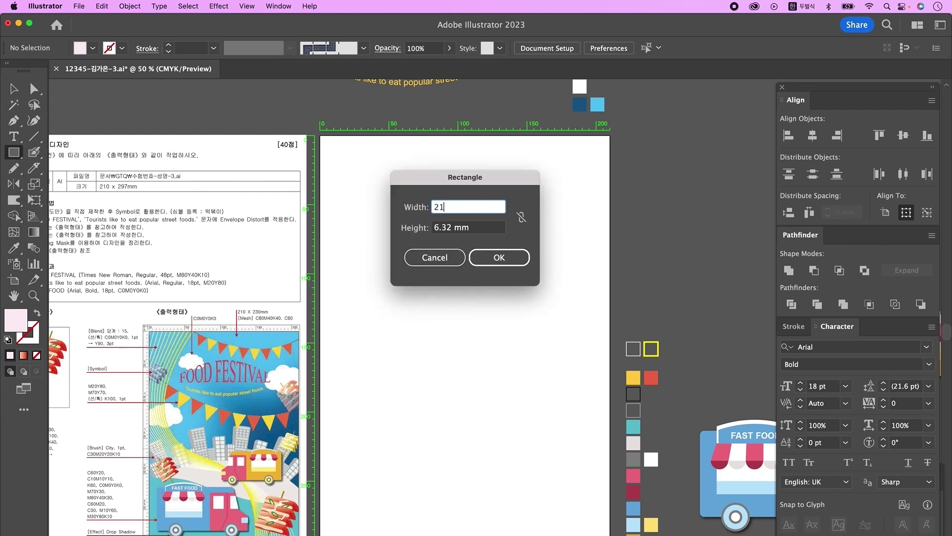
key(Tab)
text(230)
key(Return)
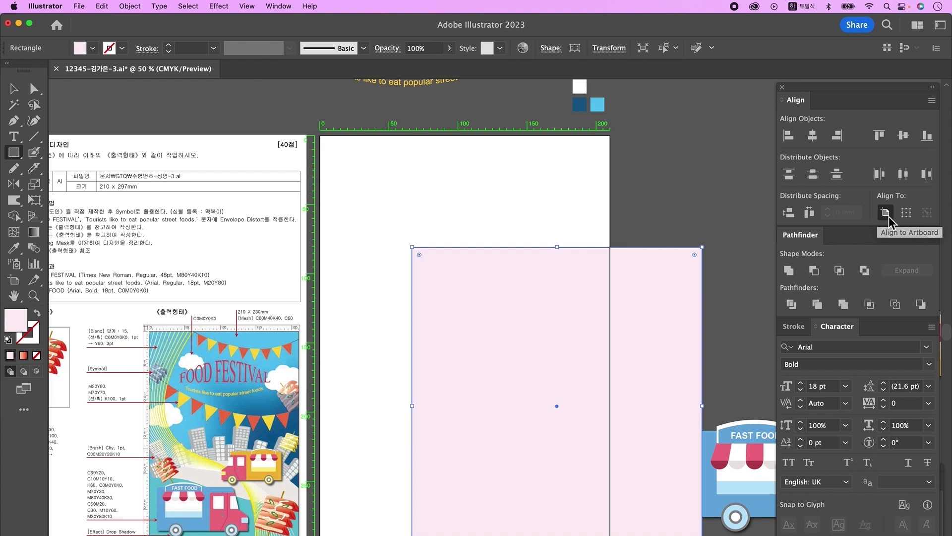
Step: Align the background rectangle to the artboard's left and top edges and fill it with the light blue swatch
click(788, 135)
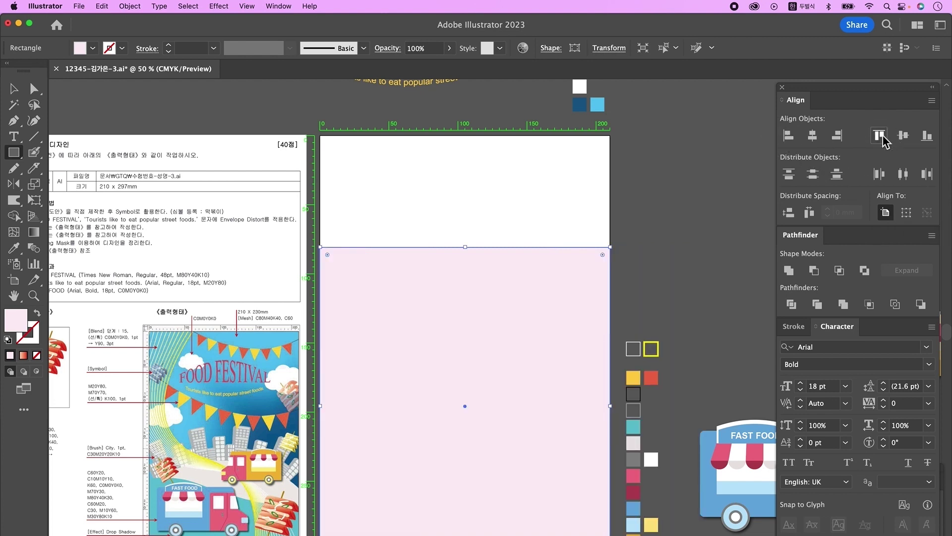
click(880, 135)
click(8, 249)
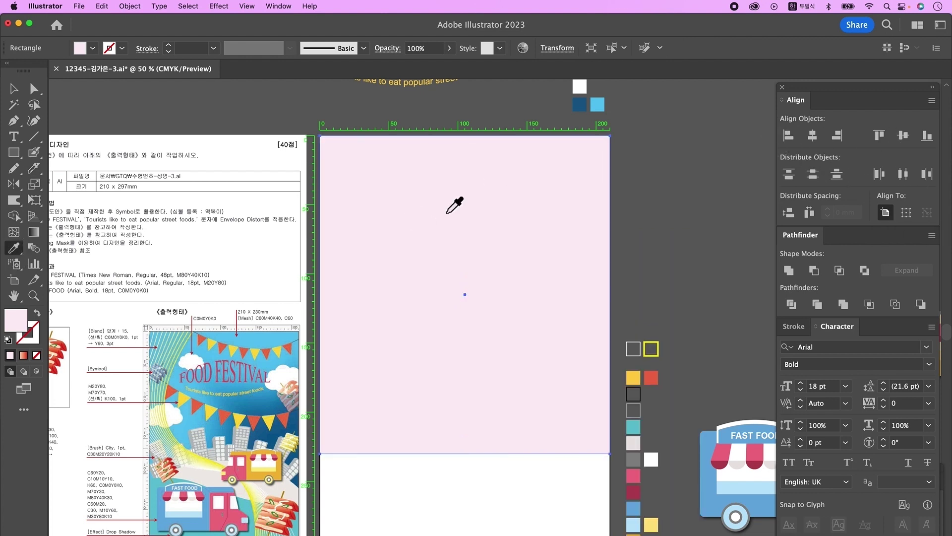
click(602, 111)
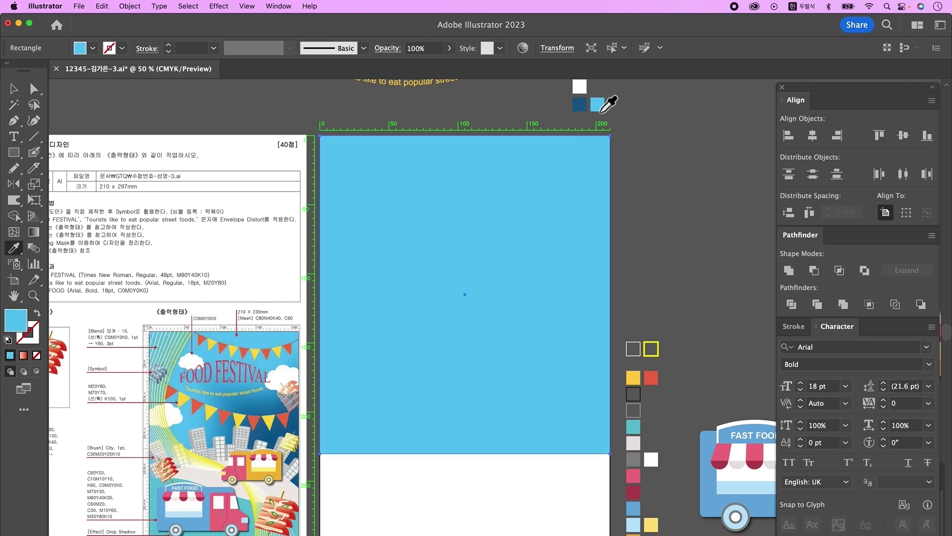
Step: Add a mesh point on the background's right edge at about 194 mm down and colour it with the dark blue swatch
click(15, 233)
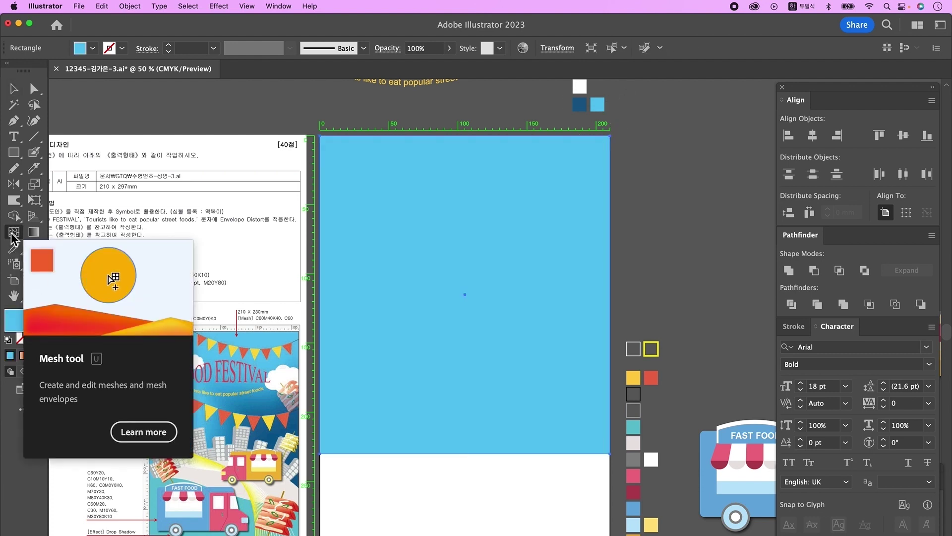
click(611, 404)
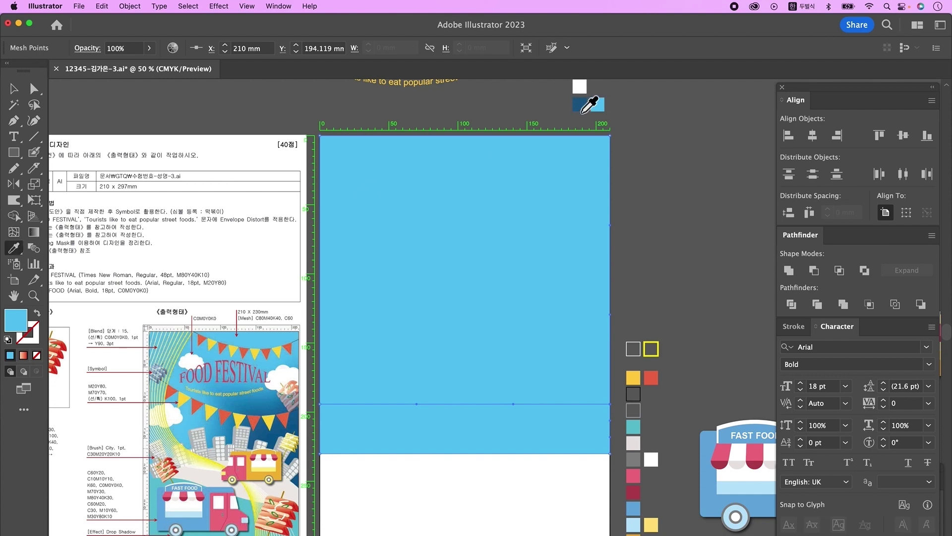
click(583, 111)
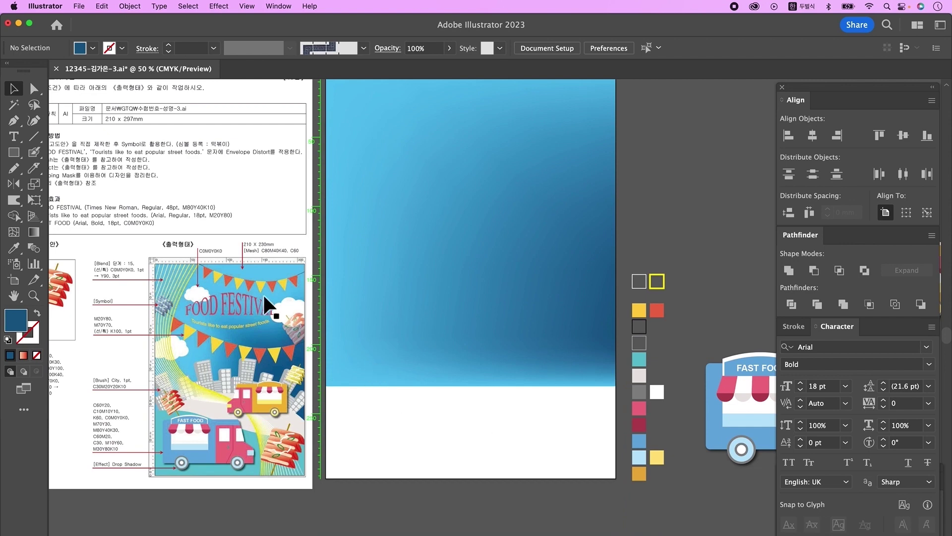
Step: Draw a white ellipse with a black outline over the artboard's lower-left edge and reduce its height
click(15, 155)
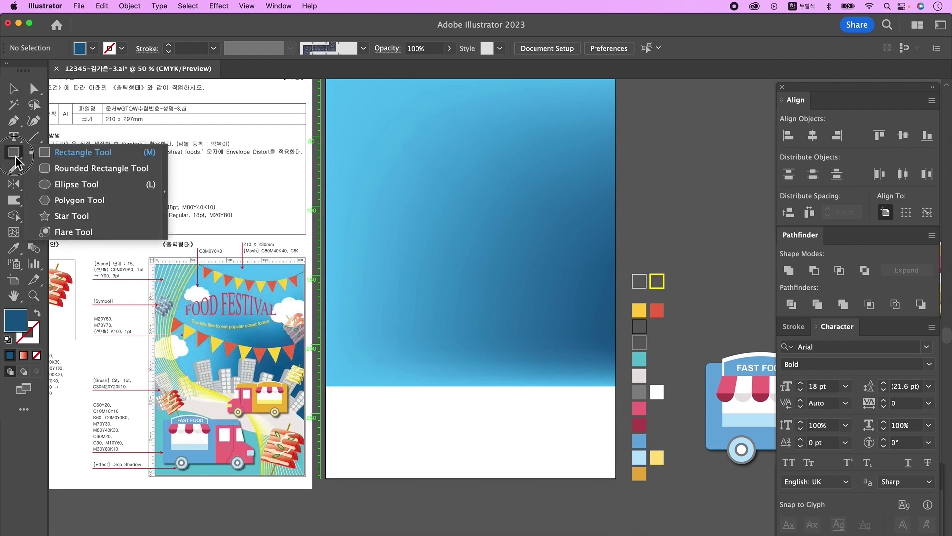
click(102, 183)
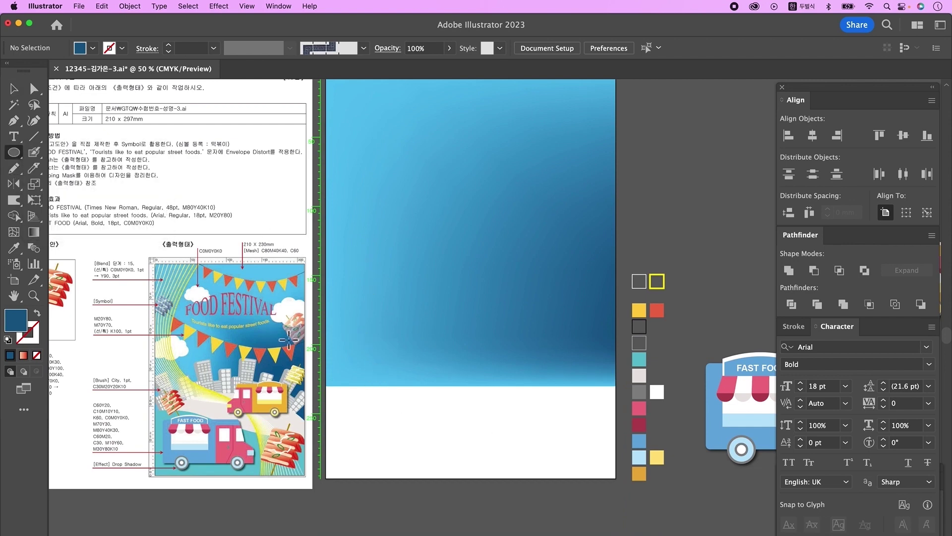
key(d)
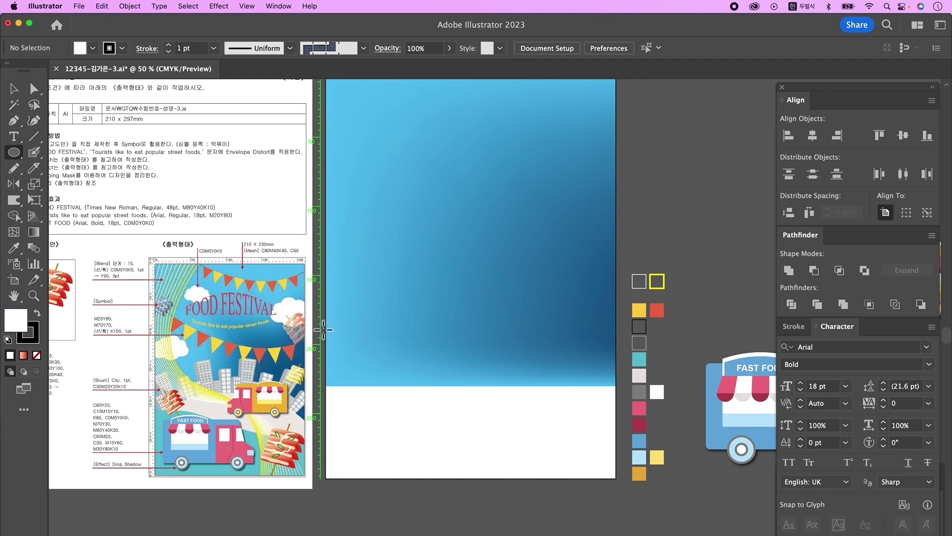
drag(325, 326, 517, 453)
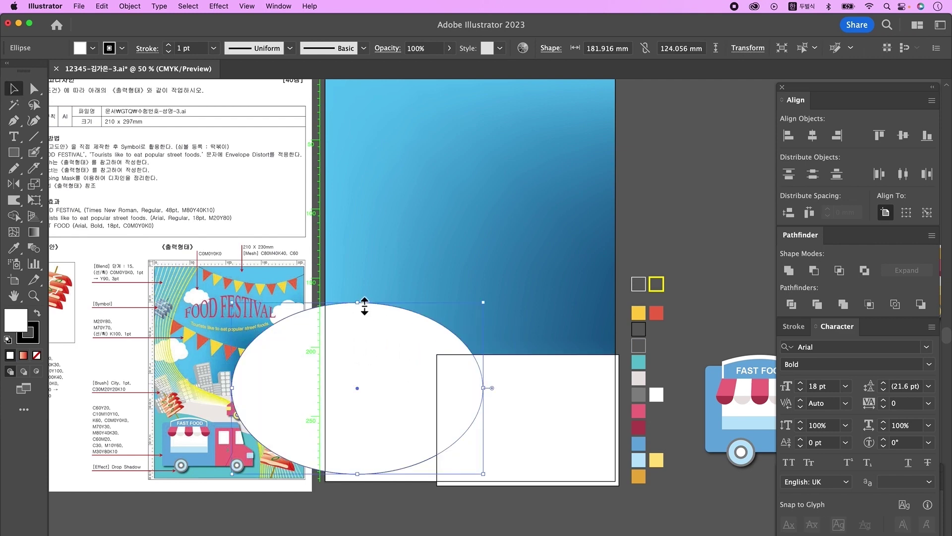
drag(364, 305, 365, 324)
drag(367, 365, 370, 352)
Step: Widen the white rectangle across the bottom of the artboard and raise its top-left corner to slope its upper edge
click(499, 474)
drag(436, 420, 319, 423)
click(452, 330)
click(338, 382)
click(33, 89)
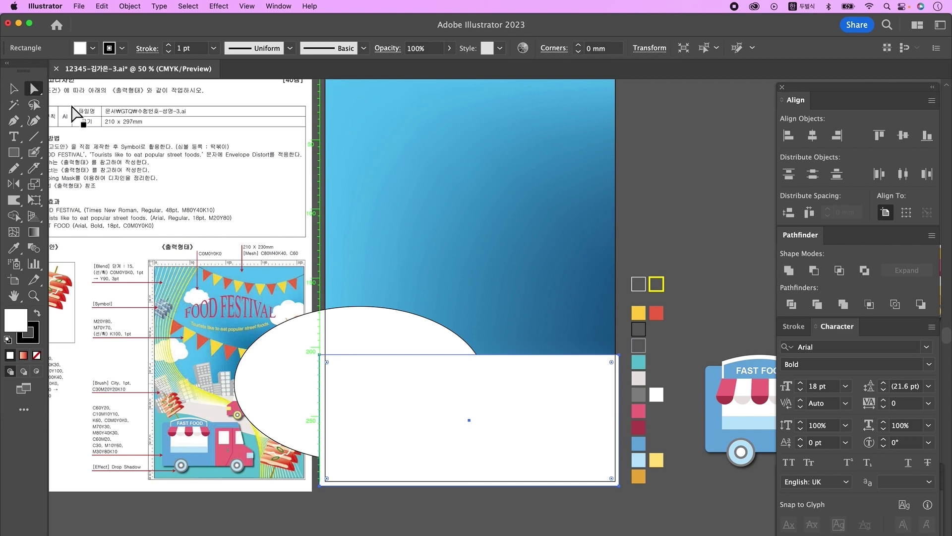
click(319, 355)
drag(319, 355, 322, 319)
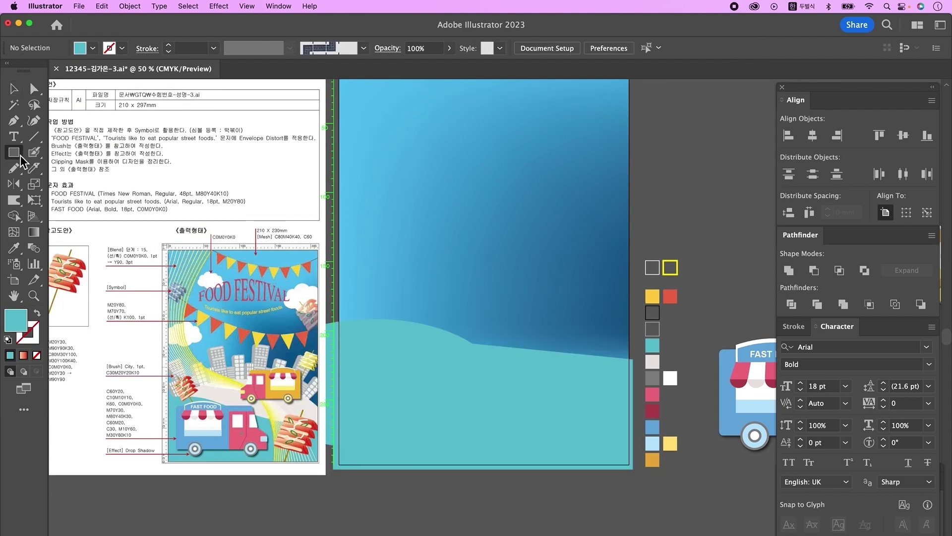
Step: Draw an ellipse about 229 mm by 146 mm at the lower right, in the light grey swatch colour, behind the teal ground
click(19, 157)
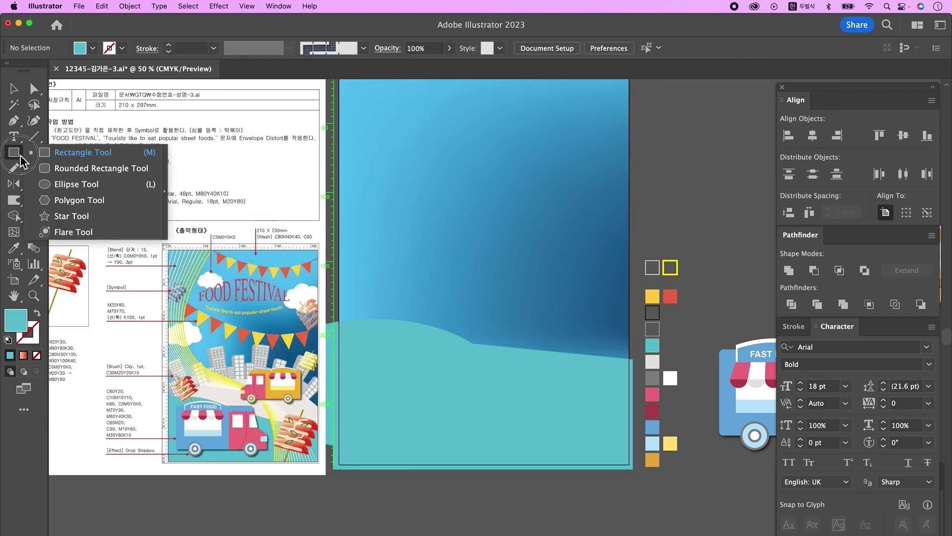
click(87, 185)
drag(370, 234, 632, 489)
key(i)
click(652, 361)
key(v)
key(super+[)
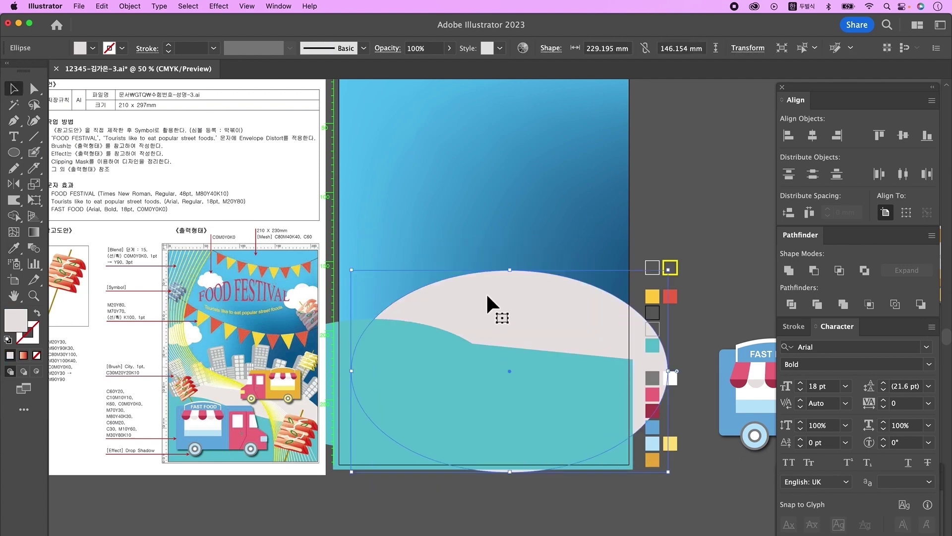
Step: Duplicate the light grey ellipse straight above the original and swap its fill and stroke
drag(512, 312, 512, 156)
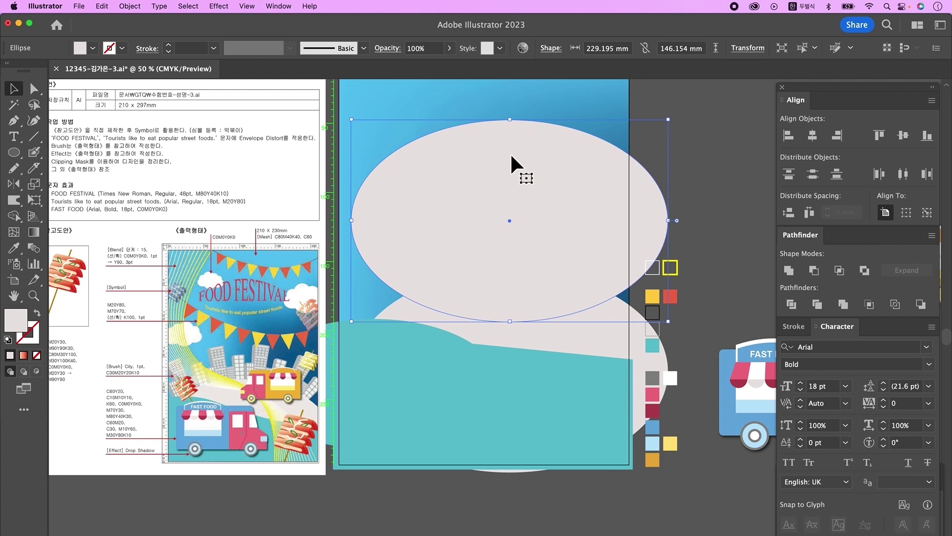
click(14, 248)
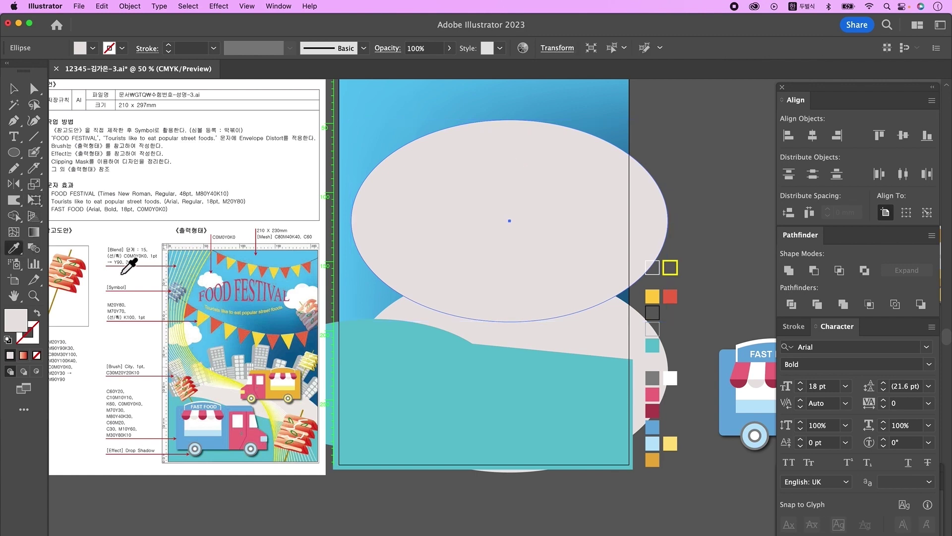
key(shift+x)
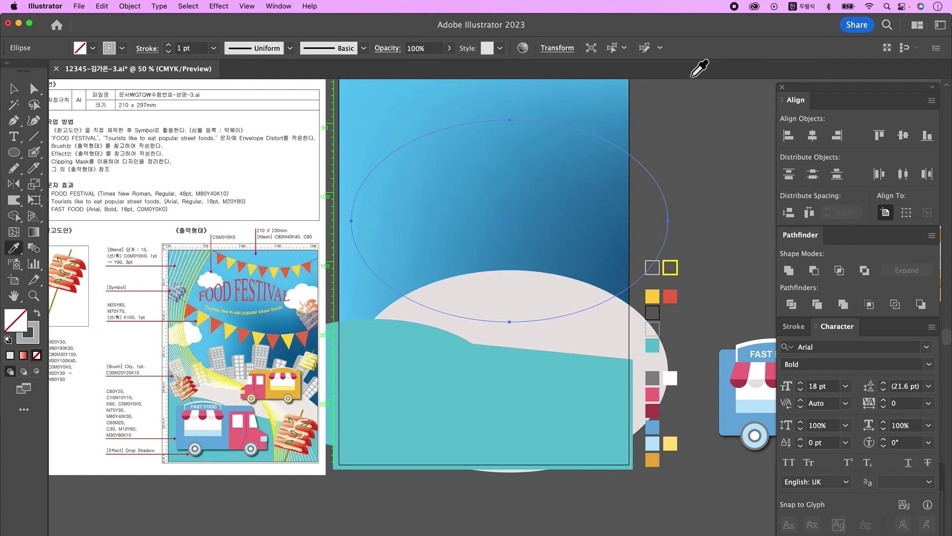
Step: Delete the bottom anchor point of the upper ellipse outline to leave an open arc
click(13, 90)
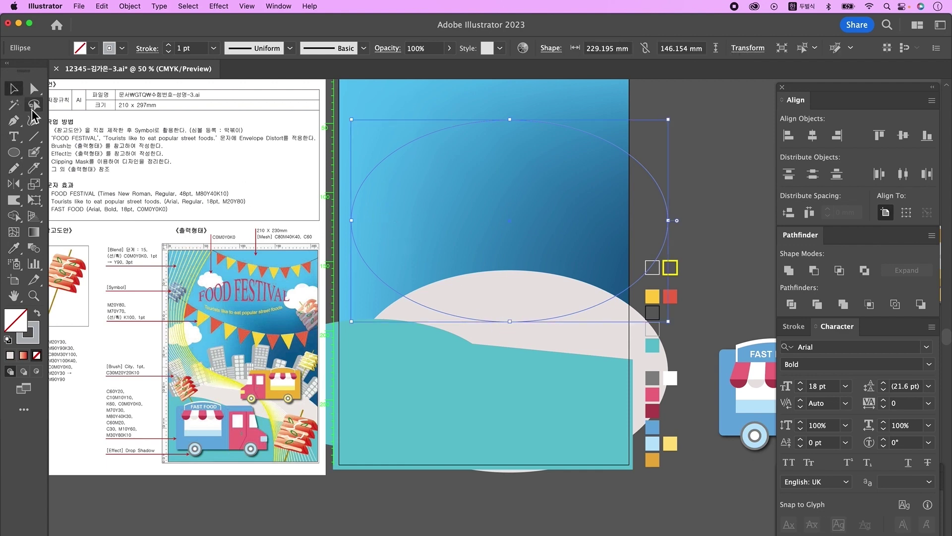
click(32, 91)
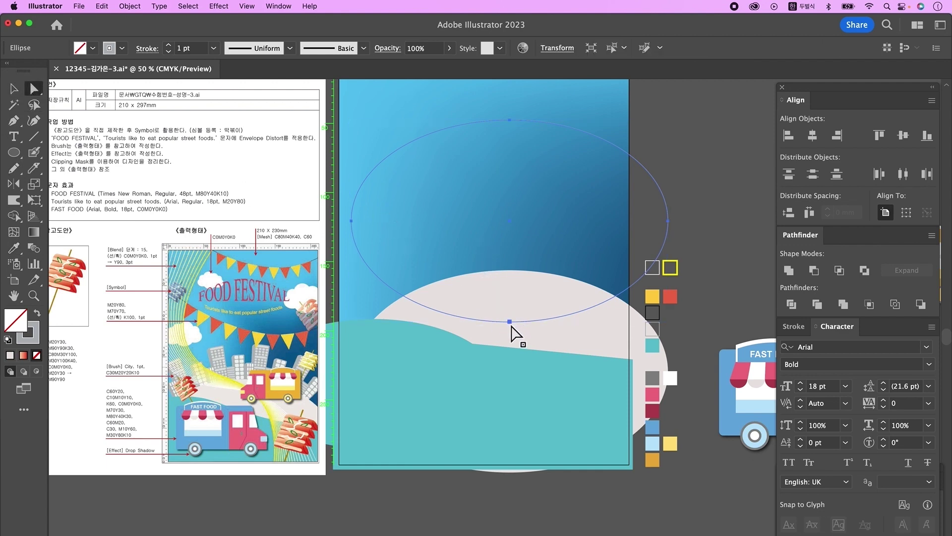
click(509, 321)
key(Delete)
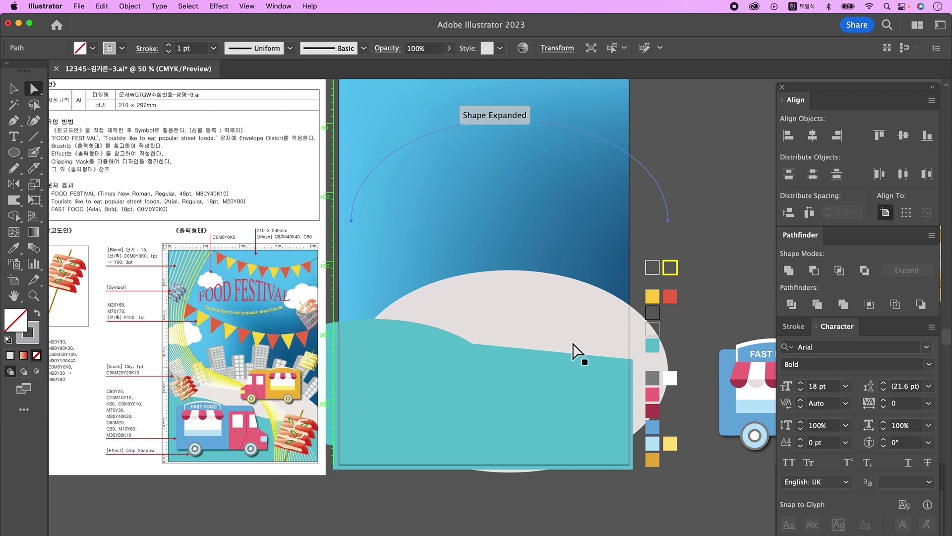
key(v)
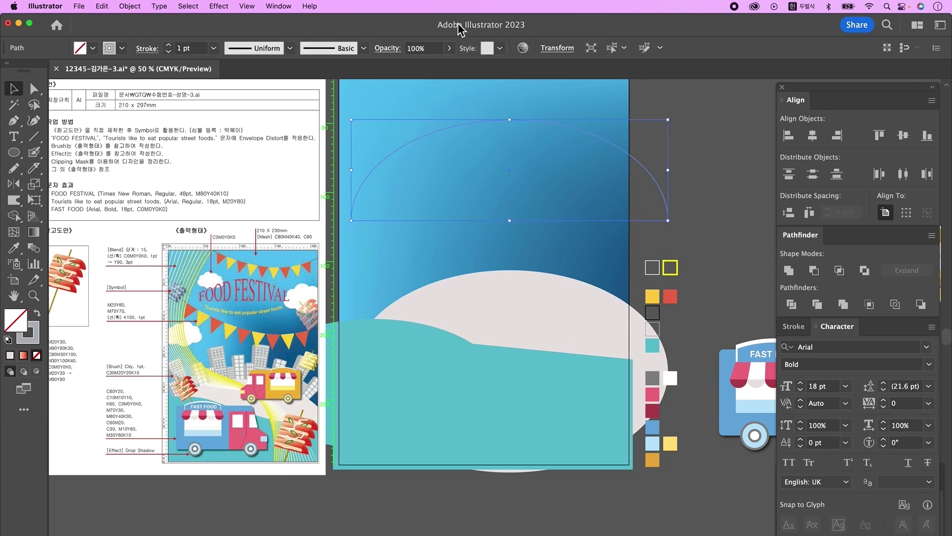
Step: Show the Brushes panel and open the Elegant Curl & Floral Brush Set library
click(278, 6)
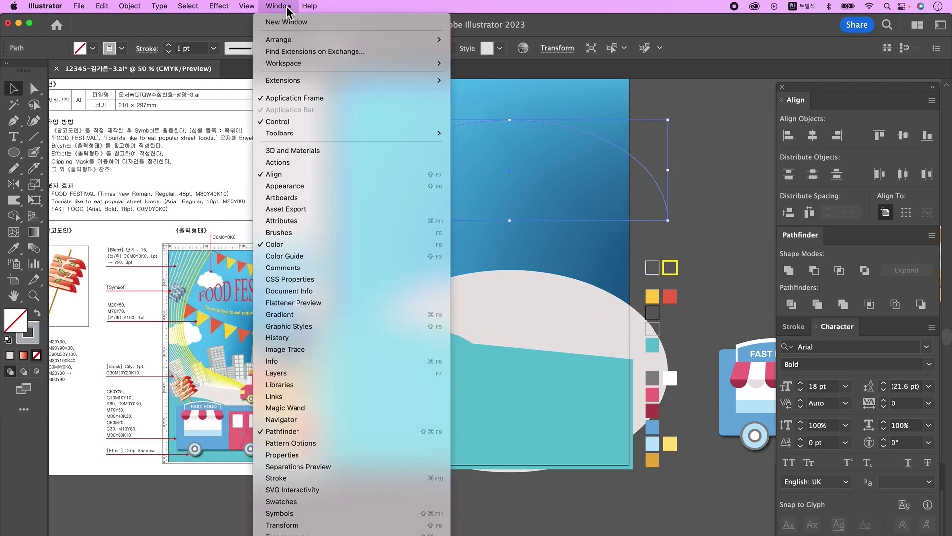
click(324, 233)
drag(638, 328, 632, 281)
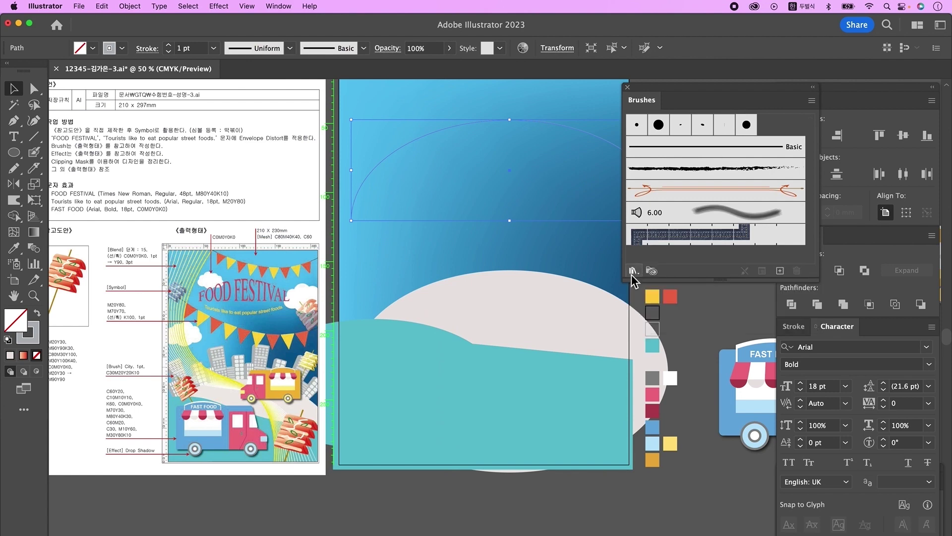
click(633, 272)
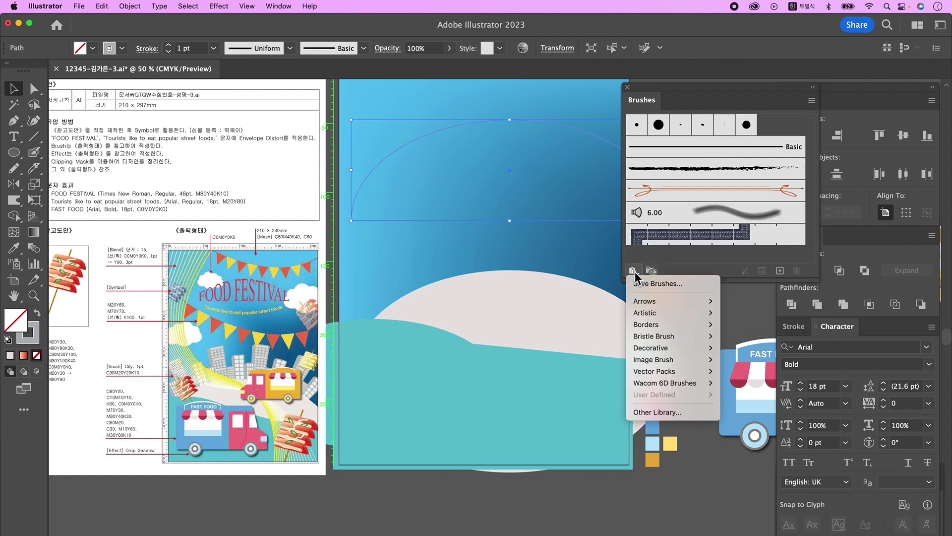
mouse_move(685, 356)
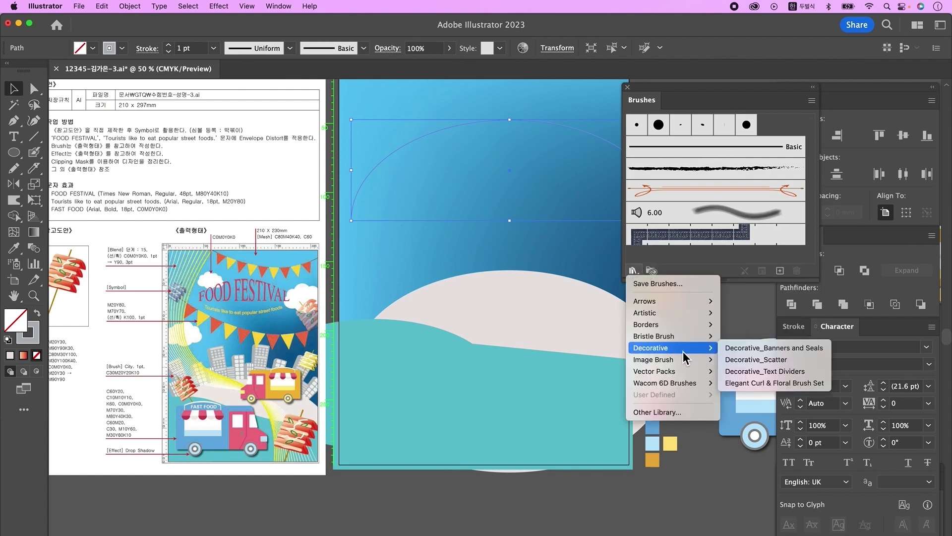
click(793, 389)
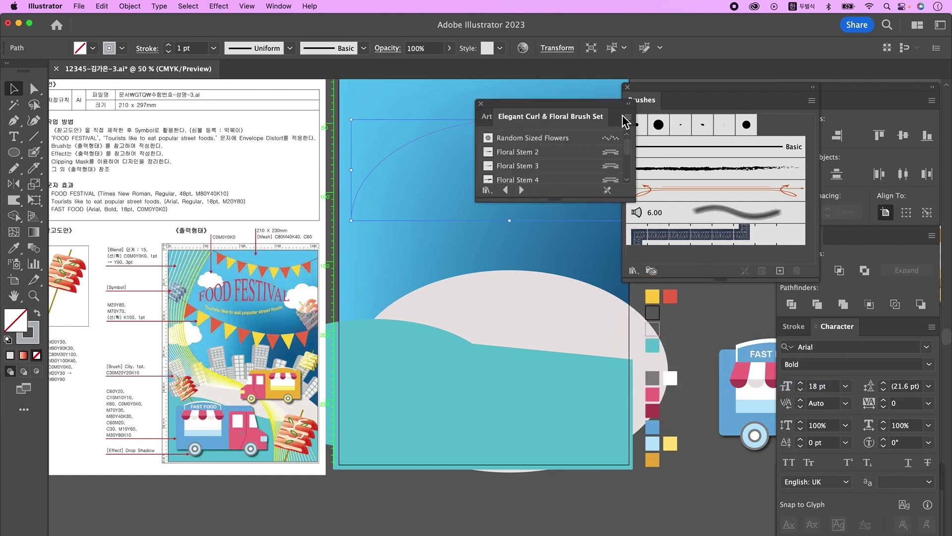
Step: Apply the City brush to the arc, then fit the buildings along the light grey hill and send them backward
click(627, 118)
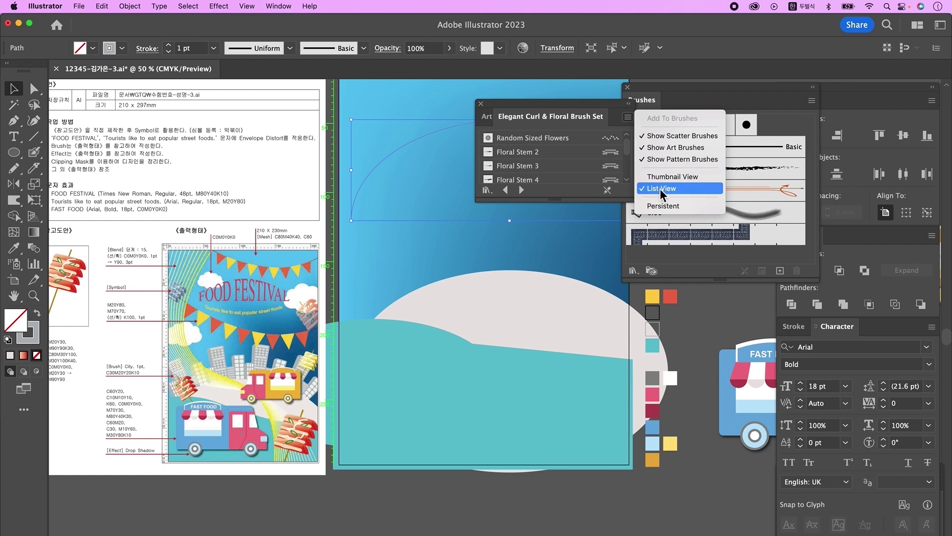
click(619, 125)
drag(632, 203, 638, 370)
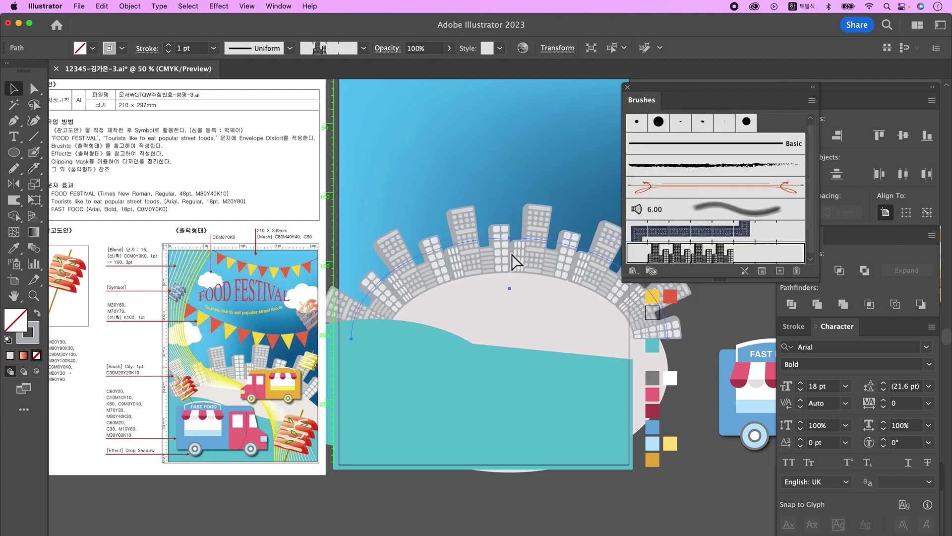
key(super+[)
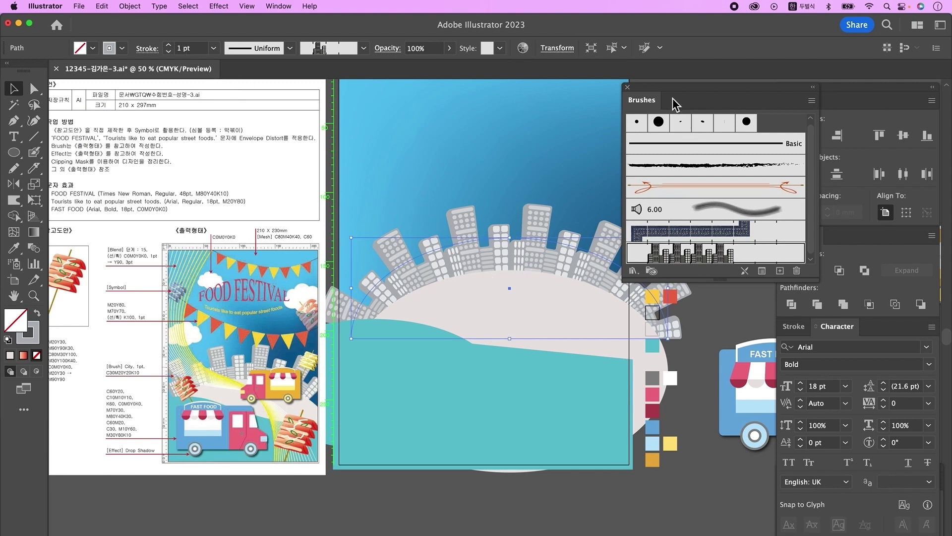
click(628, 88)
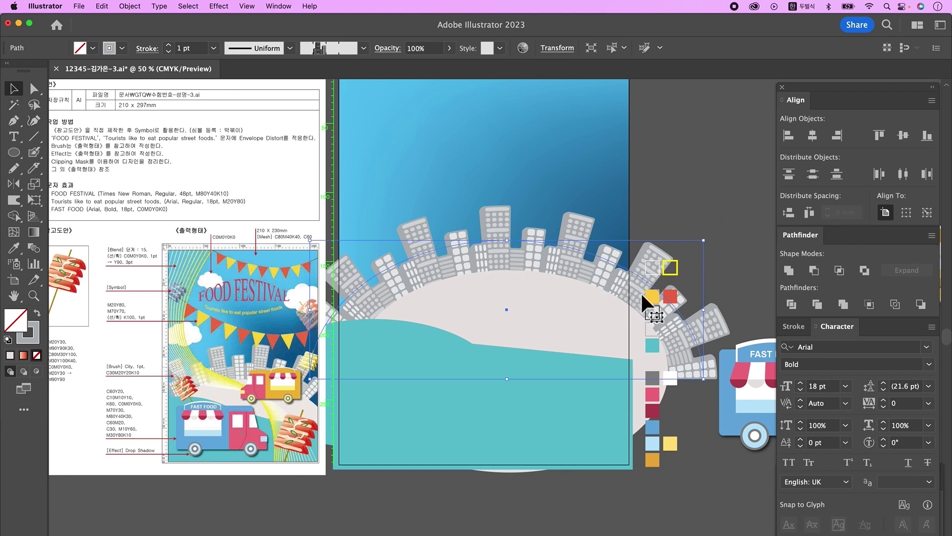
Step: Add an anchor point to the building arc near the artboard's right edge and delete the part beyond it
click(12, 120)
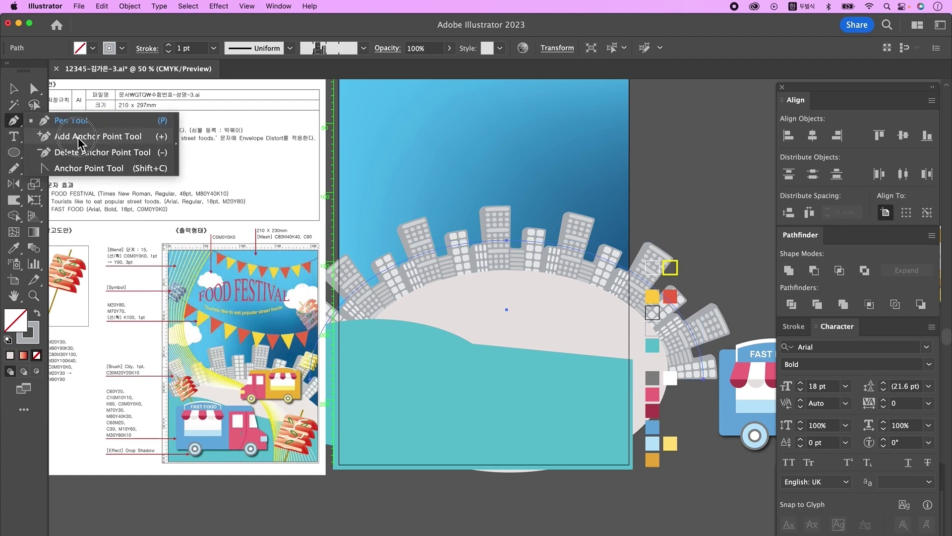
drag(80, 144, 79, 144)
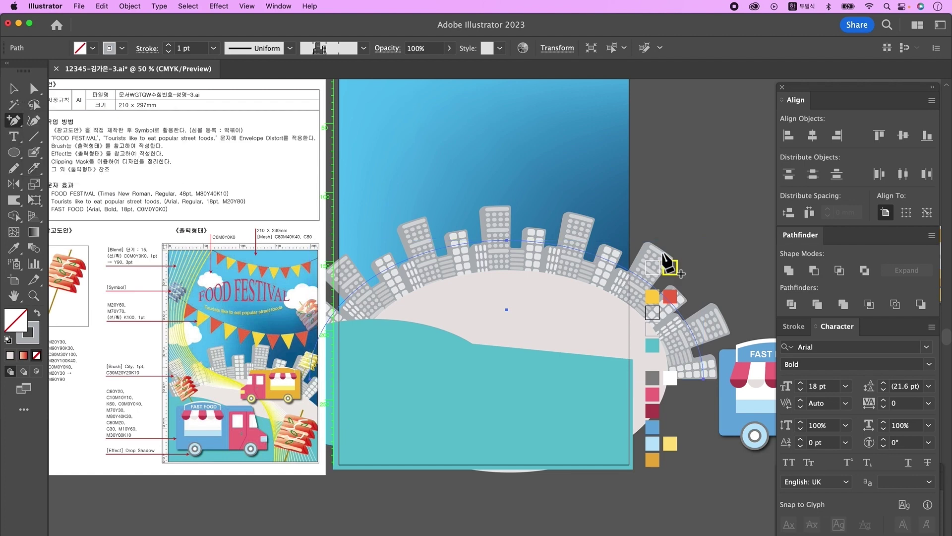
click(624, 270)
key(a)
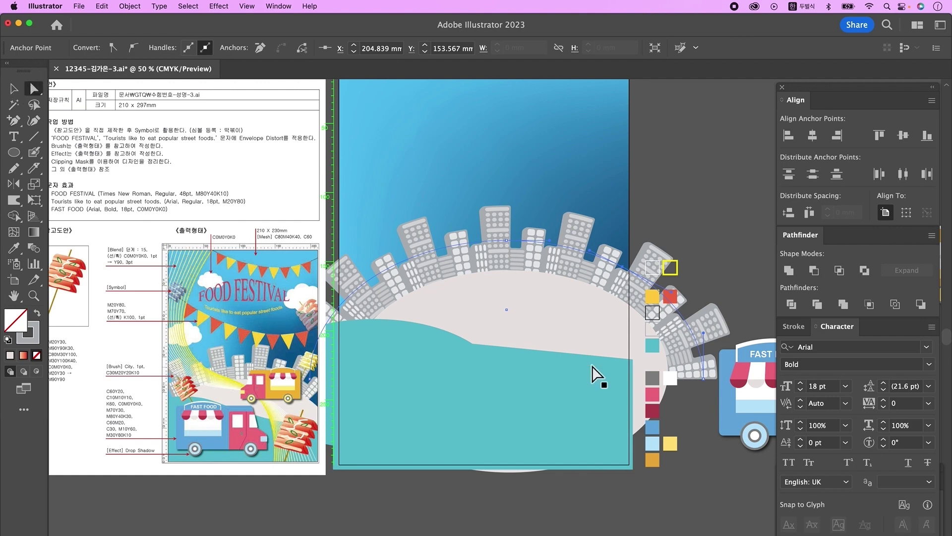
drag(711, 398, 701, 366)
key(Delete)
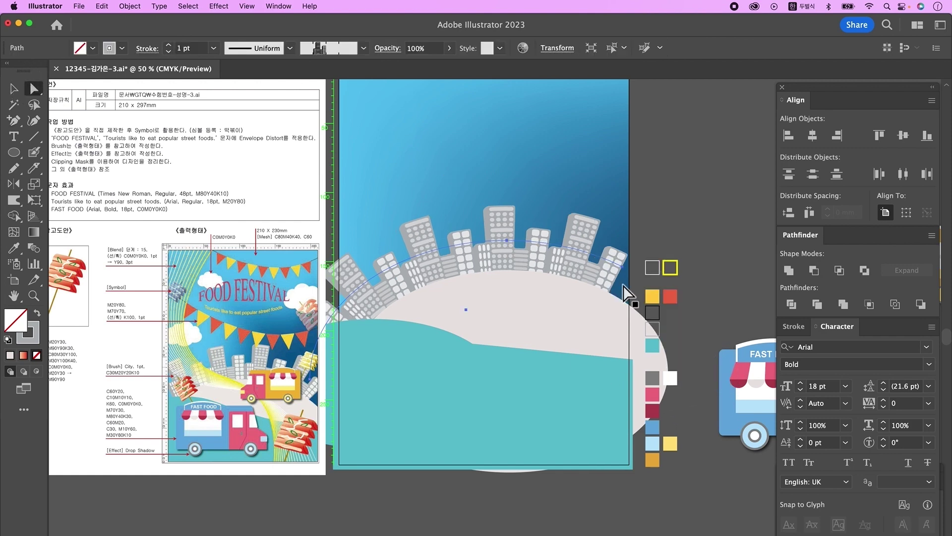
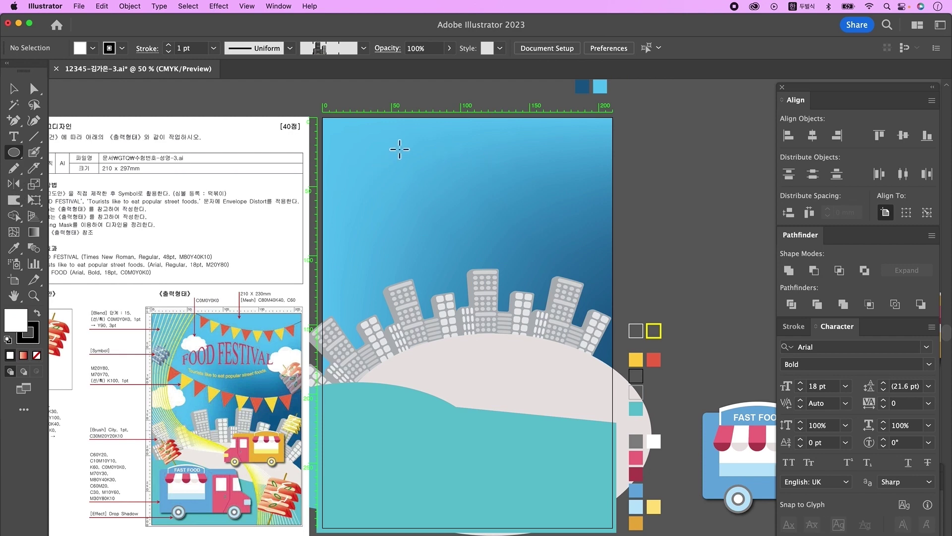
Step: Build a cloud in the upper sky from overlapping white circles of different sizes
mouse_move(401, 165)
mouse_down()
mouse_move(452, 197)
mouse_move(392, 197)
mouse_up()
key(v)
mouse_move(417, 212)
mouse_down()
mouse_move(406, 203)
mouse_move(394, 214)
mouse_up()
drag(403, 209, 419, 214)
drag(399, 212, 399, 208)
drag(395, 224, 396, 219)
drag(399, 203, 466, 189)
mouse_move(458, 206)
mouse_down()
mouse_move(480, 193)
mouse_move(456, 191)
mouse_up()
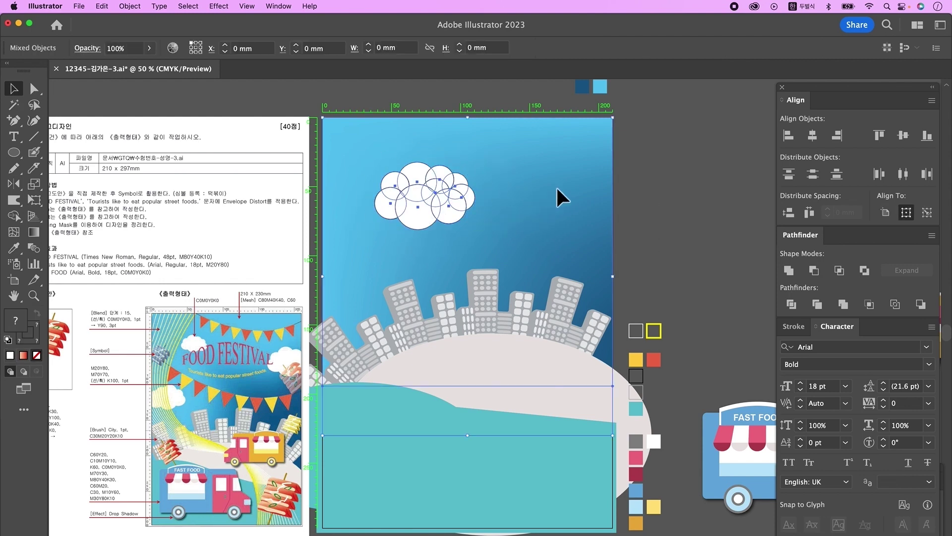
Step: Unite the cloud's circles into one shape and give it the white swatch's fill without an outline
shift+click(557, 188)
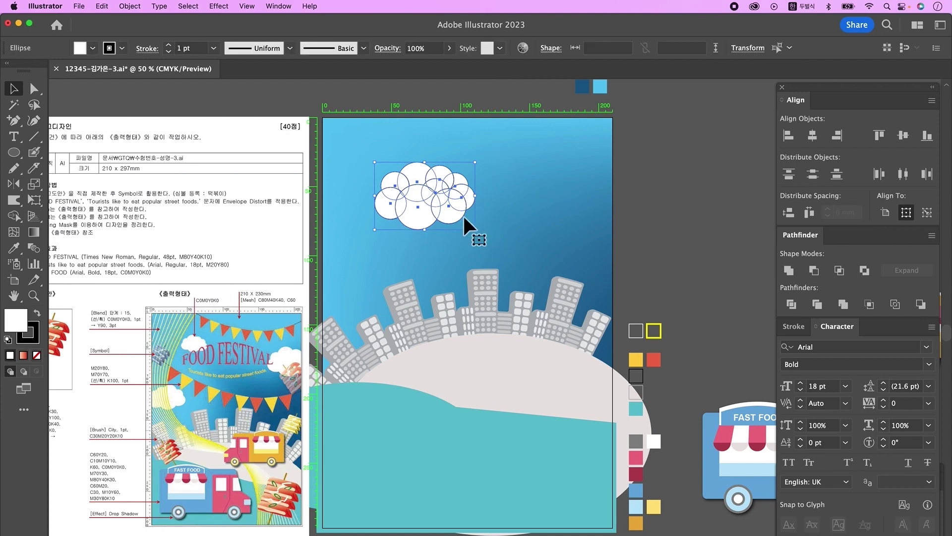
click(789, 273)
click(535, 247)
click(443, 187)
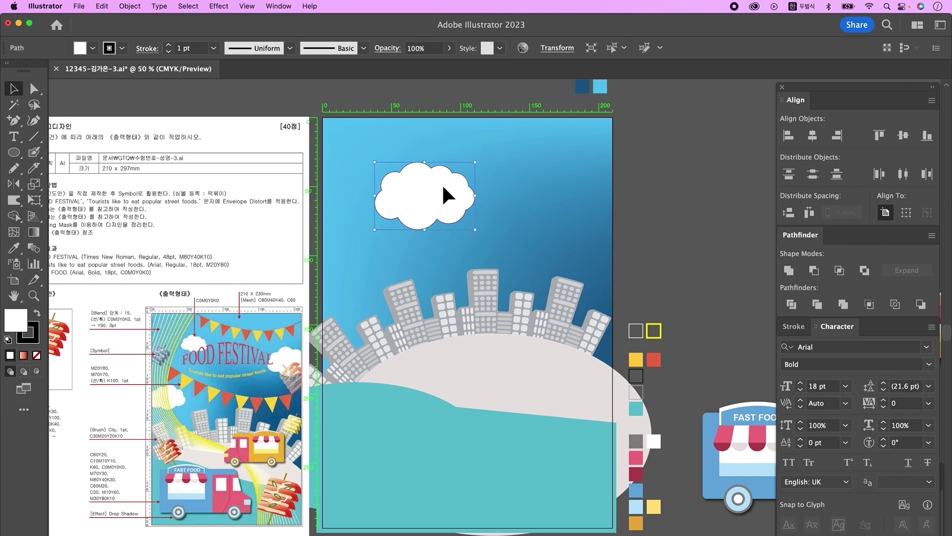
key(i)
click(654, 440)
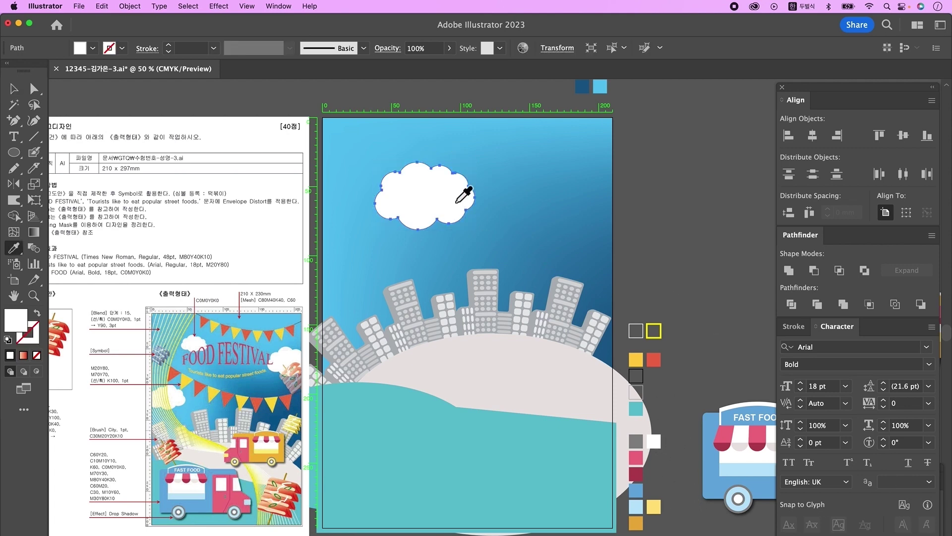
Step: Copy the cloud to the artboard's right edge, then shrink the original and move it up and left
key(v)
click(653, 222)
alt+drag(403, 197, 570, 231)
drag(645, 239, 645, 244)
click(432, 210)
alt+shift+drag(424, 229, 430, 220)
drag(432, 201, 411, 182)
Step: Copy the large right-hand cloud to the artboard's left edge and reflect the copy
alt+drag(574, 224, 352, 238)
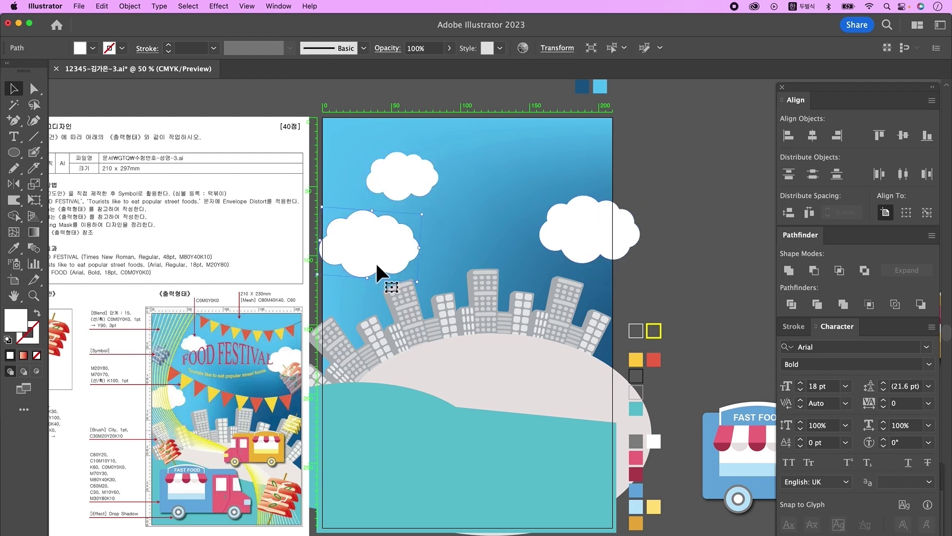
double_click(15, 185)
click(558, 379)
key(v)
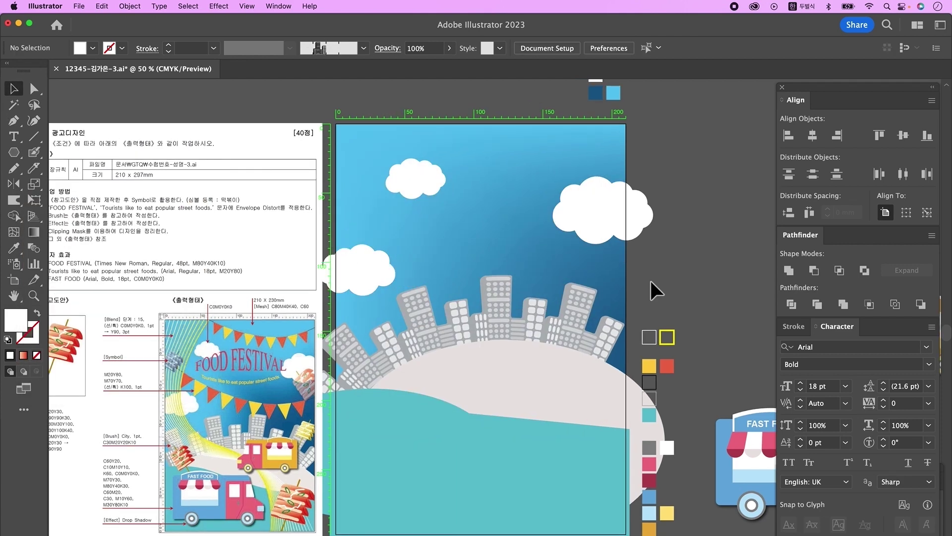
Step: Create a polygon with three sides and a 17.639 mm radius in the sky and rotate it to point down
drag(14, 153, 68, 203)
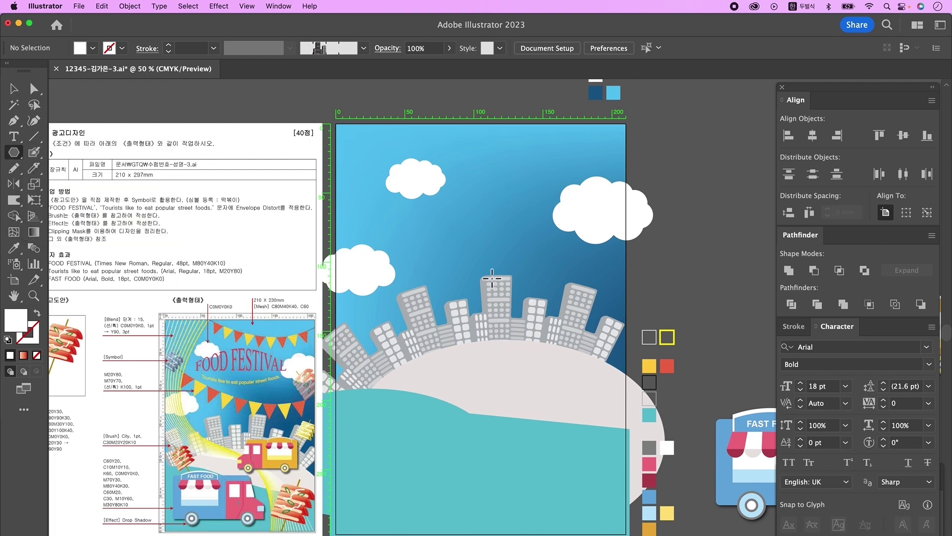
click(513, 265)
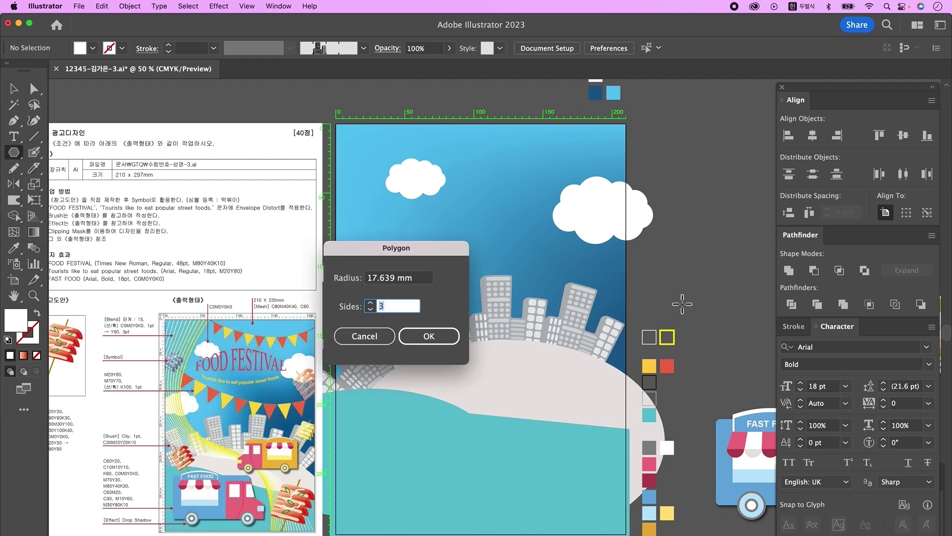
key(Return)
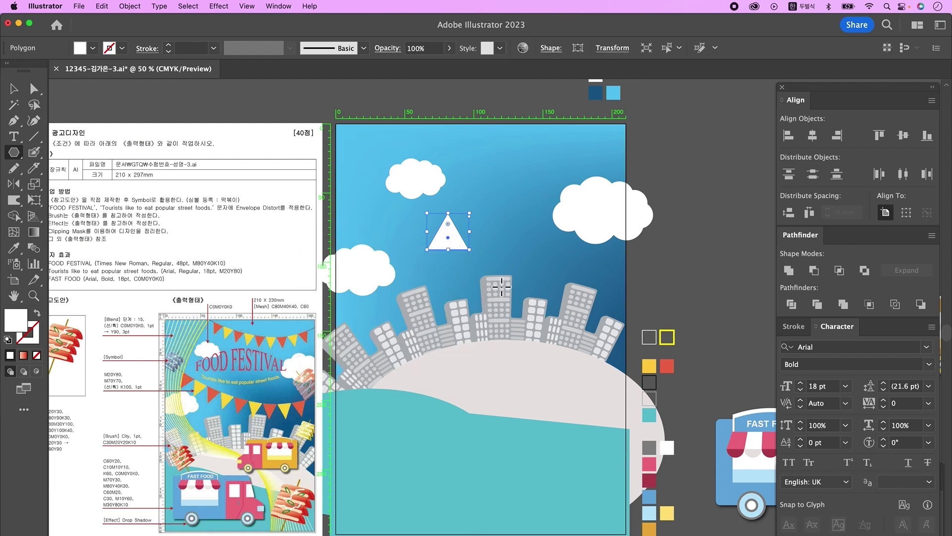
key(v)
drag(475, 252, 384, 188)
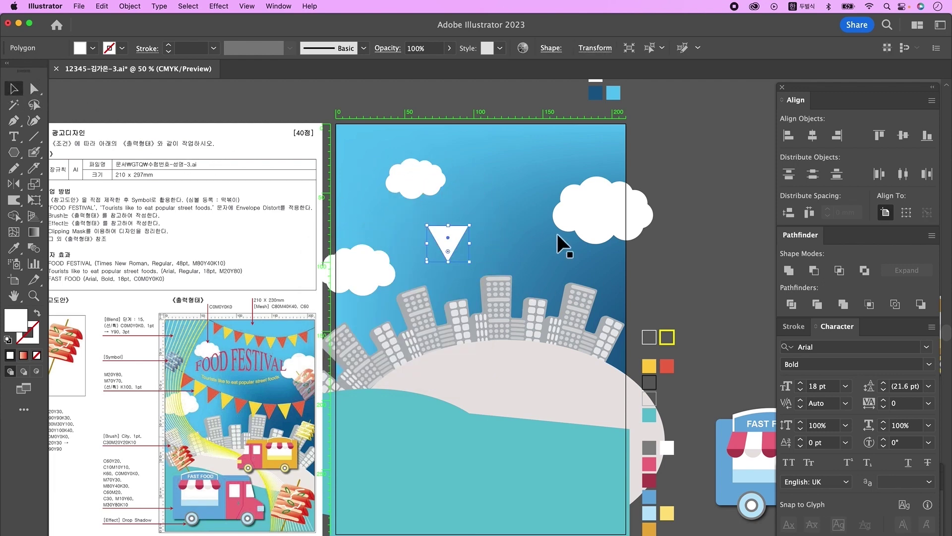
Step: Fill the triangle with the red swatch and place a copy beside it in the yellow swatch colour
key(i)
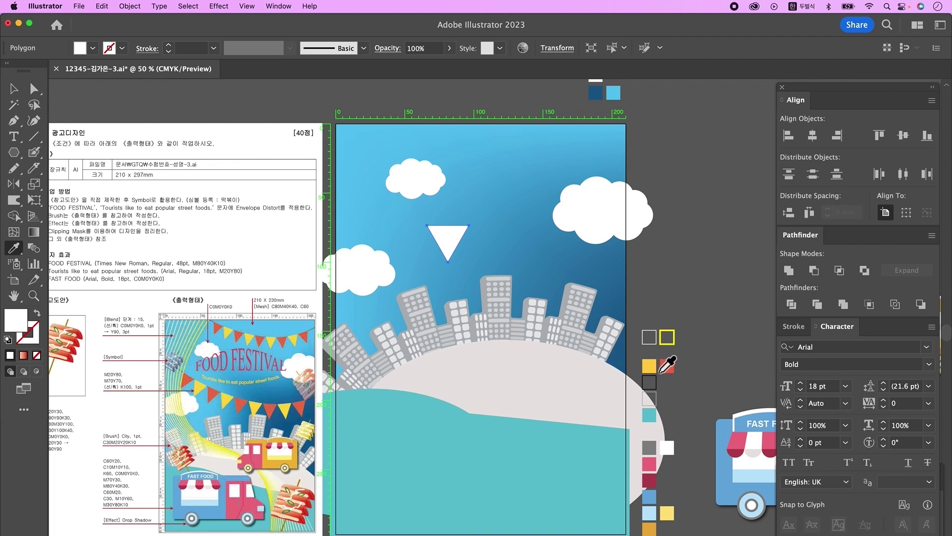
click(663, 370)
key(v)
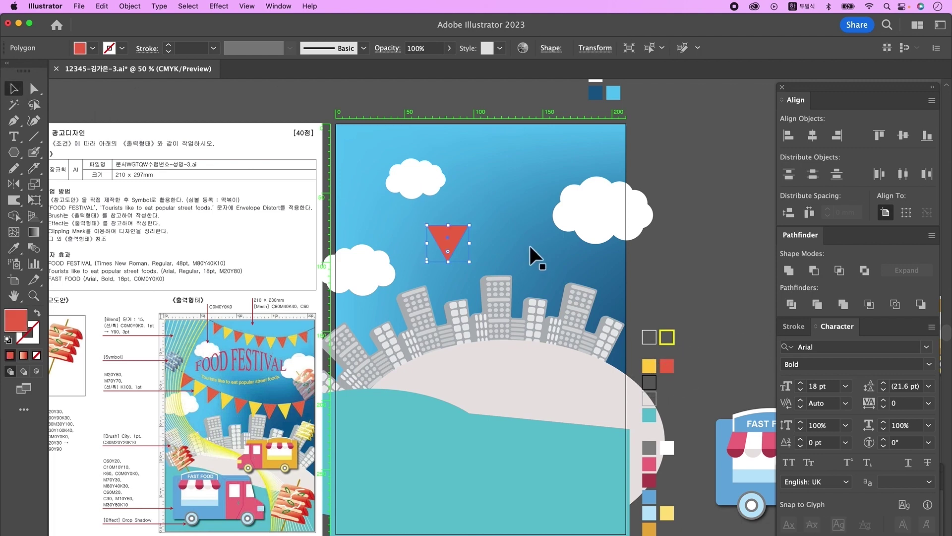
alt+drag(445, 240, 487, 242)
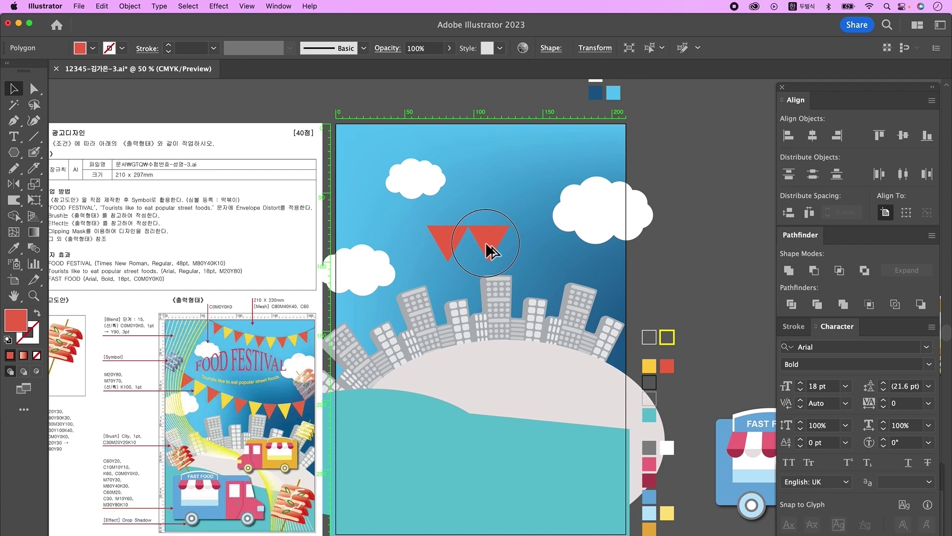
key(i)
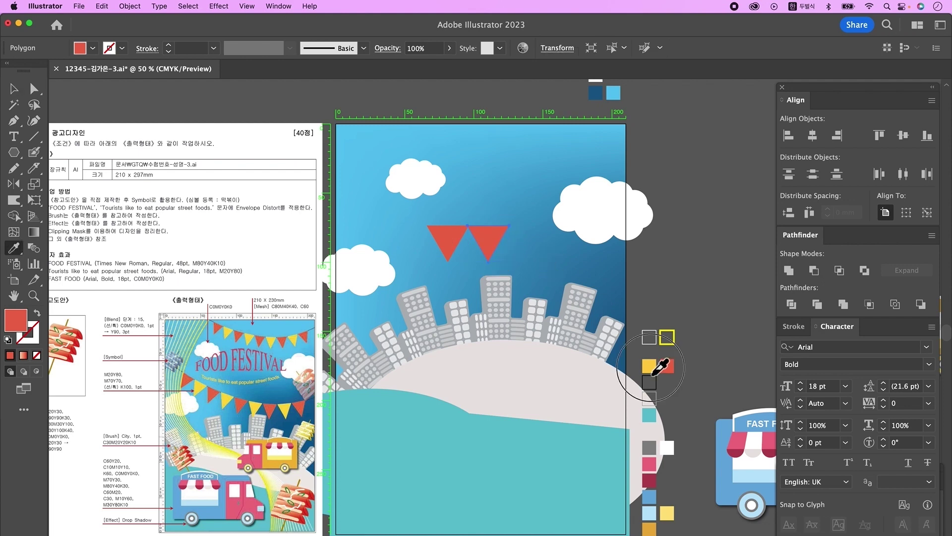
click(649, 368)
Step: Narrow the red and yellow triangle pair, move it left and repeat it rightward into a row ending with a red triangle
click(18, 90)
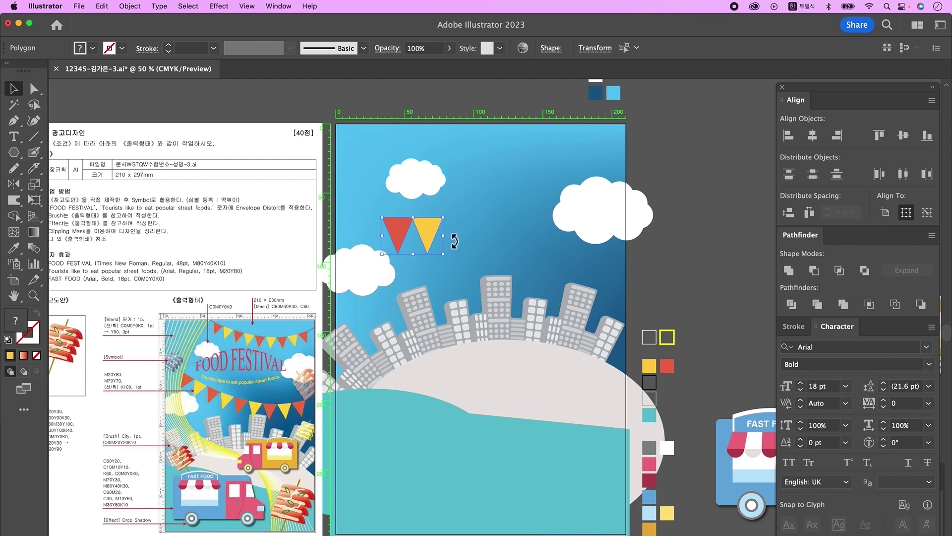
alt+shift+drag(436, 237, 498, 237)
key(super+d)
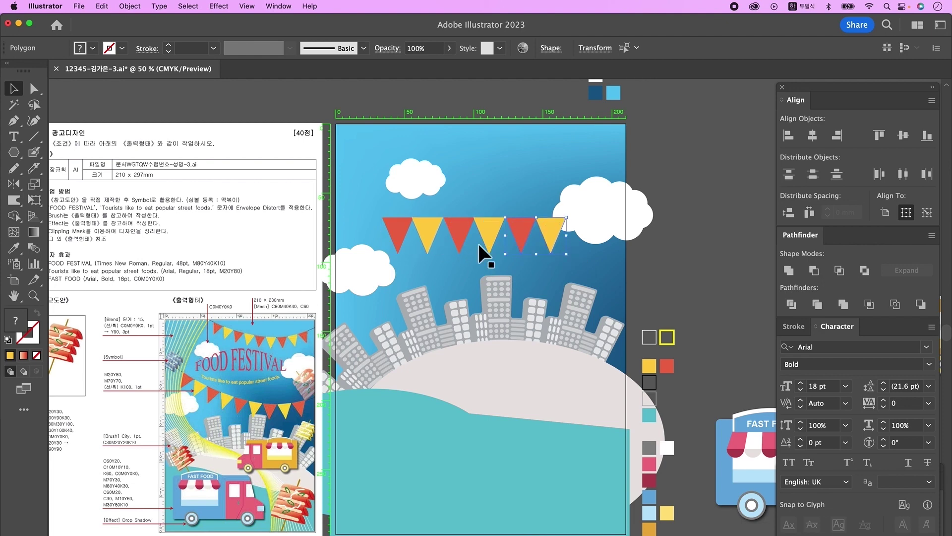
key(super+d)
click(587, 230)
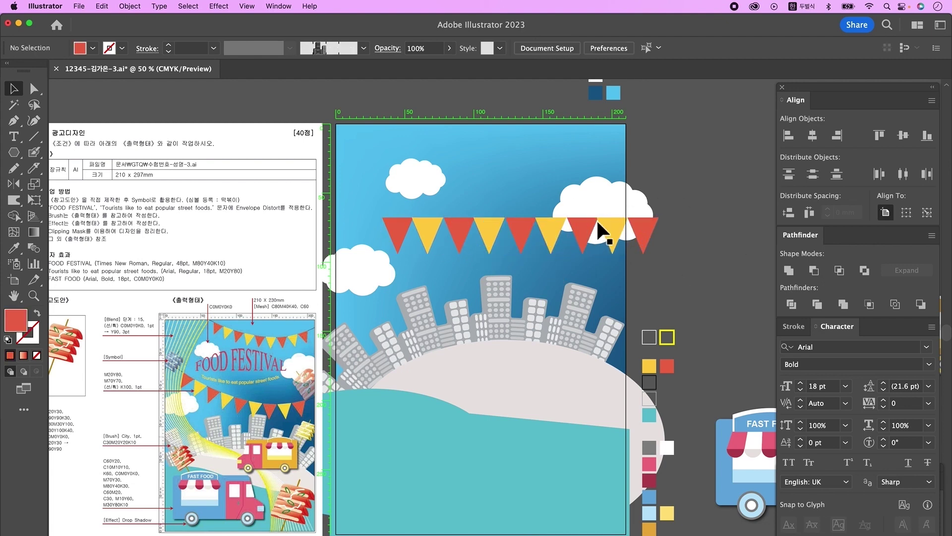
Step: Lock the gradient mesh sky together with the large cloud at the artboard's right edge
click(575, 180)
key(super+2)
drag(673, 198, 371, 149)
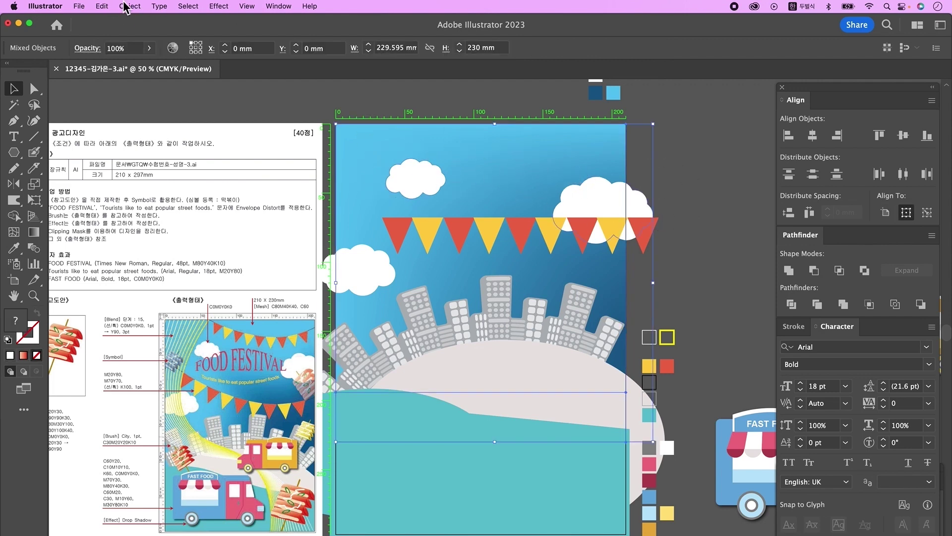
click(125, 7)
mouse_move(153, 98)
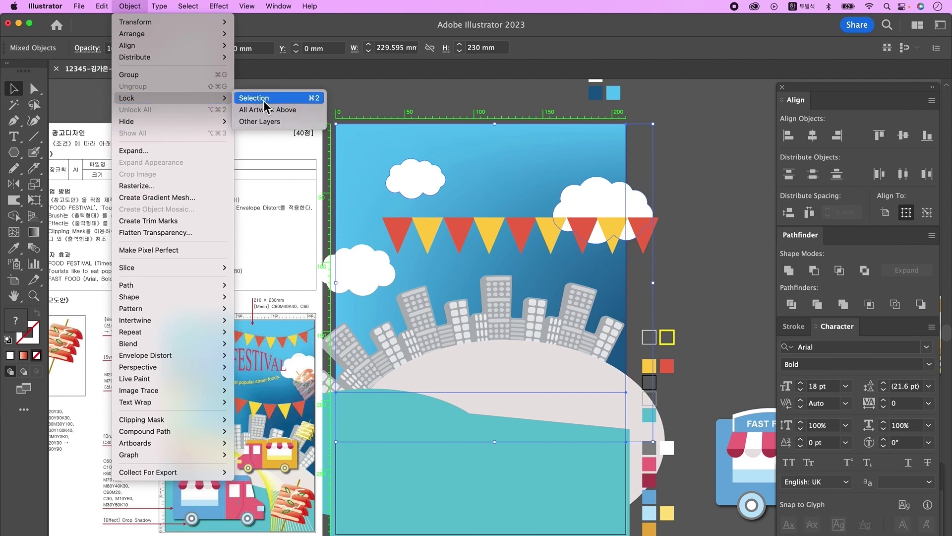
click(268, 98)
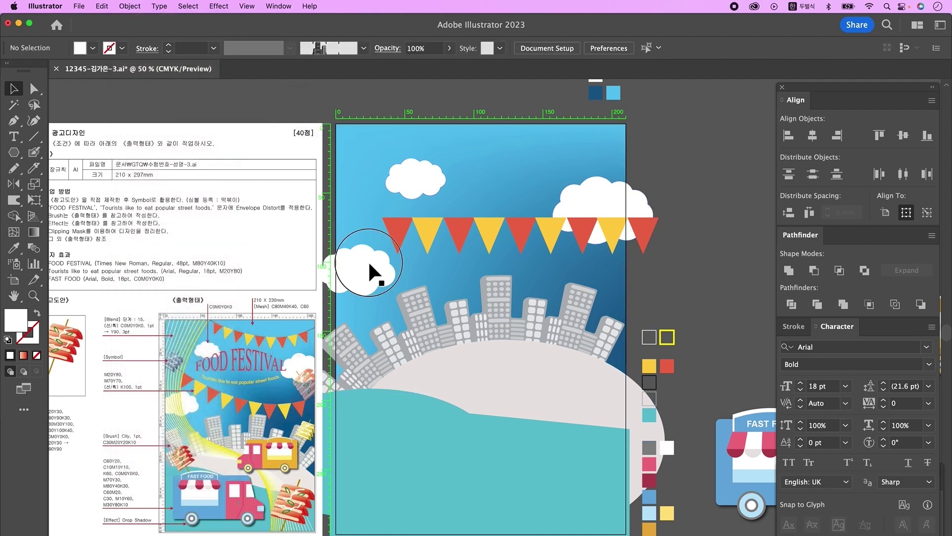
Step: Shrink the row of red and yellow flags and shift it down and left so it fits across the artboard
drag(400, 225, 376, 243)
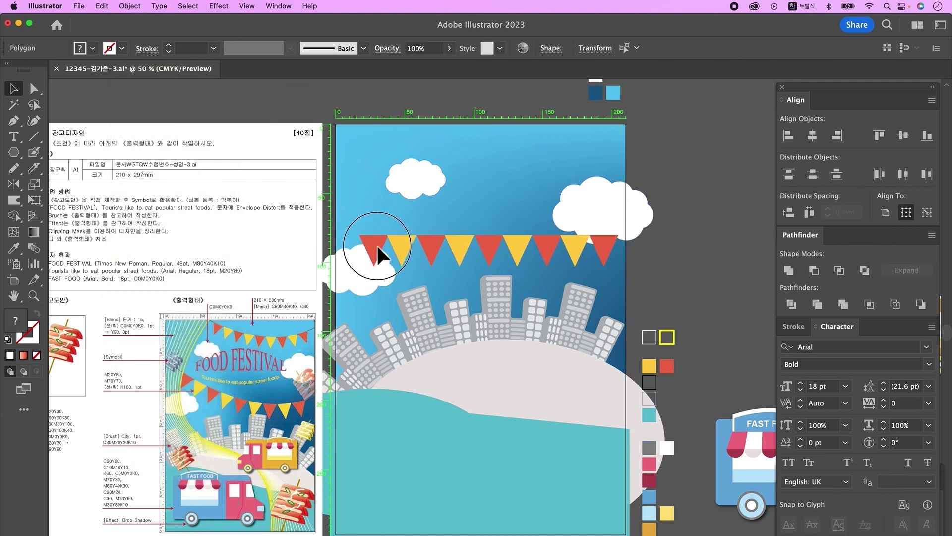
click(668, 267)
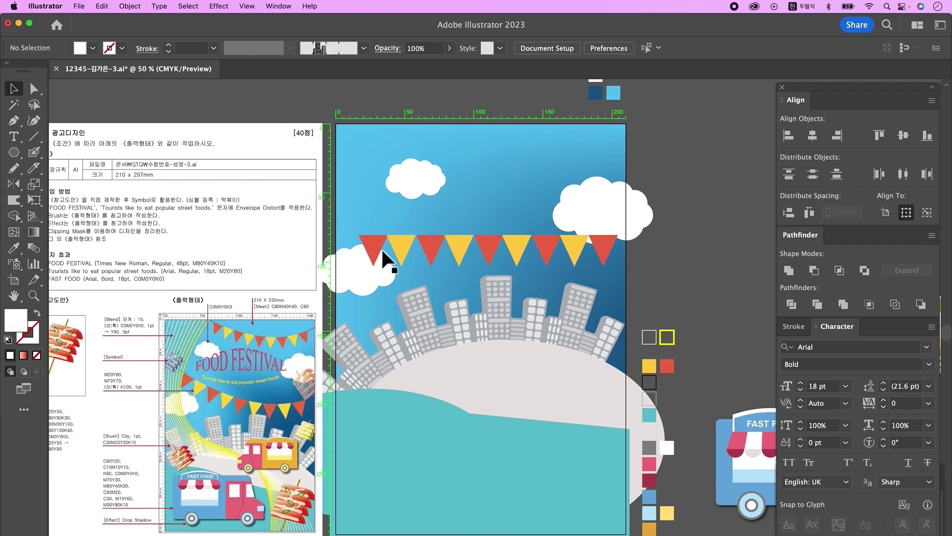
click(366, 242)
Step: Draw a sagging curved string across the flag row with the Pen tool, using no fill and a 1 pt black stroke
click(14, 120)
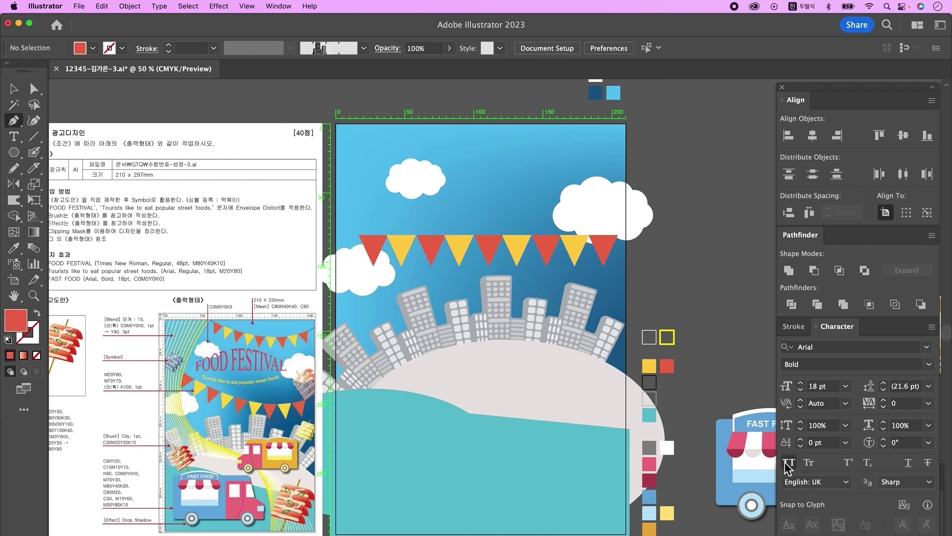
click(656, 386)
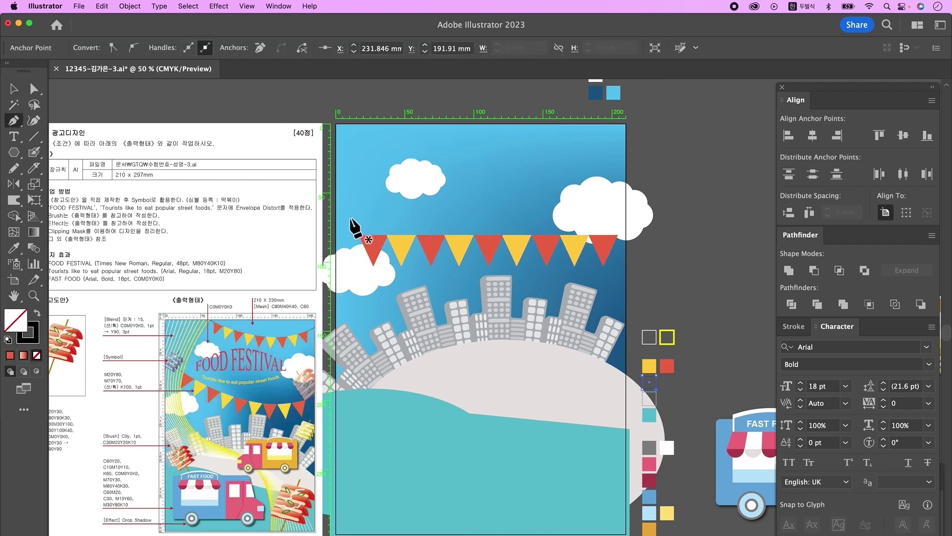
click(328, 215)
drag(639, 258, 771, 218)
super+click(423, 142)
key(v)
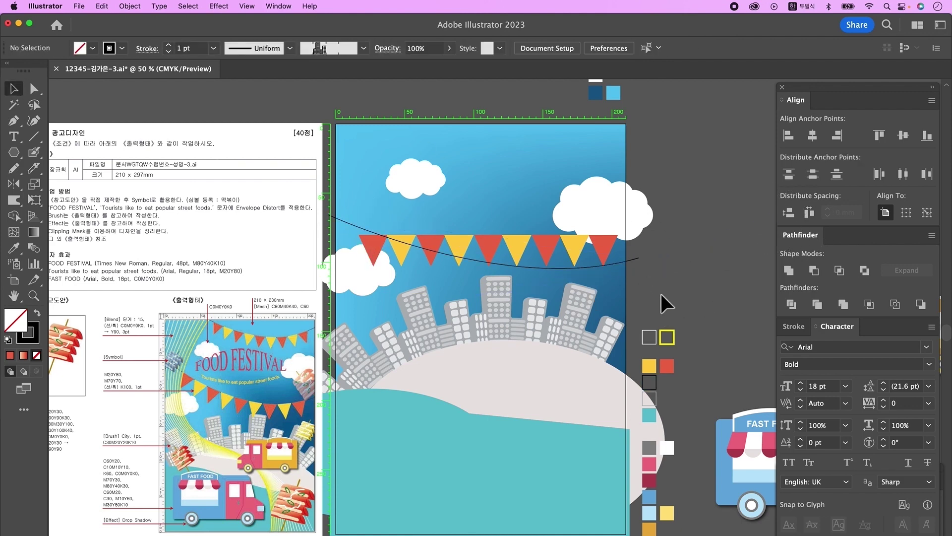
Step: Tilt and move the first red flag so it hangs from the curved string
click(365, 240)
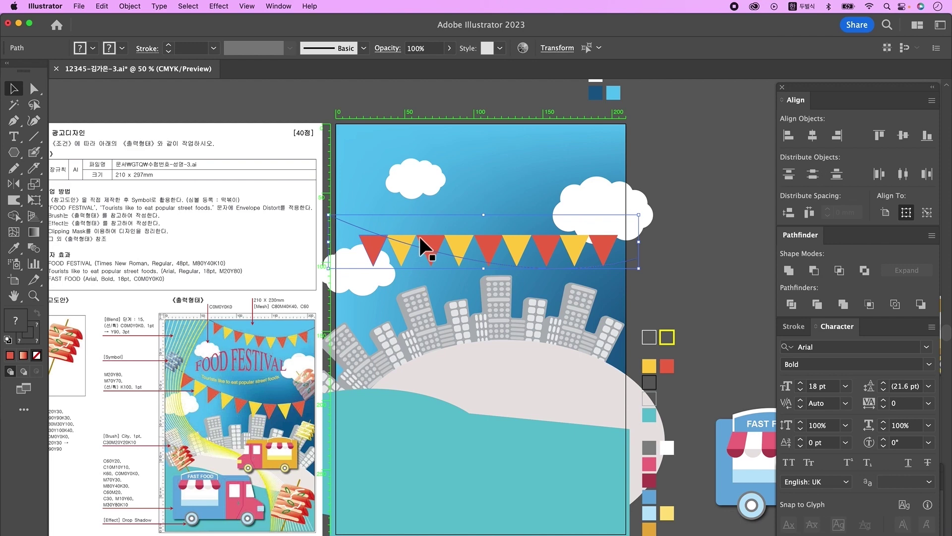
shift+click(570, 268)
drag(390, 232, 396, 240)
drag(372, 241, 374, 239)
Step: Lower the flags after the first one and tilt the second and third to follow the string
click(402, 244)
shift+click(430, 244)
shift+click(460, 244)
shift+click(488, 244)
drag(439, 236, 439, 269)
click(430, 256)
drag(398, 273, 404, 250)
click(386, 244)
click(399, 251)
drag(419, 239, 431, 249)
Step: Rotate and position the fourth, fifth and sixth flags along the curve of the string
click(432, 276)
shift+click(459, 276)
drag(459, 275, 481, 255)
drag(463, 258, 467, 261)
click(489, 278)
shift+click(517, 276)
drag(539, 271, 541, 277)
drag(524, 275, 522, 269)
Step: Rotate and position the last three flags so they follow the rising right end of the string
click(545, 278)
click(569, 275)
drag(593, 267, 610, 277)
click(545, 279)
click(602, 278)
drag(575, 278, 576, 279)
click(510, 276)
Step: Group the flags with their string and place a smaller copy of the bunting along the poster's upper edge
click(632, 275)
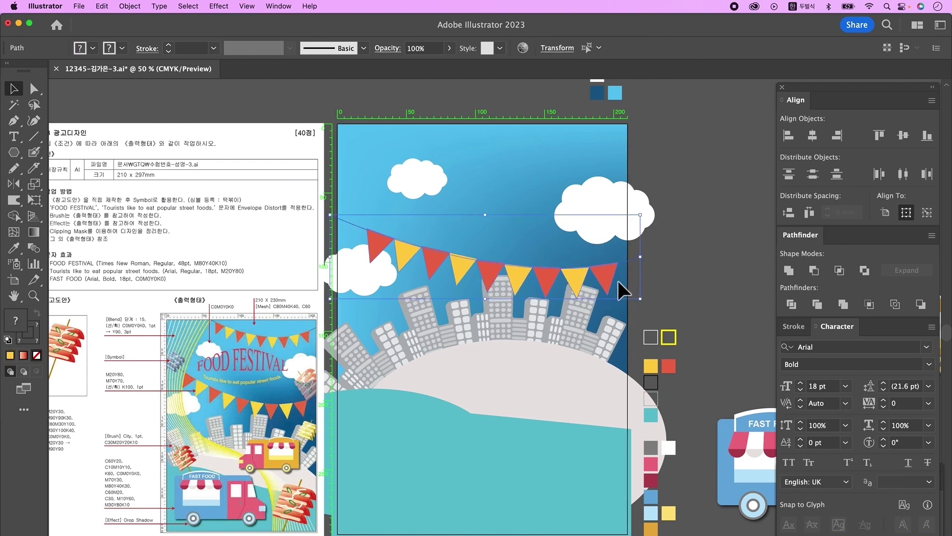
key(super+g)
drag(603, 276, 626, 185)
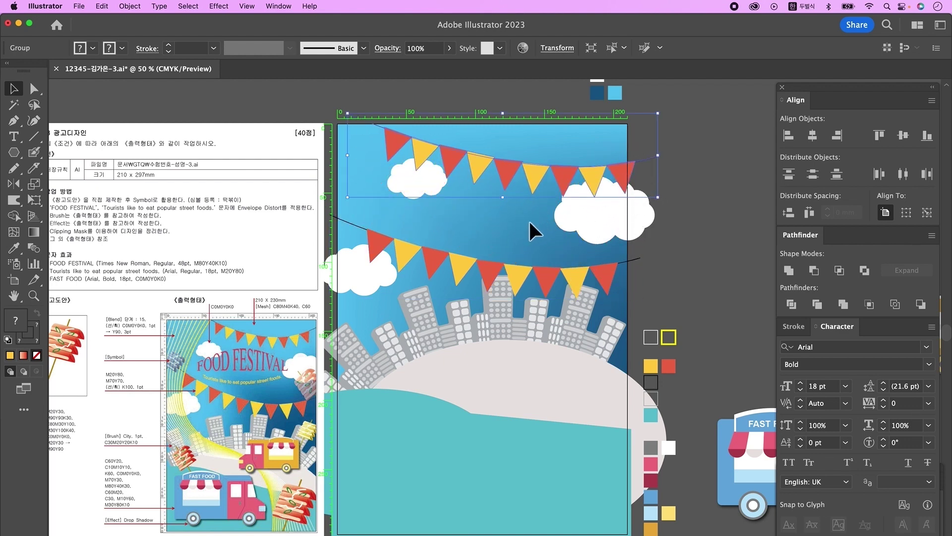
drag(507, 205, 522, 147)
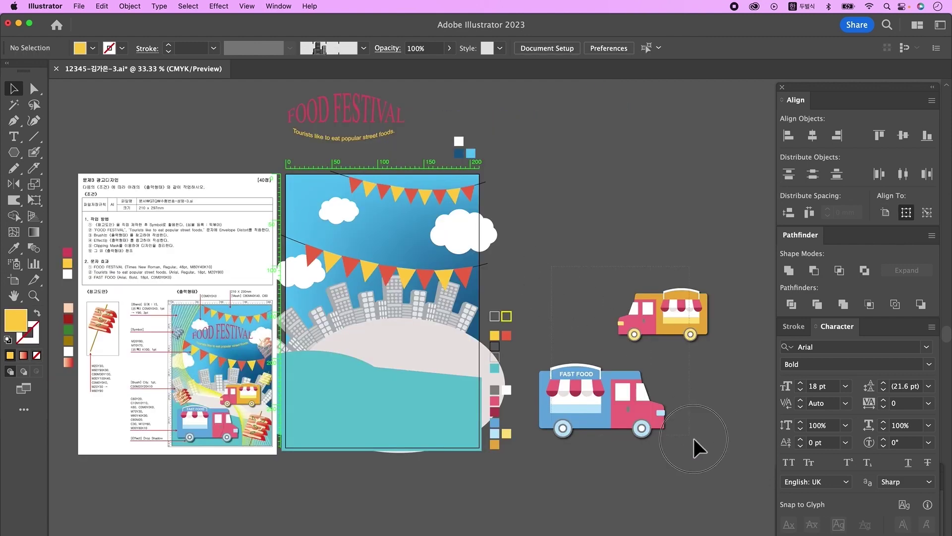
Step: Move both food trucks onto the poster, with the blue truck at the lower left and the orange one above it at right
click(652, 421)
drag(687, 313, 454, 302)
key(super+equal)
drag(494, 321, 544, 342)
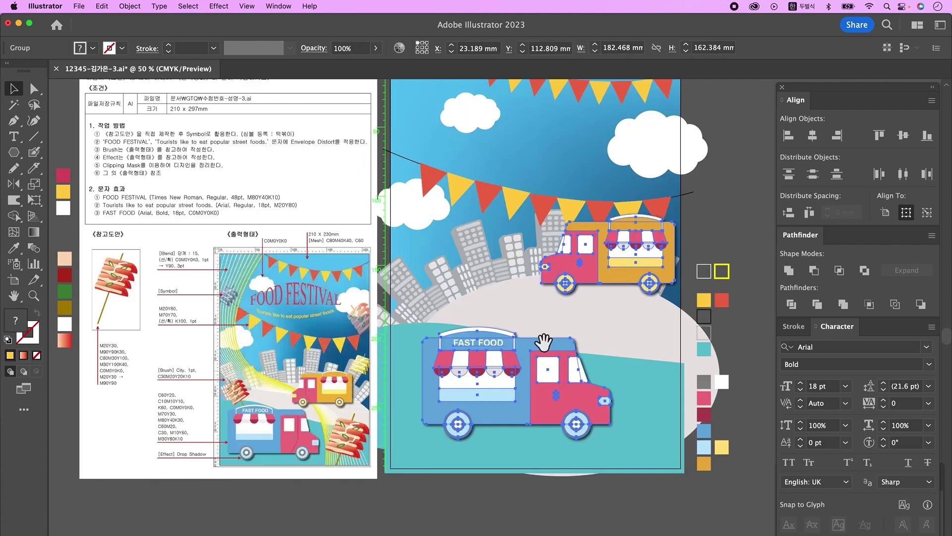
drag(513, 391, 493, 413)
click(762, 366)
Step: Move the city skyline and its pale ground lower on the poster and nudge the teal ground down
click(645, 375)
shift+click(494, 284)
drag(552, 268, 552, 309)
click(452, 325)
drag(451, 323, 451, 331)
Step: Move the orange food truck down and scale it smaller on the pale ground
drag(592, 283, 595, 317)
drag(659, 309, 649, 309)
drag(526, 310, 537, 315)
drag(615, 311, 615, 317)
Step: Move the large lower bunting further down, just above the city skyline
scroll(615, 316, down, 1)
drag(627, 245, 628, 275)
key(super+shift+a)
drag(579, 193, 579, 210)
key(super+shift+a)
scroll(752, 238, down, 1)
drag(771, 215, 720, 278)
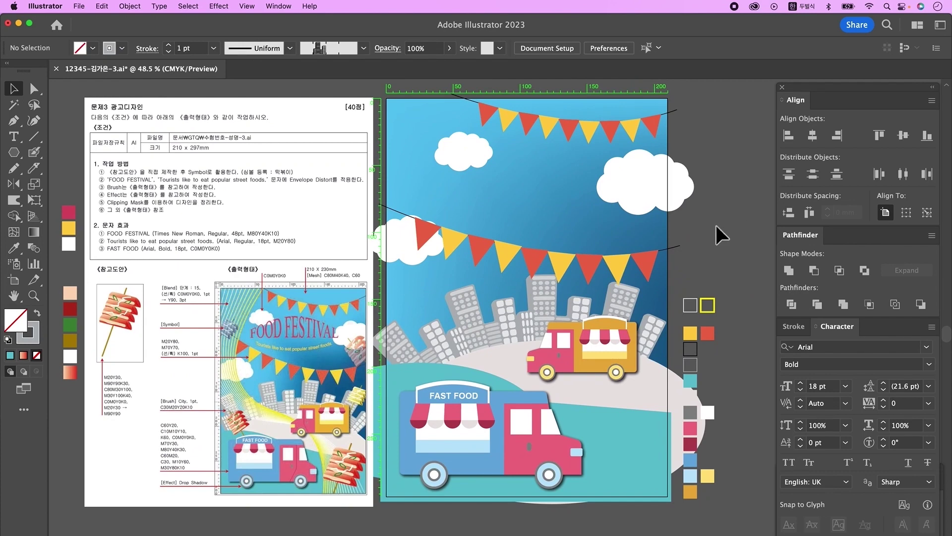
Step: Show the document's symbols and float the set of symbolism tools above the reference sheet
key(super+minus)
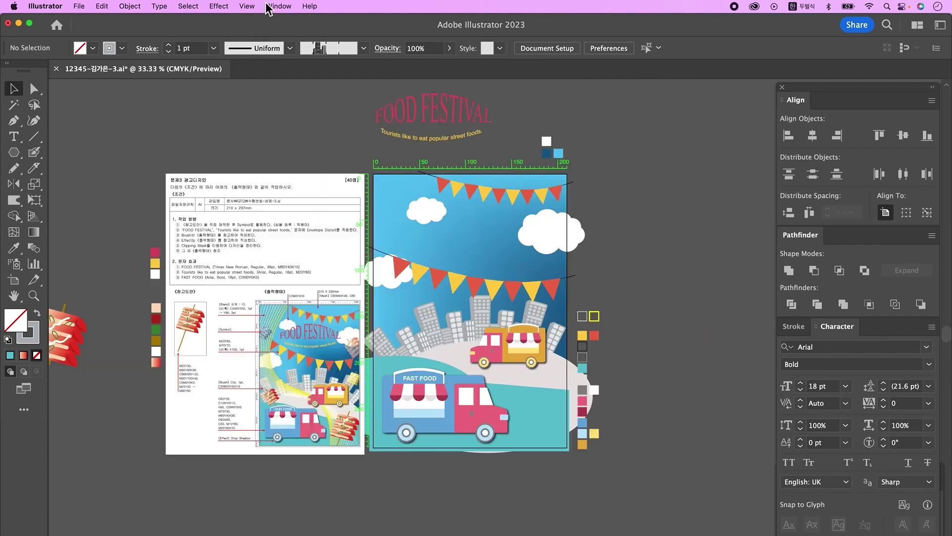
click(279, 6)
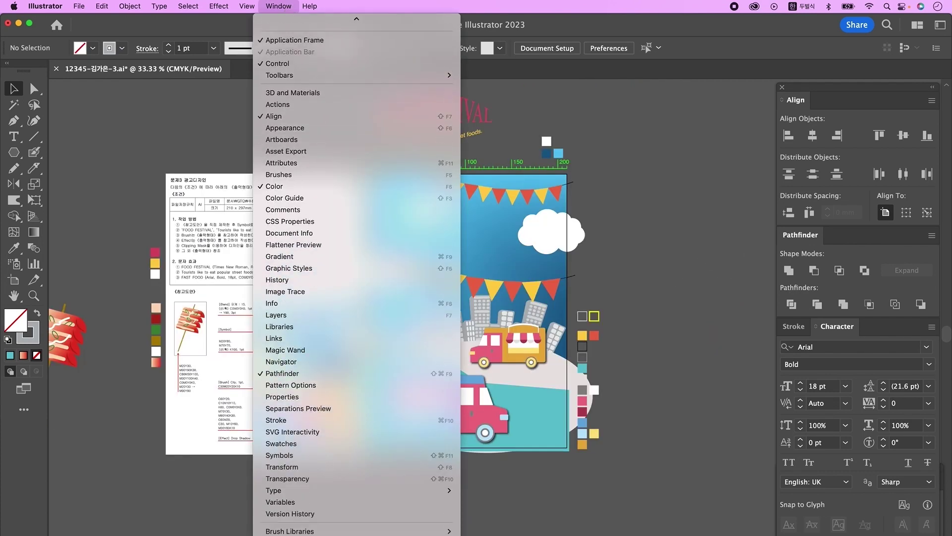
click(400, 459)
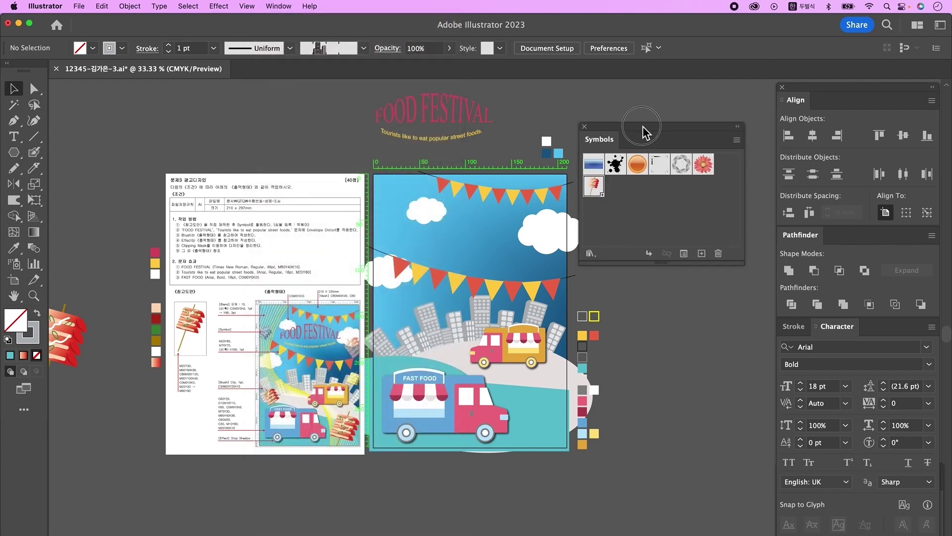
drag(642, 126, 661, 119)
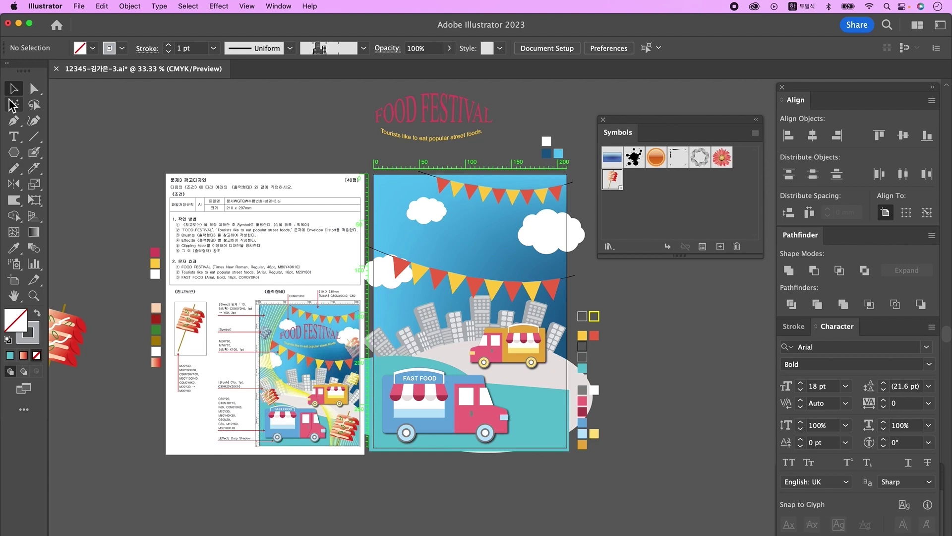
click(14, 264)
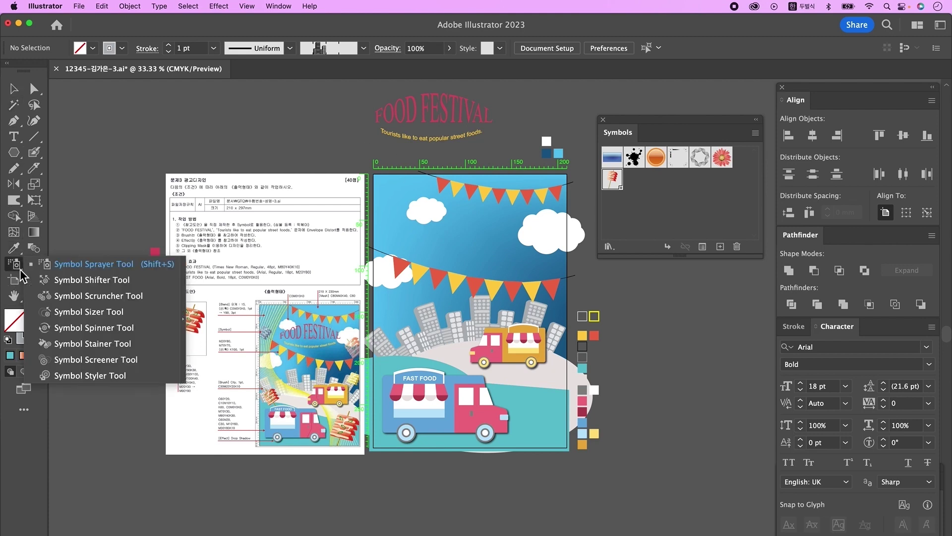
click(185, 323)
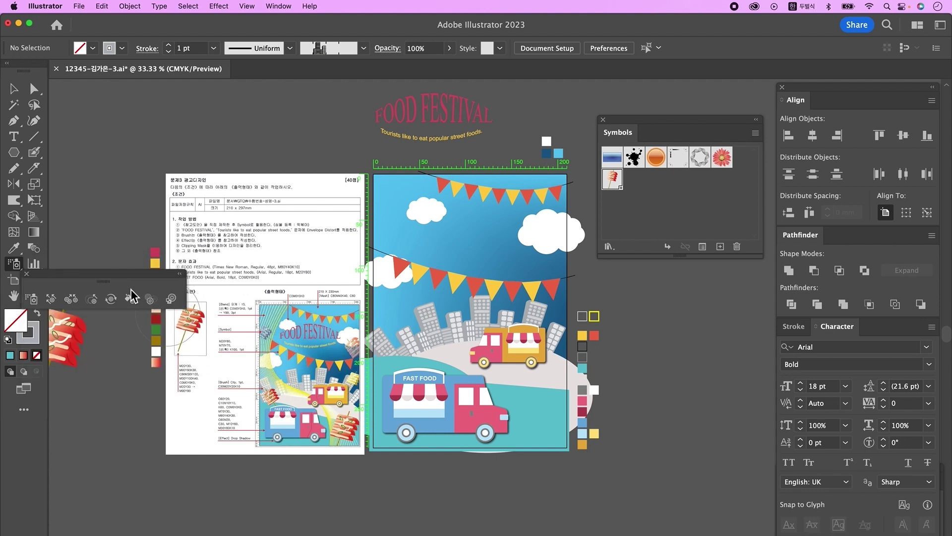
drag(124, 280, 301, 134)
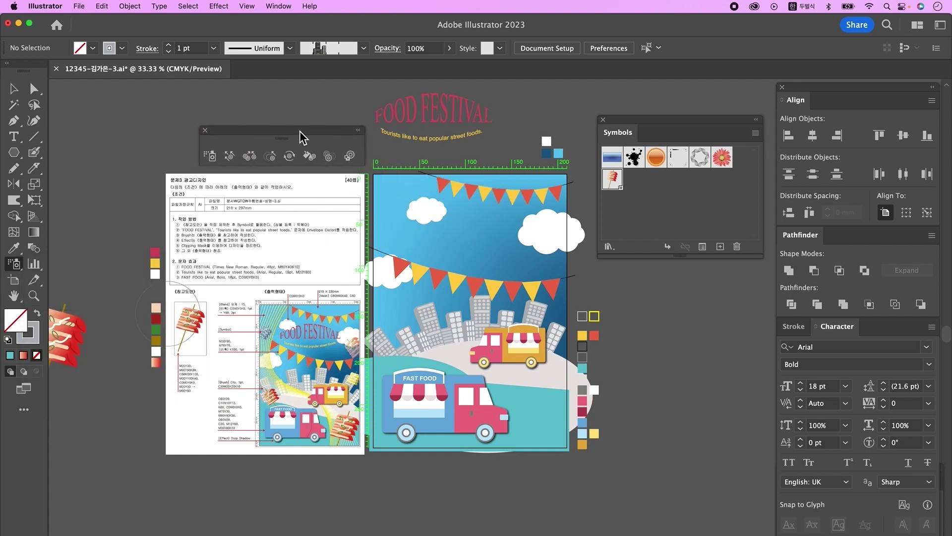
Step: Set the Symbol Sprayer's intensity to 3 and spray five skewer symbols around the poster's left and right sides
double_click(210, 157)
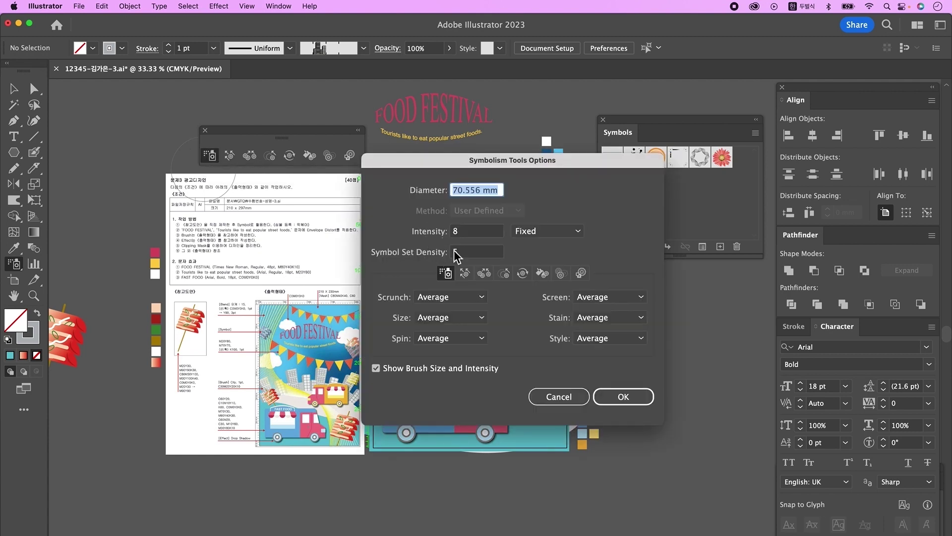
click(469, 232)
key(Tab)
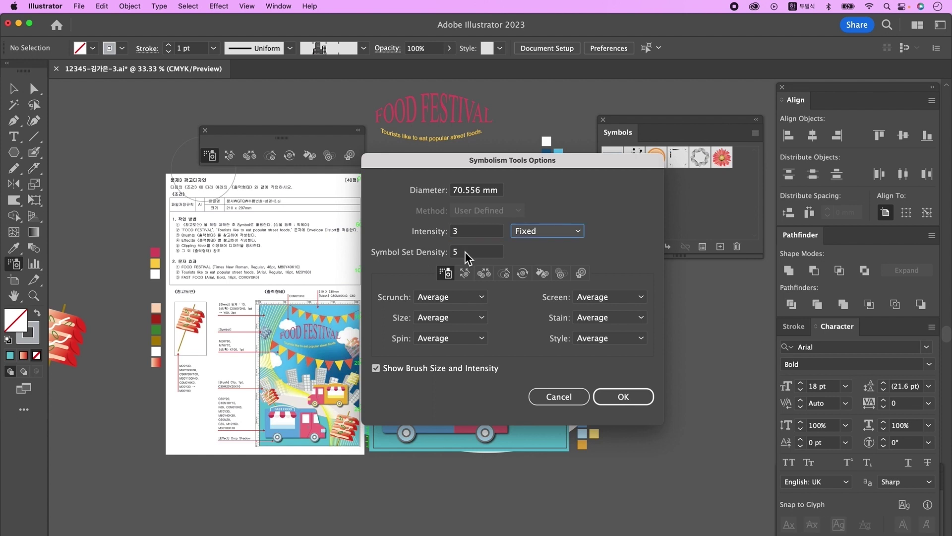
click(465, 254)
key(Return)
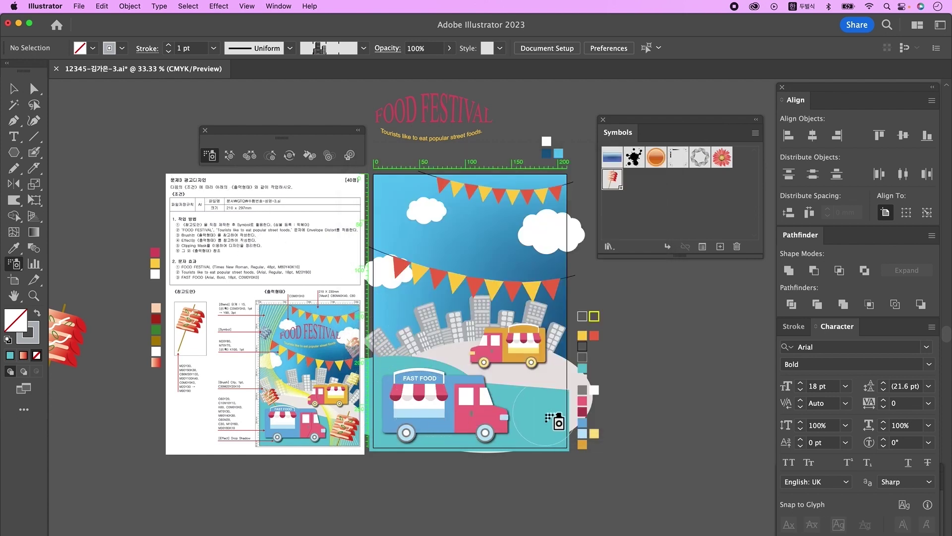
mouse_move(547, 426)
mouse_down()
mouse_move(573, 251)
mouse_move(403, 230)
mouse_move(392, 318)
mouse_up()
Step: Shrink every sprayed skewer except the lower-right one with the Symbol Sizer
click(270, 158)
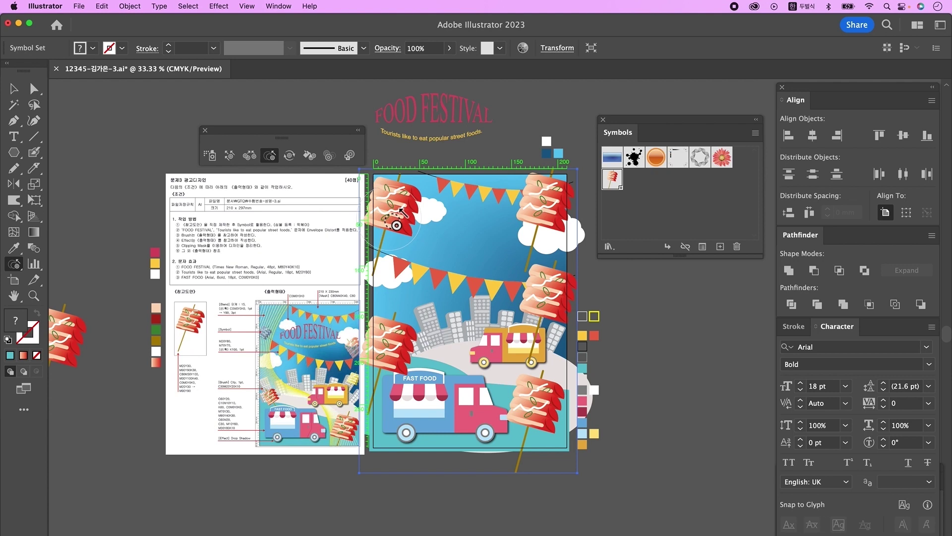
drag(400, 230, 400, 231)
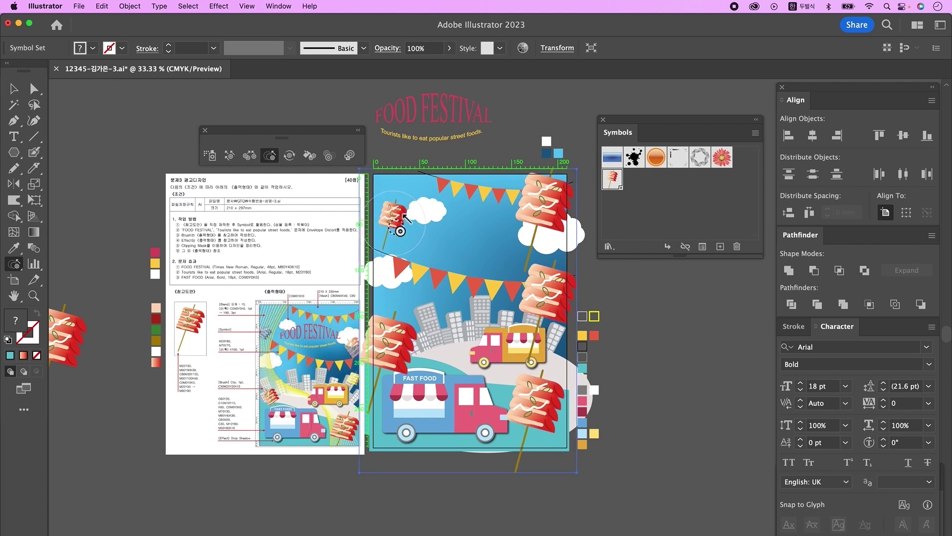
alt+click(400, 229)
mouse_move(548, 221)
mouse_down()
mouse_move(543, 300)
mouse_move(398, 359)
mouse_move(551, 306)
mouse_move(556, 219)
mouse_up()
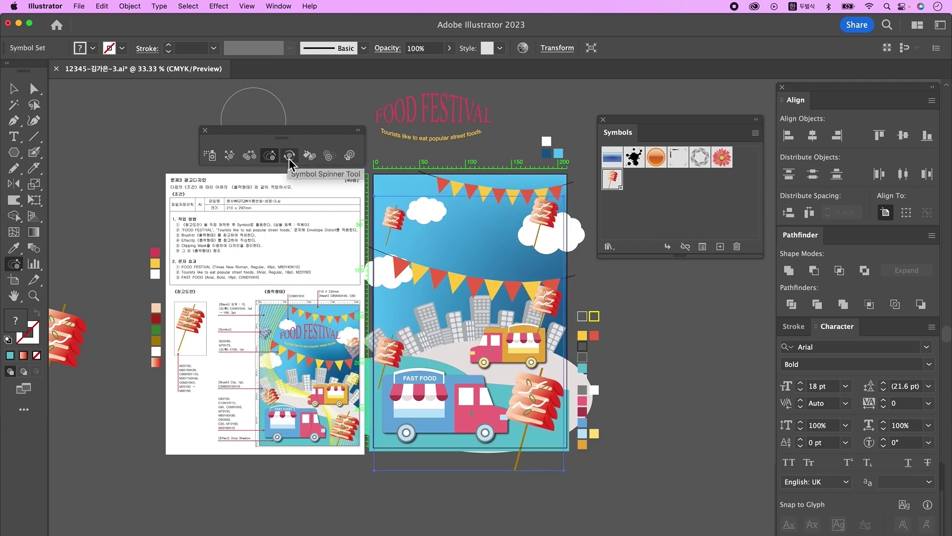
Step: Spin the upper-left skewer clockwise, the upper-right and lower-left ones counterclockwise, and slightly adjust the lower-right one
click(288, 157)
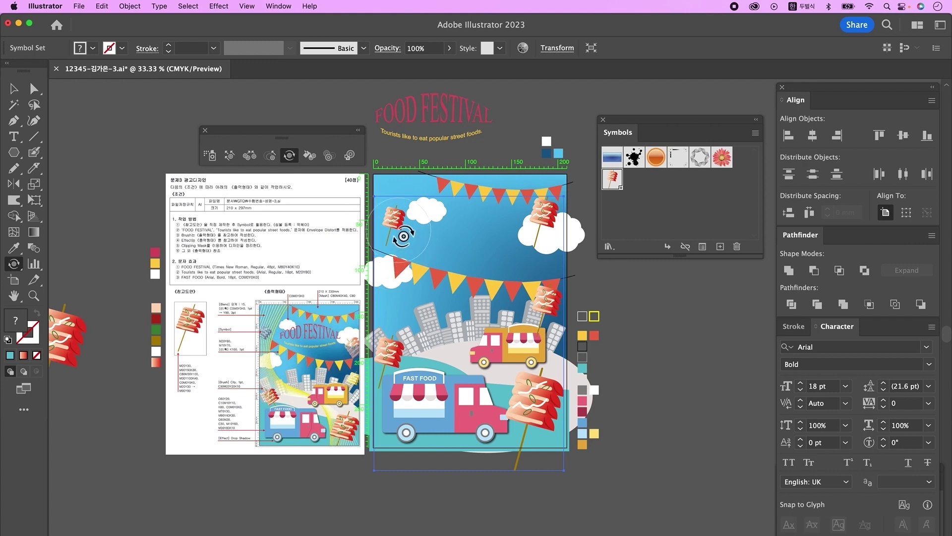
mouse_move(388, 259)
mouse_down()
mouse_move(367, 248)
mouse_move(418, 246)
mouse_move(398, 242)
mouse_move(399, 213)
mouse_up()
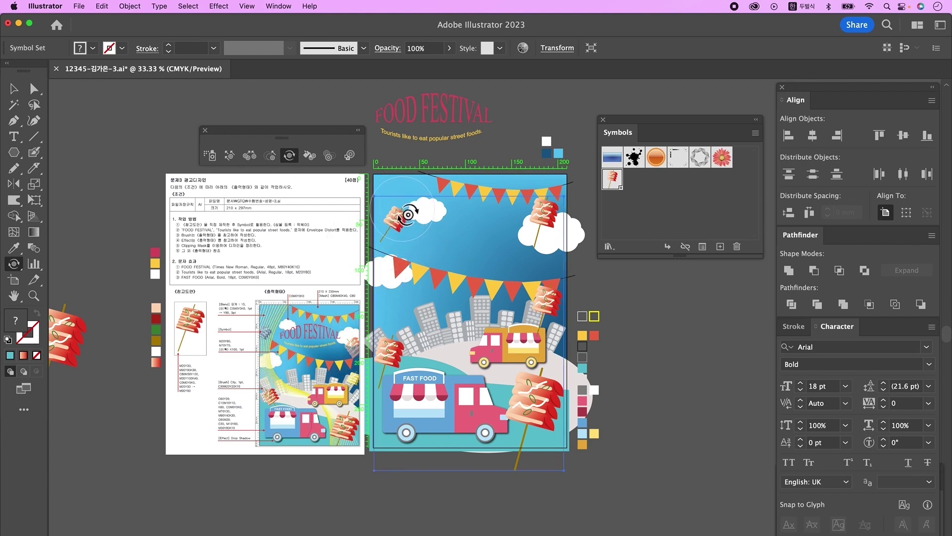
drag(403, 351, 360, 355)
mouse_move(555, 391)
mouse_down()
mouse_move(568, 410)
mouse_move(539, 385)
mouse_up()
drag(511, 202, 530, 218)
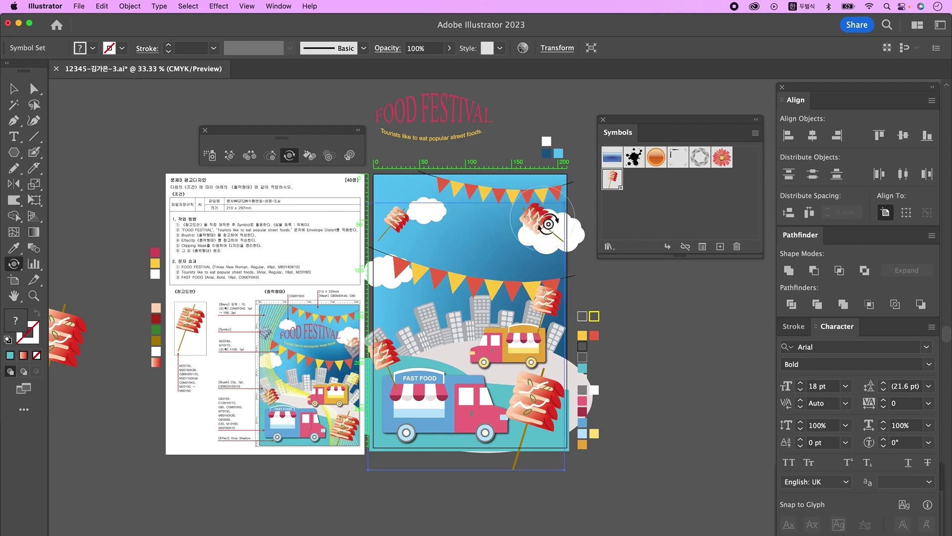
Step: Shift the two upper skewers down towards the poster's edges and reposition the lower-left and lower-right ones with the Symbol Shifter
click(234, 156)
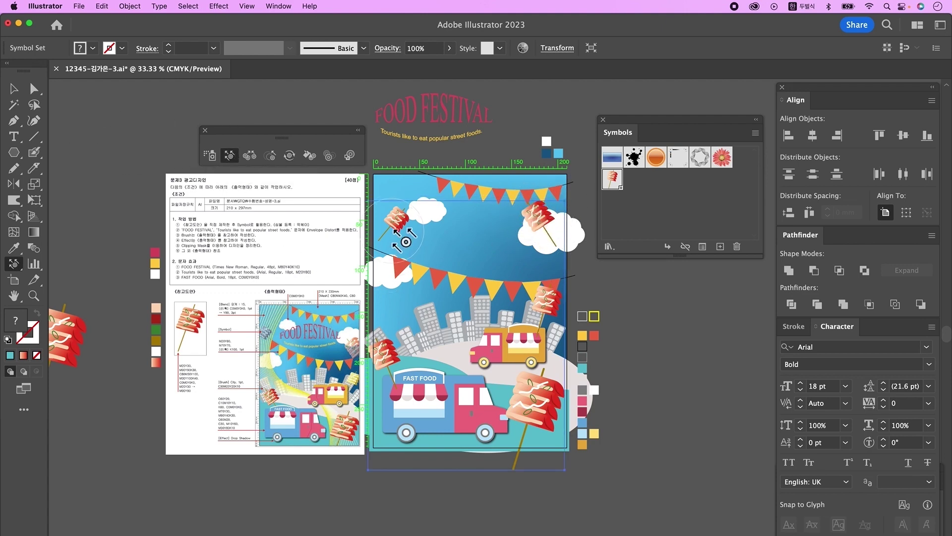
mouse_move(414, 222)
mouse_down()
mouse_move(374, 242)
mouse_move(370, 231)
mouse_move(375, 245)
mouse_move(561, 261)
mouse_move(544, 305)
mouse_move(531, 412)
mouse_up()
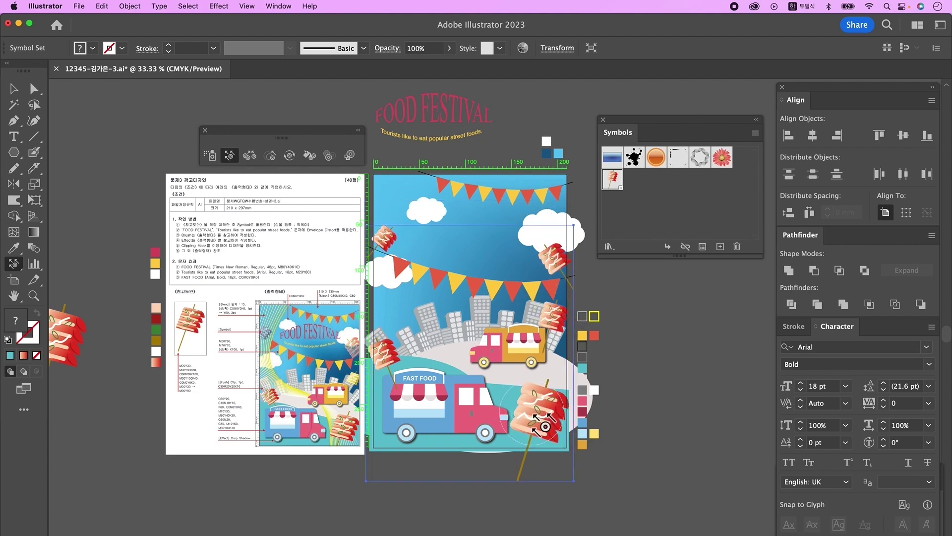
drag(381, 353, 415, 363)
Step: Shrink the skewer above the orange truck and shift it slightly towards the poster's right edge
click(269, 155)
alt+click(560, 330)
click(230, 156)
drag(559, 327, 566, 321)
Step: Set the fill to yellow f7f71c and stain the small skewer above the orange truck with the Symbol Stainer
click(309, 155)
double_click(16, 322)
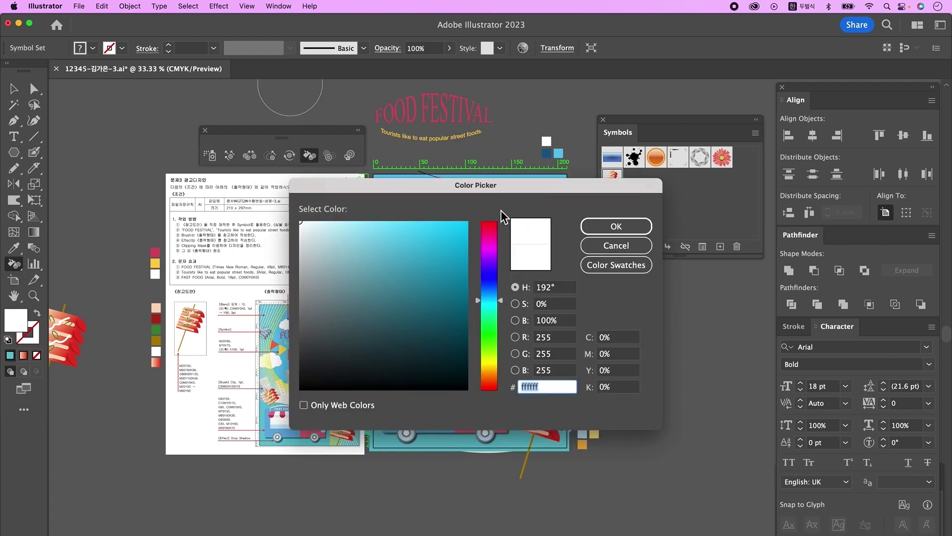
drag(500, 187, 509, 185)
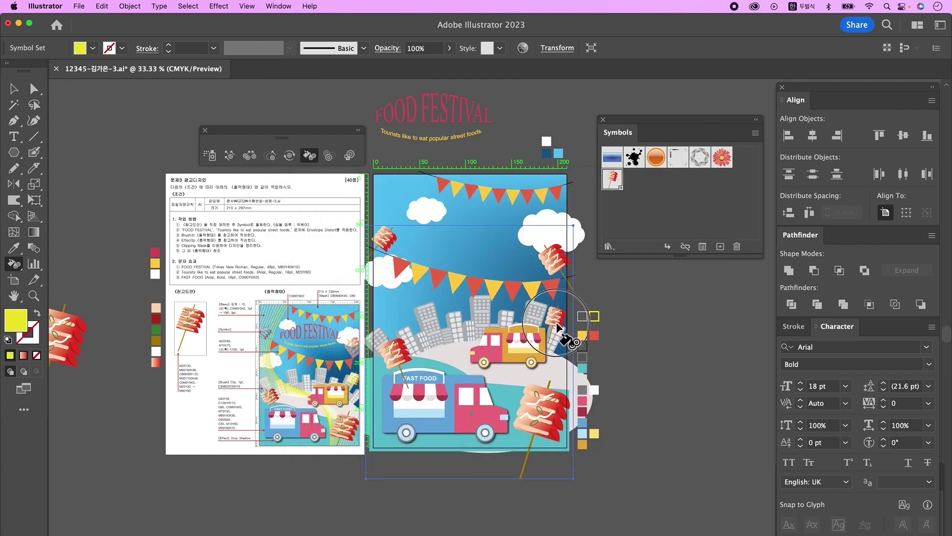
click(557, 324)
Step: Set the fill to blue 508fff and stain the upper-left skewer with the Symbol Stainer
double_click(17, 321)
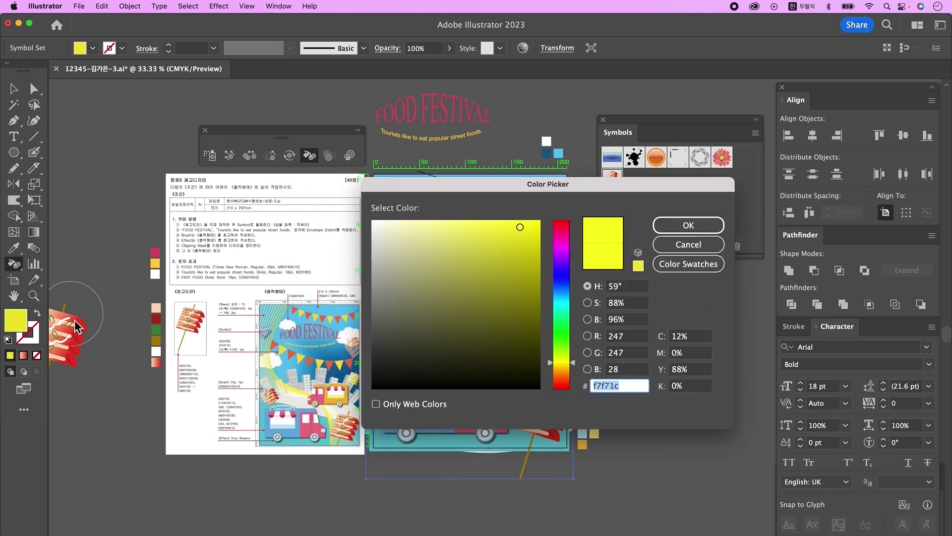
click(490, 228)
key(Return)
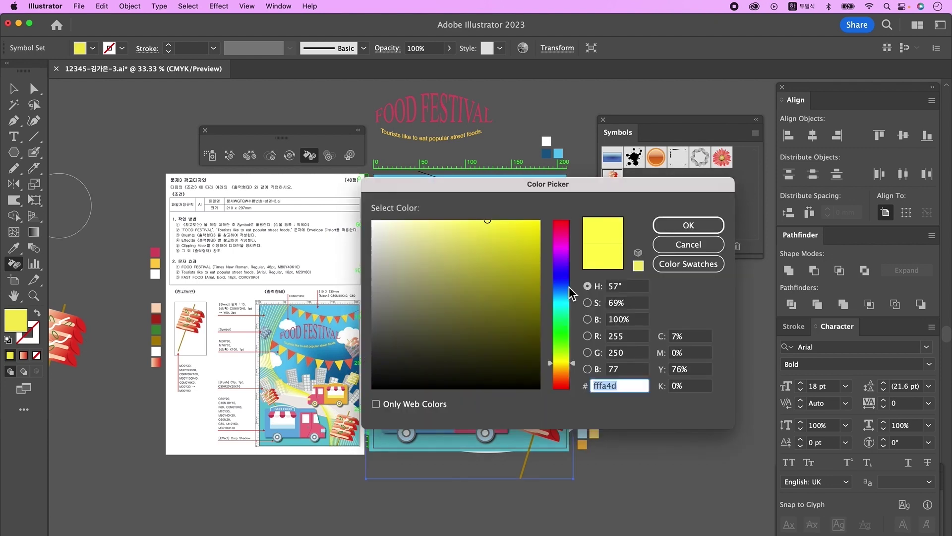
click(568, 287)
click(710, 226)
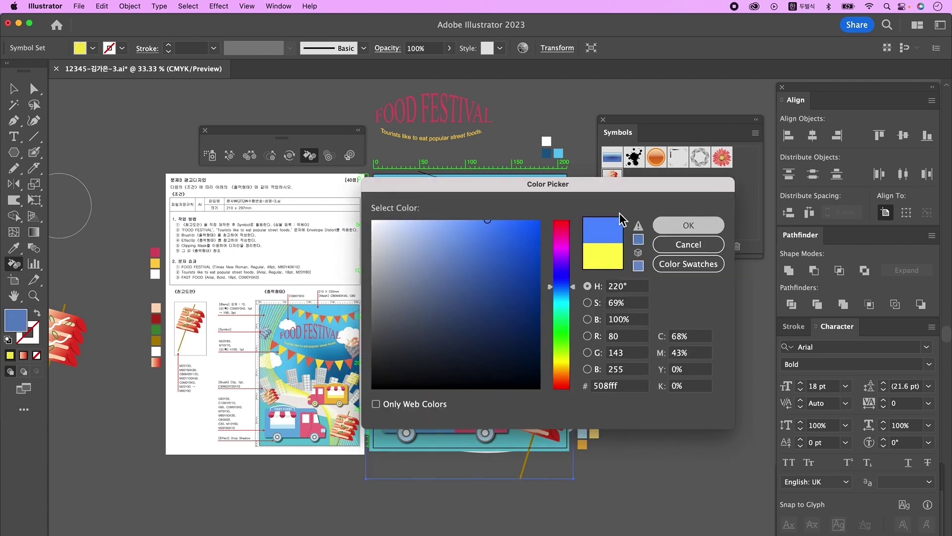
key(Return)
click(383, 242)
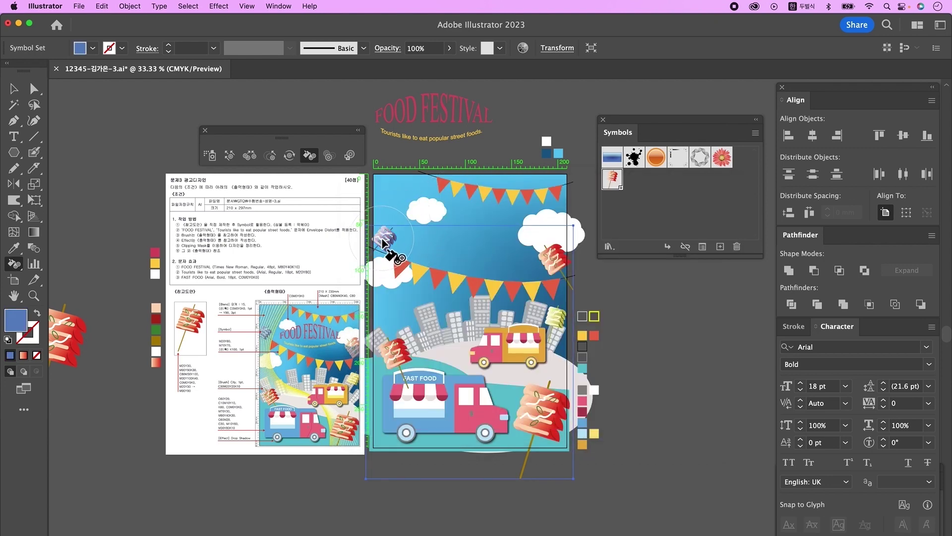
Step: Fade the upper-right skewer over the large cloud with the Symbol Screener
click(329, 156)
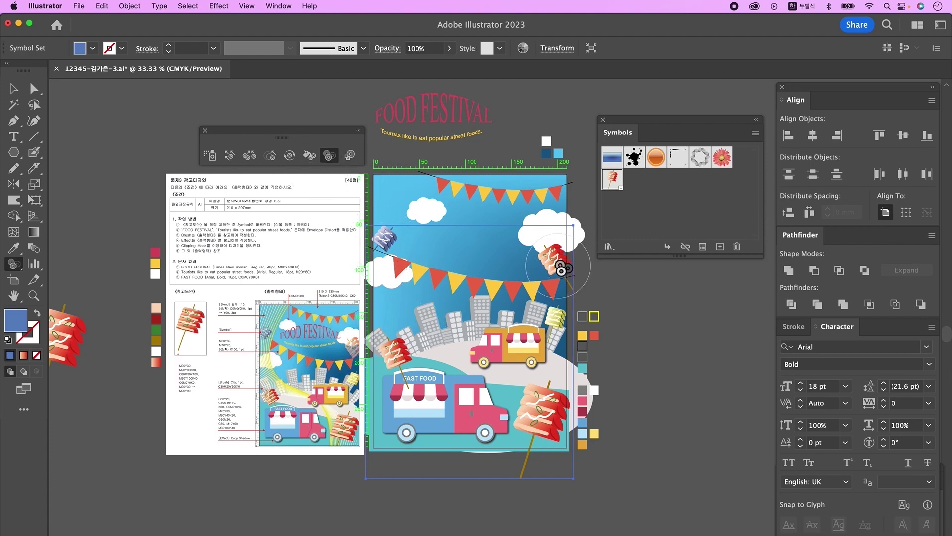
mouse_move(547, 276)
mouse_down()
mouse_move(554, 264)
mouse_move(570, 287)
mouse_move(580, 283)
mouse_move(550, 261)
mouse_up()
click(228, 155)
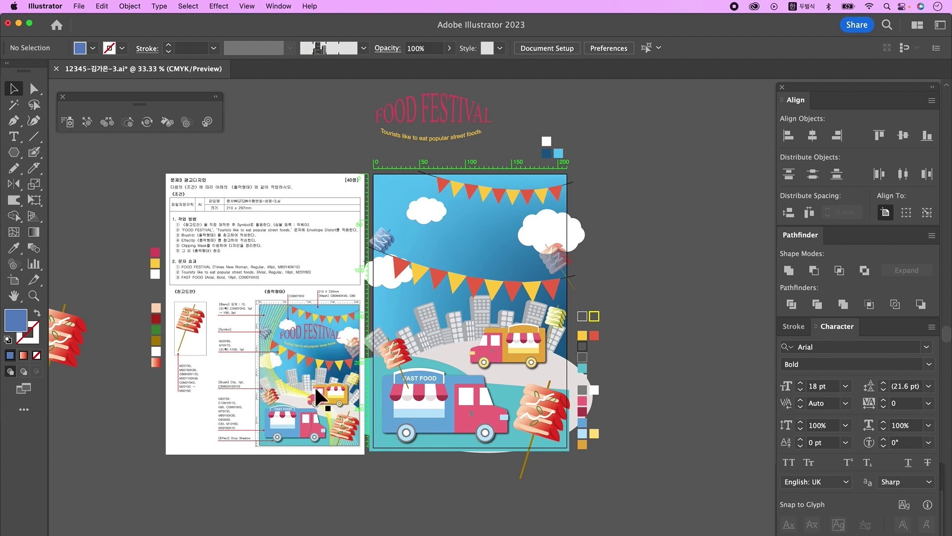
Step: Draw an unfilled white 1 pt curve from beyond the poster's left edge across the ground to below its lower-right corner
drag(273, 383, 379, 406)
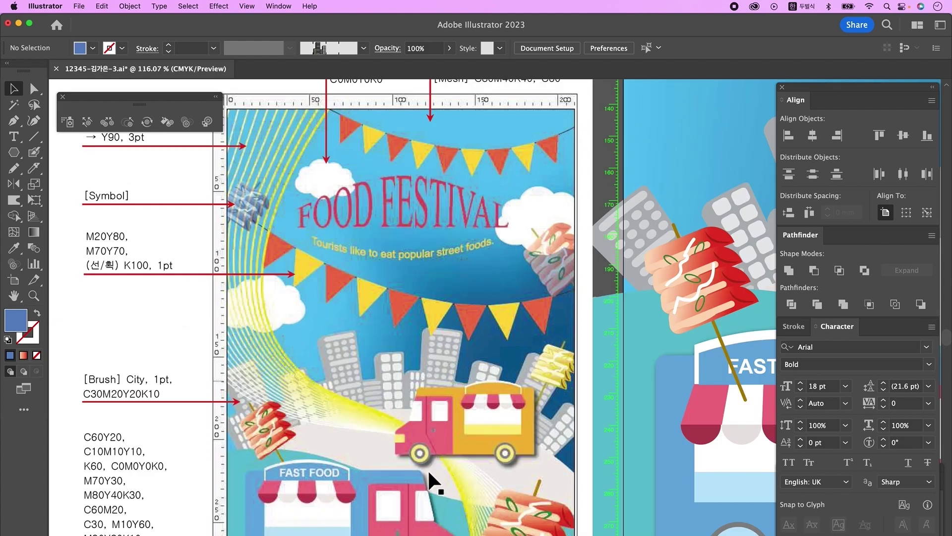
alt+super+click(541, 395)
alt+super+click(541, 395)
alt+super+click(540, 394)
drag(558, 389, 396, 446)
drag(469, 437, 458, 499)
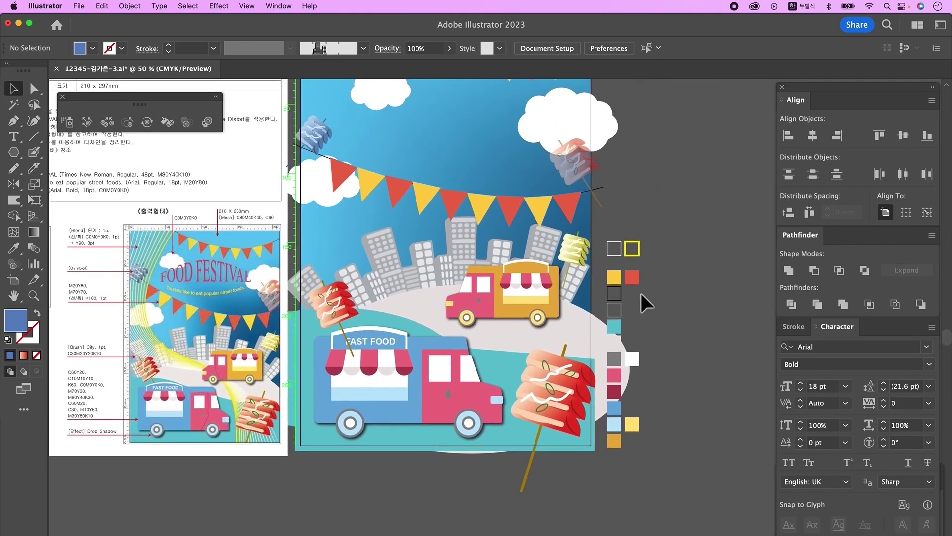
click(614, 248)
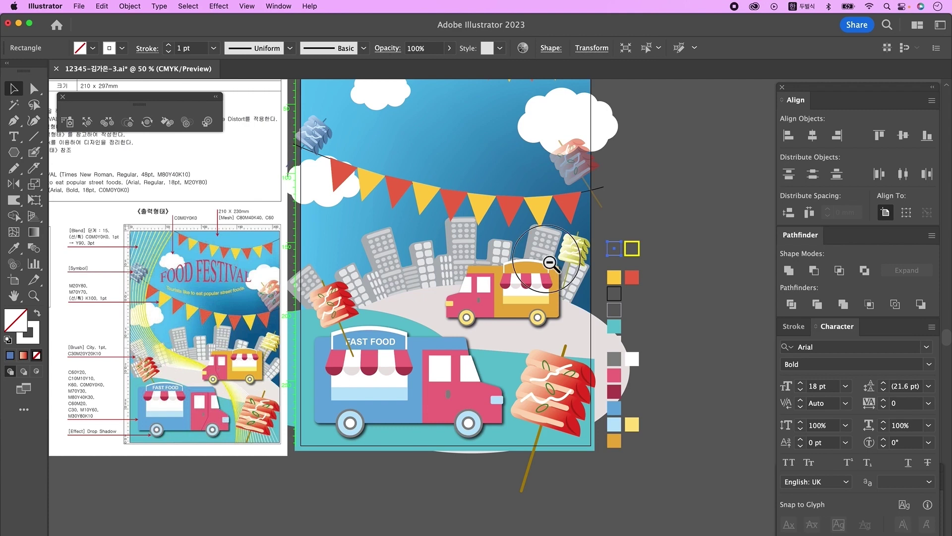
key(super+minus)
click(15, 123)
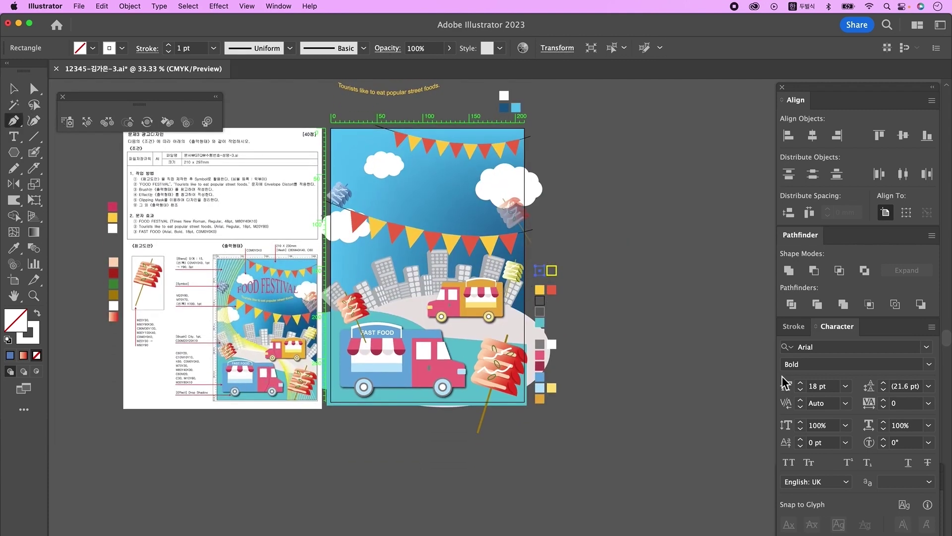
click(315, 236)
drag(461, 310, 564, 308)
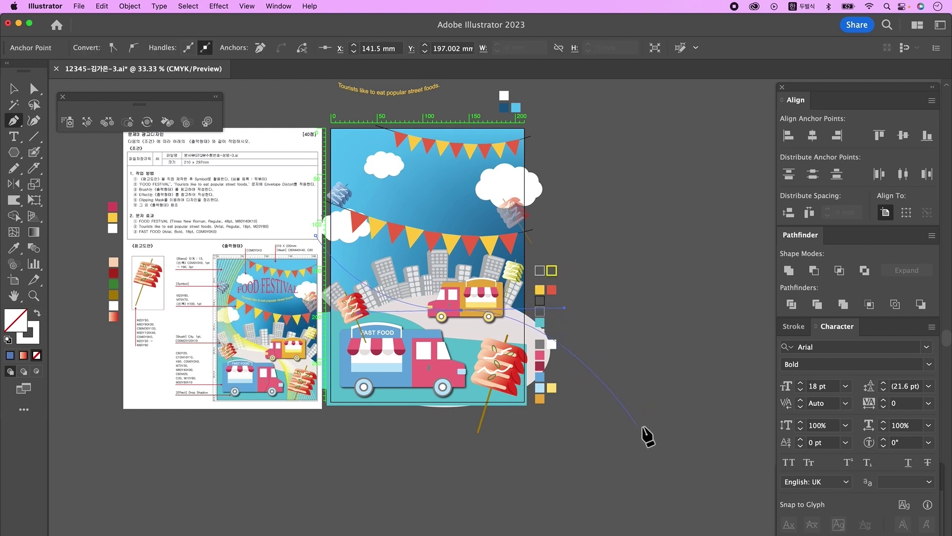
click(543, 506)
key(super+shift+a)
Step: Shift the white curve's middle anchor slightly towards the poster's left edge
click(33, 89)
click(462, 310)
drag(462, 310, 443, 310)
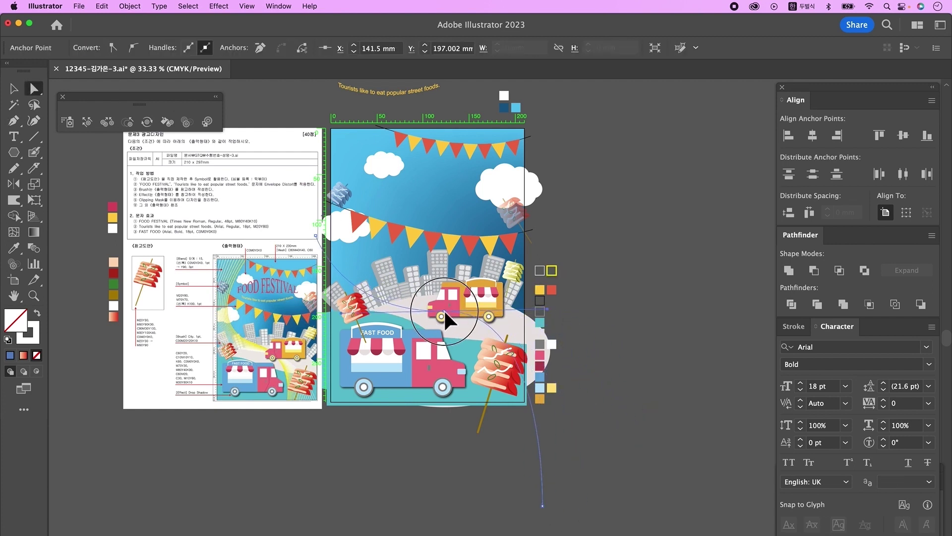
Step: Draw an unfilled yellow 3 pt S-curve from above the poster through the orange truck to below the lower edge
click(567, 267)
click(551, 275)
click(551, 273)
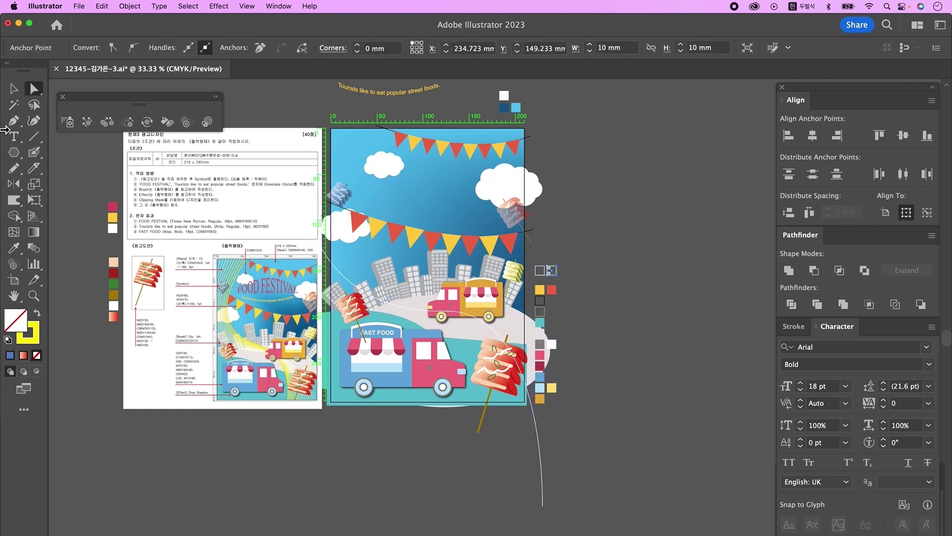
click(13, 120)
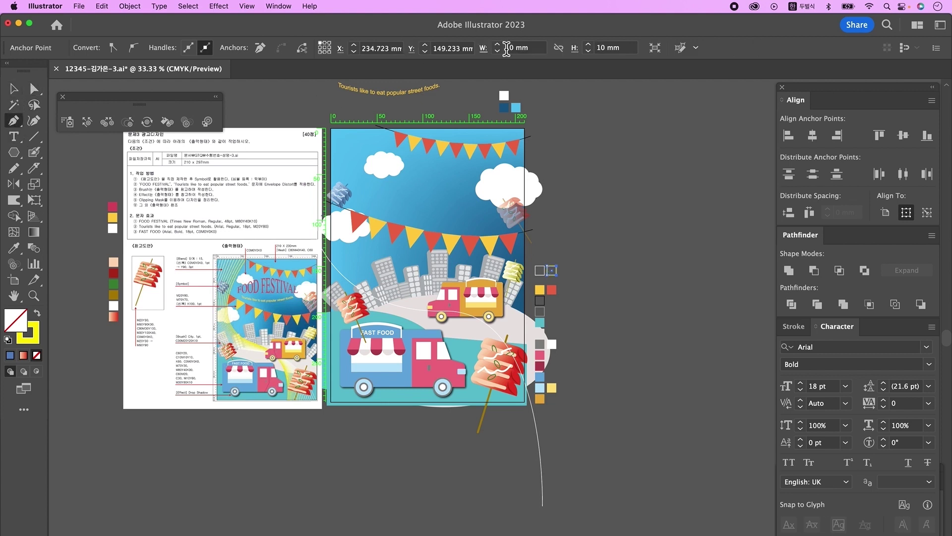
click(426, 107)
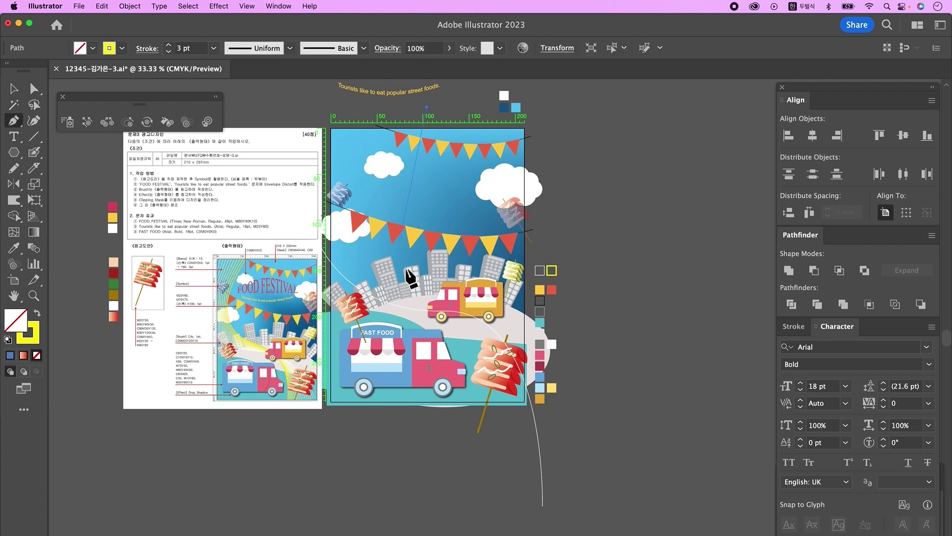
drag(403, 275, 495, 330)
click(403, 274)
click(434, 495)
key(super+shift+a)
Step: Extend the white curve from its upper-left end to a point above the poster's upper edge
click(13, 89)
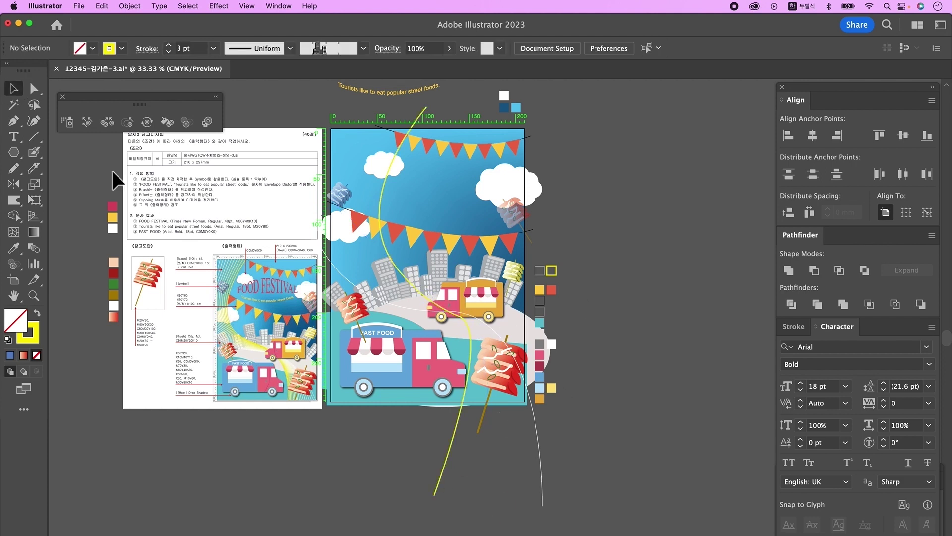
click(445, 442)
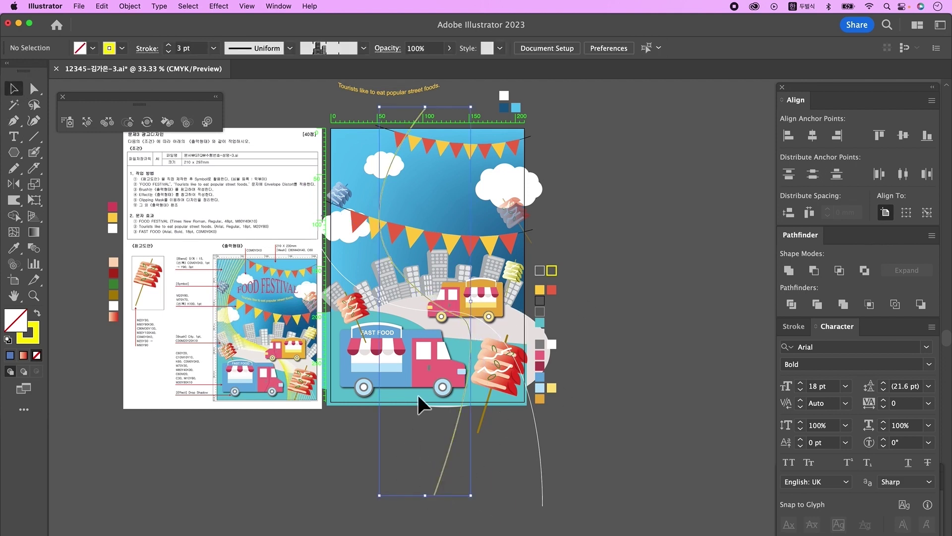
click(14, 168)
key(a)
click(348, 283)
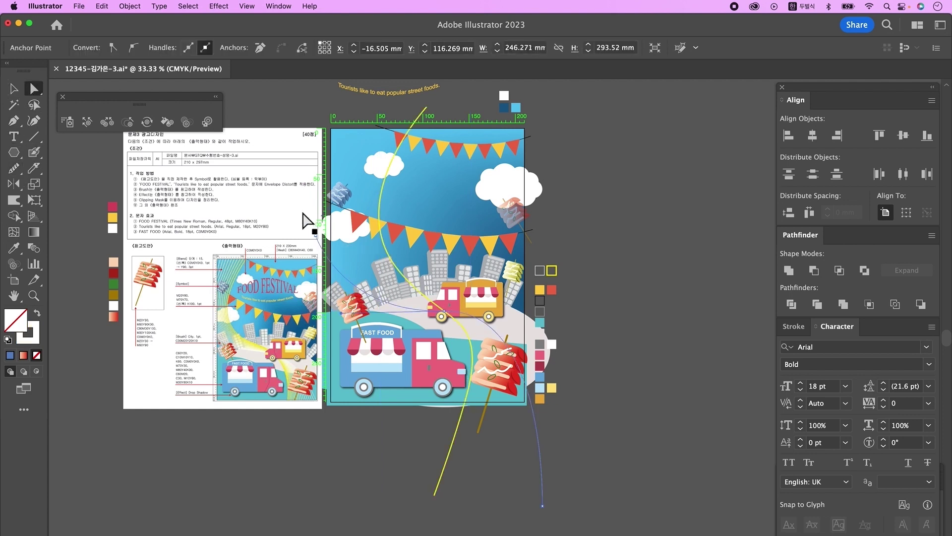
click(14, 121)
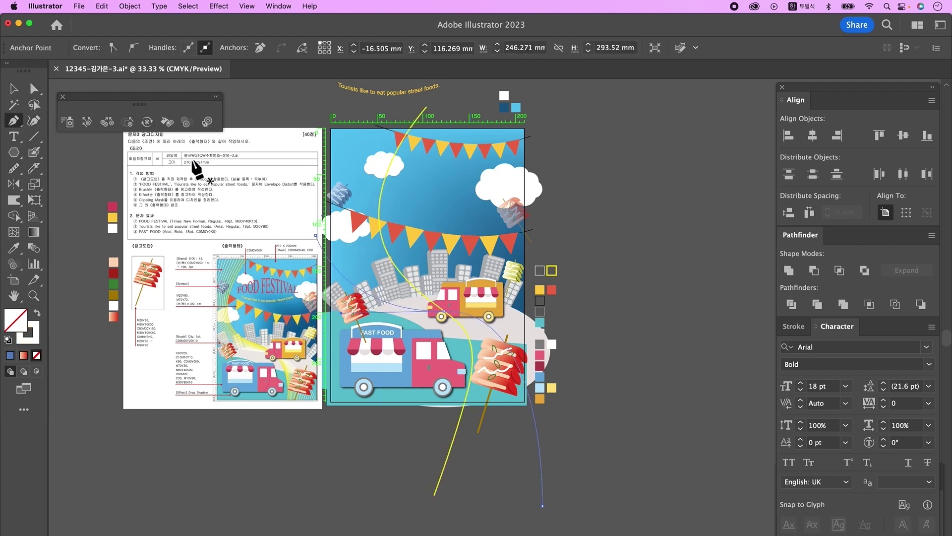
click(316, 234)
drag(301, 98, 295, 190)
scroll(298, 248, down, 5)
key(Return)
Step: Blend the white curve with the yellow curve using 15 specified steps
key(v)
click(311, 302)
click(34, 248)
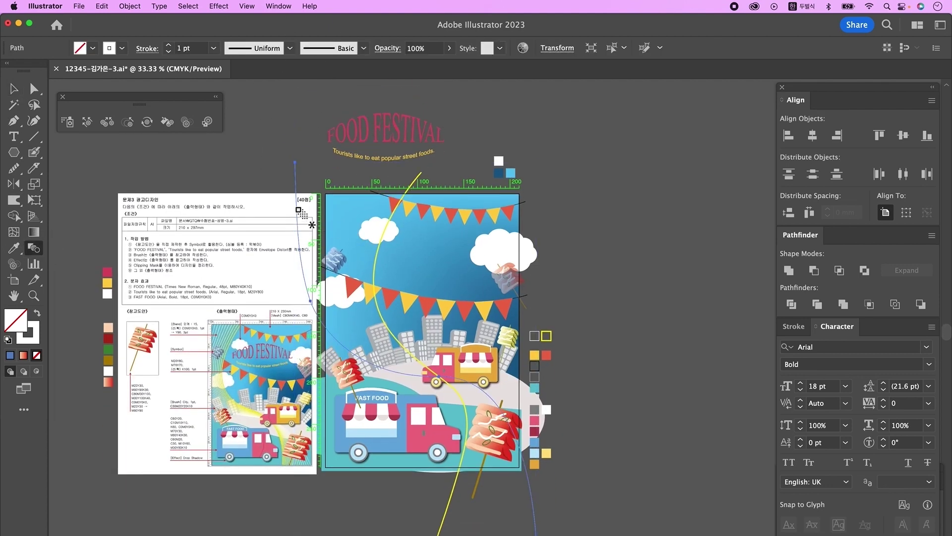
click(395, 213)
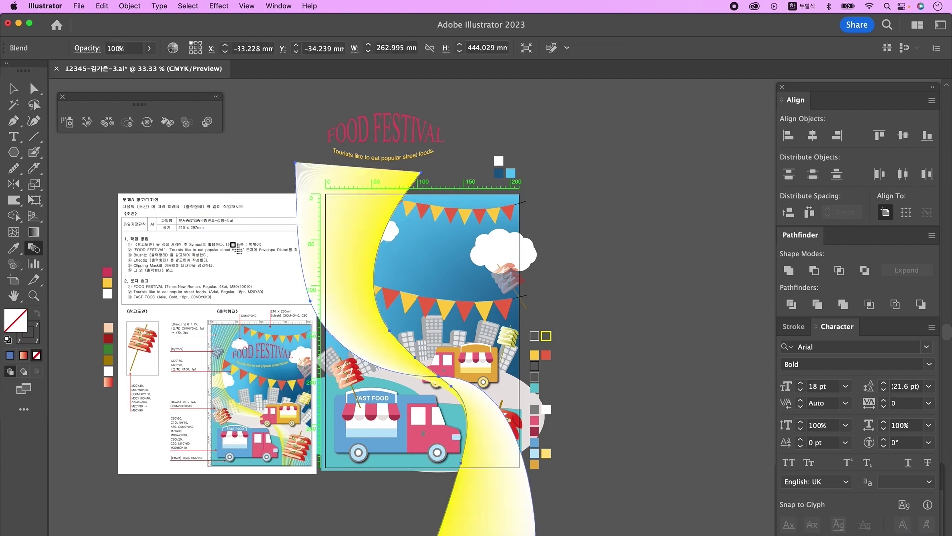
double_click(35, 246)
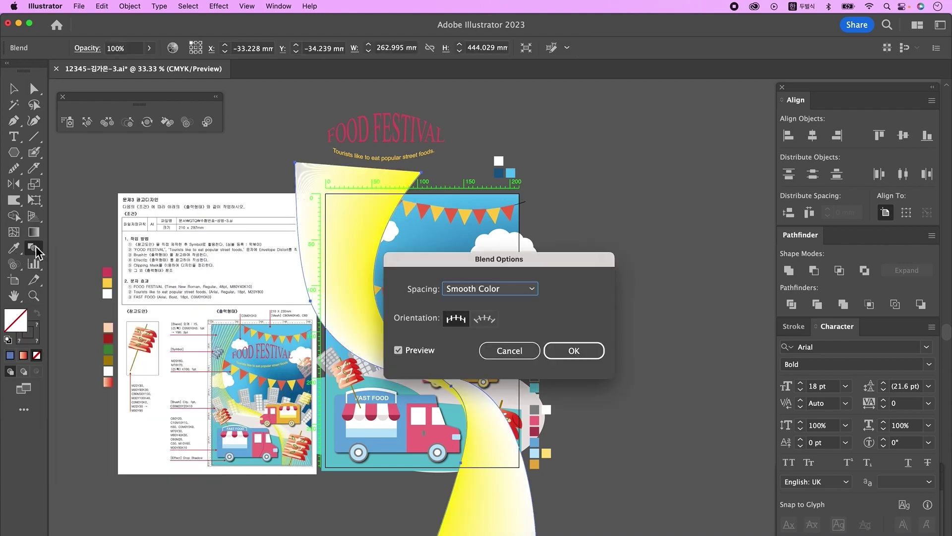
click(492, 292)
click(507, 320)
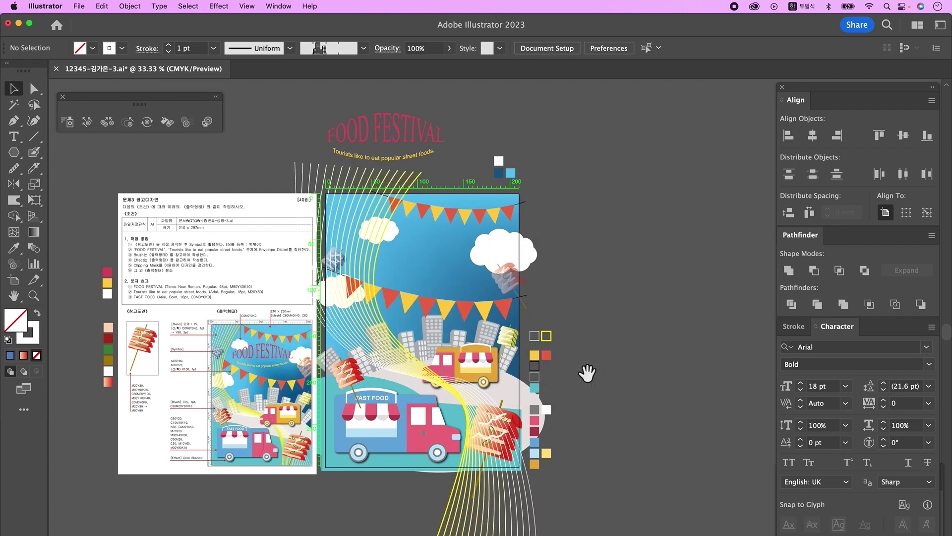
Step: Nudge only the yellow curve of the blend towards the poster's left edge to tighten the line spacing
scroll(587, 372, left, 3)
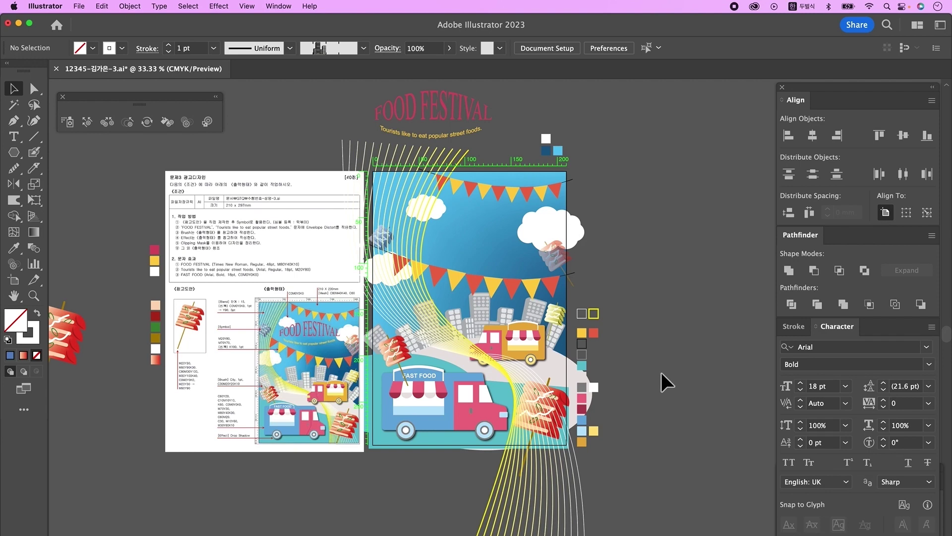
key(a)
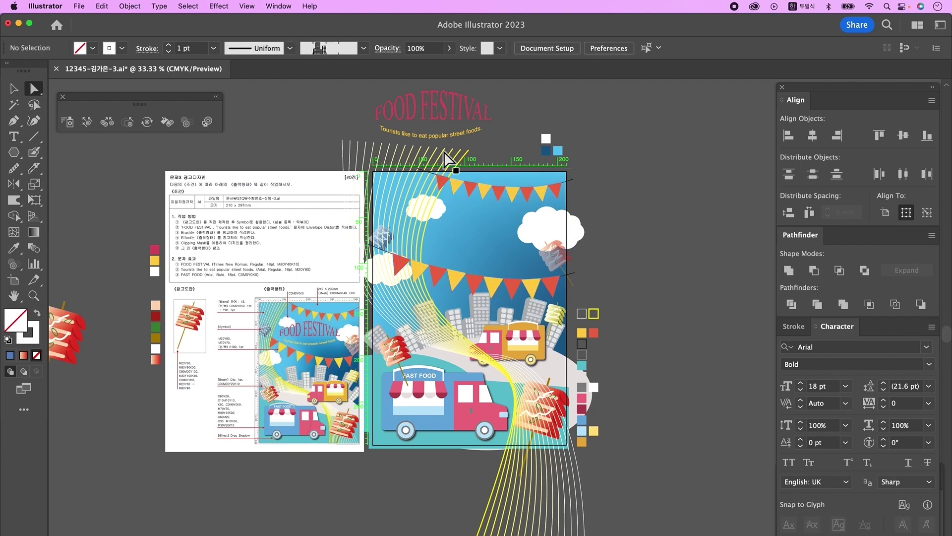
click(463, 339)
key(shift+Left)
key(shift+Left)
key(shift+Left)
key(shift+Left)
key(shift+Left)
key(shift+Left)
key(shift+Left)
key(shift+Left)
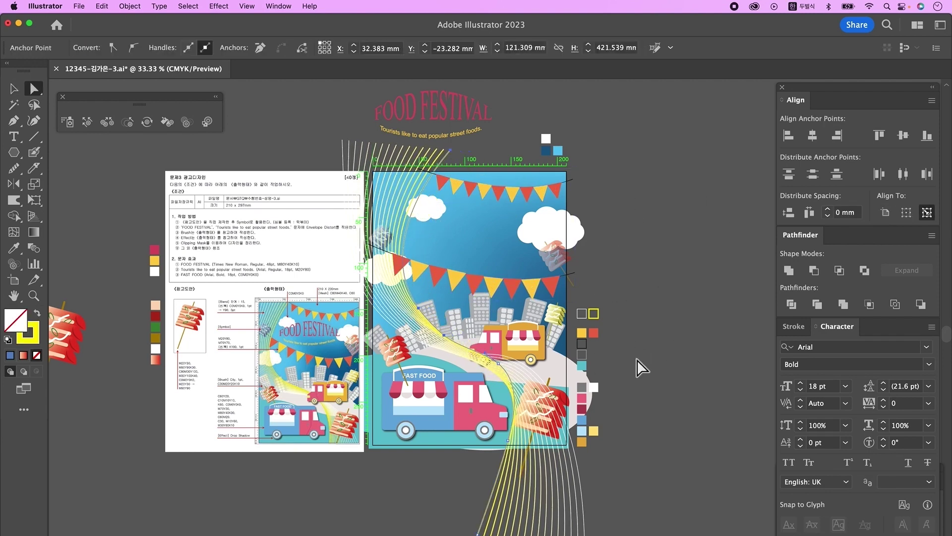
click(638, 359)
Step: Bring both food trucks to the front and send the blended lines backward behind the skewers
key(v)
click(507, 342)
shift+click(480, 393)
key(super+shift+])
click(385, 235)
key(super+[)
Step: Narrow the blended lines slightly from their right side and nudge them left
click(449, 405)
click(560, 453)
click(617, 457)
click(478, 285)
click(409, 271)
click(435, 275)
click(568, 459)
drag(585, 346, 572, 346)
key(shift+Left)
click(347, 280)
scroll(446, 248, down, 1)
Step: Nudge the left-edge cloud down and right, and shift the small upper cloud and the orange truck slightly right
click(522, 218)
shift+click(466, 233)
drag(391, 243, 395, 253)
drag(410, 196, 414, 197)
click(617, 357)
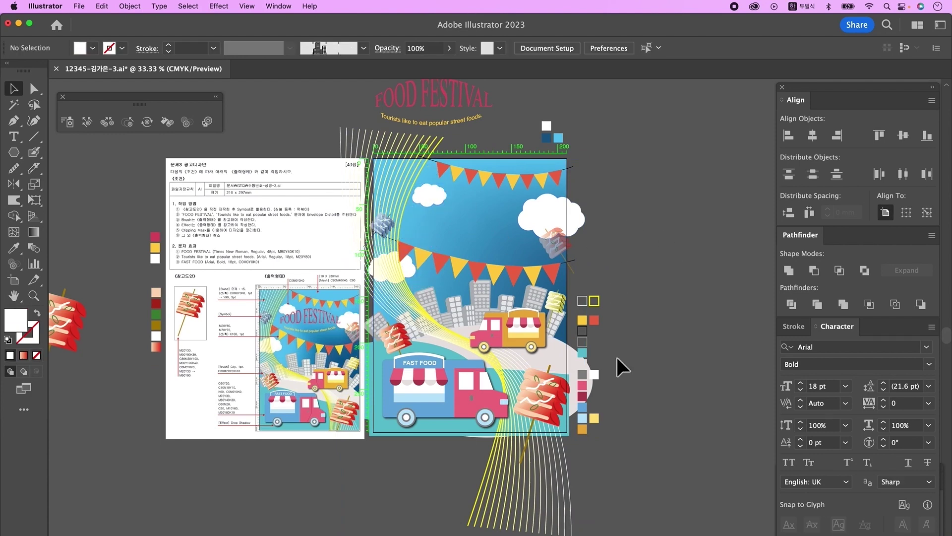
drag(516, 332, 519, 332)
click(639, 335)
Step: Move the FOOD FESTIVAL title and its tagline into the sky between the two bunting rows
scroll(639, 335, up, 3)
drag(464, 145, 496, 277)
click(495, 273)
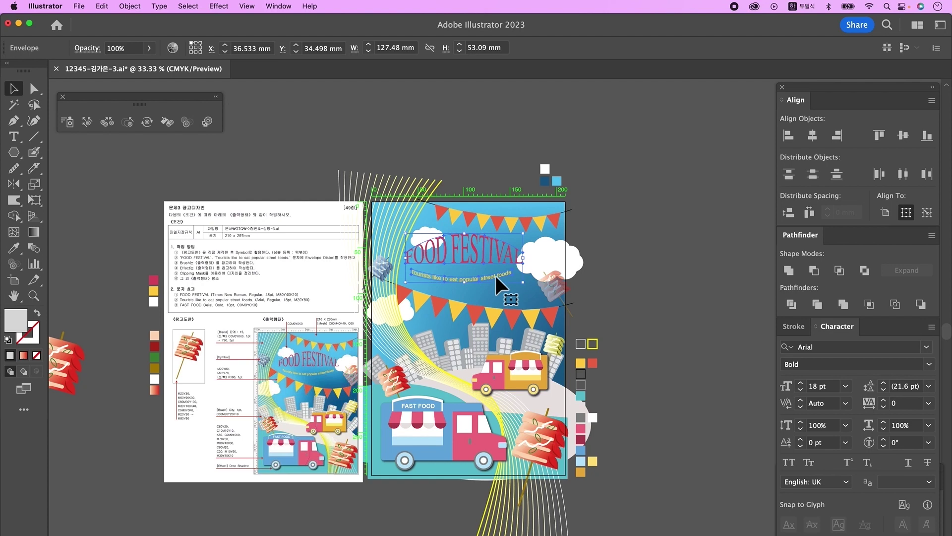
drag(459, 255, 466, 263)
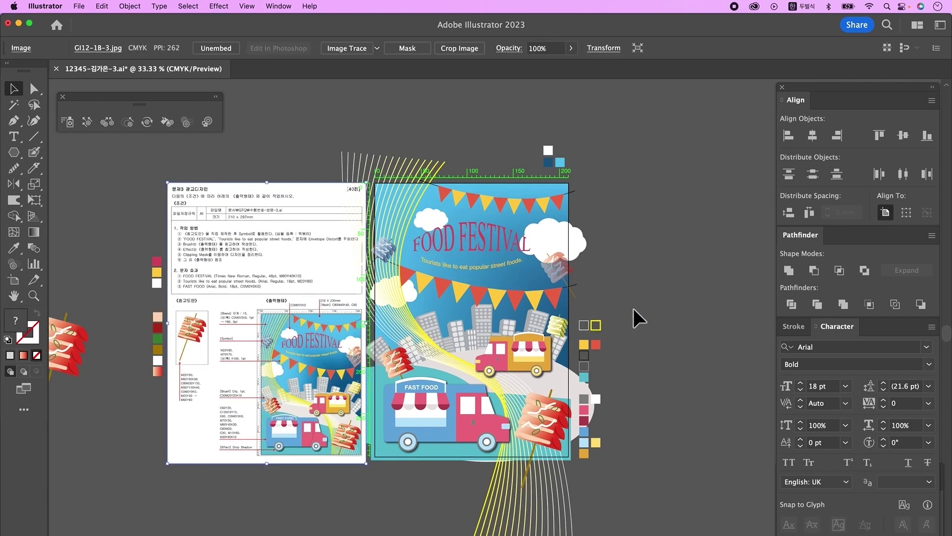
Step: Create a 210 x 297 mm rectangle on the empty canvas beside the poster
click(128, 7)
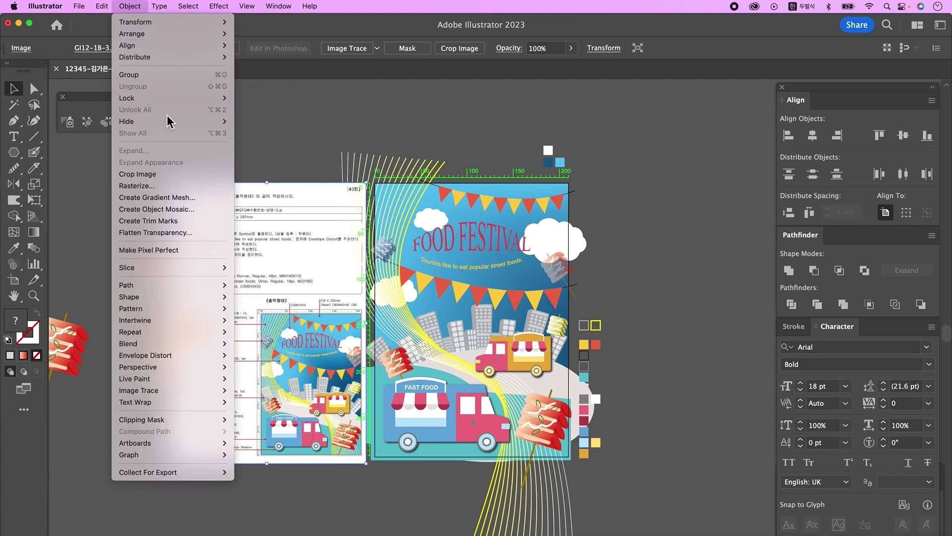
click(397, 122)
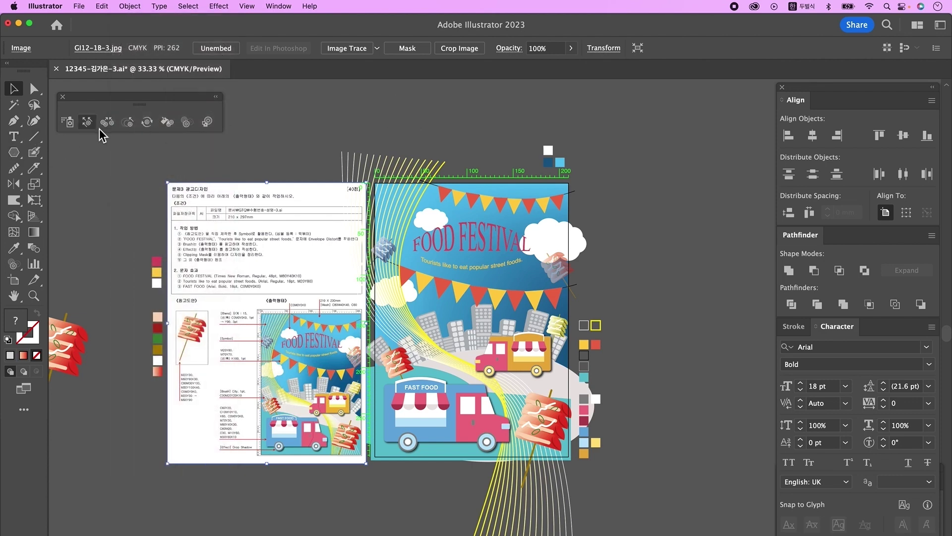
drag(22, 155, 65, 152)
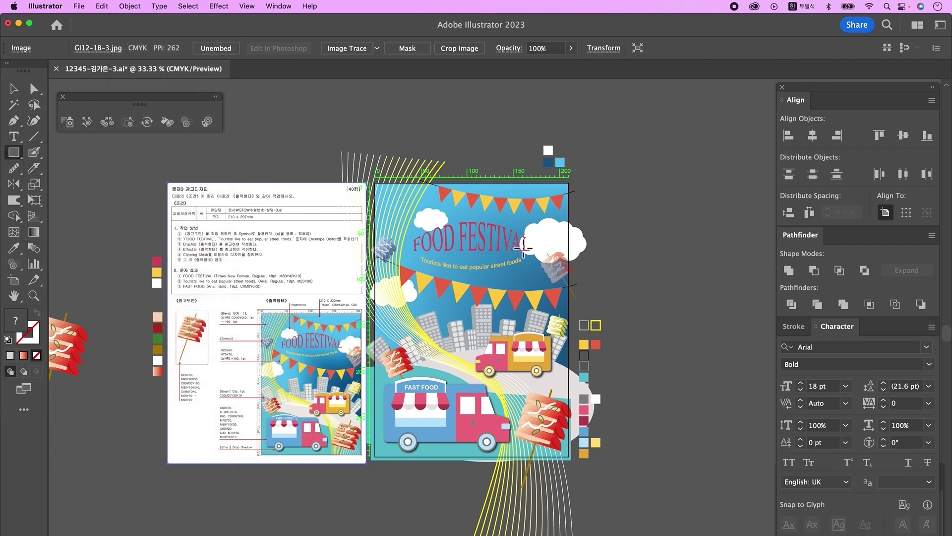
click(623, 221)
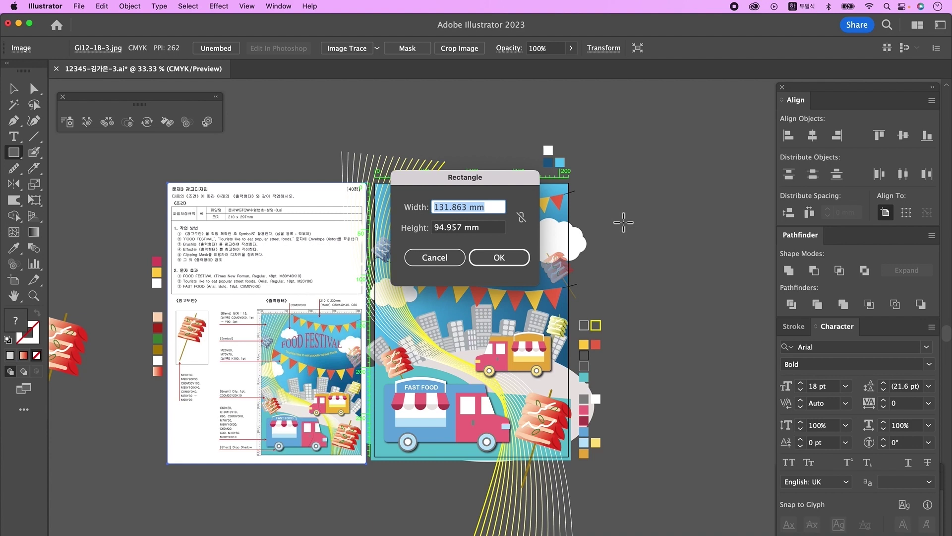
text(210)
key(Tab)
text(2)
key(Return)
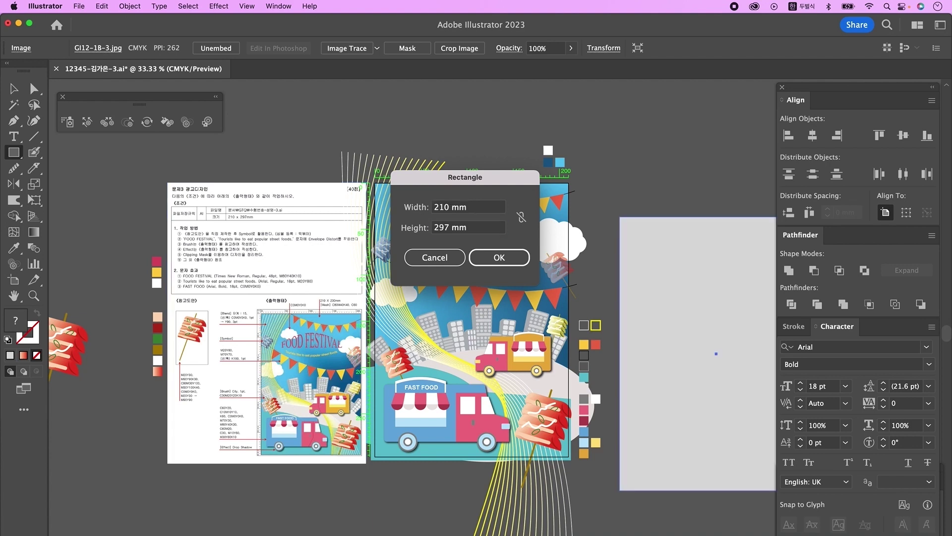
scroll(111, 206, left, 2)
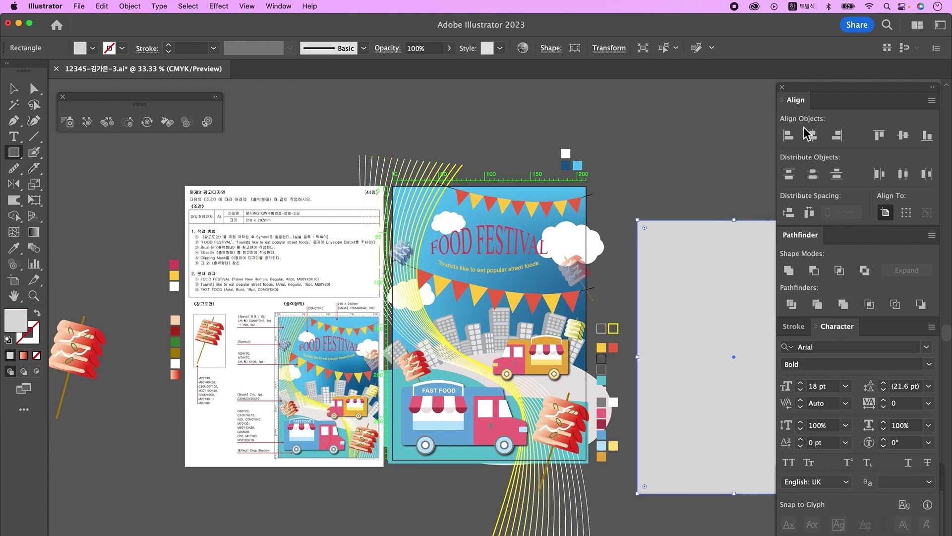
Step: Align the grey page-sized rectangle to the left and top edges of the artboard so it covers the poster
click(790, 137)
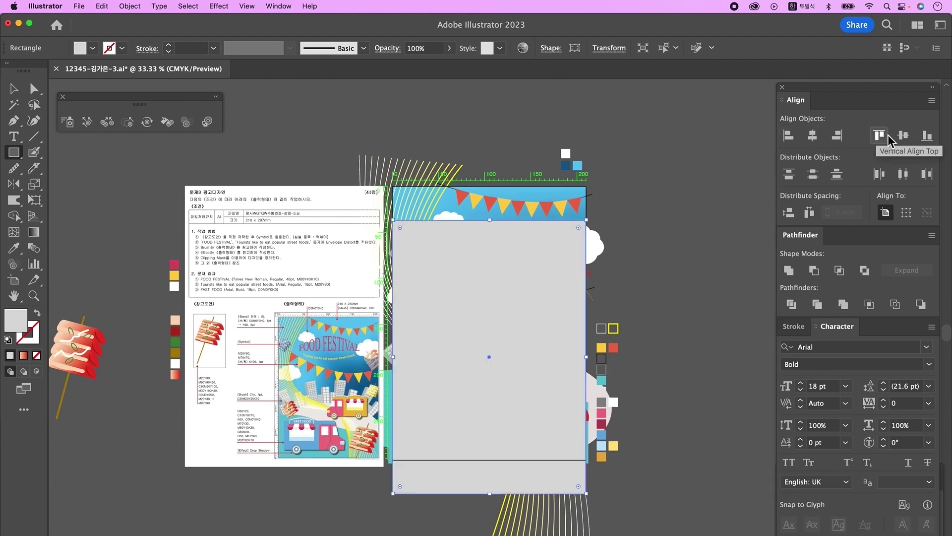
click(879, 134)
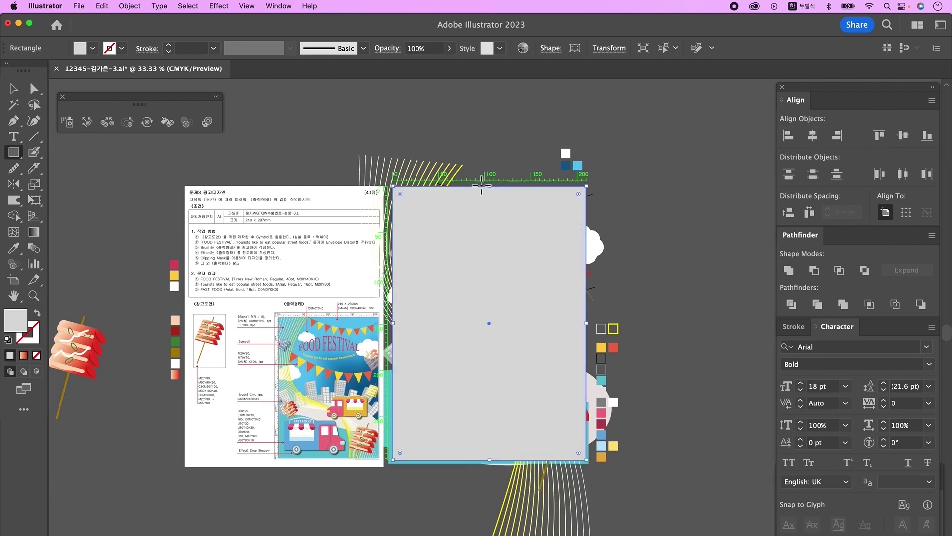
key(v)
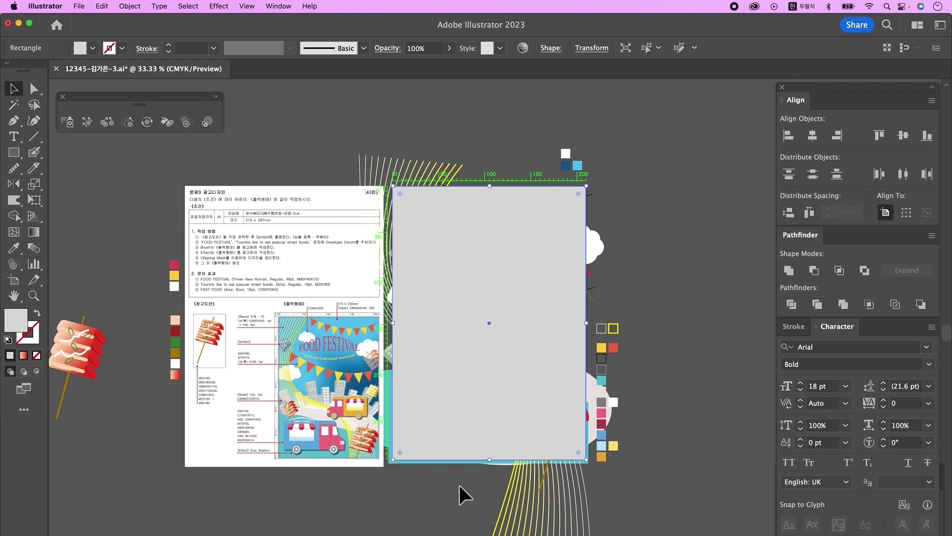
click(459, 485)
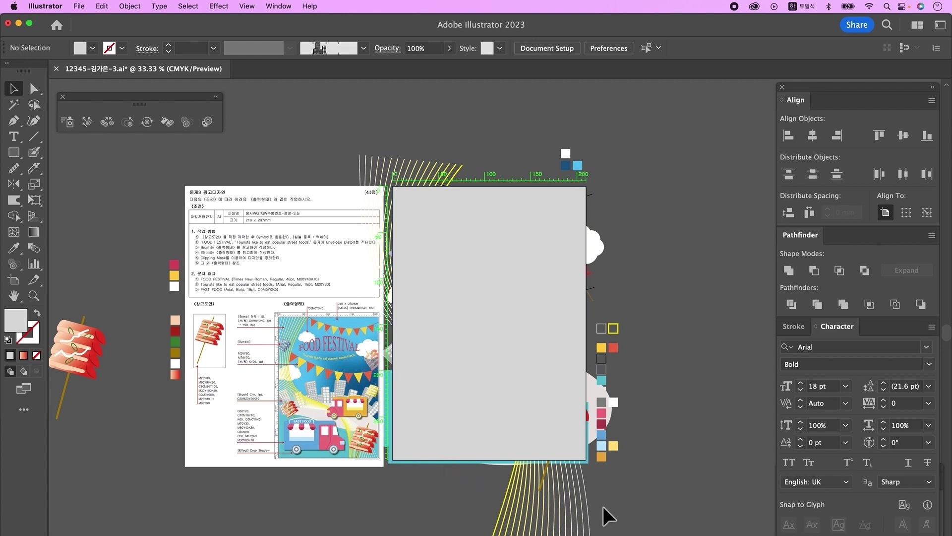
Step: Make a clipping mask from all the poster artwork with the page-sized rectangle on top as the mask shape
key(super+a)
right_click(448, 237)
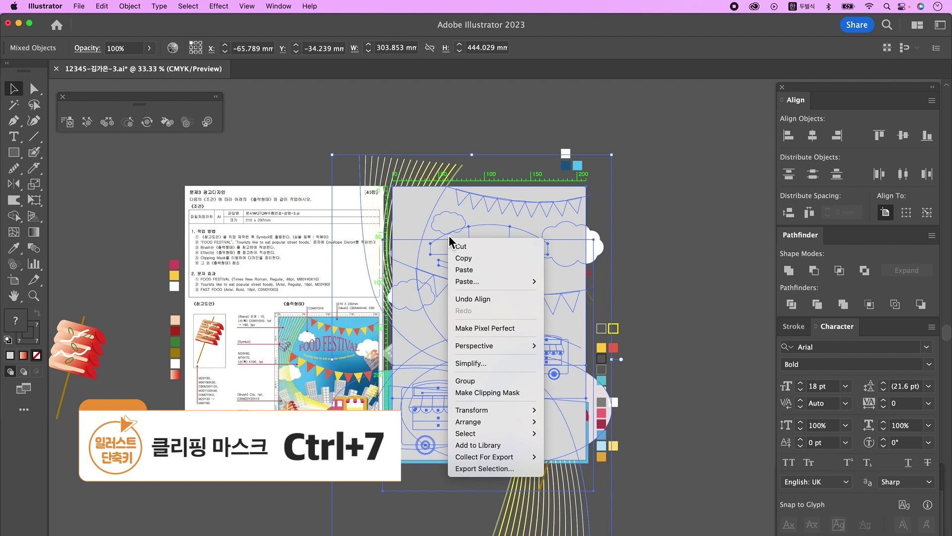
click(499, 394)
click(685, 292)
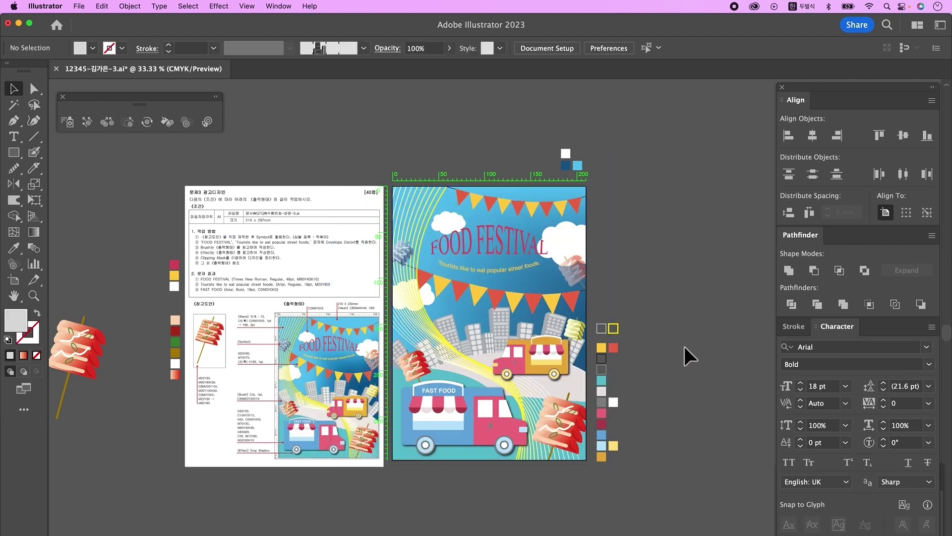
Step: Remove the reference sheet, the spare skewer, the rulers and the colour swatches around the poster, leaving only the clipped artwork
drag(671, 455, 654, 438)
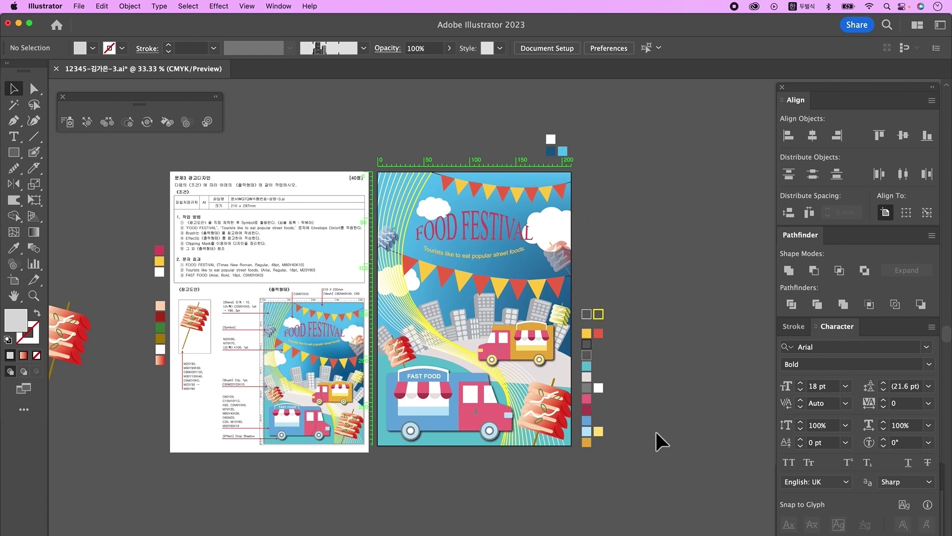
scroll(220, 425, left, 1)
drag(81, 185, 334, 511)
drag(576, 115, 616, 229)
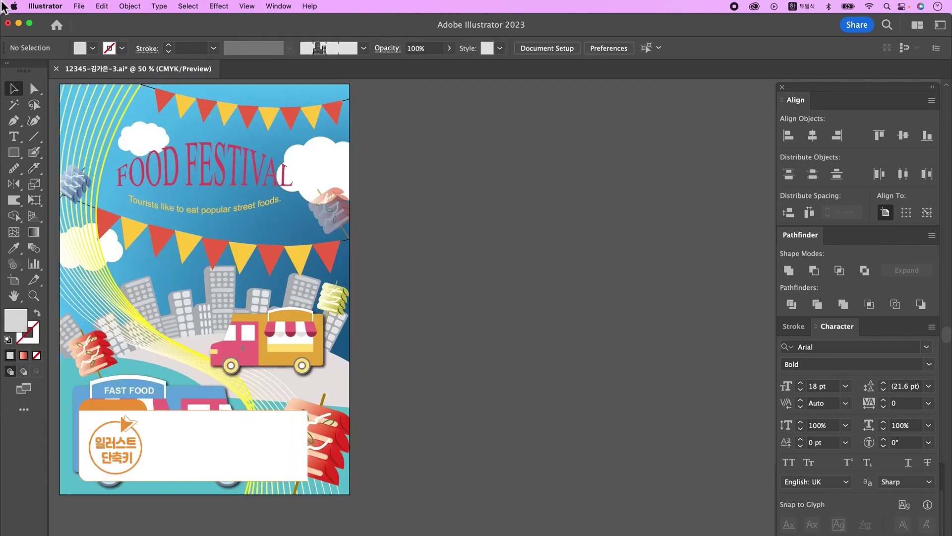
Step: Save the finished poster document
click(85, 6)
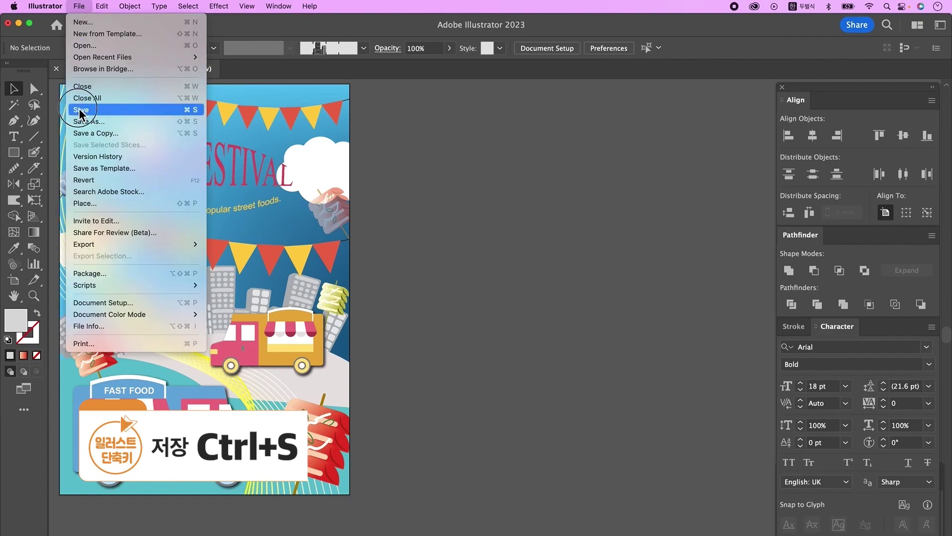